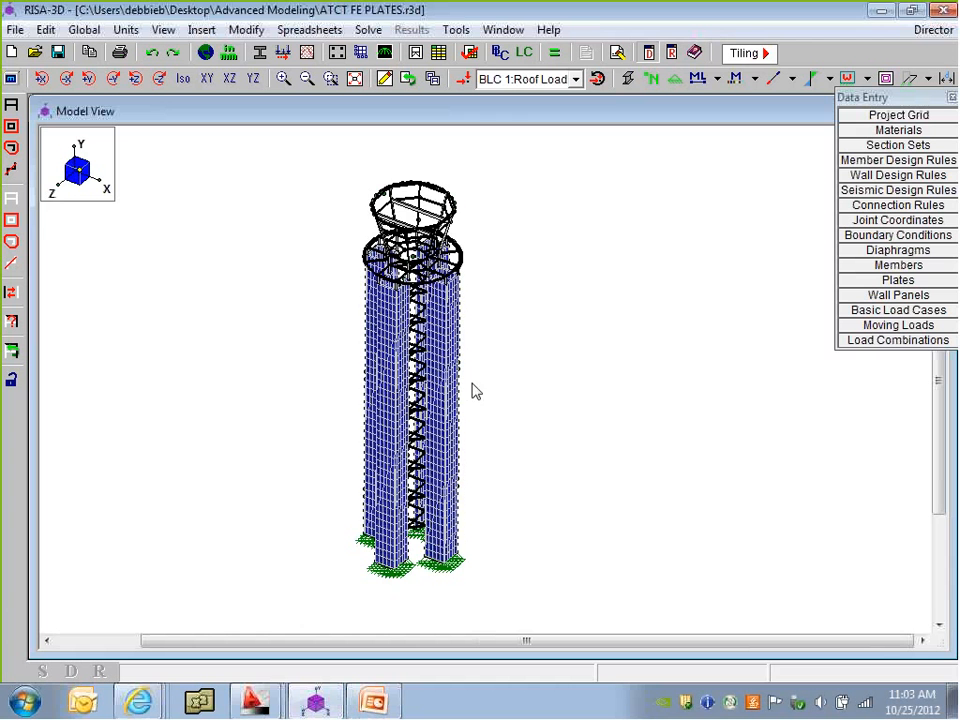
Start a new blank model and dismiss the model start-up options
middle_click_drag(472, 383, 560, 364, "ctrl")
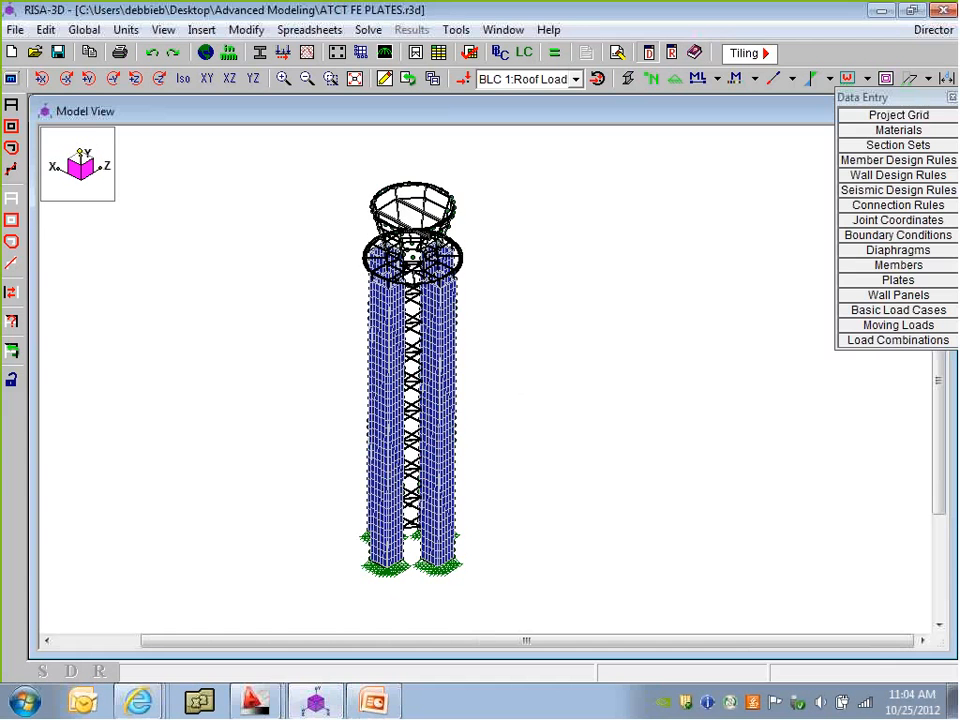
left_click(11, 51)
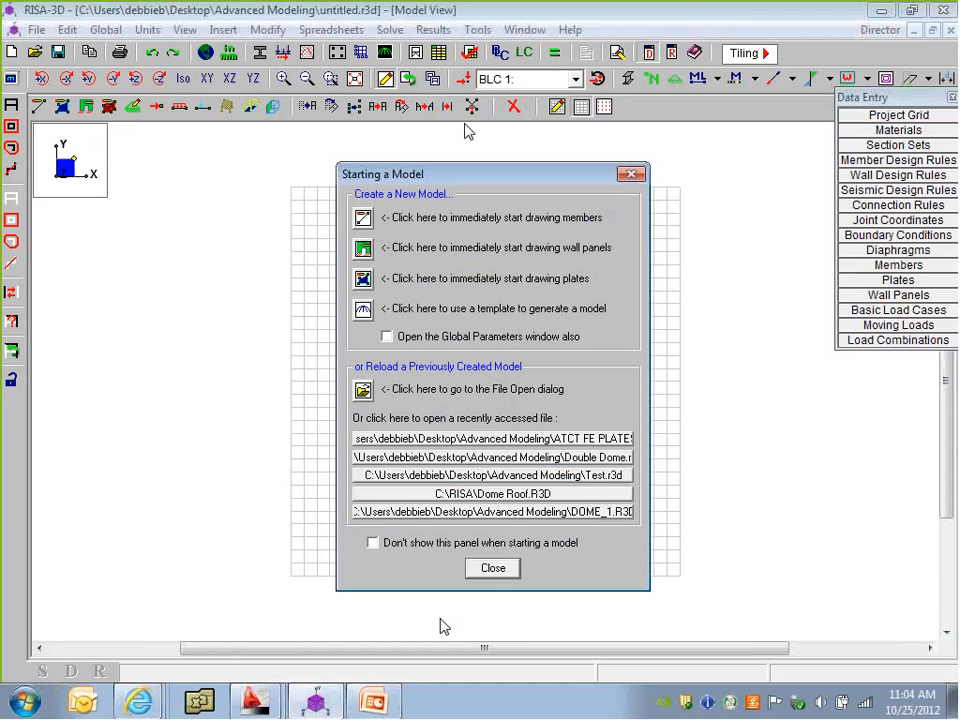
left_click(494, 569)
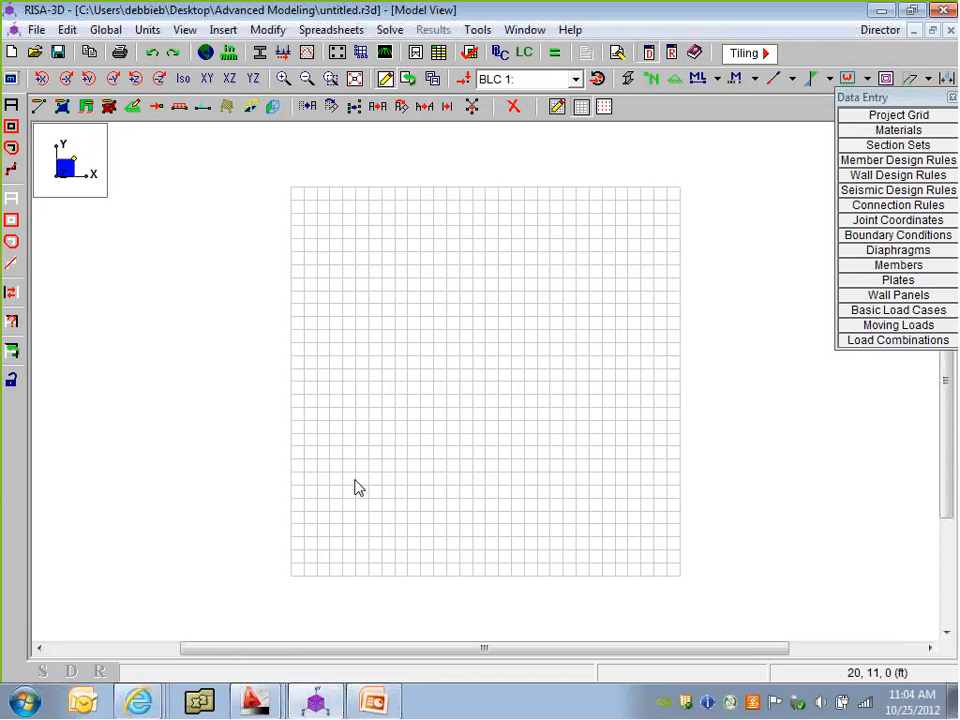
Open the Rectangular Tank with Stiffeners template from the high-level structure generators
left_click(385, 61)
left_click_drag(229, 88, 237, 120)
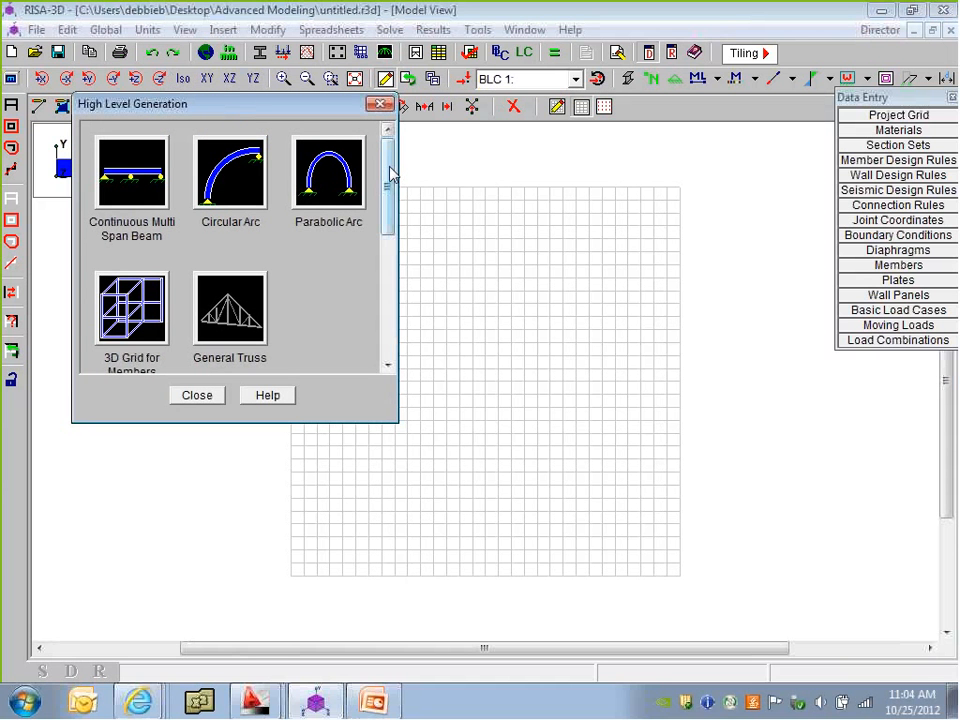
left_click_drag(390, 170, 394, 272)
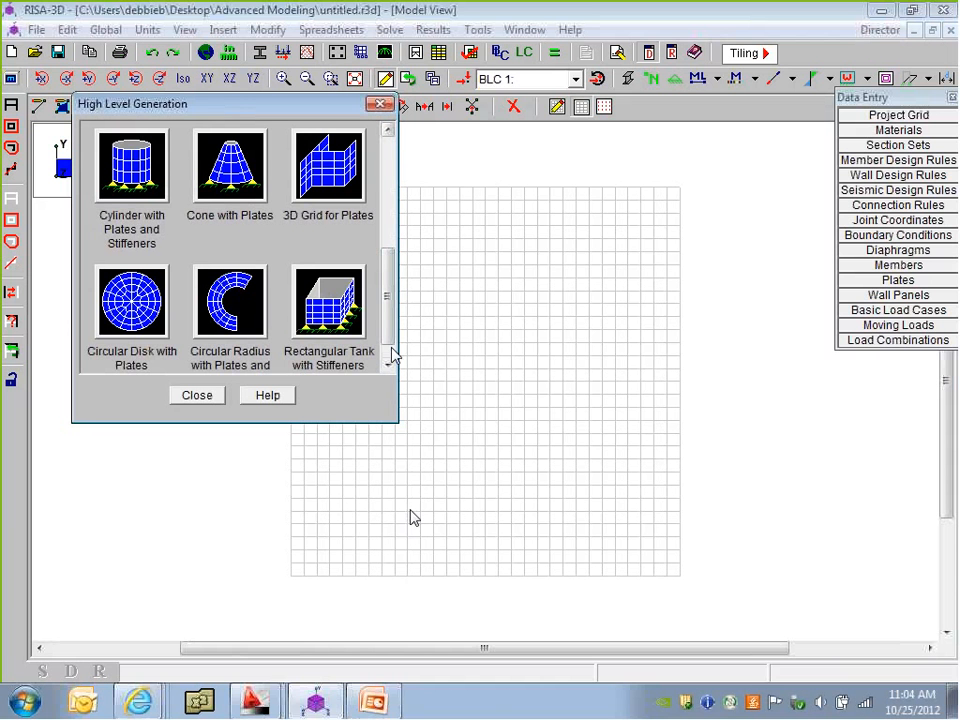
left_click_drag(389, 320, 388, 332)
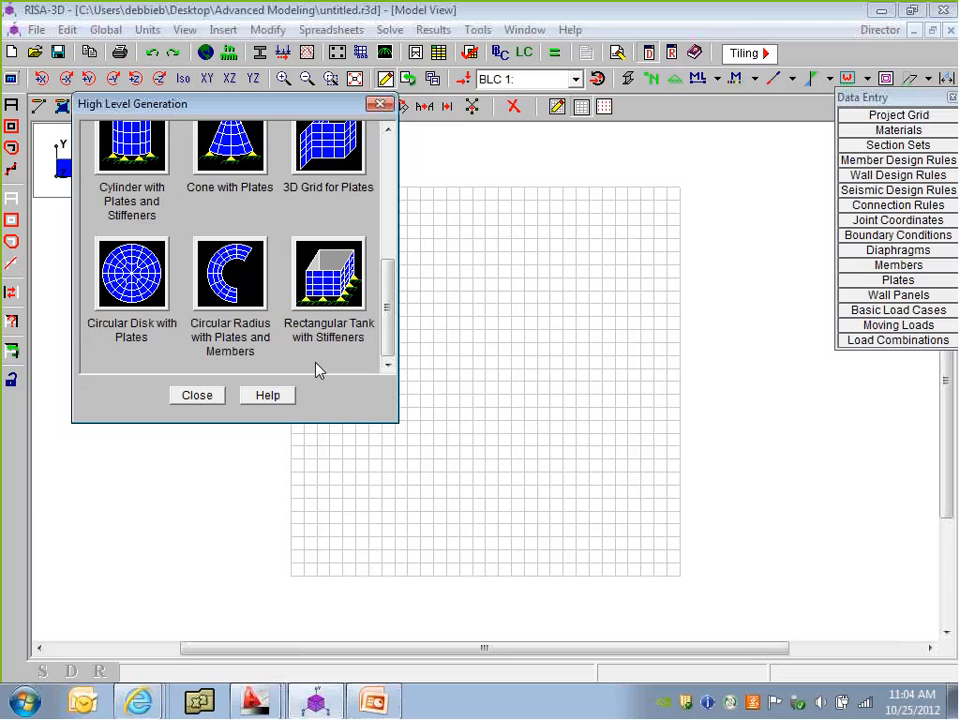
left_click(338, 290)
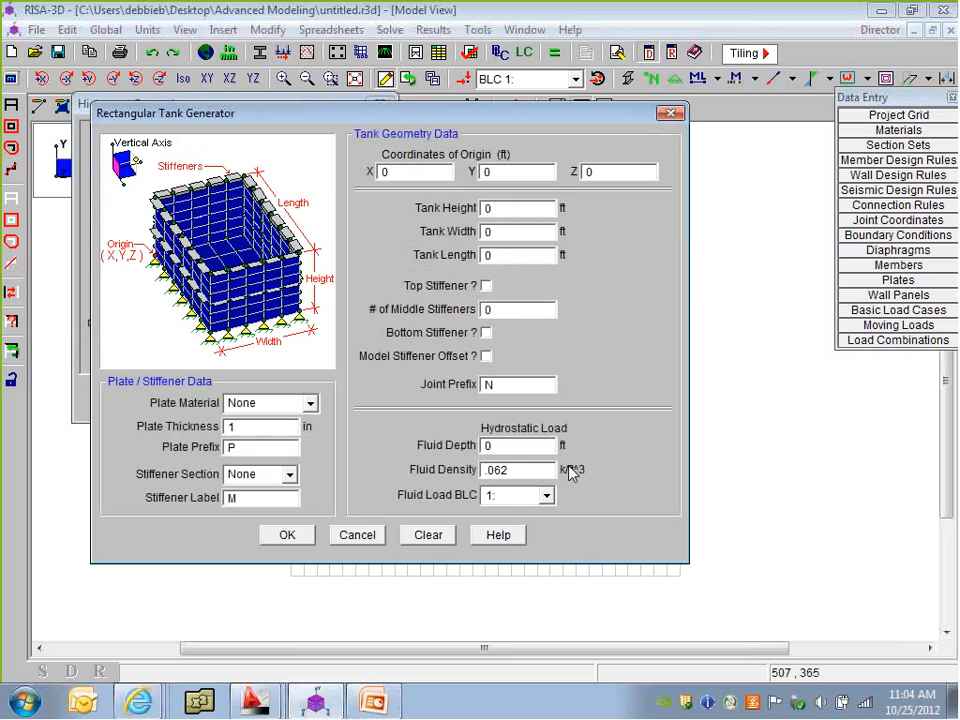
Keep the tank origin at 0, 0, 0 and set its height to 140 ft, width to 9 ft and length to 9 ft
left_click(411, 163)
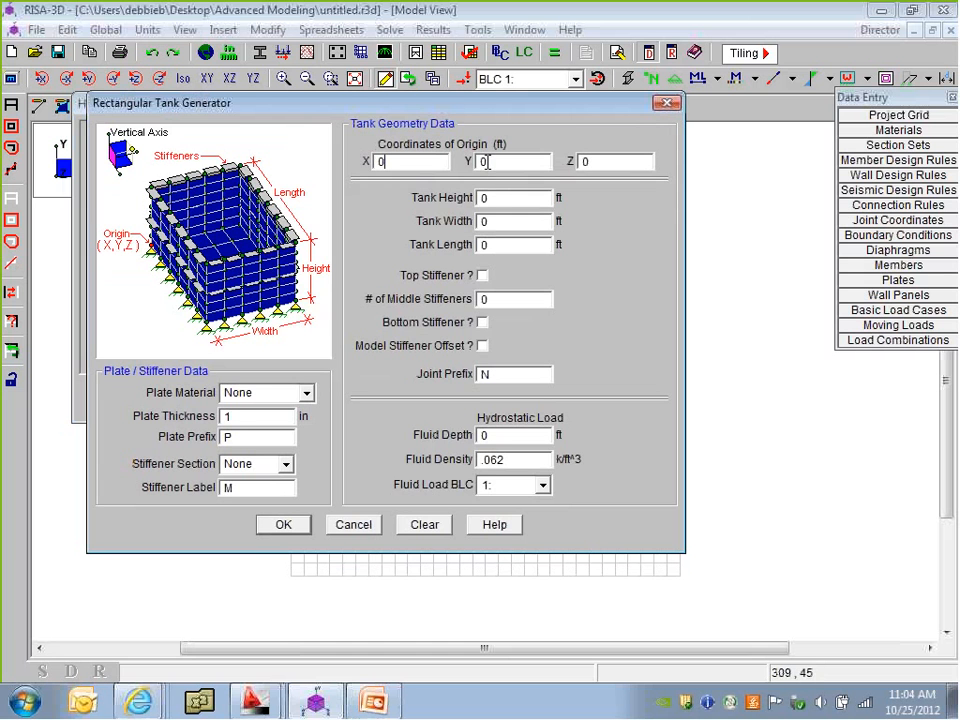
key("Tab")
key("Tab")
key("Tab")
type("140")
key("Tab")
type("9")
key("Tab")
type("9")
Assign gen_Conc4NW as the plate material and generate the rectangular plate tower
left_click(306, 394)
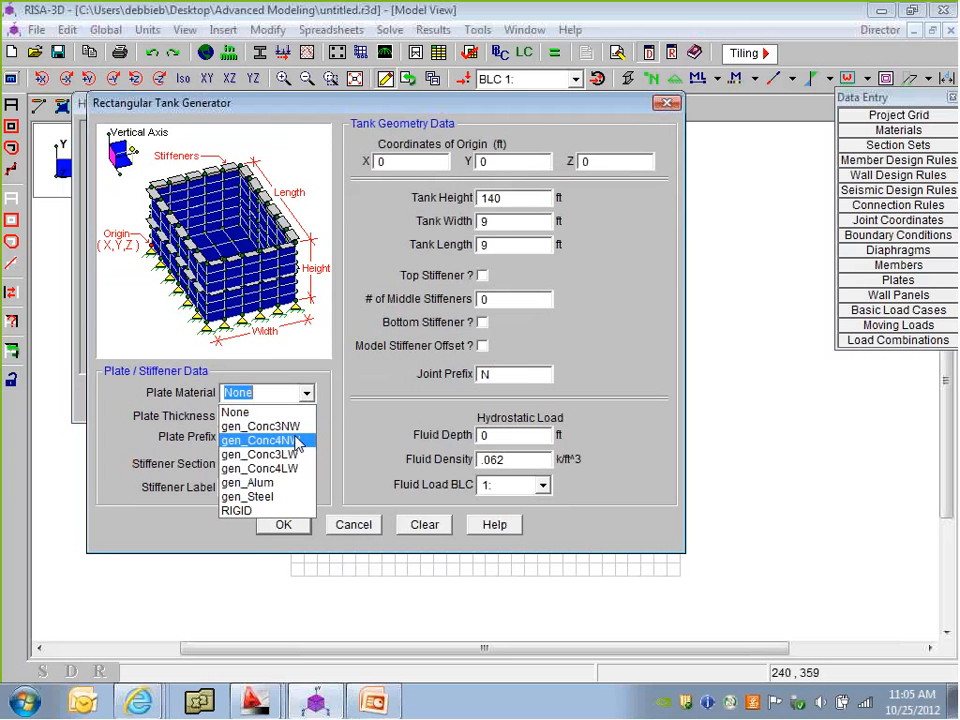
left_click(298, 441)
left_click(509, 372)
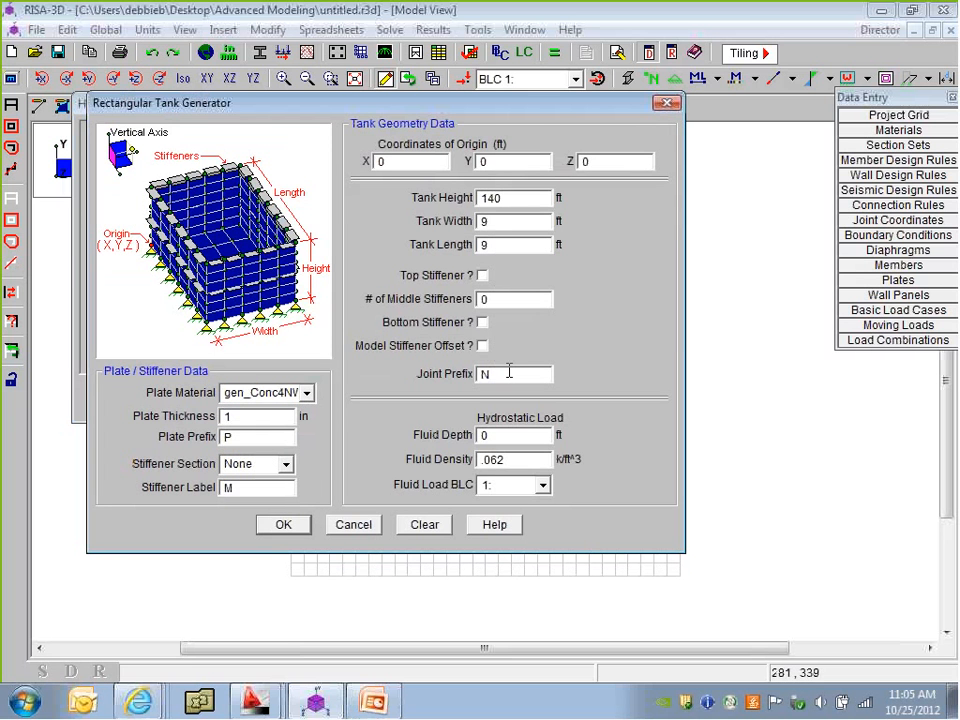
type("0")
left_click(284, 526)
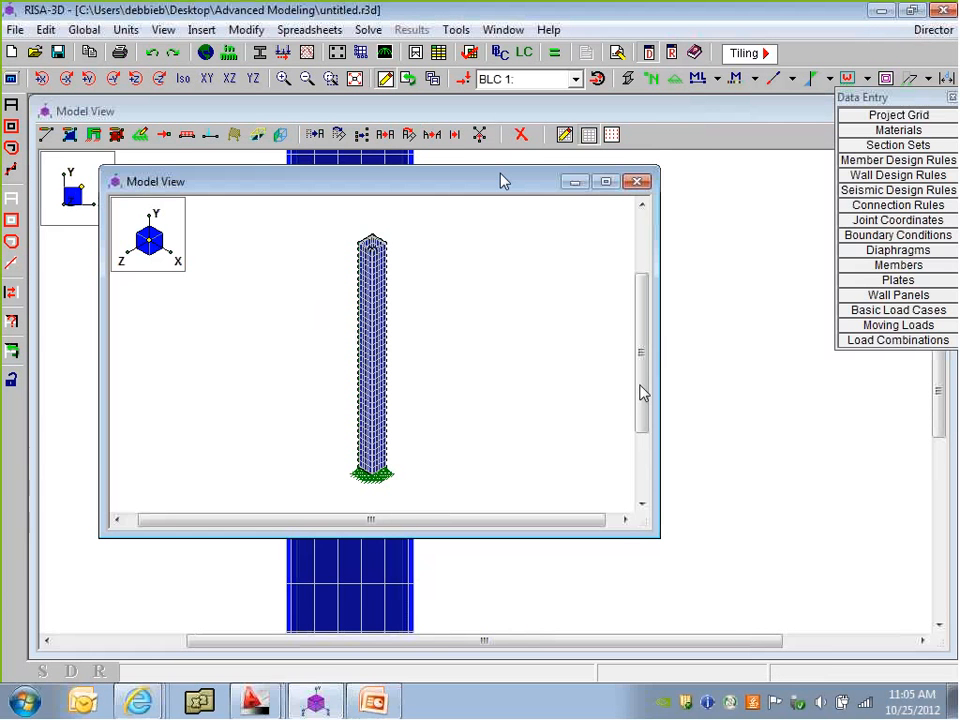
Close the extra isometric model view and hide the drawing grid around the tower
left_click_drag(504, 181, 577, 191)
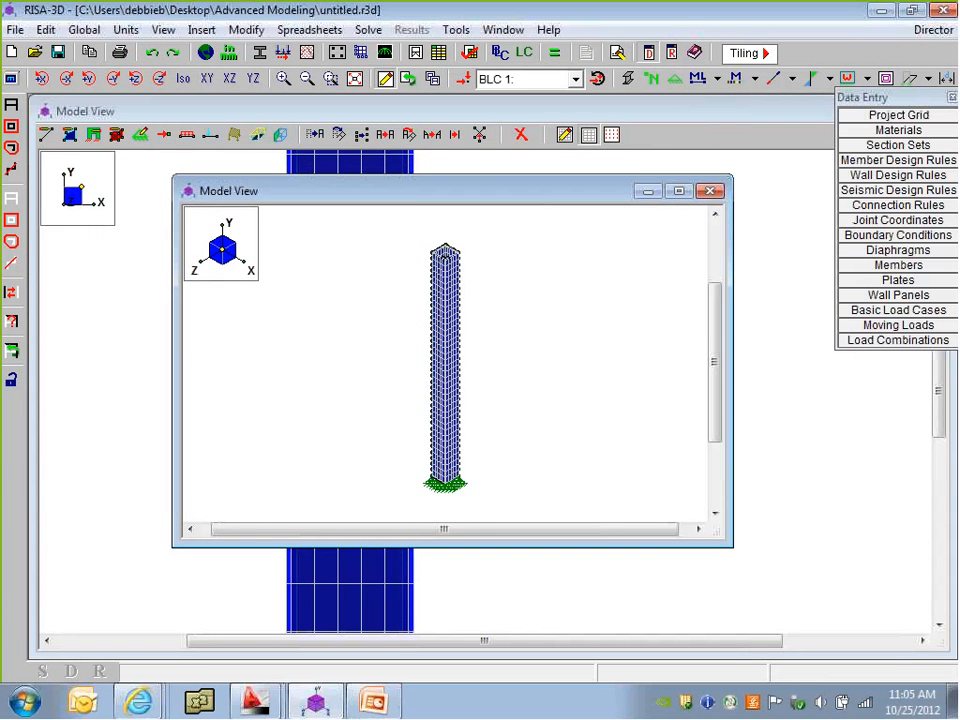
left_click(680, 193)
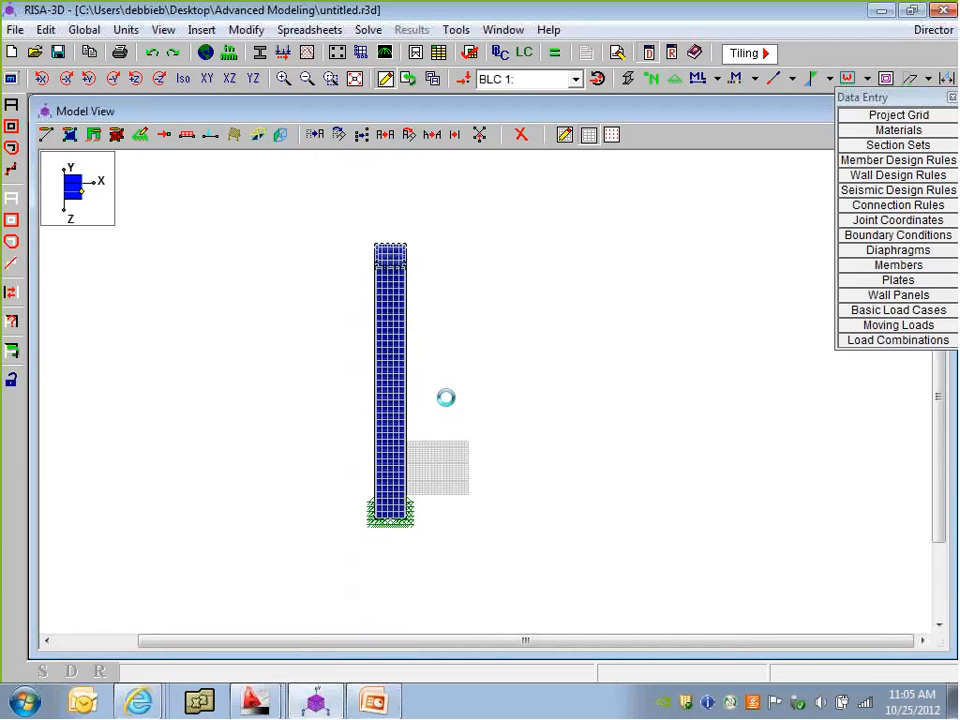
mouse_move(437, 411)
middle_mouse_down("ctrl")
mouse_move(454, 405)
mouse_move(431, 400)
middle_mouse_up("ctrl")
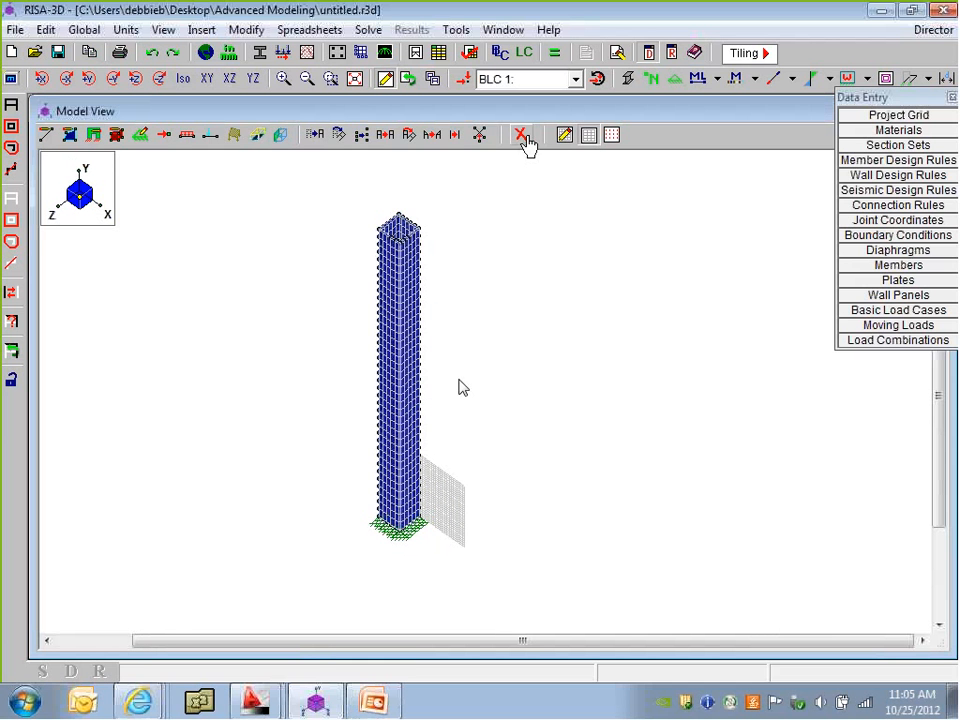
scroll(440, 525, "up", 4)
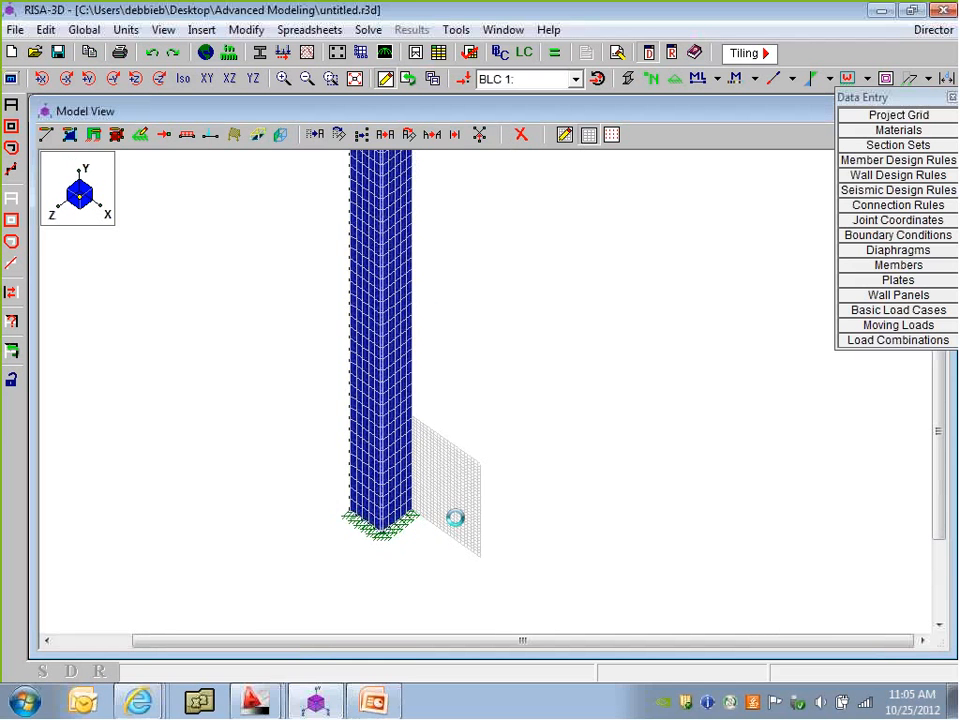
scroll(455, 518, "up", 1)
left_click(589, 135)
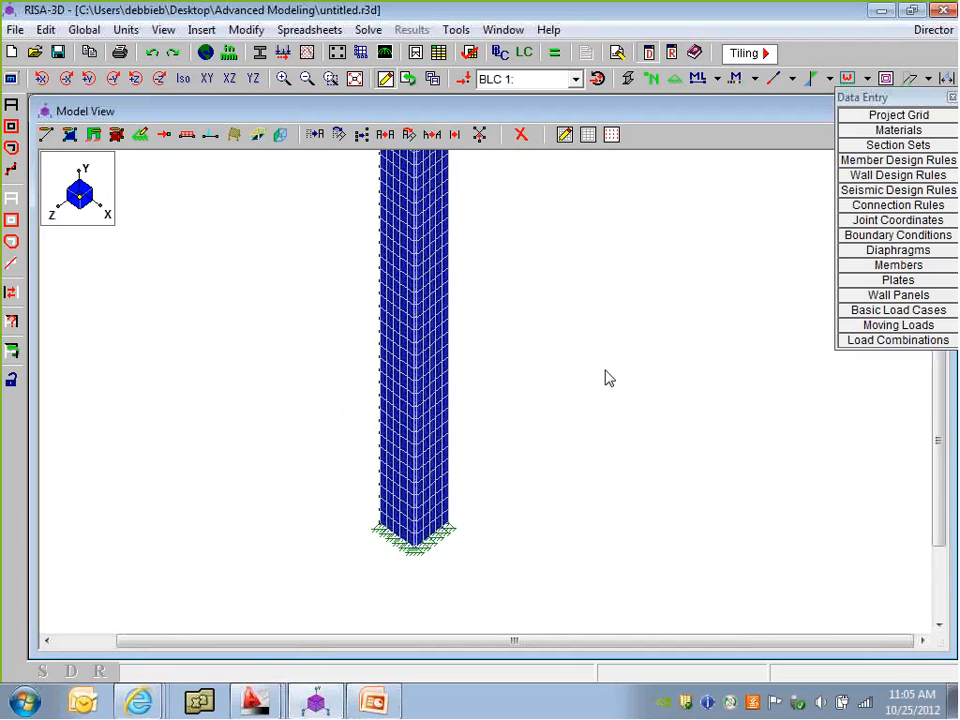
scroll(358, 482, "down", 2)
mouse_move(394, 390)
middle_mouse_down()
mouse_move(367, 425)
mouse_move(402, 388)
mouse_move(395, 401)
middle_mouse_up()
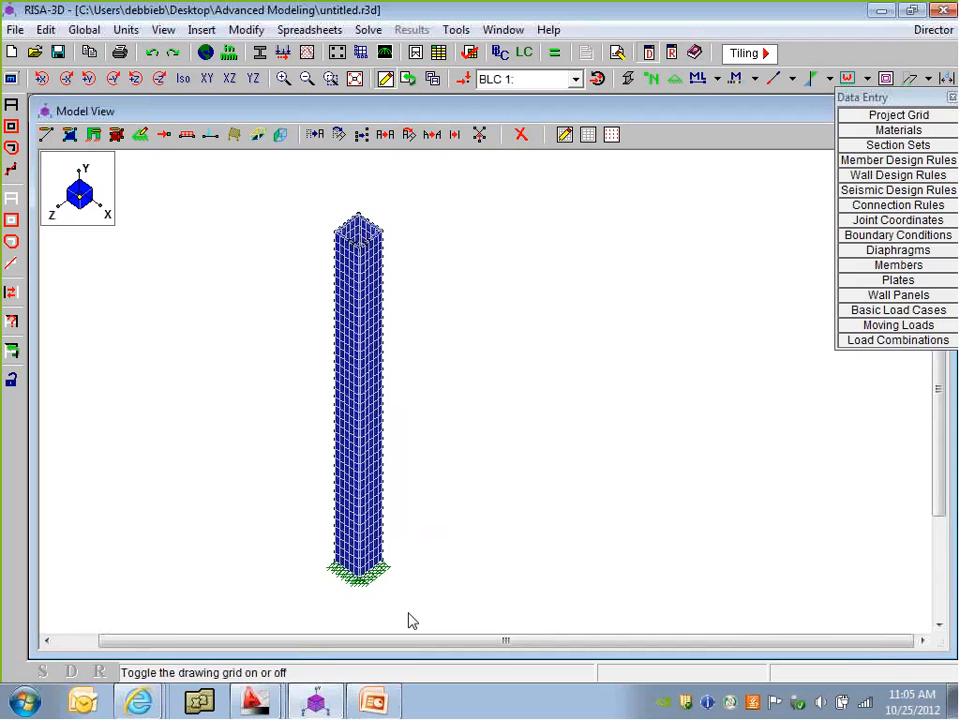
Switch the tower plates from rendered to wireframe display, viewed isometrically near the tower's top
middle_click_drag(366, 431, 372, 433, "ctrl")
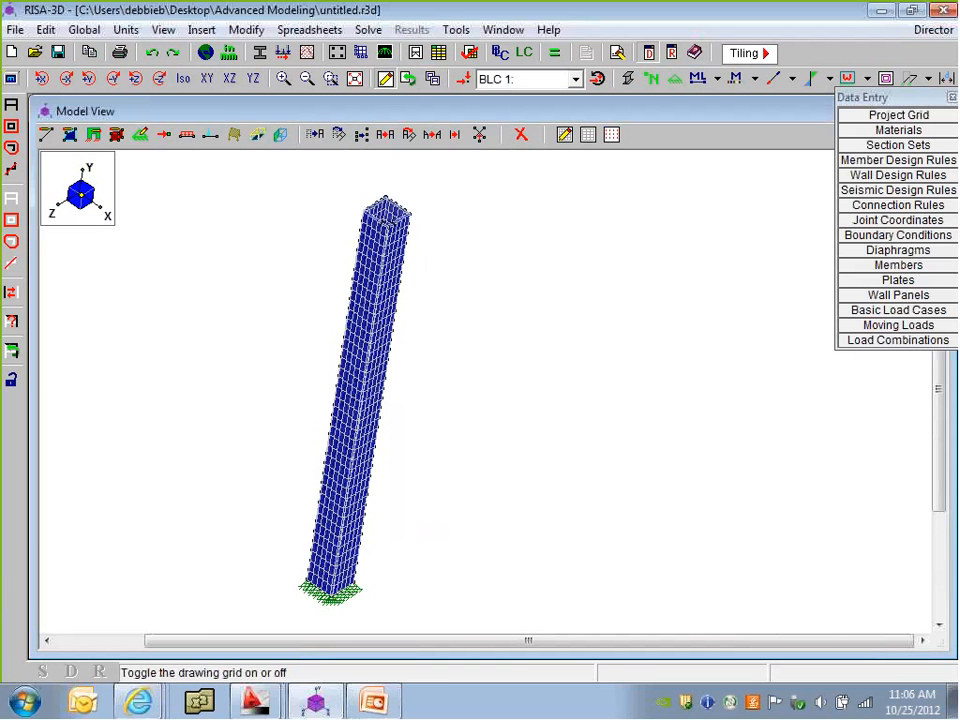
left_click(209, 79)
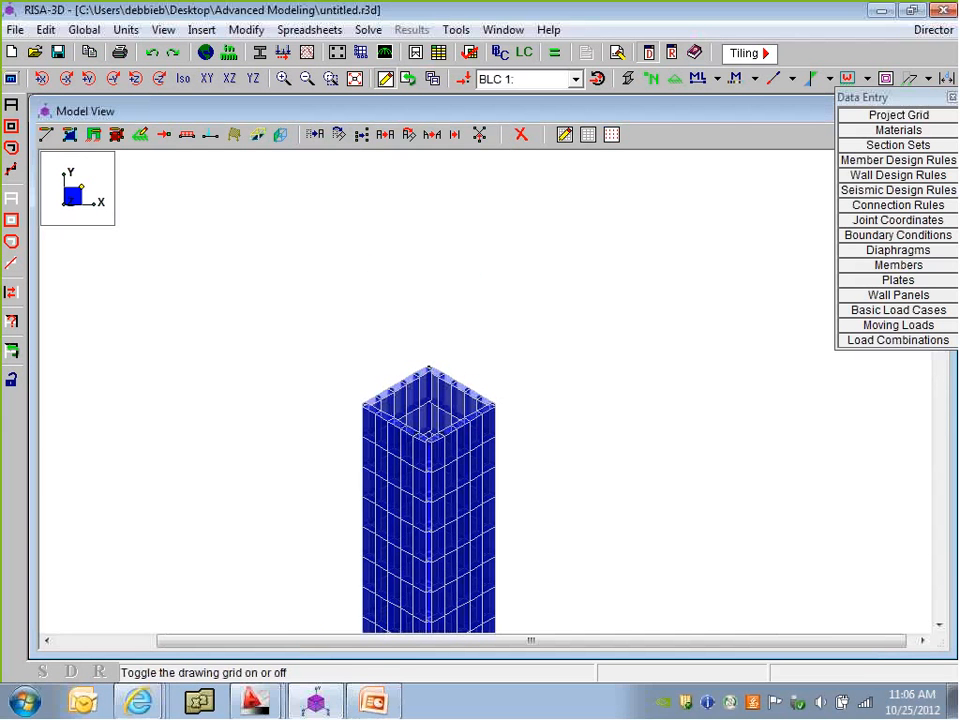
left_click(628, 80)
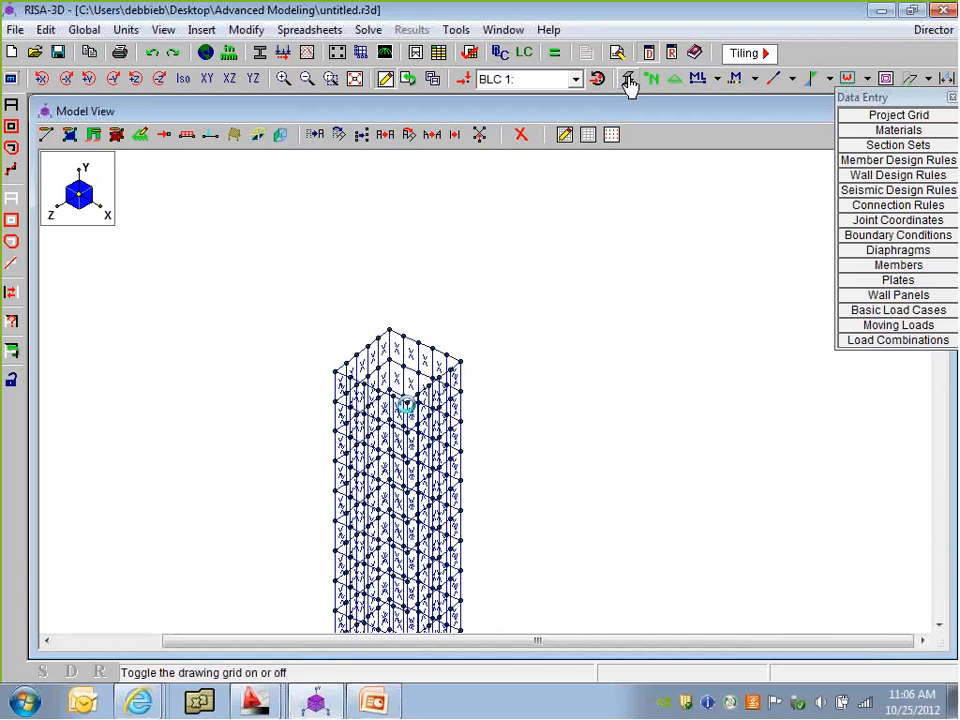
middle_click_drag(406, 403, 396, 399, "ctrl")
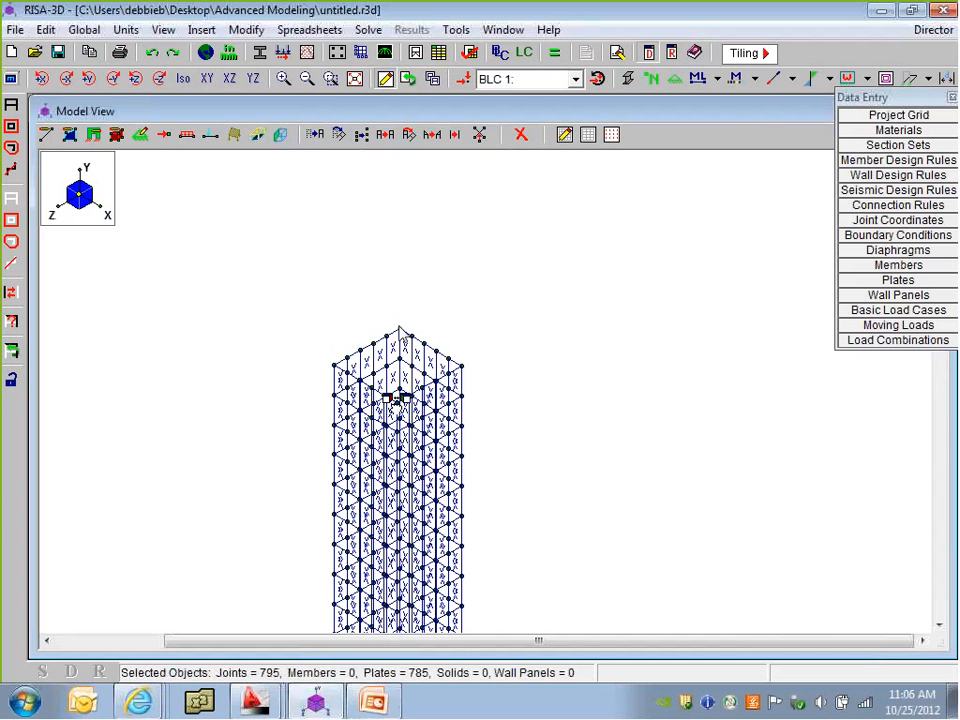
Unselect the four corner joints at the tower's top and invert the selection so only those joints are selected
left_click(396, 399)
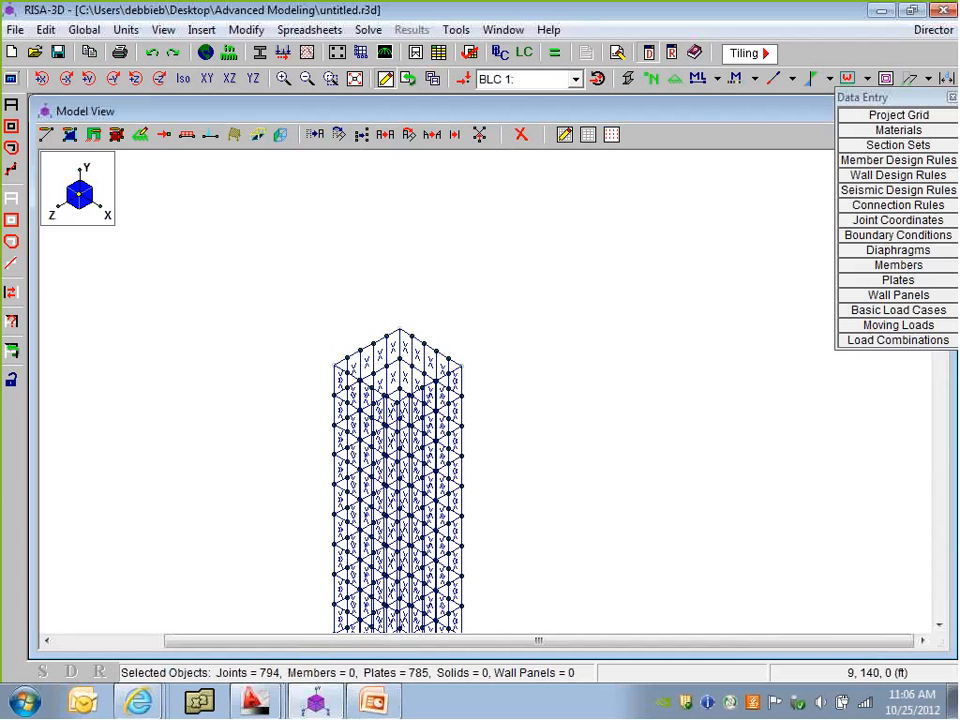
middle_click_drag(450, 424, 361, 428, "ctrl")
left_click(333, 363)
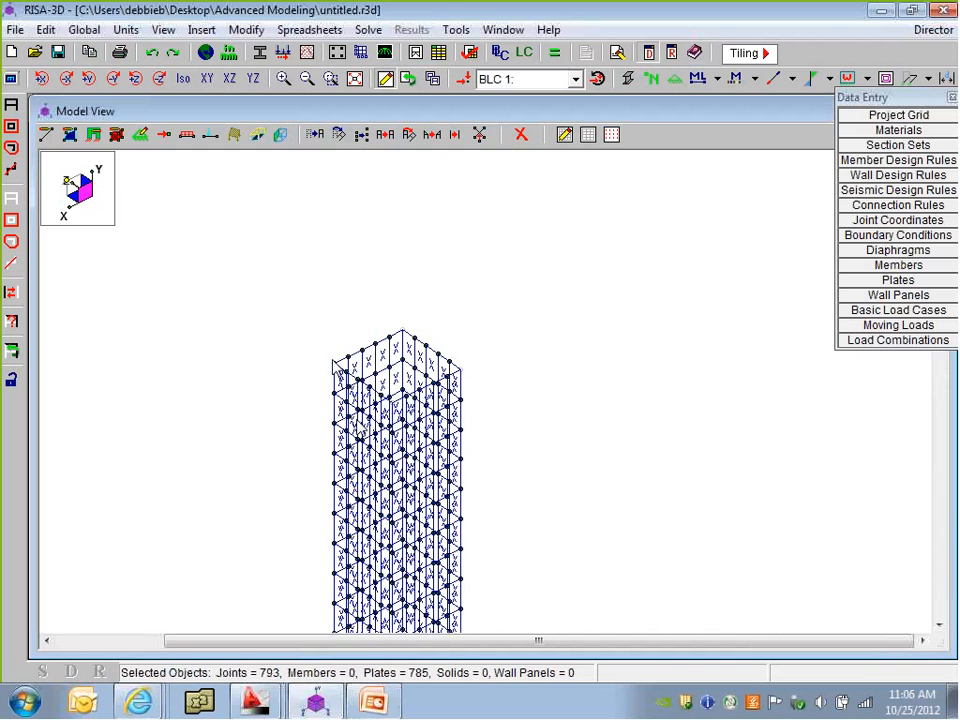
middle_click_drag(334, 363, 389, 334, "ctrl")
scroll(389, 333, "up", 2)
left_click(414, 329)
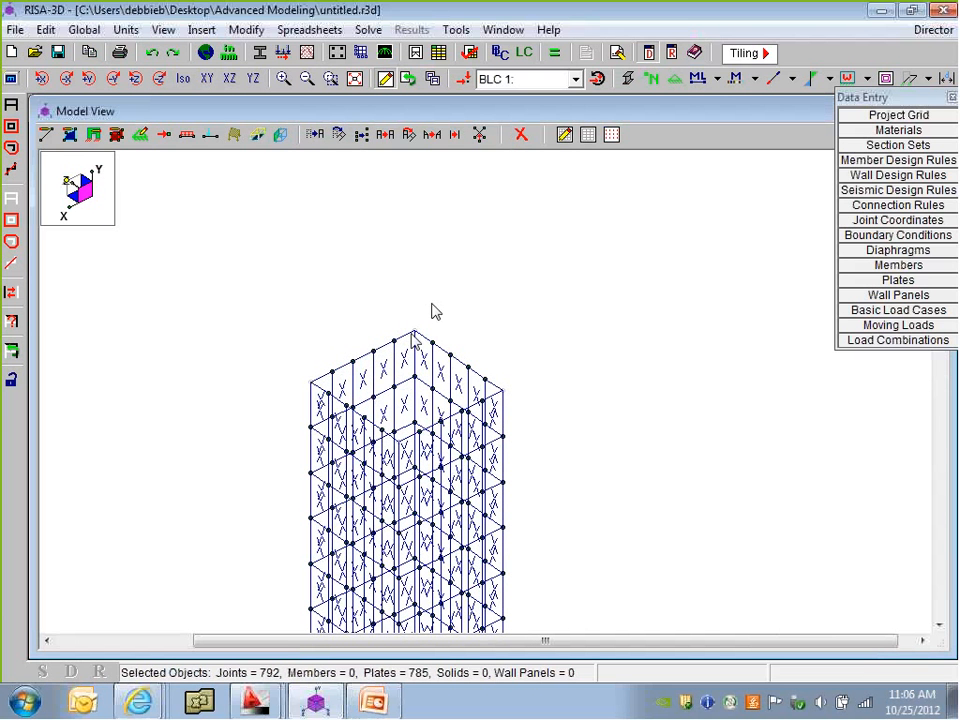
left_click(11, 296)
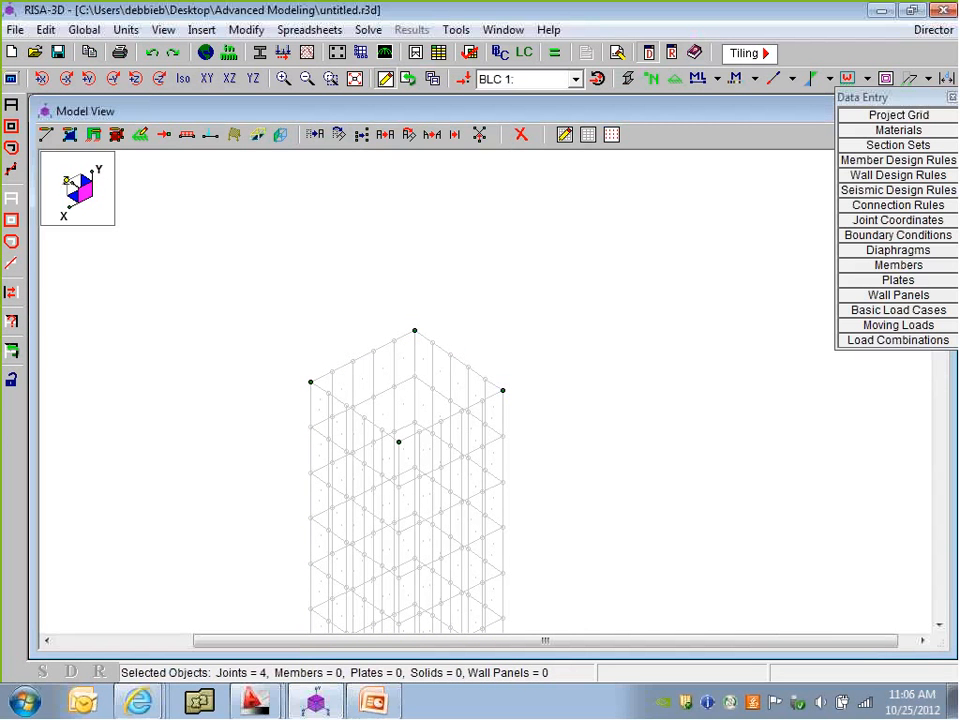
Copy the four selected top corner joints upward with a Y increment of 4 ft
left_click(394, 135)
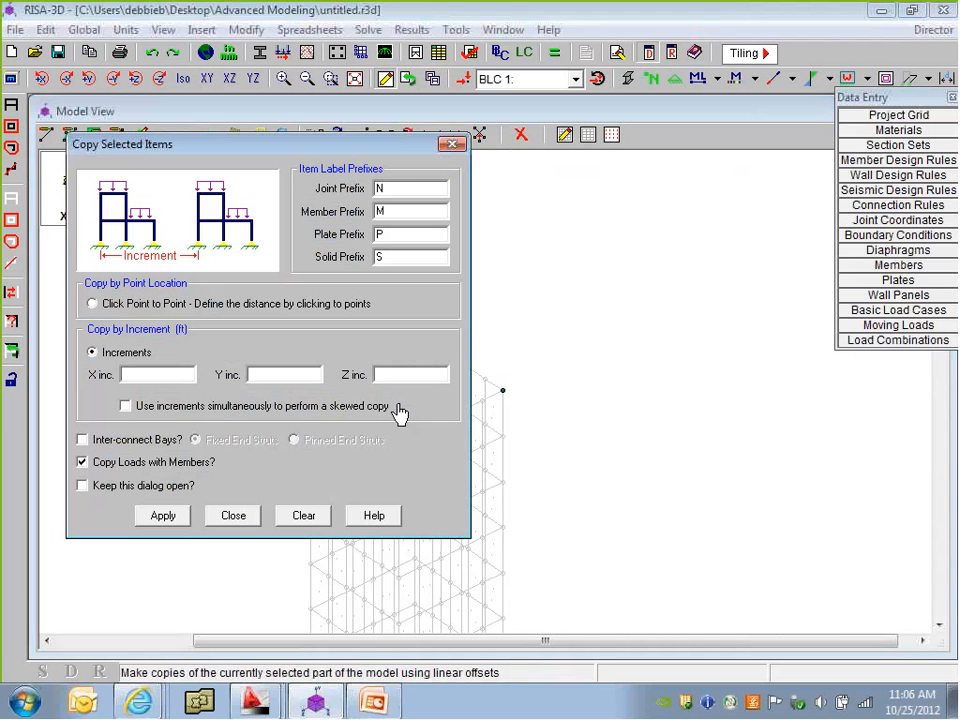
left_click(258, 374)
type("4")
key("Return")
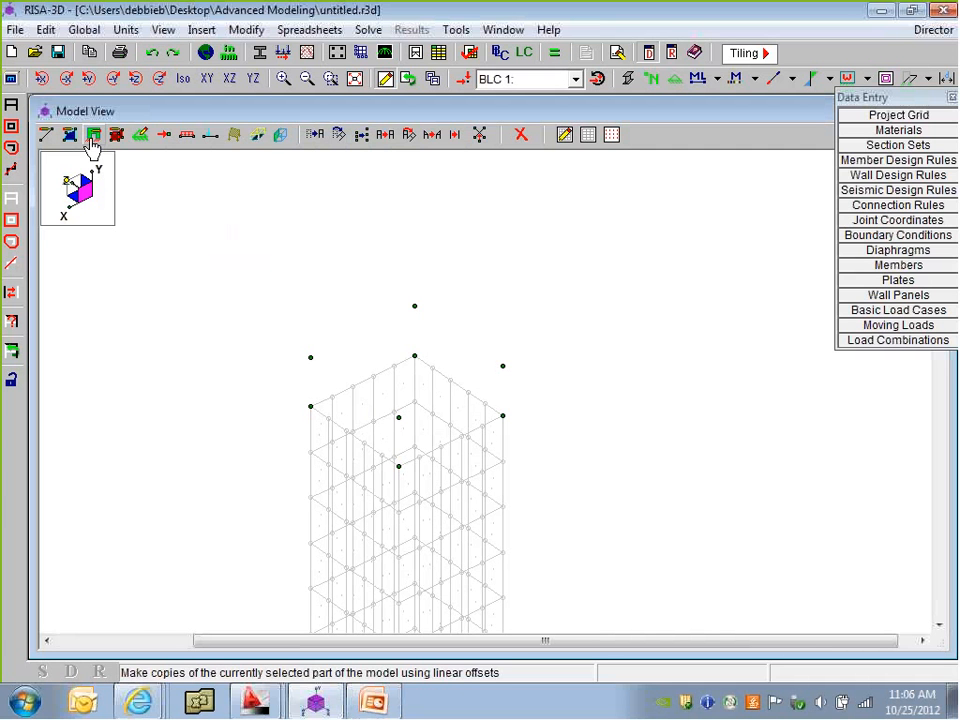
Label the first hot rolled steel section set Columns
scroll(464, 445, "down", 2)
middle_click_drag(529, 451, 514, 392)
left_click(900, 145)
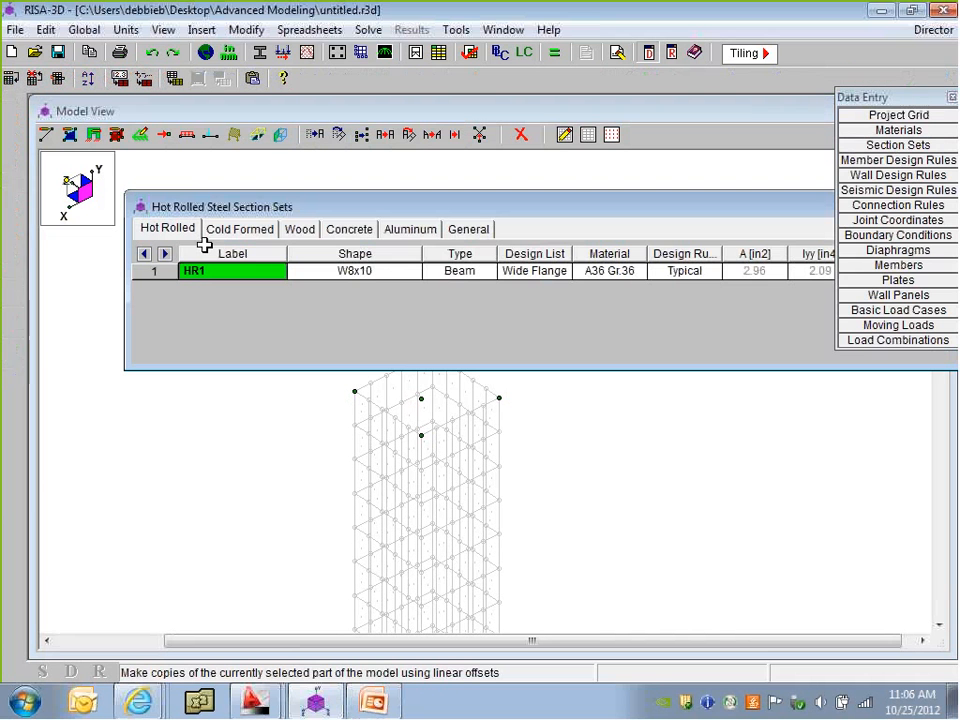
left_click_drag(311, 206, 226, 154)
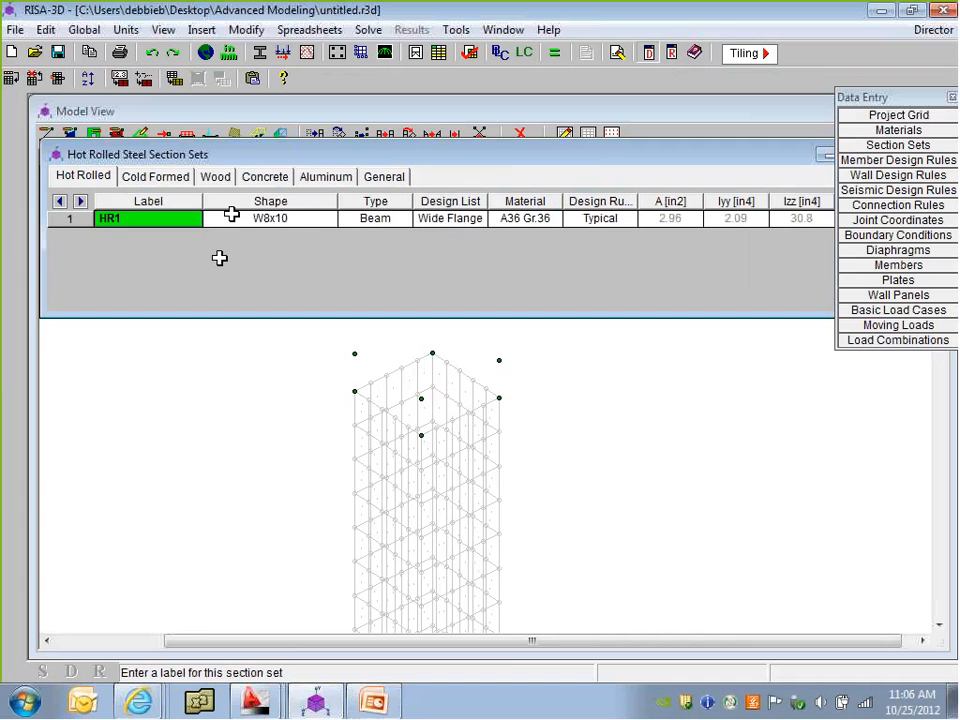
type("Columns")
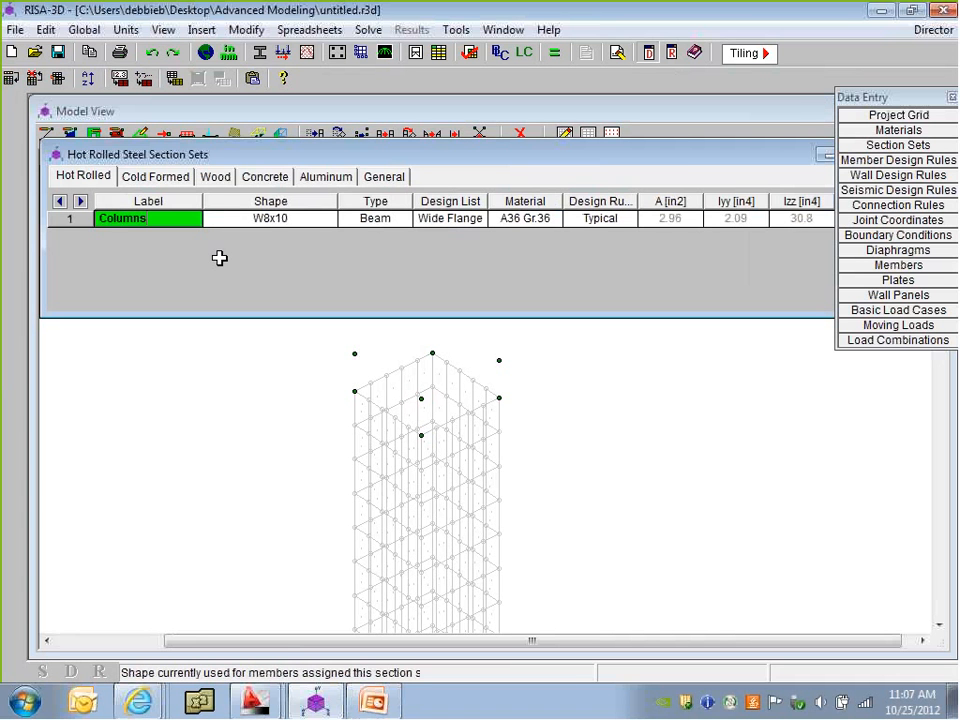
key("Return")
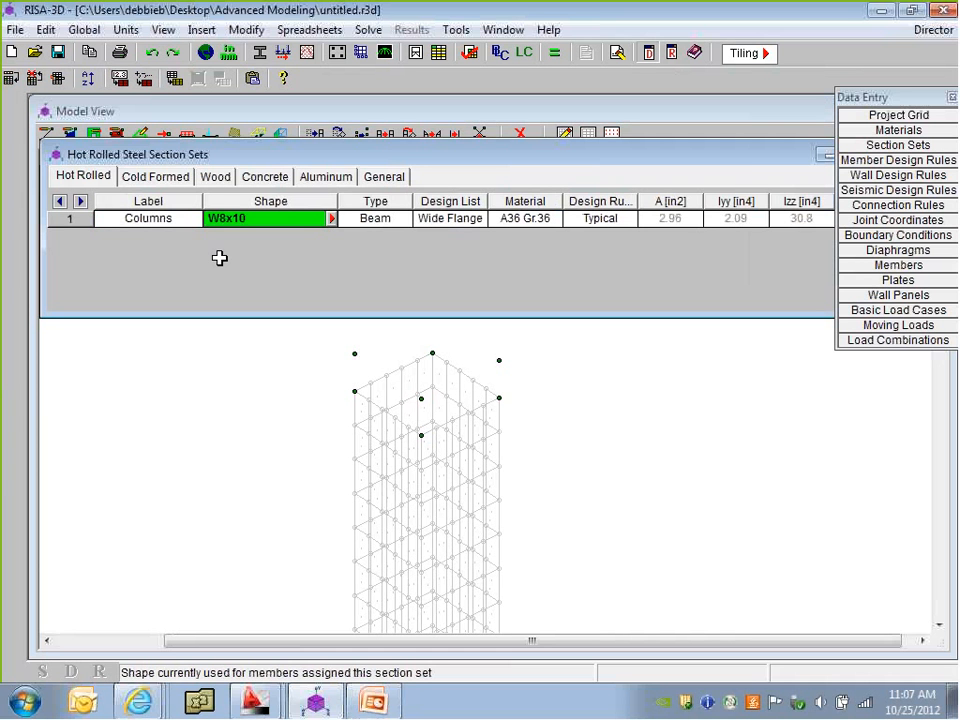
Set the Columns section set's member type to Column and its material to A992
key("Return")
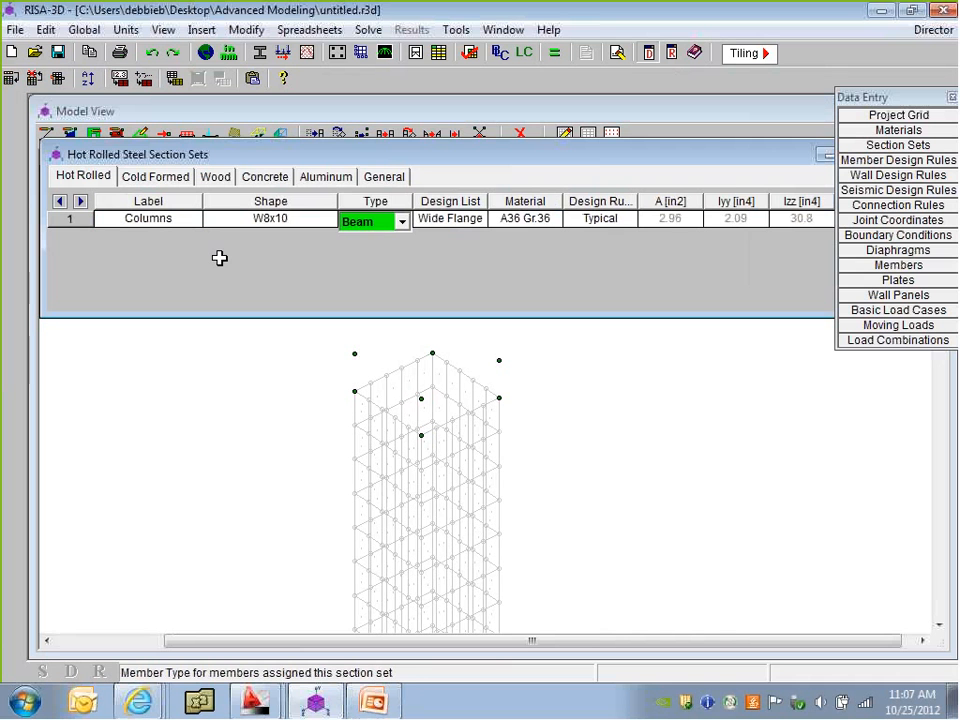
key("Down")
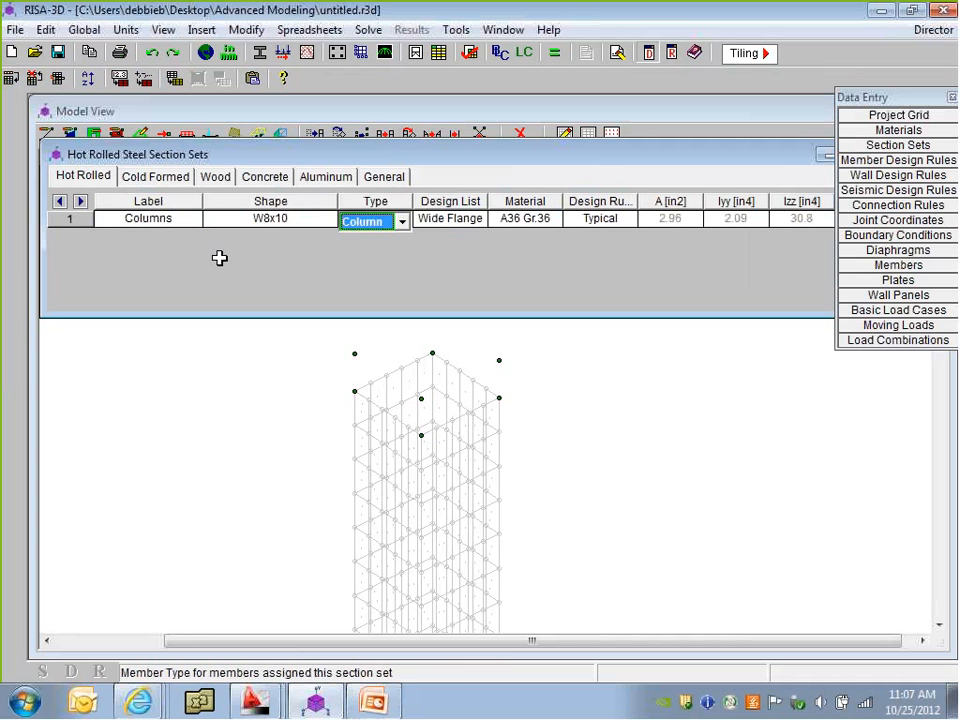
key("Tab")
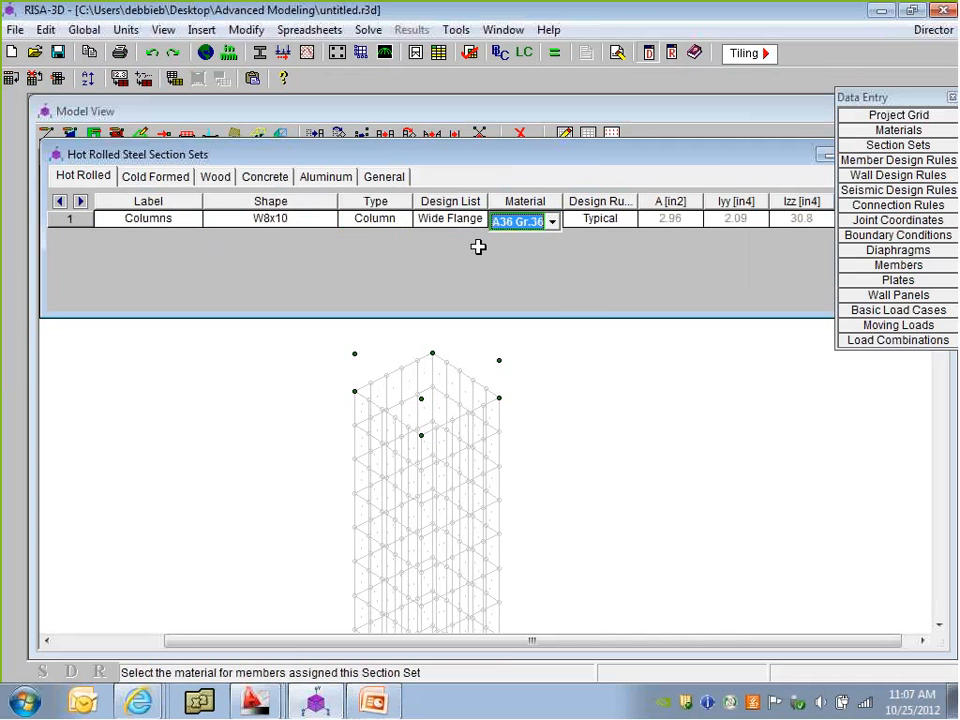
left_click(551, 221)
left_click(519, 328)
Add a second hot rolled section set labelled Beams and set its member type to Beam
key("Return")
type("Bea")
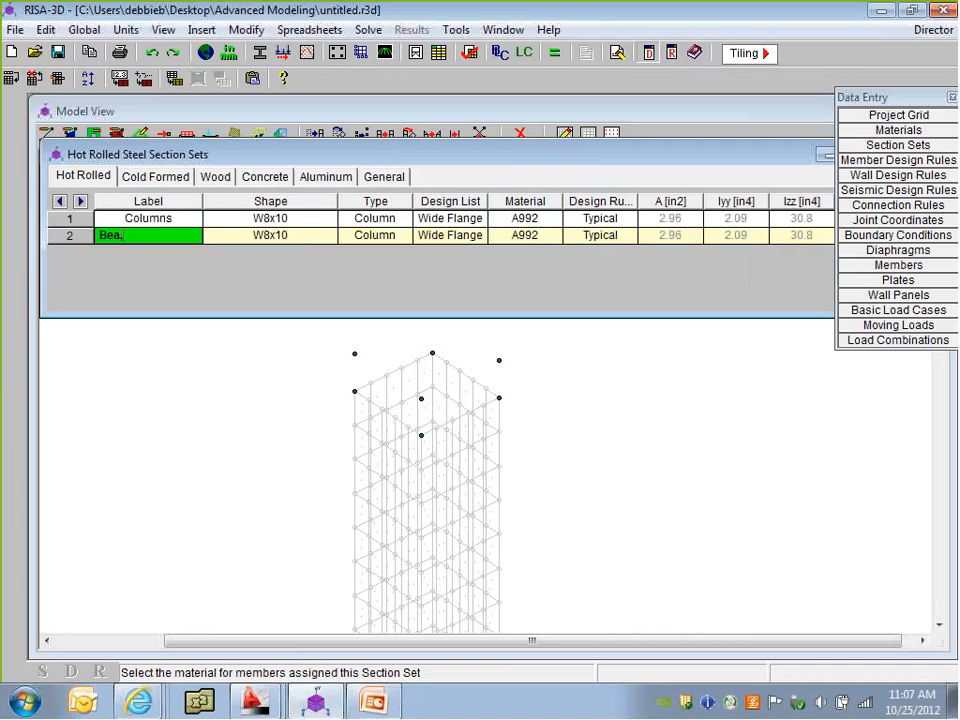
type("ms")
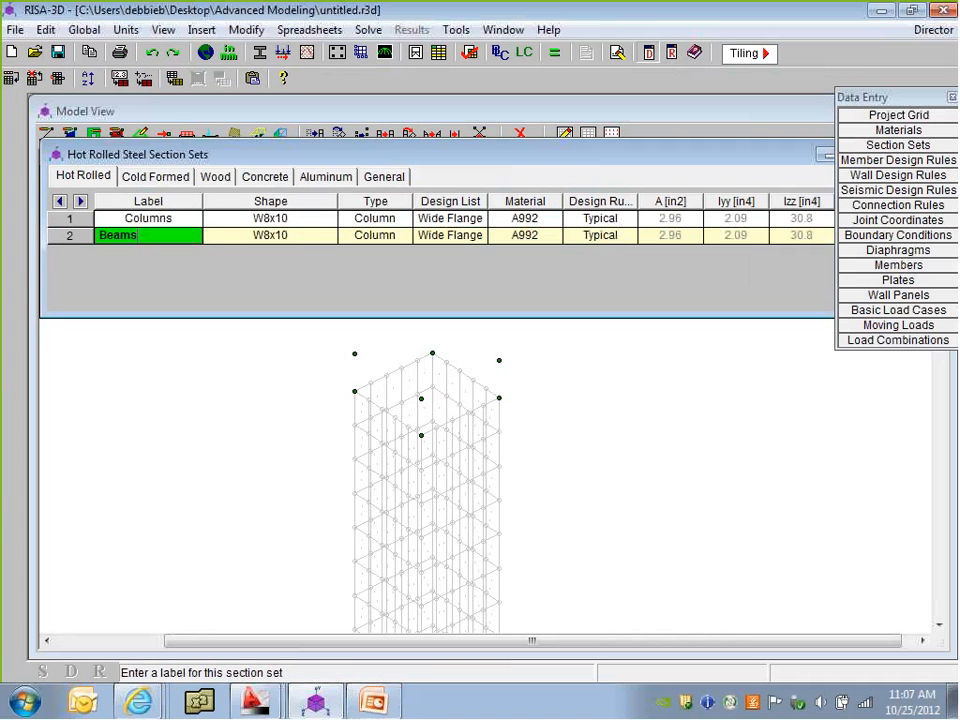
key("Tab")
key("Tab")
key("b")
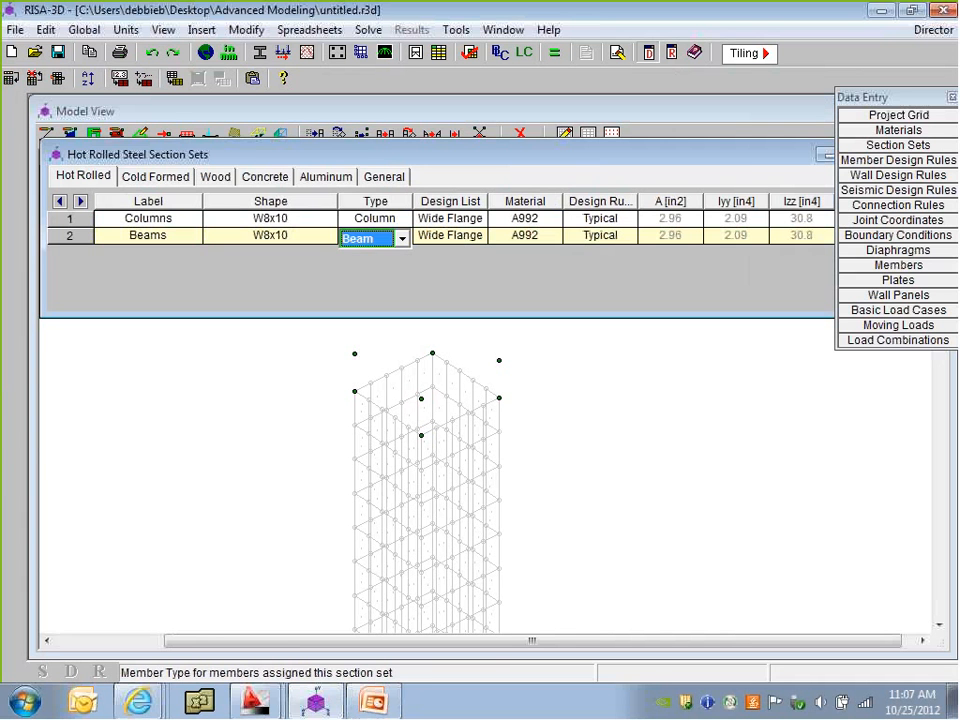
key("Return")
Add three more hot rolled section sets labelled Tower Braces, Cross Brace and Tower Ring
key("Return")
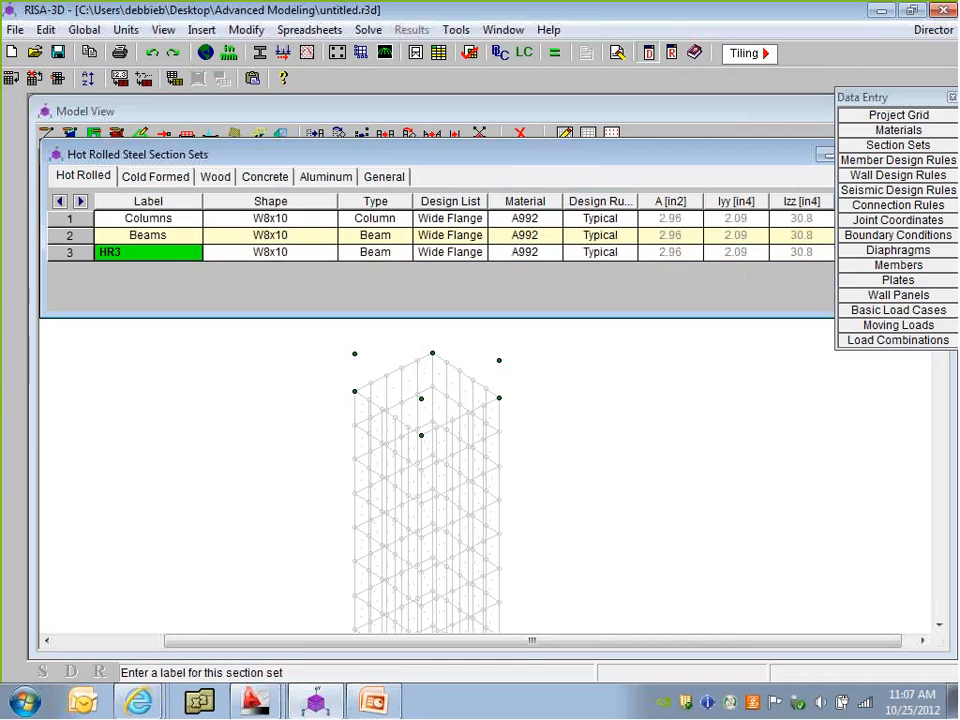
type("Tower Braces")
key("Return")
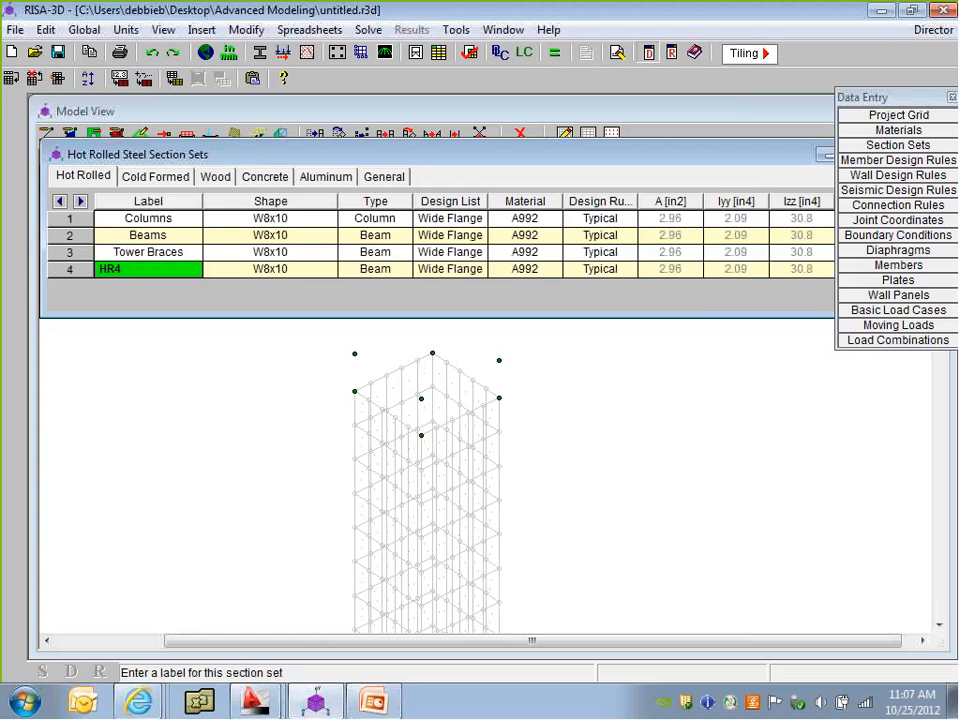
type("Cross Brace")
key("Return")
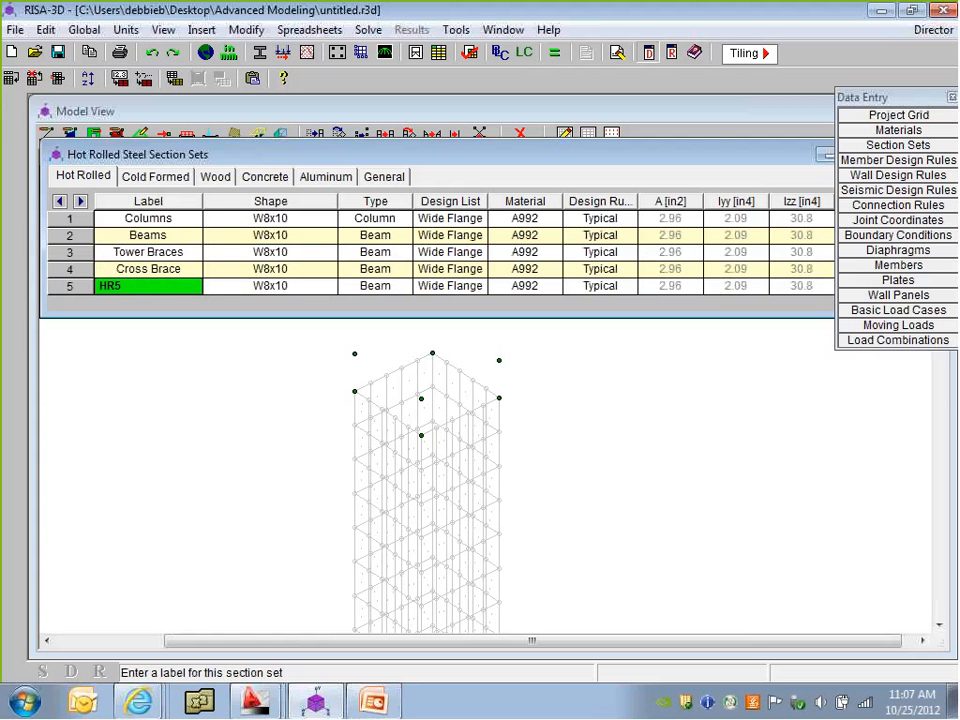
type("Tower Ring")
key("Return")
Add hot rolled section sets labelled Tower Cross Brace, Tower Diag and Bldg Tie, and return to the Columns row
type("To")
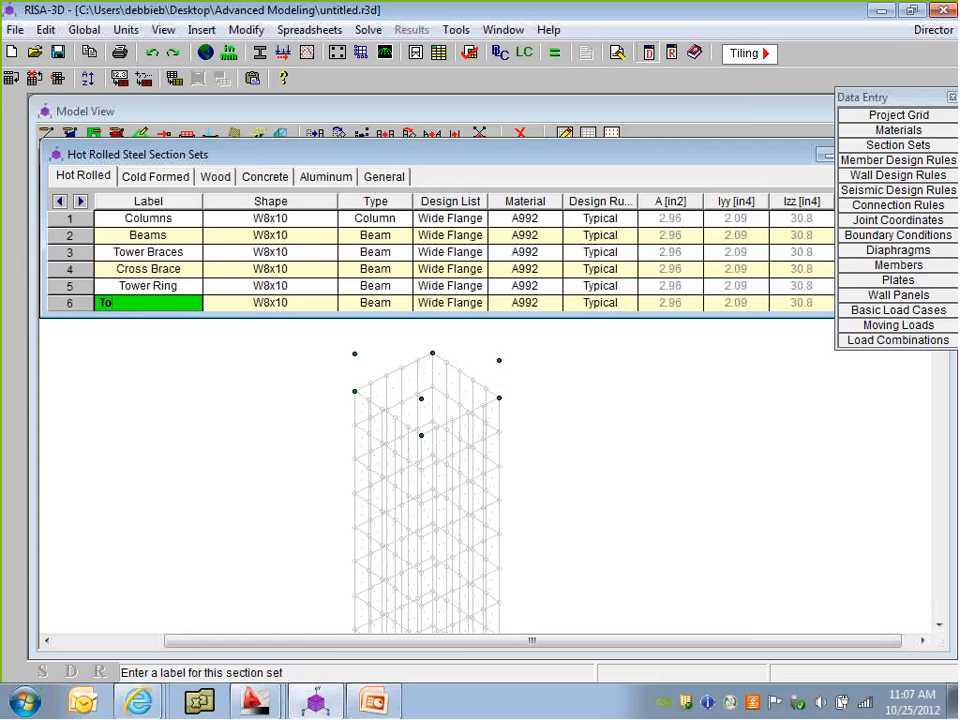
type("wer Cross Brace")
key("Return")
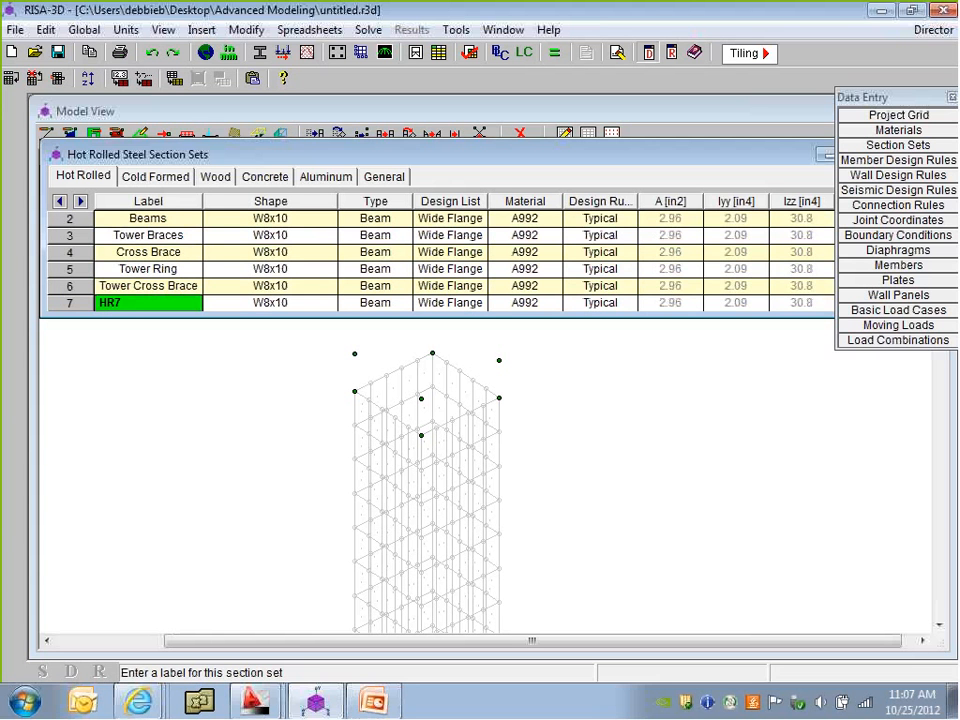
type("Tower Diag")
key("Return")
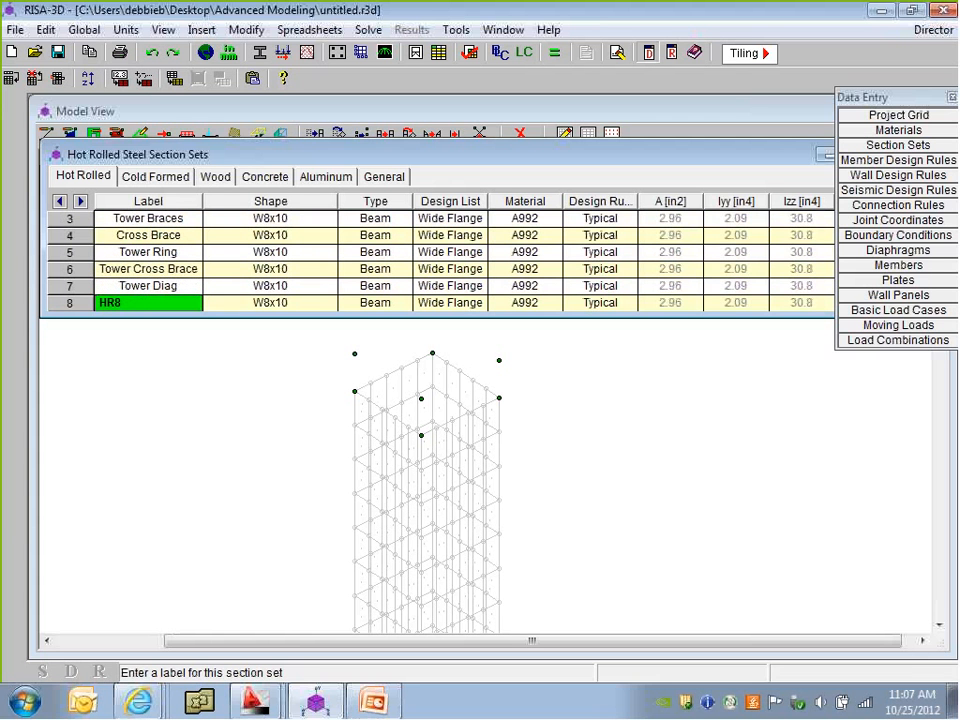
type("Bldg Tie")
key("Up")
key("Up")
key("Up")
key("Up")
key("Up")
key("Up")
key("Up")
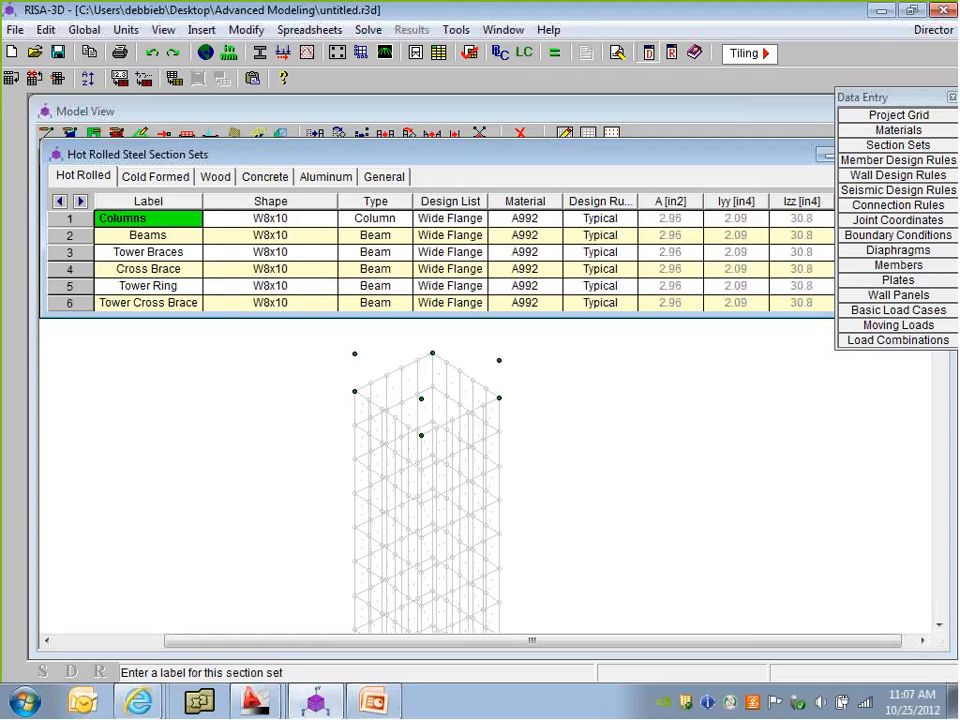
Enlarge the section sets spreadsheet and review the shapes assigned from Columns through Bldg Tie
left_click_drag(315, 316, 315, 397)
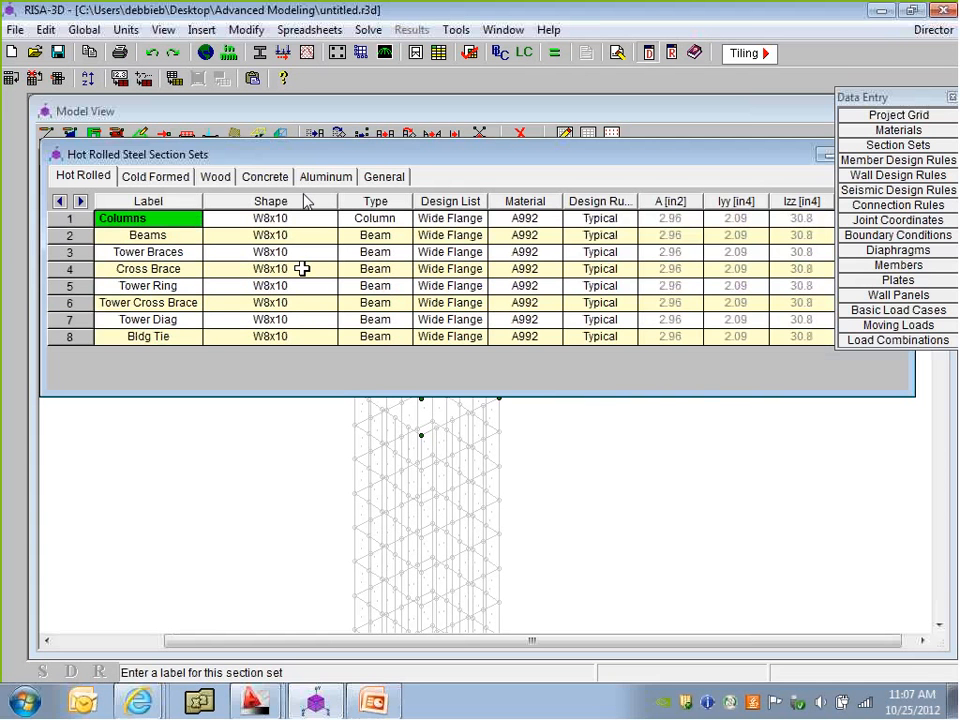
left_click_drag(281, 219, 283, 332)
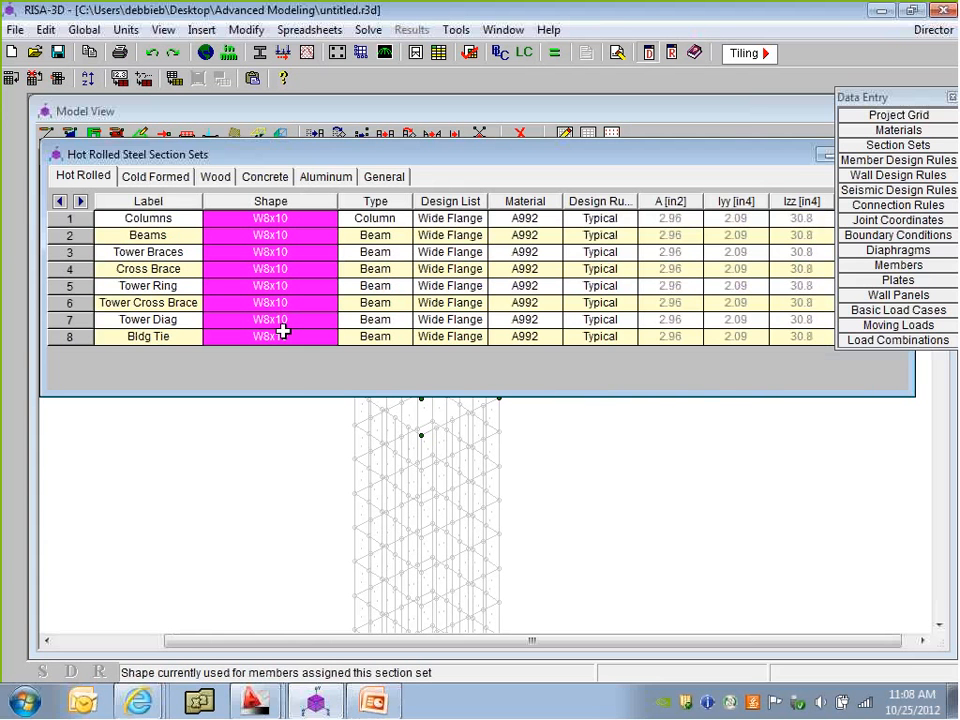
left_click(284, 332)
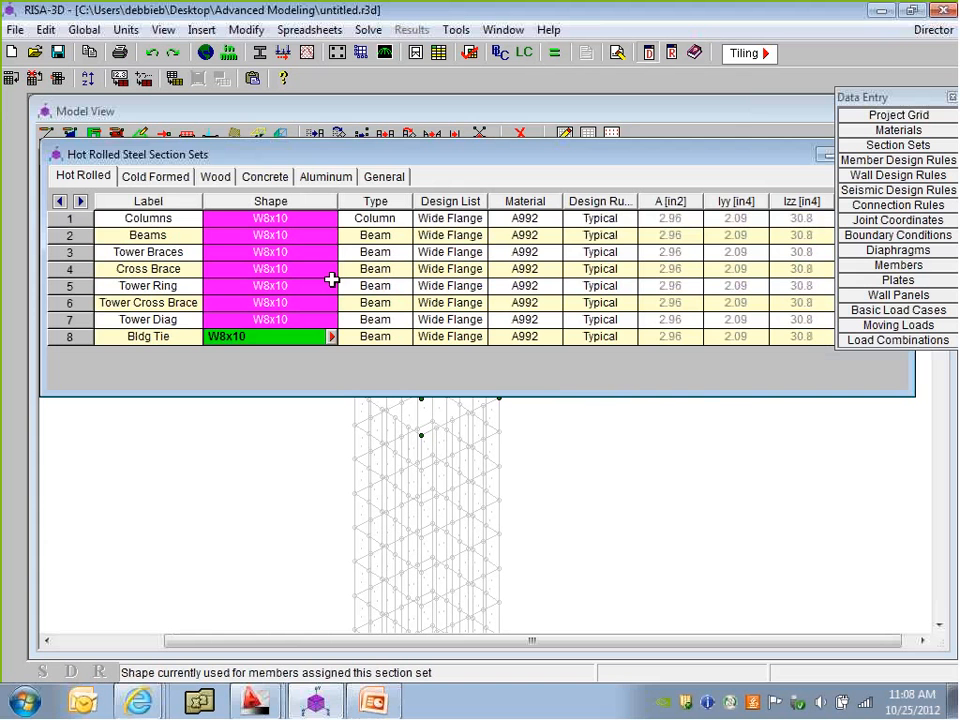
left_click(295, 219)
key("Down")
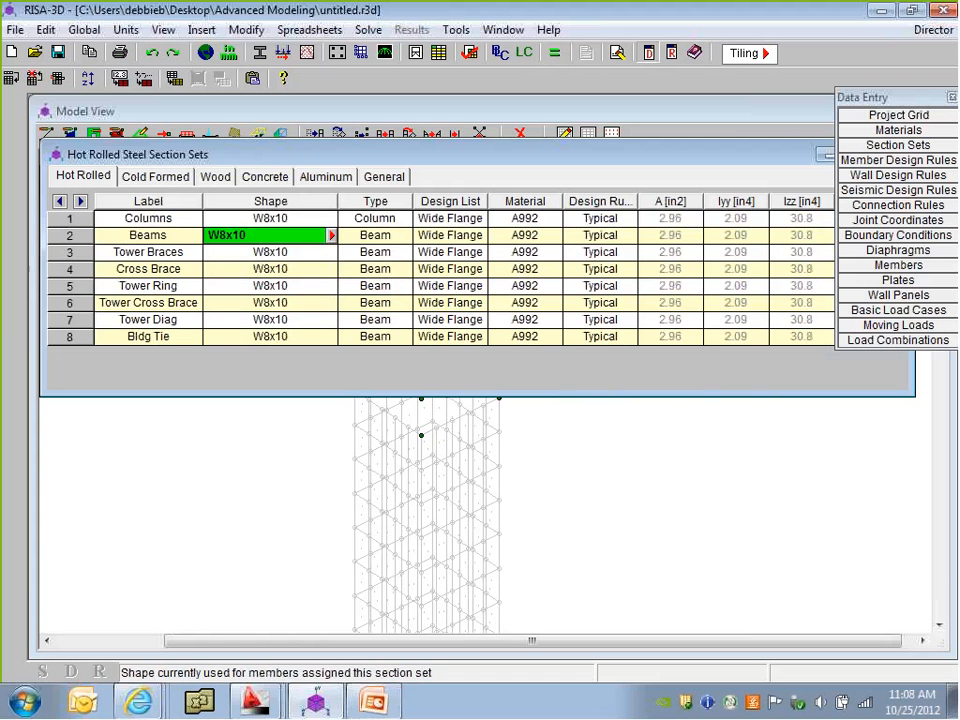
left_click(344, 394)
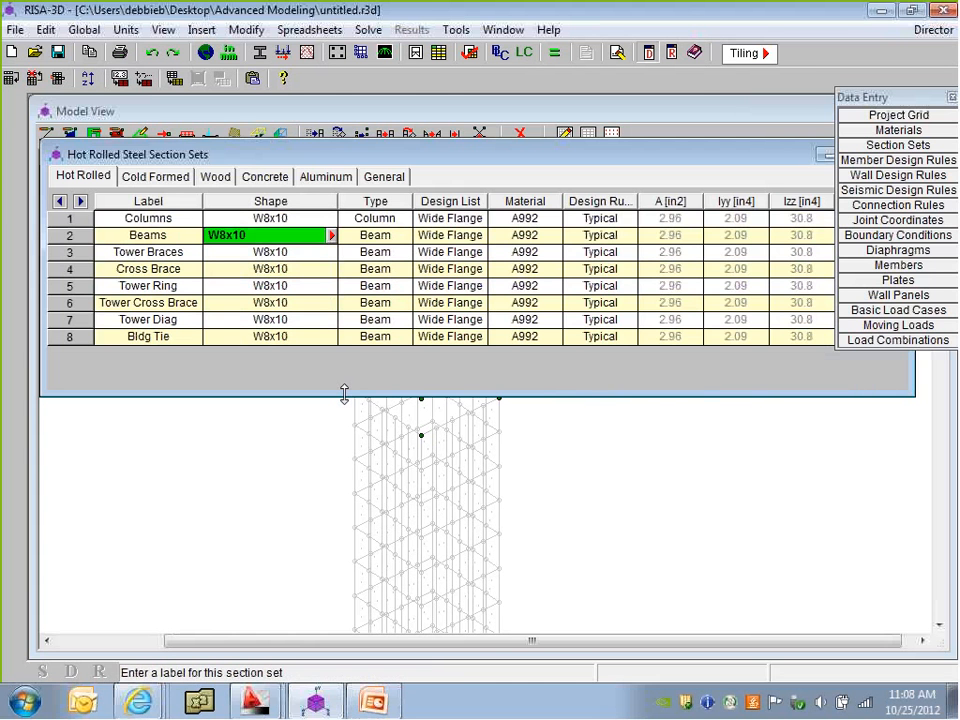
key("Left")
Draw four vertical members with the Columns section set between the tower's top corner joints and the copied joints above them
left_click(660, 473)
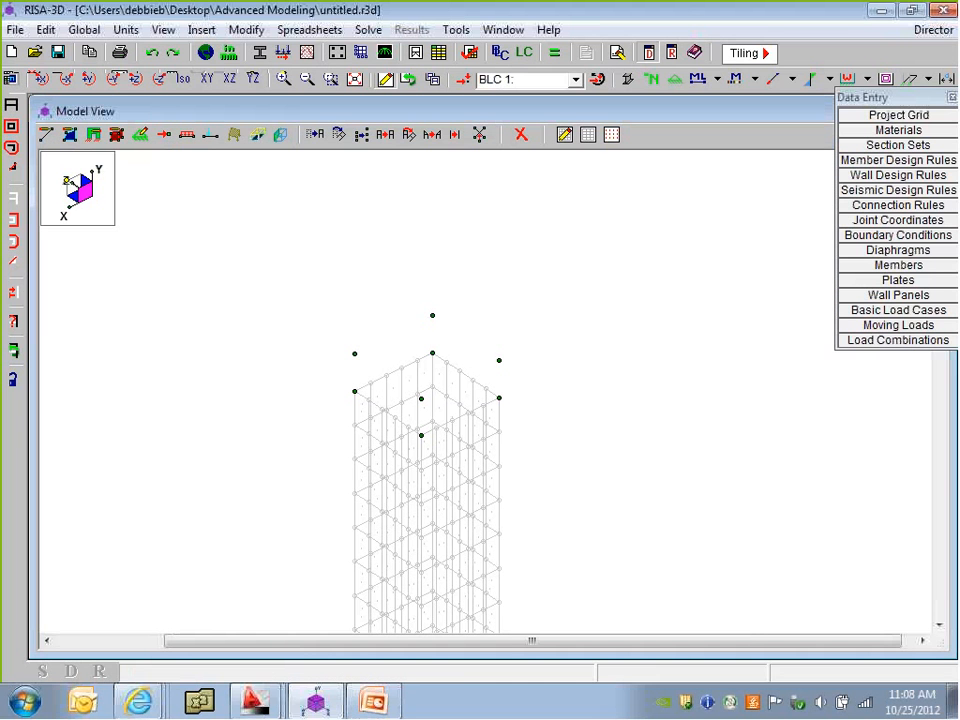
left_click(45, 136)
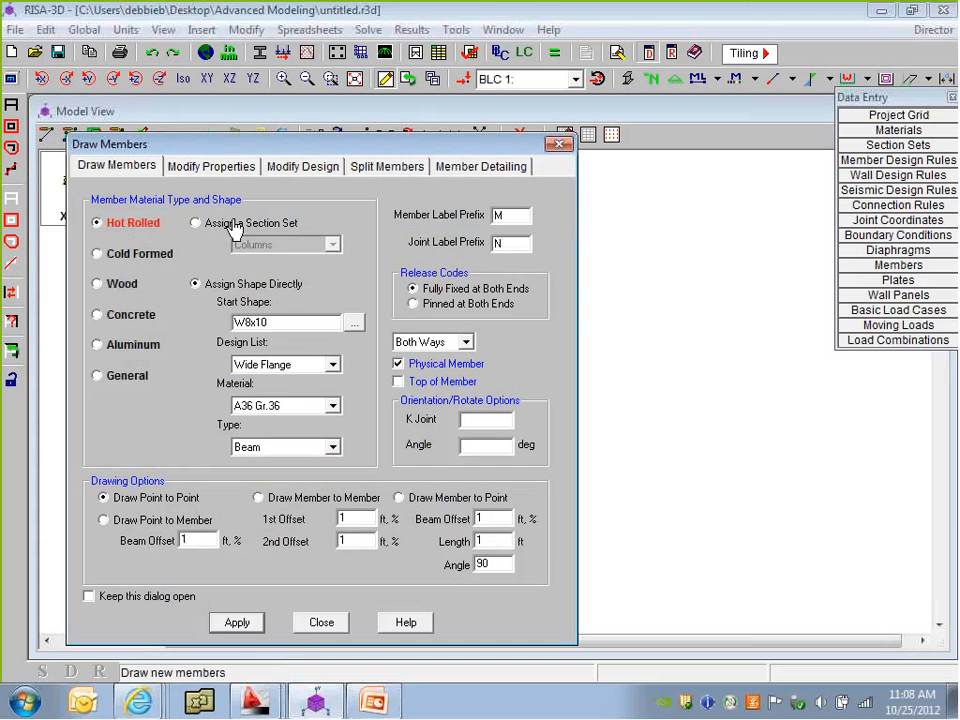
left_click(196, 223)
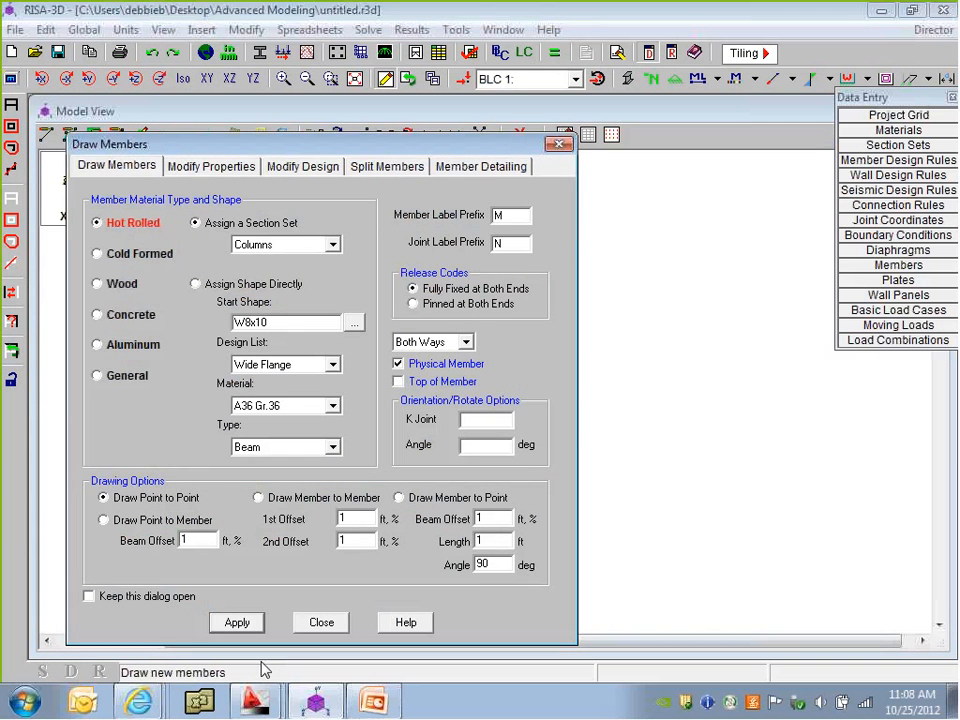
left_click(240, 622)
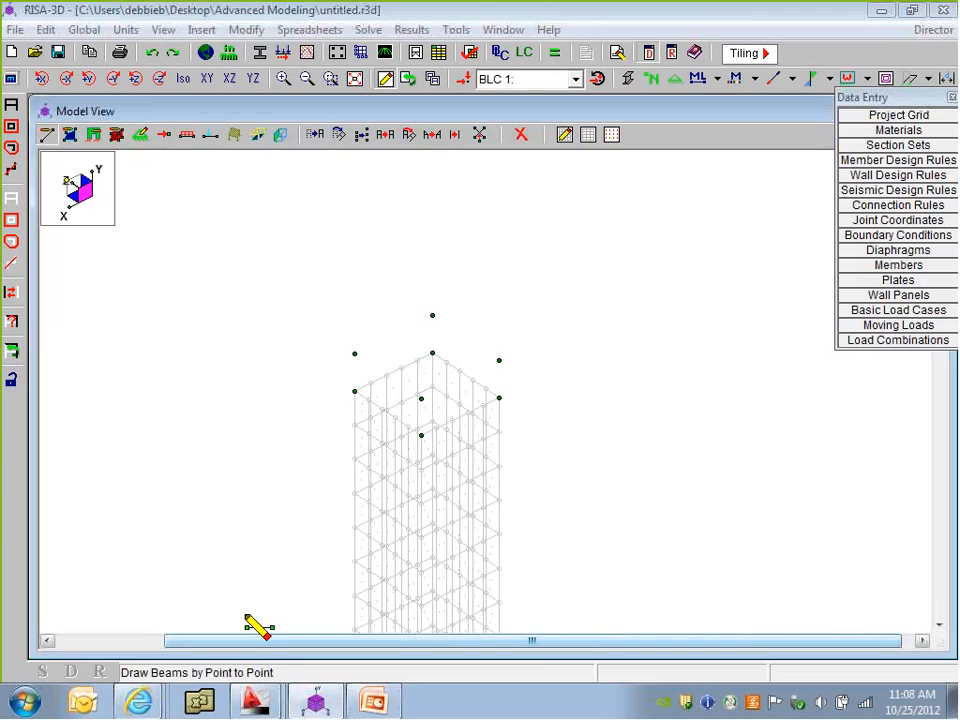
left_click(354, 390)
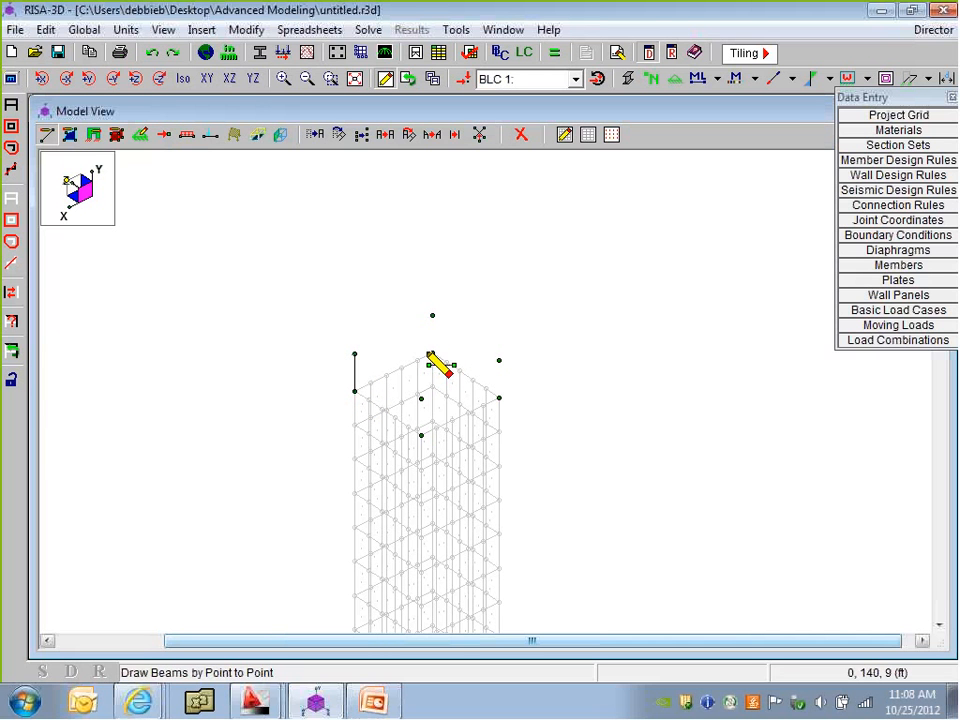
left_click(431, 354)
left_click(499, 360)
left_click(498, 396)
left_click(421, 399)
left_click(421, 435)
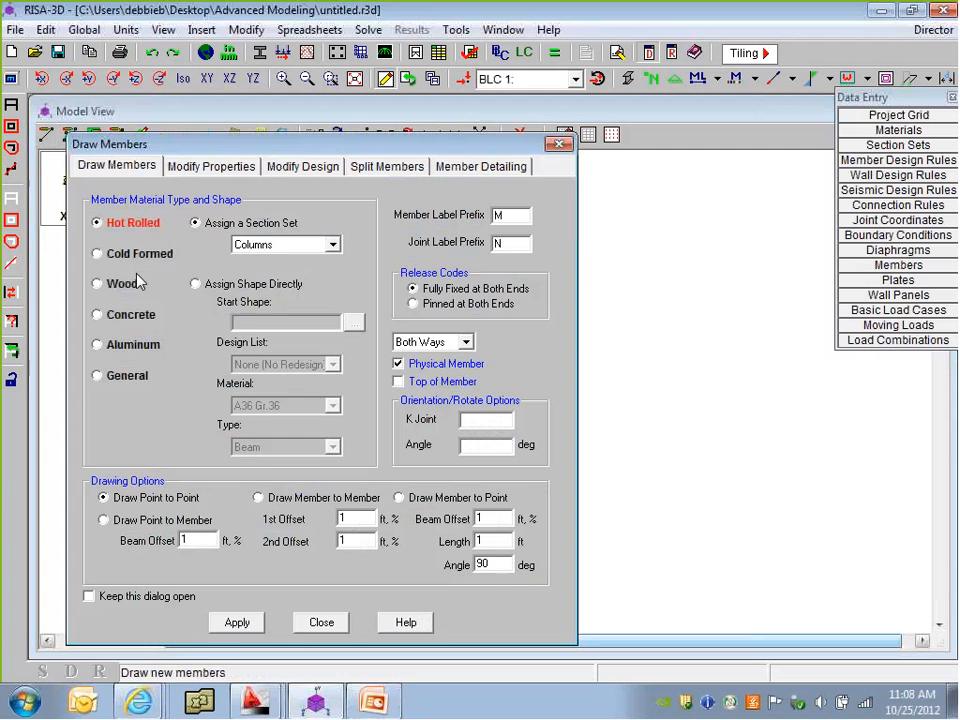
Draw a closed ring of four members with the Beams section set connecting the upper ends of the columns
left_click(300, 244)
left_click(262, 273)
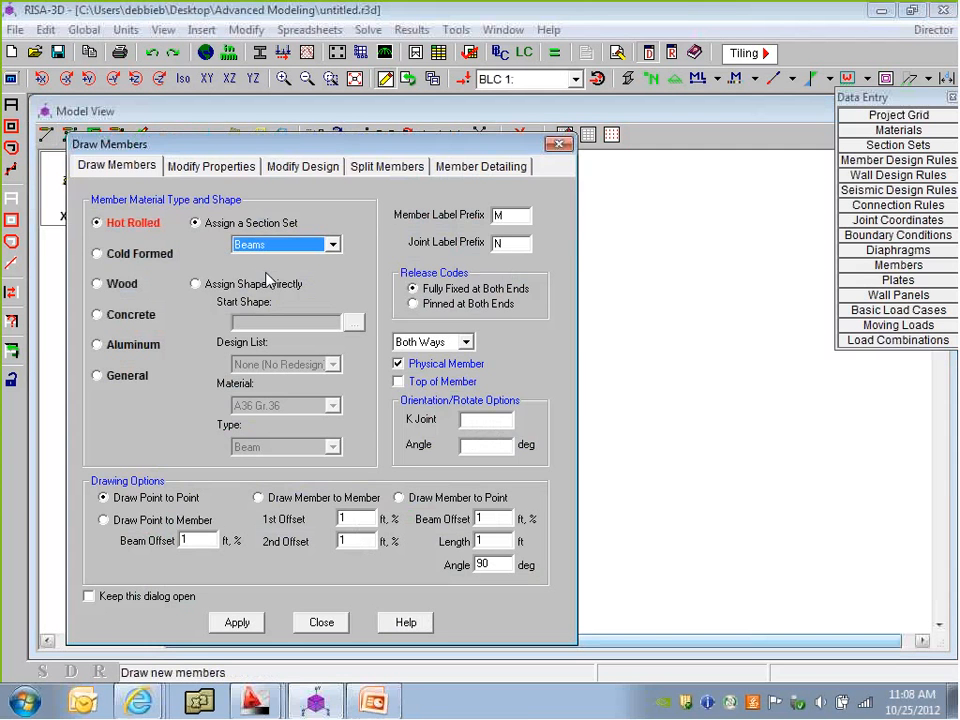
left_click(237, 624)
left_click(355, 353)
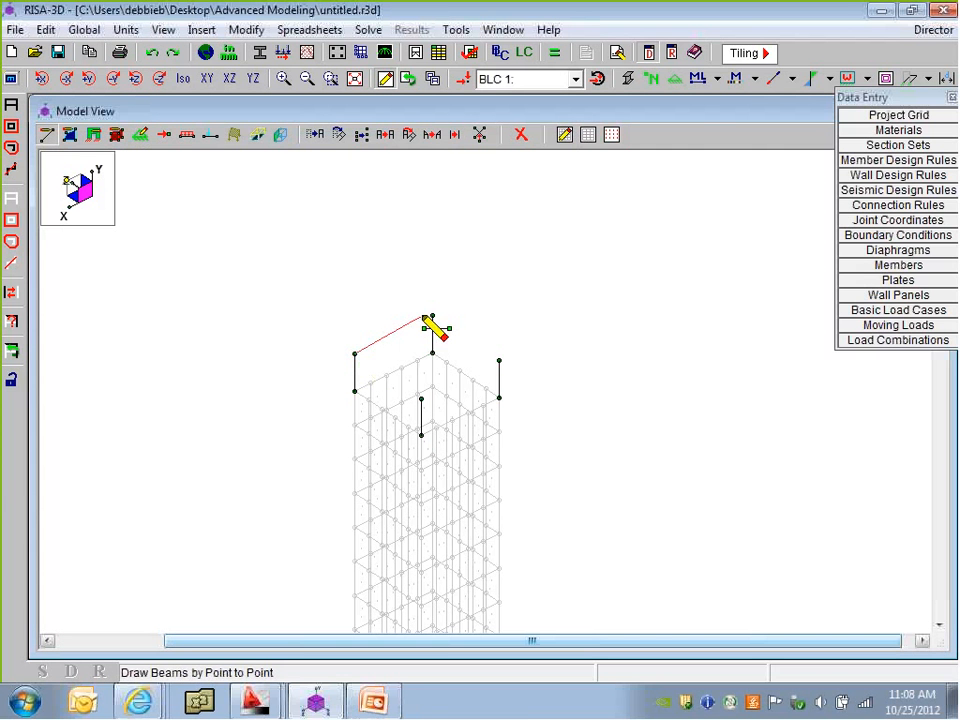
left_click(432, 316)
left_click(499, 360)
left_click(421, 398)
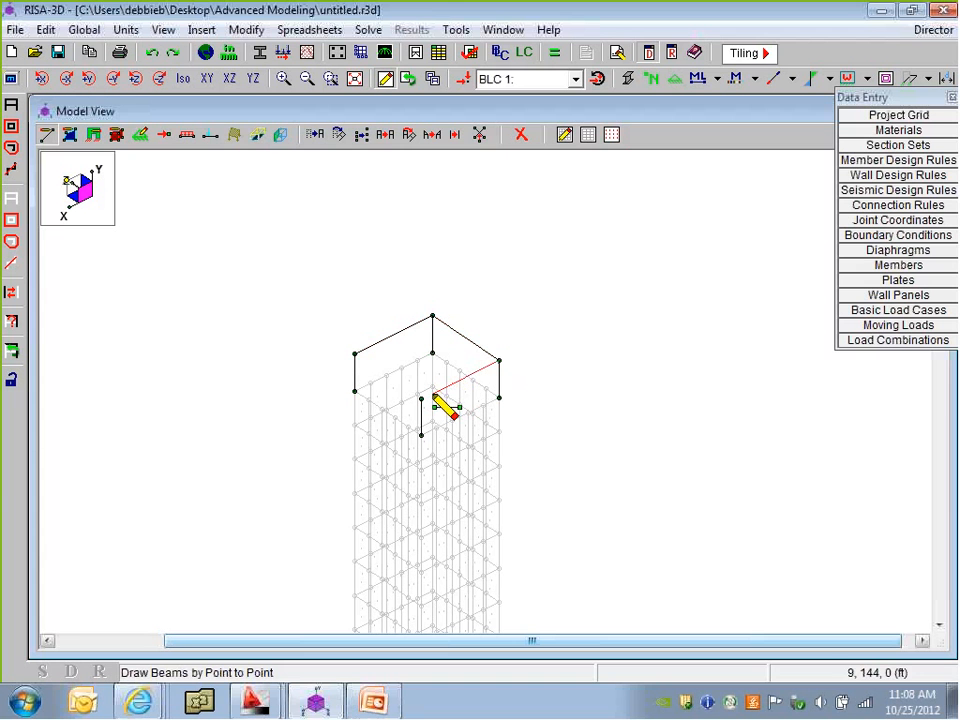
left_click(355, 353)
right_click(355, 353)
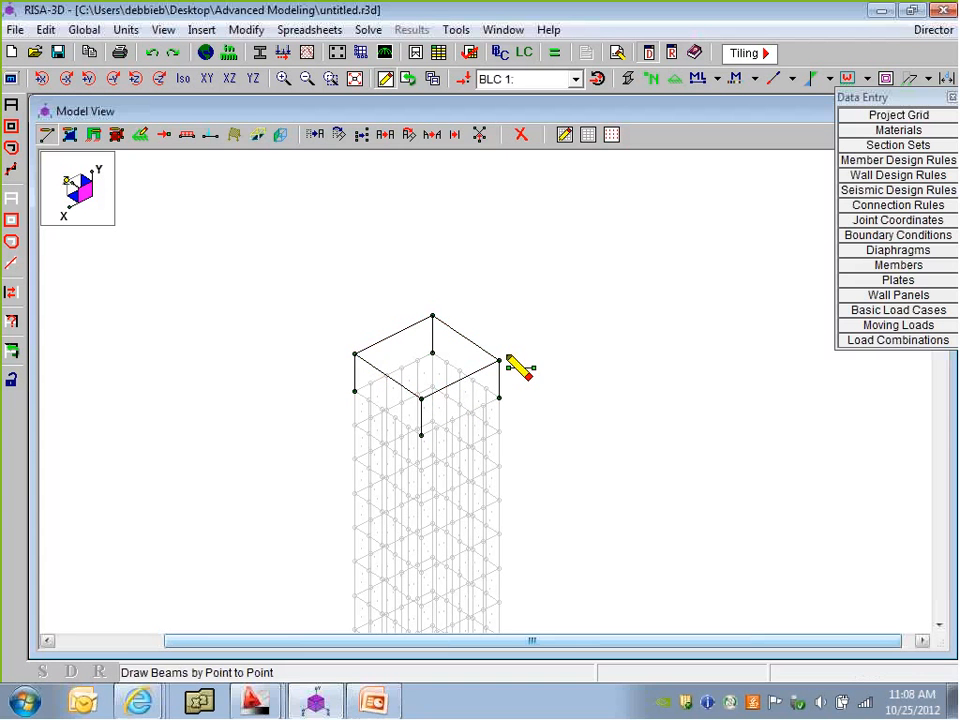
Select the entire tower model and copy it with an X increment of 30 ft, leaving the Y increment empty
scroll(467, 494, "down", 1)
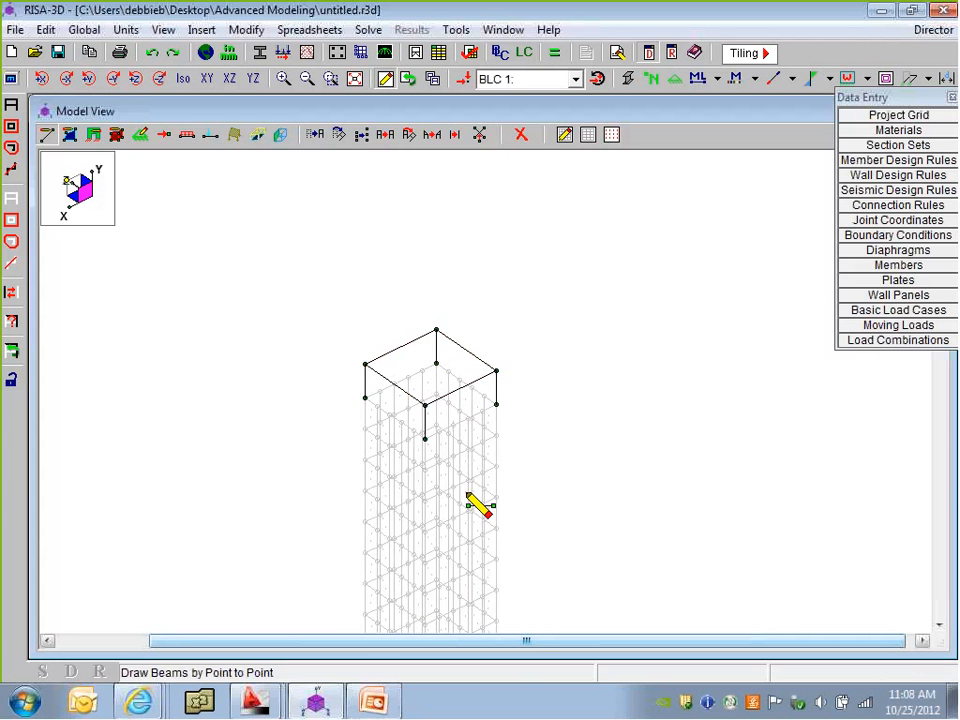
scroll(467, 494, "down", 2)
middle_click_drag(467, 494, 459, 411)
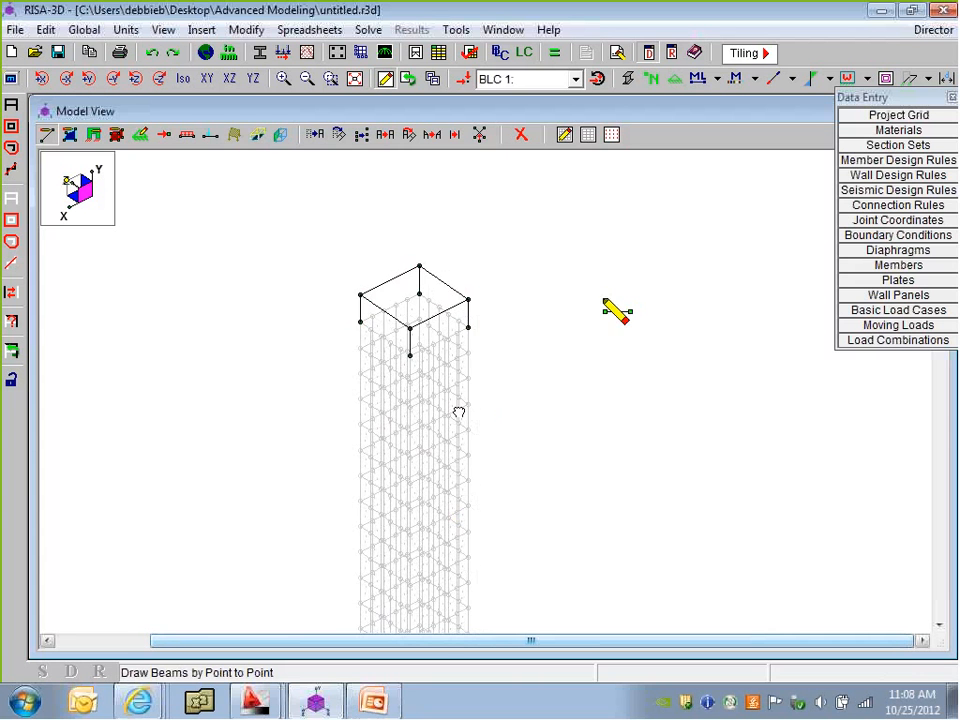
left_click(45, 135)
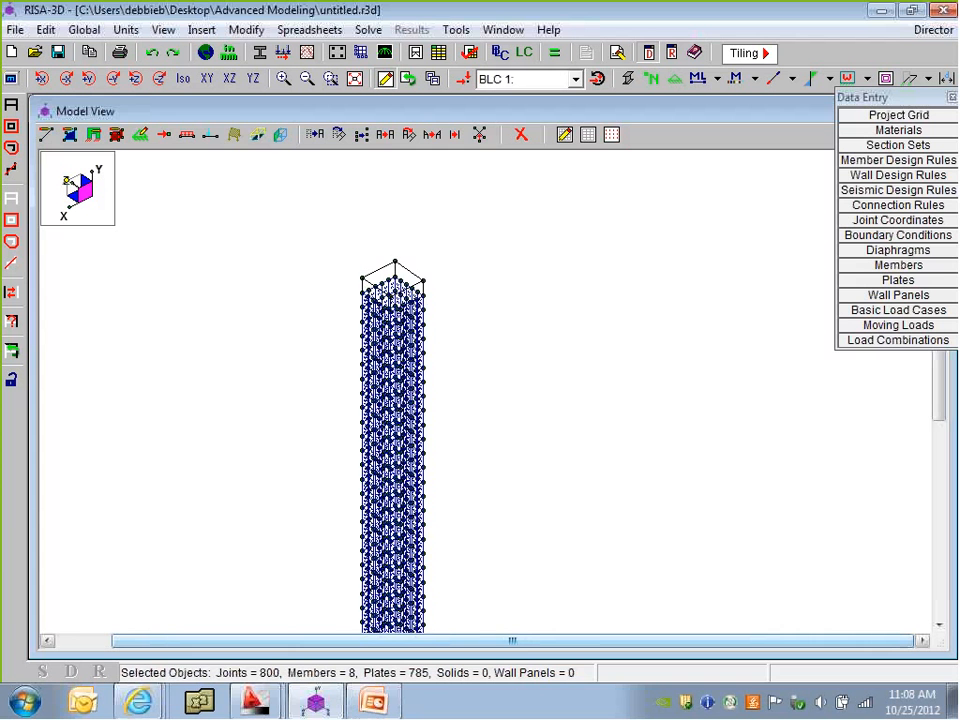
scroll(470, 422, "down", 1)
middle_click_drag(454, 407, 431, 343)
scroll(403, 394, "down", 3)
middle_click_drag(416, 390, 438, 384)
scroll(450, 328, "up", 1)
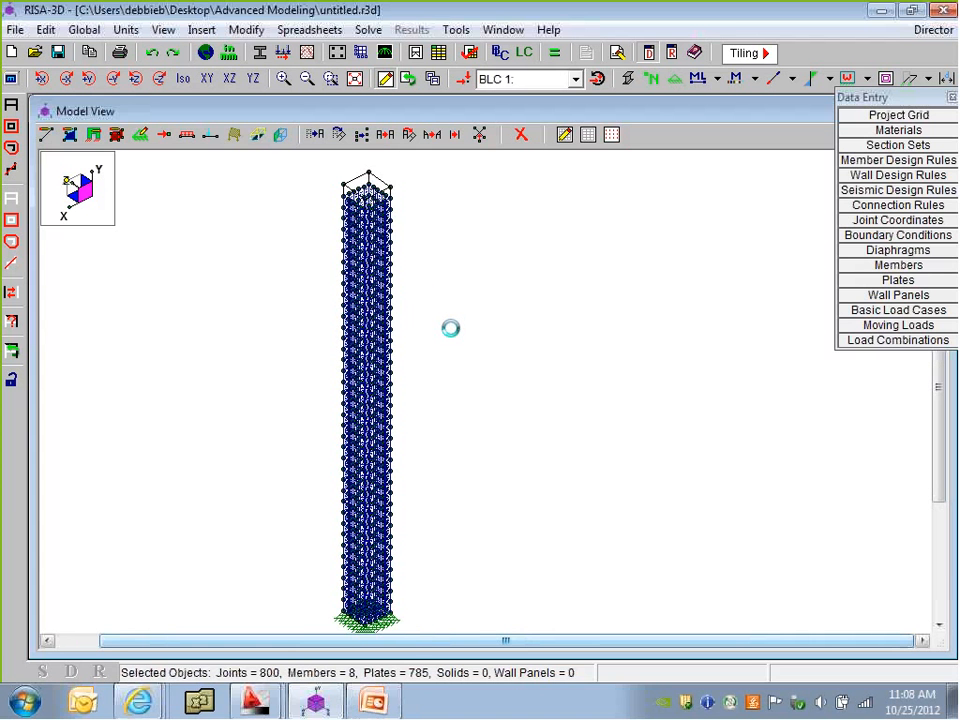
left_click(385, 136)
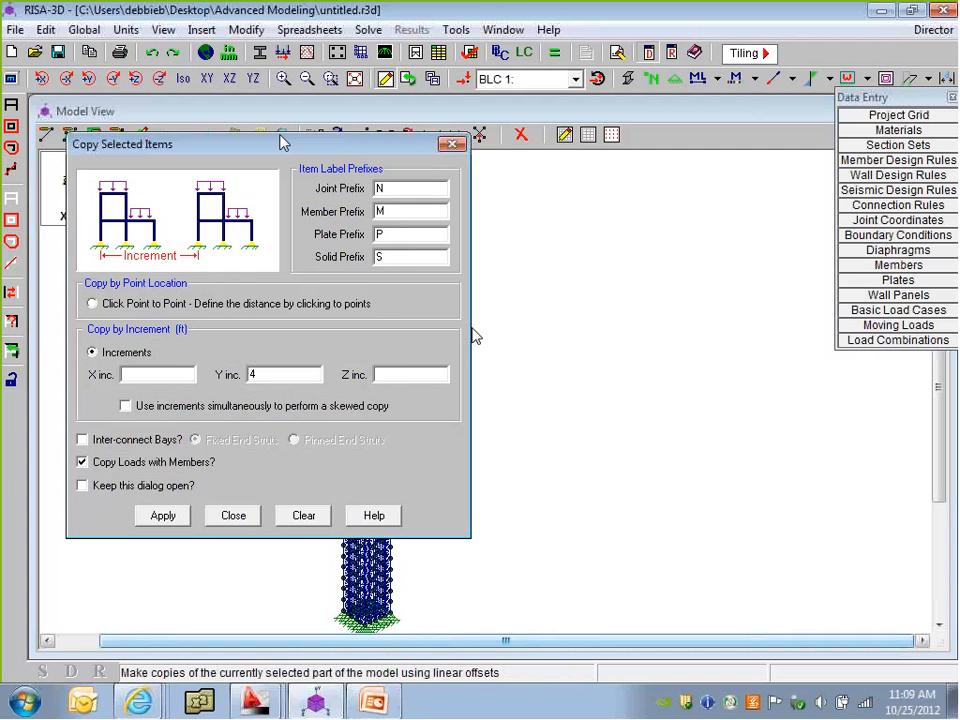
left_click_drag(281, 143, 274, 105)
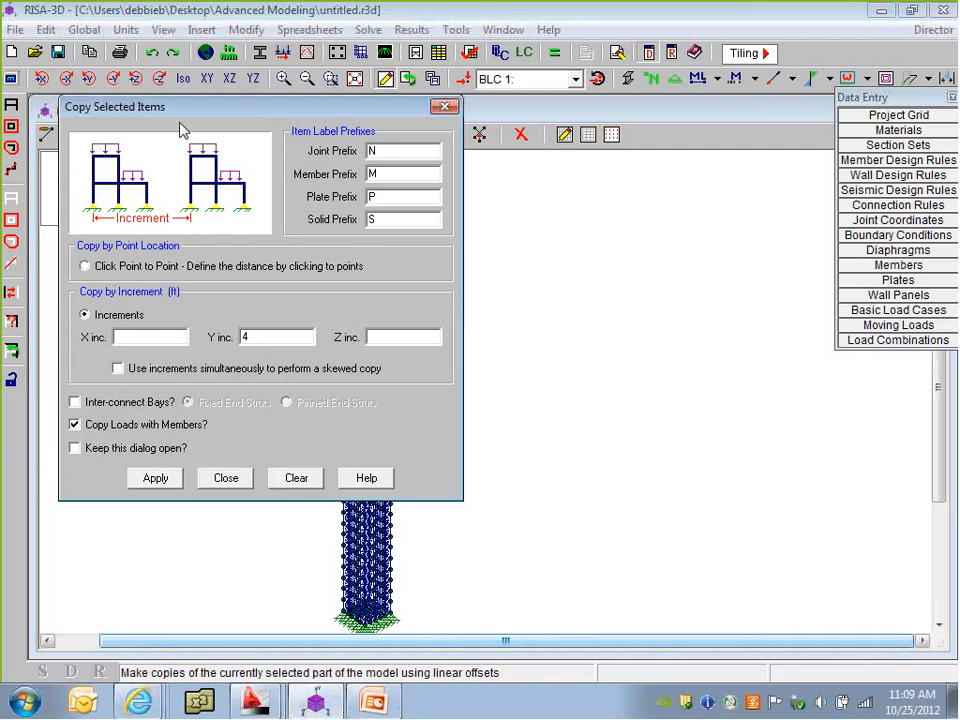
left_click_drag(181, 112, 191, 108)
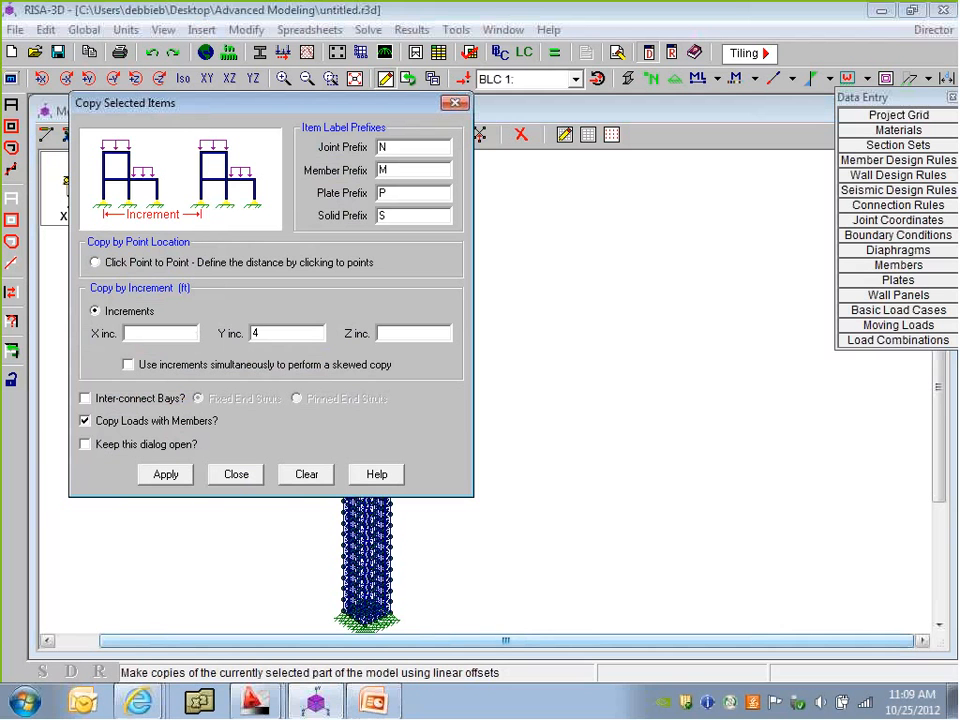
left_click(306, 474)
left_click(266, 336)
type("30")
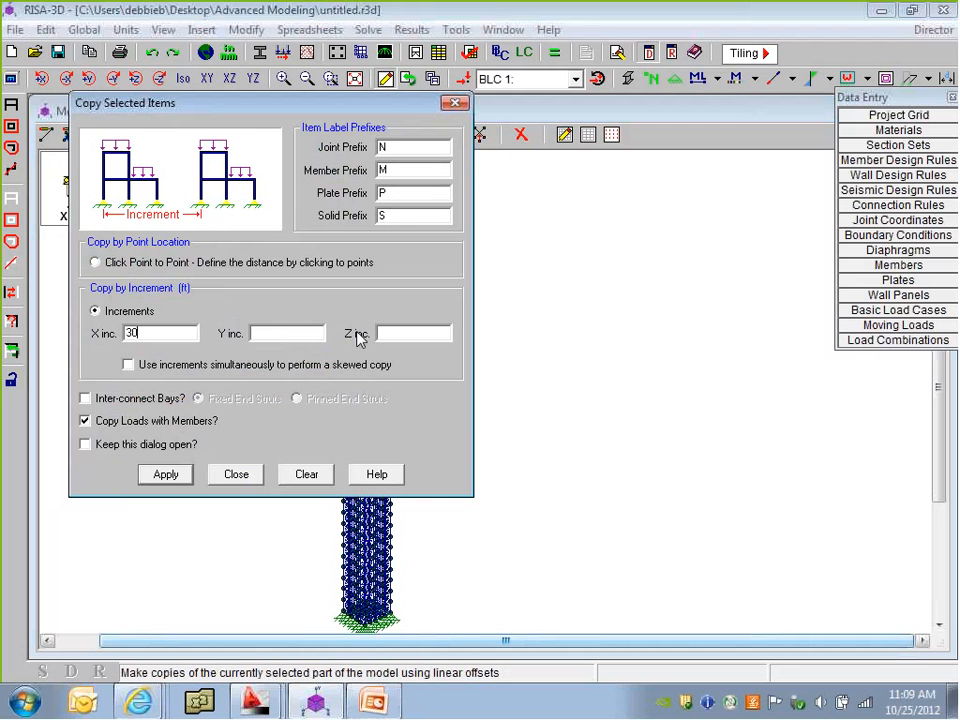
left_click(166, 475)
scroll(432, 510, "up", 2)
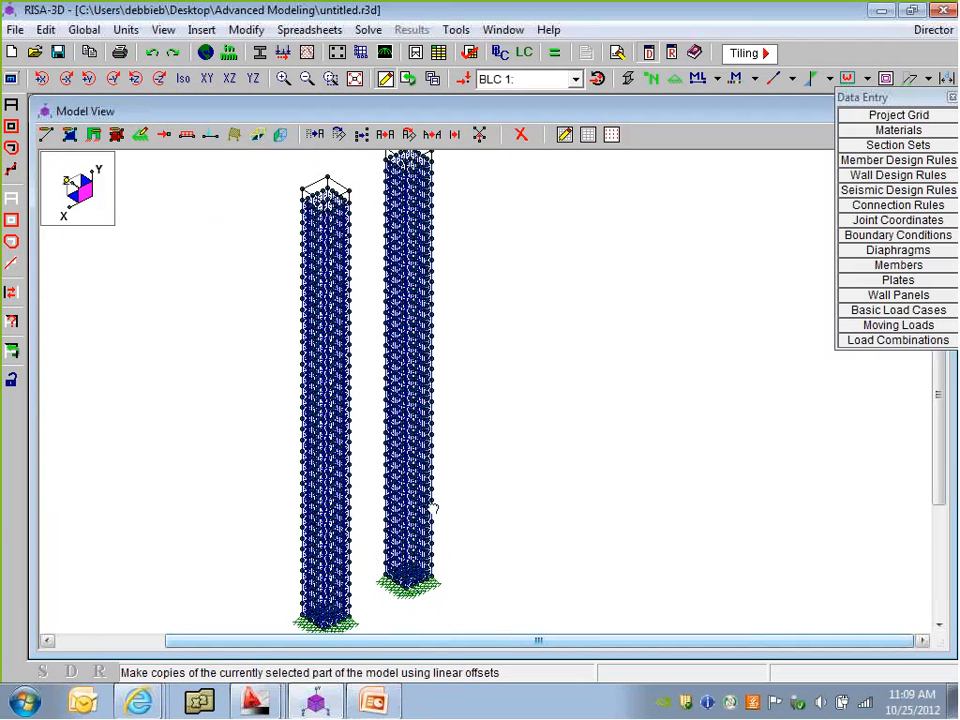
scroll(432, 510, "down", 2)
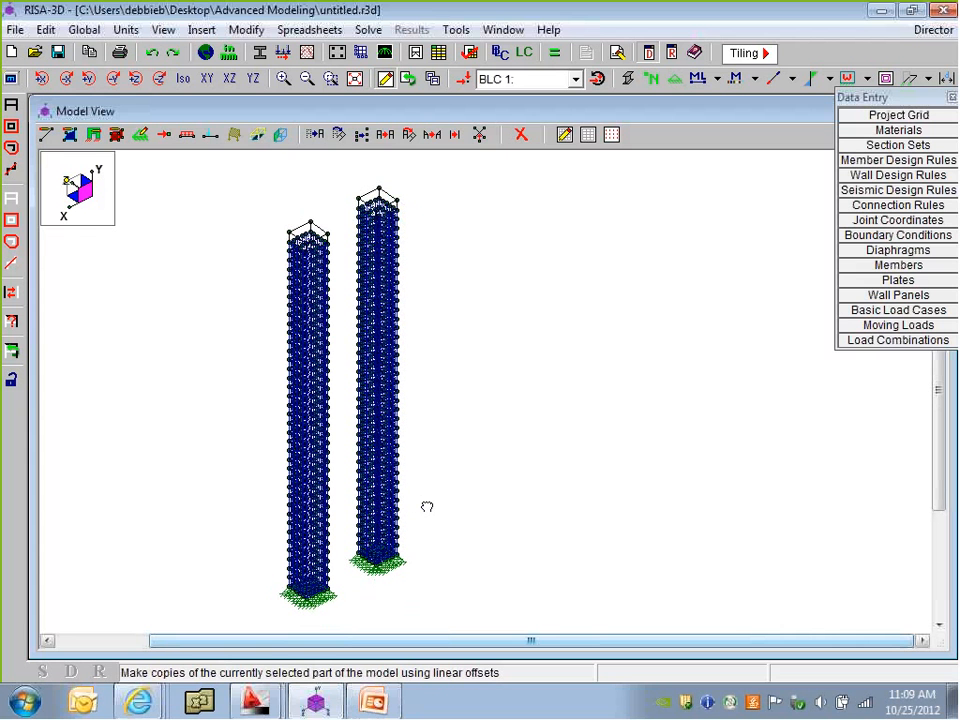
Unselect the rear tower and make a skewed copy of the remaining tower with simultaneous X and Z increments of 15 ft
left_click(8, 220)
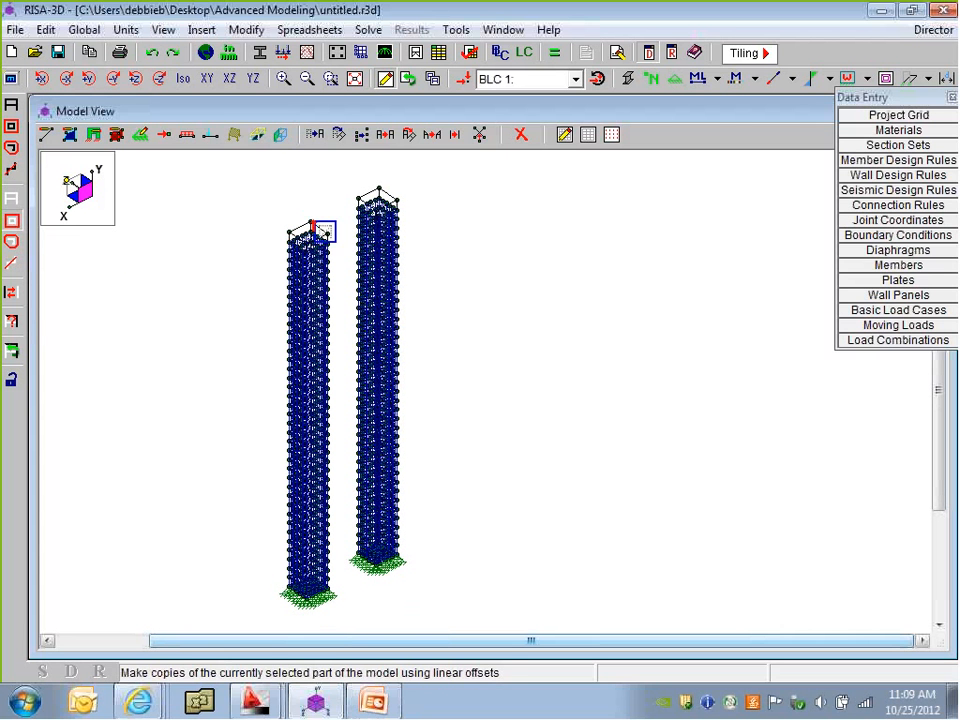
left_click_drag(341, 176, 460, 590)
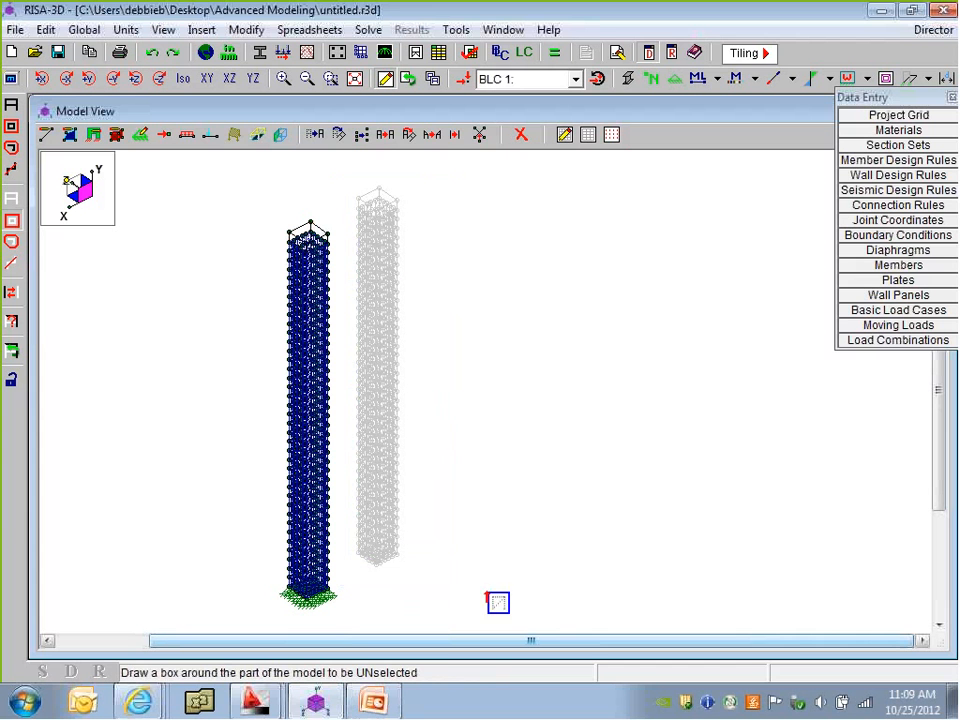
left_click(385, 134)
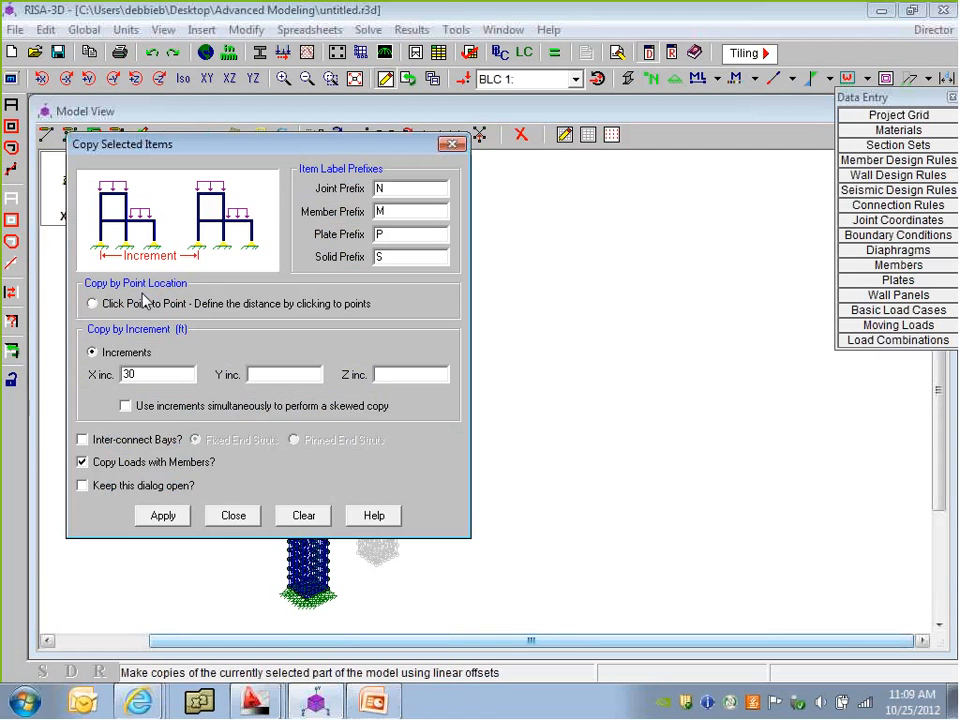
left_click(304, 515)
left_click(145, 374)
key("BackSpace")
key("BackSpace")
type("15")
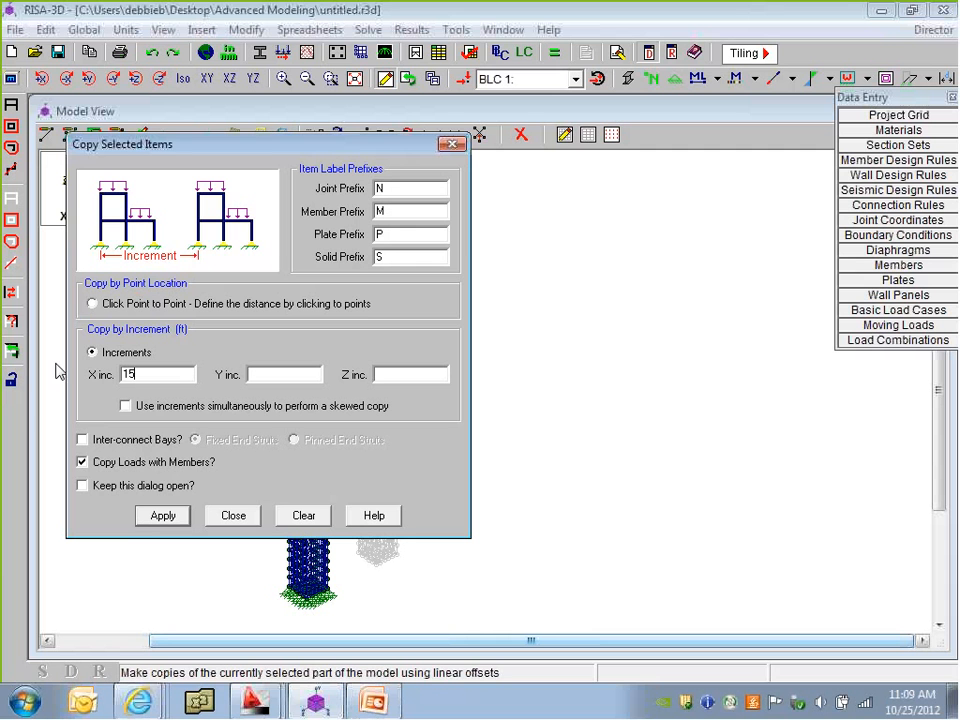
key("Tab")
key("Tab")
type("15")
left_click(173, 403)
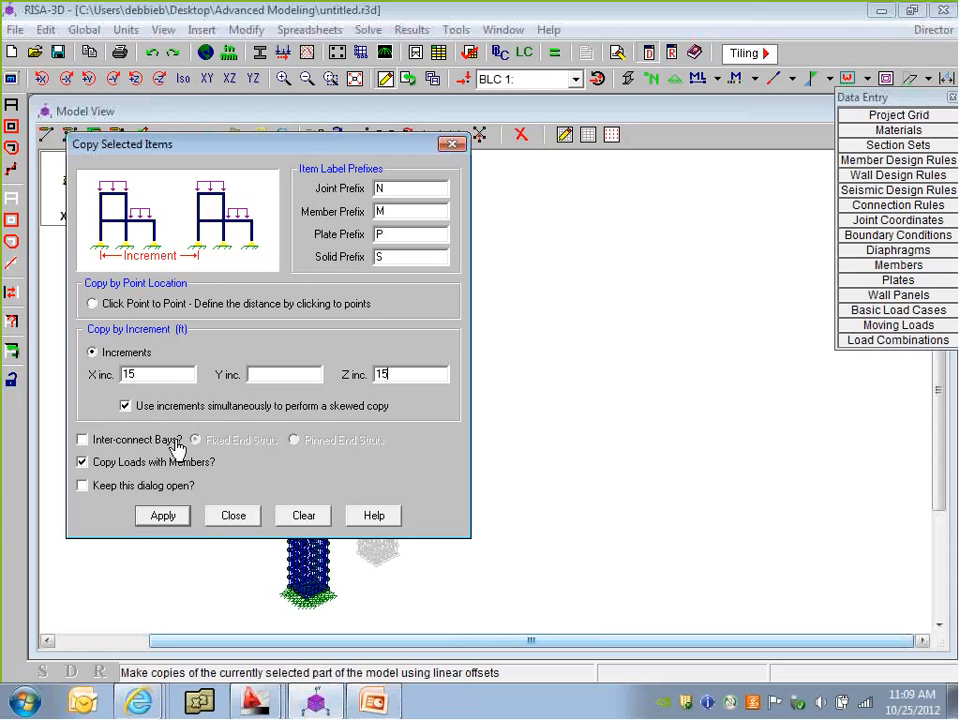
left_click(187, 521)
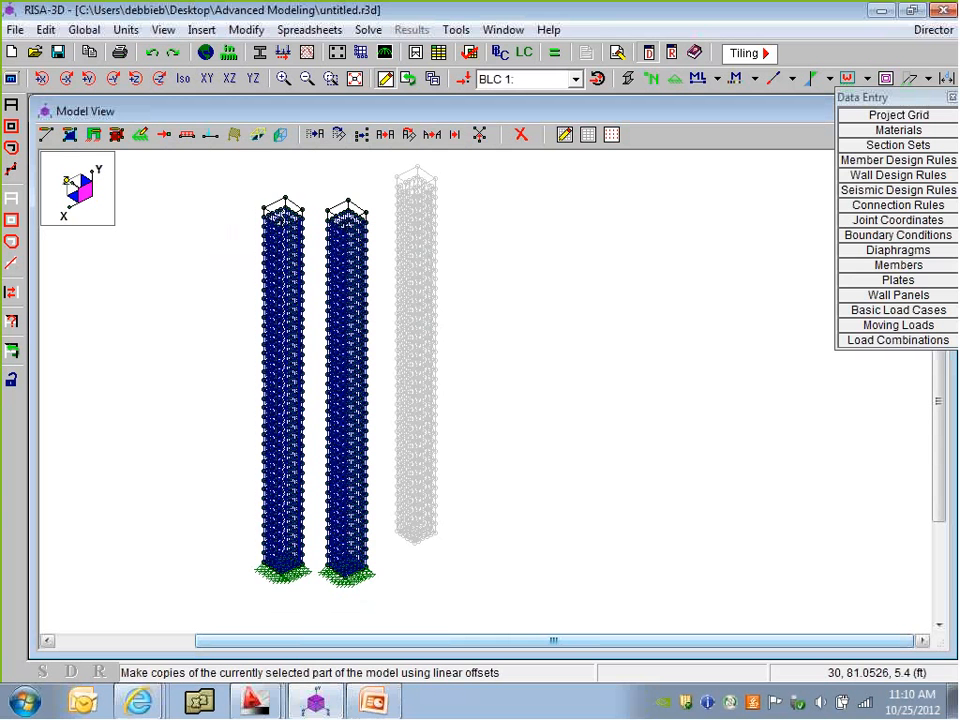
Turn on the drawing grid, unselect the whole model, and box-select the upper part of the middle tower
middle_click_drag(356, 454, 332, 454, "shift")
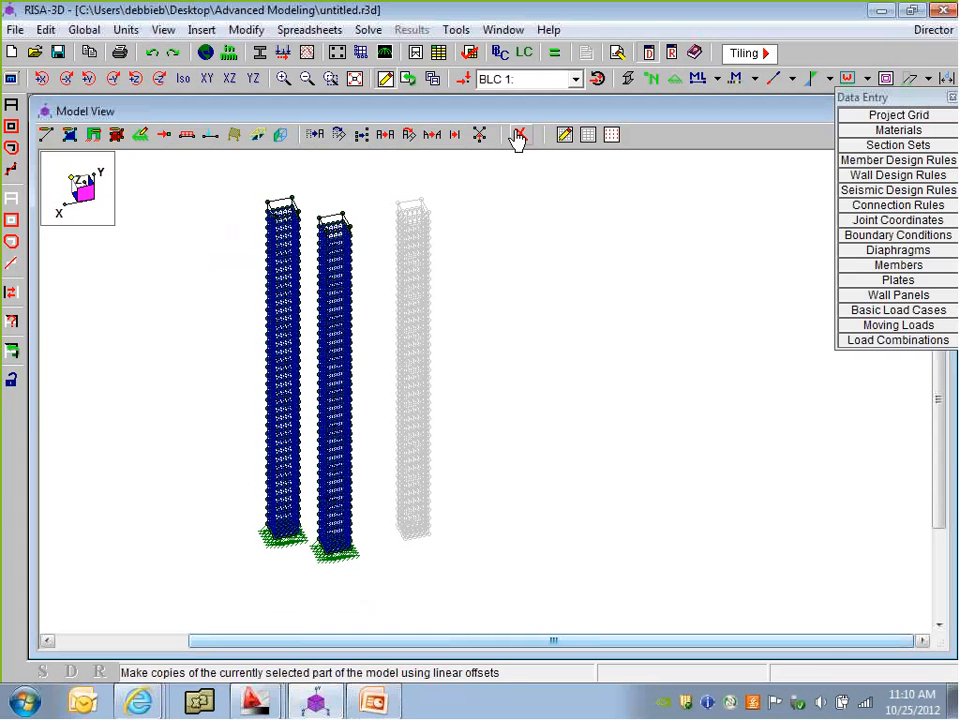
left_click(587, 136)
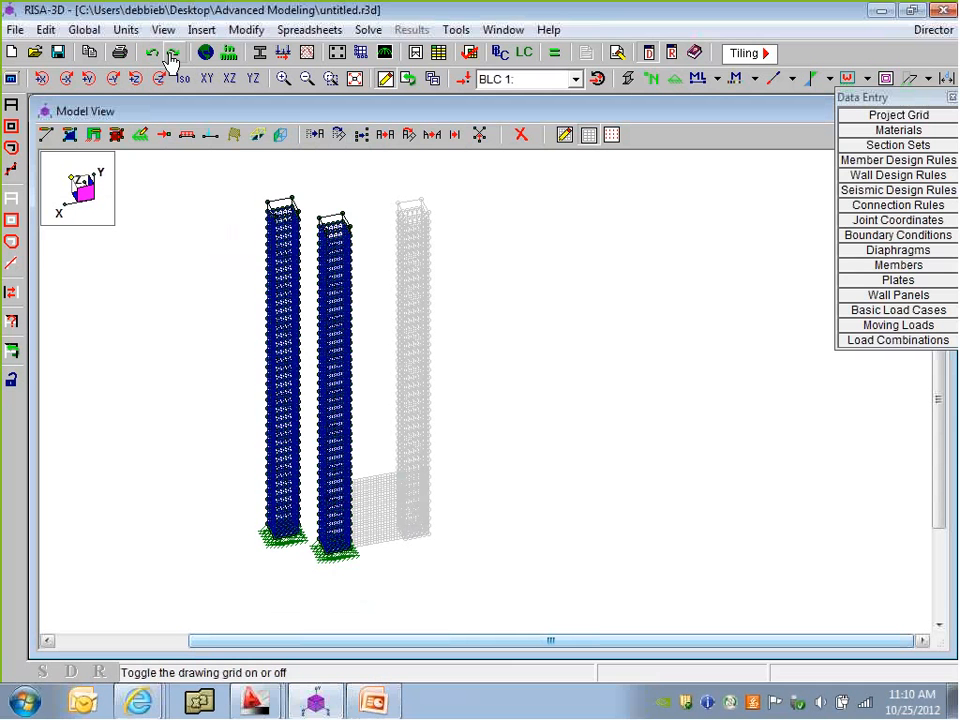
left_click(11, 197)
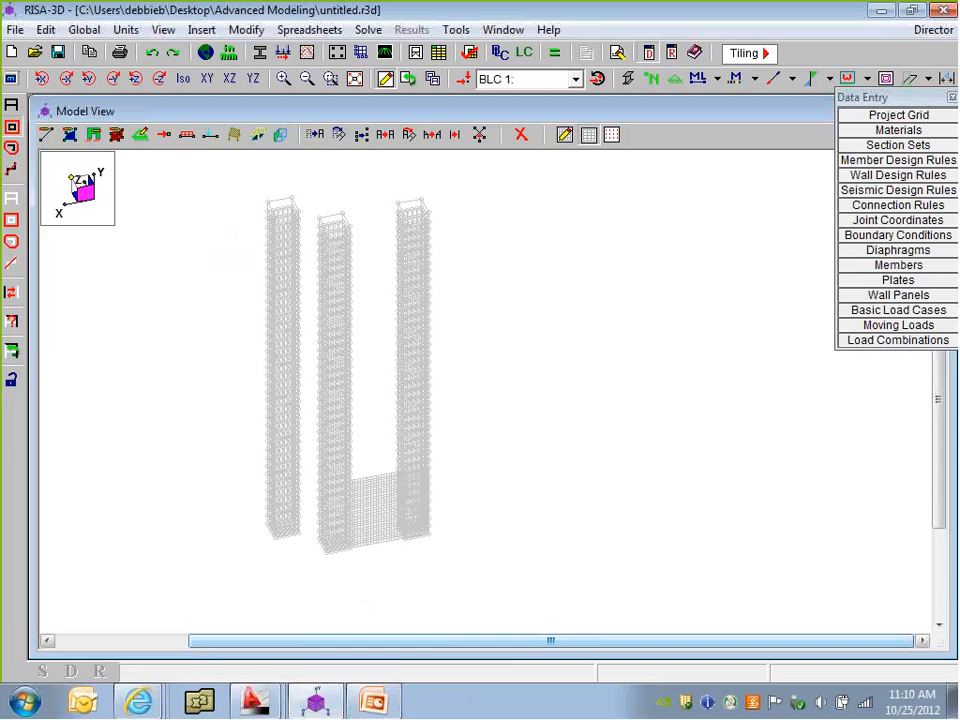
left_click_drag(307, 200, 354, 331)
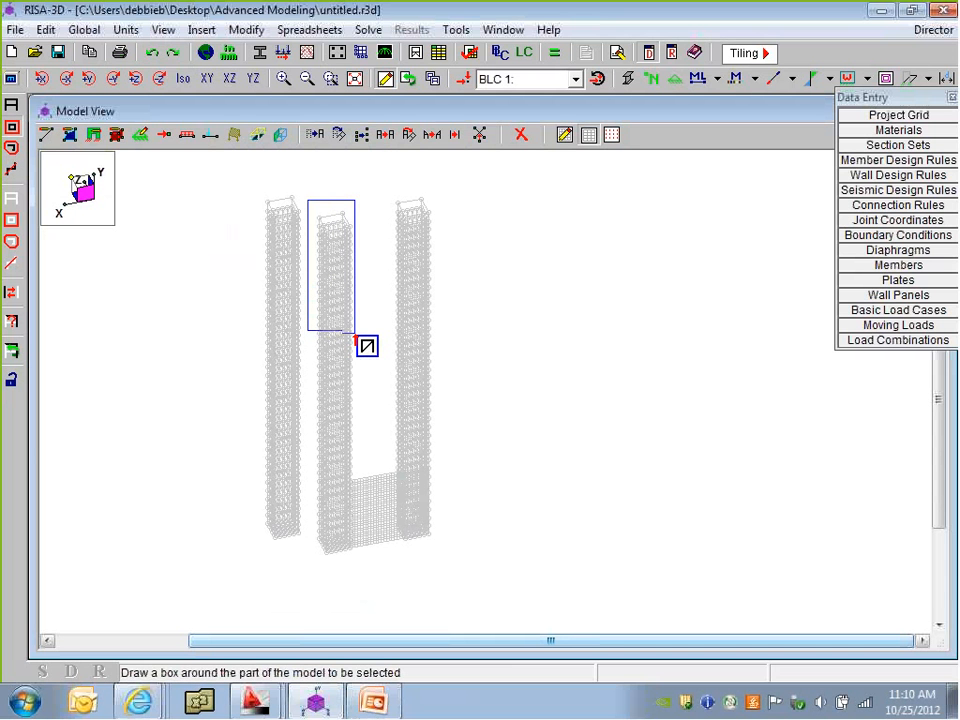
Undo both tower copies, the skewed one and the 30 ft one, and redo the 30 ft copy
left_click(153, 53)
left_click(153, 53)
left_click(153, 53)
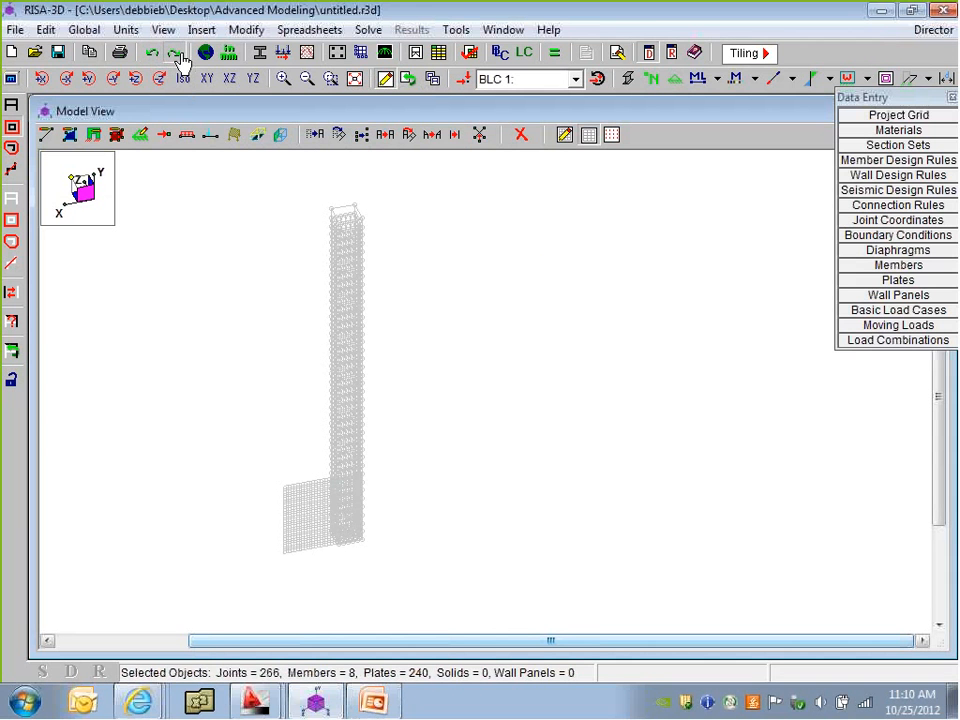
left_click(154, 56)
left_click(172, 57)
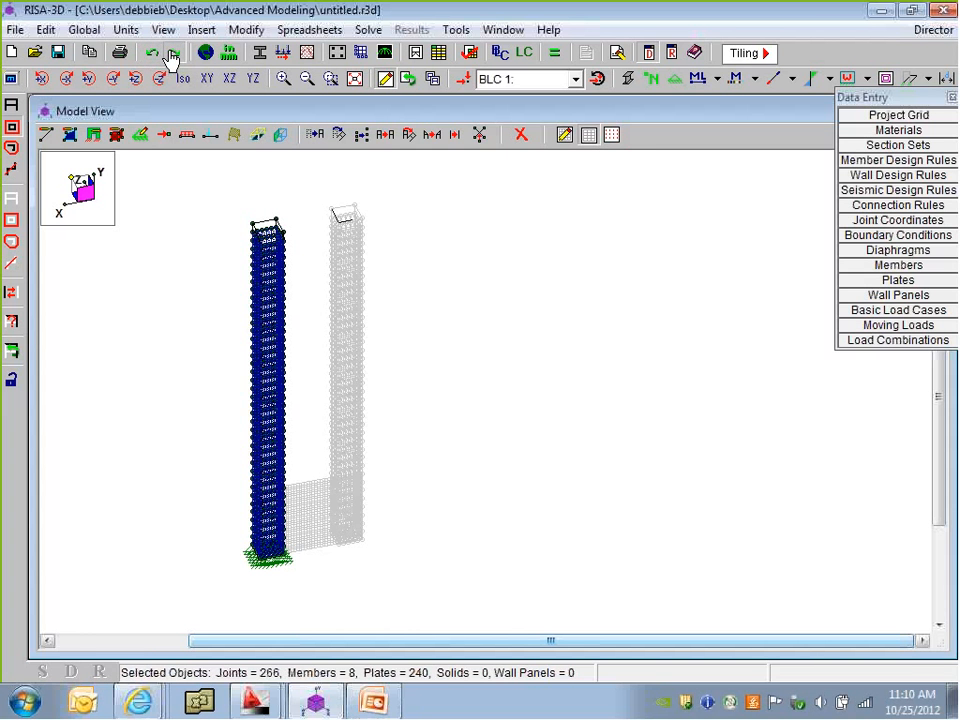
Select only the original tower and make a skewed copy of it with X and Z increments of 15 ft
left_click(11, 197)
left_click(11, 126)
left_click_drag(270, 163, 398, 575)
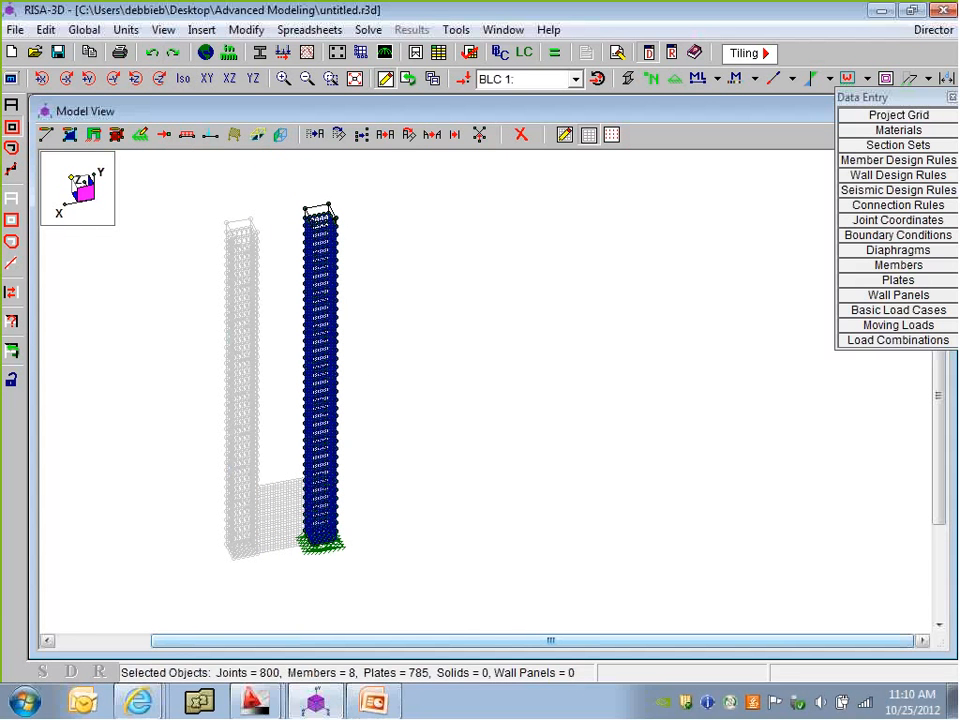
left_click(409, 134)
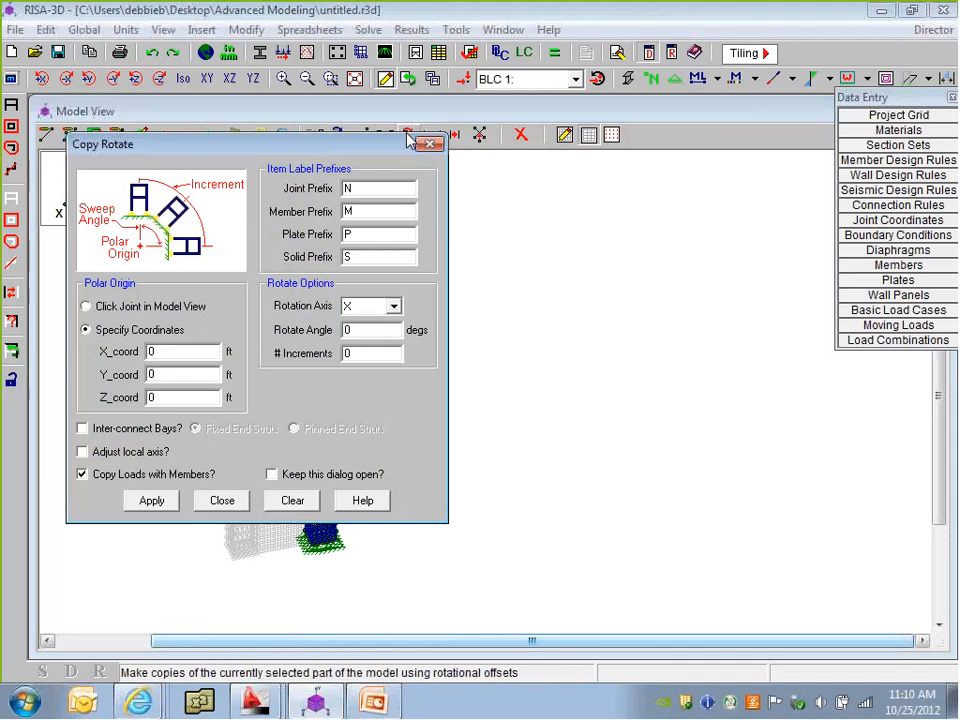
left_click(429, 144)
left_click(381, 136)
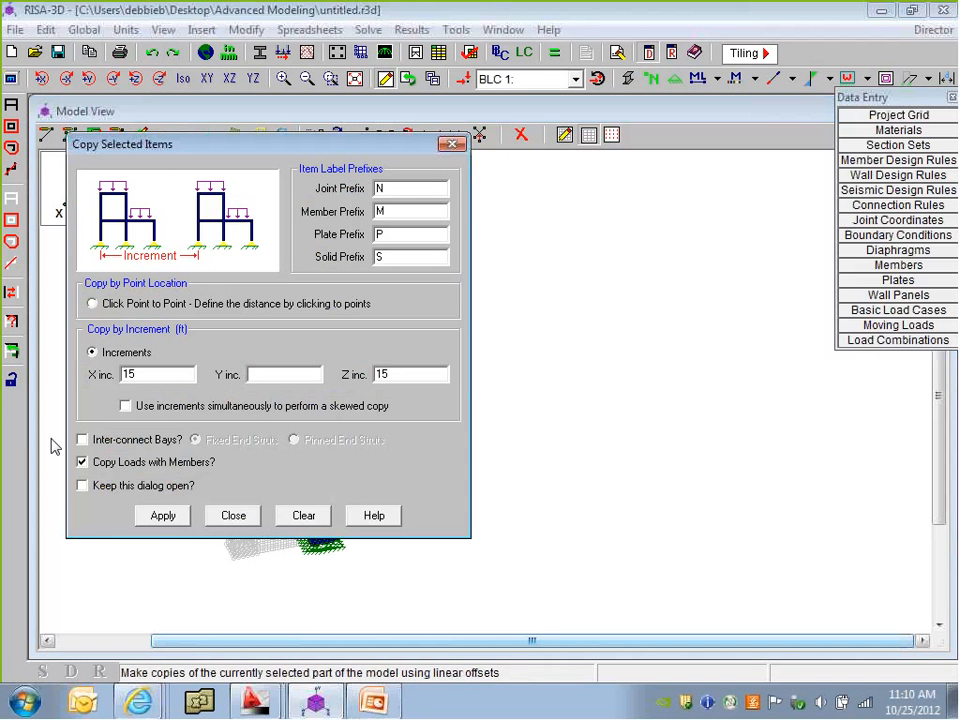
left_click(162, 516)
scroll(320, 435, "down", 1)
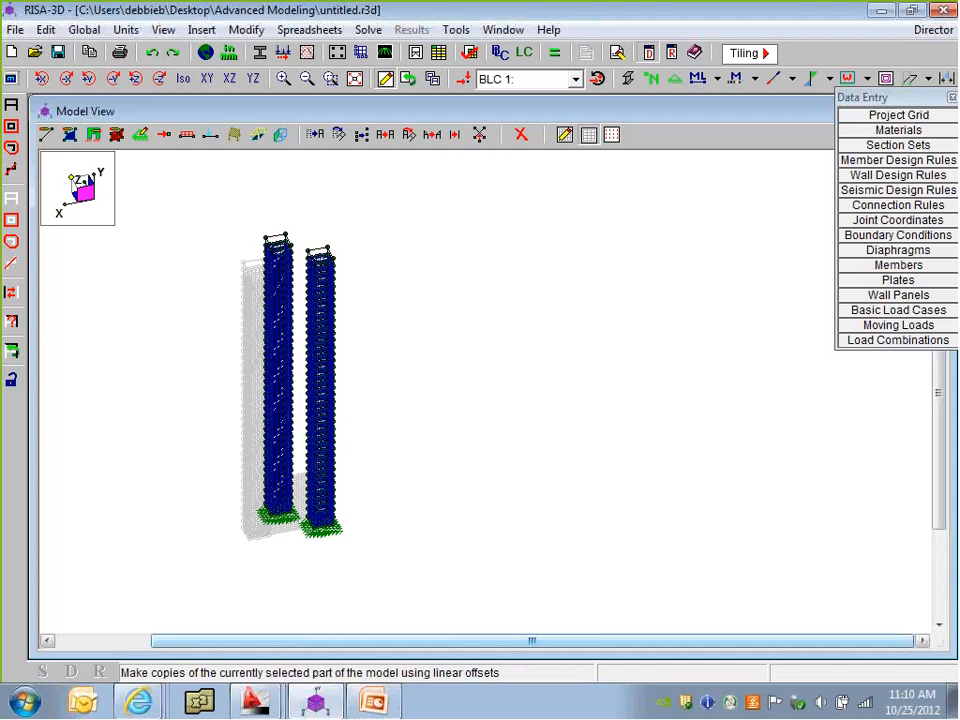
Select only the original tower in the XZ plan view, leaving the other two unselected
left_click(230, 78)
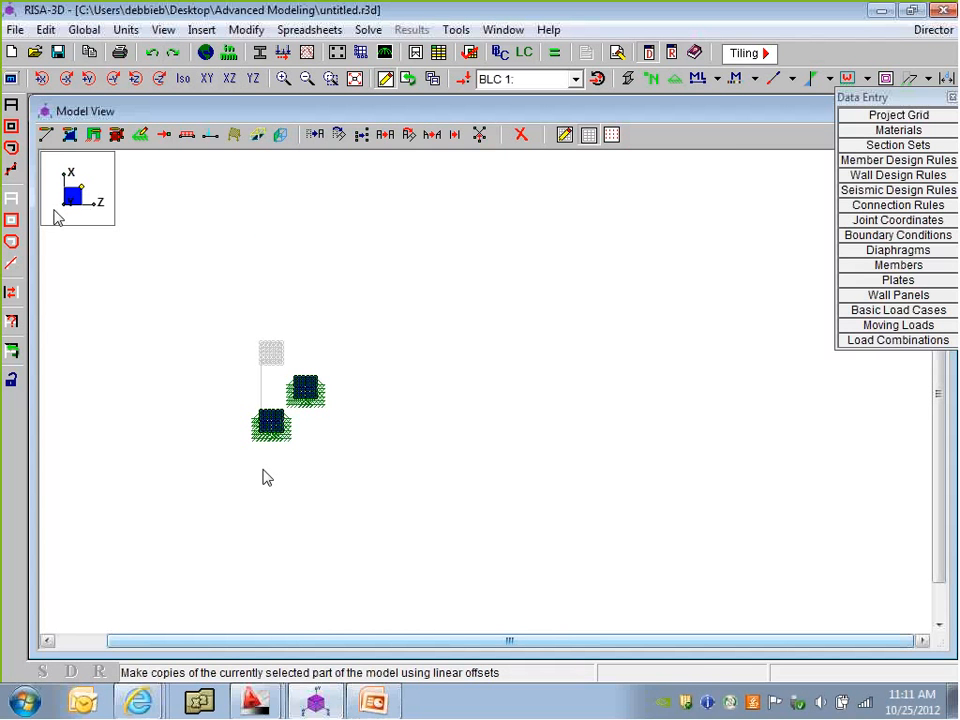
left_click(11, 106)
left_click(11, 126)
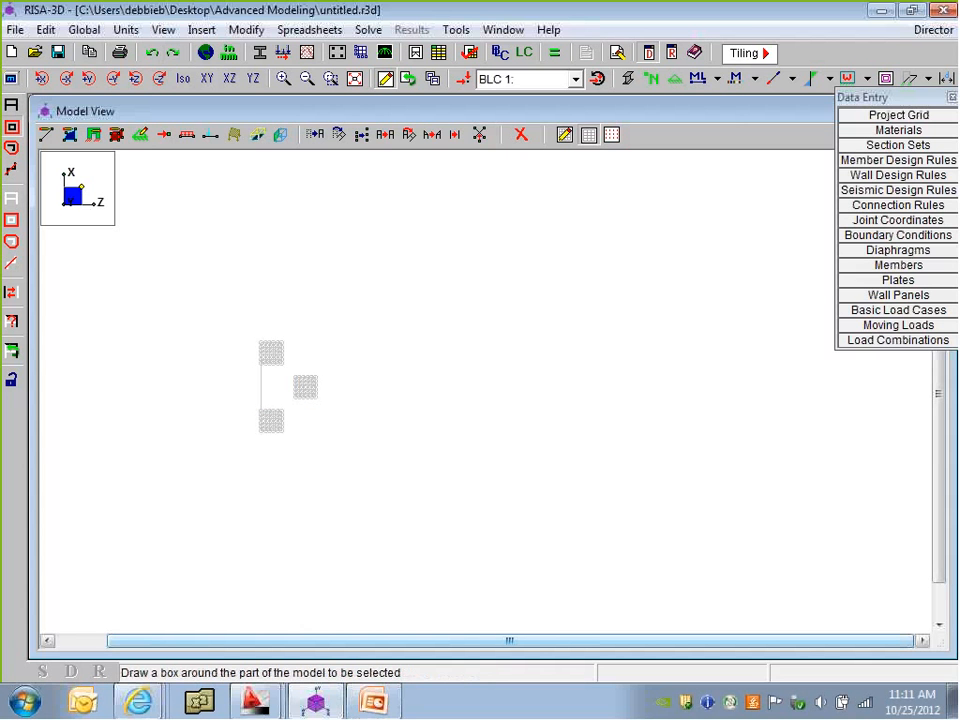
left_click_drag(237, 402, 290, 446)
scroll(234, 444, "up", 3)
middle_click_drag(248, 448, 324, 480)
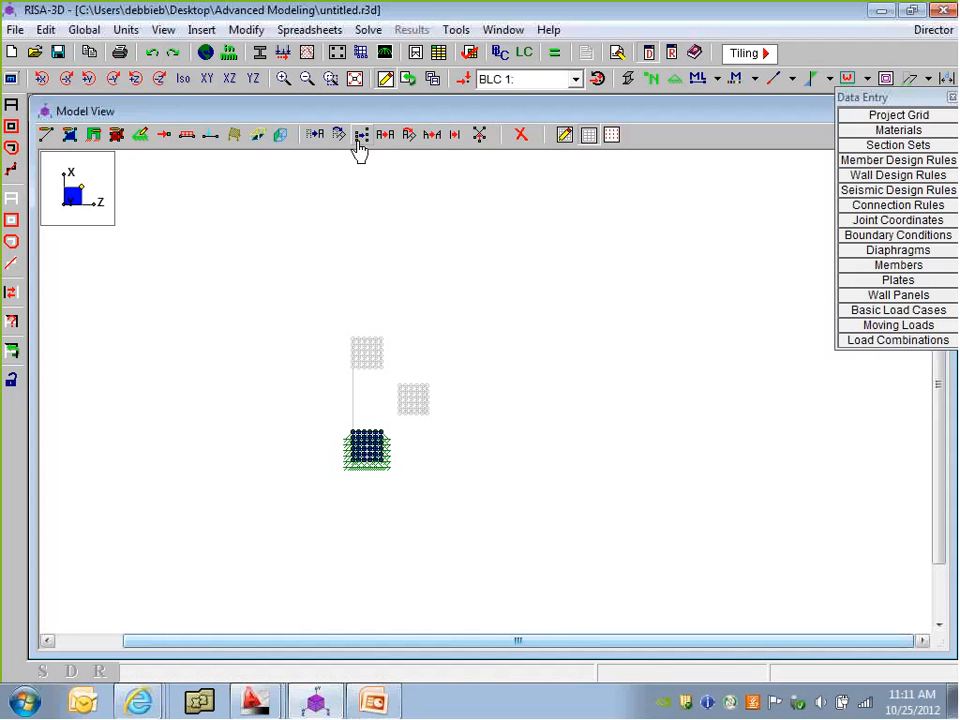
Make a skewed copy of the selected tower with an X increment of 15 ft and a Z increment of -15 ft
left_click(408, 136)
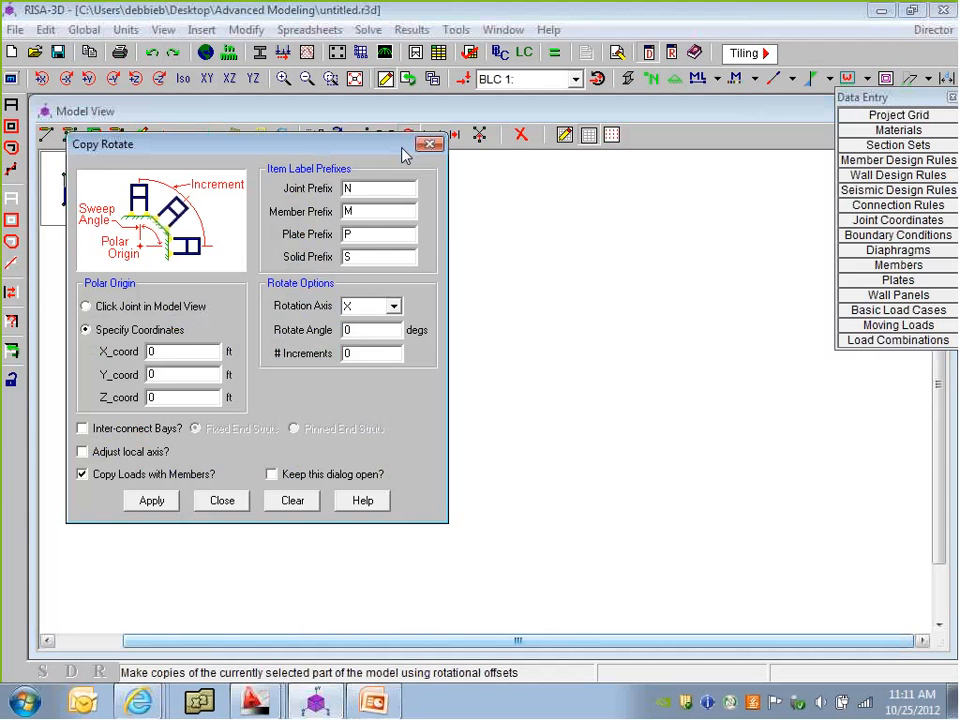
left_click(429, 144)
left_click(388, 136)
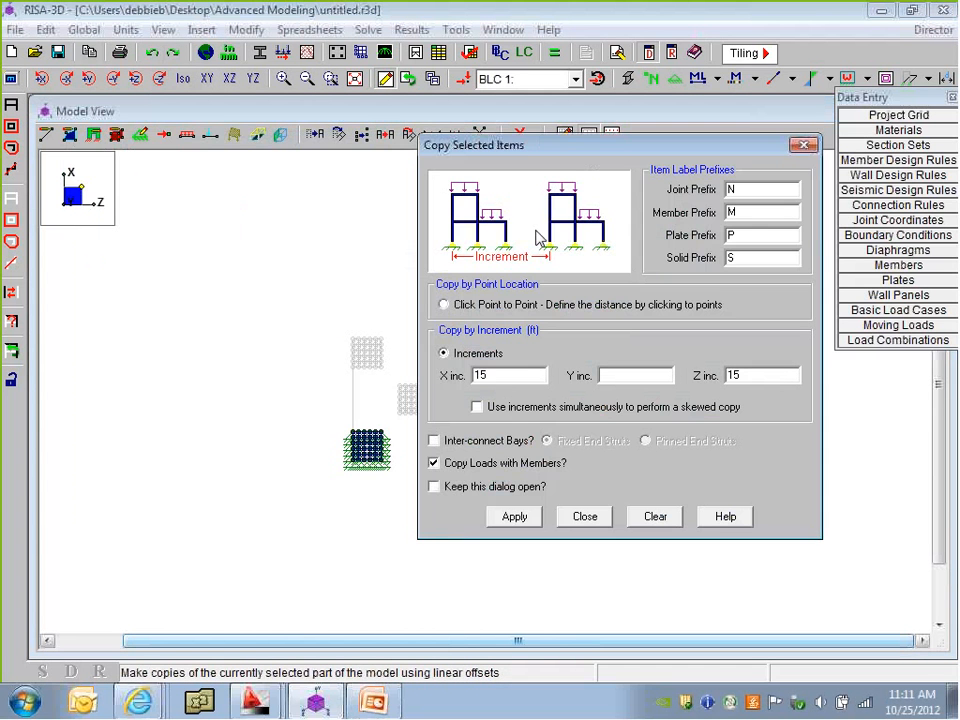
left_click(486, 408)
left_click(510, 377)
left_click(729, 376)
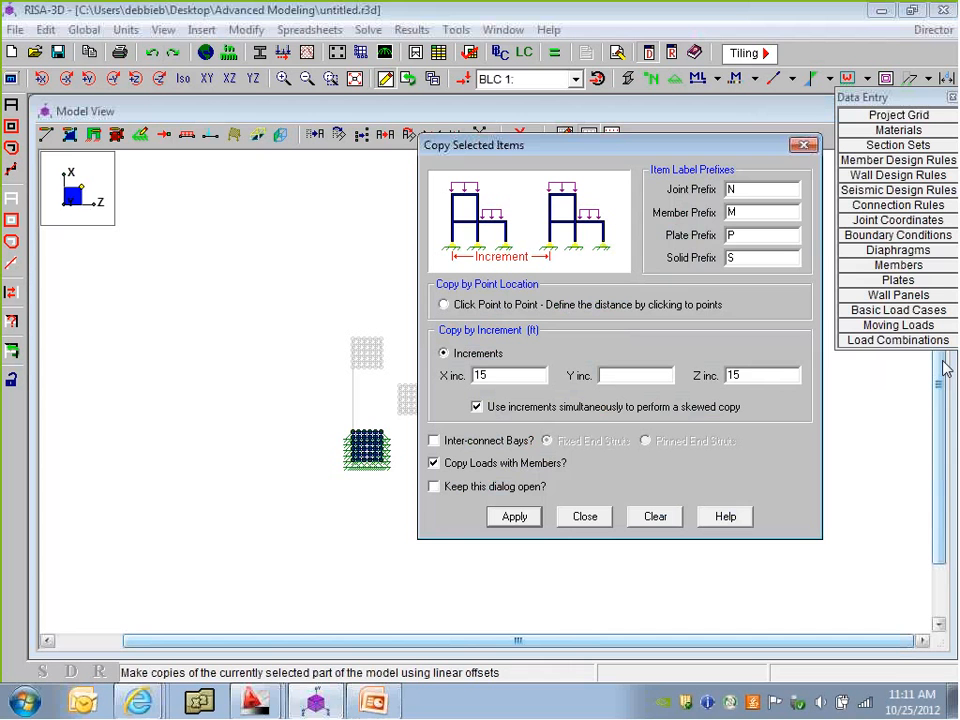
type("-")
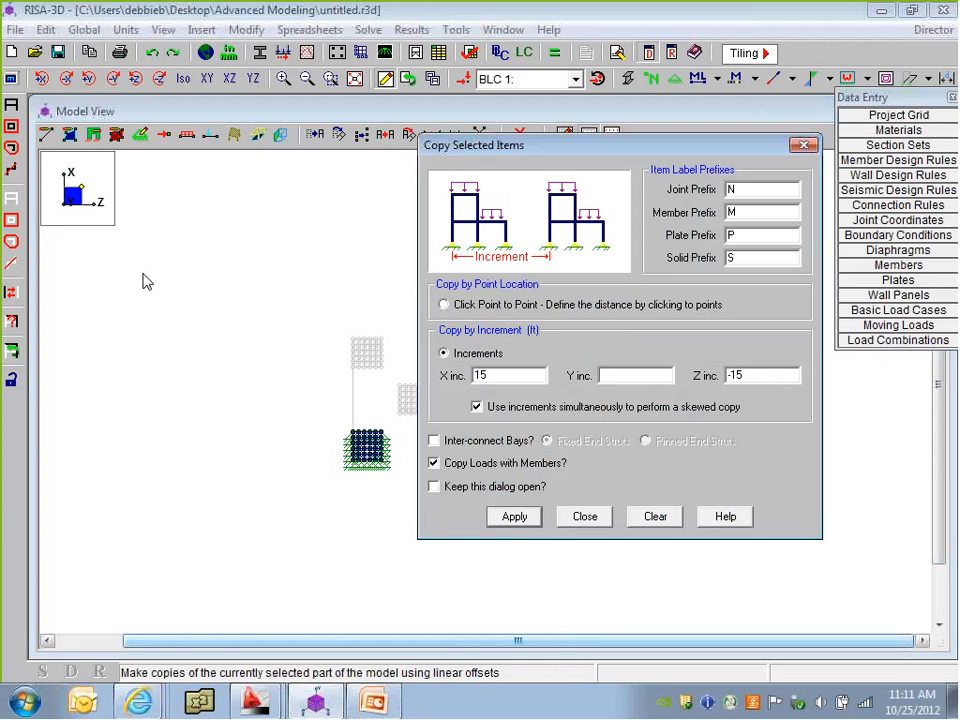
left_click(535, 520)
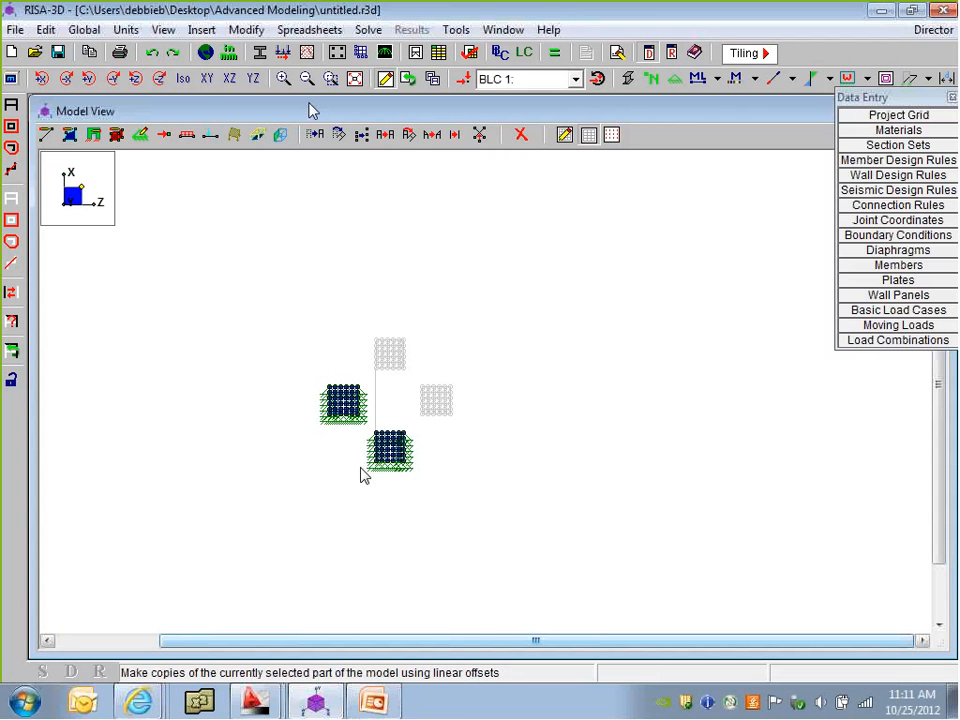
Select the whole model and examine the tower arrangement in 3D from several angles
left_click(184, 80)
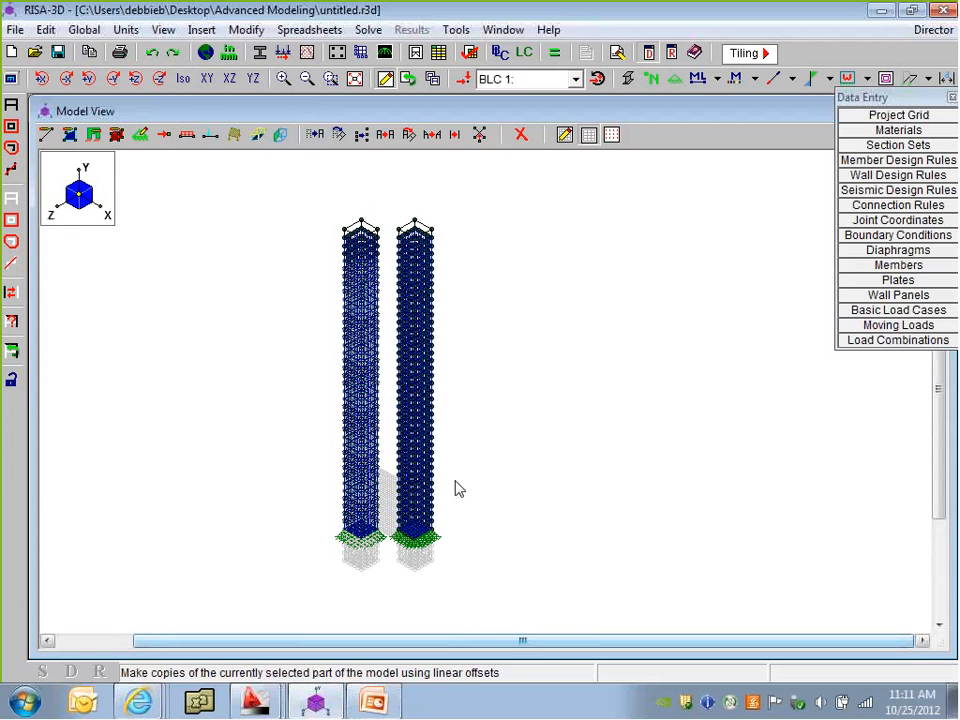
middle_click_drag(455, 489, 497, 468, "ctrl")
left_click(10, 103)
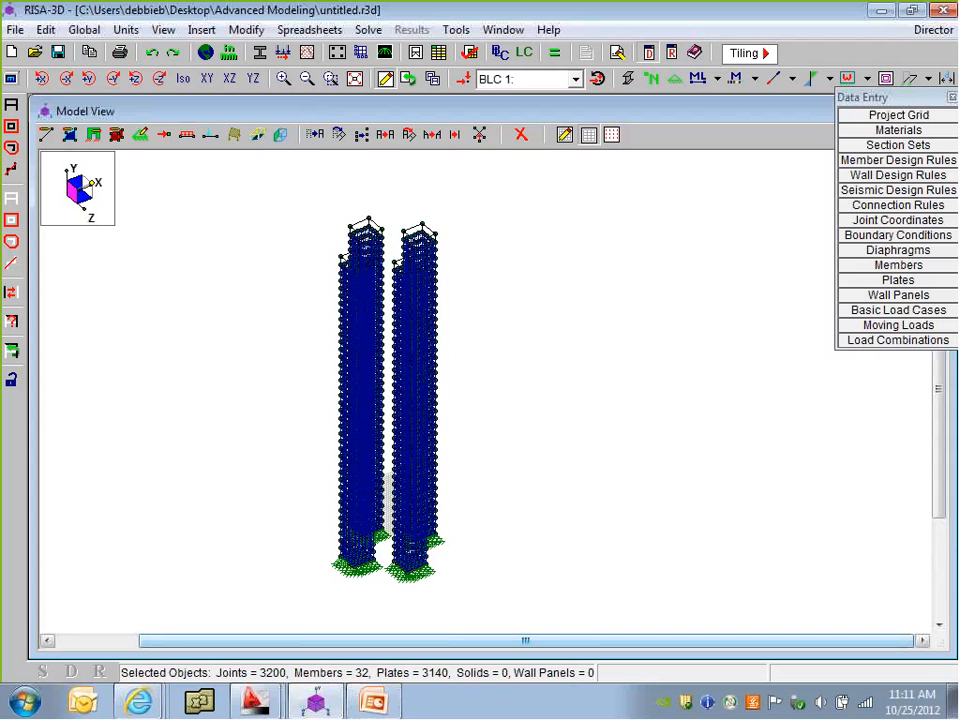
middle_click_drag(630, 444, 525, 454, "ctrl")
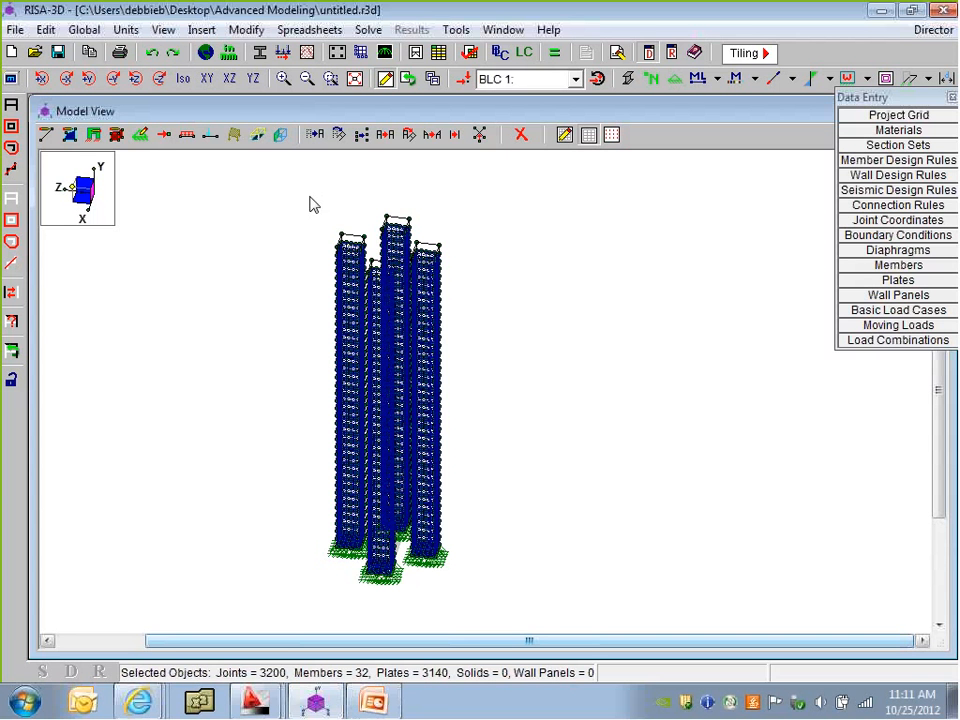
middle_click_drag(405, 371, 360, 259, "ctrl")
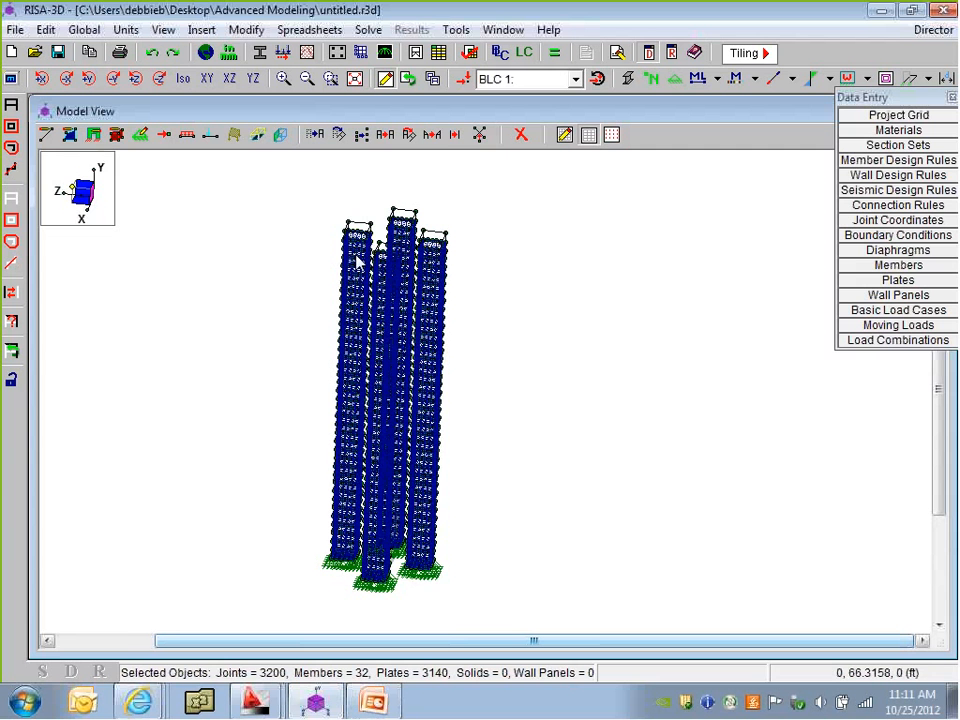
Hide the drawing grid and select only the base level of all four towers, showing it in the XZ plan view
left_click(207, 78)
middle_click_drag(587, 489, 591, 437)
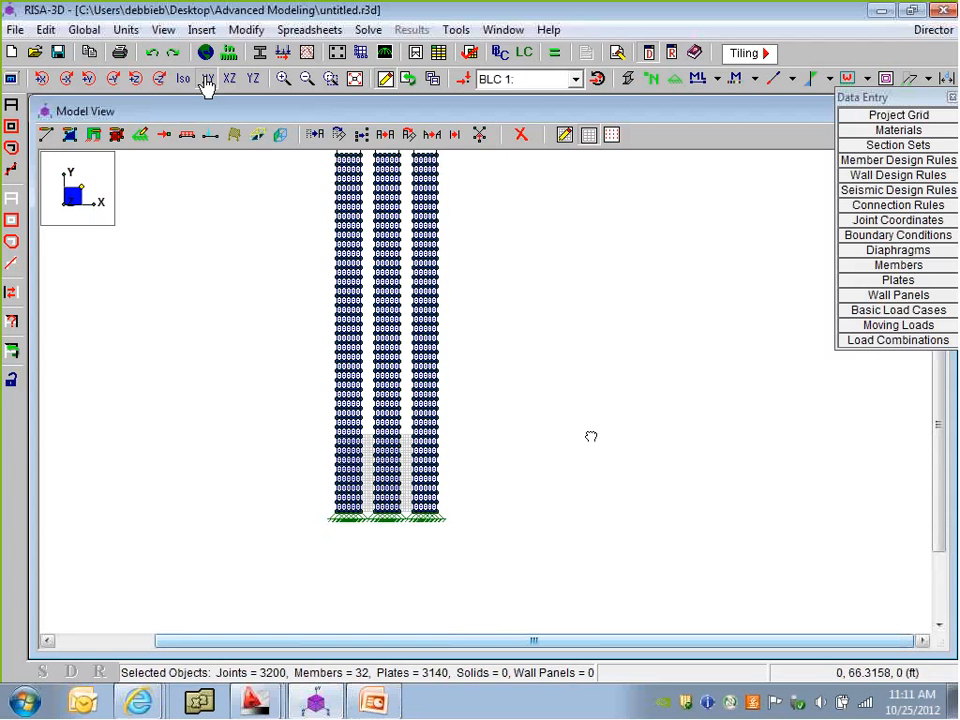
scroll(461, 400, "up", 2)
left_click(586, 136)
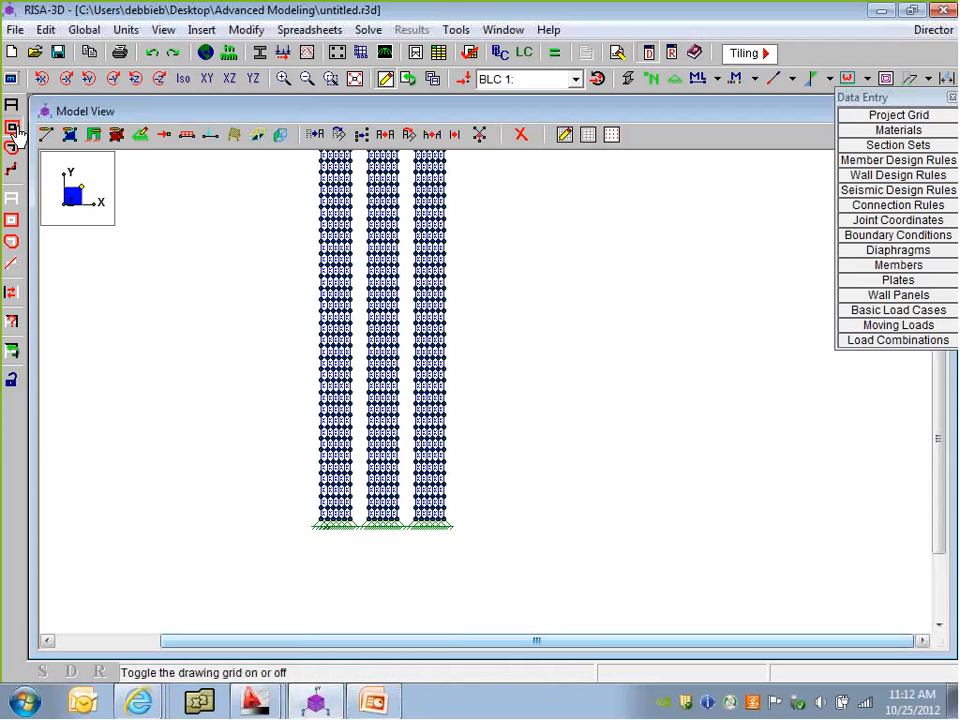
left_click_drag(298, 514, 453, 539)
left_click(11, 199)
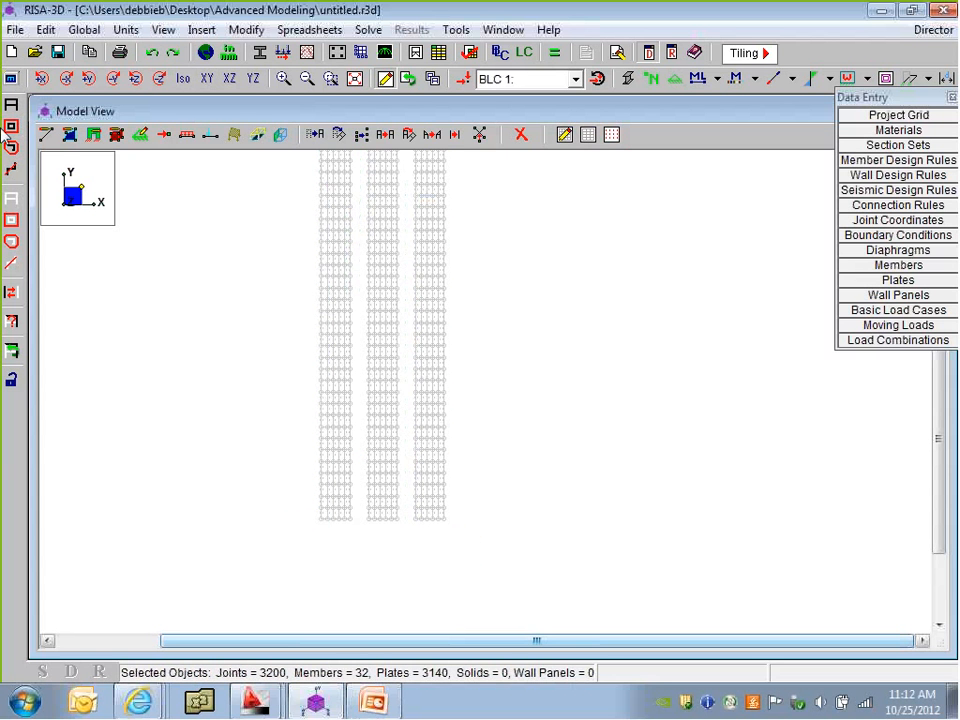
left_click(11, 128)
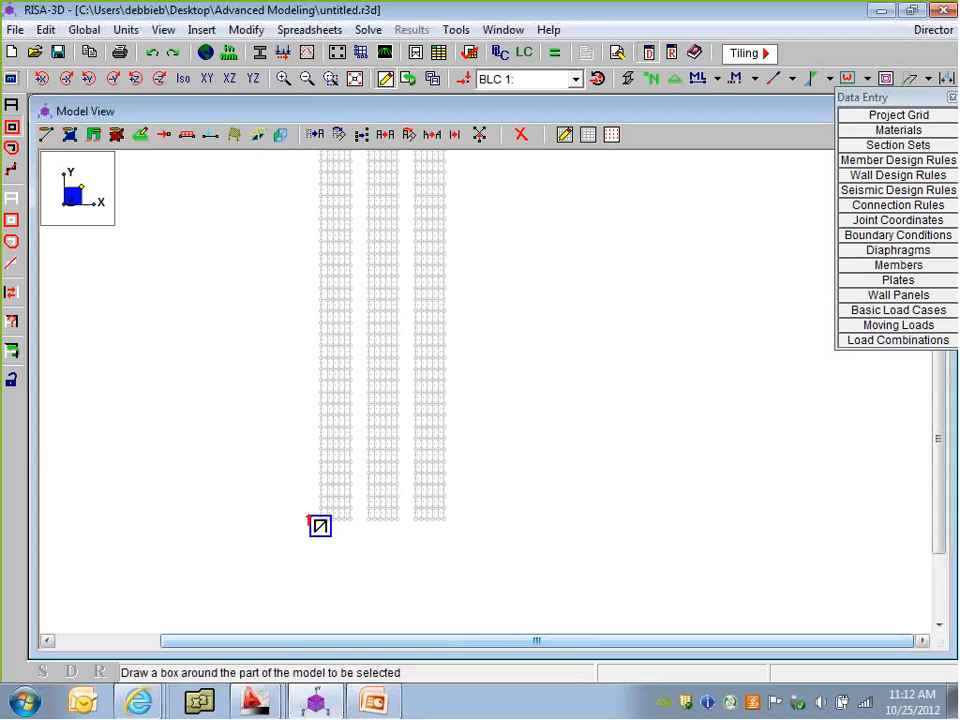
left_click_drag(310, 519, 455, 532)
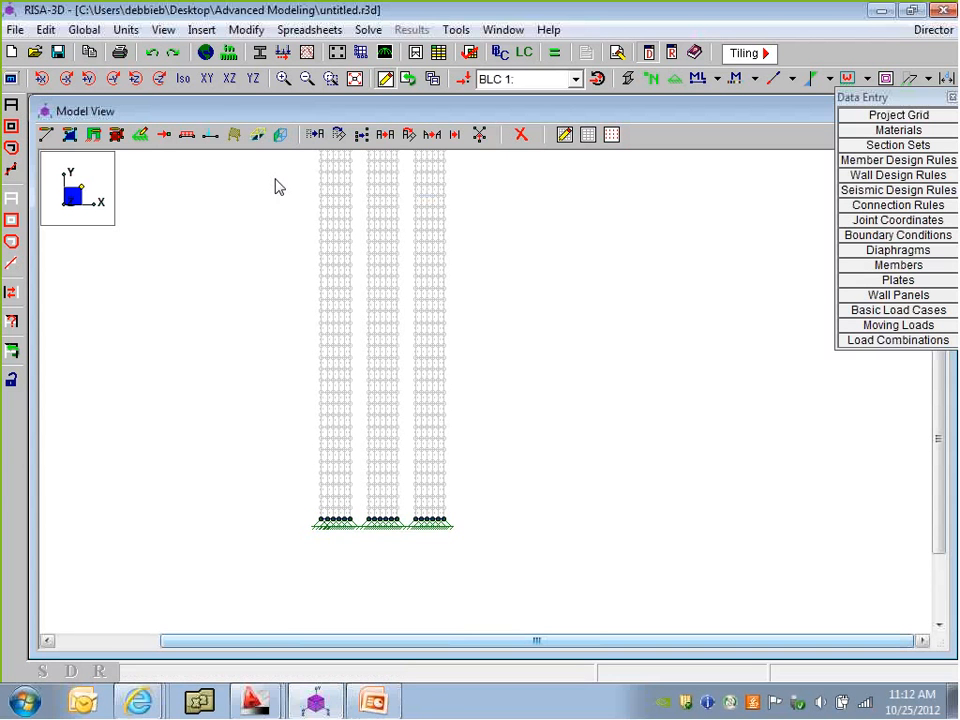
left_click(230, 78)
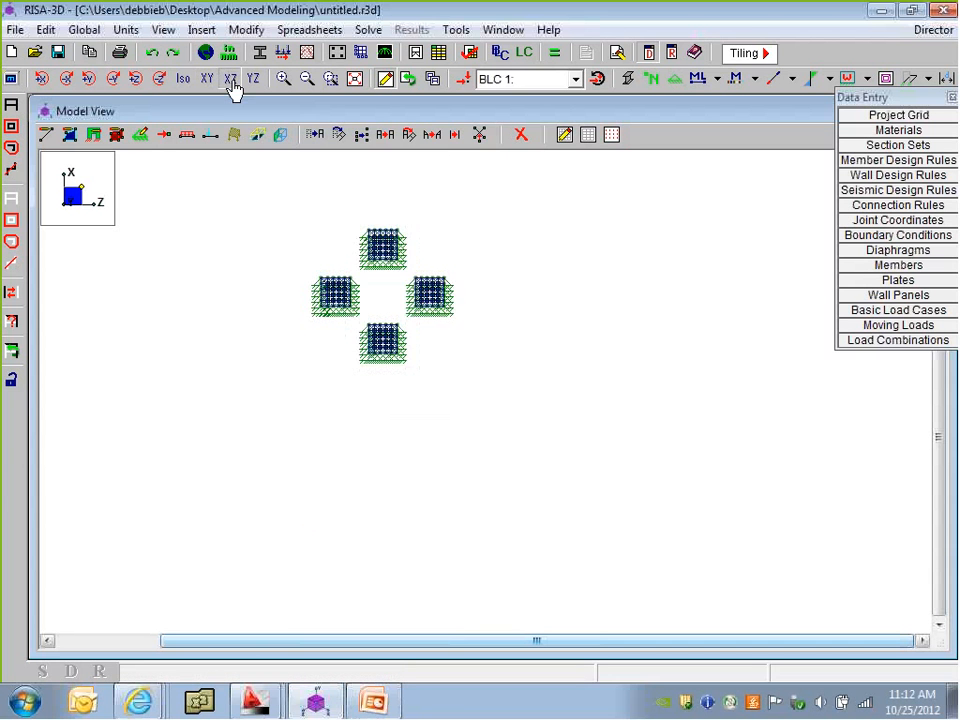
scroll(332, 278, "up", 2)
middle_click_drag(448, 274, 424, 342)
scroll(316, 311, "up", 1)
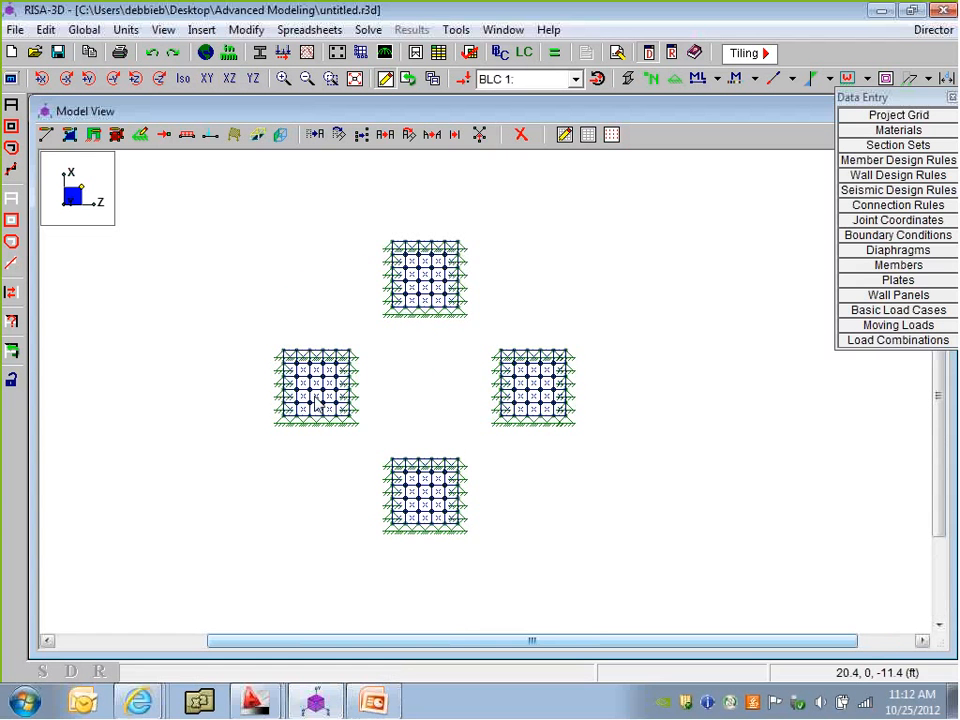
Check the selected base level in the XY elevation, then delete its selected plates in all four towers
middle_click_drag(442, 405, 403, 408)
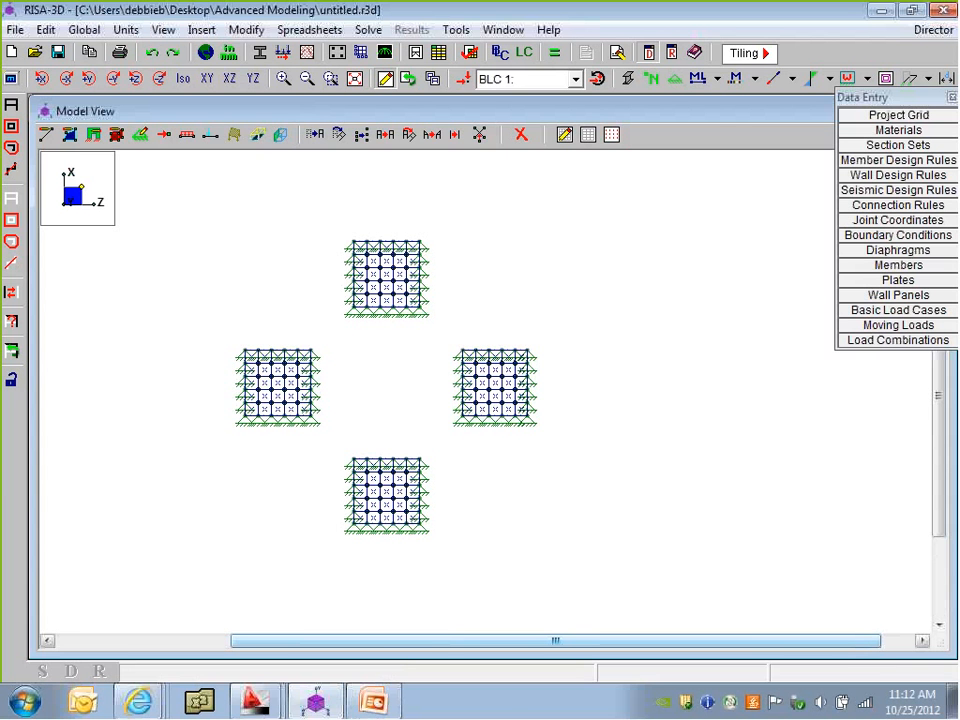
scroll(345, 269, "up", 1)
scroll(345, 269, "up", 2)
middle_click_drag(383, 312, 370, 272)
left_click(207, 78)
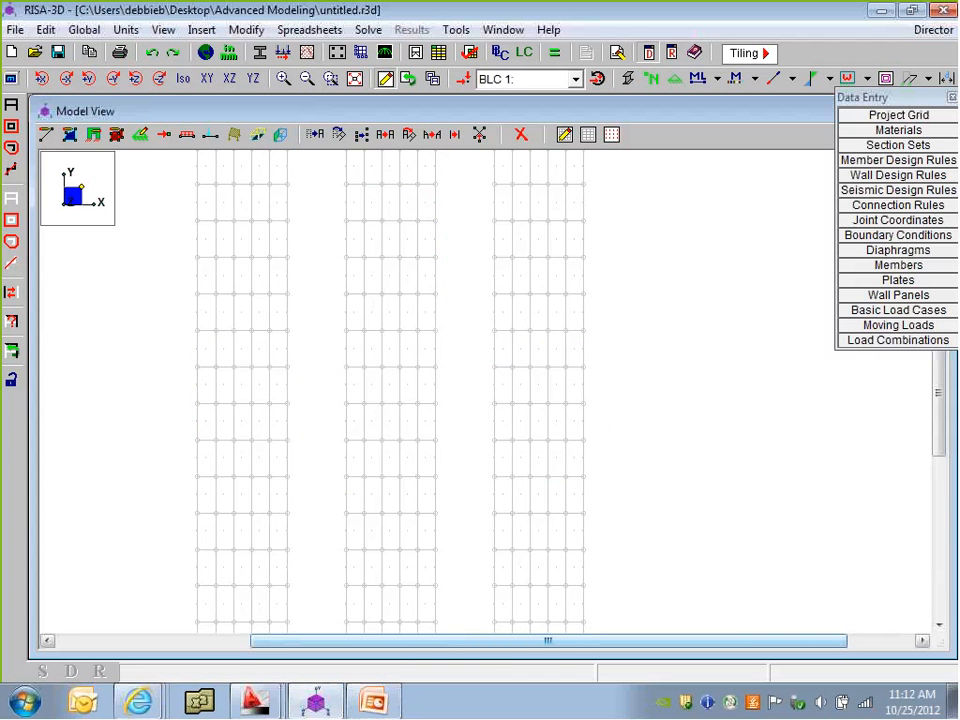
scroll(414, 531, "down", 2)
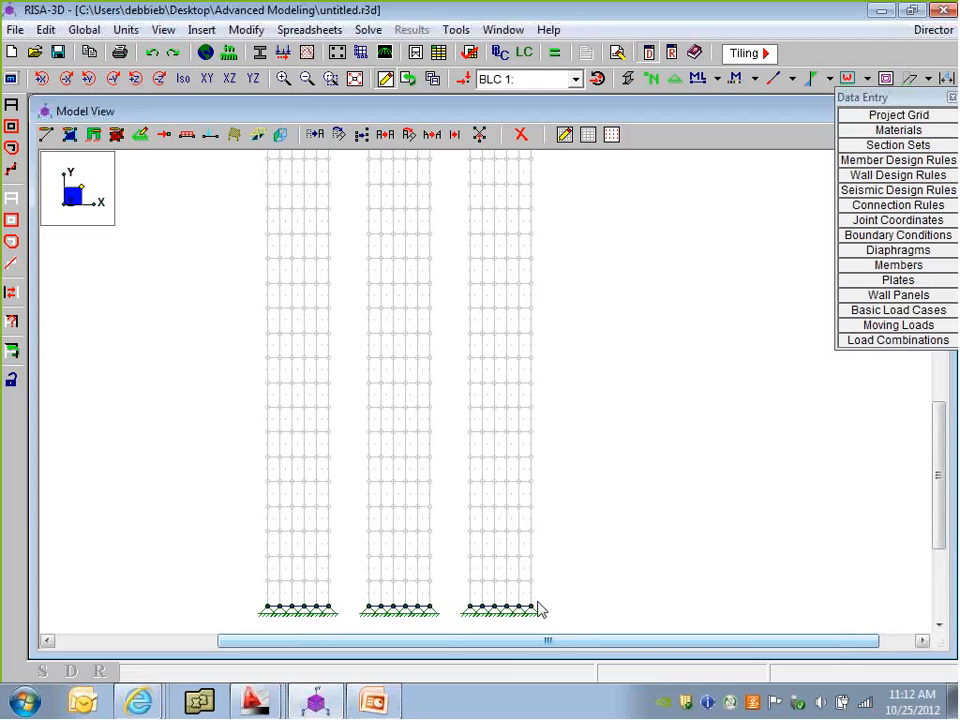
left_click(230, 78)
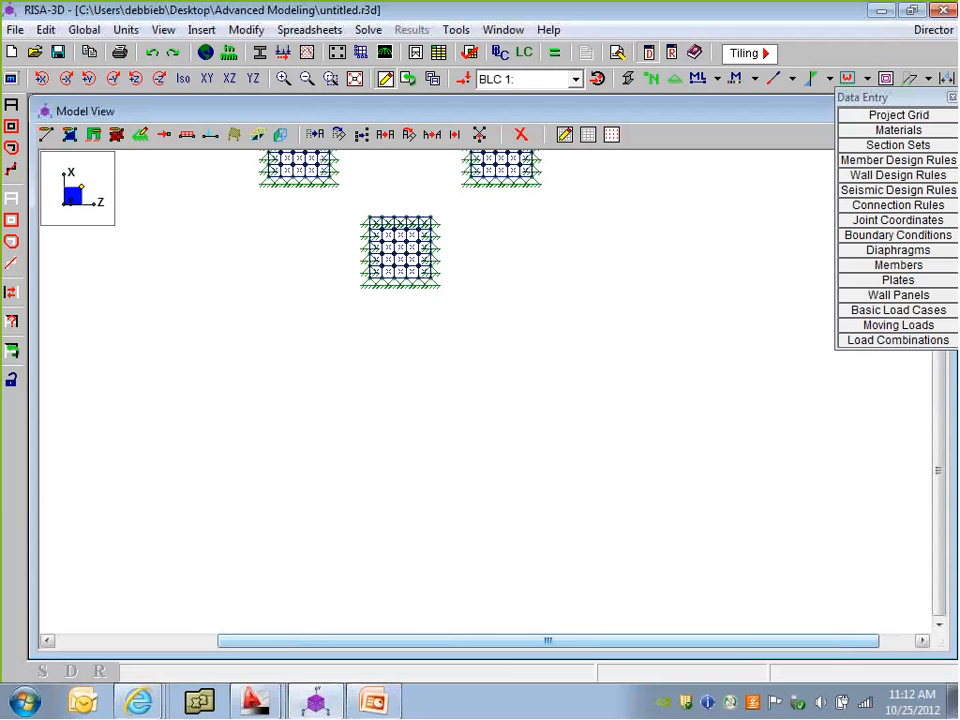
left_click(520, 134)
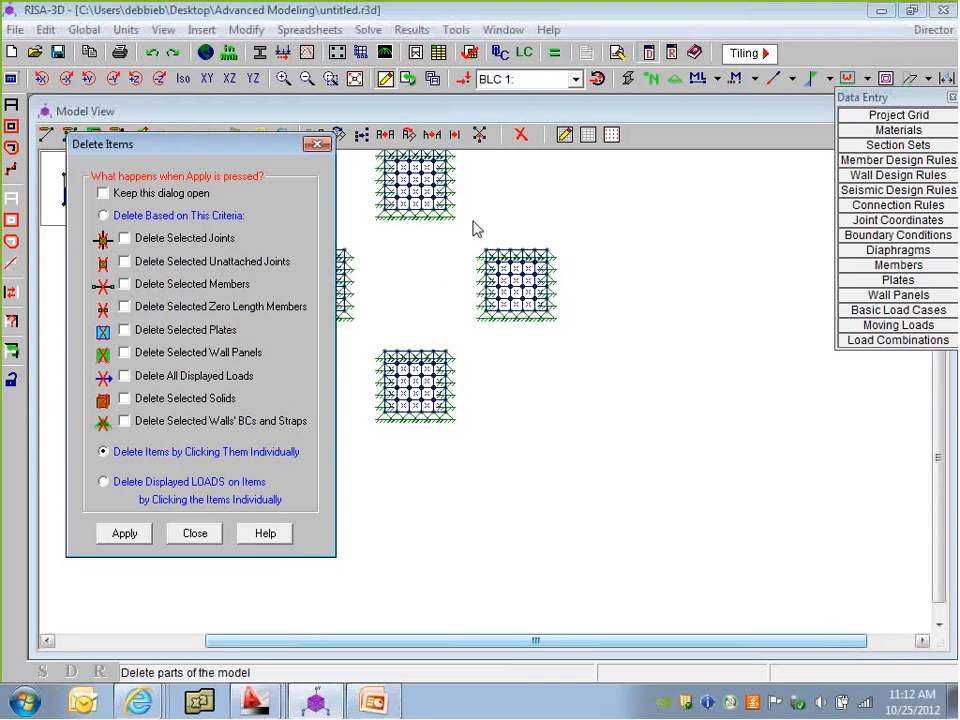
left_click(195, 331)
left_click(126, 533)
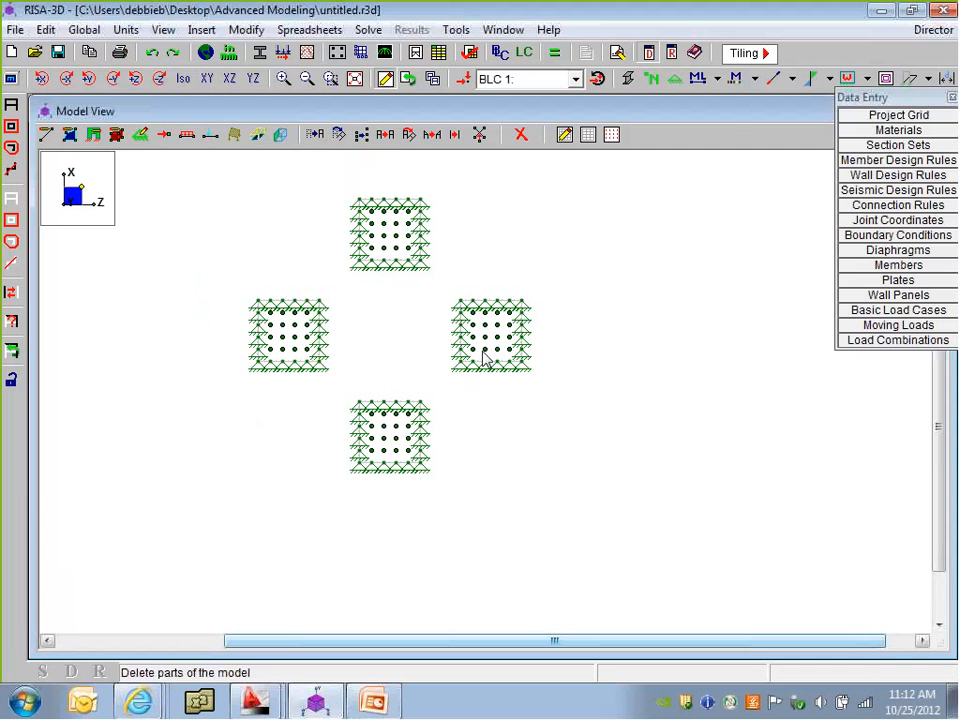
Delete only the selected unattached joints inside the four tower bases, with plate deletion turned off
left_click(520, 134)
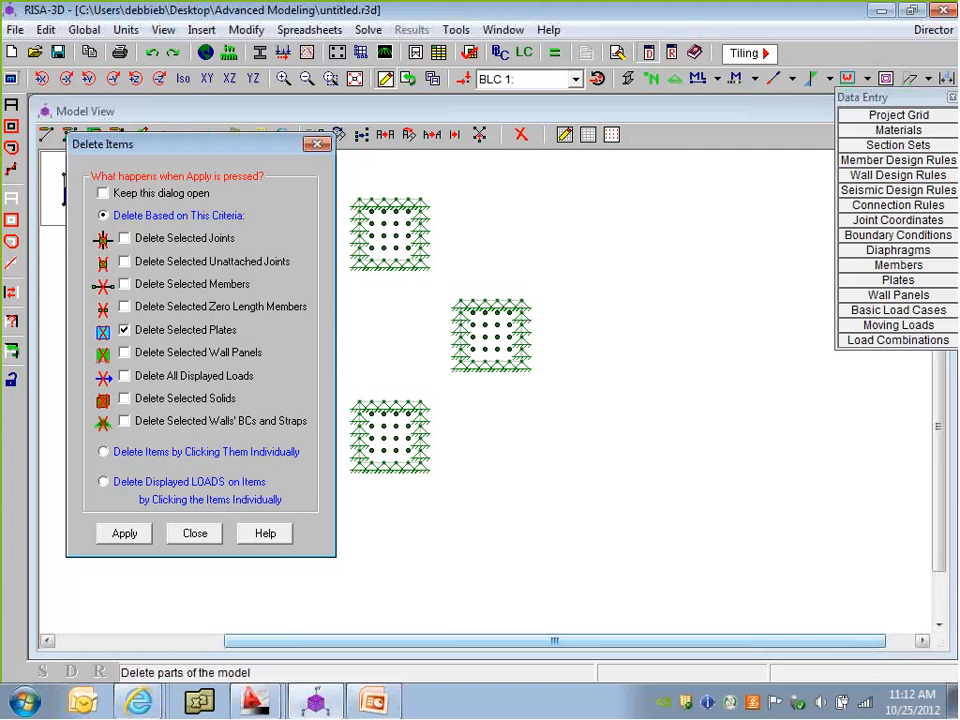
left_click(155, 333)
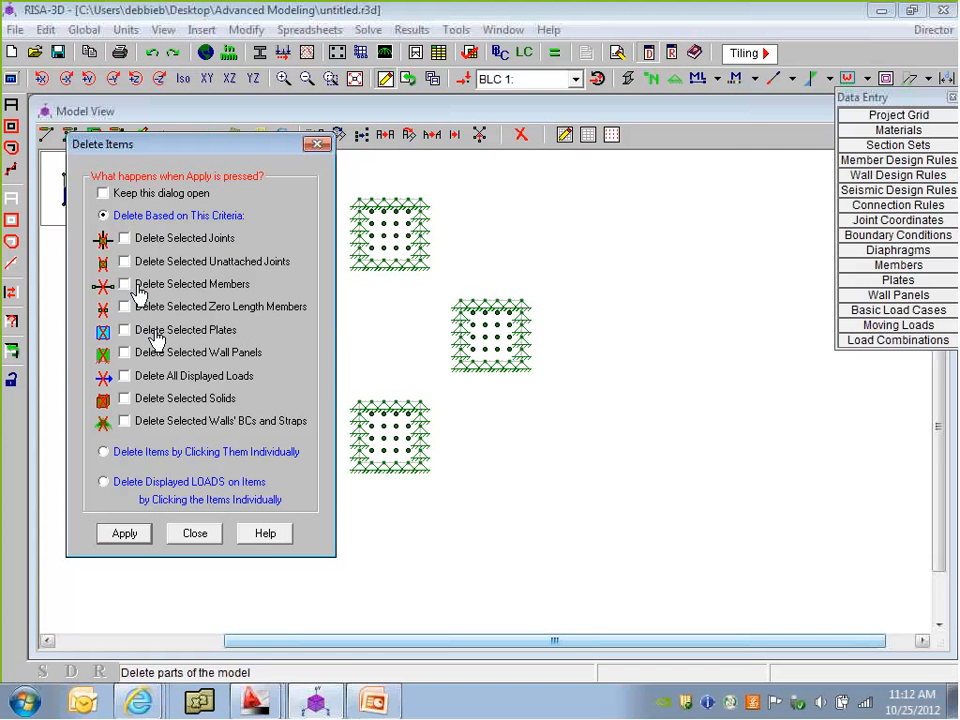
left_click(124, 261)
left_click(124, 533)
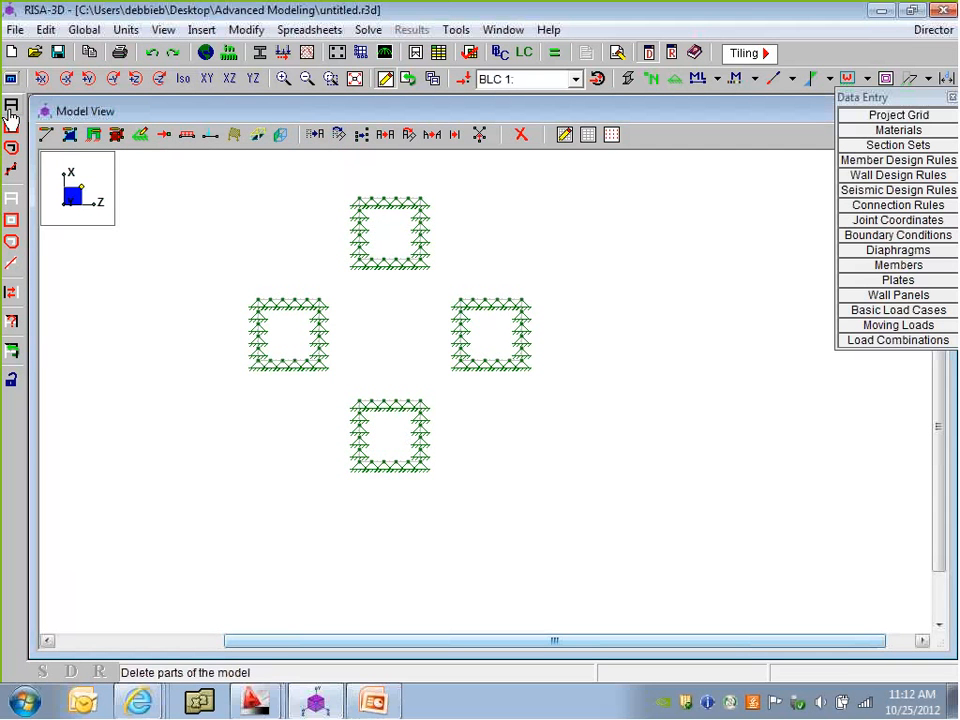
Draw fully fixed members from the Beams section set, point to point, along the inner base edges of the high-X and high-Z towers
middle_click_drag(288, 252, 311, 304)
scroll(311, 304, "up", 2)
middle_click_drag(394, 380, 379, 334)
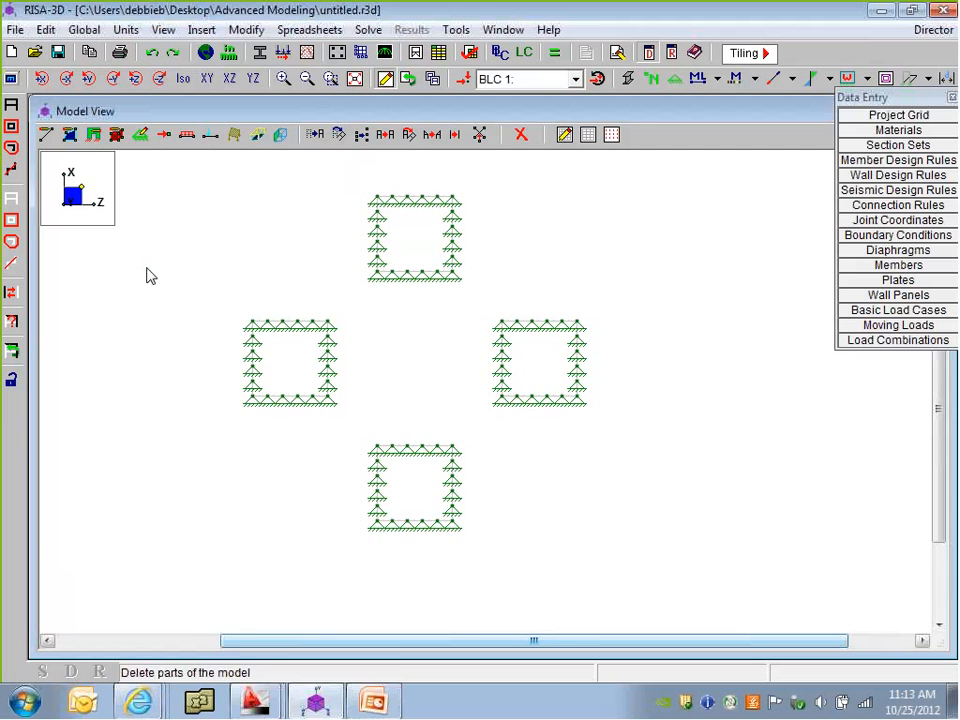
left_click(45, 134)
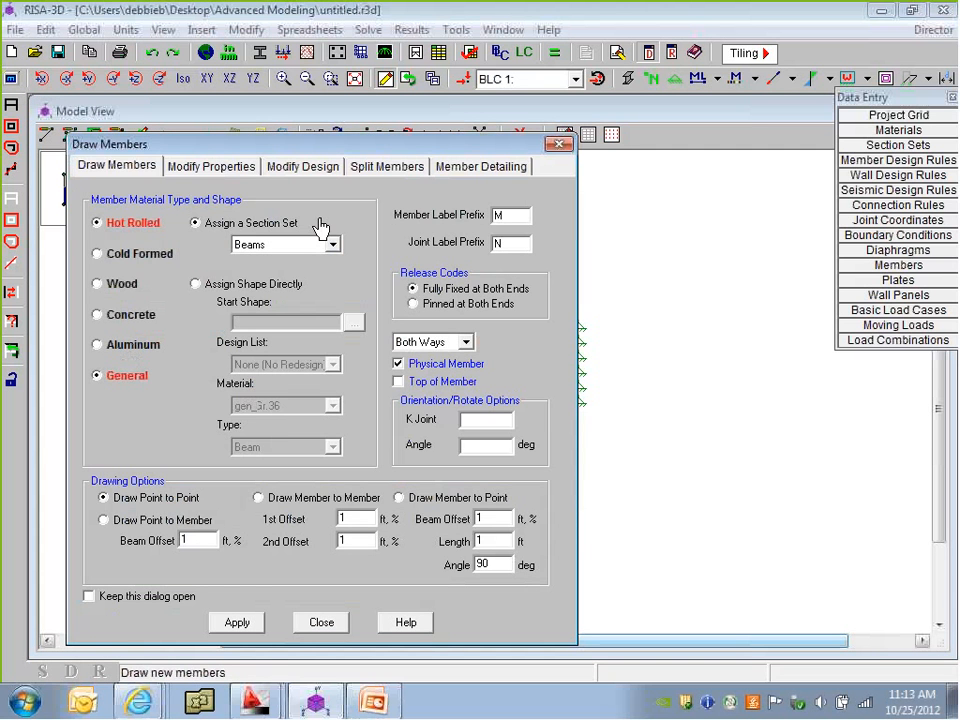
left_click(237, 622)
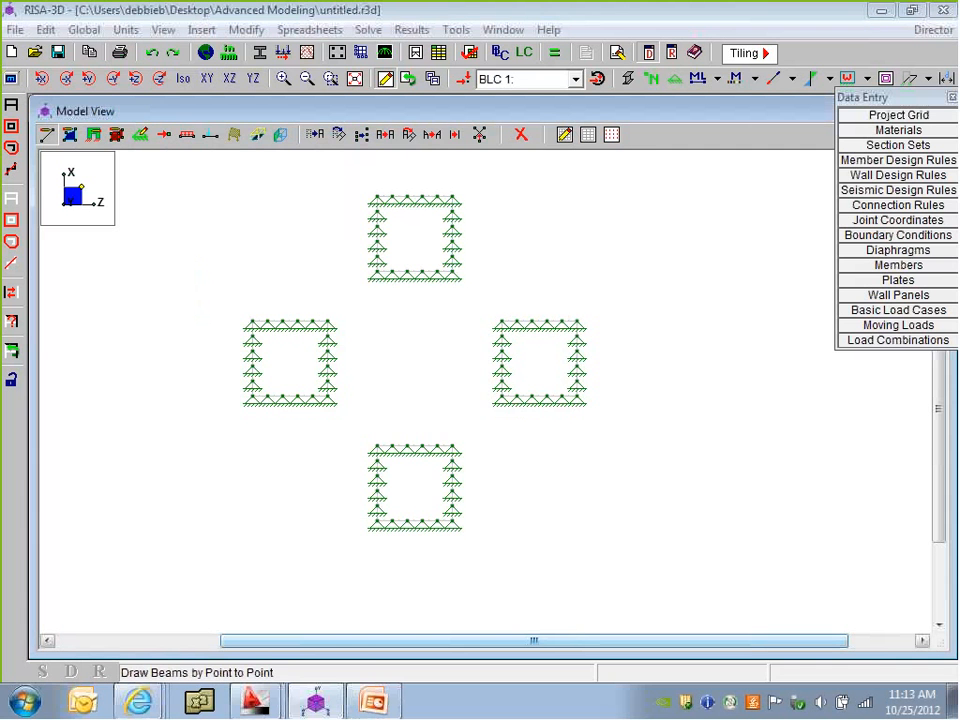
left_click(452, 272)
right_click(456, 292)
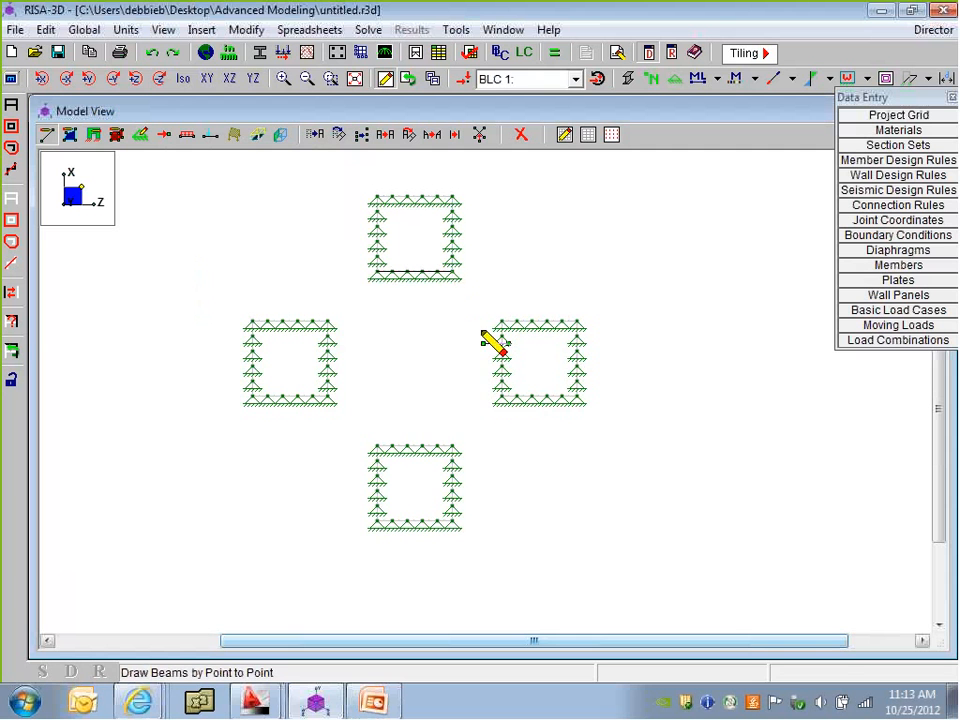
left_click(500, 321)
left_click(500, 402)
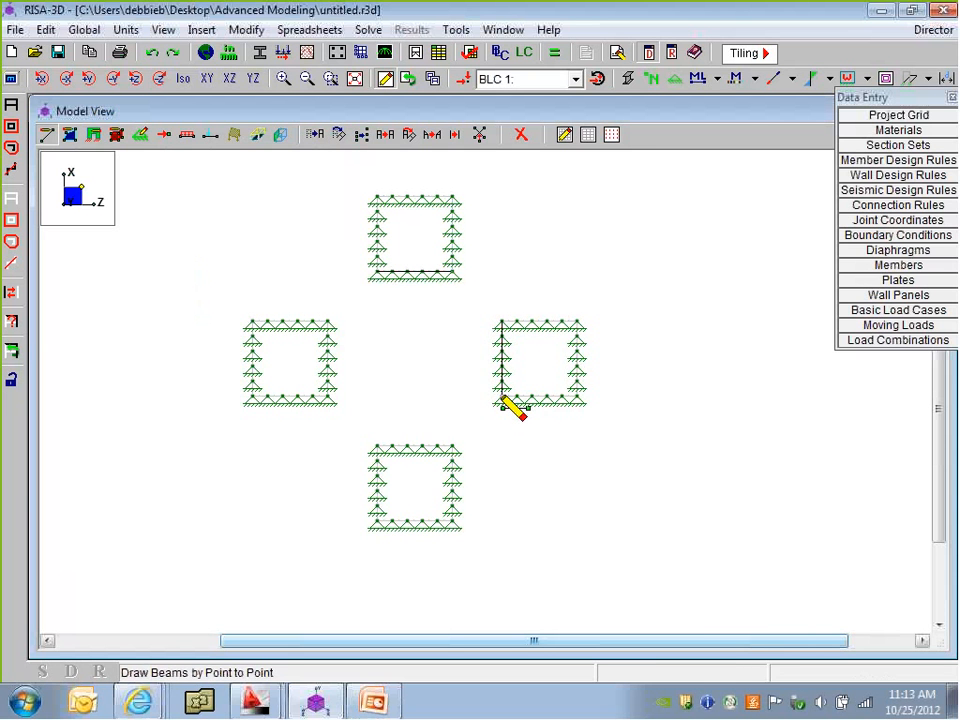
Draw matching beams along the inner base edges of the low-X and low-Z towers
left_click(377, 446)
right_click(368, 446)
left_click(327, 397)
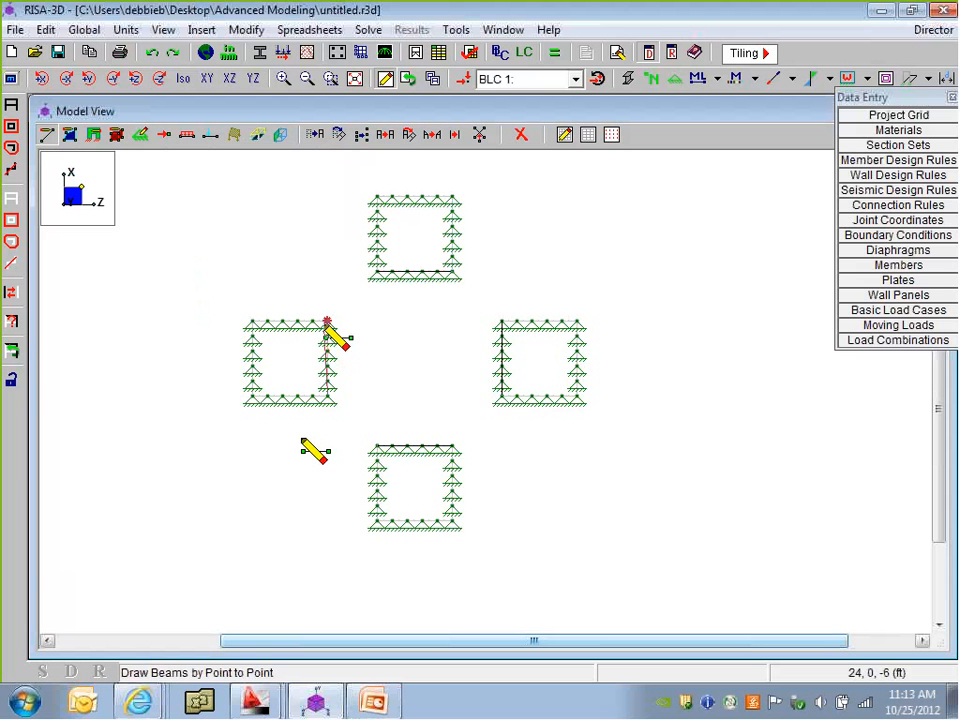
left_click(327, 321)
right_click(327, 321)
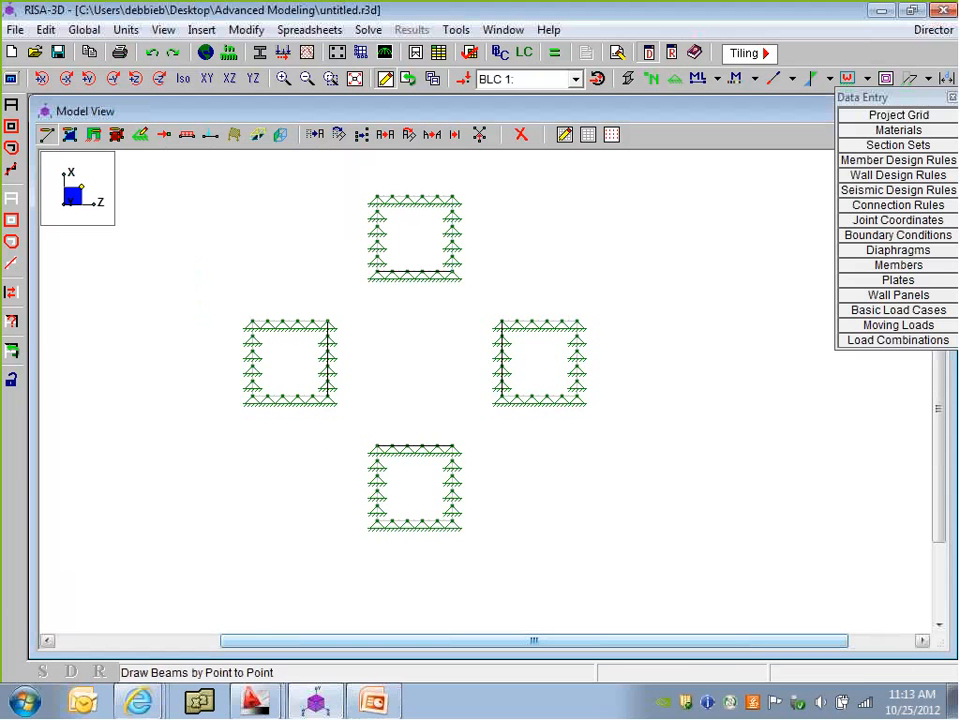
Draw two crossing beams between the towers, each joining the midpoints of opposite inner-edge beams
scroll(514, 388, "up", 5)
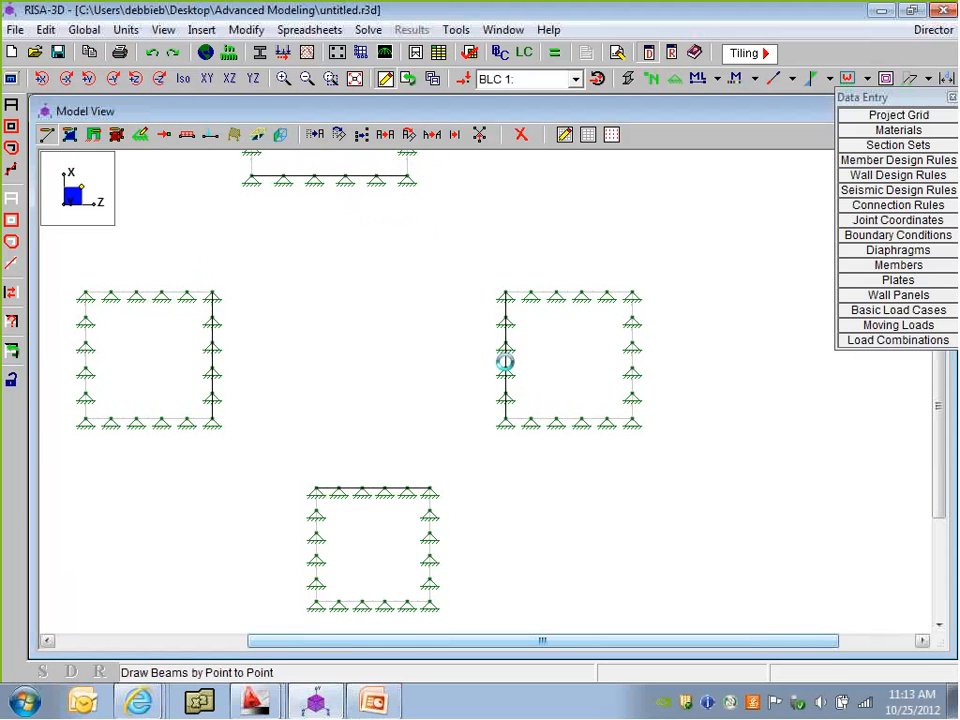
scroll(506, 361, "up", 1)
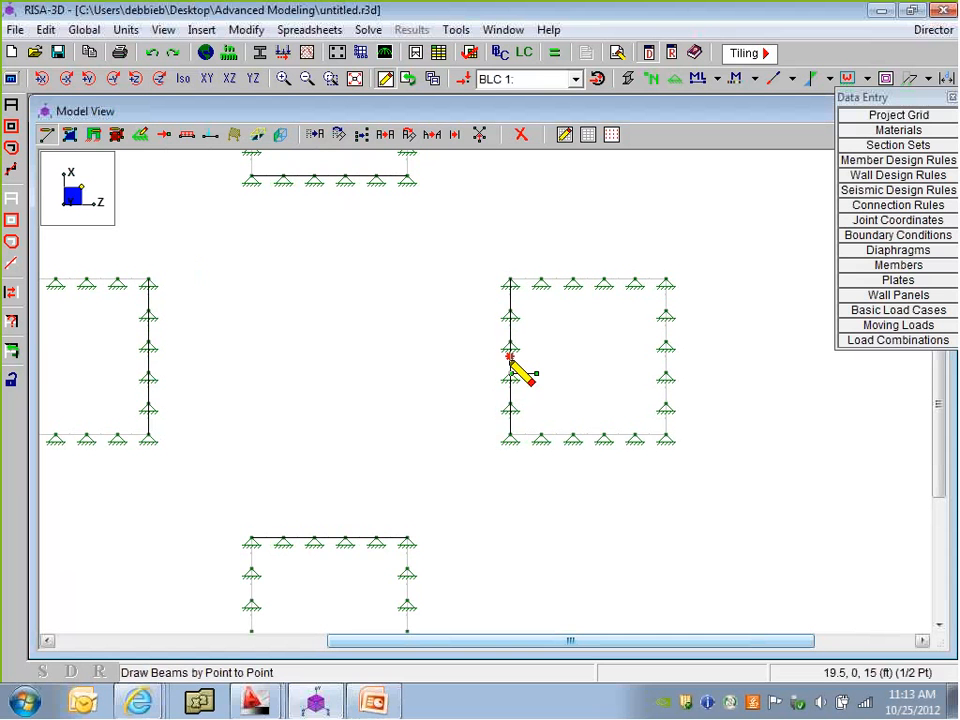
left_click(510, 356)
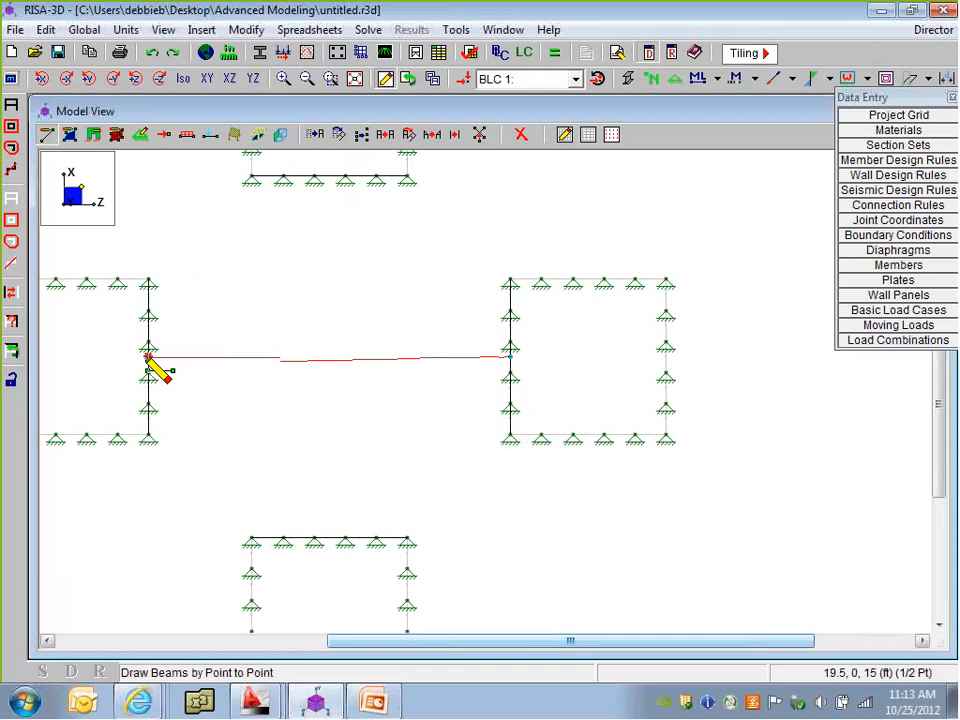
left_click(148, 356)
right_click(328, 505)
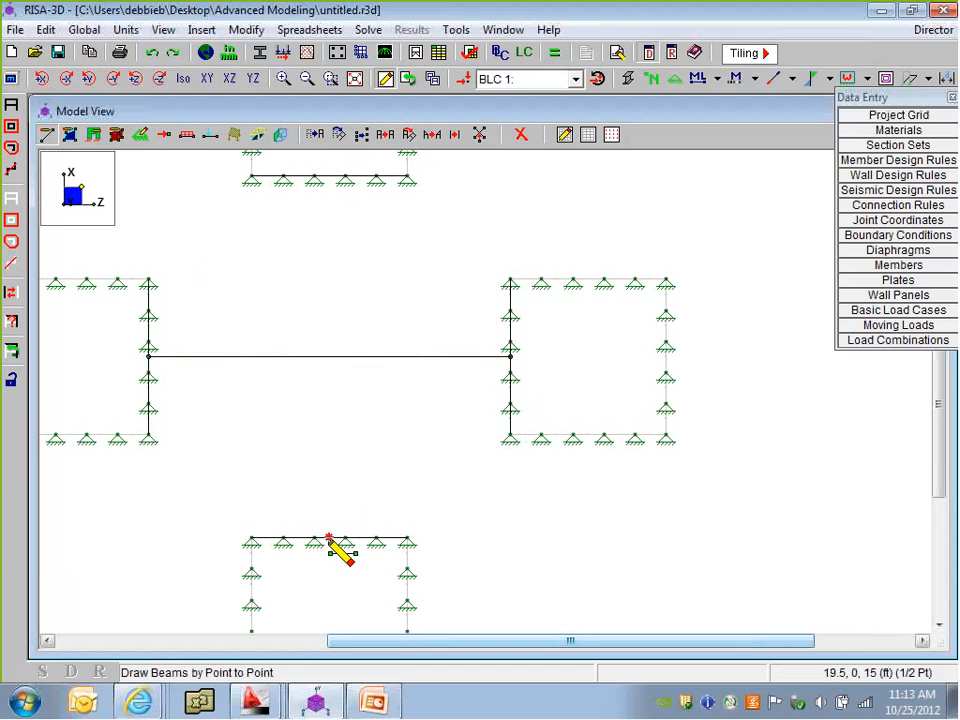
left_click(328, 541)
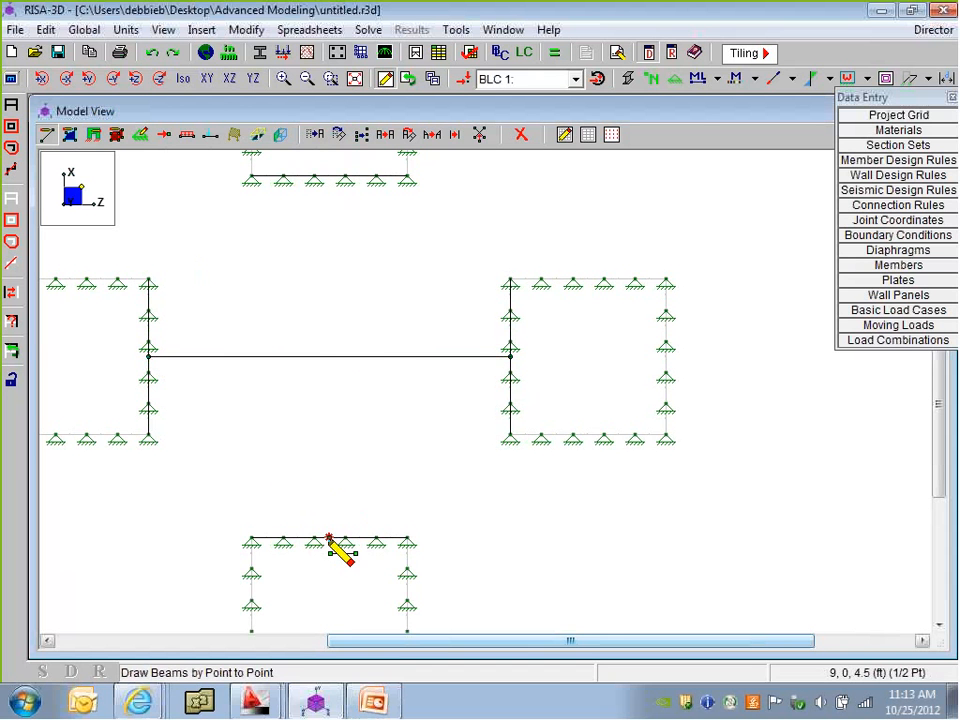
left_click(330, 176)
right_click(332, 390)
scroll(521, 407, "down", 2)
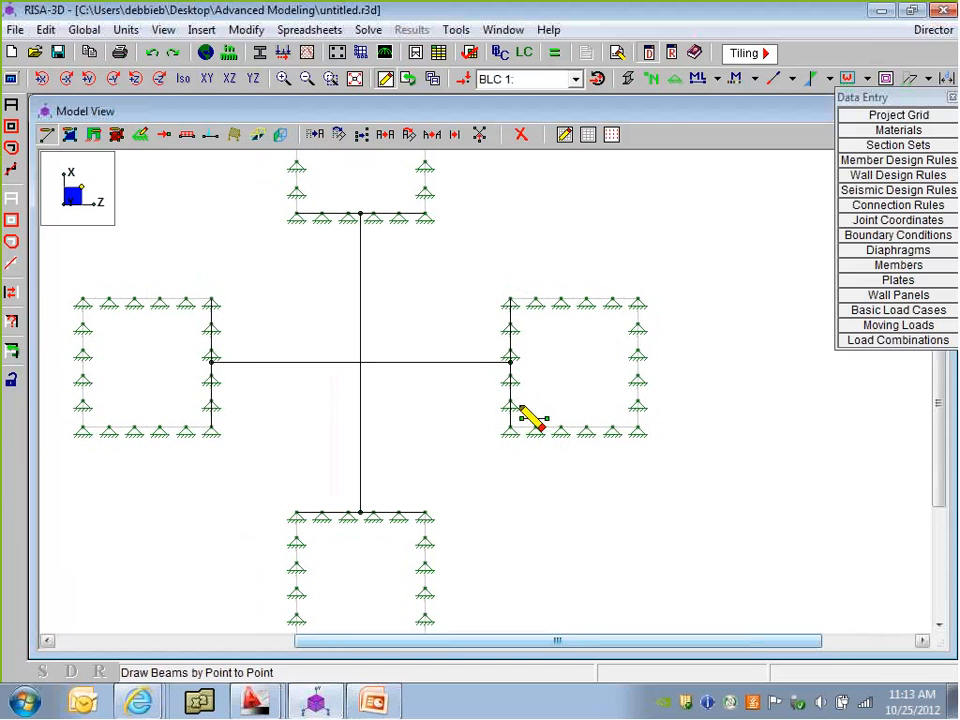
Run a model merge on the whole base with Merge Crossing Members enabled to join the crossing beams
scroll(495, 437, "up", 1)
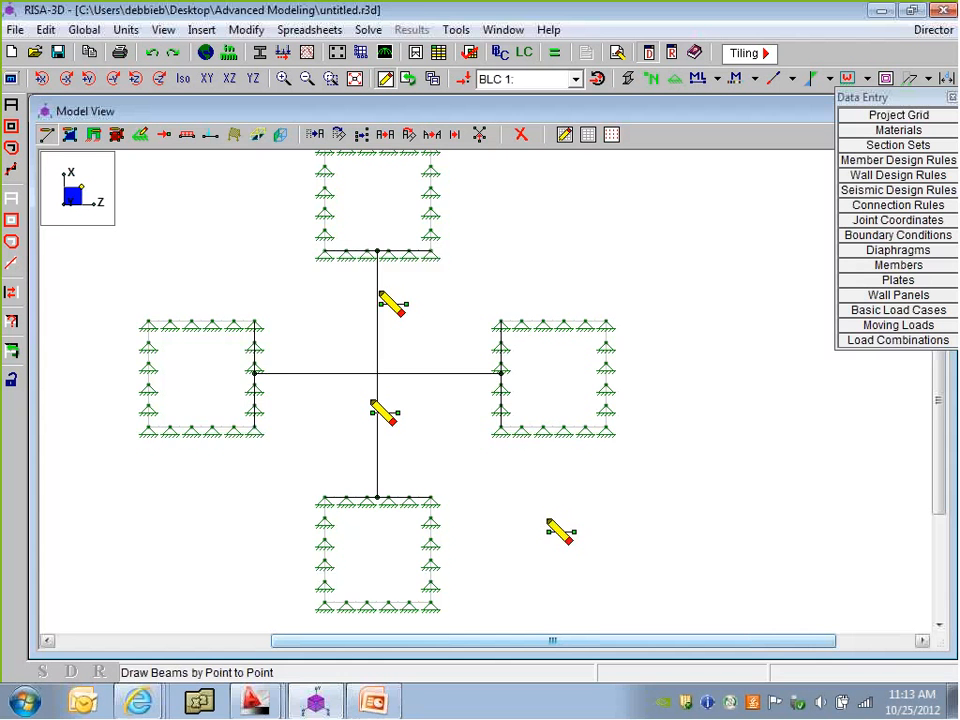
scroll(550, 510, "down", 2)
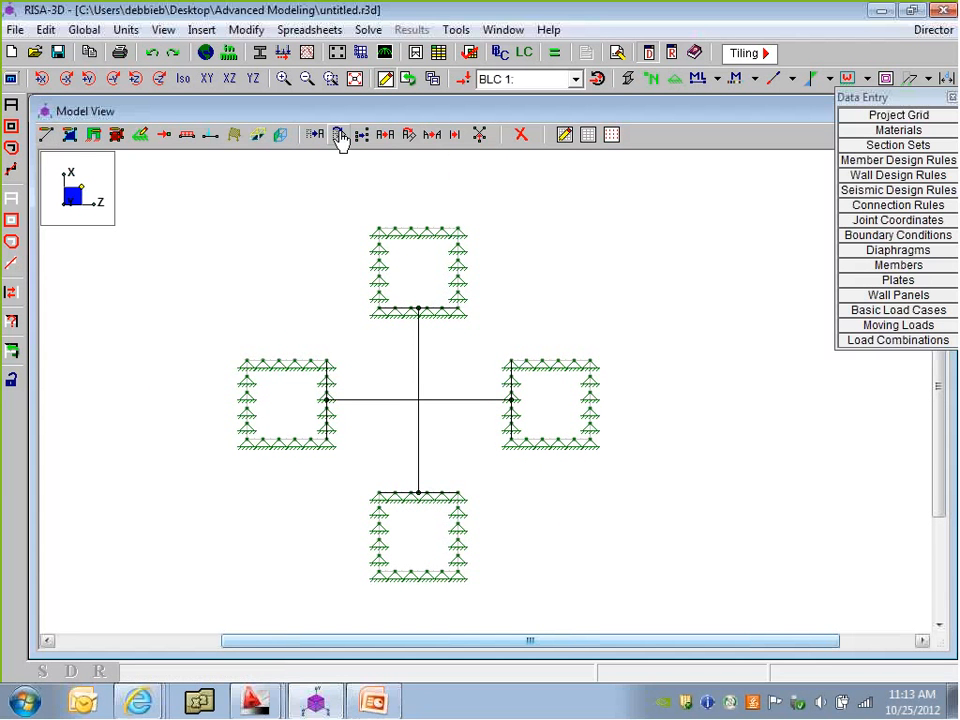
left_click(479, 136)
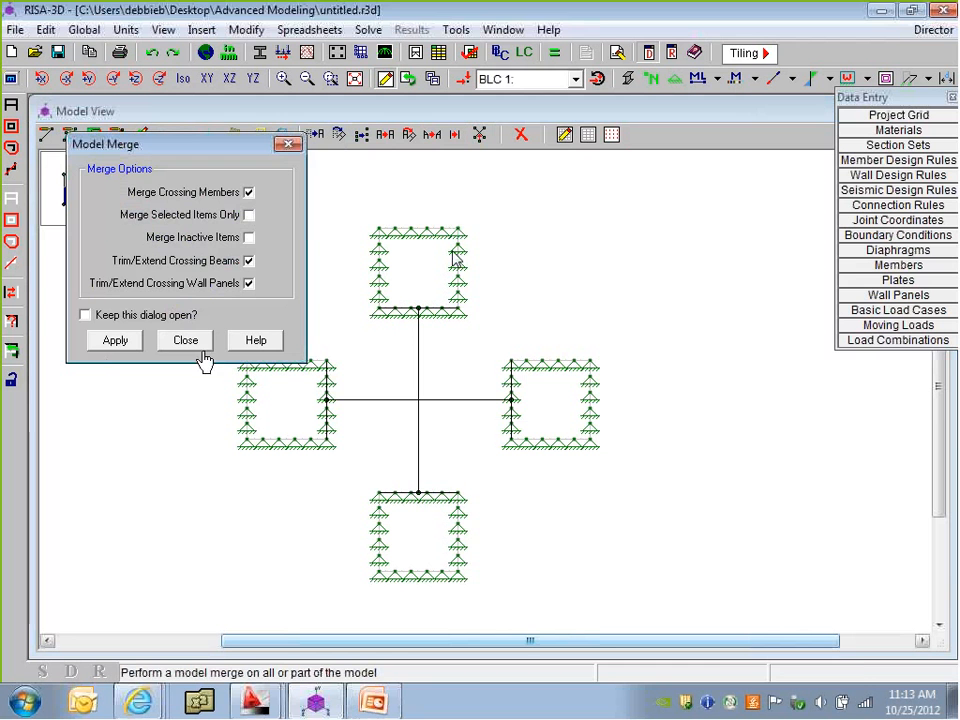
left_click(116, 341)
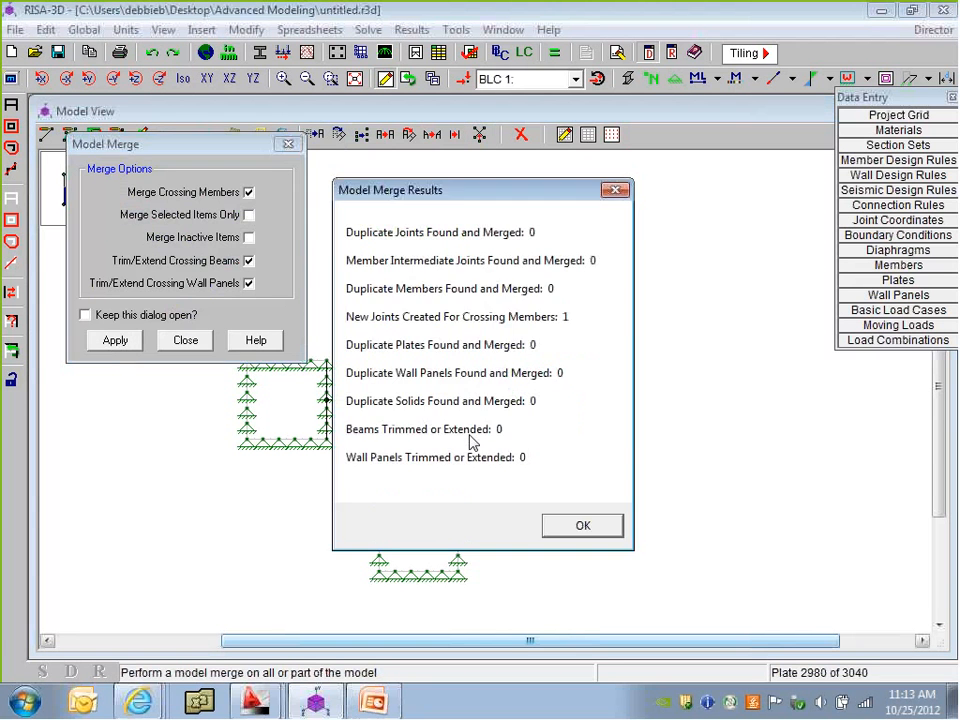
left_click(578, 524)
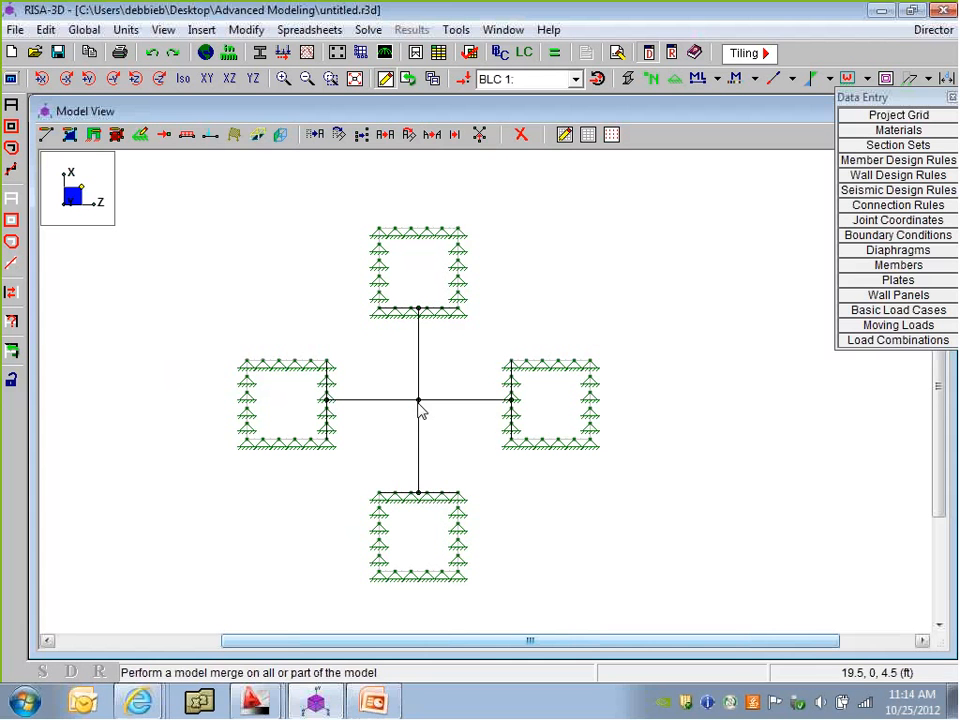
Measure the distances from the beam crossing to the two outer corners of the low-Z tower, then clear the measurement
left_click(394, 433)
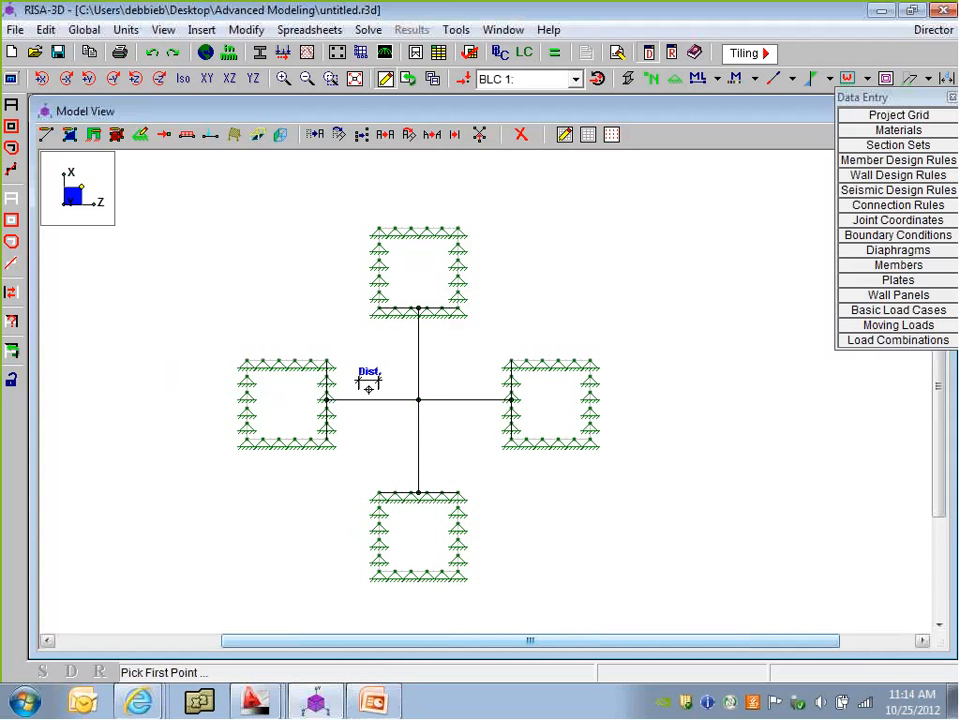
left_click(418, 400)
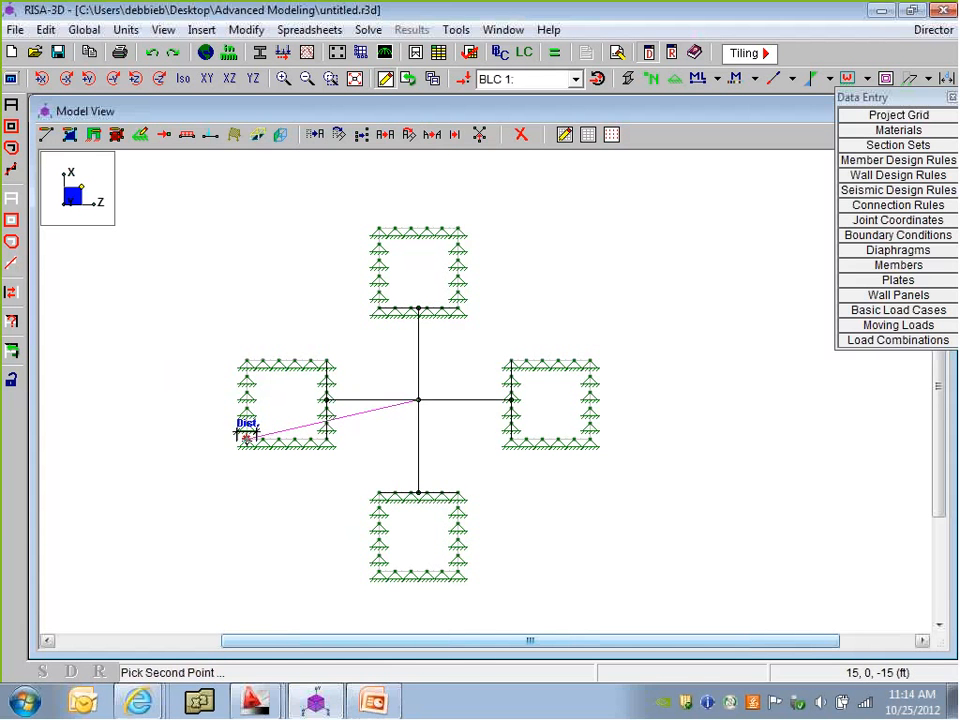
left_click(246, 436)
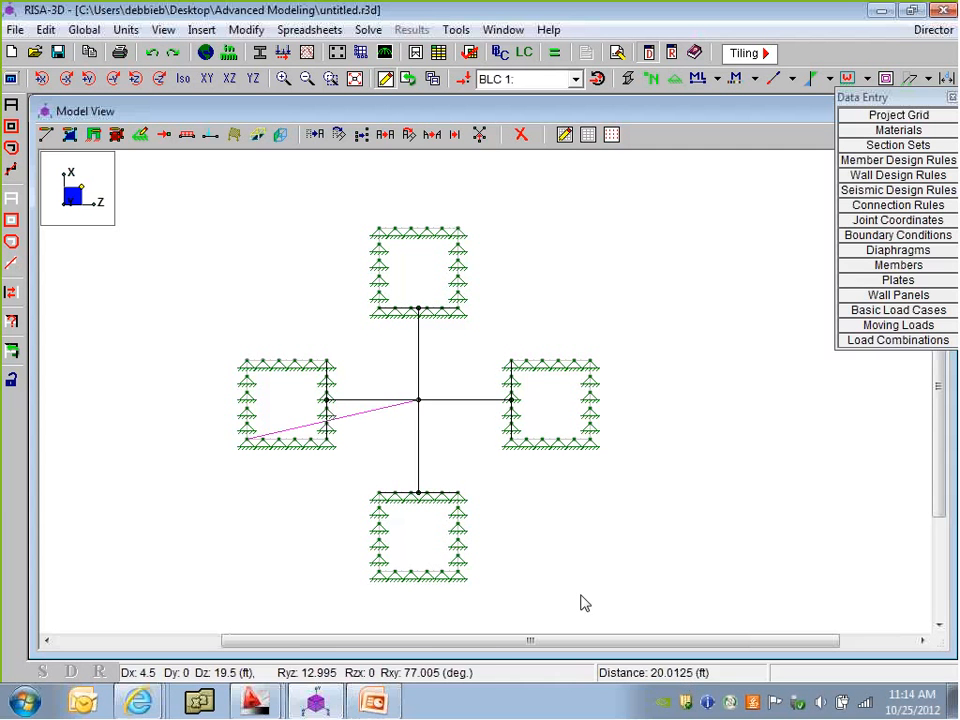
left_click(413, 400)
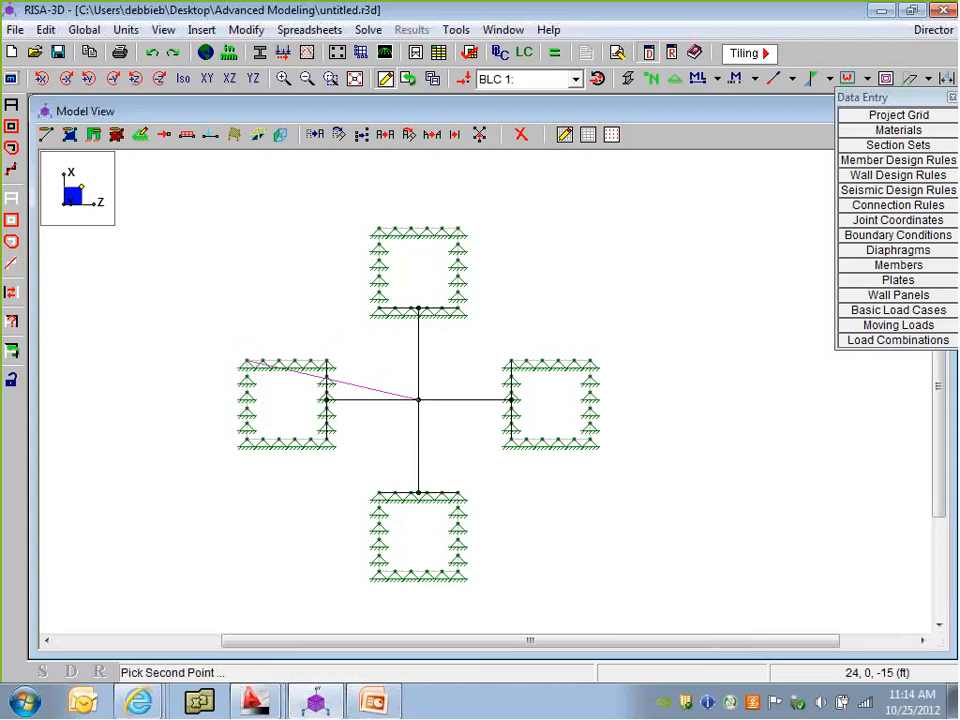
left_click(247, 361)
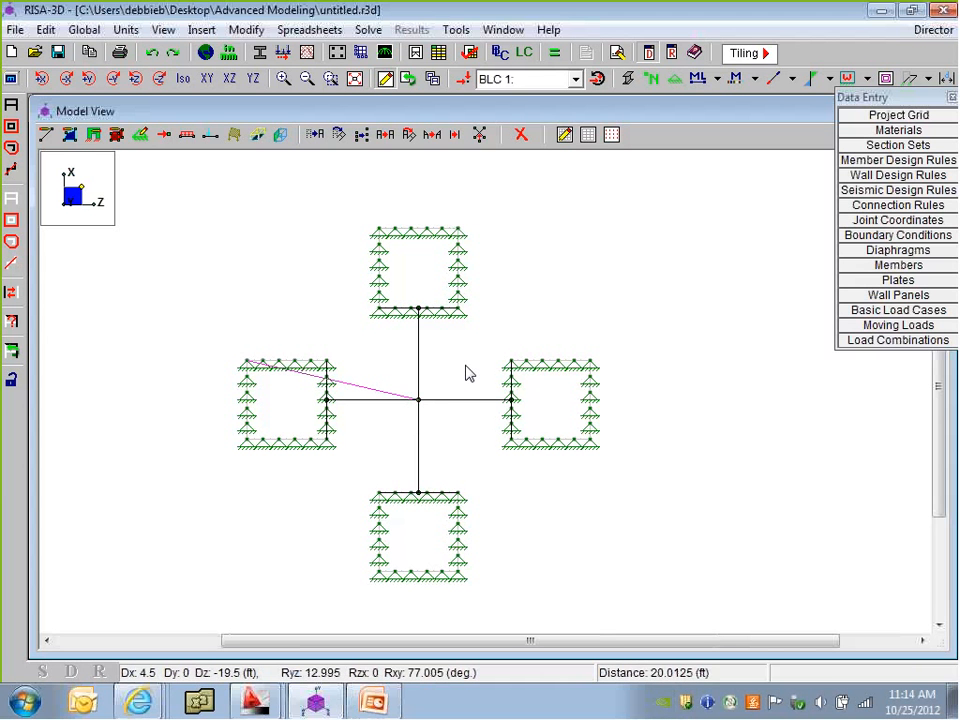
middle_click_drag(466, 366, 452, 363, "ctrl")
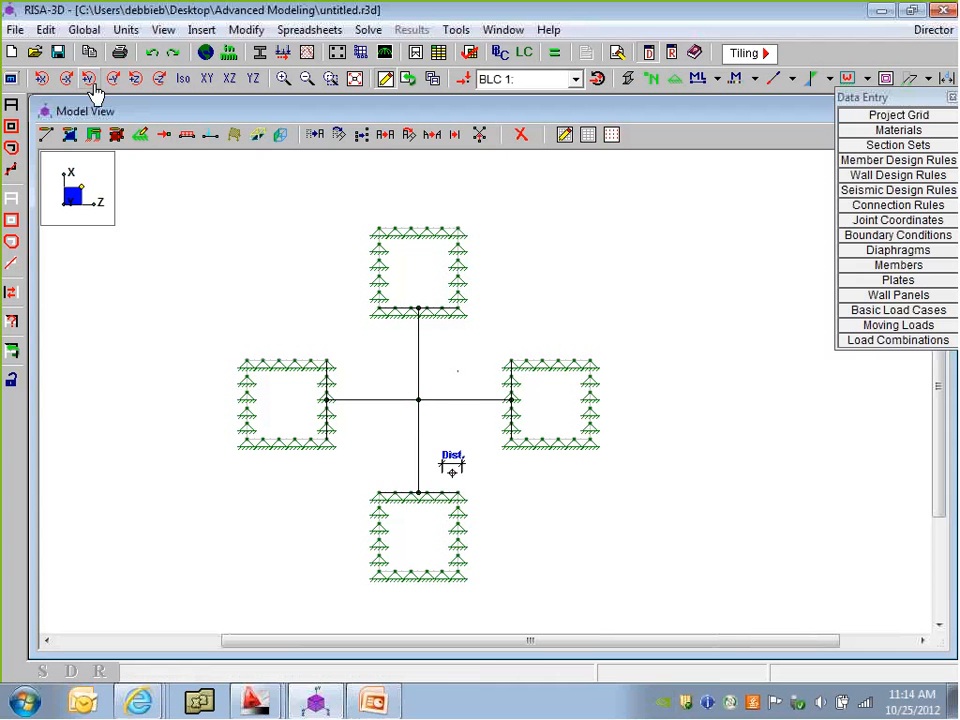
Select the entire model and show it in the isometric view
left_click(11, 104)
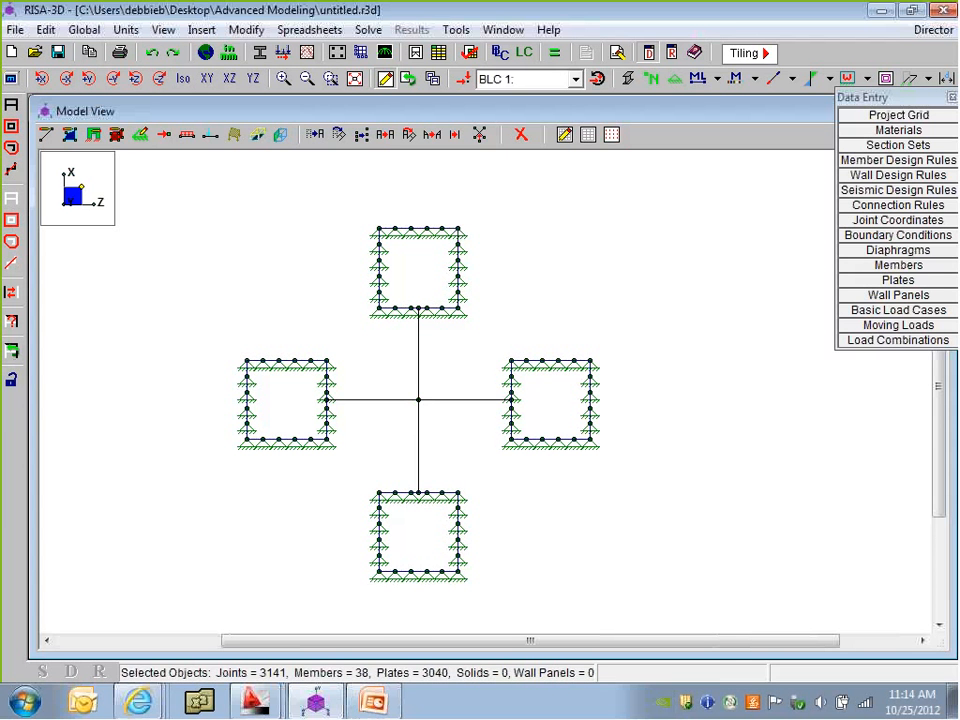
left_click(182, 80)
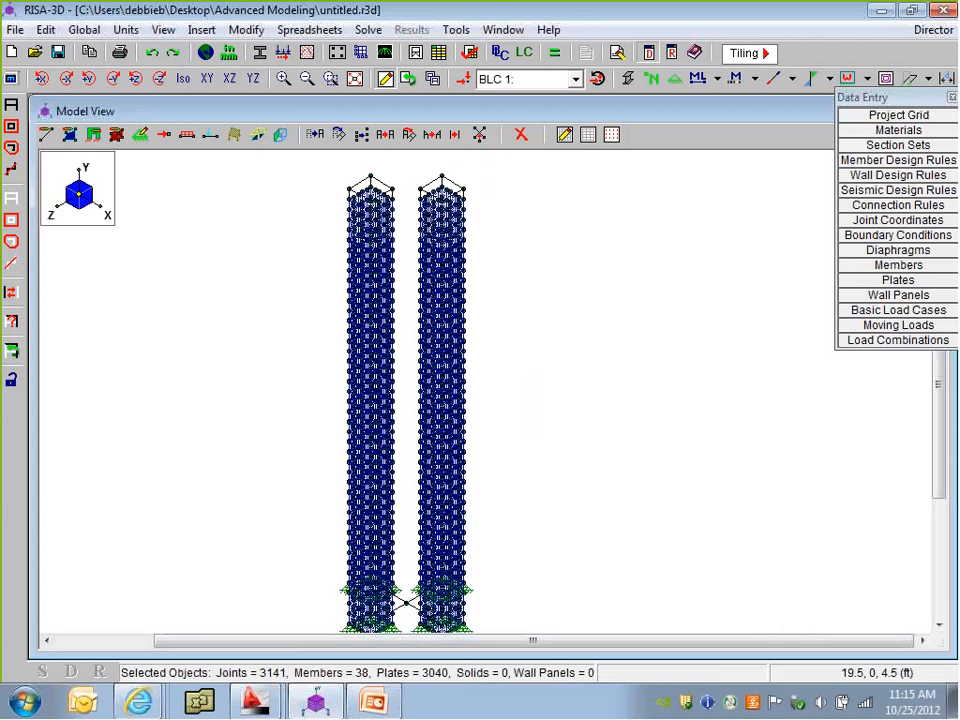
Turn on model rendering, view the shafts obliquely, and open the Circular Arc Generator
left_click(625, 81)
middle_click_drag(580, 285, 525, 296, "ctrl")
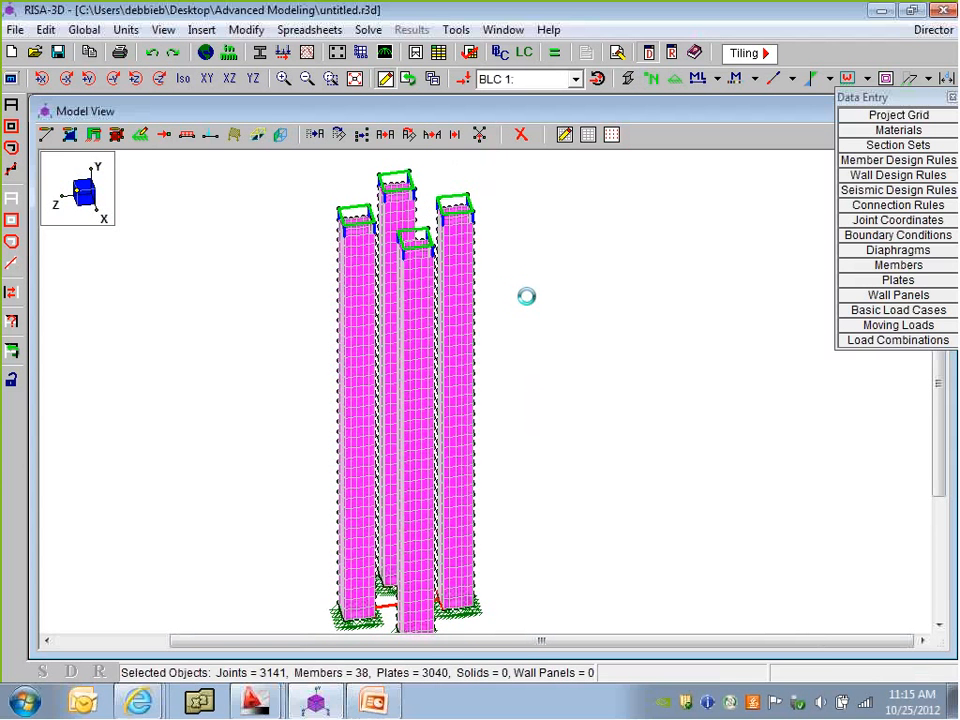
left_click(383, 53)
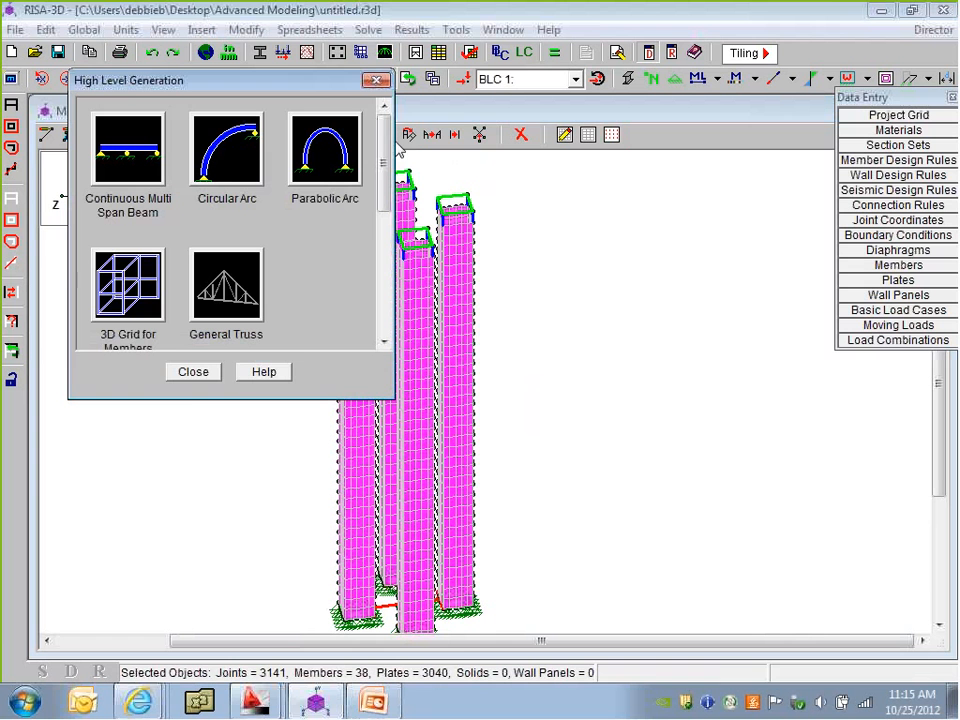
left_click(226, 160)
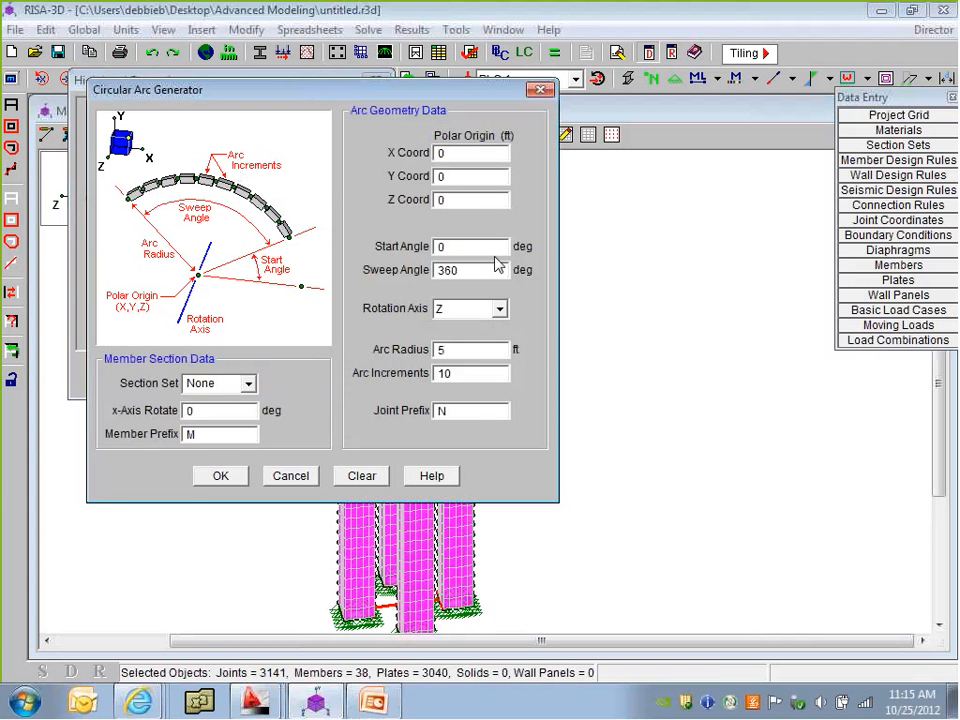
left_click_drag(497, 265, 390, 272)
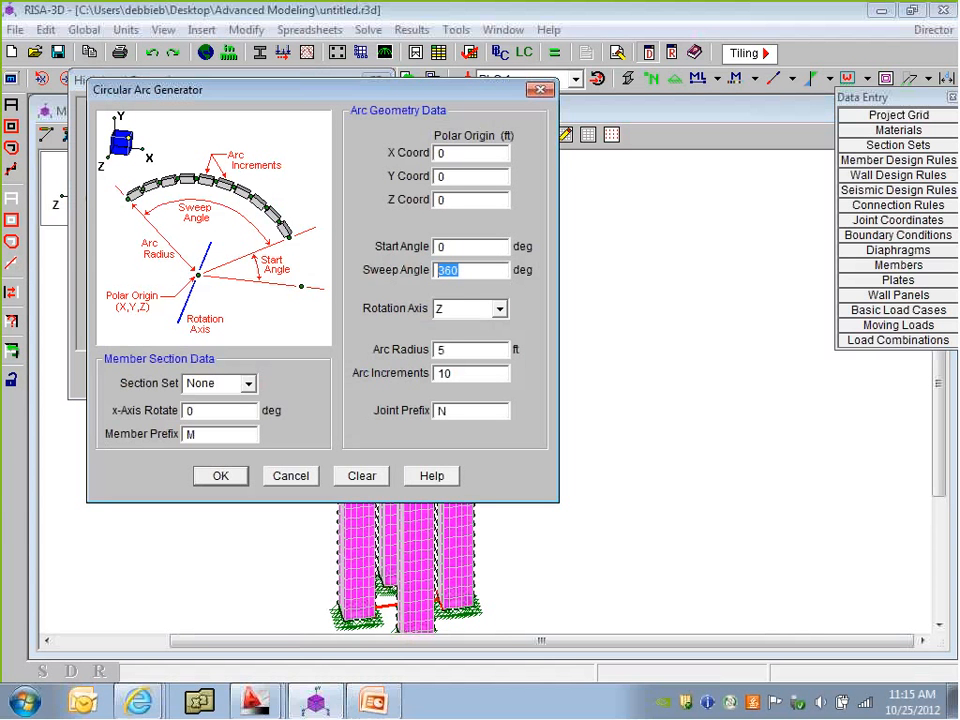
Set the arc's polar origin to X 19.5, Y 144 and Z 4.5 ft
left_click(453, 153)
double_click(439, 152)
type("19.5")
key("Tab")
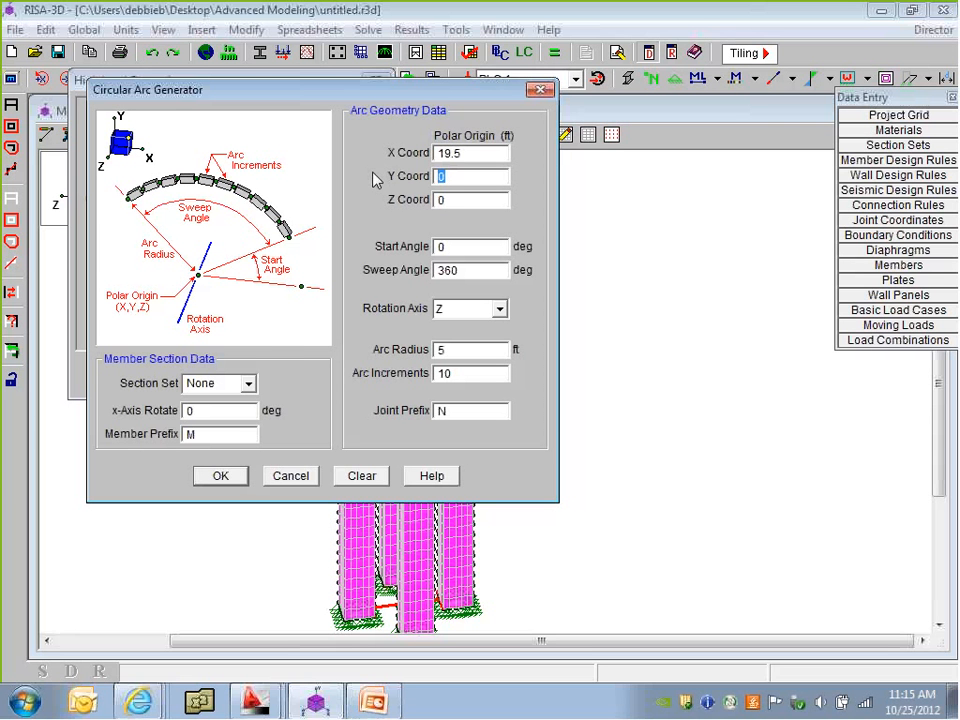
type("144")
left_click(460, 201)
double_click(460, 201)
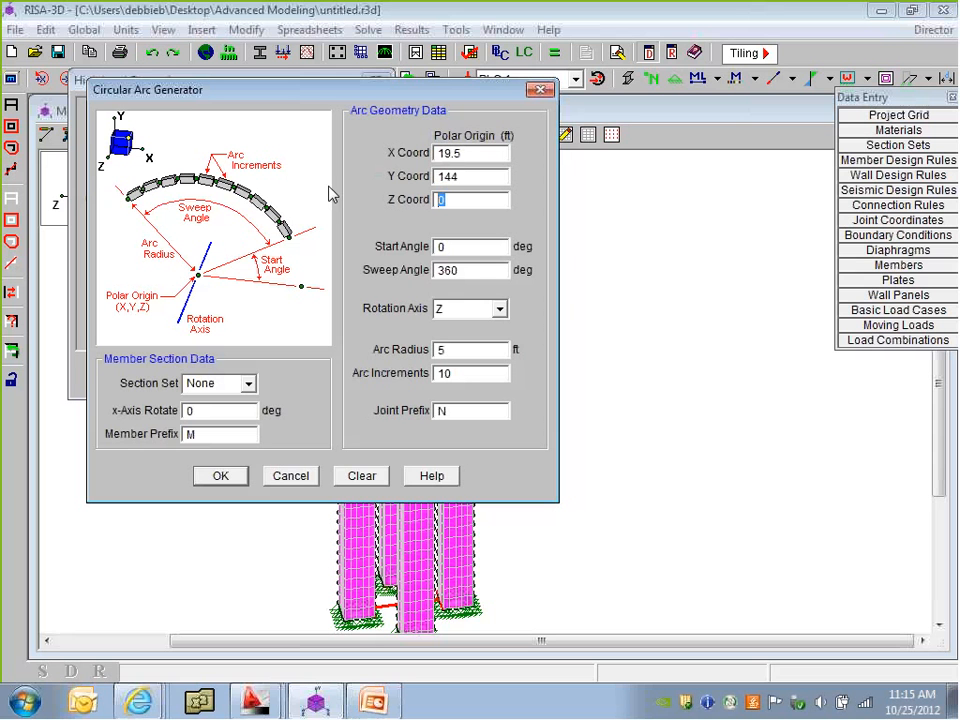
type("4.5")
Set the arc's rotation axis to Y, its radius to 20.0125 ft and its arc increments to 180
left_click(457, 300)
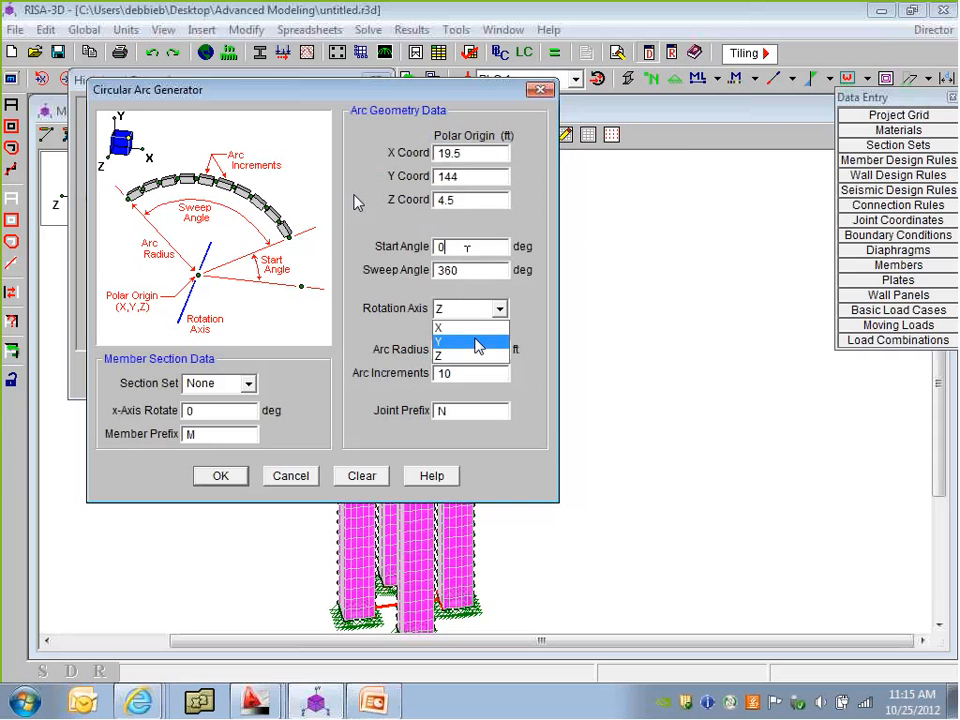
left_click(476, 341)
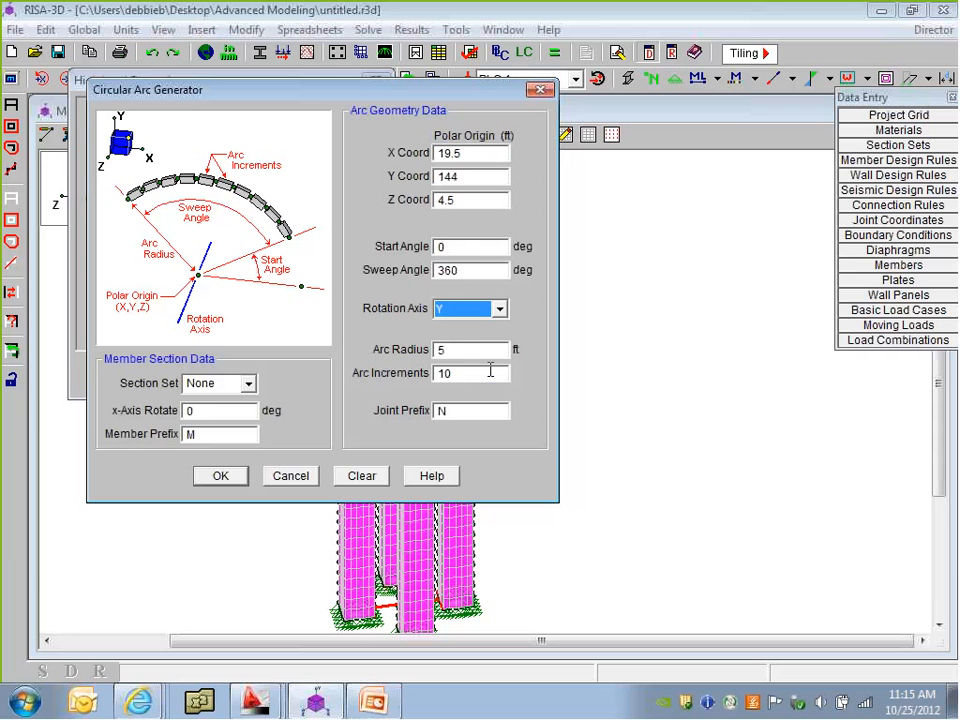
double_click(441, 349)
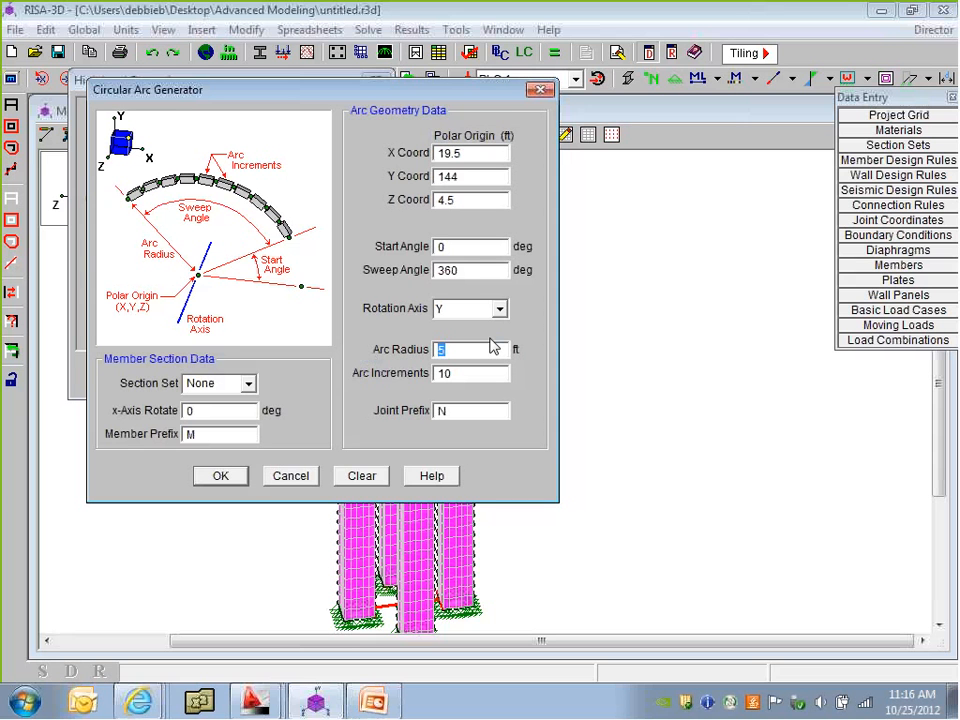
type("20.0125")
key("Tab")
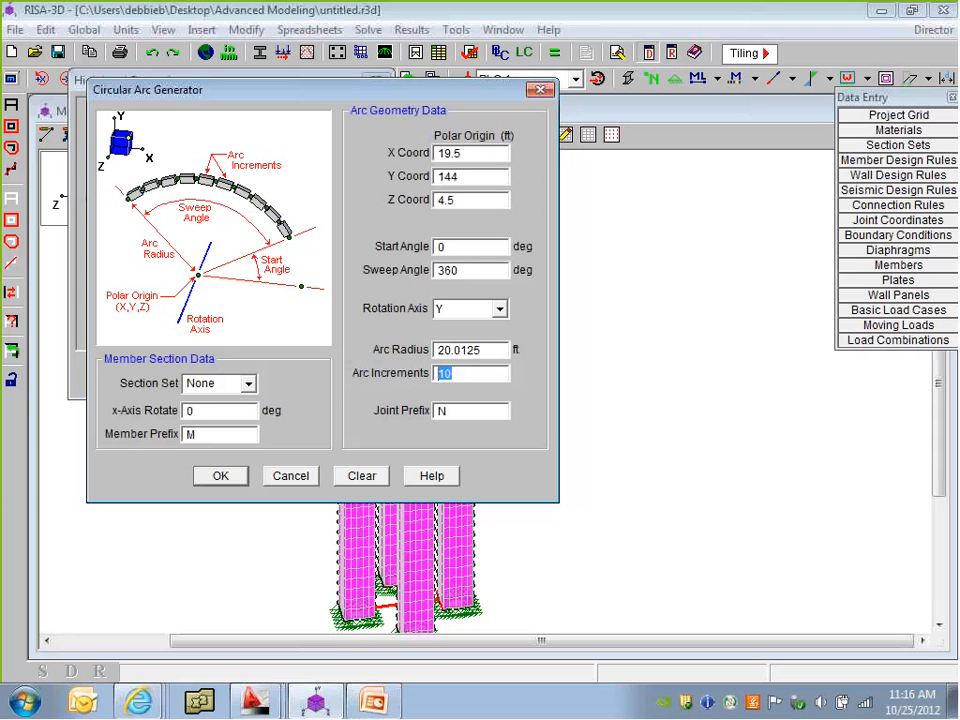
type("180")
left_click_drag(462, 374, 413, 376)
Assign the Tower Ring section set to the arc members and generate the 360-degree ring
left_click(248, 384)
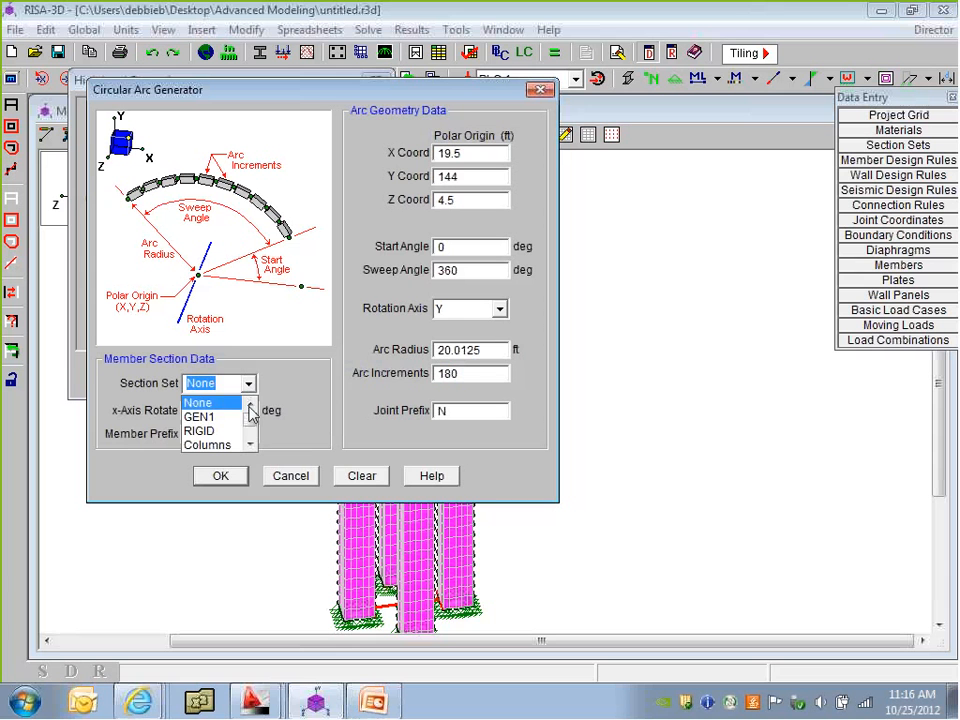
left_click_drag(250, 414, 253, 430)
left_click(212, 402)
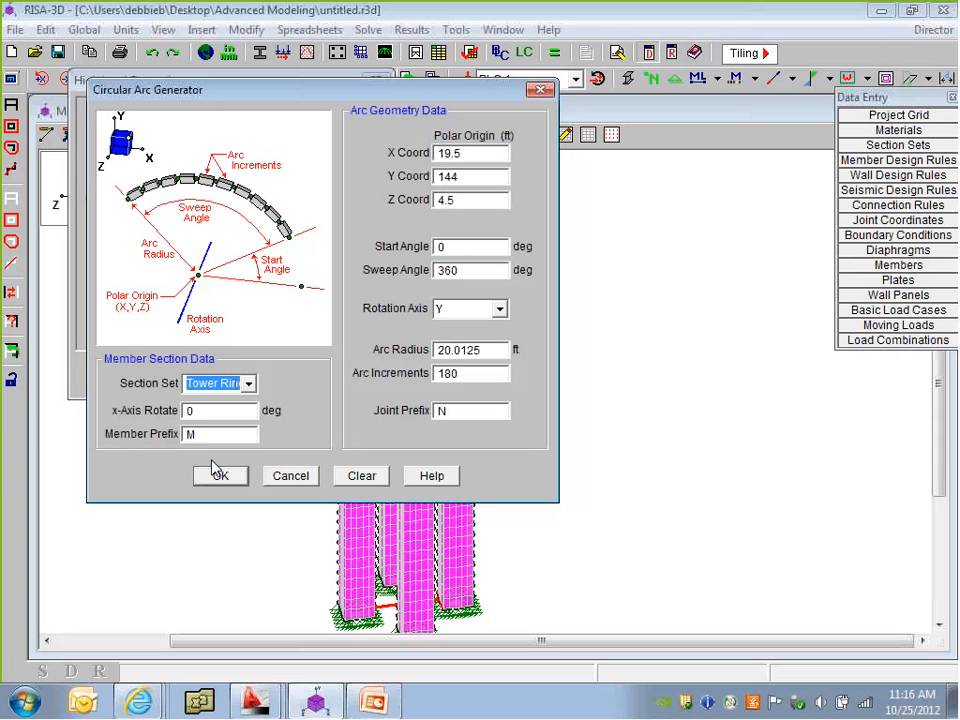
left_click(249, 384)
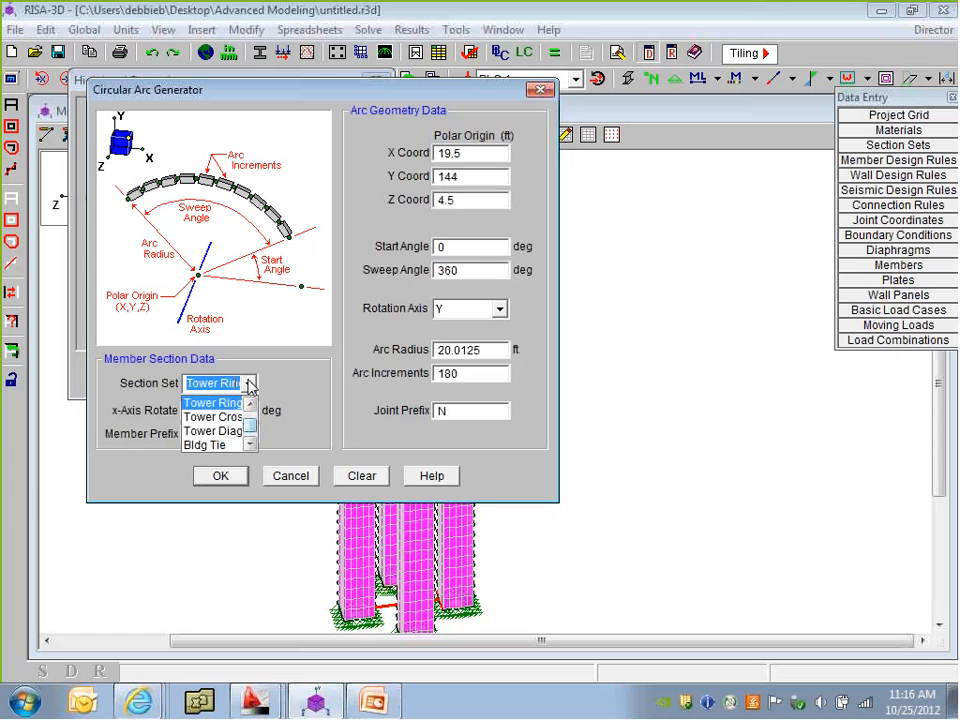
left_click(293, 382)
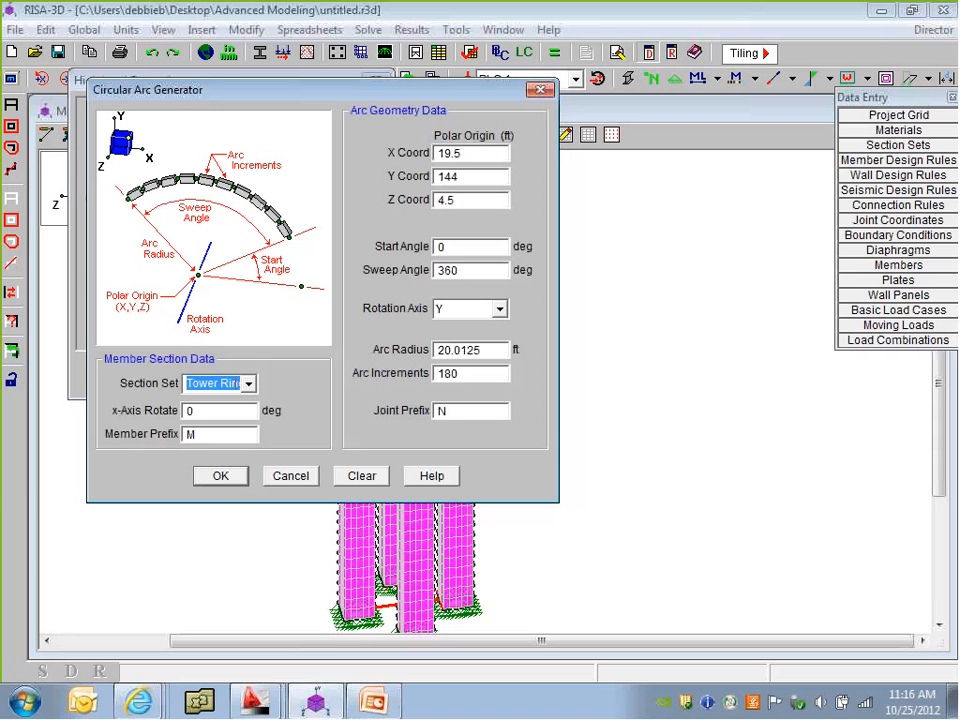
left_click(222, 476)
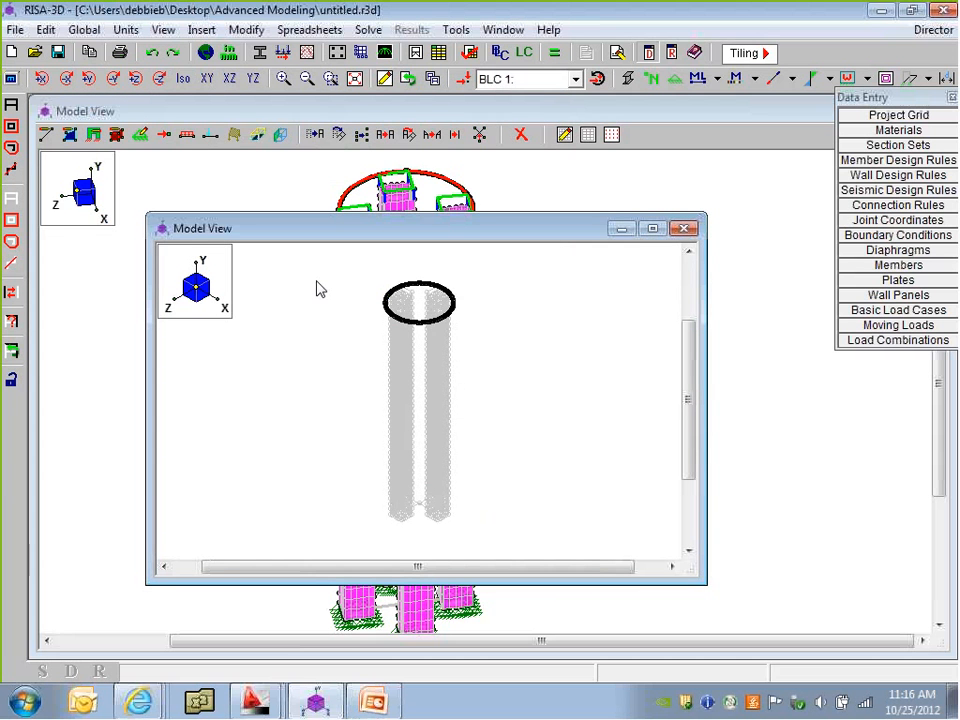
Examine how the ring's joints line up with the outer top corner of the tower in an enlarged, unrendered view
left_click(652, 231)
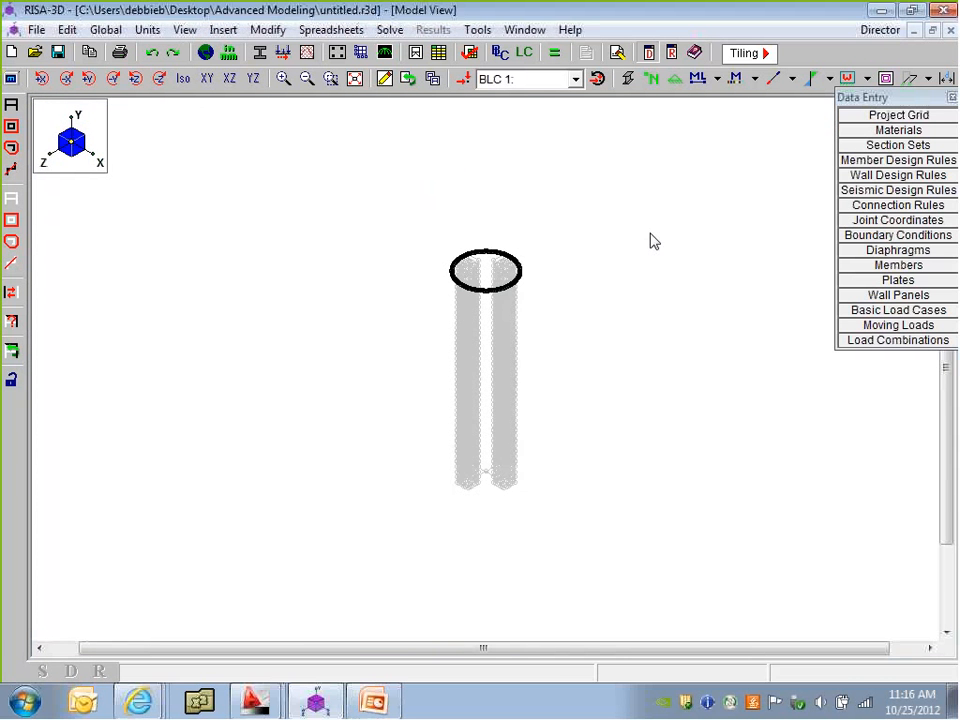
scroll(471, 279, "up", 5)
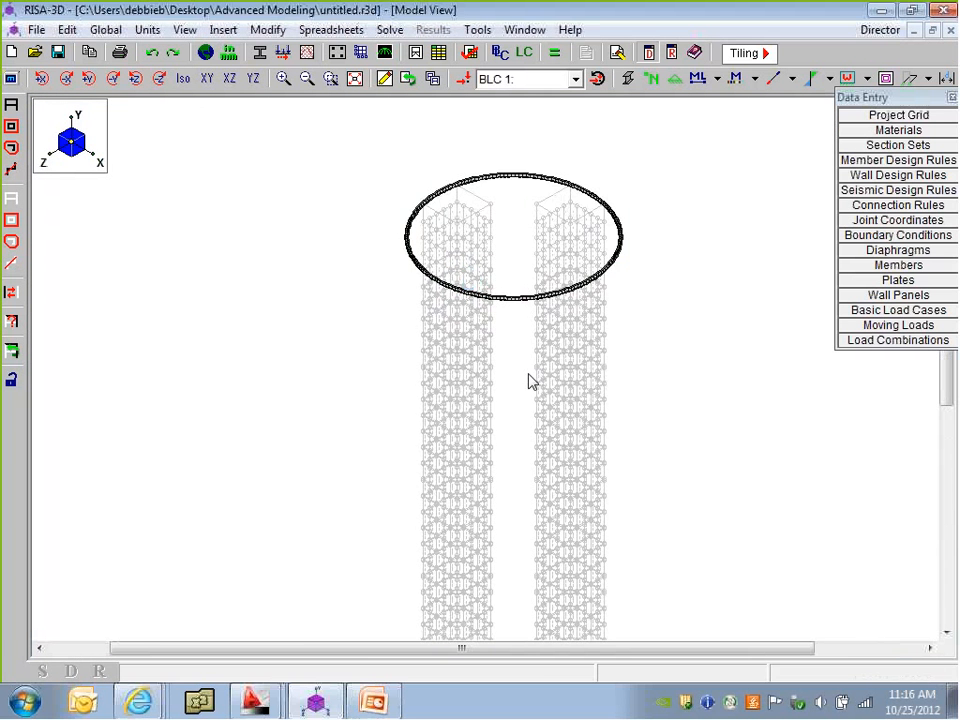
scroll(623, 353, "up", 3)
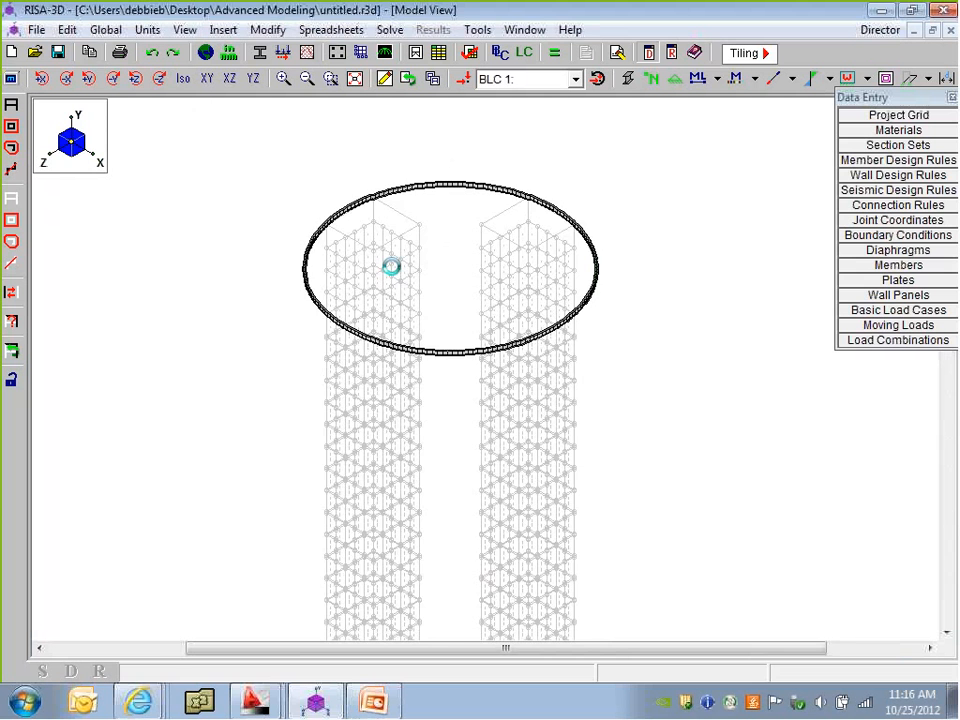
scroll(366, 209, "up", 4)
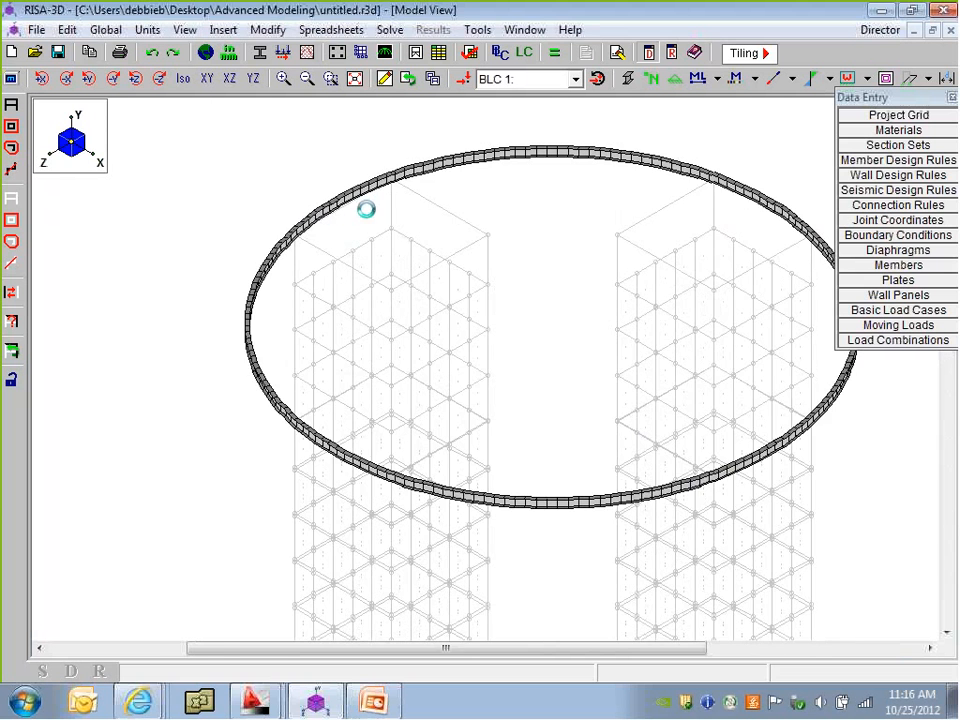
scroll(366, 209, "up", 3)
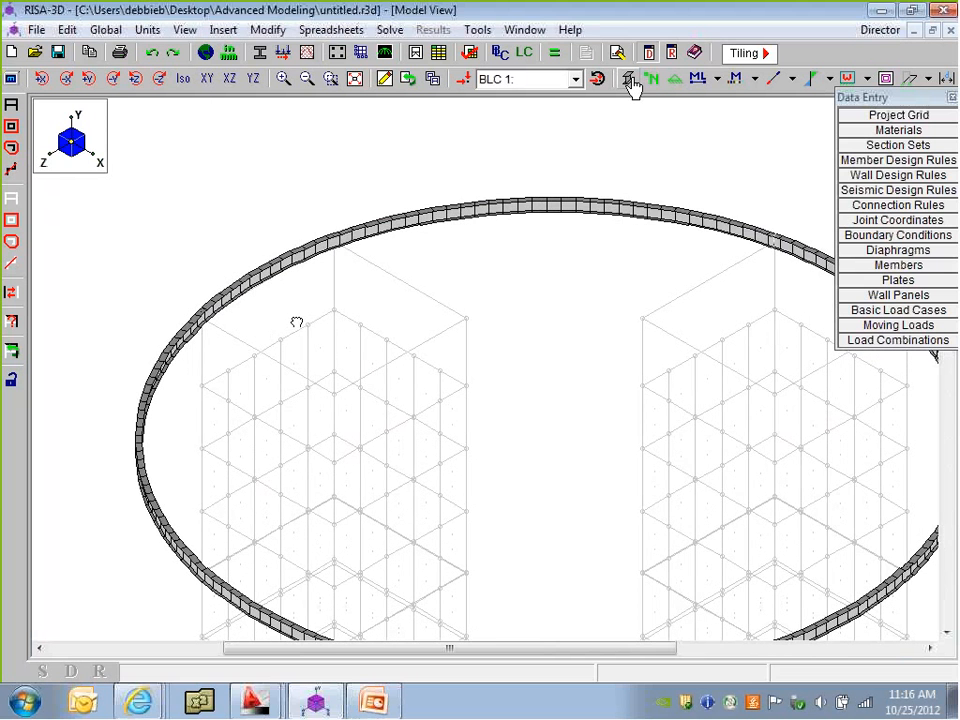
left_click(630, 80)
scroll(317, 223, "up", 5)
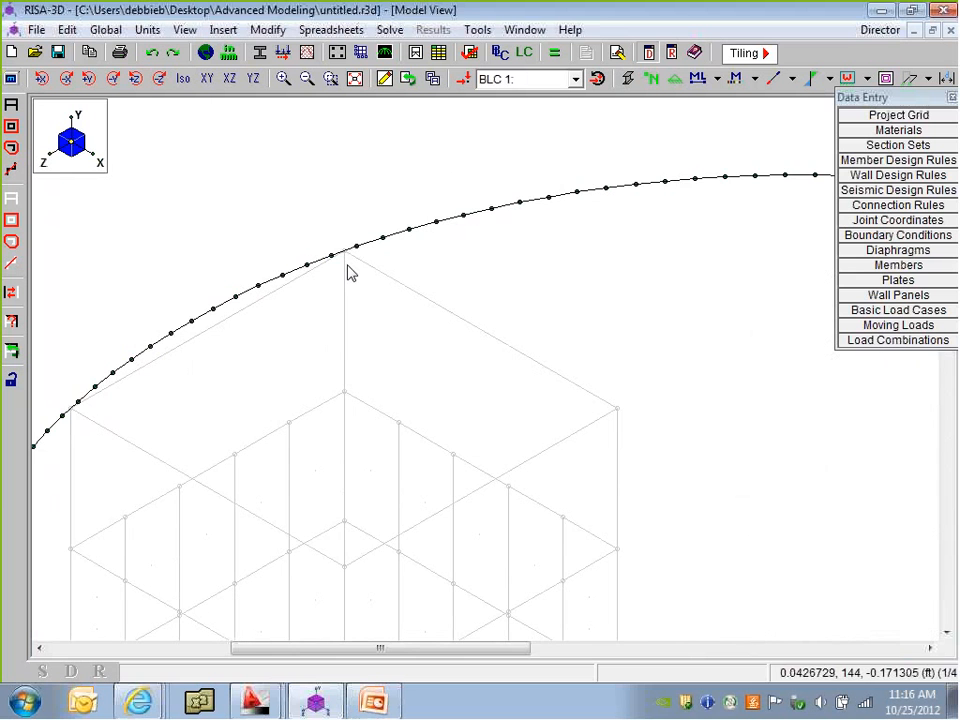
scroll(355, 273, "down", 1)
scroll(361, 272, "up", 1)
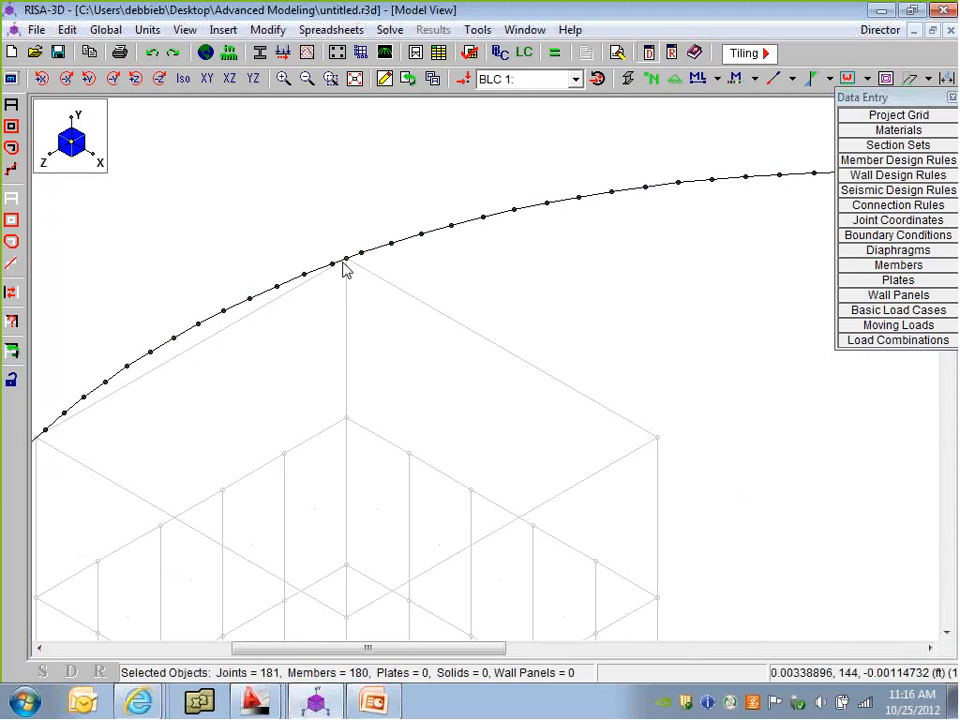
left_click(345, 260)
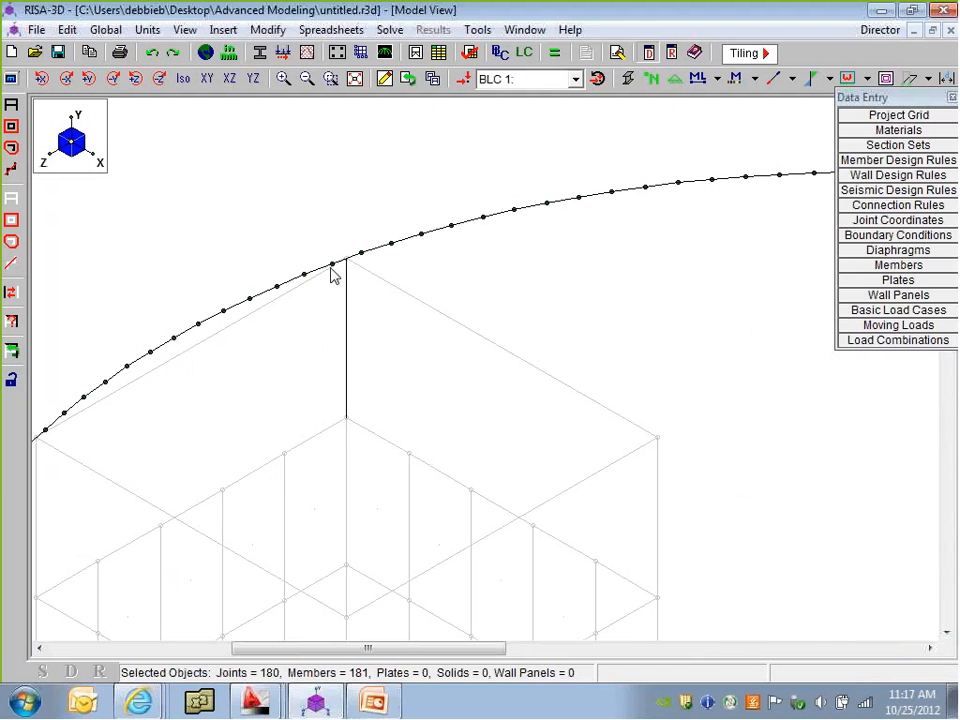
Measure the distance from the tower's outer top corner to the adjacent ring joint, then clear the measurement
scroll(354, 270, "up", 2)
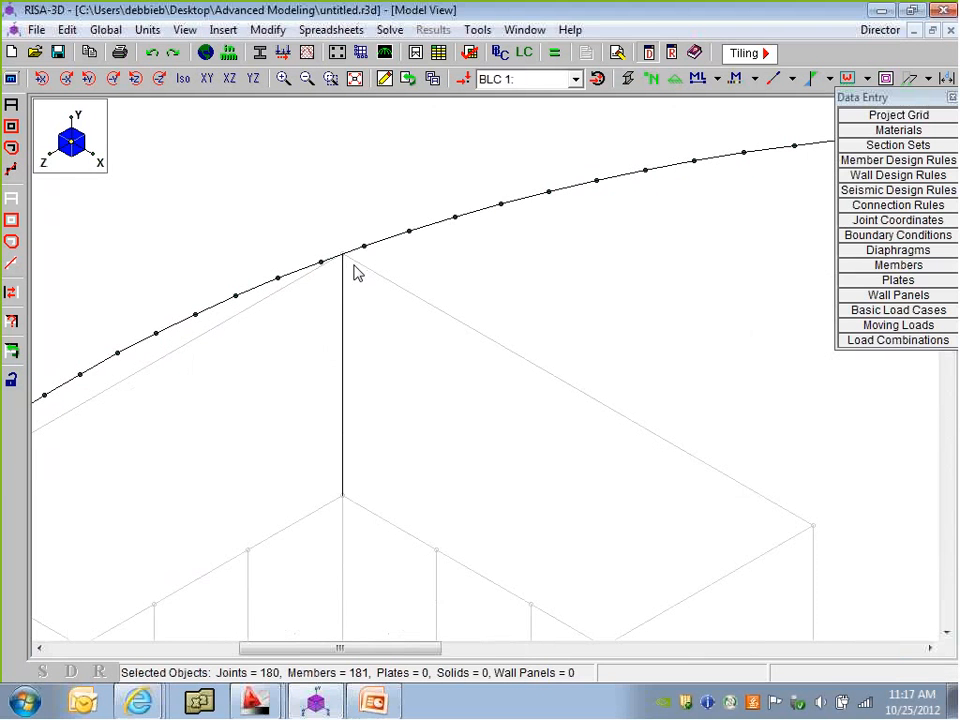
scroll(354, 274, "down", 1)
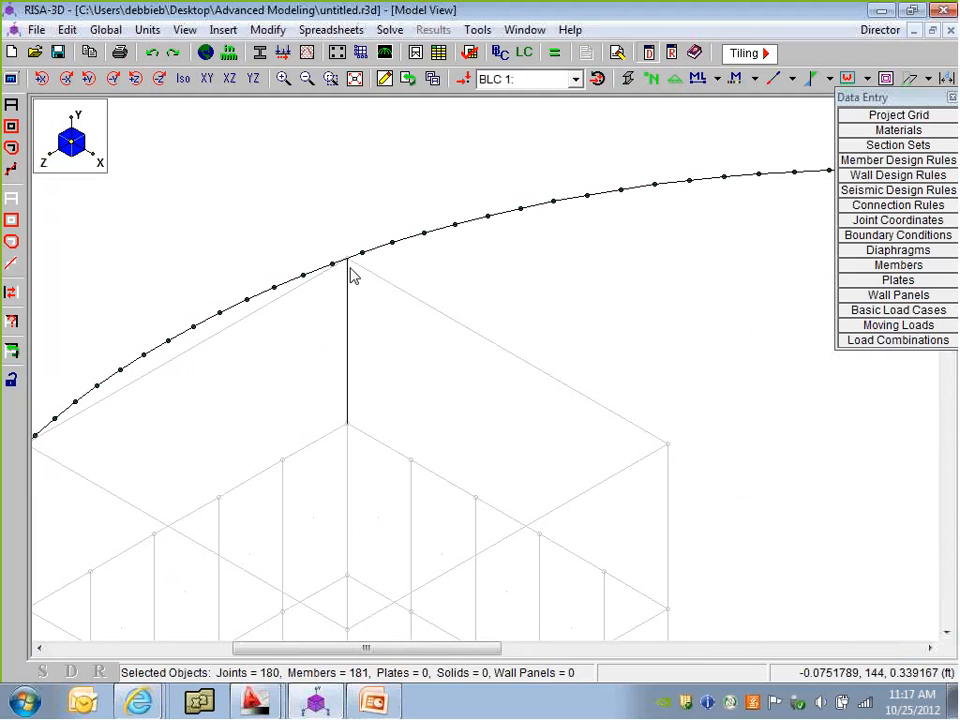
scroll(362, 255, "down", 2)
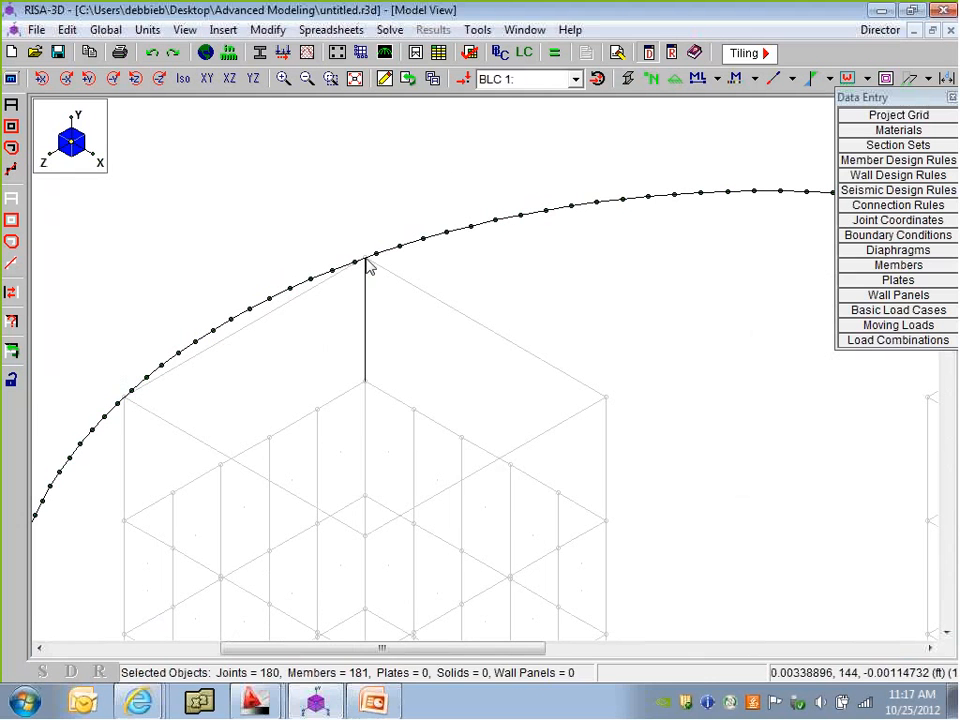
left_click(367, 258)
left_click(372, 254)
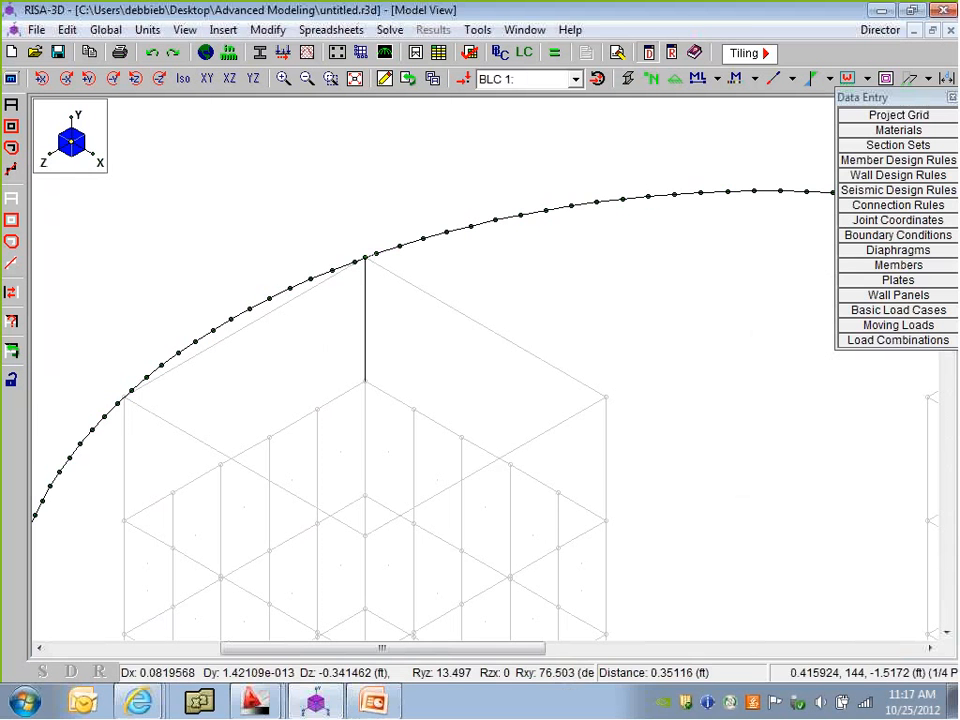
key("Escape")
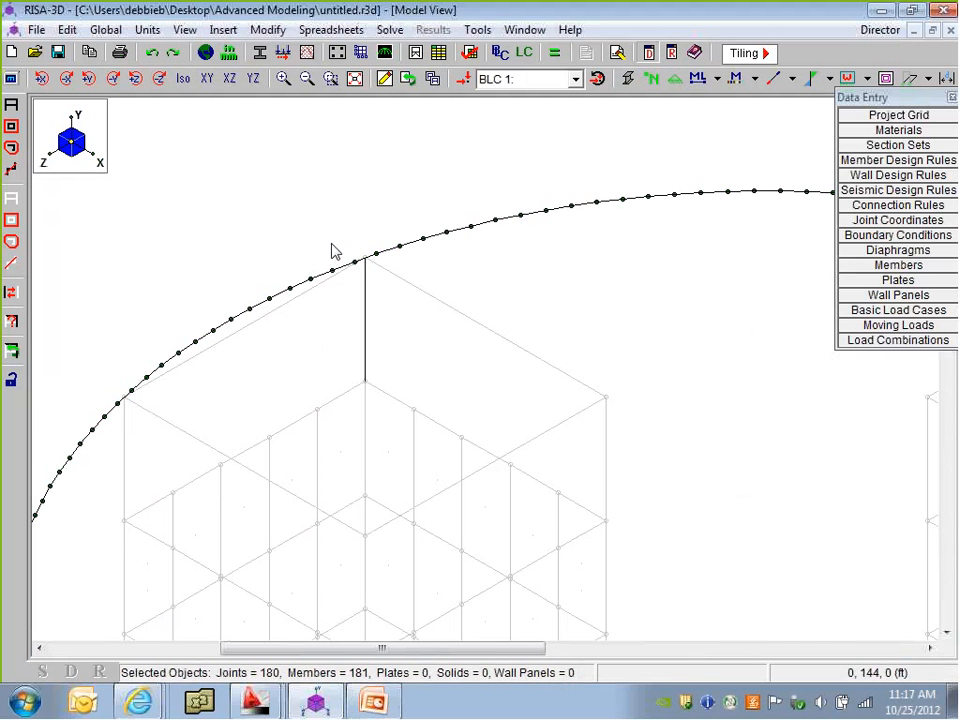
Display the drawing and editing tools and drop the shaft's corner column from the selection, keeping the ring selected
scroll(313, 326, "down", 2)
scroll(313, 326, "down", 3)
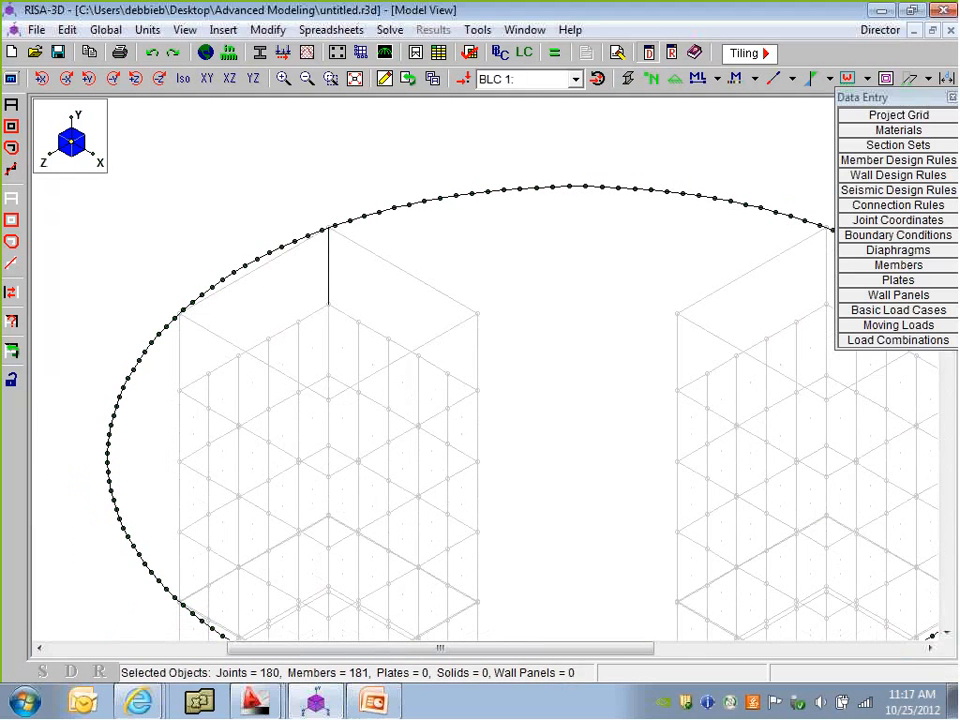
left_click(384, 78)
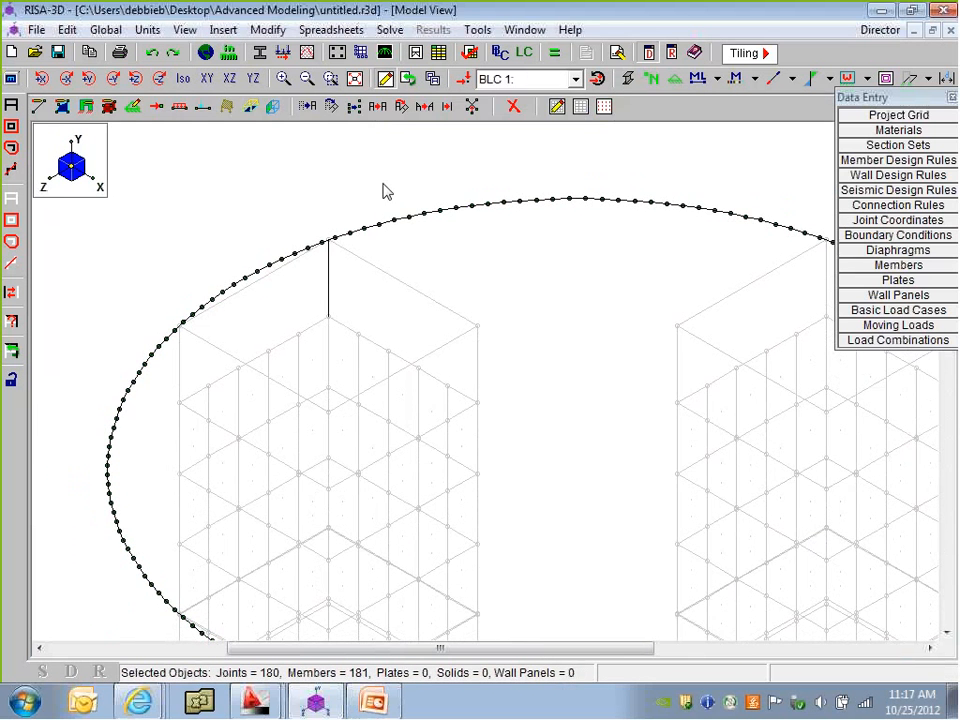
left_click(384, 79)
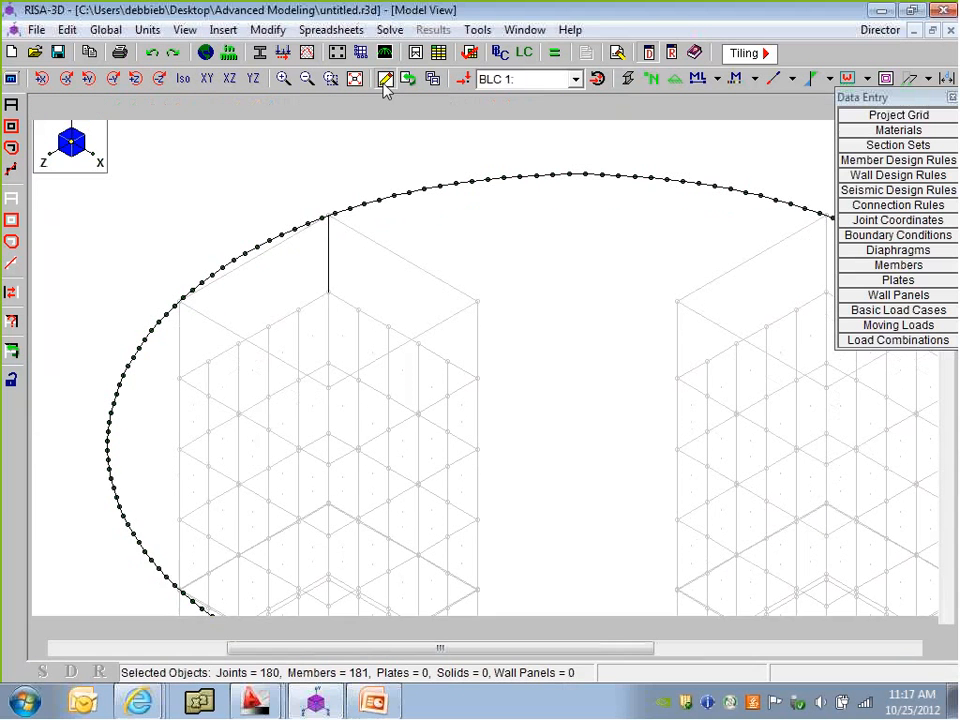
left_click(385, 82)
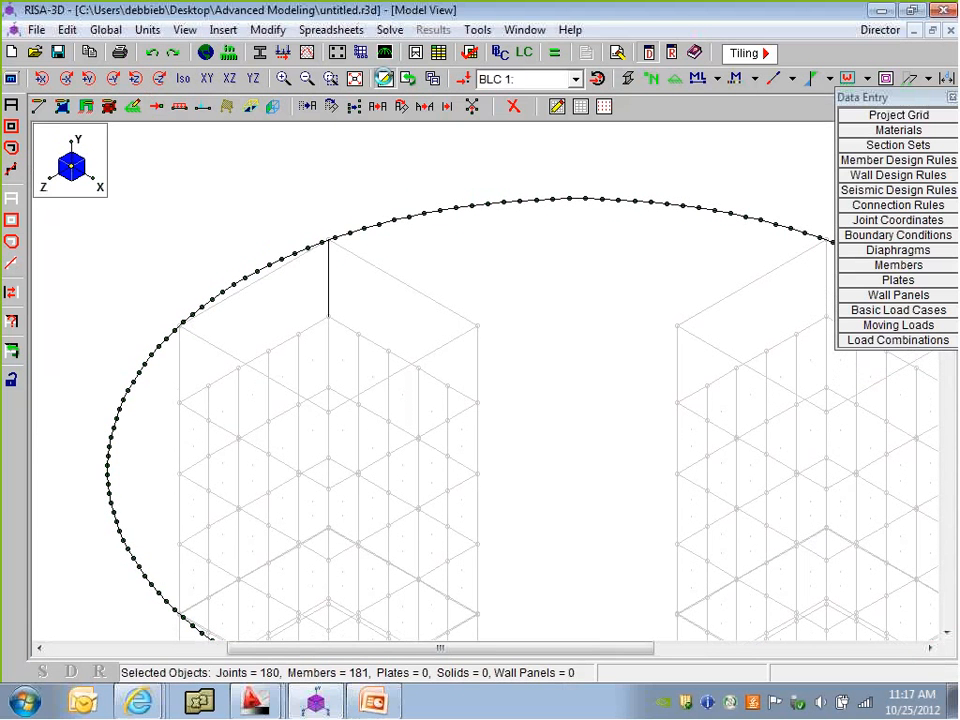
left_click(388, 80)
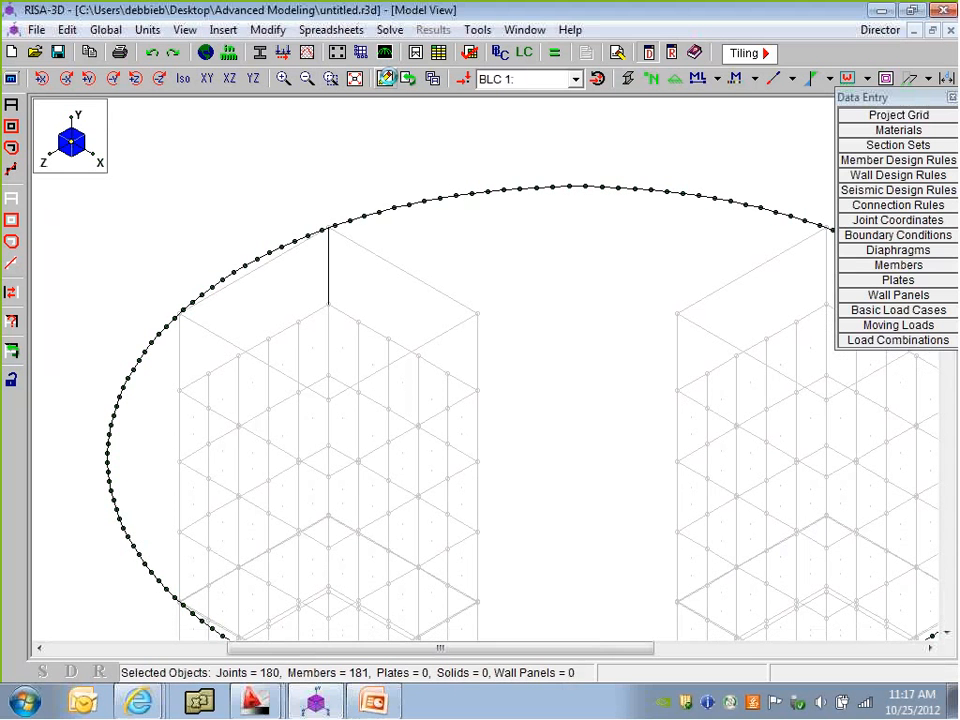
left_click(387, 80)
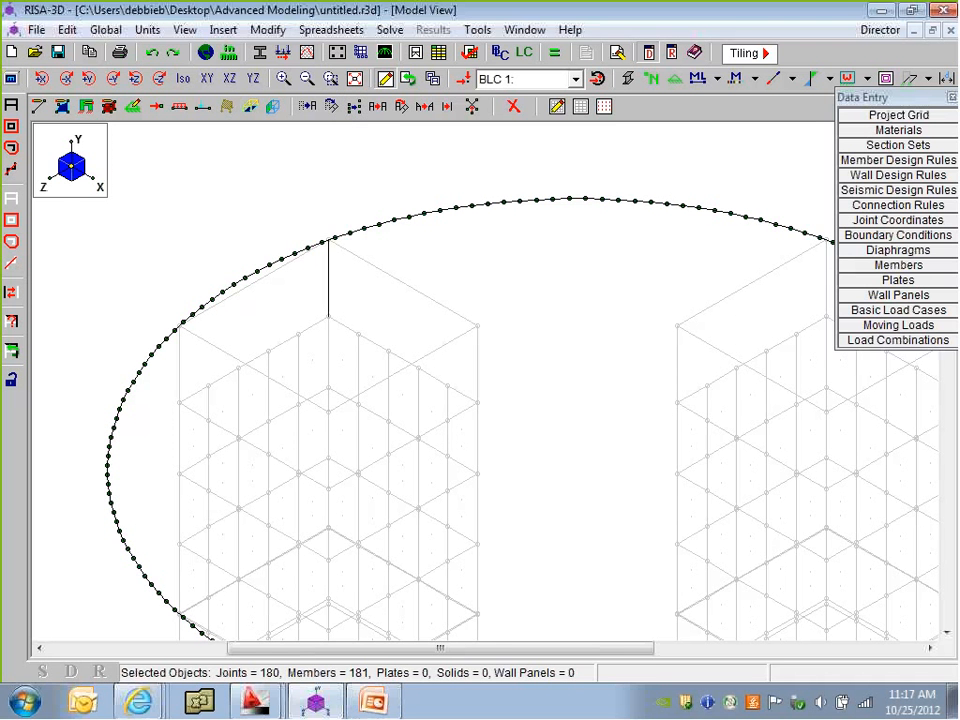
key("ctrl+z")
Start rotating the selected ring about the Y axis with a rotate angle of 77 degrees
left_click(331, 106)
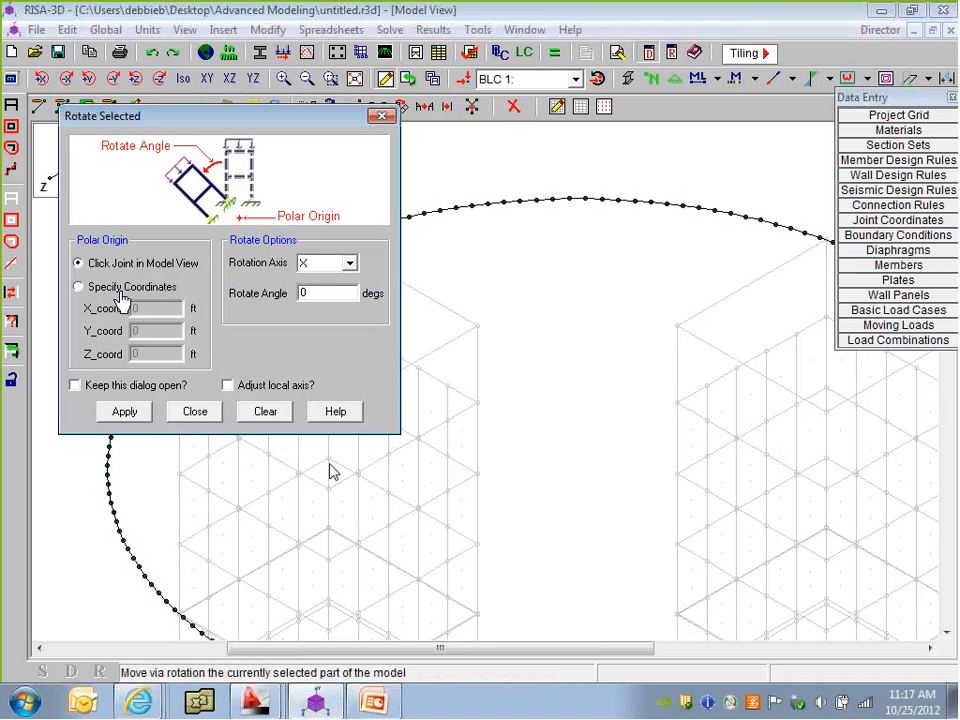
left_click(343, 265)
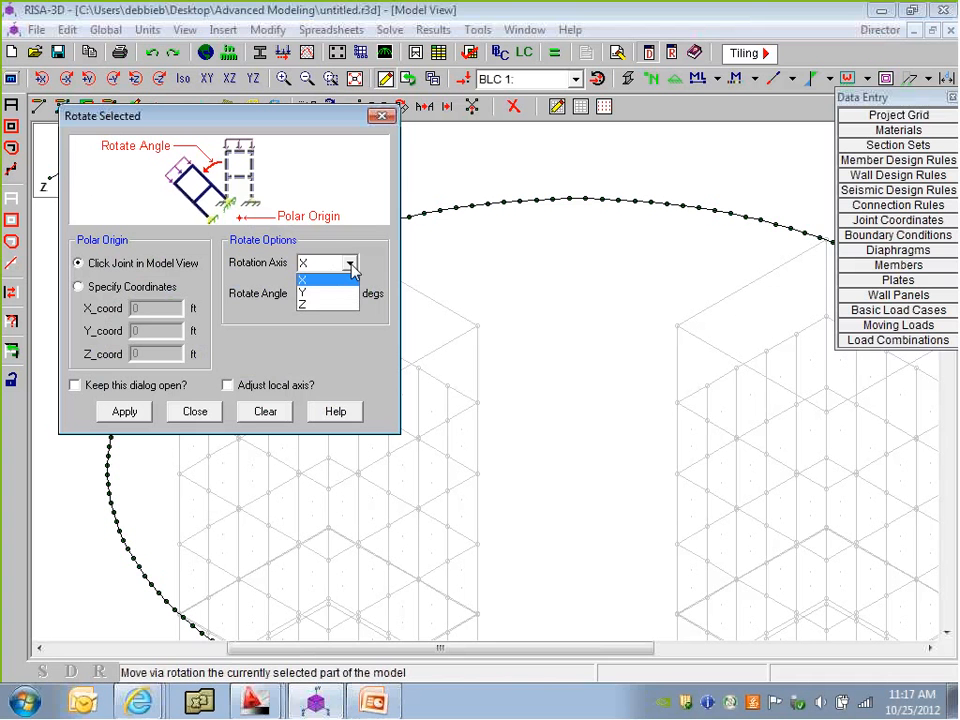
left_click(317, 294)
key("Tab")
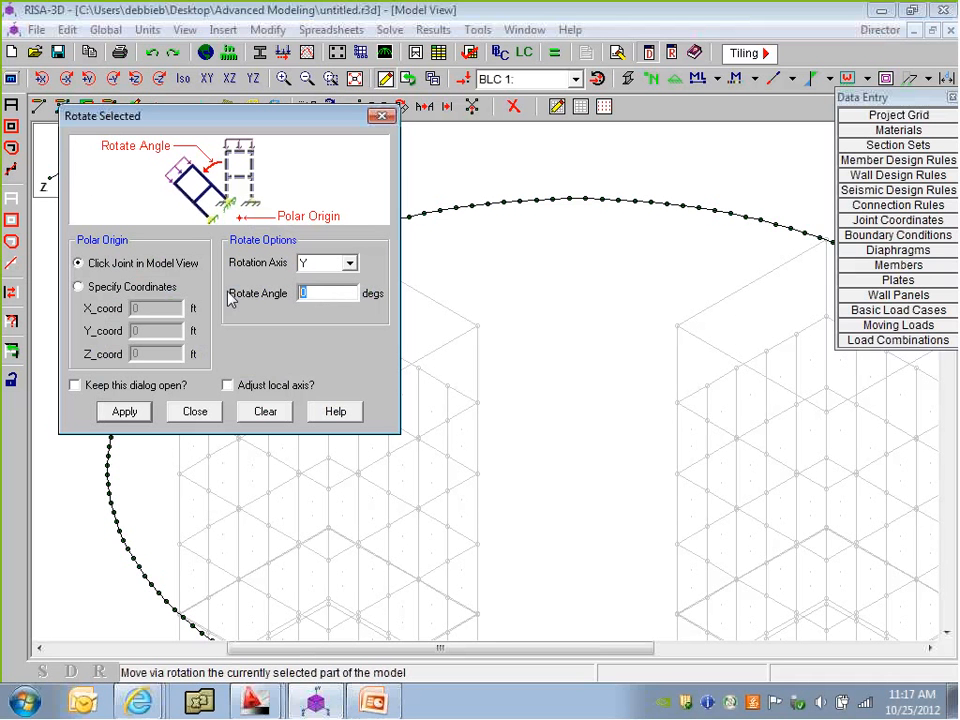
type("77")
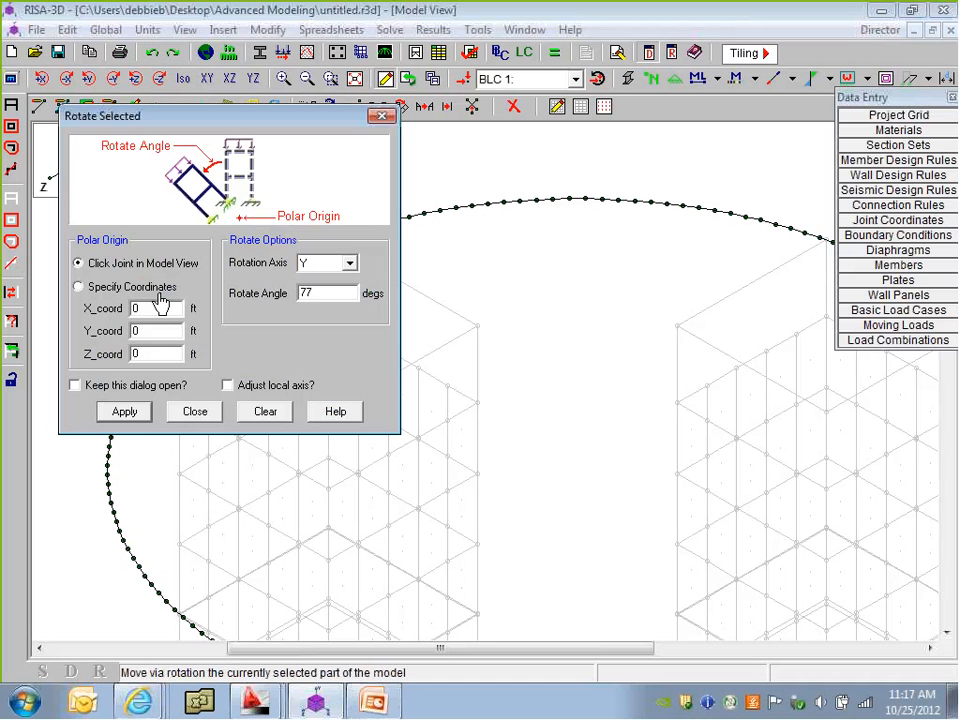
Specify the rotation's polar origin as X 19.5, Y 144 and Z 4.5 ft and apply it to the ring
left_click(150, 287)
key("Tab")
type("19.5")
key("Tab")
type("144")
left_click(147, 355)
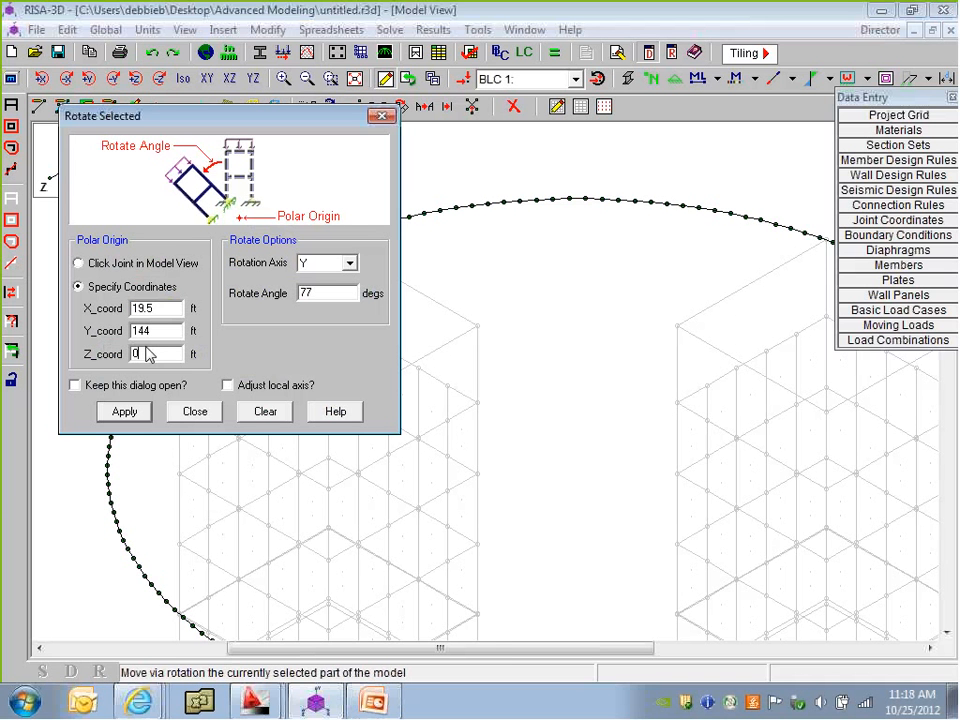
type("4.5")
left_click(124, 412)
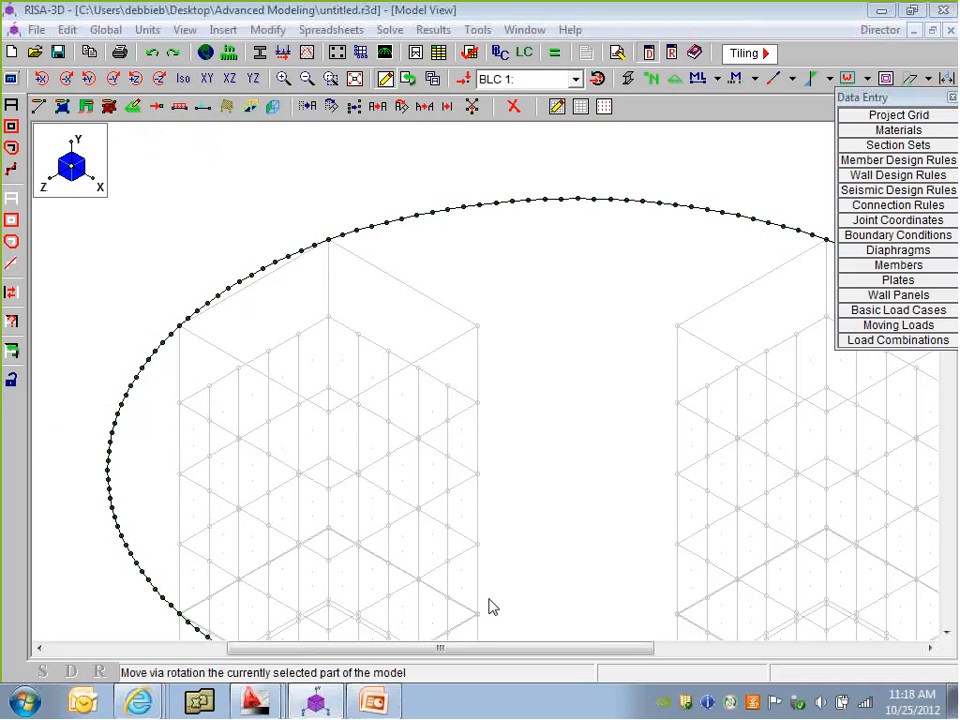
Examine how the rotated ring's joints line up with the outer top corners of the four shafts
scroll(358, 246, "up", 5)
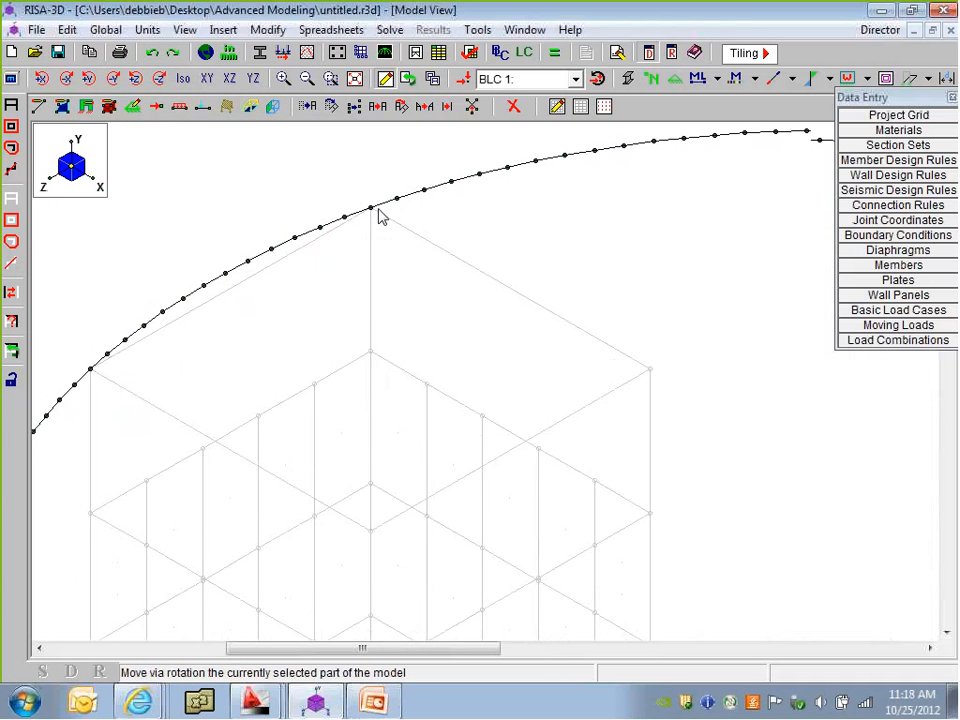
scroll(107, 246, "down", 6)
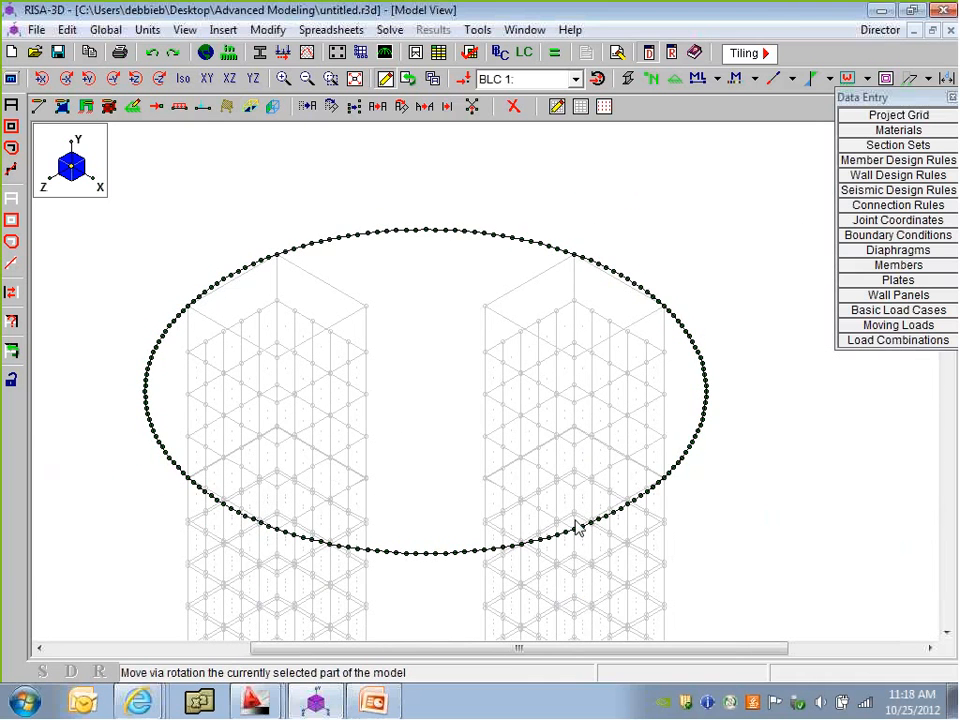
mouse_move(575, 475)
middle_mouse_down("ctrl")
mouse_move(575, 422)
mouse_move(553, 452)
mouse_move(552, 503)
mouse_move(604, 435)
mouse_move(588, 488)
middle_mouse_up("ctrl")
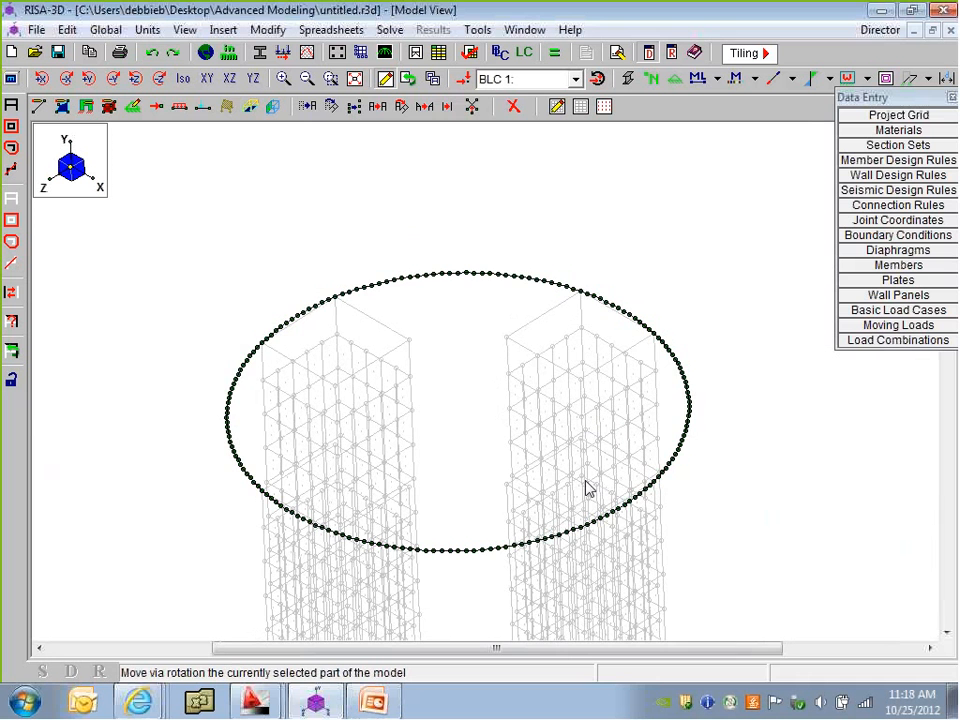
middle_click_drag(715, 538, 691, 510)
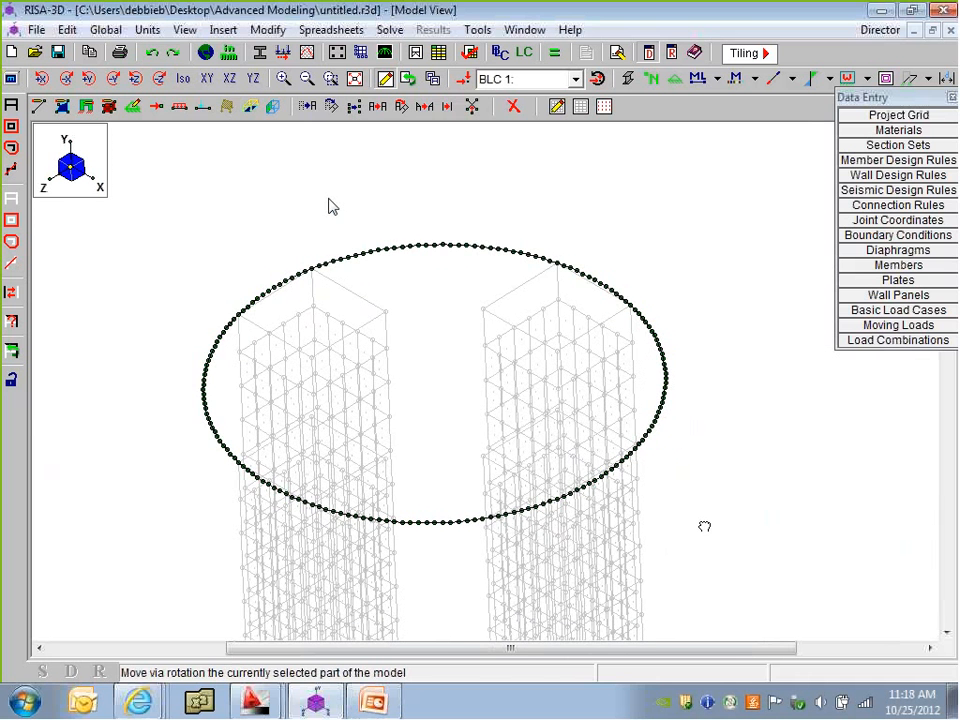
scroll(318, 276, "up", 2)
scroll(306, 253, "up", 2)
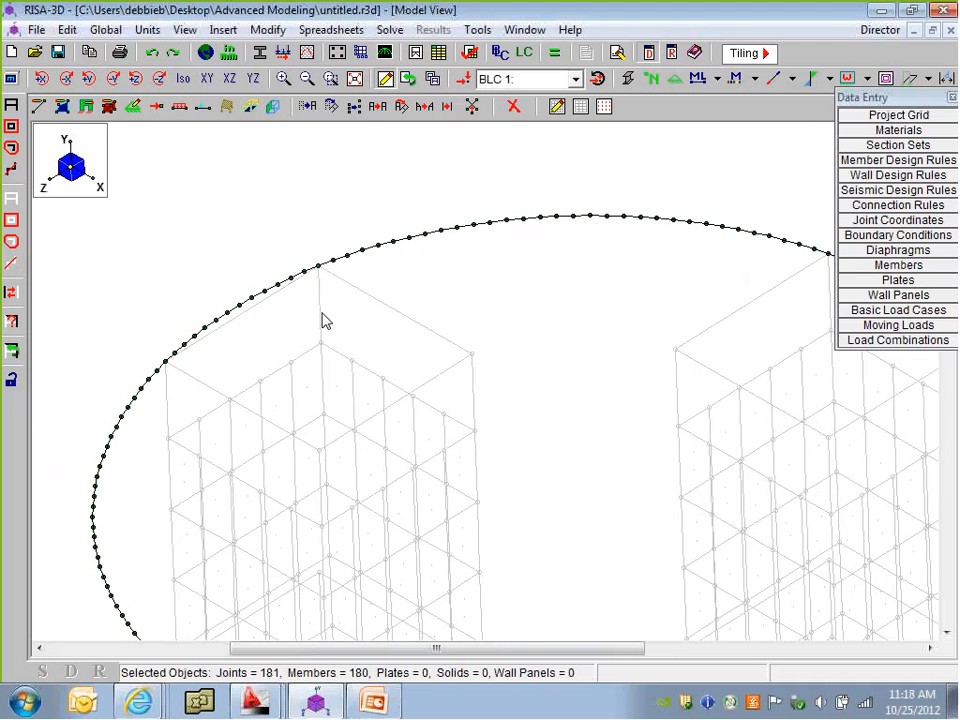
scroll(266, 307, "down", 1)
scroll(266, 313, "down", 2)
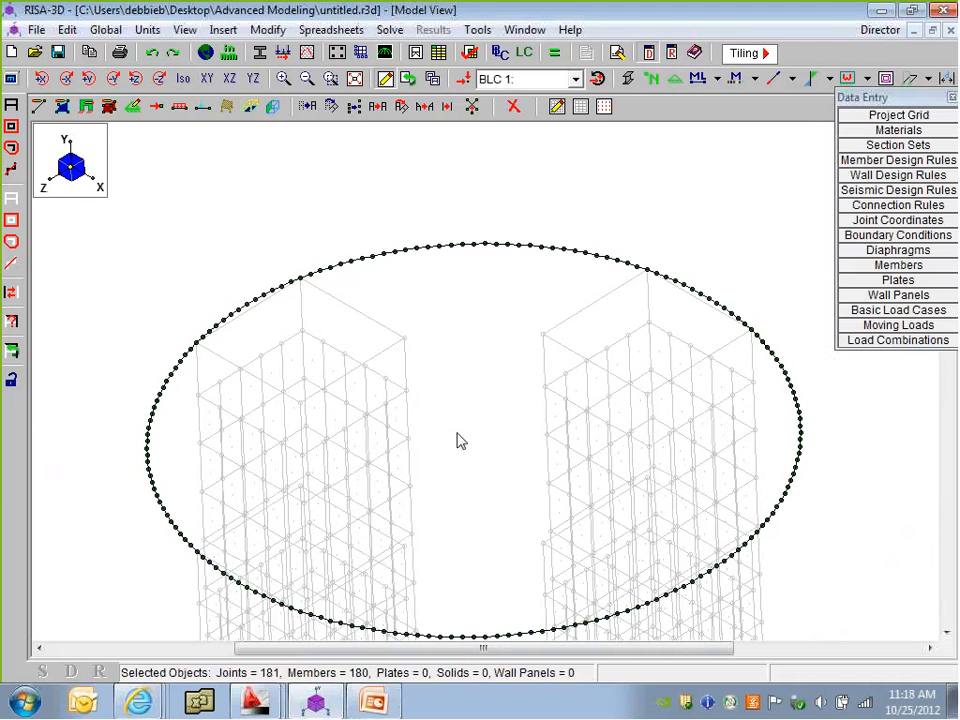
scroll(456, 438, "down", 1)
middle_click_drag(456, 438, 454, 414)
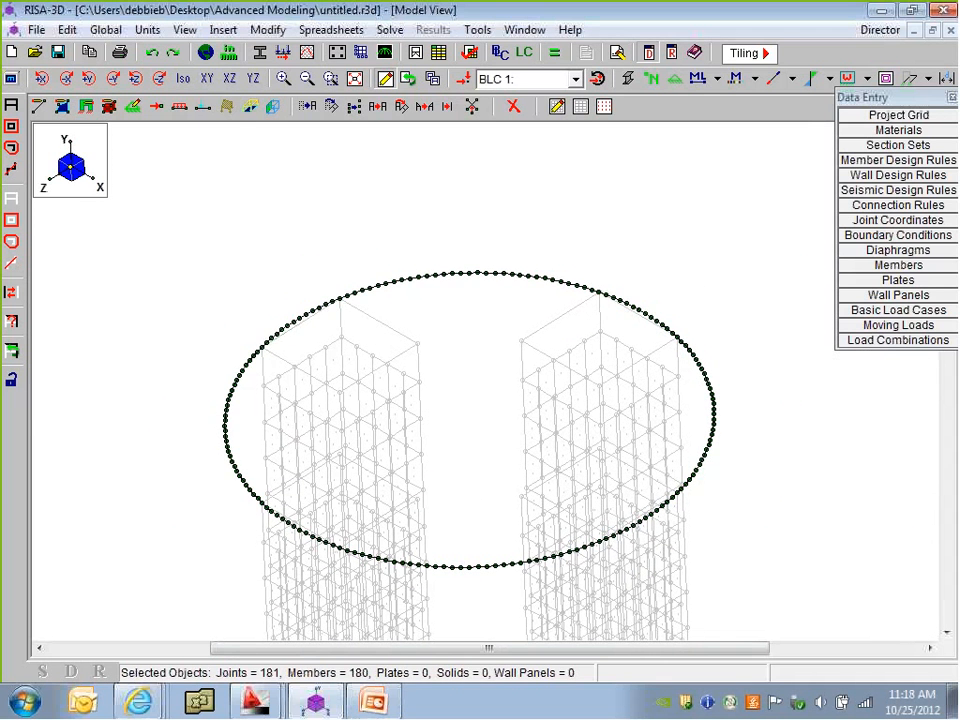
Box-select the top-level beams of all four shafts together with the ring in the XY view and return to isometric
left_click(205, 79)
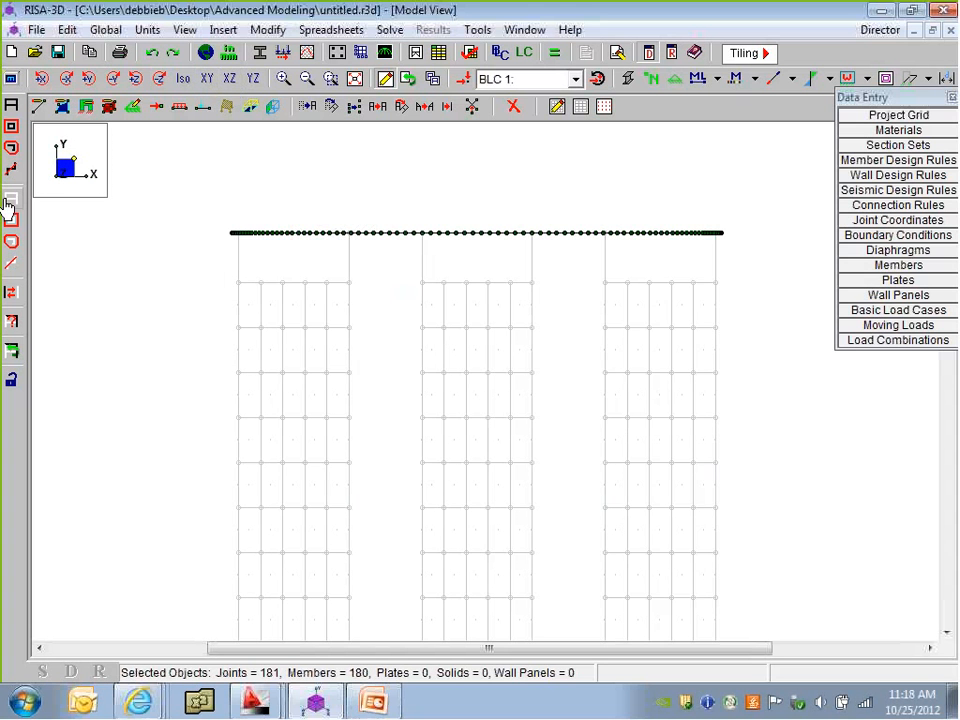
left_click(11, 126)
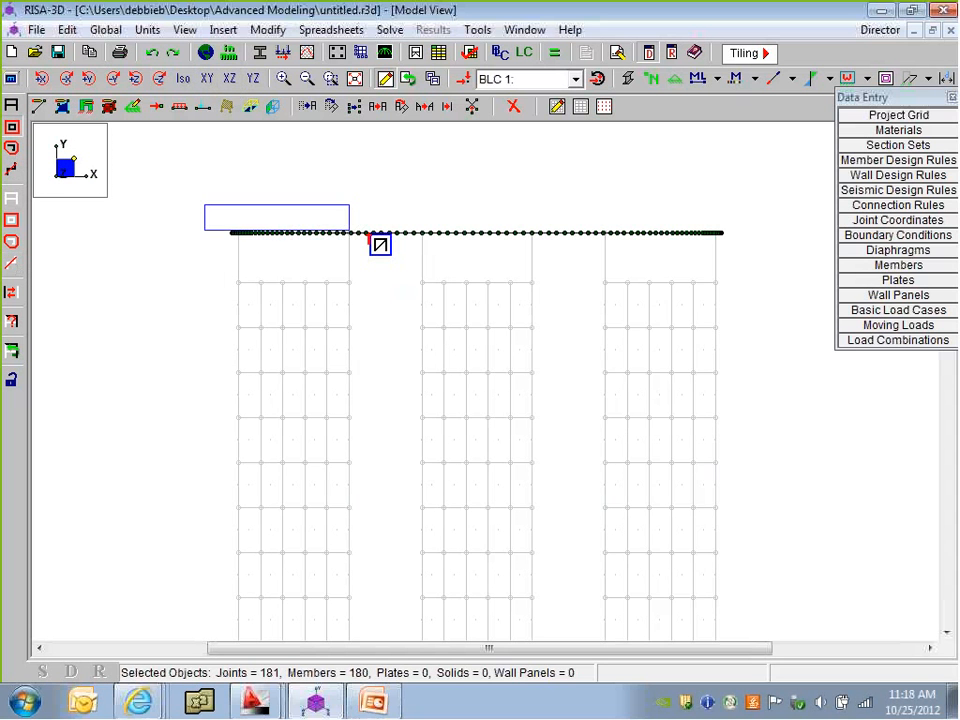
left_click_drag(372, 235, 752, 254)
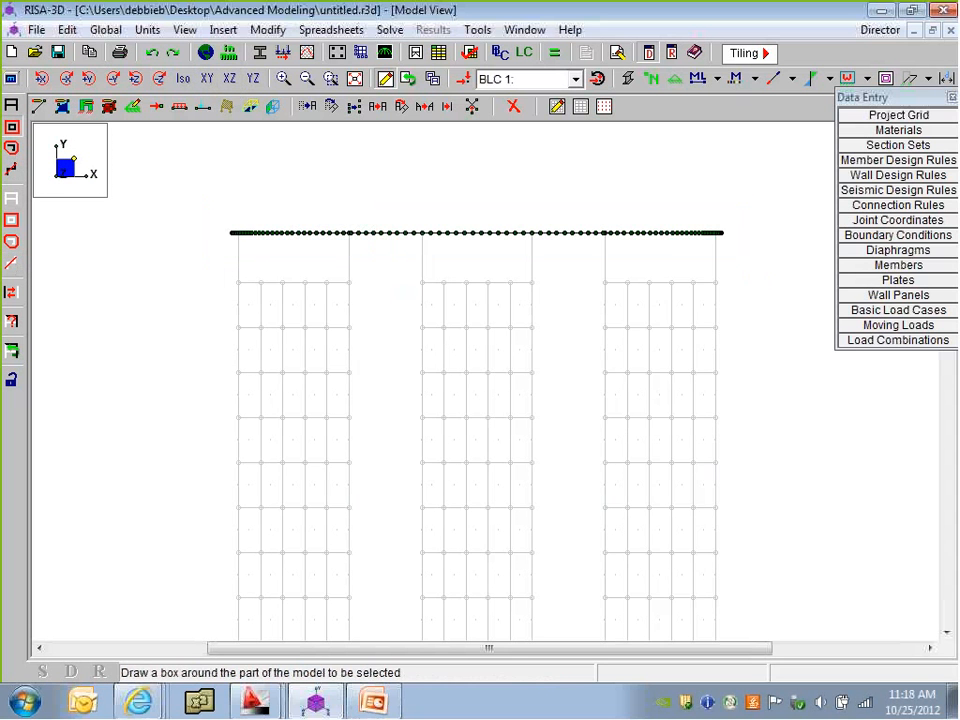
left_click(197, 86)
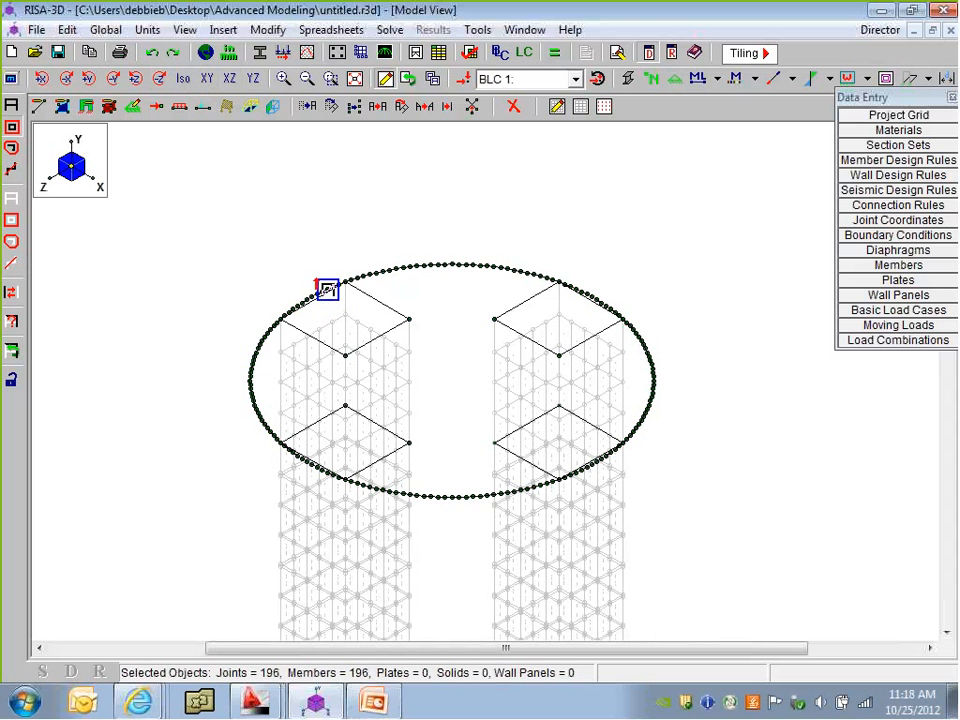
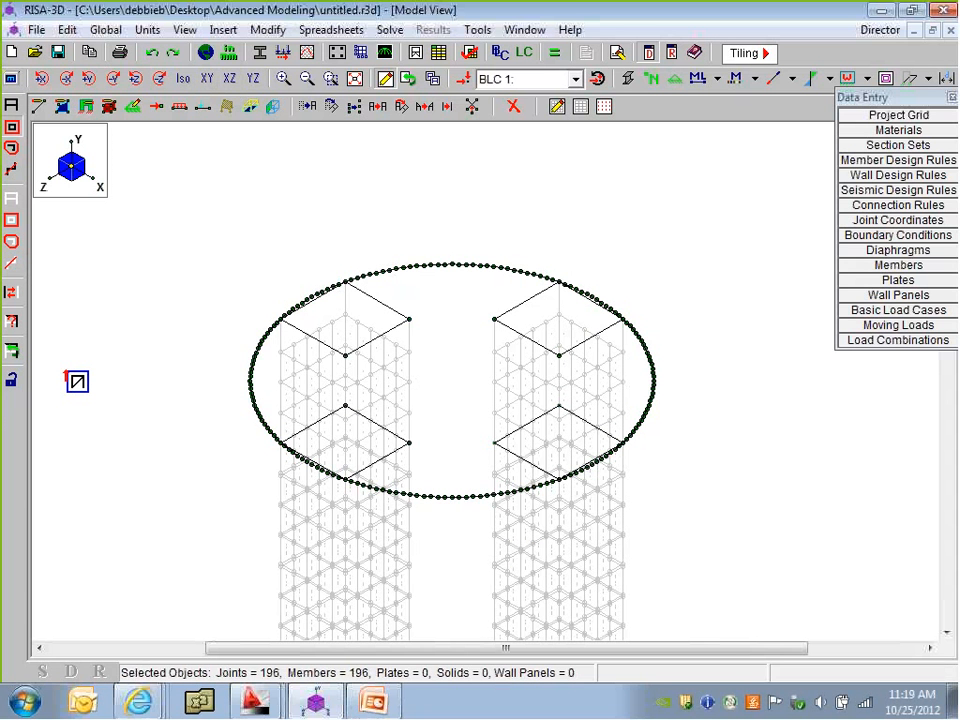
Lock the unselected parts to view only the ring and top beams from several angles, and unlock them again
left_click(11, 379)
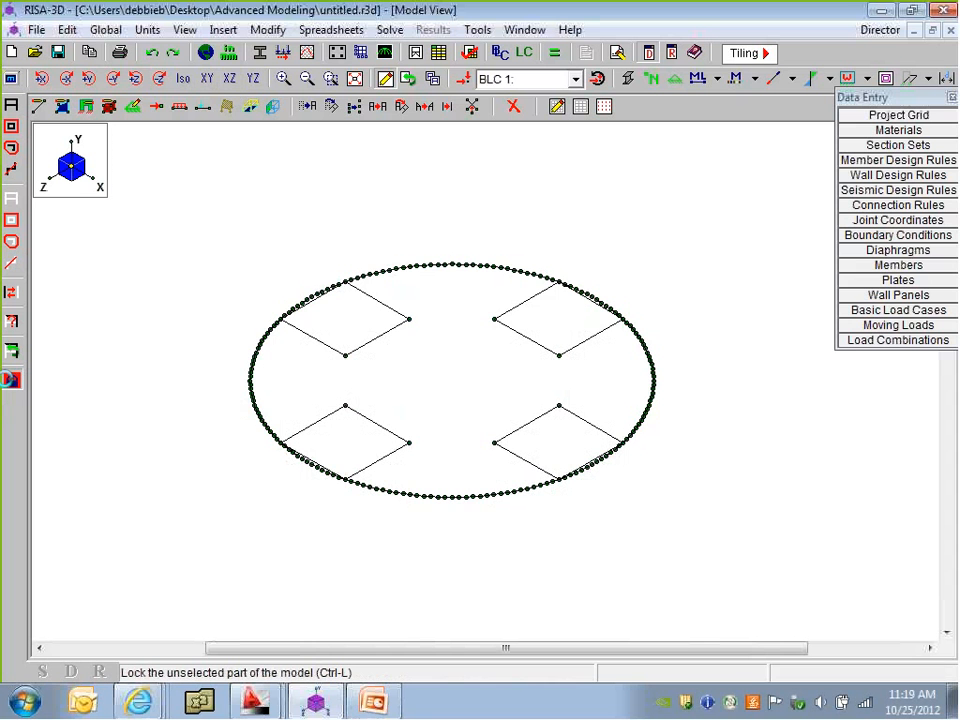
scroll(343, 434, "down", 3)
middle_click_drag(514, 478, 518, 399)
left_click(10, 382)
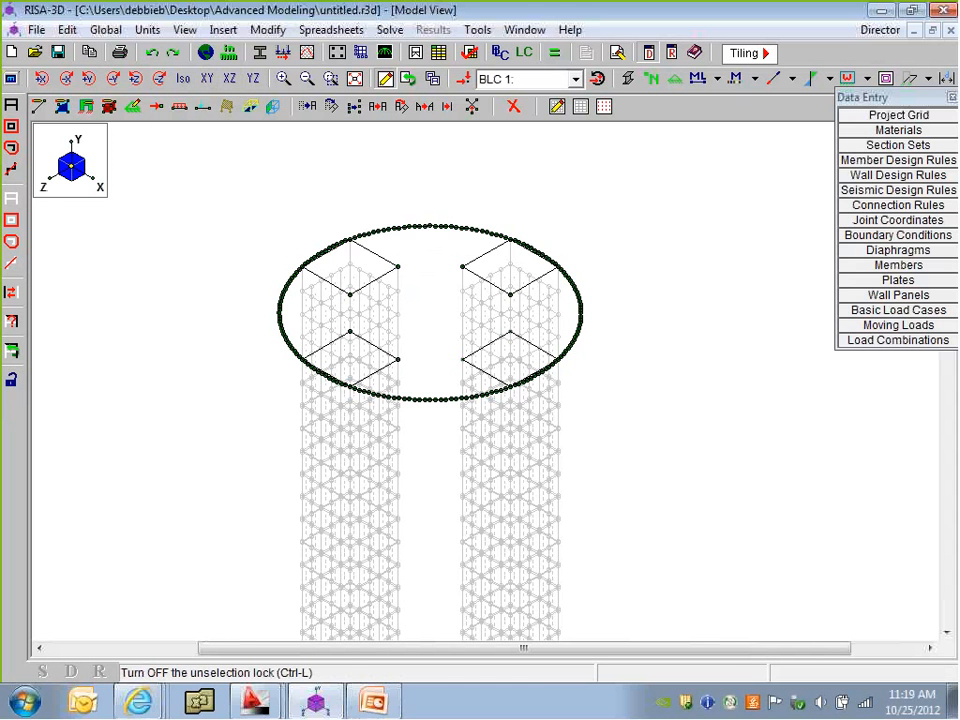
left_click(10, 382)
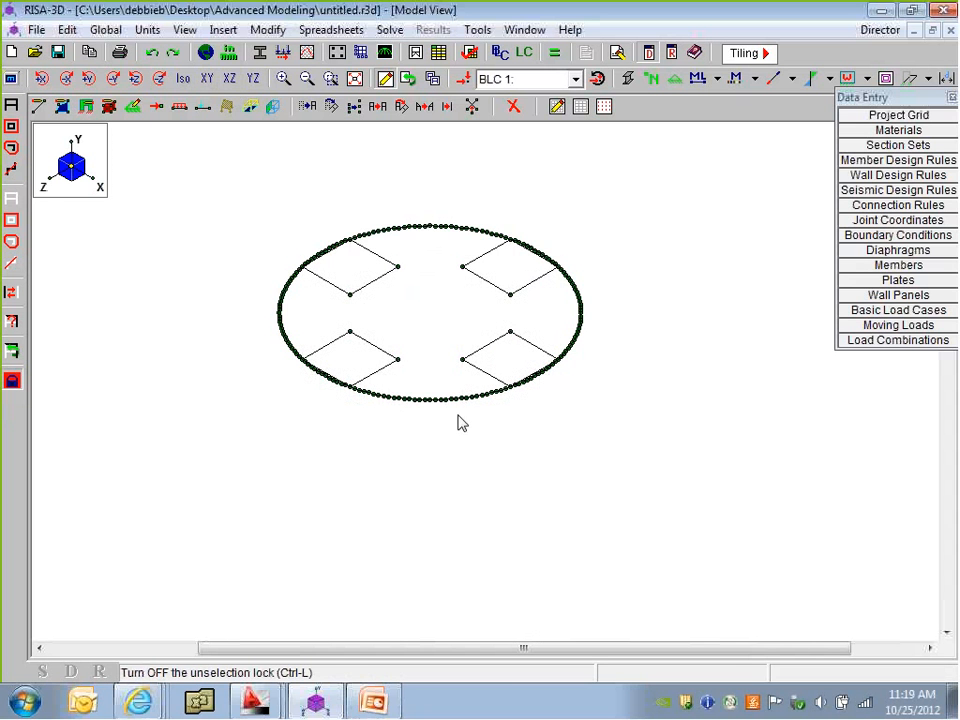
middle_click_drag(458, 415, 394, 407, "ctrl")
left_click(11, 381)
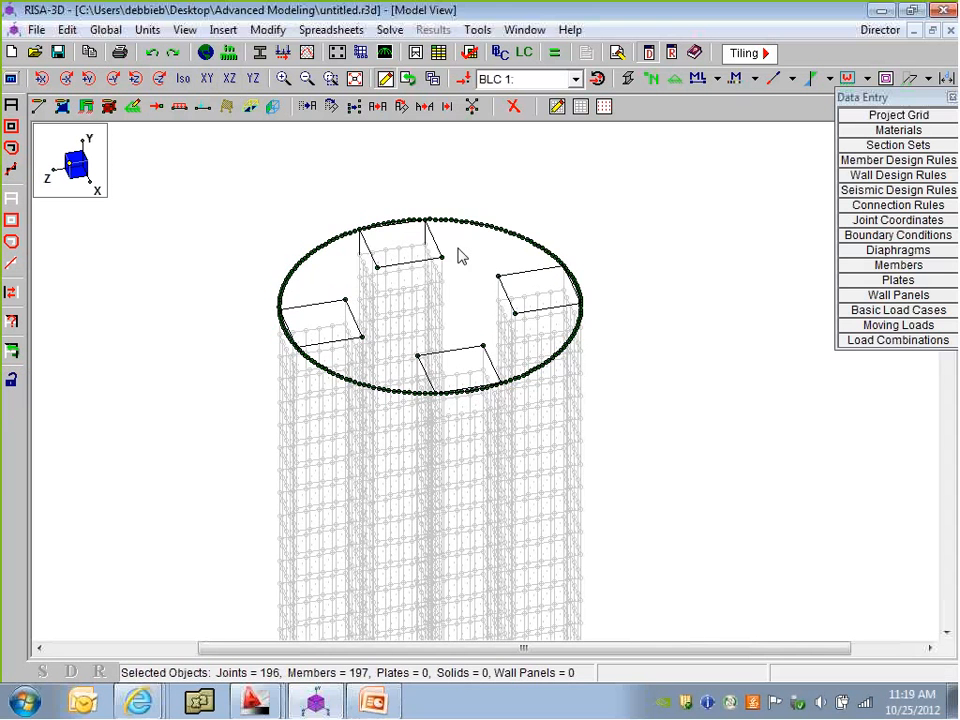
Add all columns just below the ring to the selection with a selection line in the XY view, and lock the unselected parts
scroll(300, 320, "up", 3)
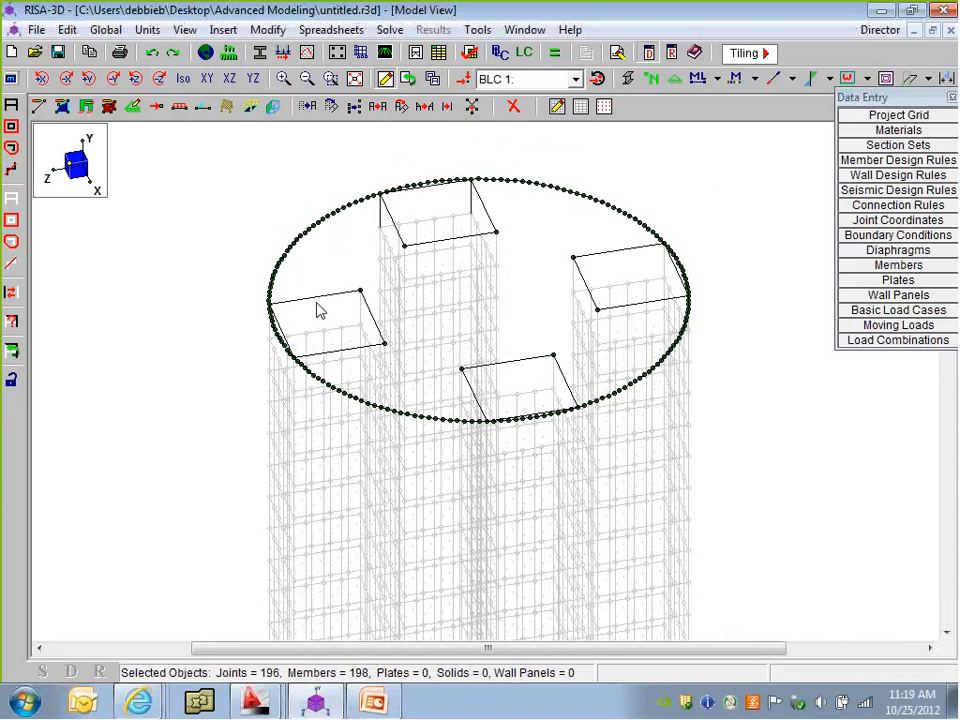
left_click(207, 78)
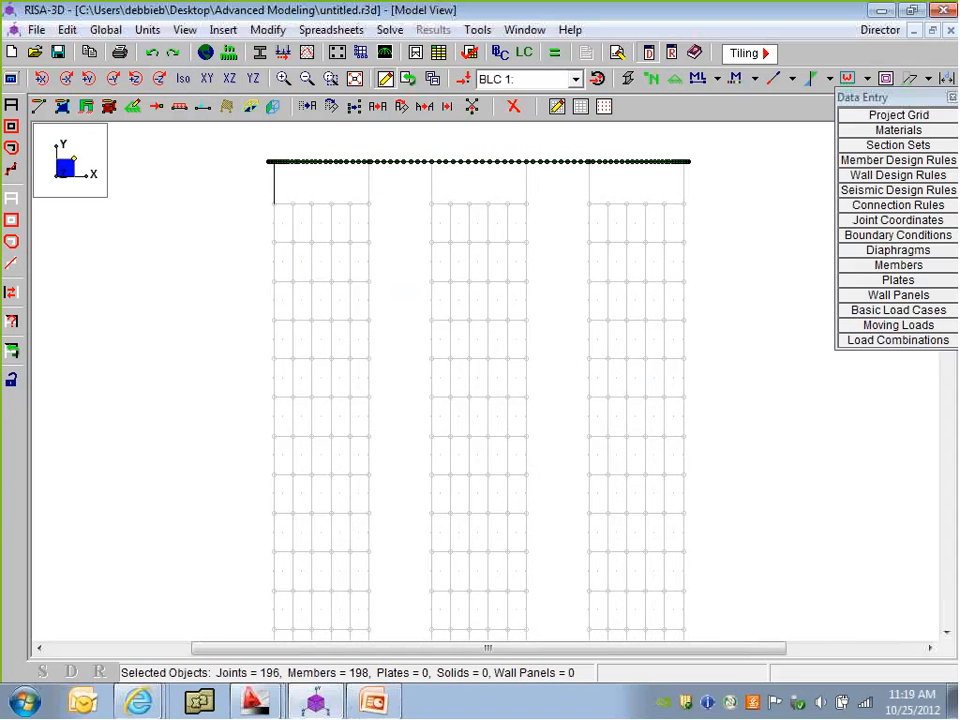
left_click(11, 170)
left_click_drag(201, 176, 680, 190)
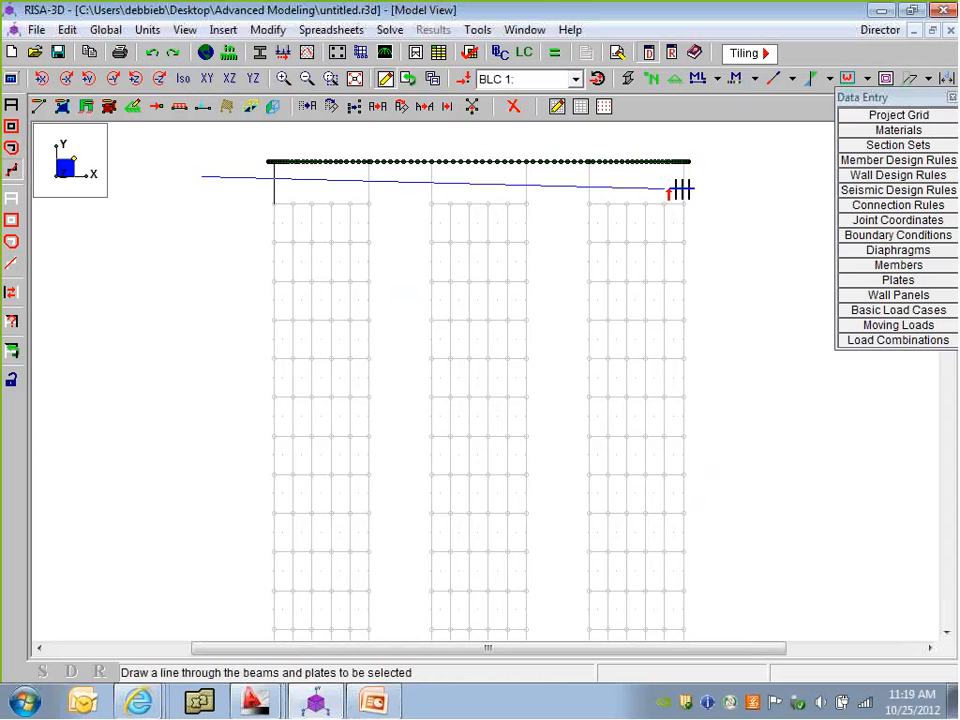
left_click(11, 380)
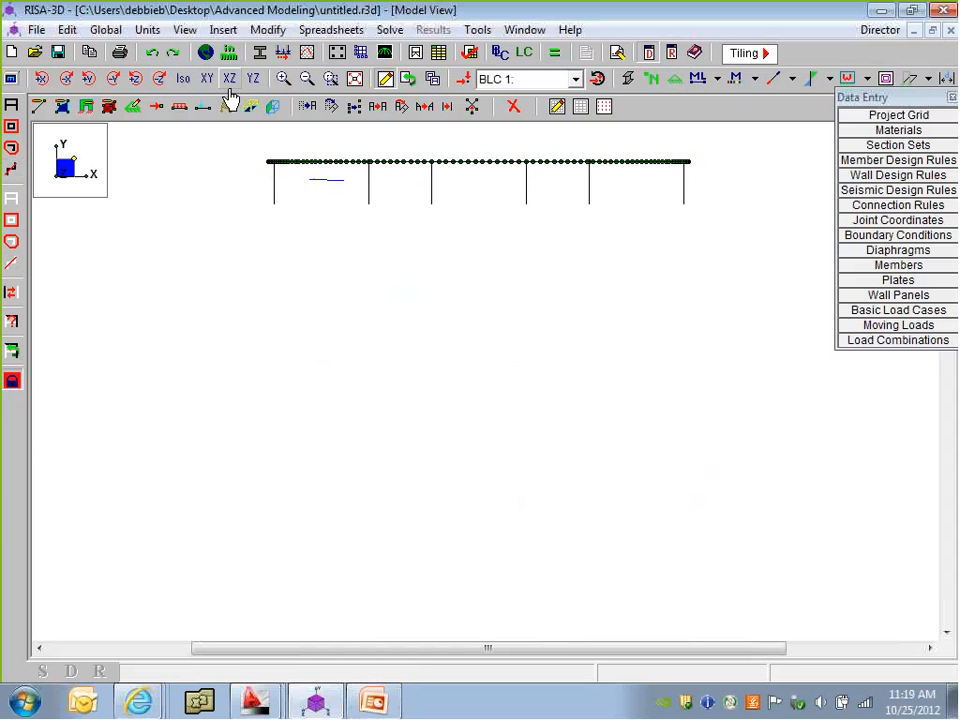
Configure point-to-point member drawing with the hot rolled section set Tower Cross Brace
left_click(183, 78)
middle_click_drag(438, 447, 422, 499, "ctrl")
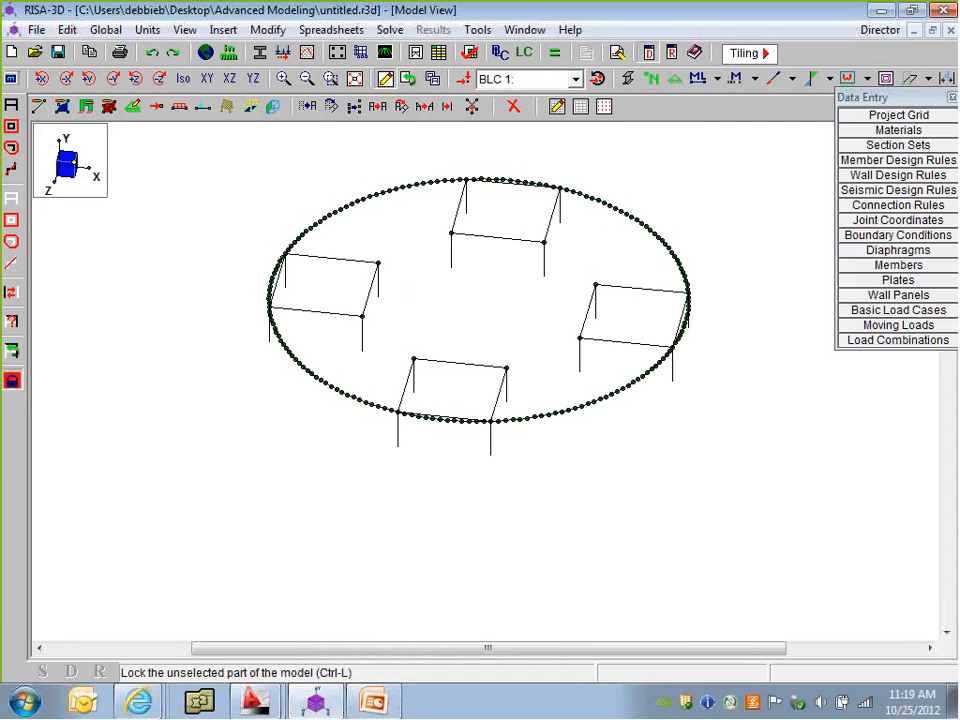
middle_click_drag(432, 313, 378, 385)
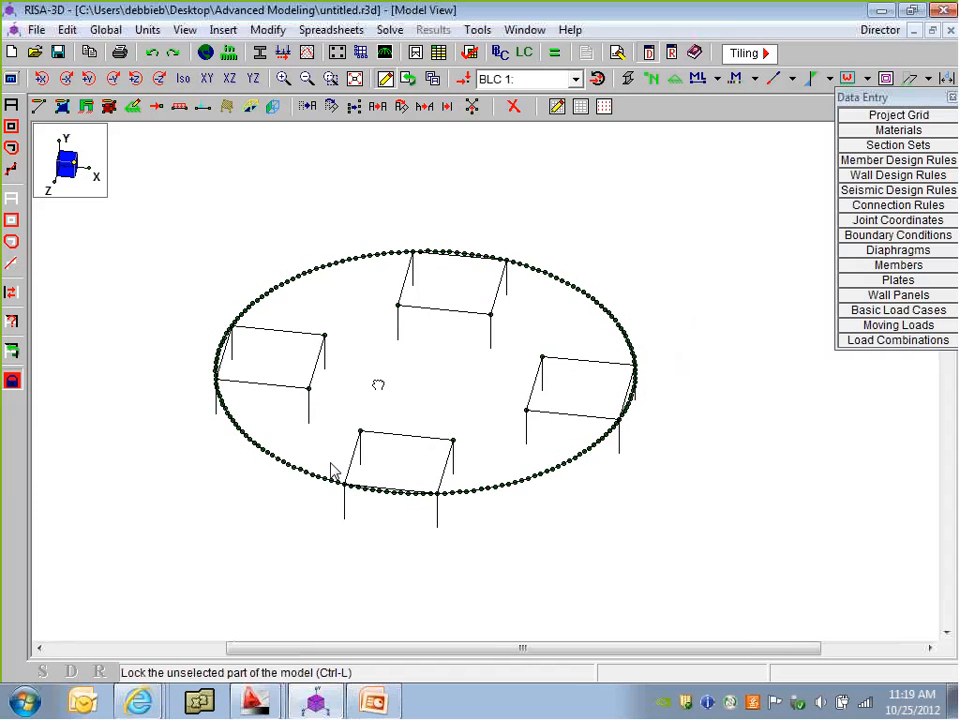
left_click(37, 106)
left_click(188, 195)
left_click(278, 216)
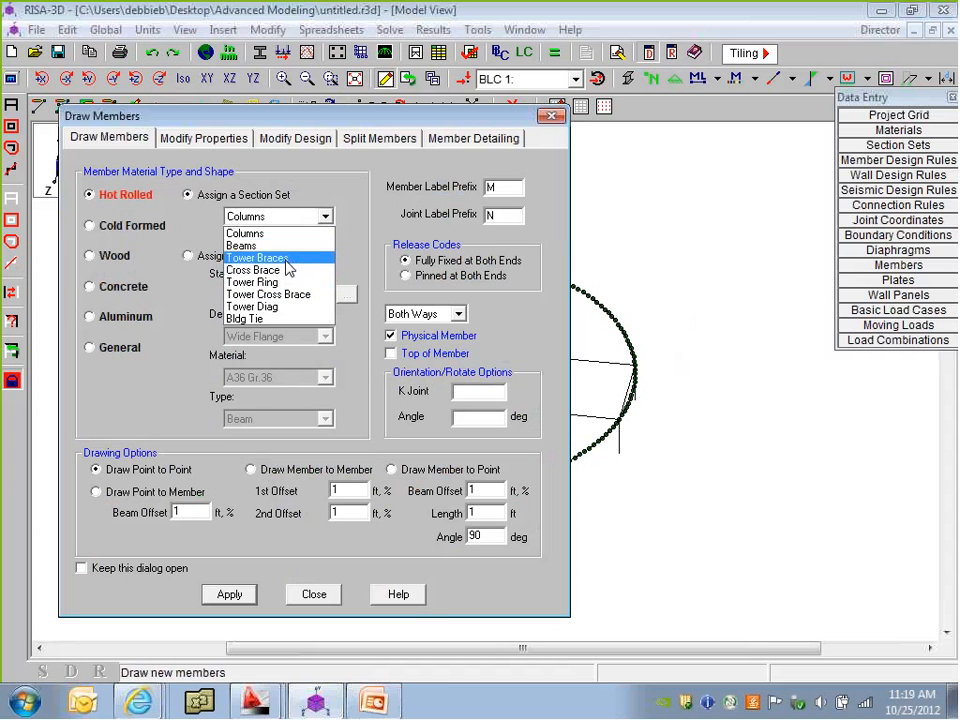
left_click(283, 259)
left_click(276, 217)
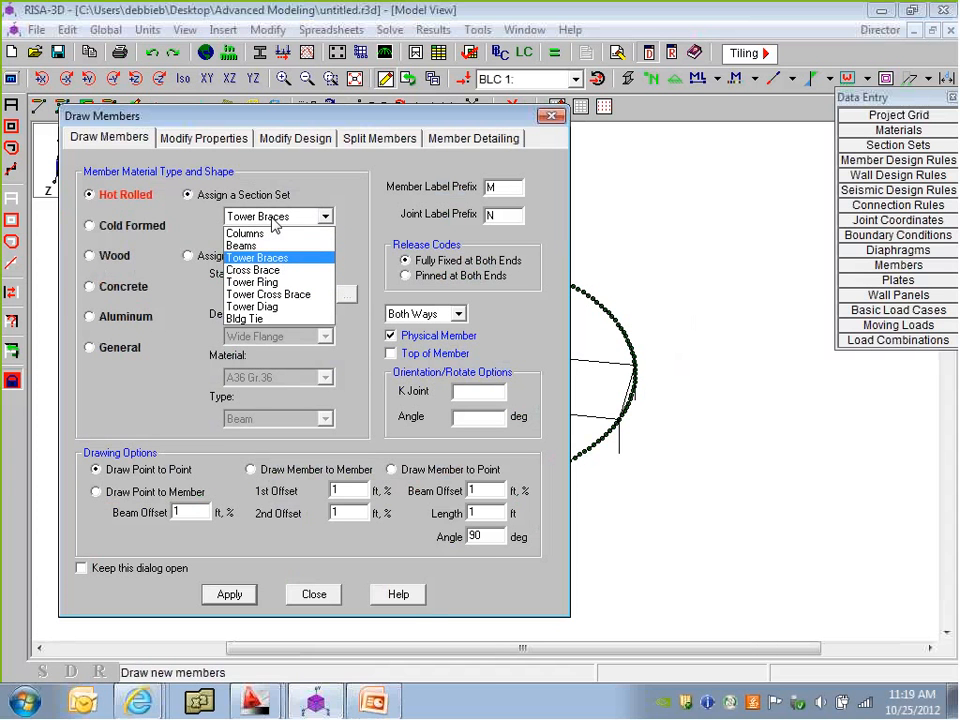
left_click(272, 294)
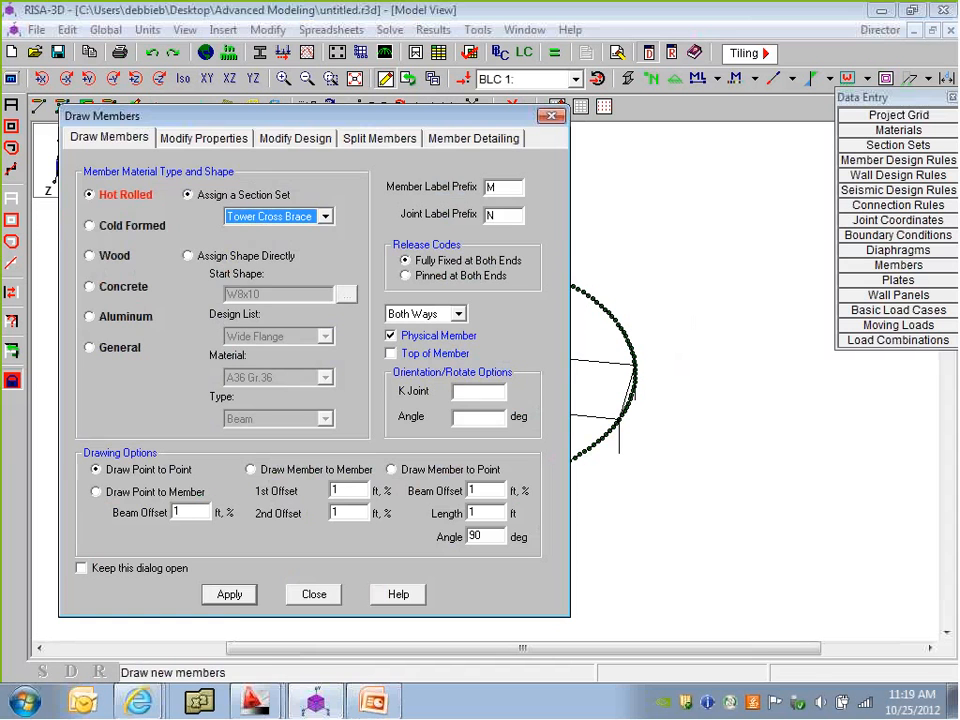
left_click(232, 595)
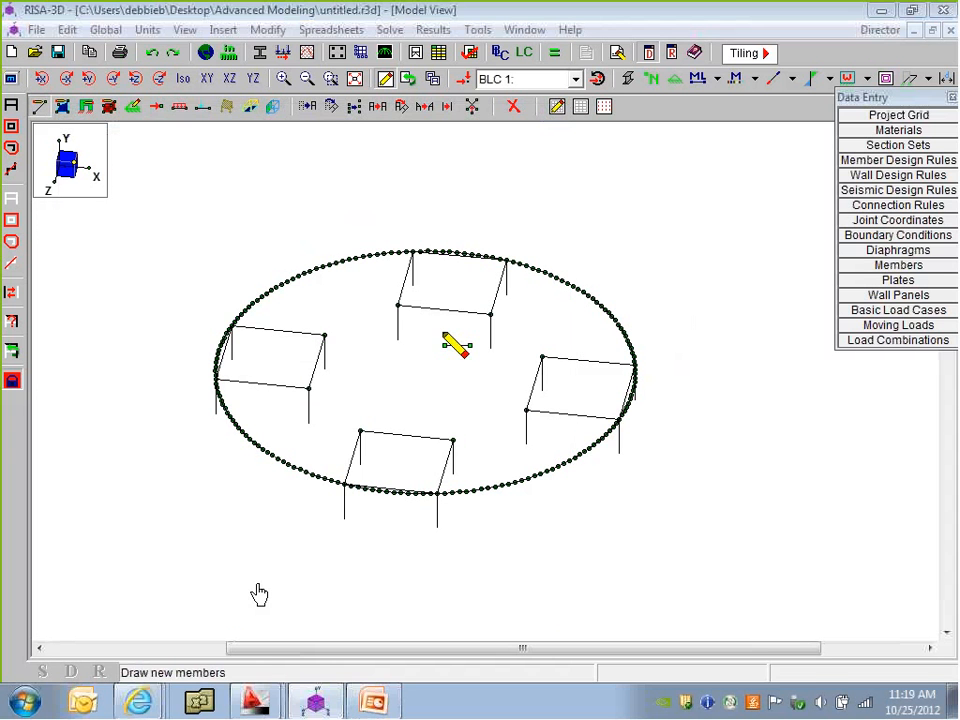
Draw four connecting members at ring level between the facing inner corners of adjacent shafts
left_click(324, 333)
left_click(398, 305)
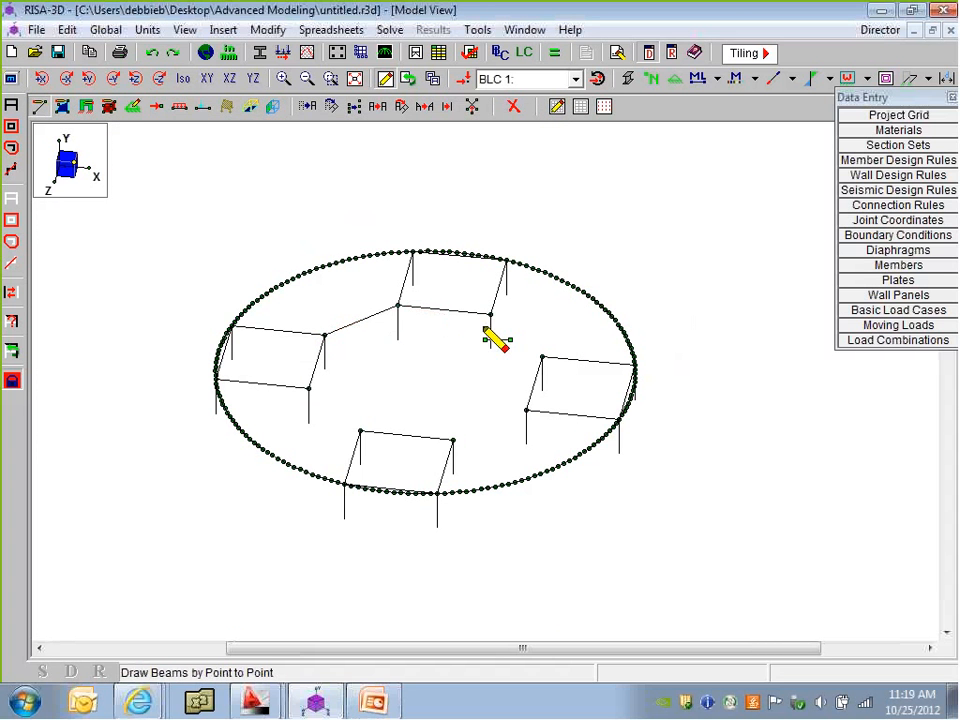
left_click(490, 314)
left_click(541, 356)
right_click(541, 356)
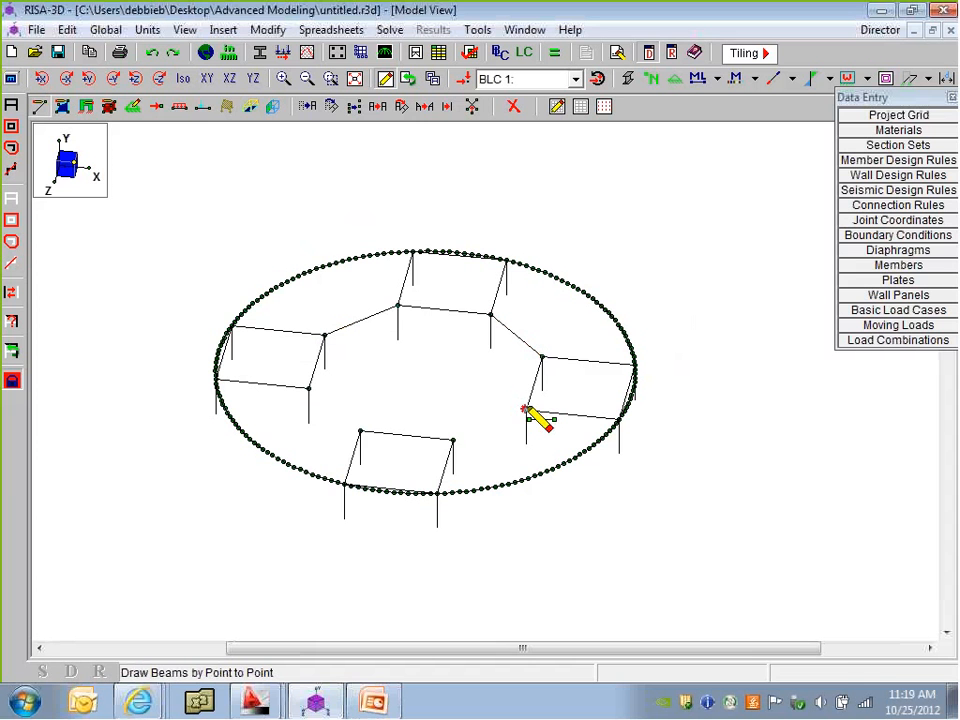
left_click(453, 440)
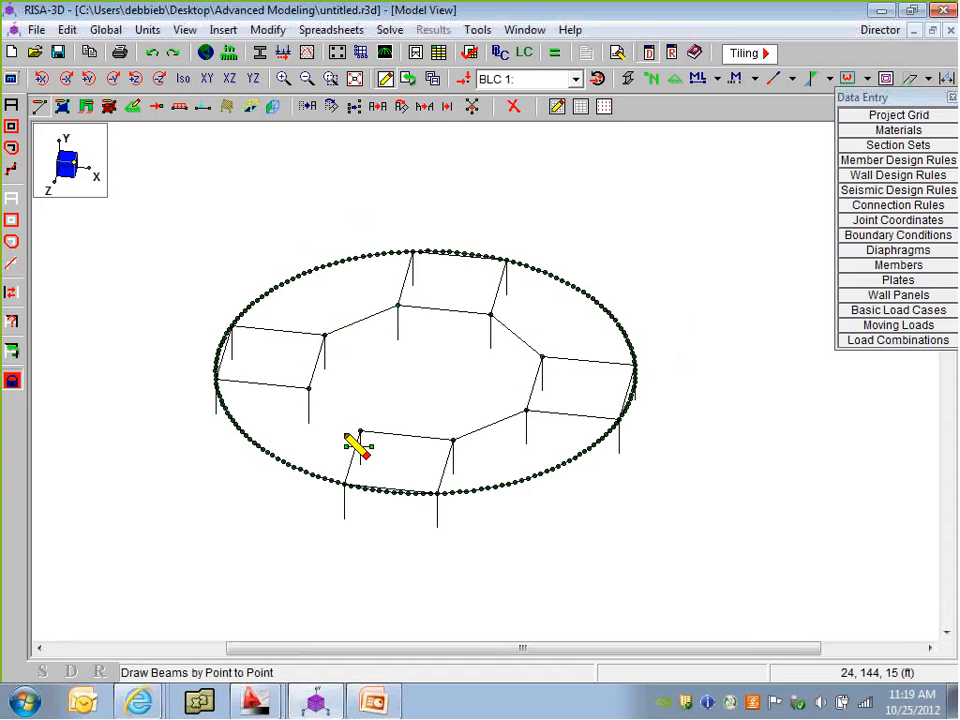
left_click(308, 388)
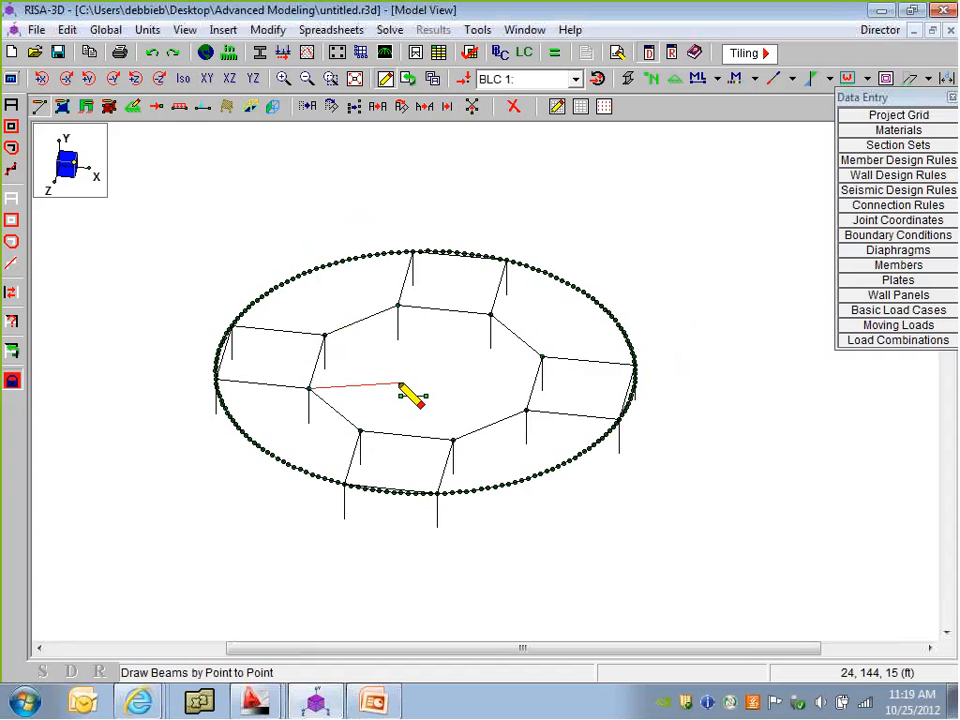
left_click(324, 333)
Draw radial members from the midpoints of two neighbouring inner connecting members out to joints on the ring
scroll(364, 319, "up", 2)
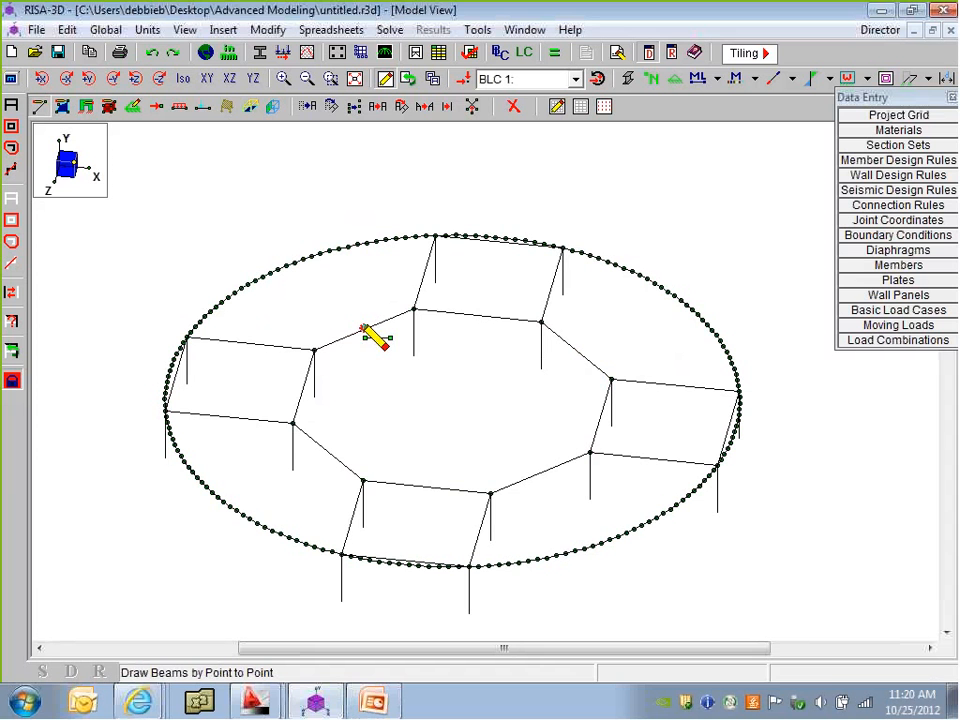
left_click(364, 328)
left_click(310, 256)
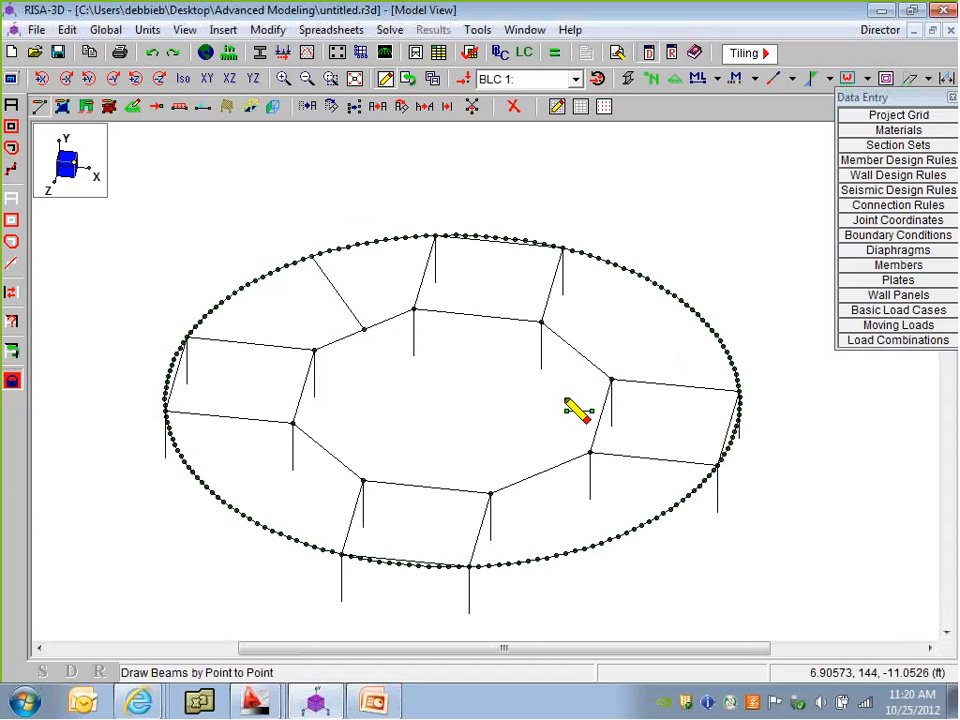
middle_click_drag(574, 407, 653, 379, "shift")
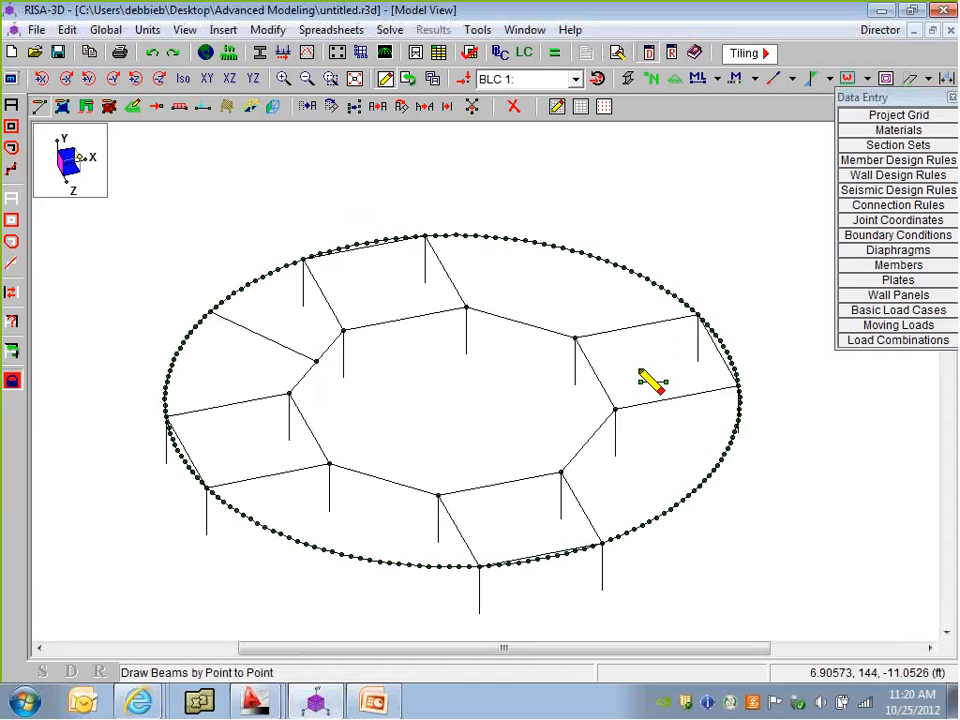
left_click(520, 322)
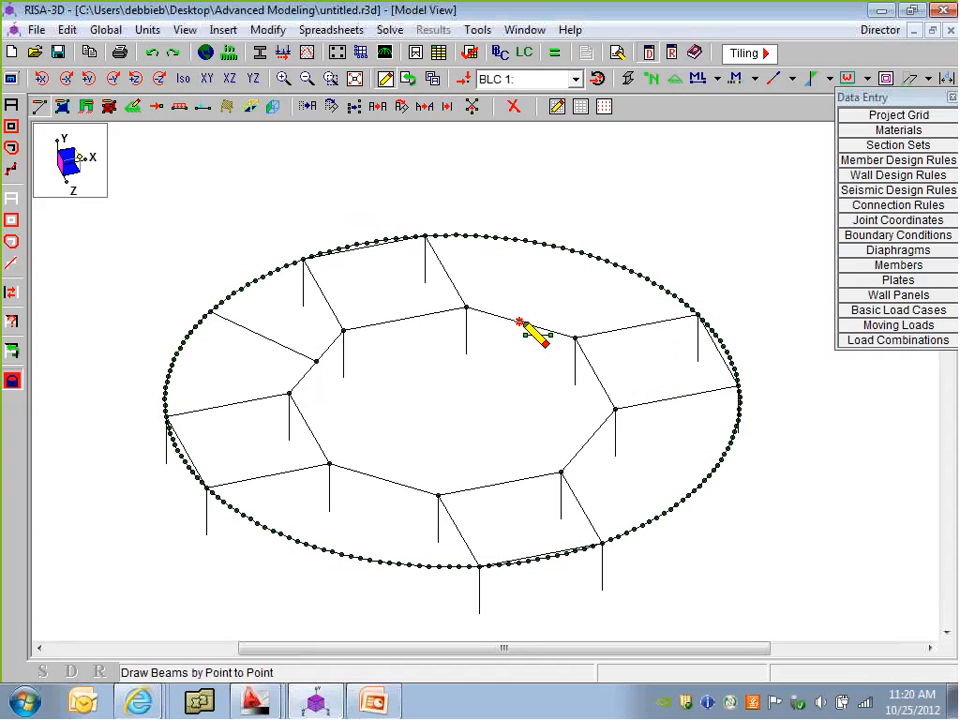
left_click(572, 253)
Try to draw a radial member from the midpoint of the third inner connecting member to the ring
mouse_move(562, 472)
middle_mouse_down("shift")
mouse_move(638, 450)
mouse_move(643, 386)
mouse_move(612, 397)
middle_mouse_up("shift")
left_click(597, 377)
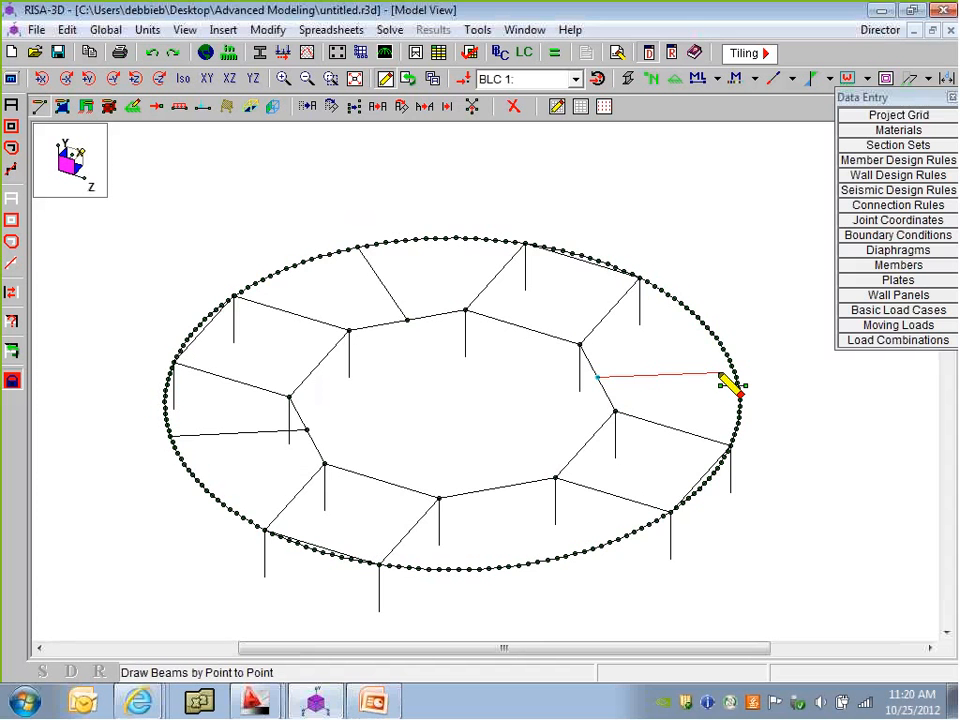
middle_click_drag(703, 466, 337, 502, "shift")
left_click(432, 496)
left_click(436, 575)
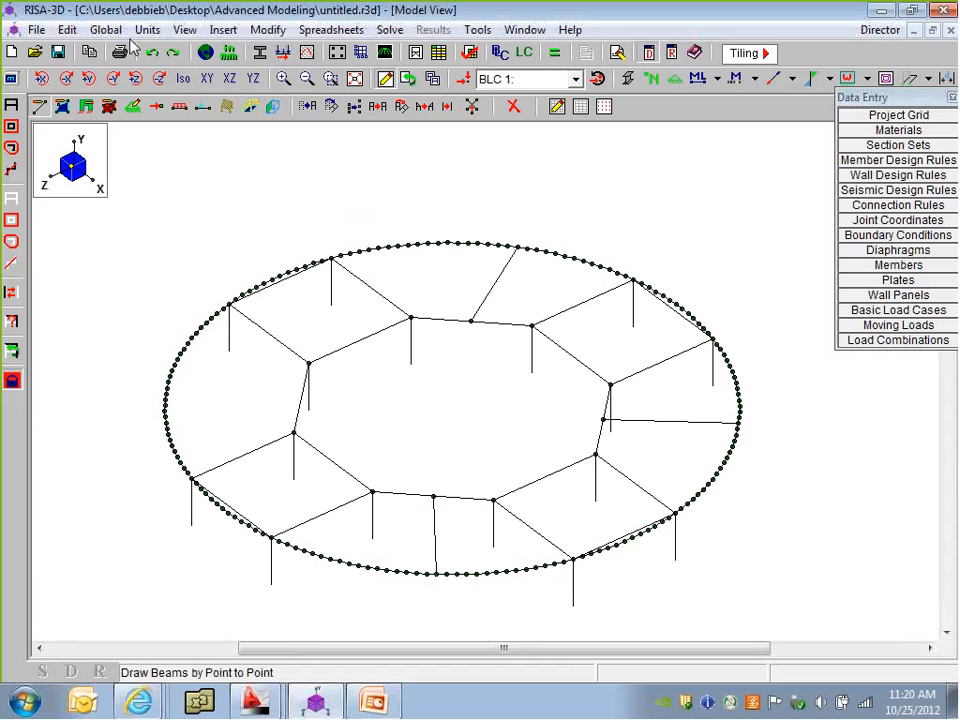
Draw radial members from the midpoints of the remaining two inner connecting members out to the ring
left_click(433, 497)
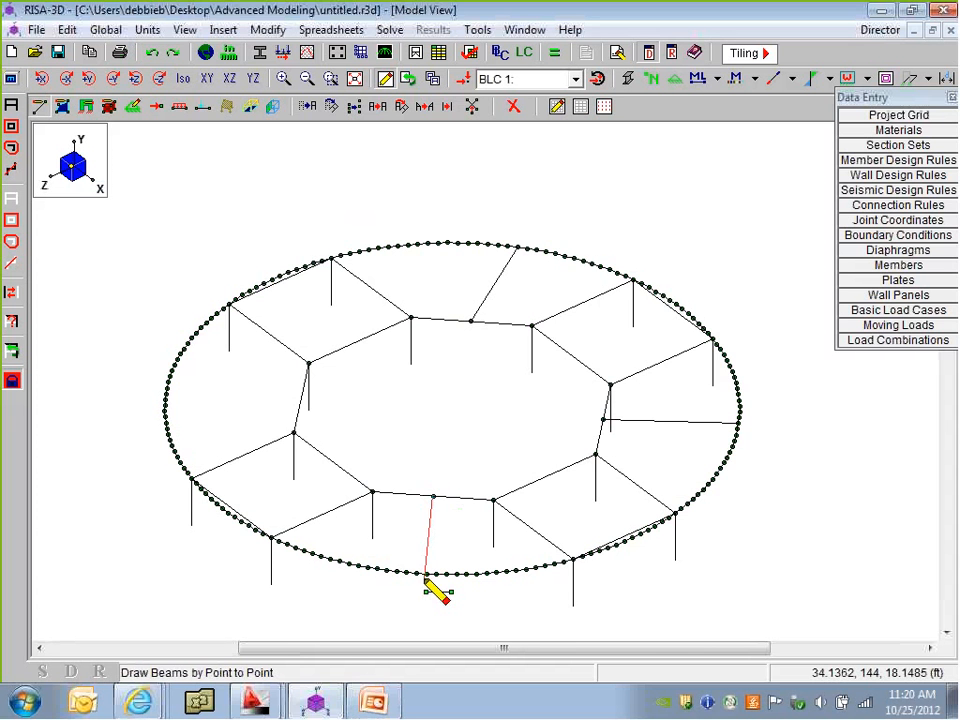
left_click(426, 578)
mouse_move(303, 490)
middle_mouse_down("ctrl")
mouse_move(364, 461)
mouse_move(321, 380)
mouse_move(285, 454)
mouse_move(537, 486)
middle_mouse_up("ctrl")
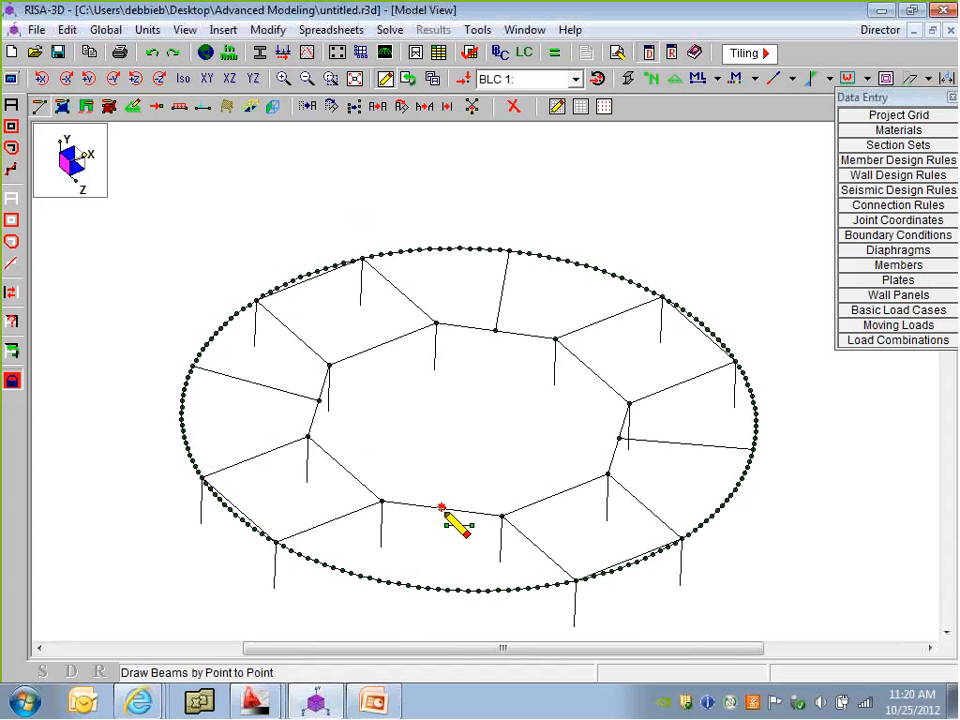
left_click(442, 508)
left_click(428, 588)
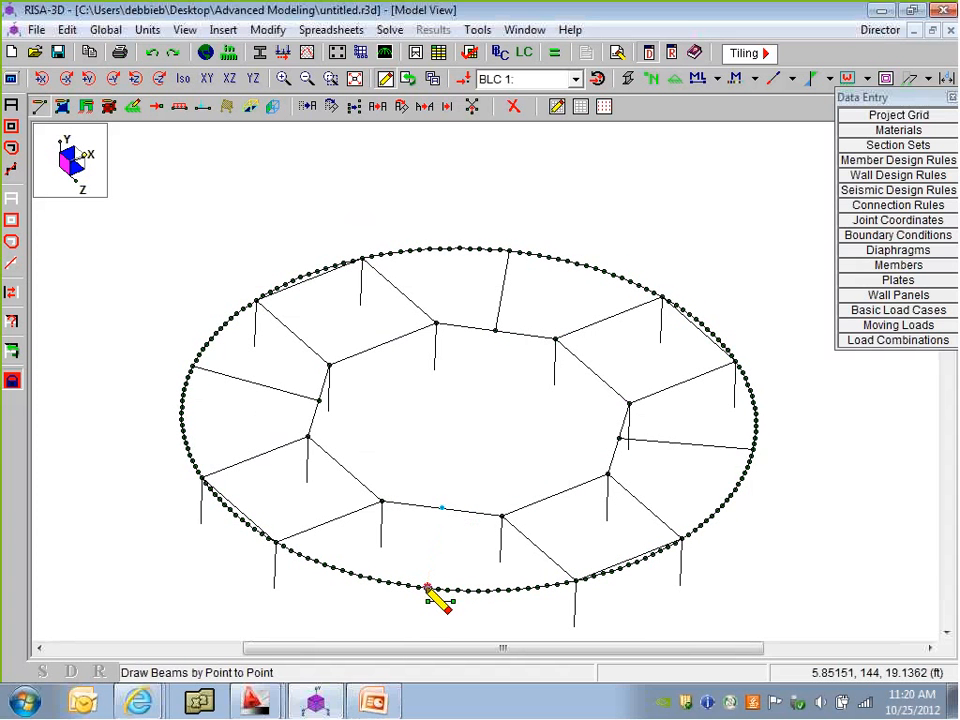
mouse_move(416, 531)
middle_mouse_down("shift")
mouse_move(439, 508)
mouse_move(551, 493)
mouse_move(621, 444)
mouse_move(661, 358)
mouse_move(662, 371)
mouse_move(456, 508)
mouse_move(326, 480)
mouse_move(223, 407)
mouse_move(431, 435)
mouse_move(418, 420)
mouse_move(439, 418)
mouse_move(407, 390)
mouse_move(354, 514)
mouse_move(568, 551)
mouse_move(634, 536)
mouse_move(765, 455)
mouse_move(754, 446)
mouse_move(634, 501)
mouse_move(467, 512)
mouse_move(238, 418)
mouse_move(681, 514)
mouse_move(230, 470)
middle_mouse_up("shift")
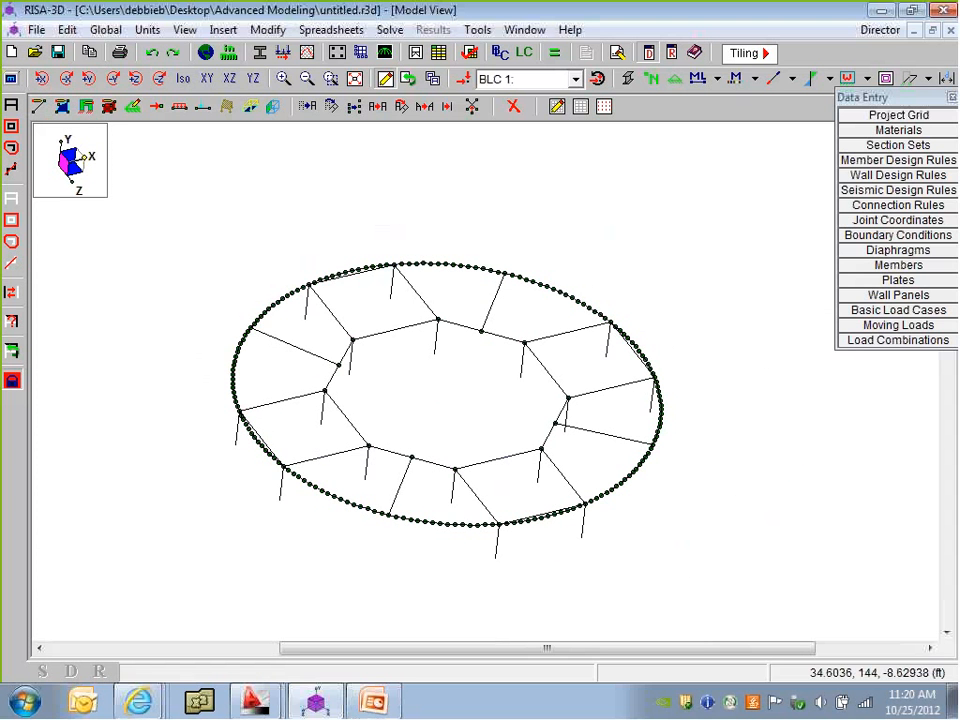
scroll(420, 296, "down", 1)
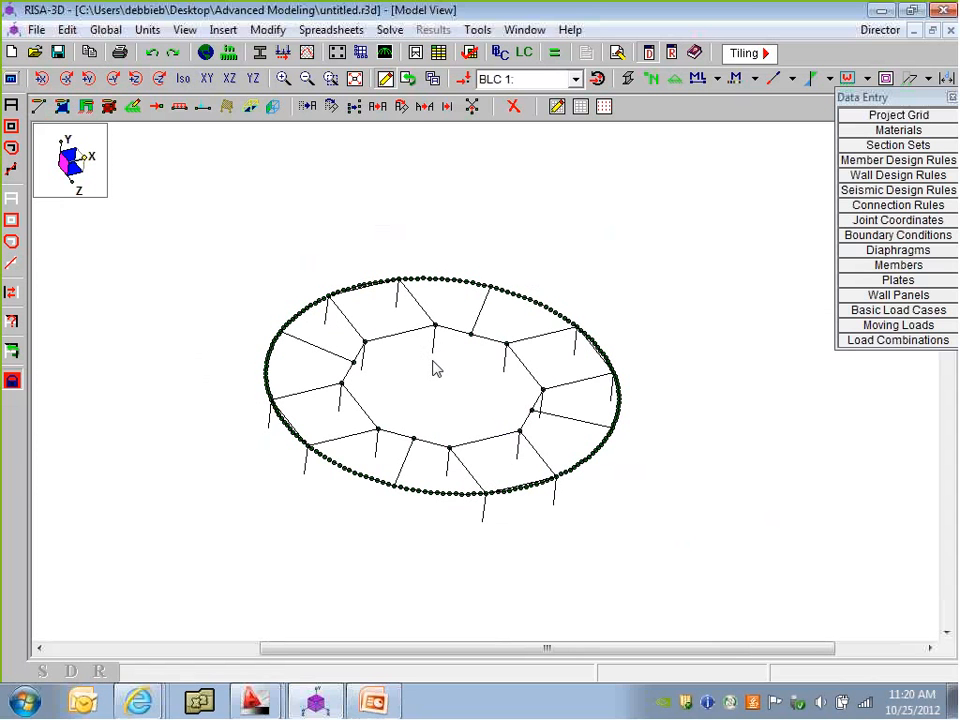
middle_click_drag(438, 372, 405, 379, "ctrl")
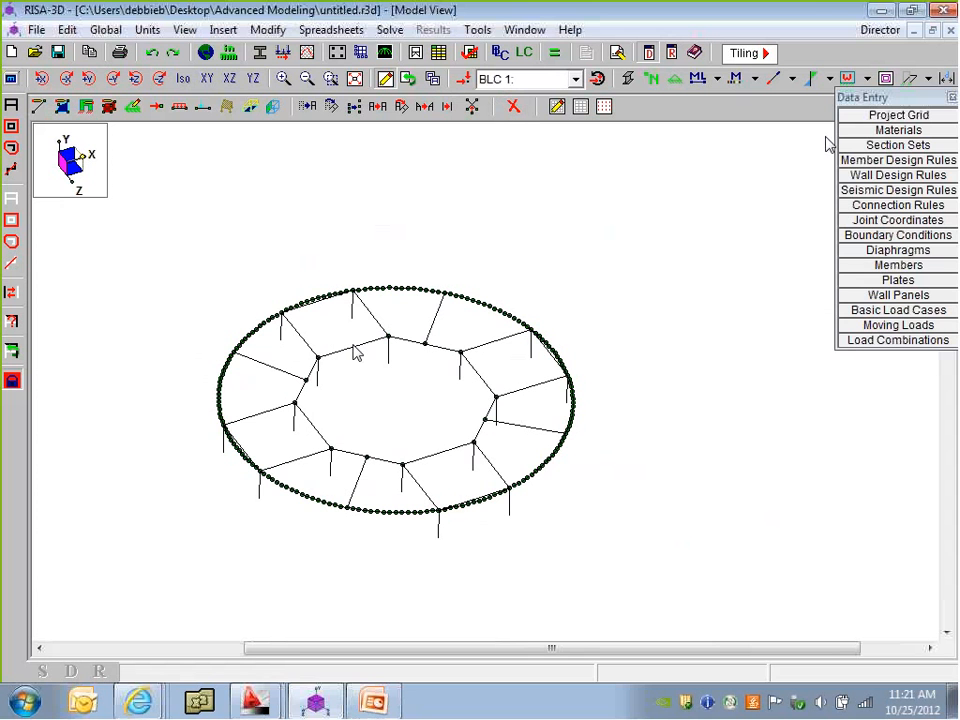
Switch to the XZ plan view fitted to the window and display the local axes of all members
left_click_drag(851, 100, 832, 167)
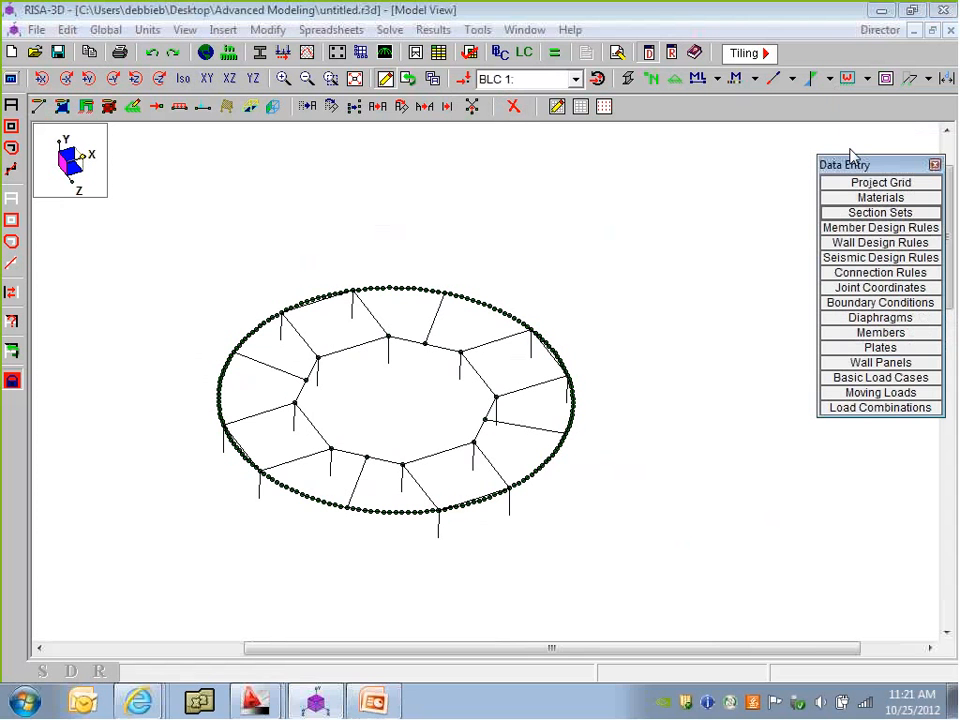
left_click(752, 82)
left_click(733, 123)
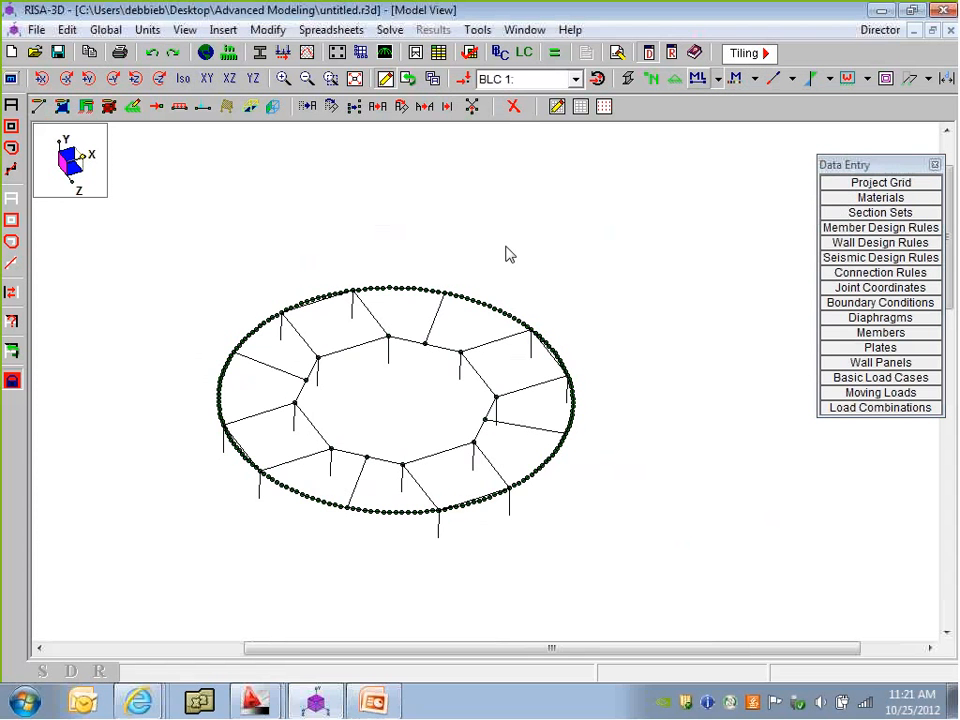
left_click(227, 84)
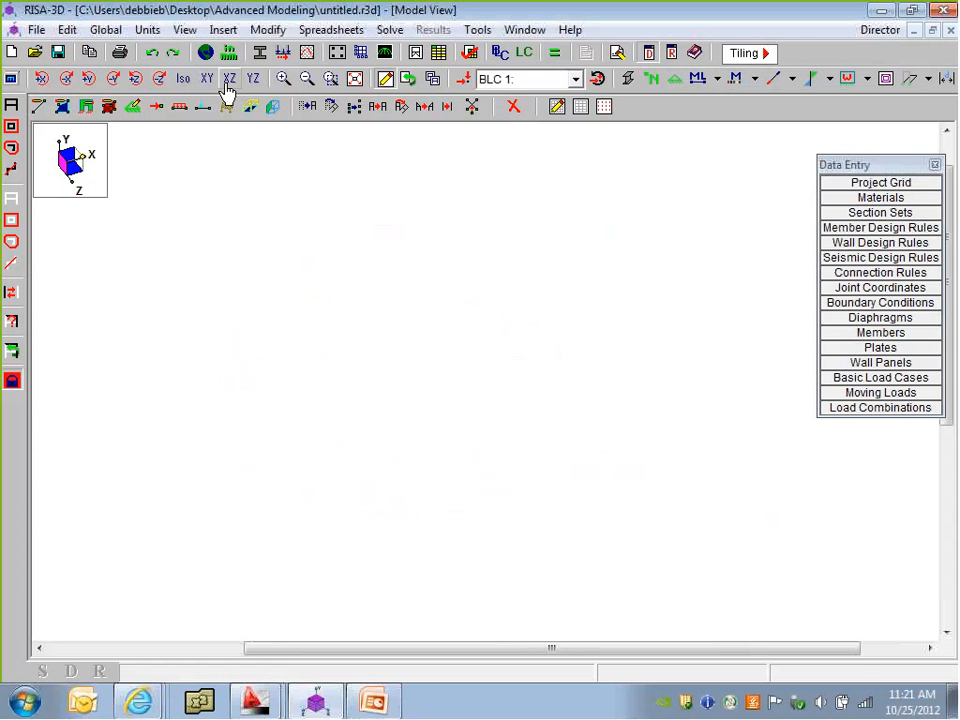
left_click(249, 84)
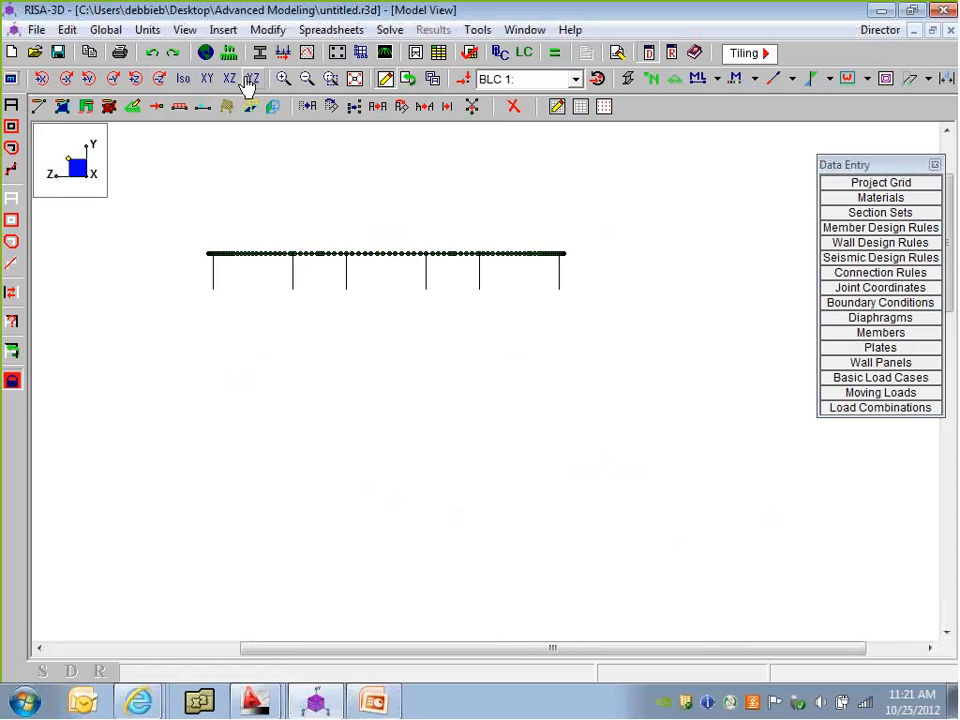
left_click(229, 80)
left_click(353, 80)
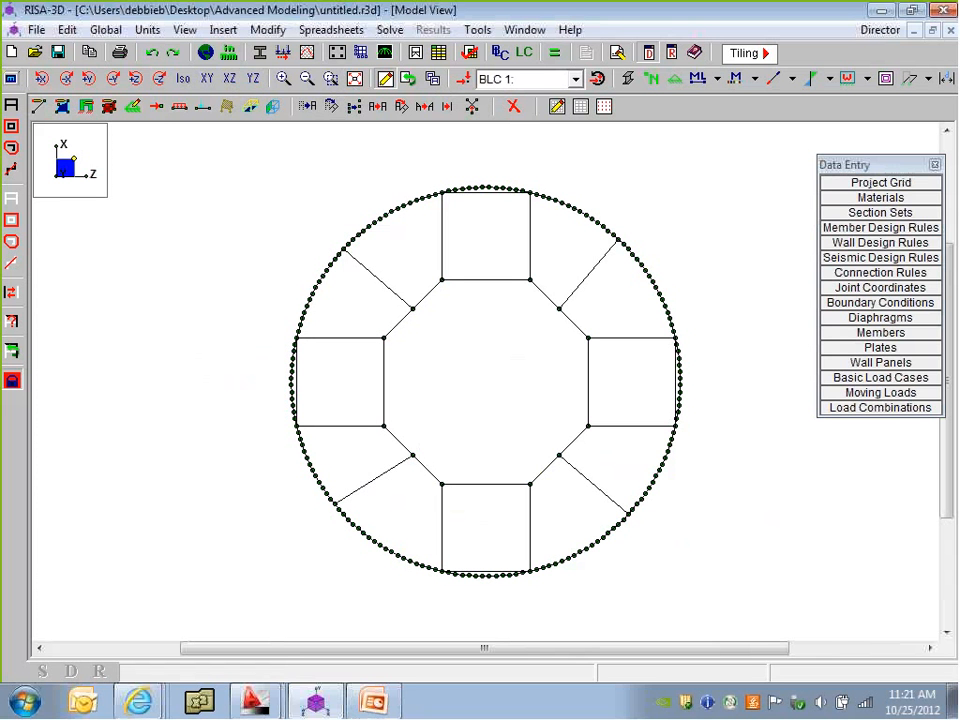
left_click(750, 80)
left_click(735, 205)
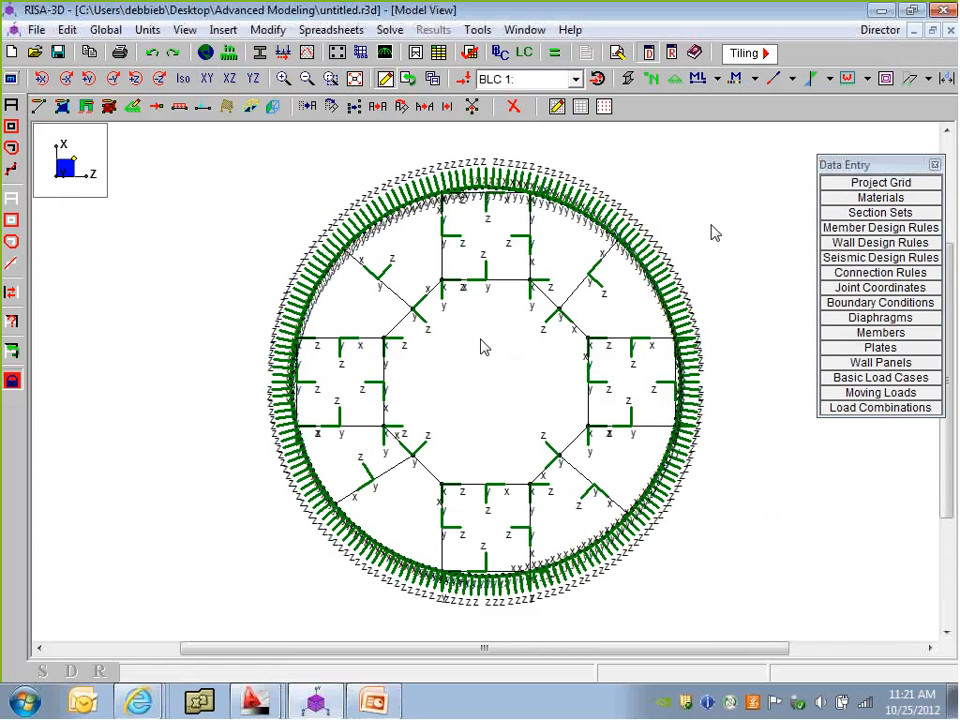
scroll(572, 394, "up", 2)
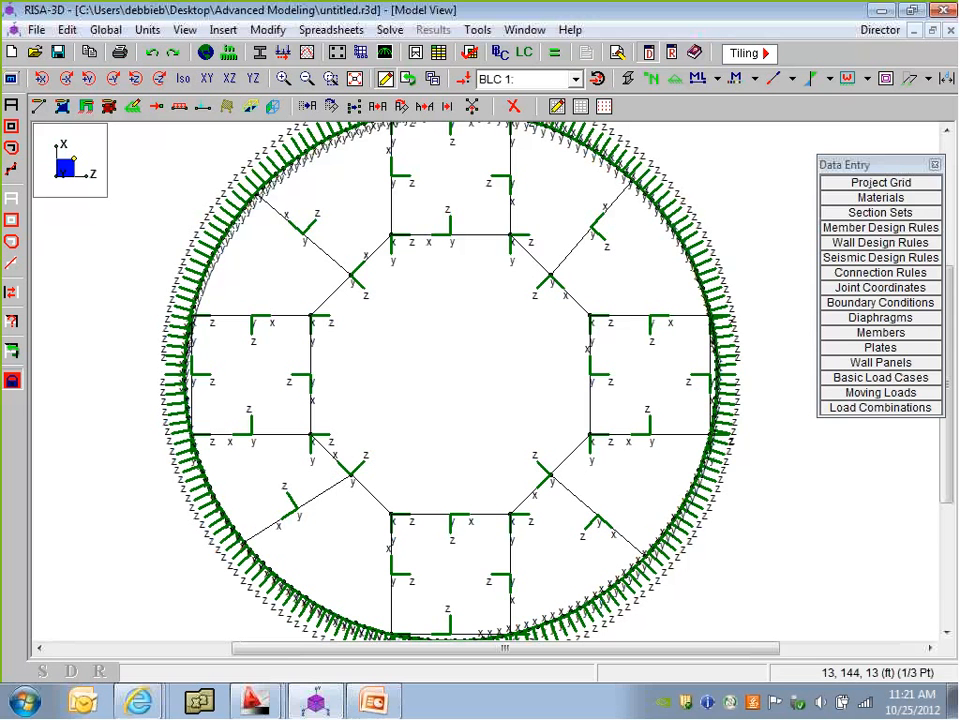
scroll(474, 403, "down", 2)
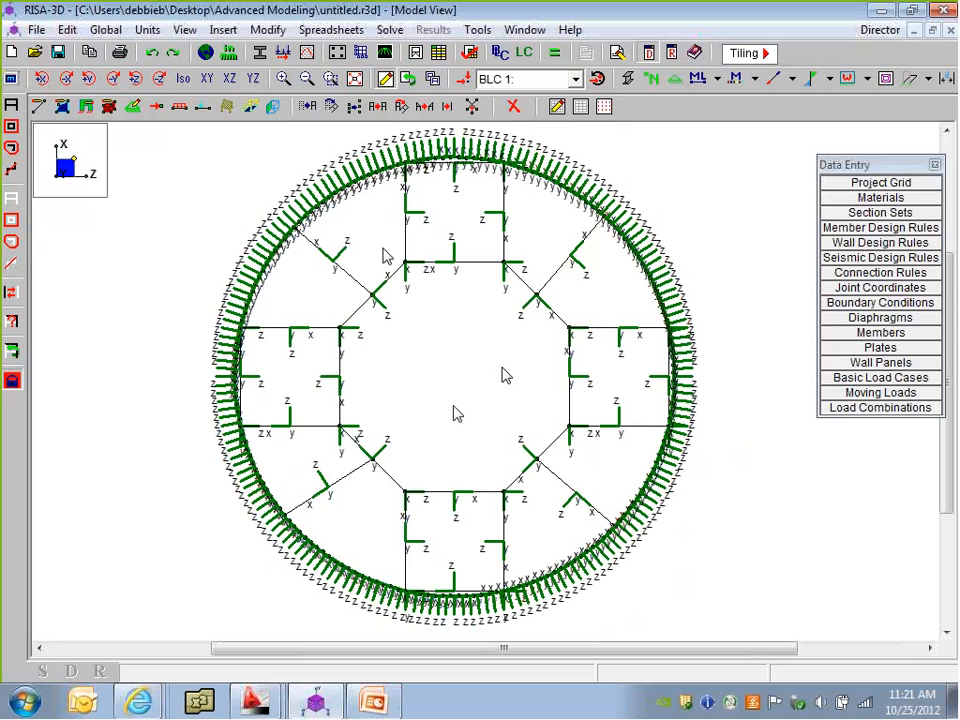
Set up an offset member copy with a 5 ft perpendicular increment in the local z direction, keeping the dialog open
left_click(447, 107)
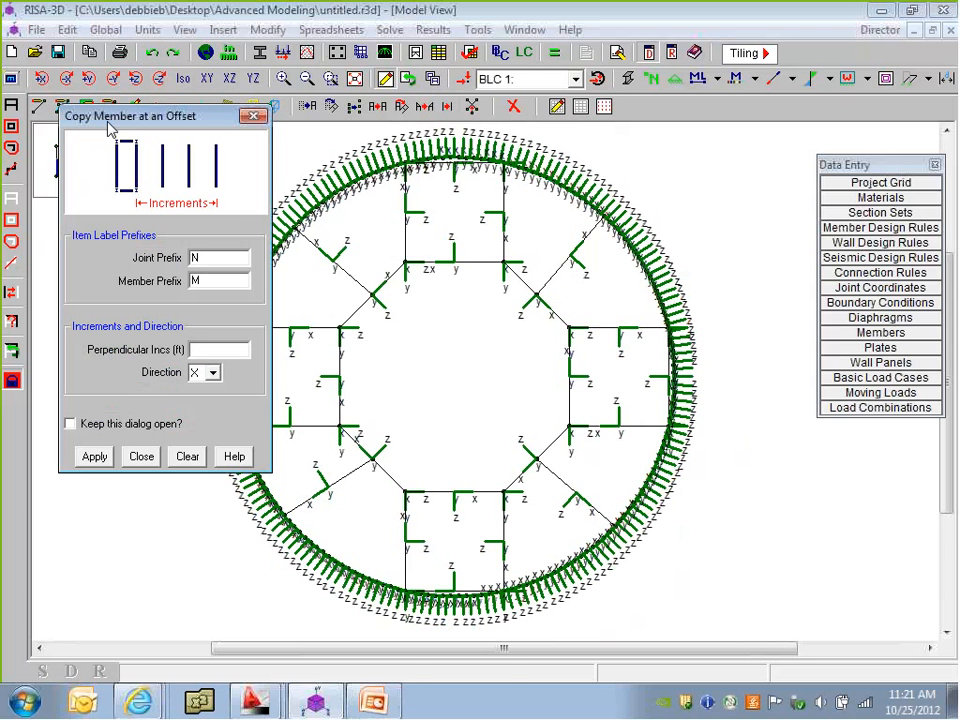
left_click_drag(110, 126, 99, 132)
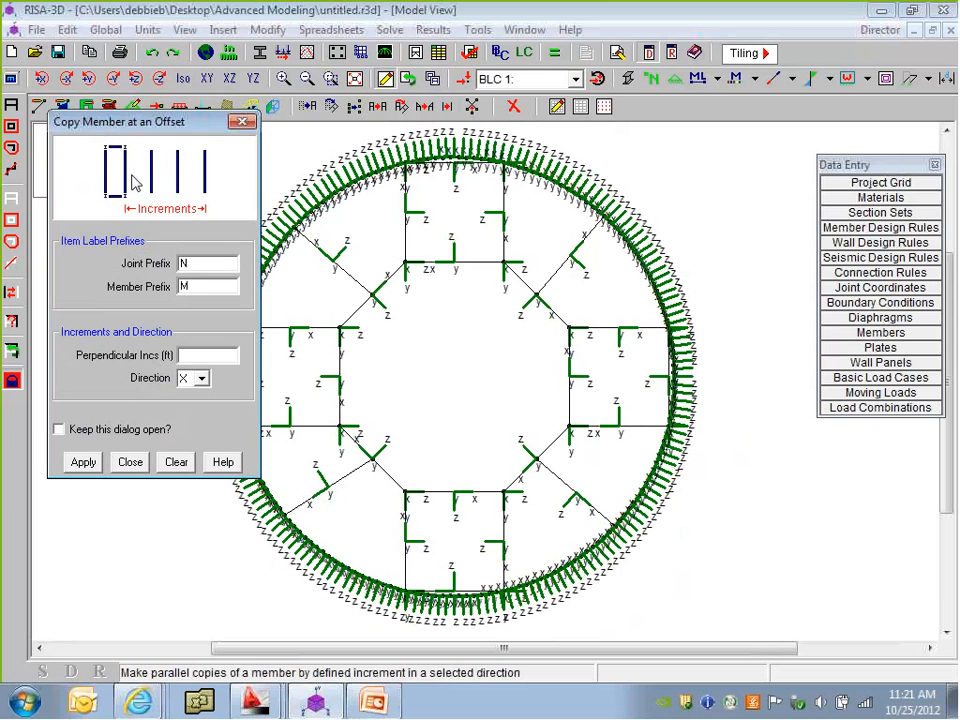
left_click(201, 378)
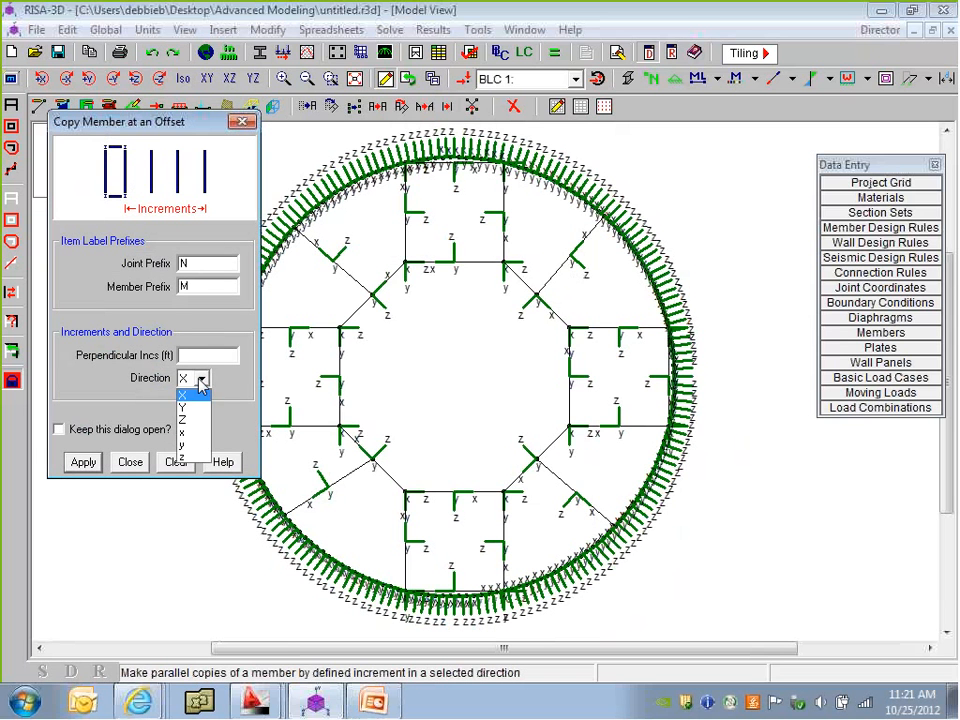
left_click(200, 390)
left_click(197, 356)
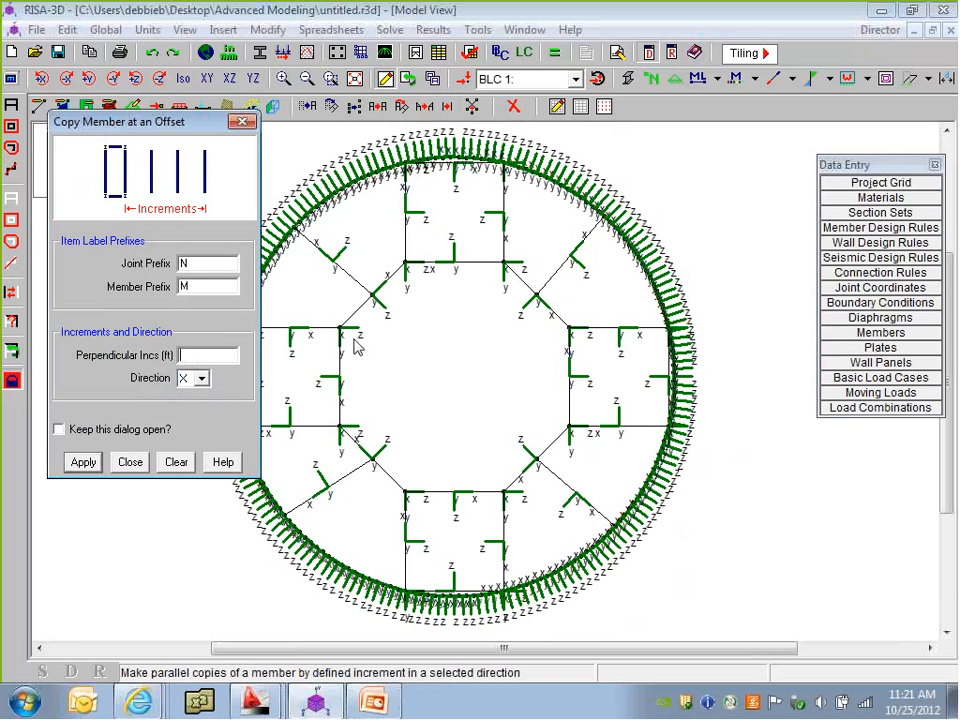
type("5")
left_click(201, 378)
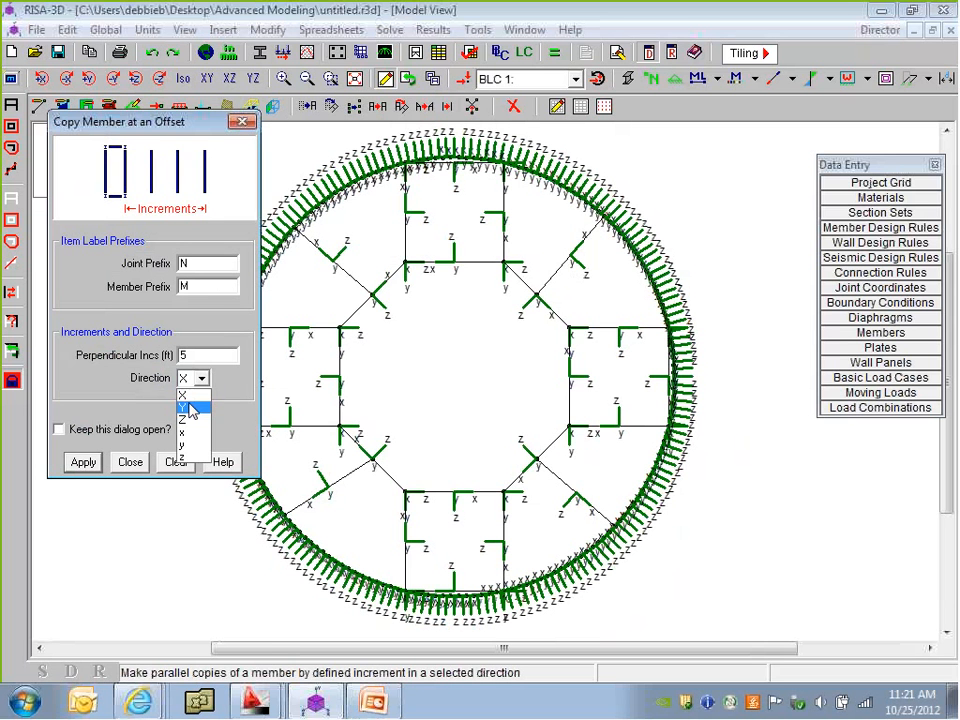
left_click(187, 456)
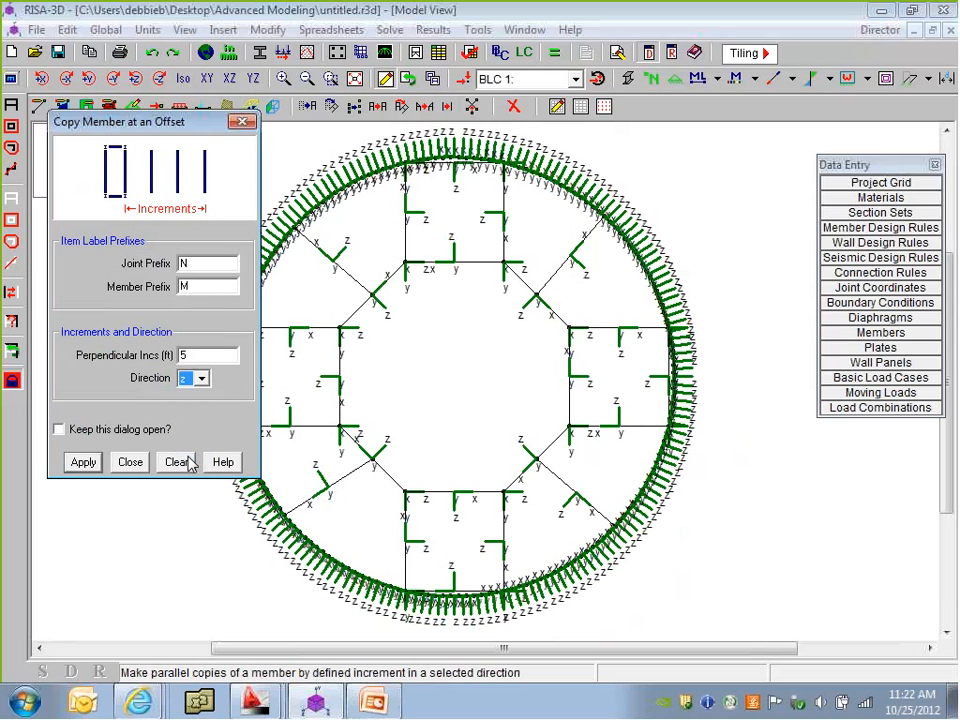
left_click(59, 429)
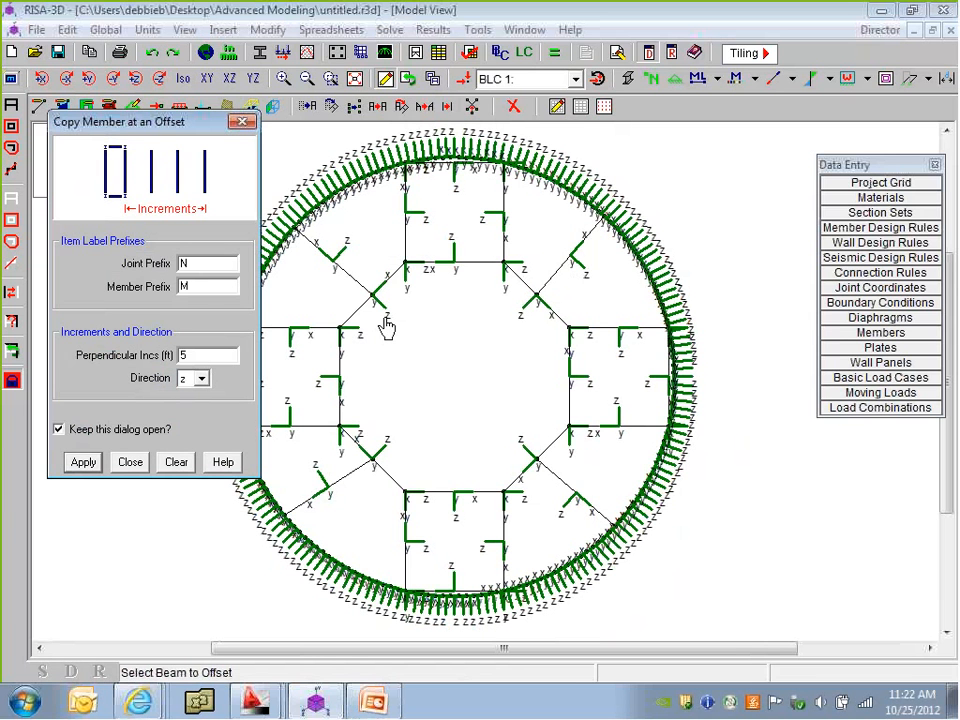
Copy the four diagonal inner connecting members 5 ft toward the centre of the plan
left_click(538, 313)
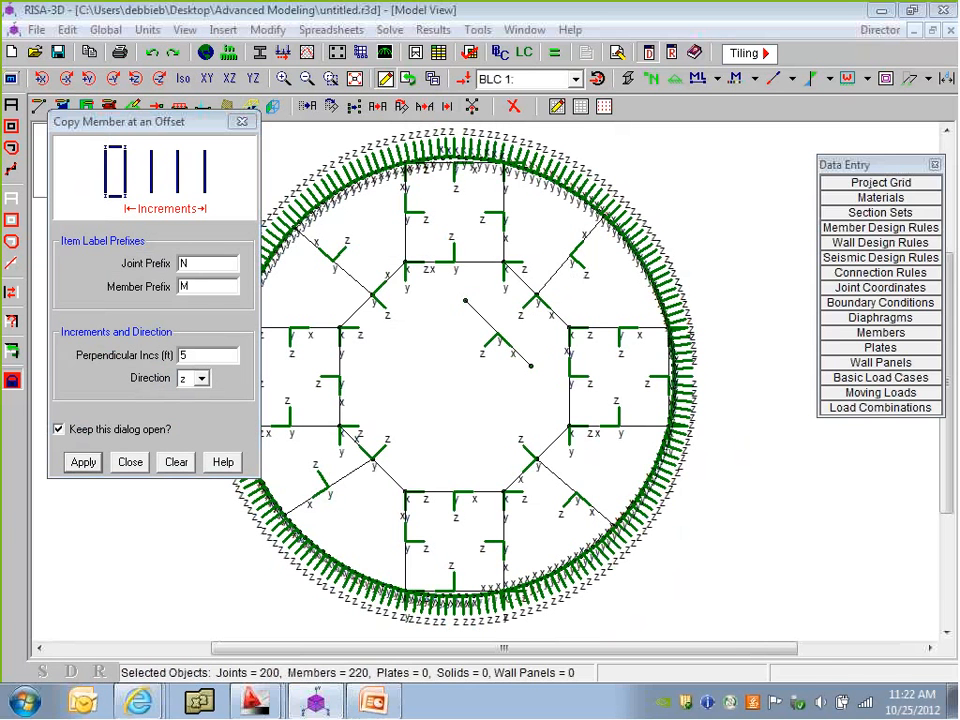
left_click(70, 462)
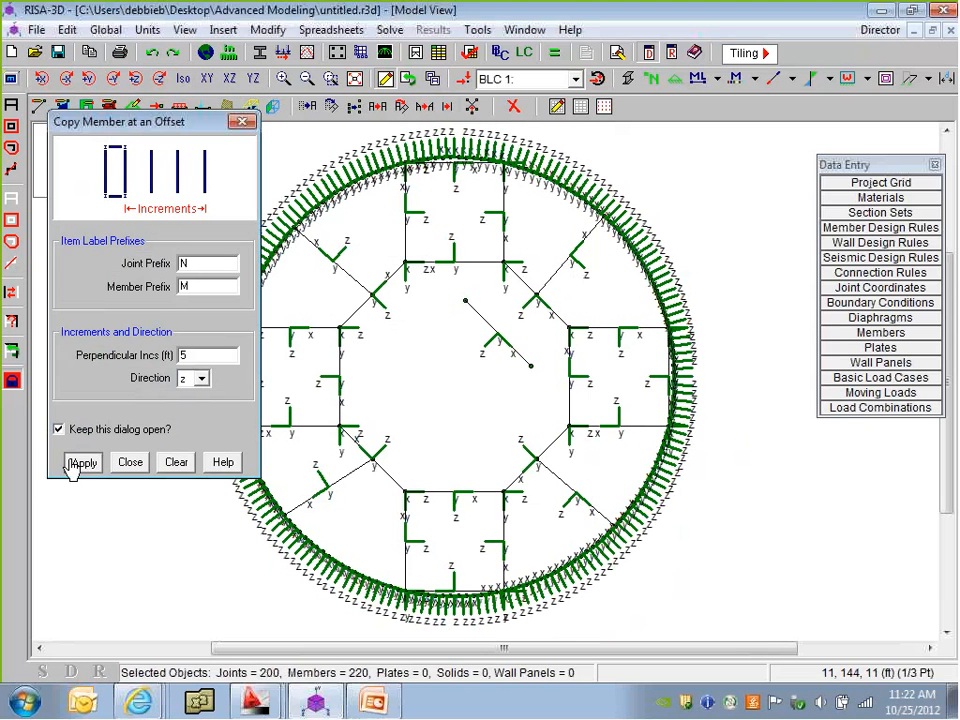
left_click(525, 476)
left_click(81, 462)
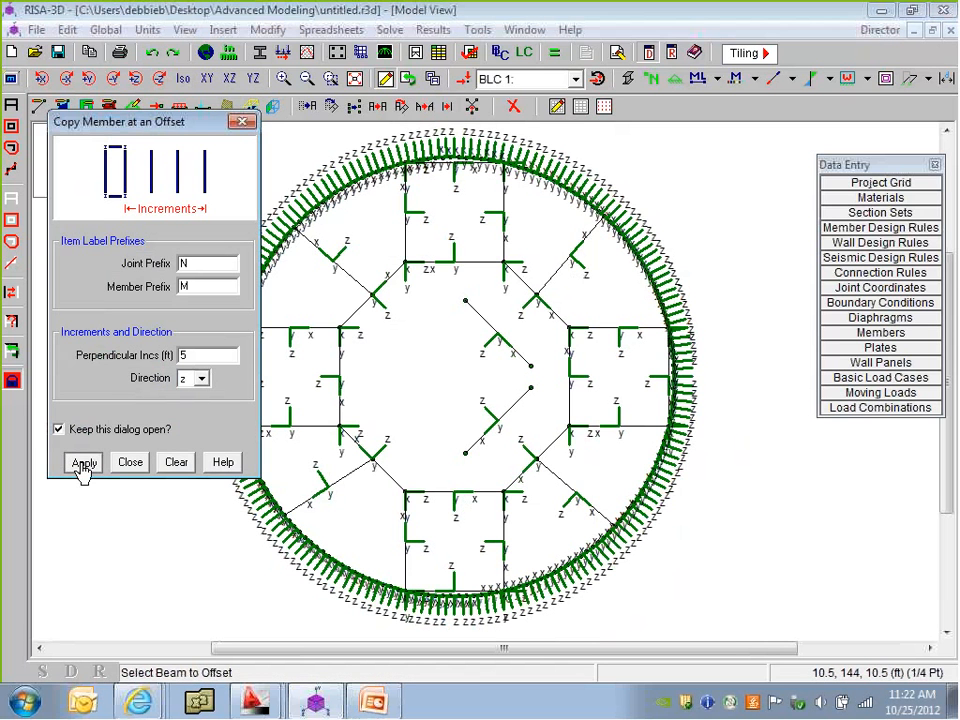
left_click(370, 302)
left_click(86, 461)
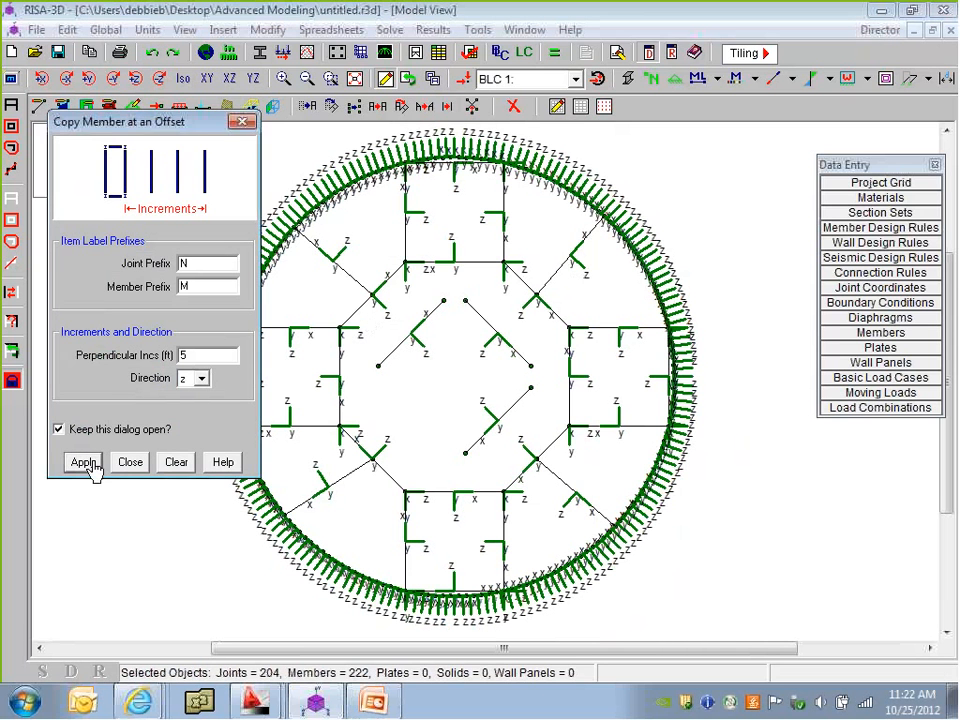
left_click(392, 482)
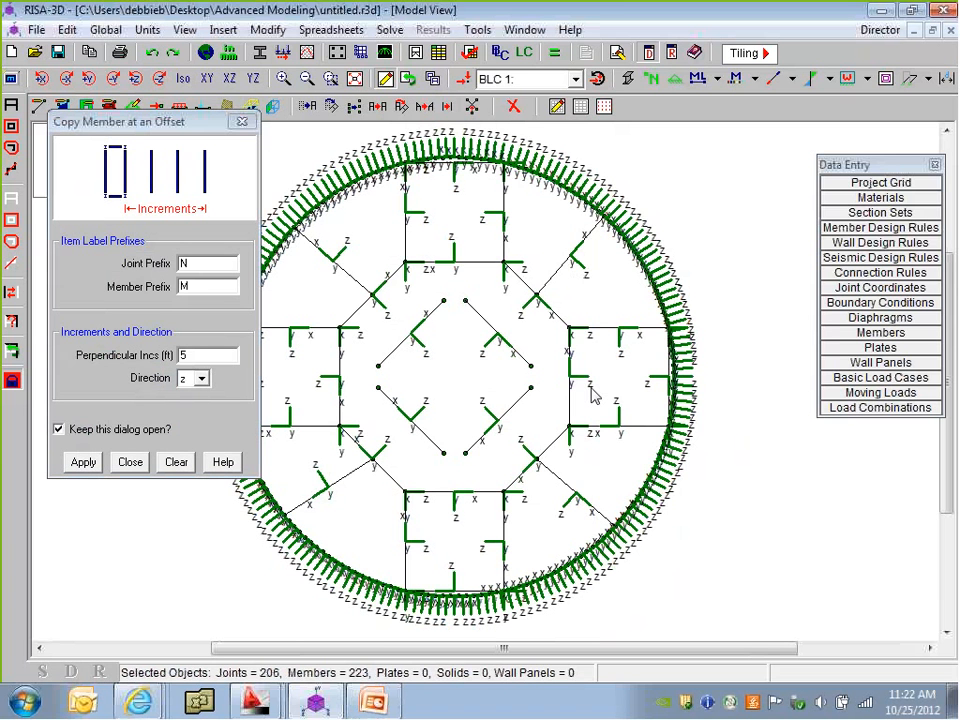
Copy the inner member at each of the four shafts toward the centre with a -5 ft increment in local z
left_click(181, 355)
type("-")
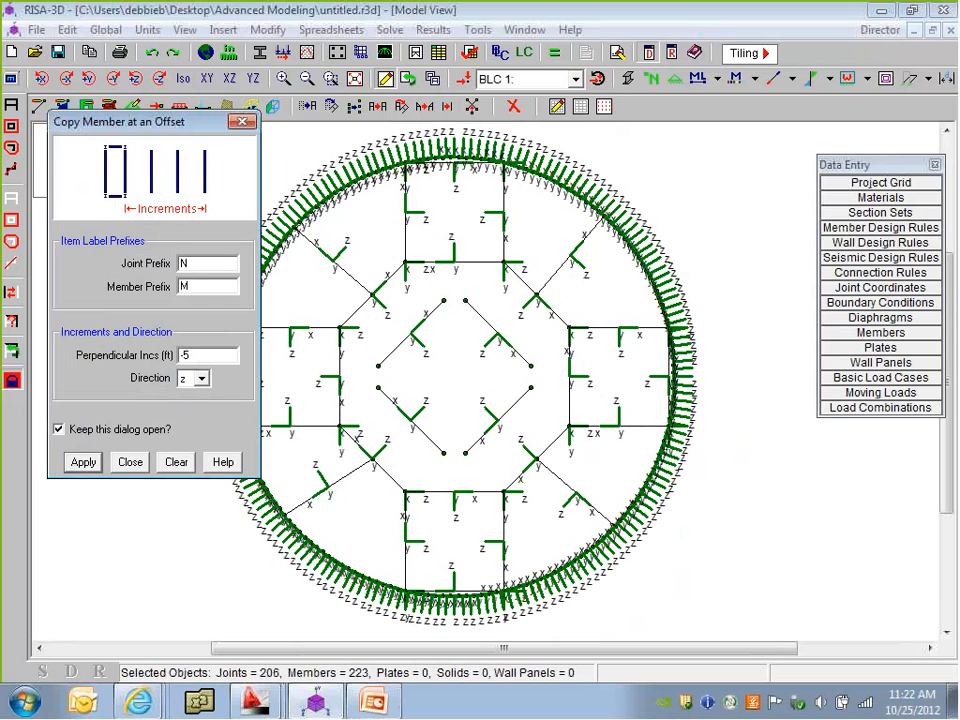
left_click(340, 407)
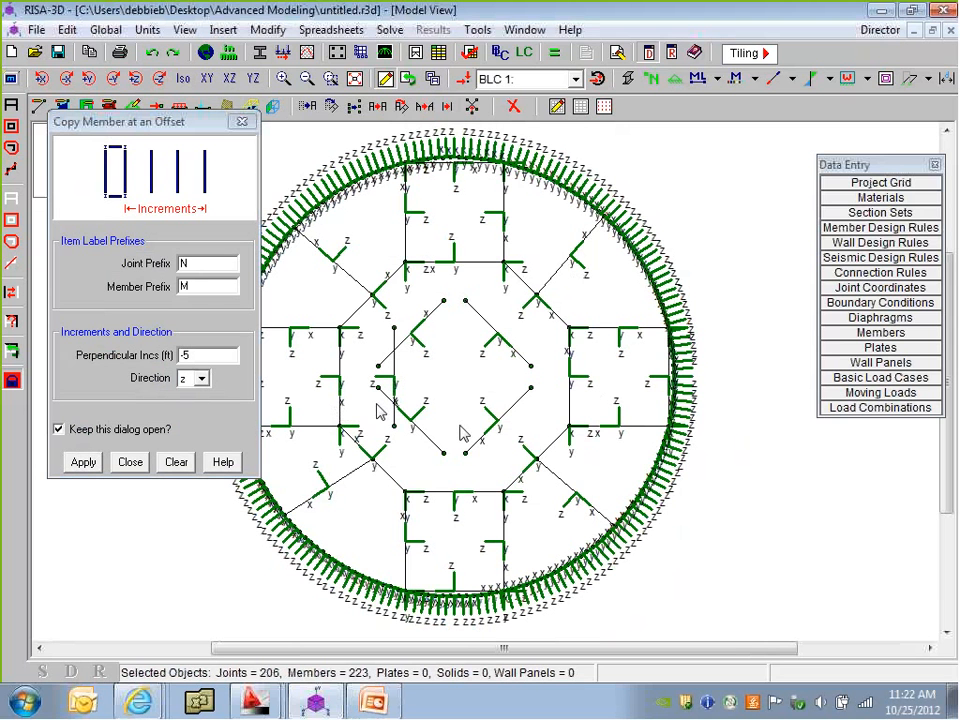
left_click(83, 462)
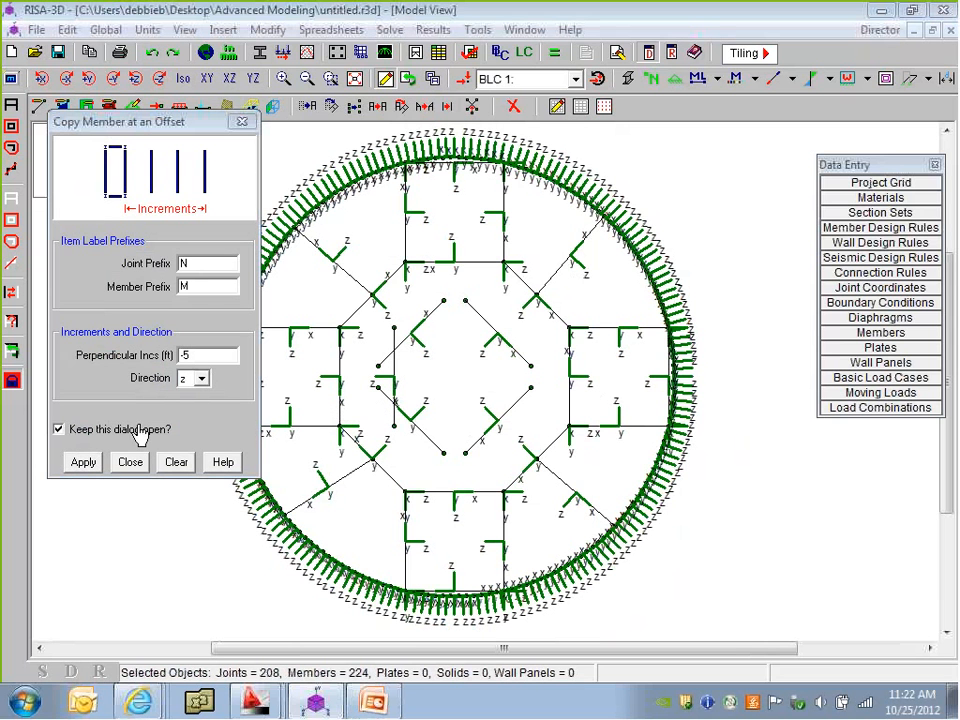
left_click(474, 500)
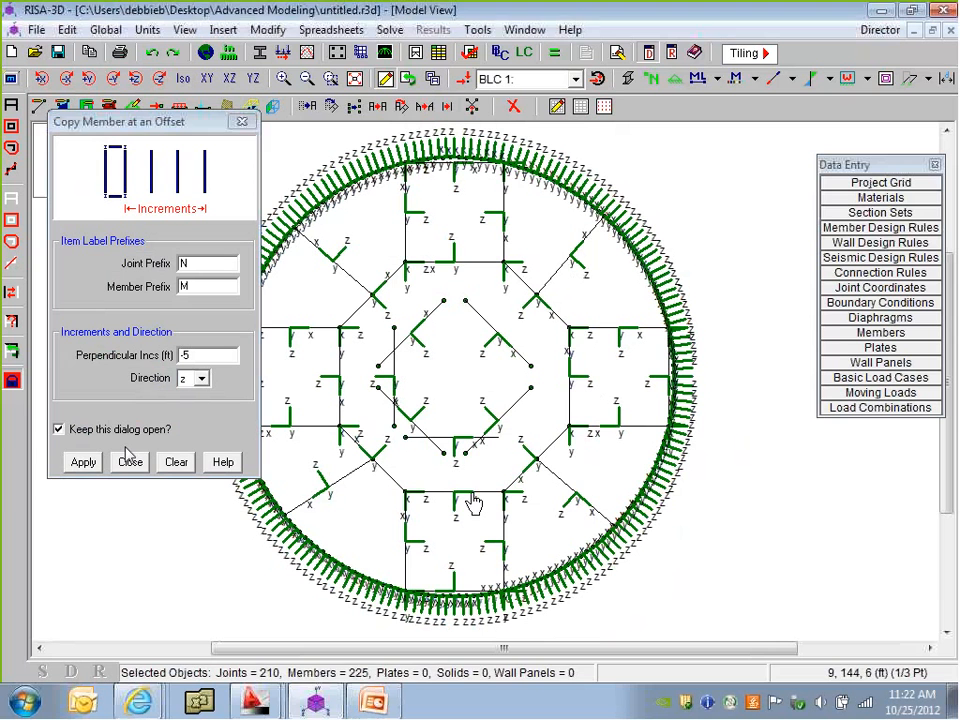
left_click(571, 384)
left_click(83, 462)
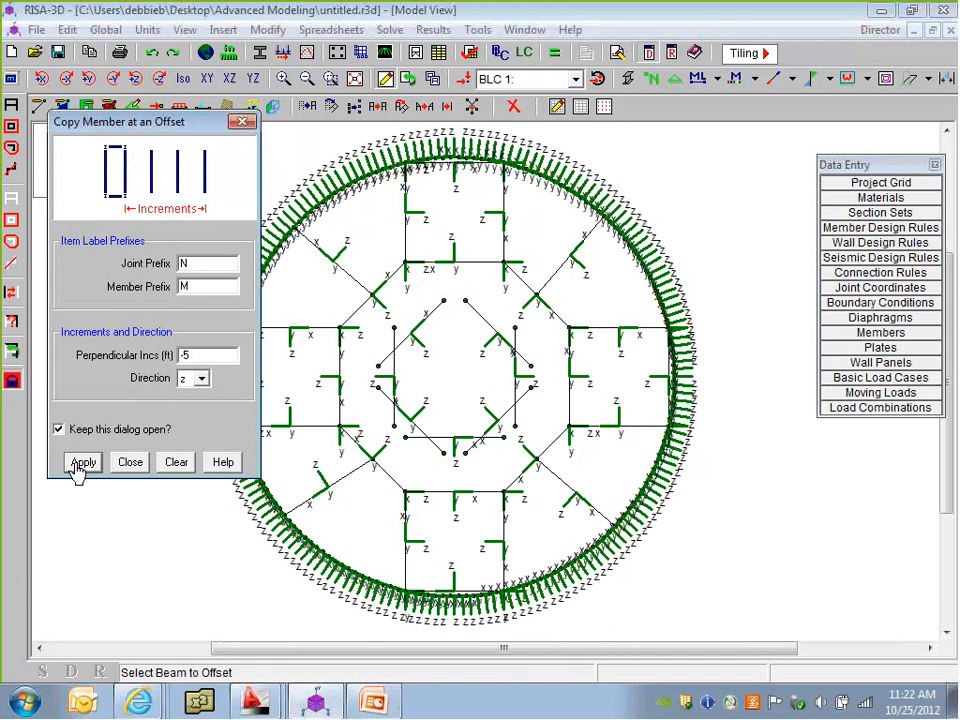
left_click(455, 300)
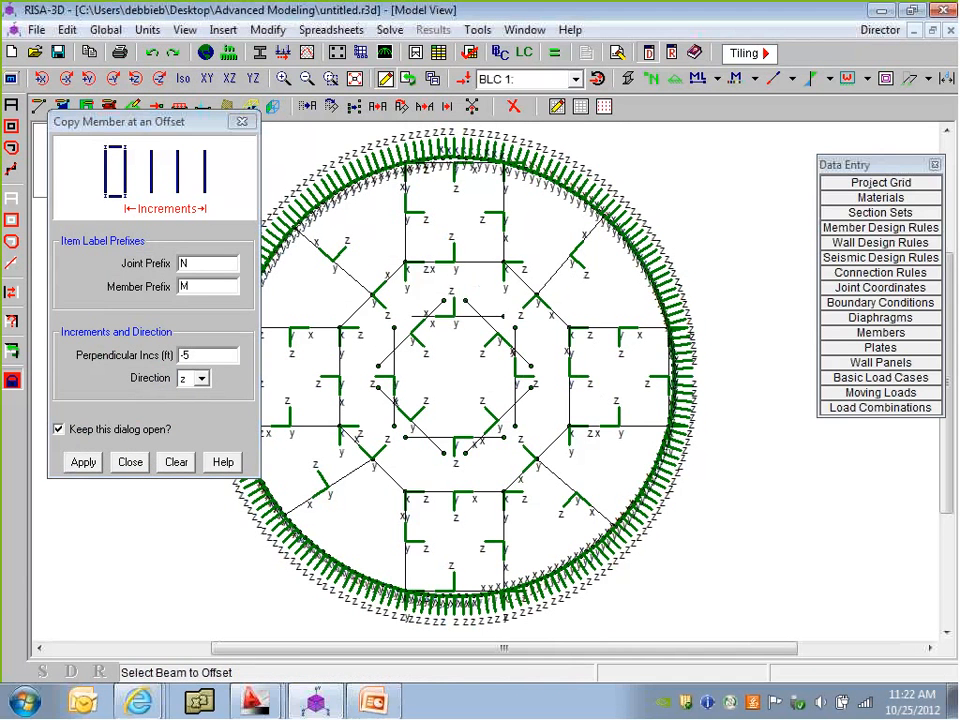
left_click(130, 462)
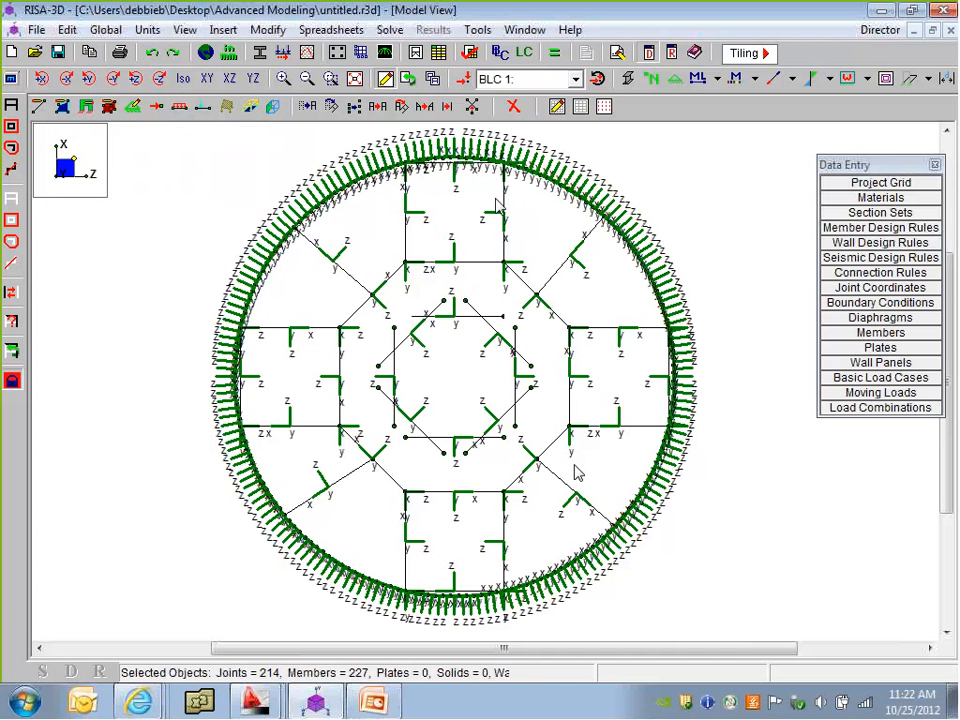
Turn off the member local axis display and look through the member label, colour and end display options
left_click(718, 80)
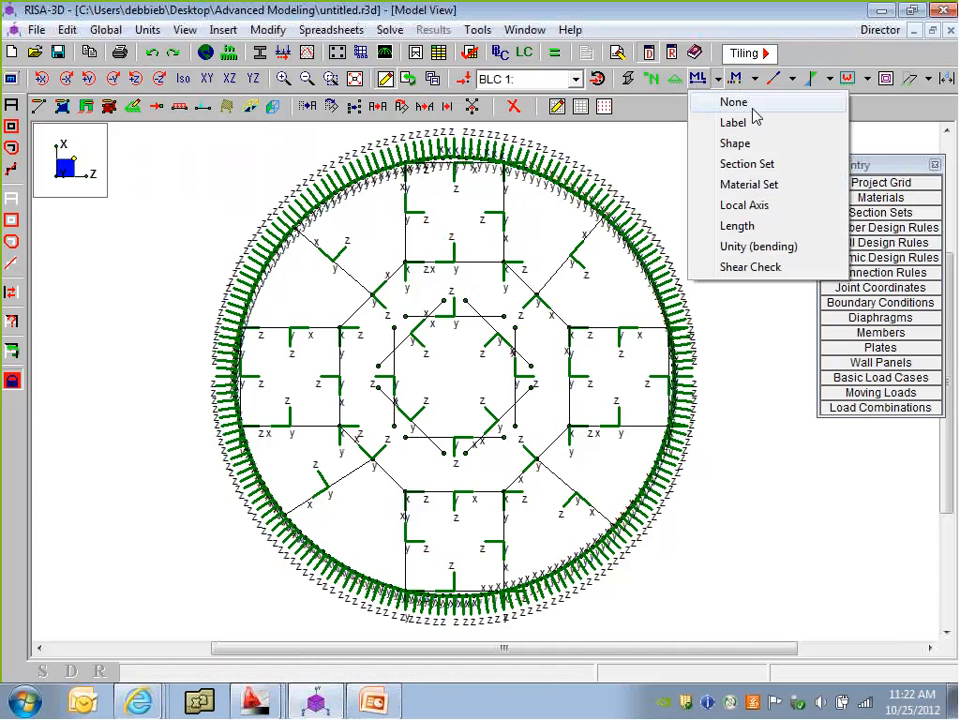
left_click(754, 104)
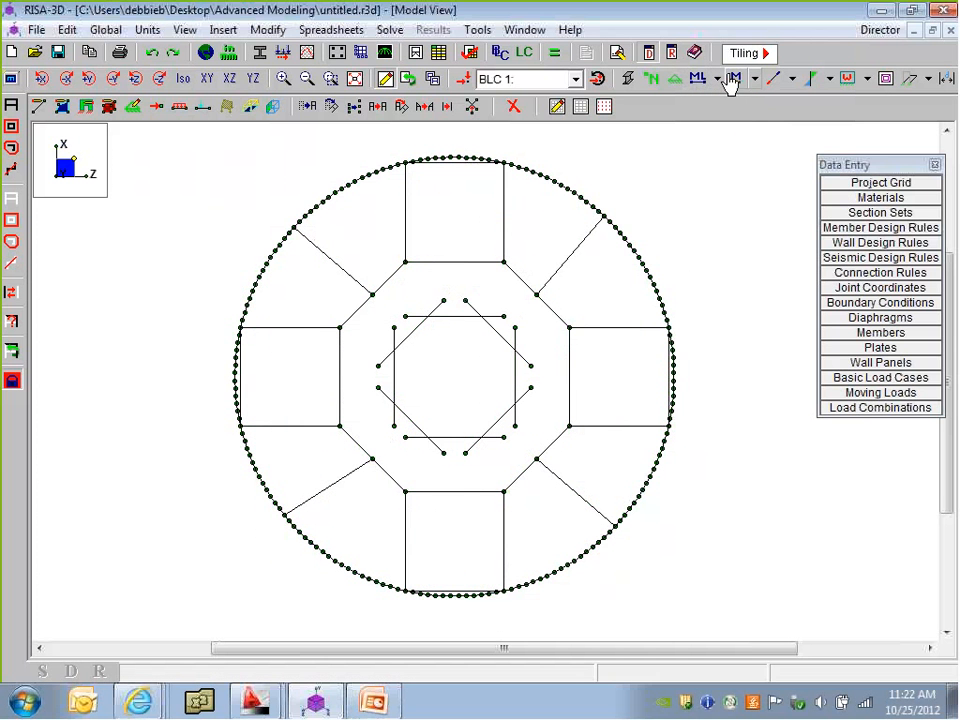
left_click(718, 80)
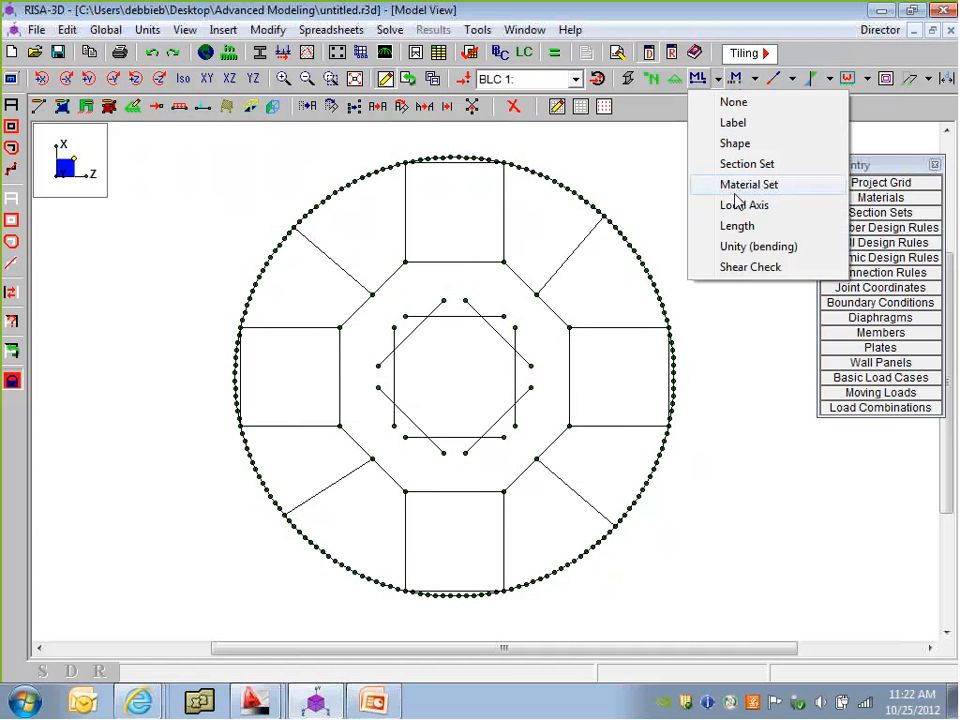
left_click(756, 80)
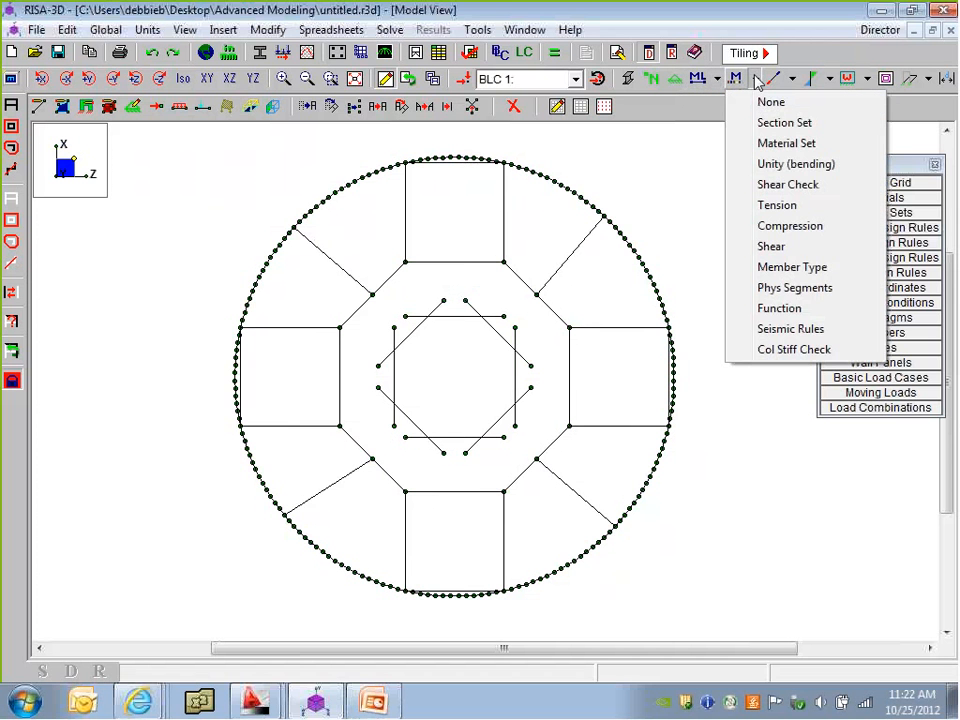
left_click(793, 80)
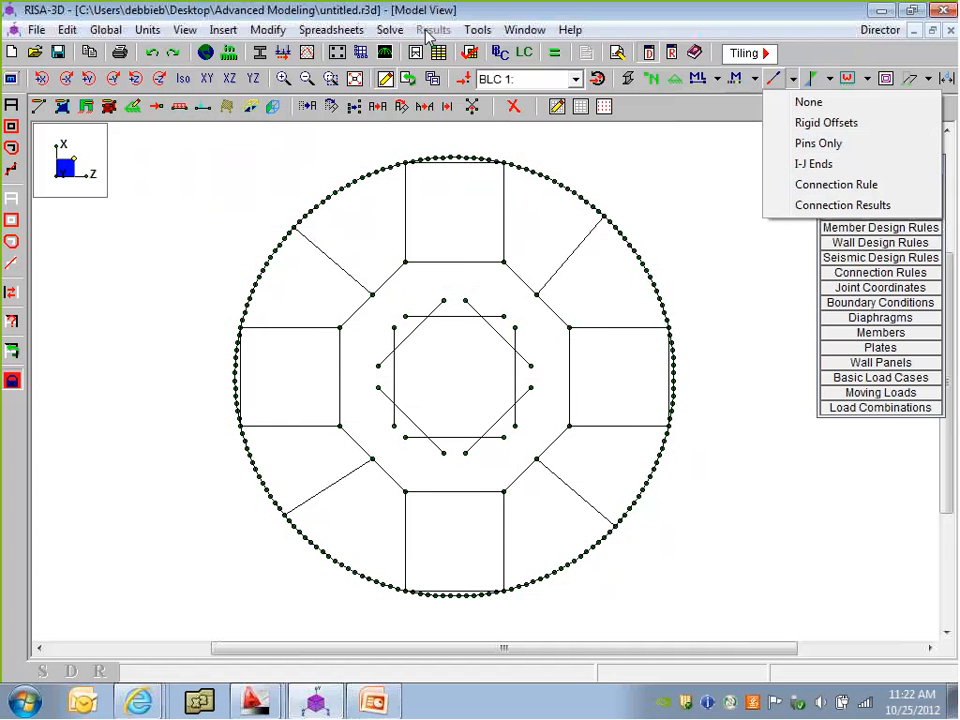
Examine the available and current buttons in the toolbar customization, including Plate Force Contour and Plate Stress Contours
left_click(477, 30)
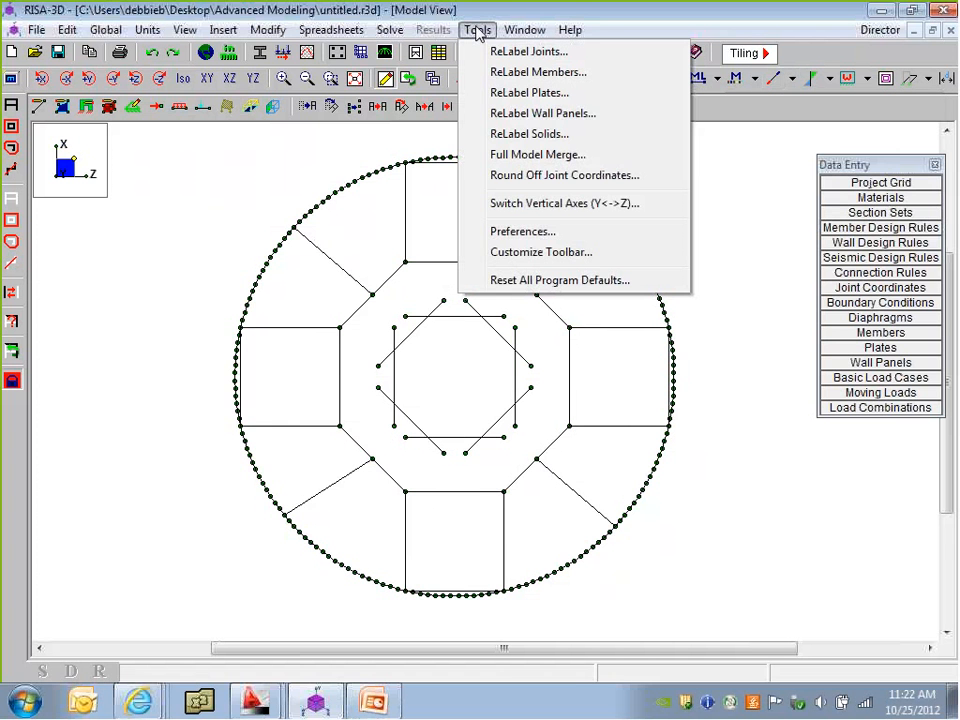
left_click(533, 254)
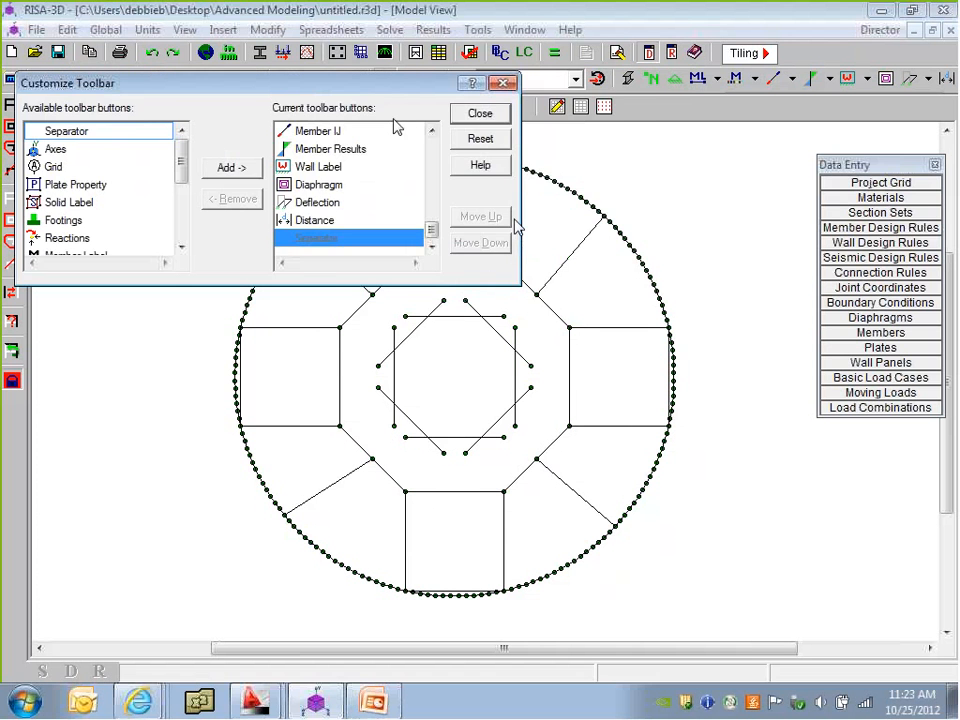
left_click_drag(339, 90, 470, 104)
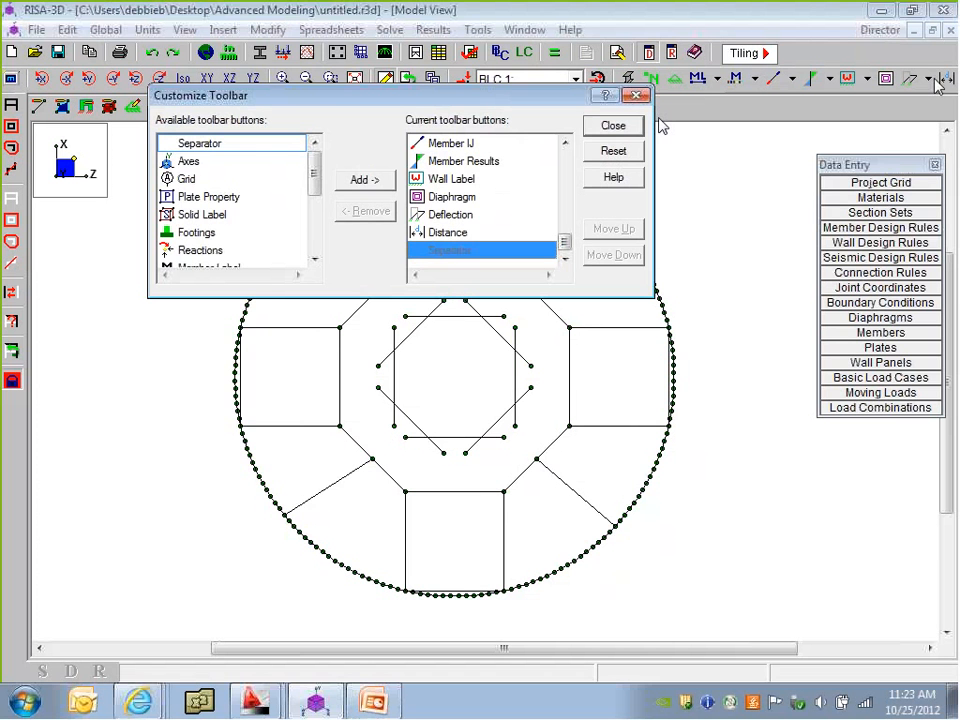
left_click(637, 96)
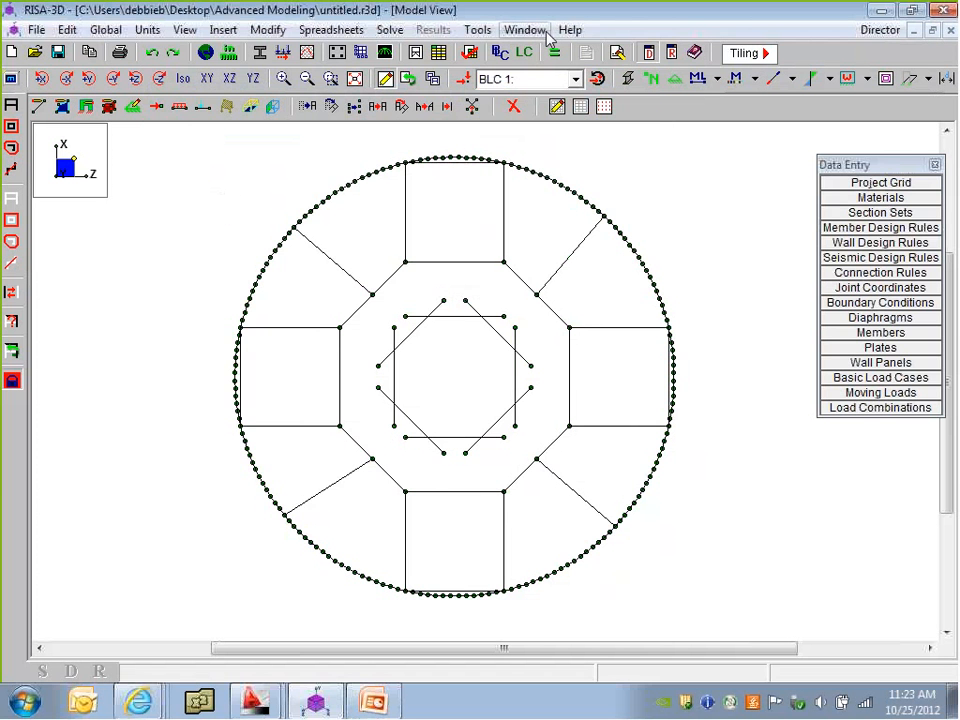
left_click(478, 30)
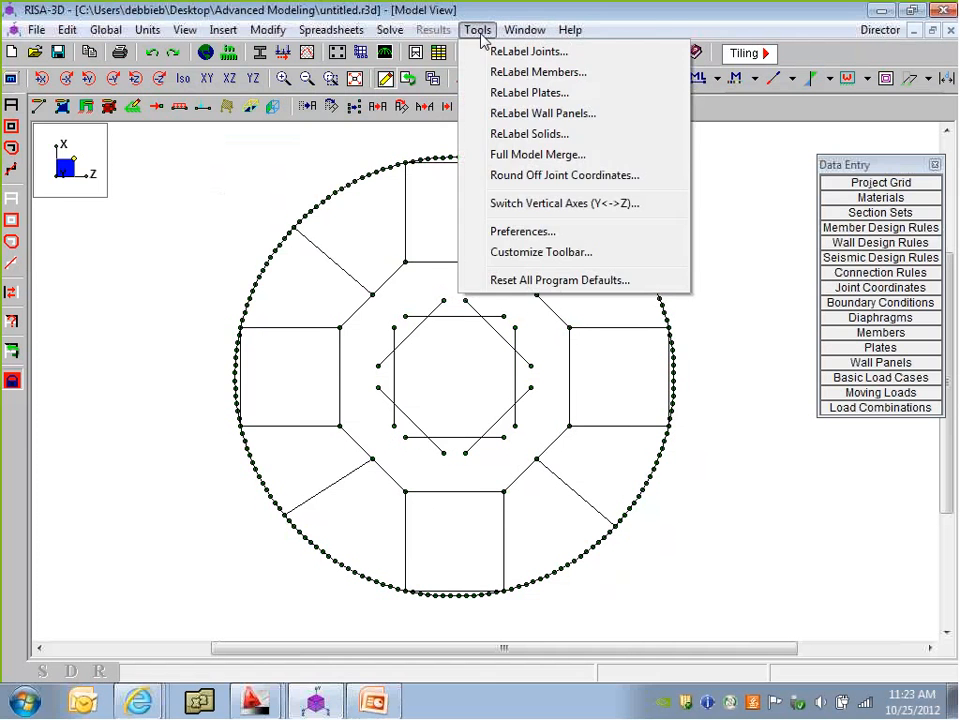
left_click(586, 254)
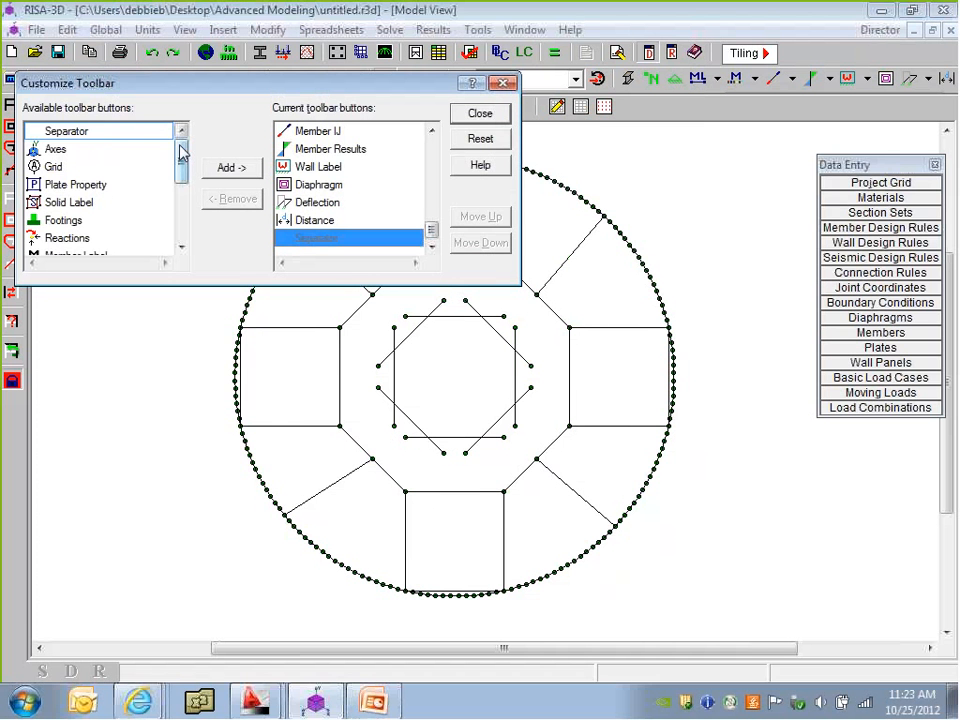
left_click_drag(180, 146, 195, 225)
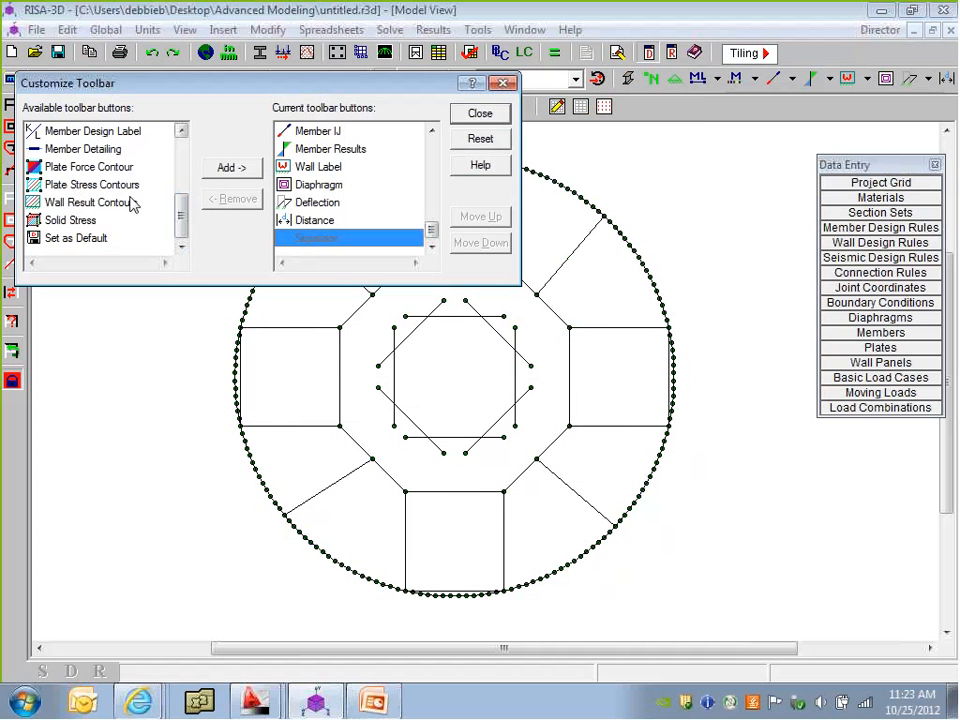
left_click(90, 167)
left_click(105, 184)
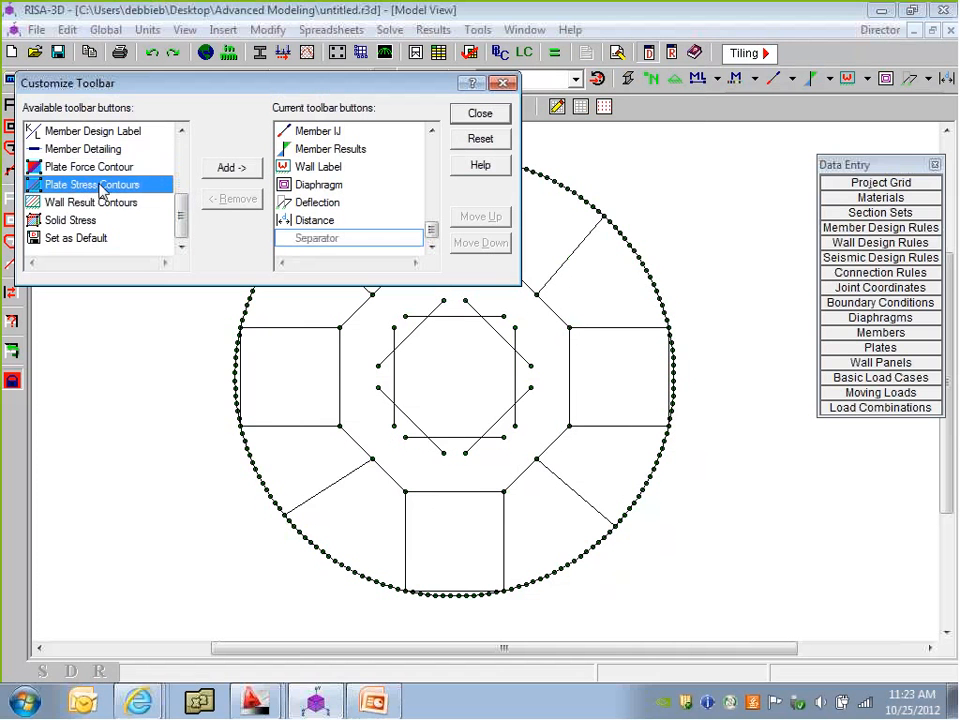
left_click(90, 167)
left_click_drag(180, 220, 236, 141)
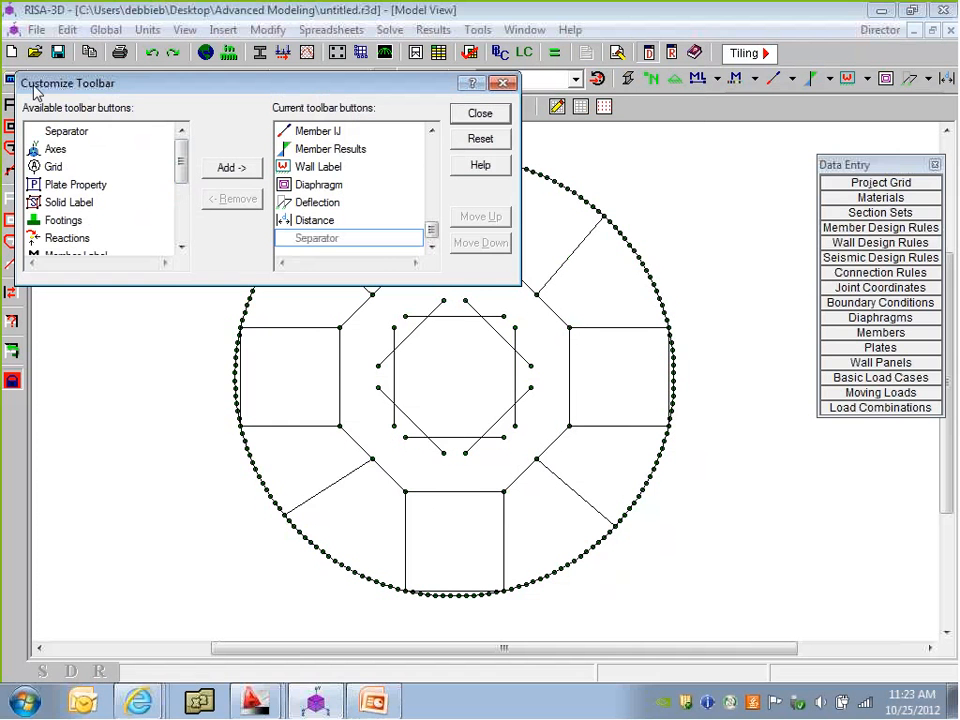
left_click(480, 113)
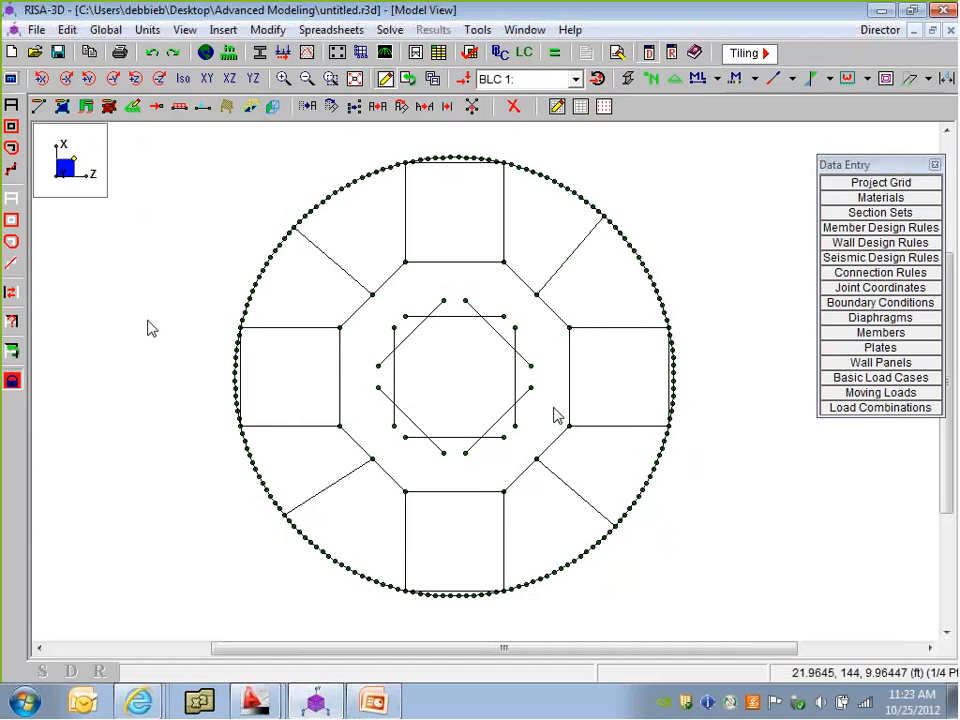
Select only the eight overlapping offset members at the centre of the plan, leaving the rest of the model unselected
left_click(11, 197)
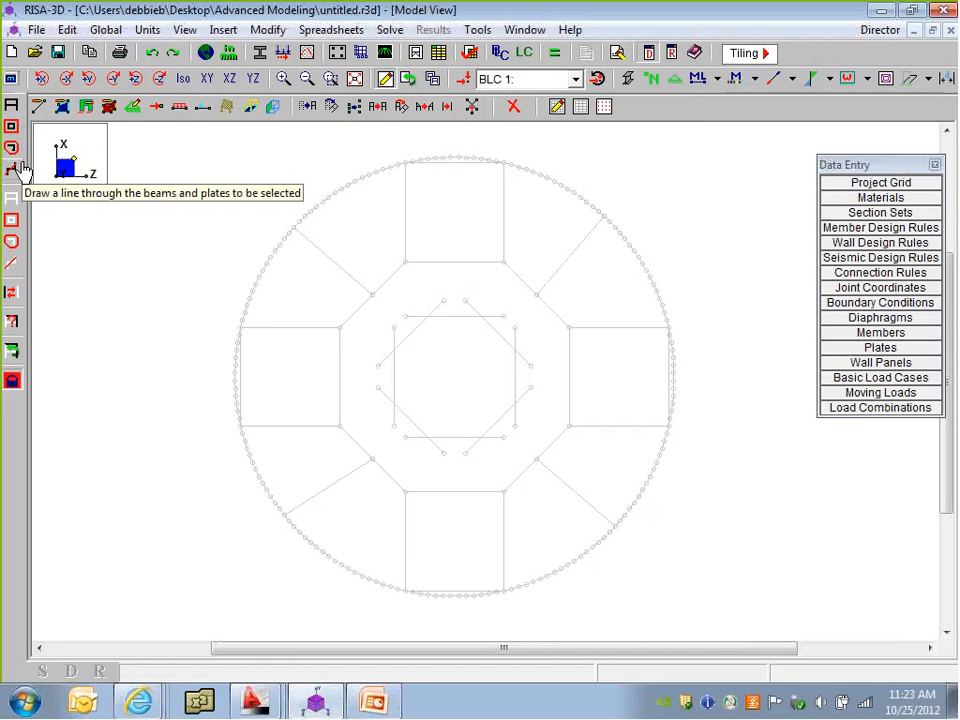
left_click(11, 128)
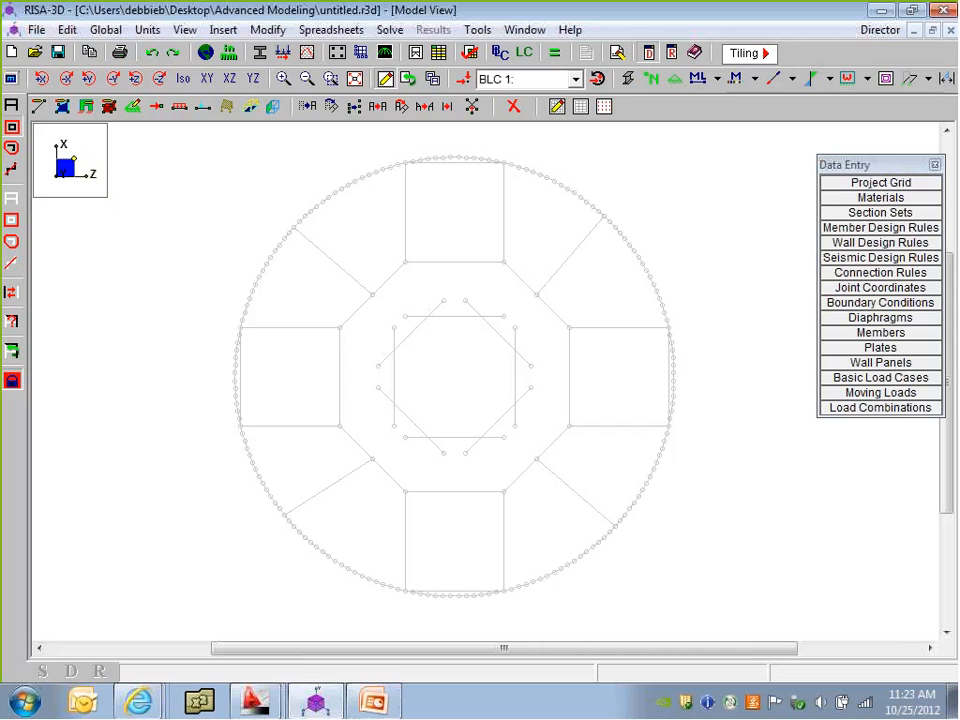
left_click_drag(381, 302, 528, 458)
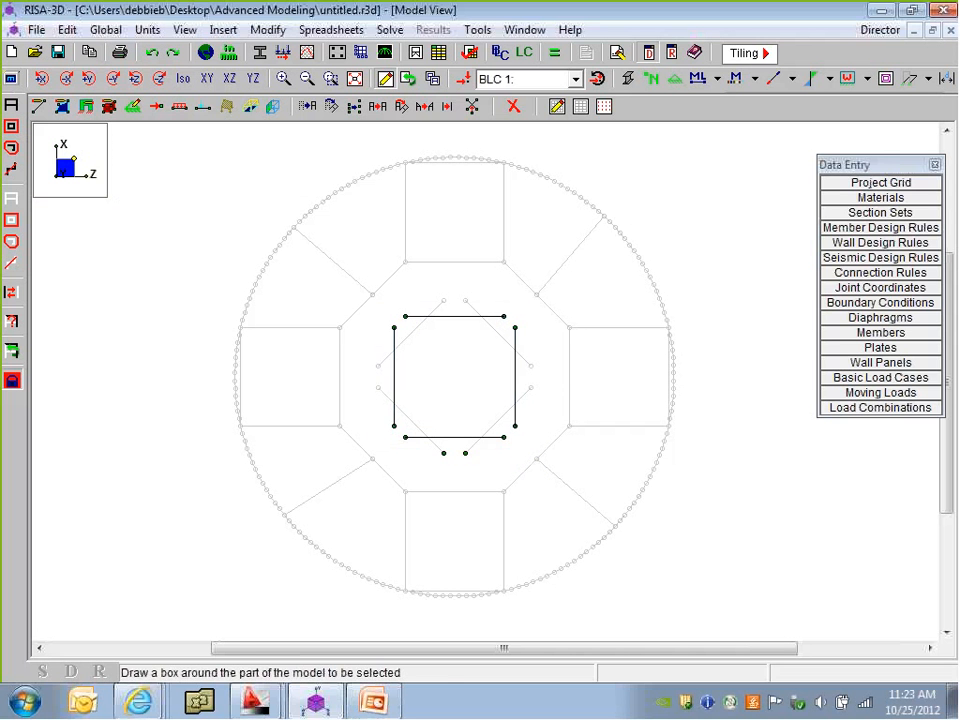
left_click(11, 167)
mouse_move(506, 308)
left_mouse_down()
mouse_move(433, 419)
mouse_move(411, 433)
left_mouse_up()
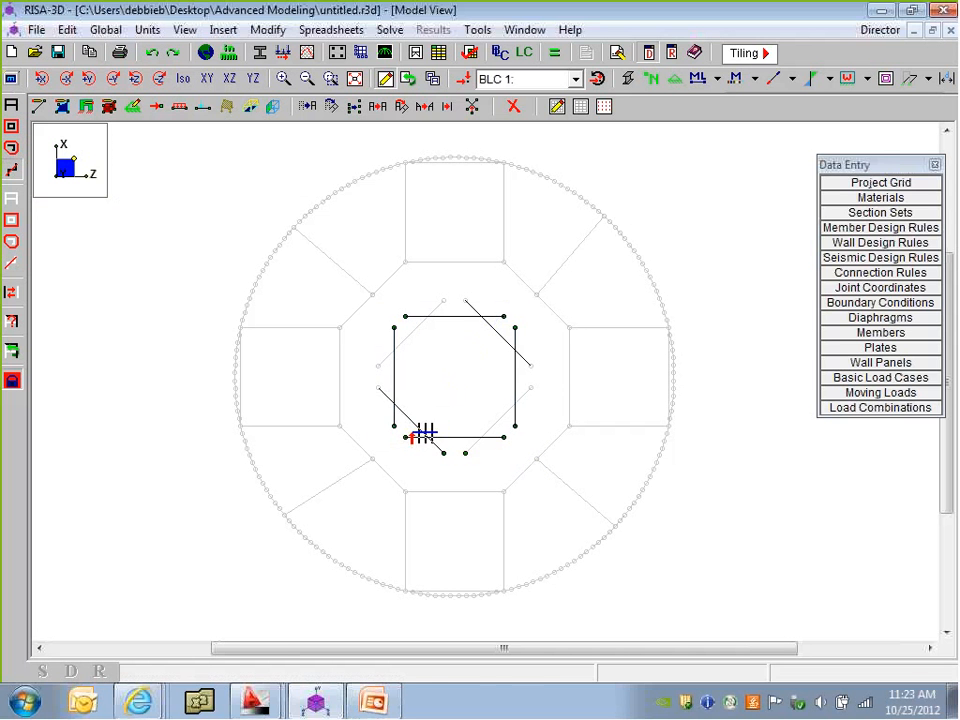
left_click_drag(380, 333, 523, 421)
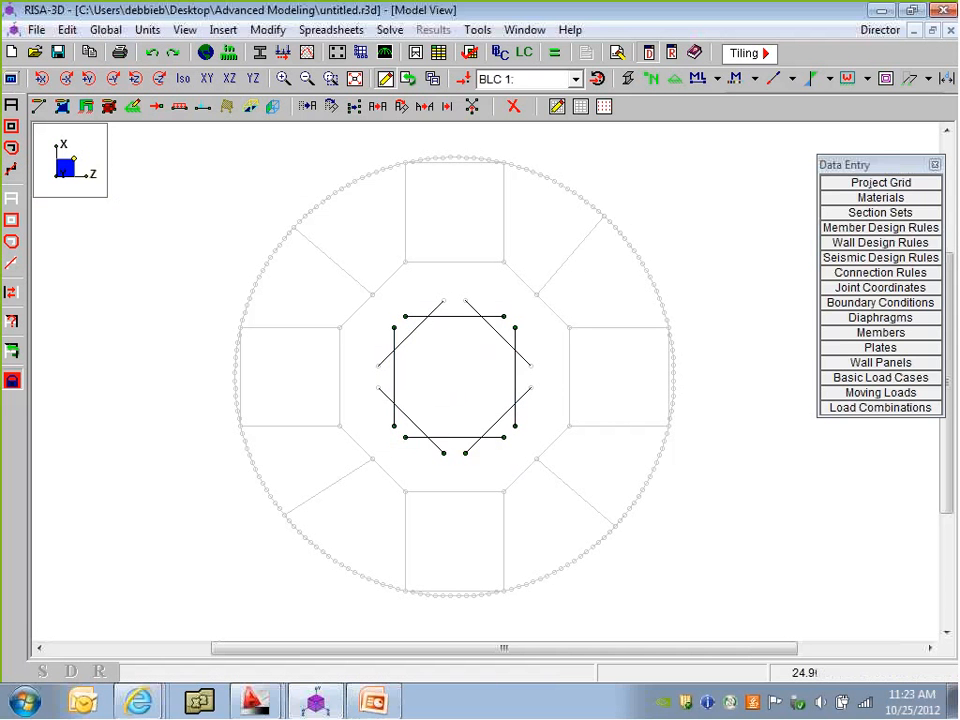
Turn off the Physical member option for all selected inner members and check the setting in one member's information
left_click(40, 112)
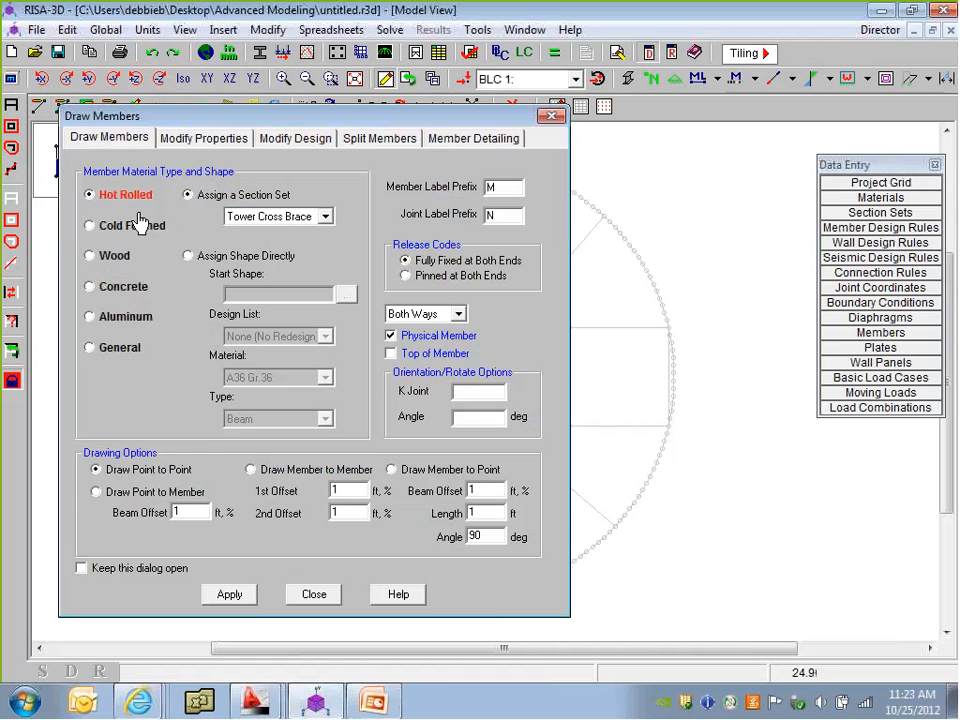
key("Return")
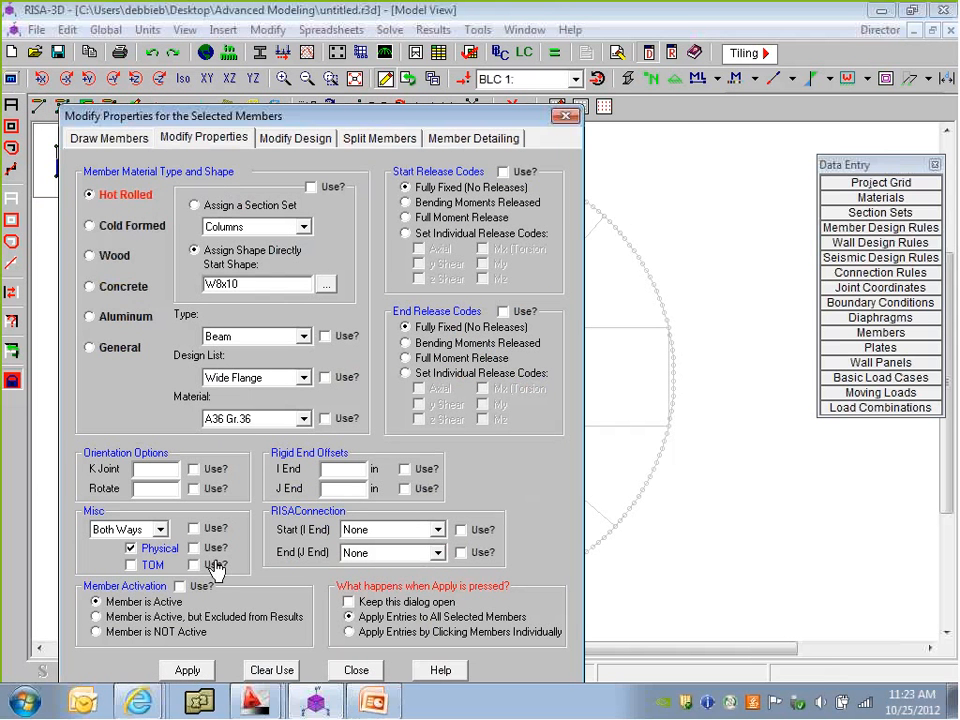
left_click(205, 549)
left_click(197, 549)
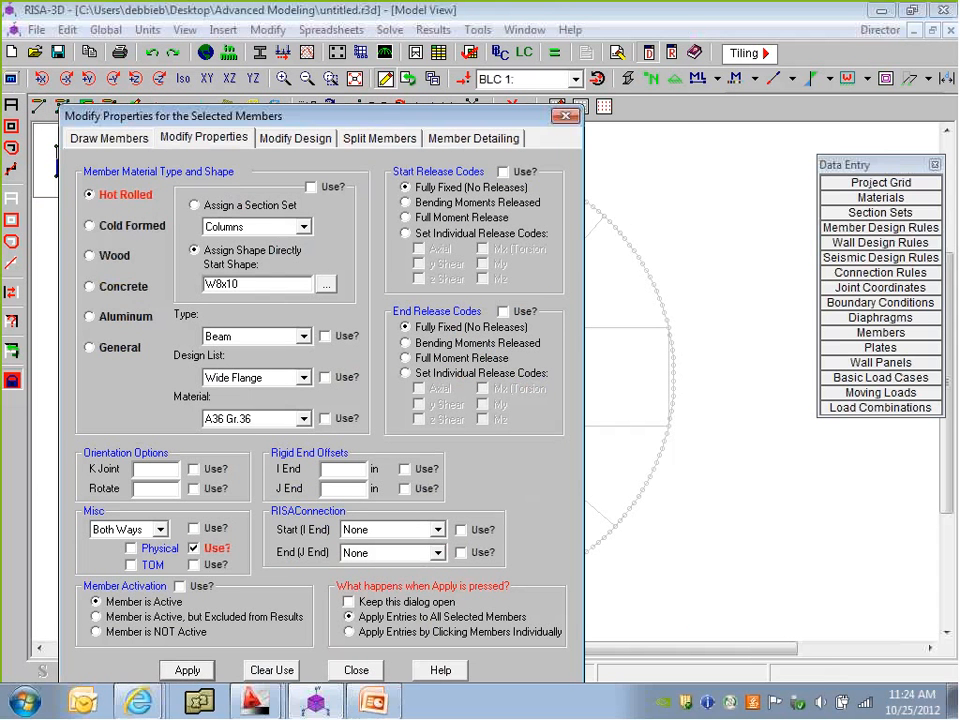
left_click_drag(345, 116, 446, 45)
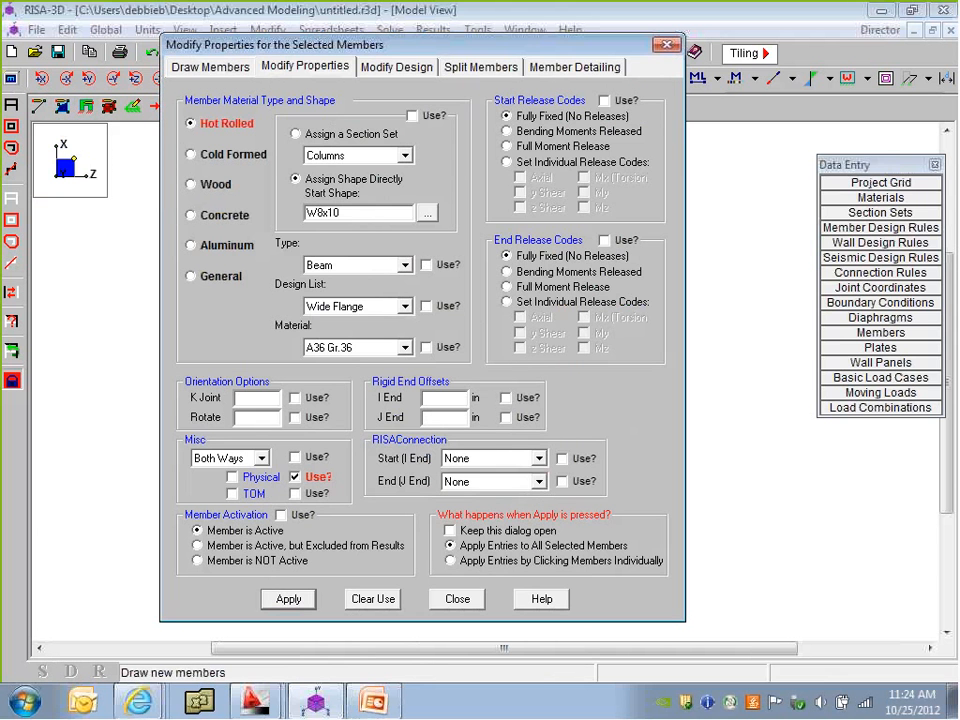
left_click(290, 600)
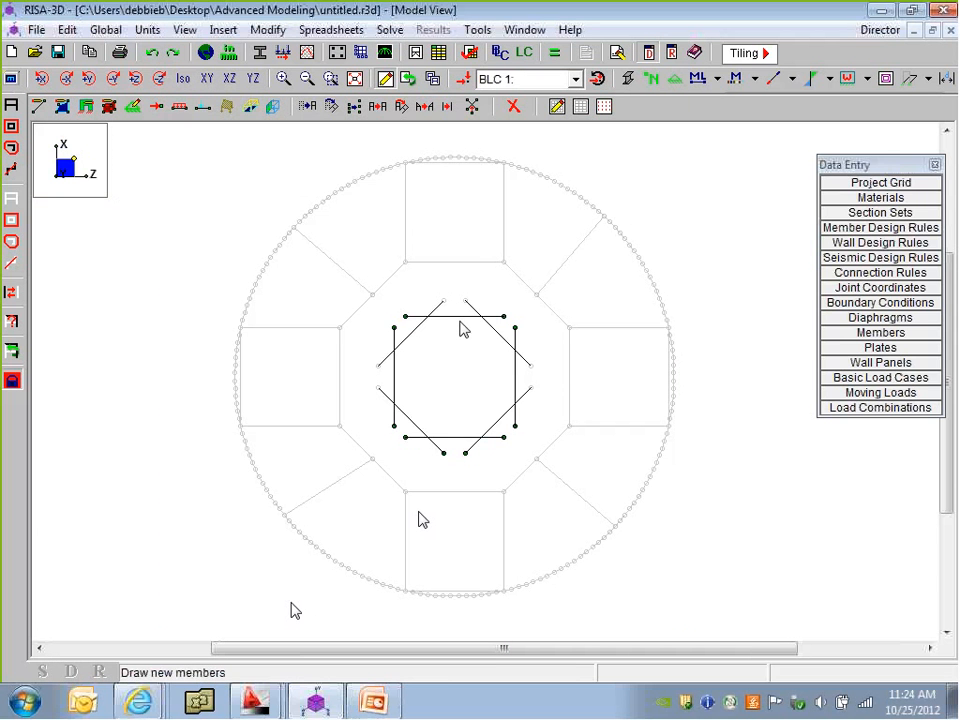
double_click(462, 330)
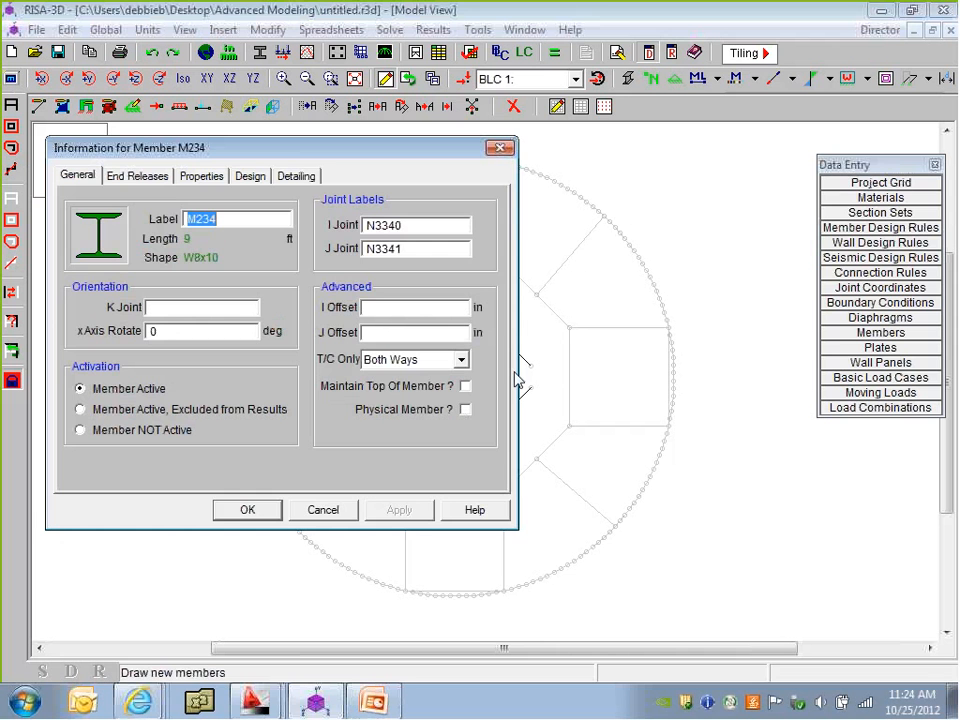
key("Return")
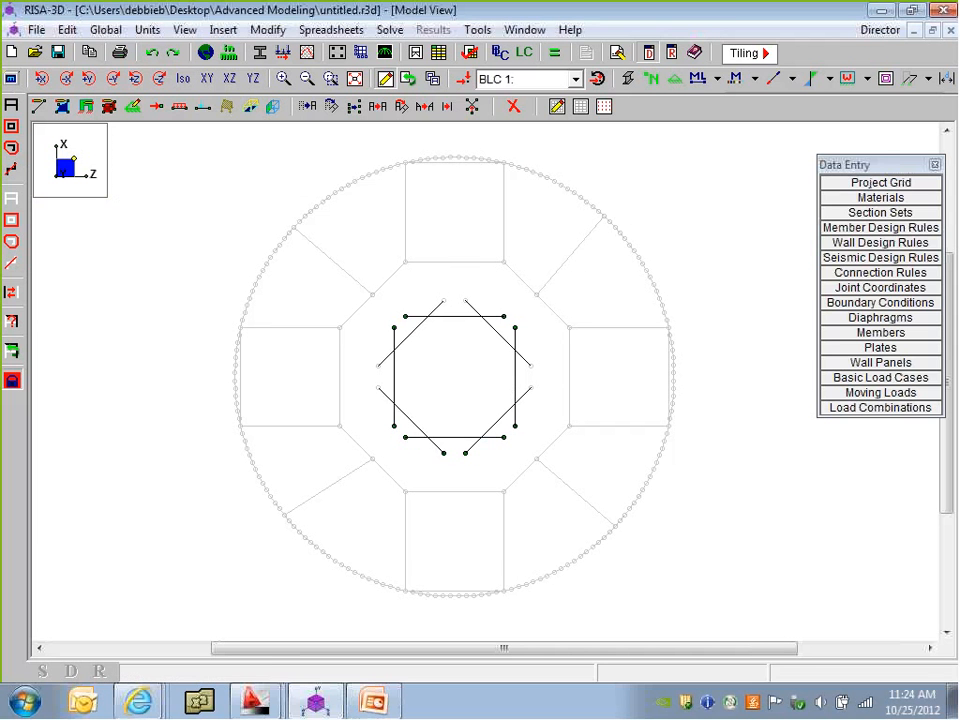
Run a model merge with Merge Crossing Members enabled to split the inner members at their intersections
left_click(471, 107)
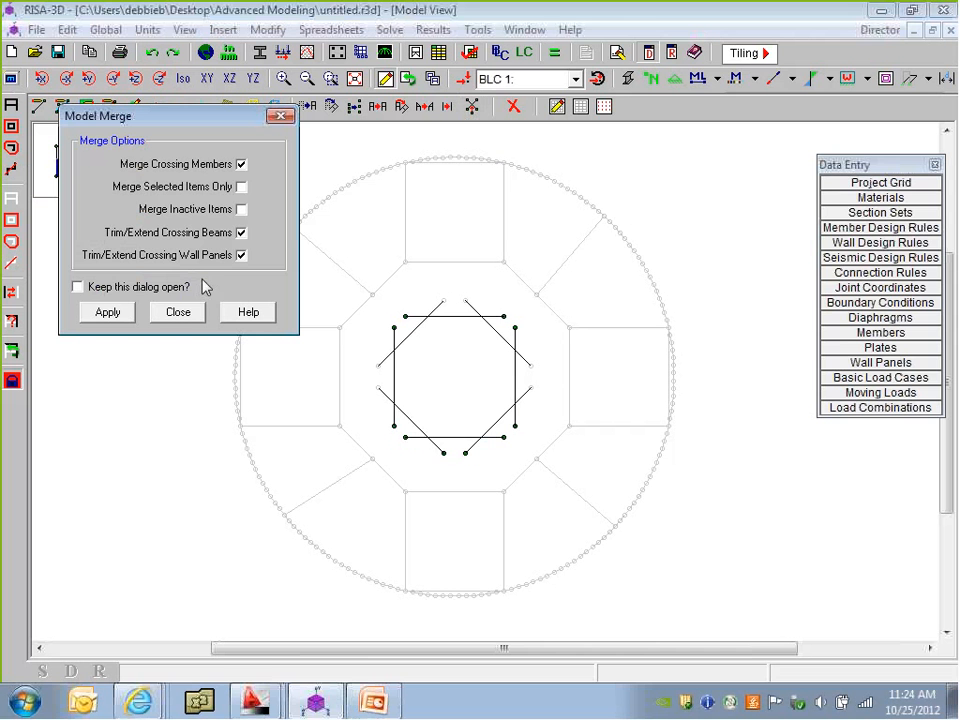
left_click(241, 187)
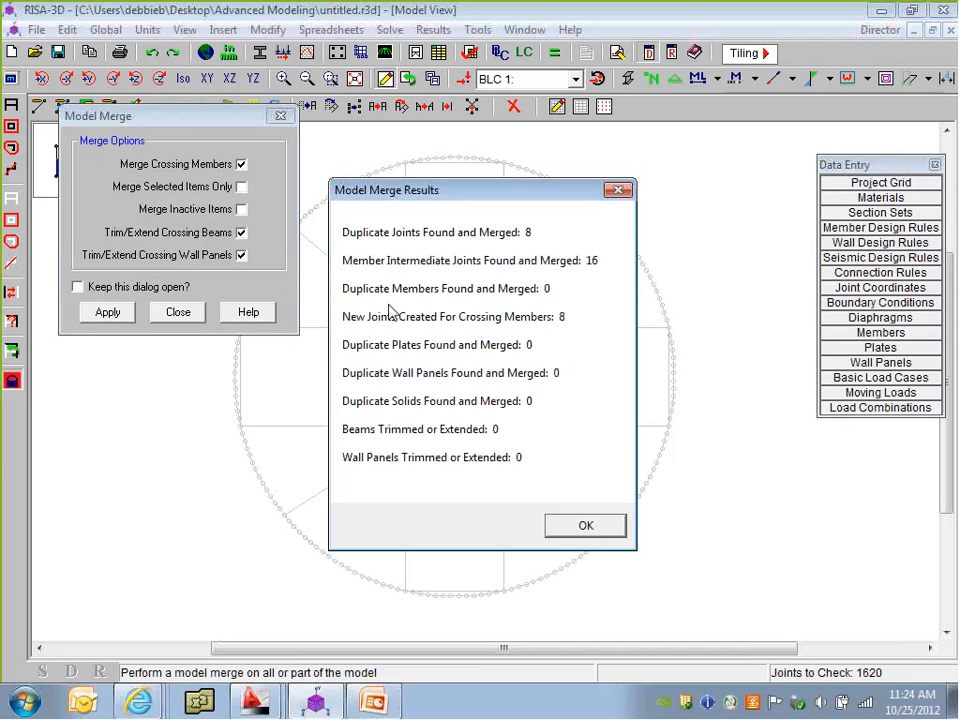
key("Return")
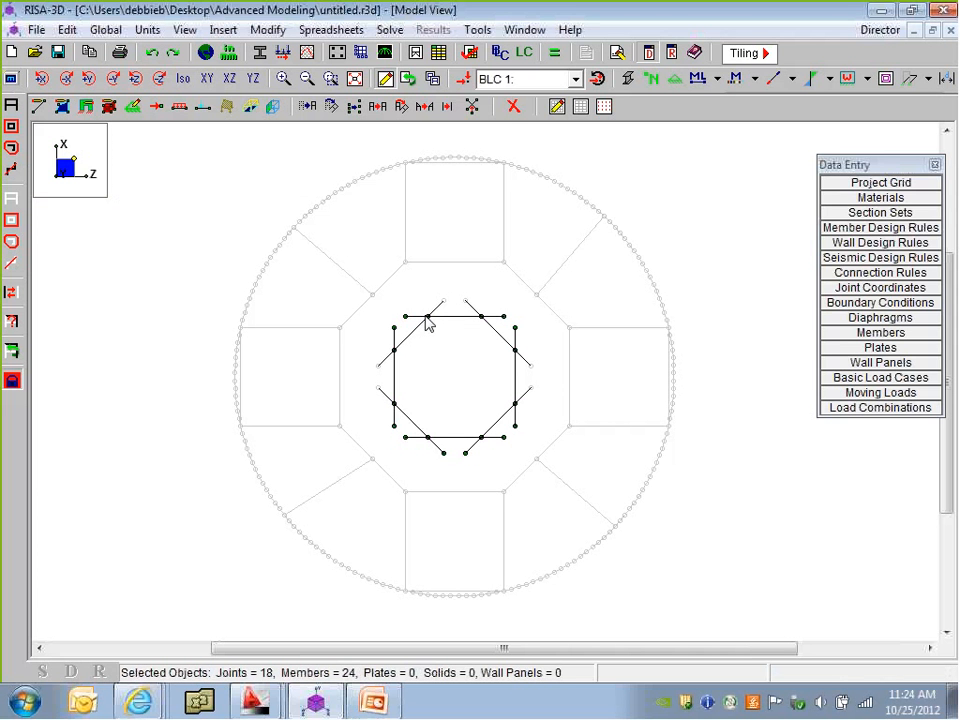
Reselect the whole displayed model and start deleting items individually to trim the overhanging ends of the inner members
left_click(10, 108)
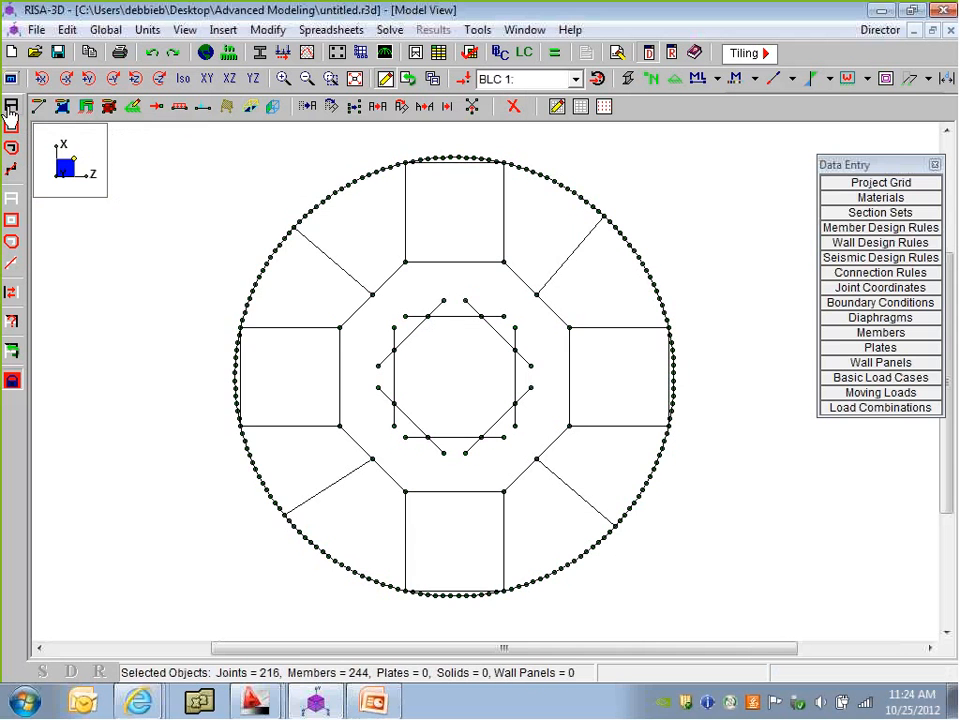
left_click(514, 108)
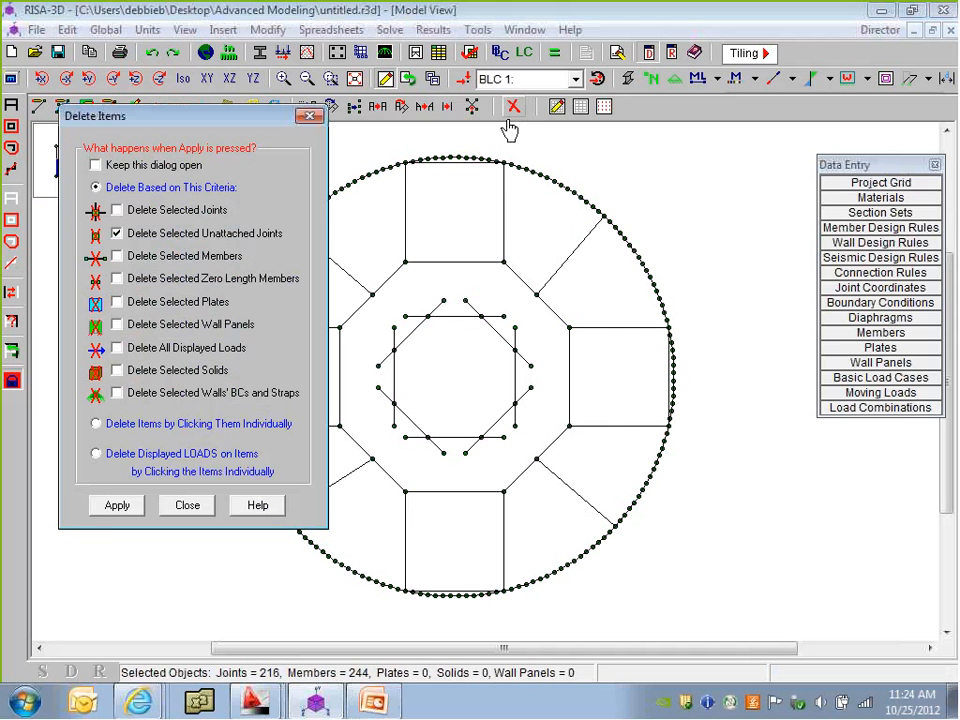
left_click(200, 424)
left_click(117, 505)
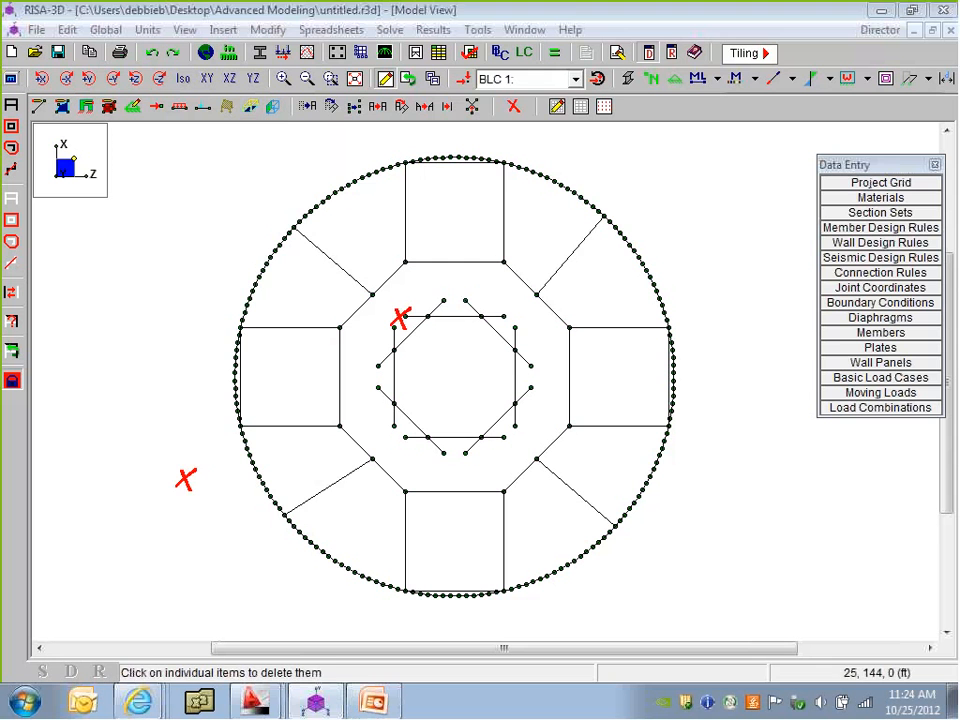
Delete the member stubs that overhang the corners of the innermost octagon, leaving a closed eight-sided ring
left_click(432, 303)
left_click(477, 306)
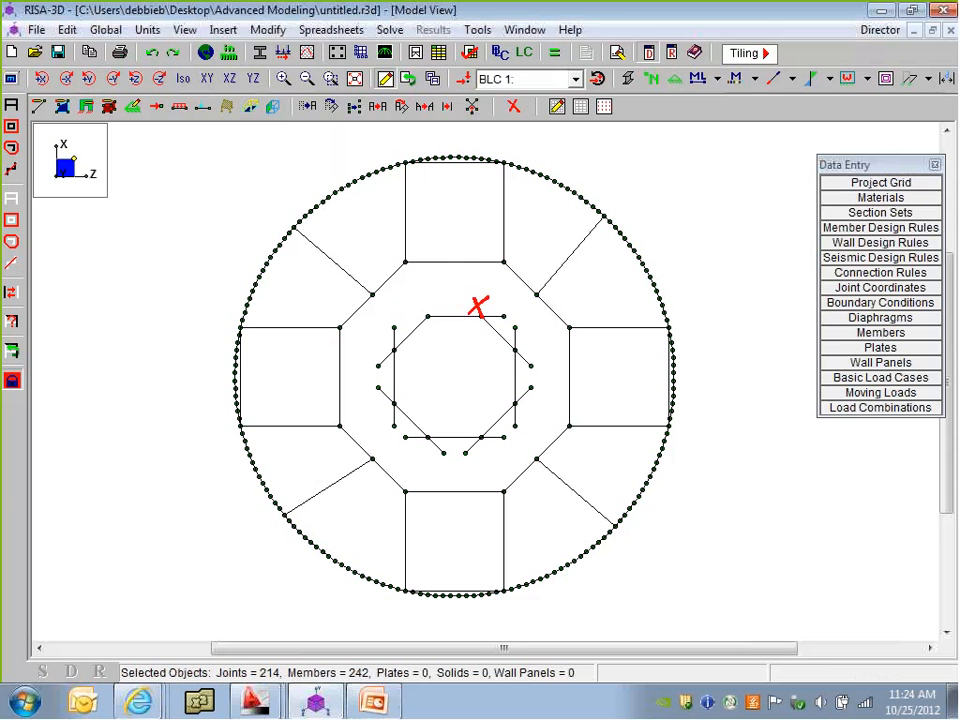
left_click(493, 316)
left_click(515, 336)
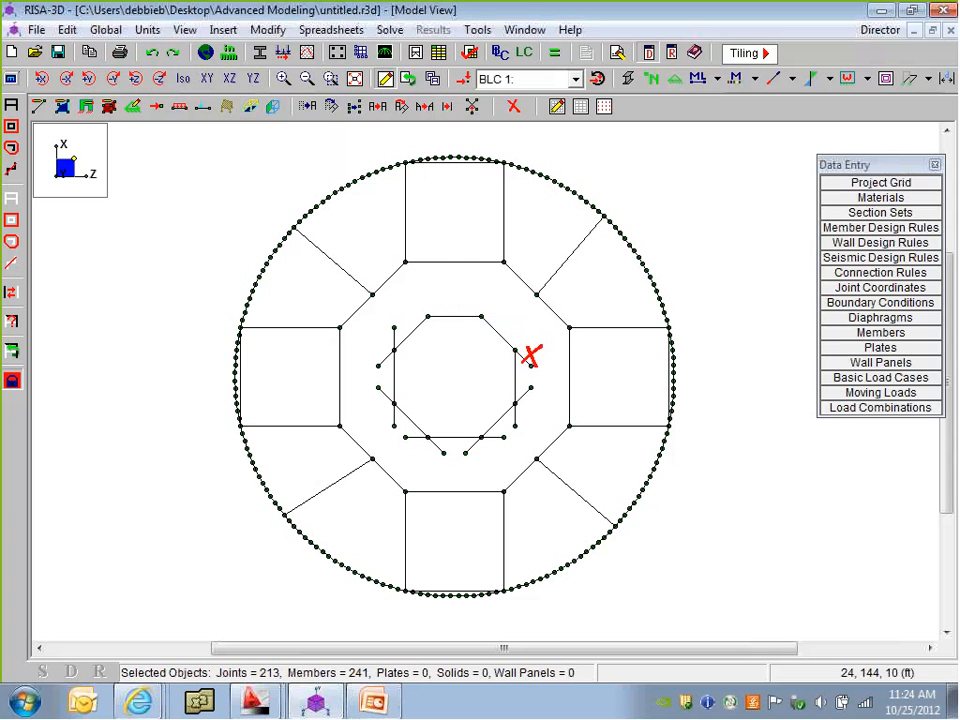
left_click(531, 358)
left_click(533, 386)
left_click(515, 422)
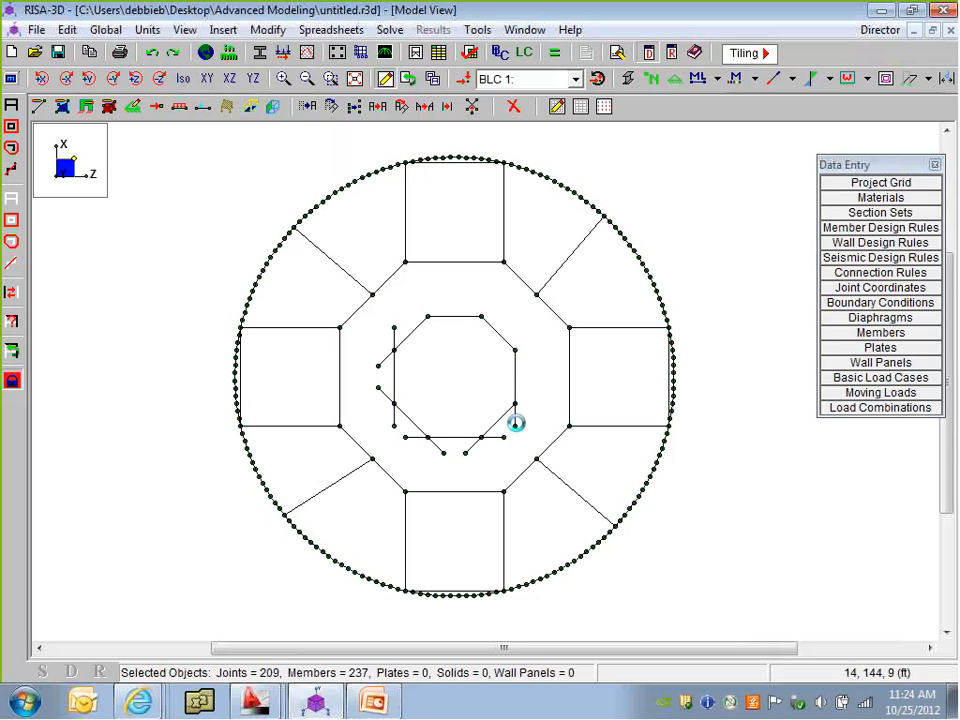
left_click(466, 455)
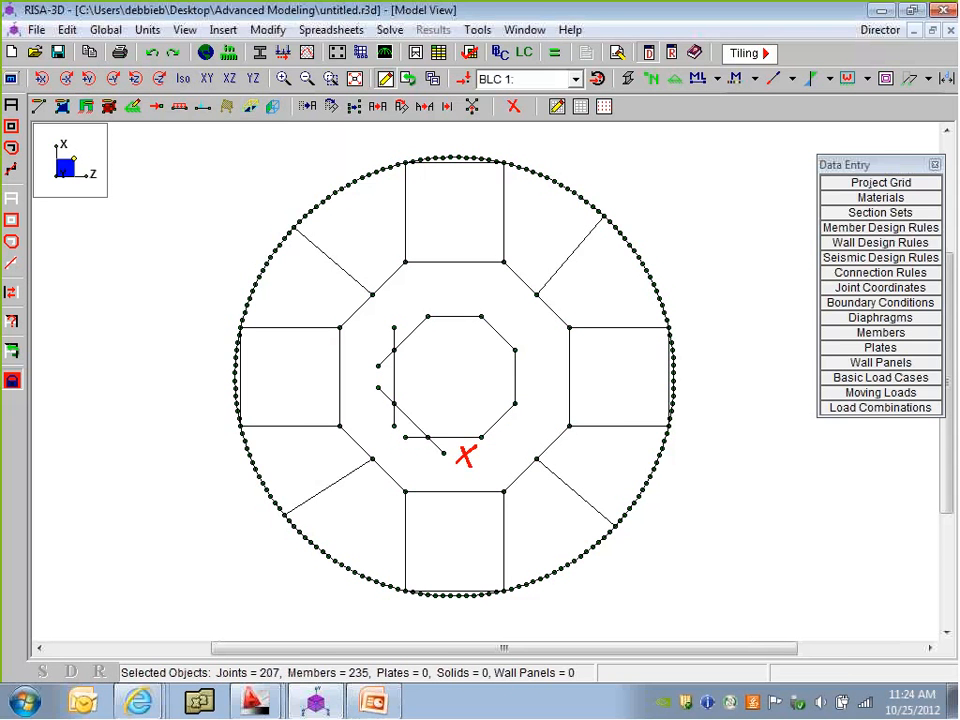
left_click(465, 452)
left_click(381, 399)
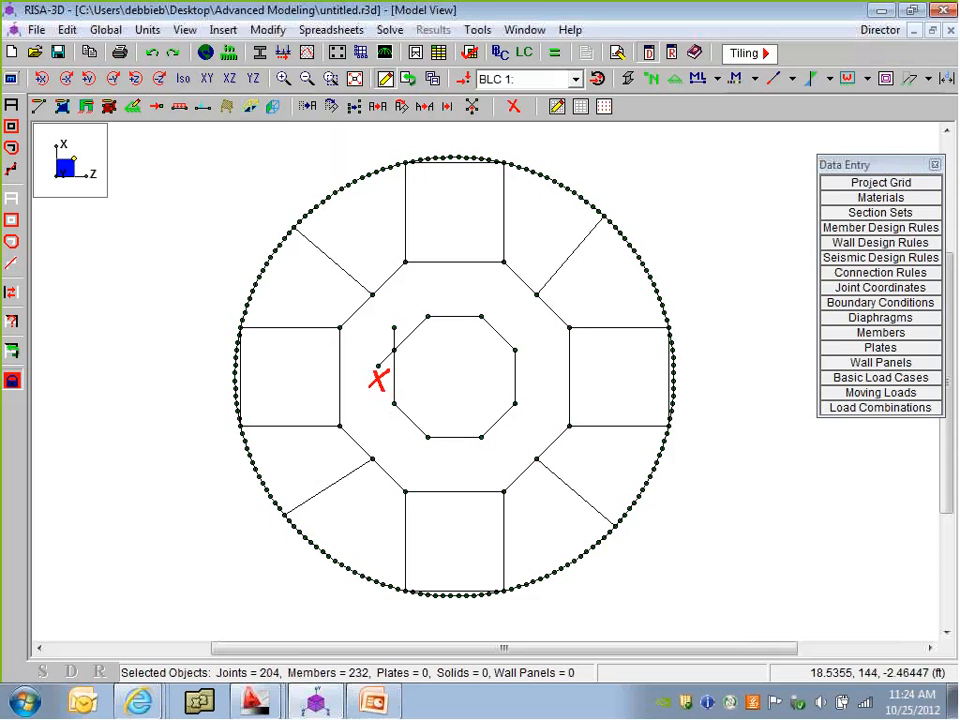
left_click(384, 356)
left_click(394, 332)
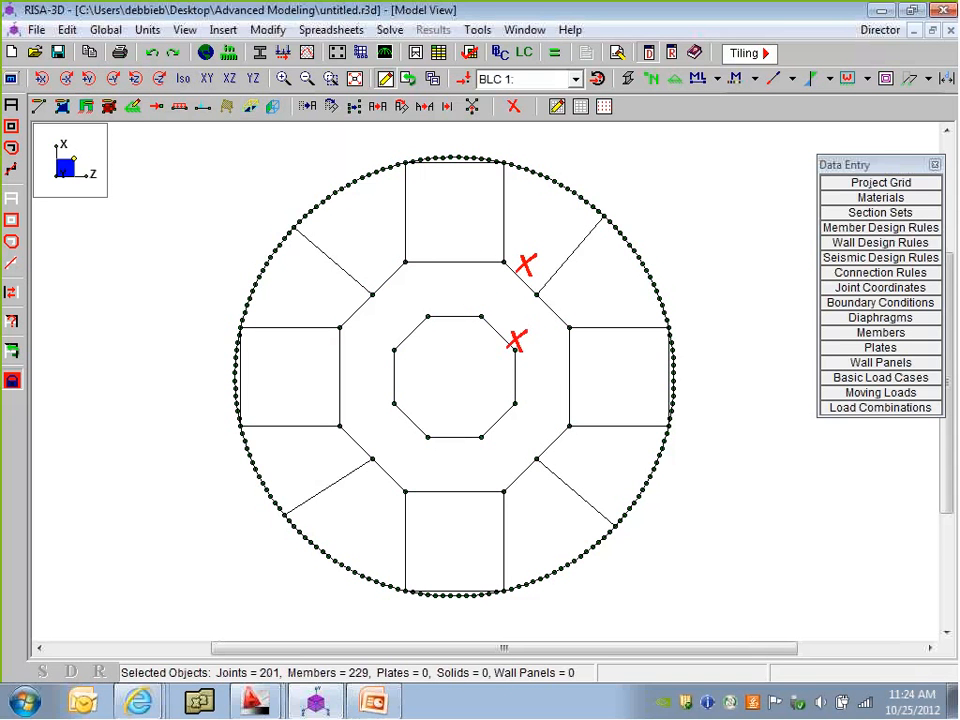
Set up point-to-point drawing of hot rolled members with the Tower Cross Brace section set
left_click(38, 108)
left_click(96, 140)
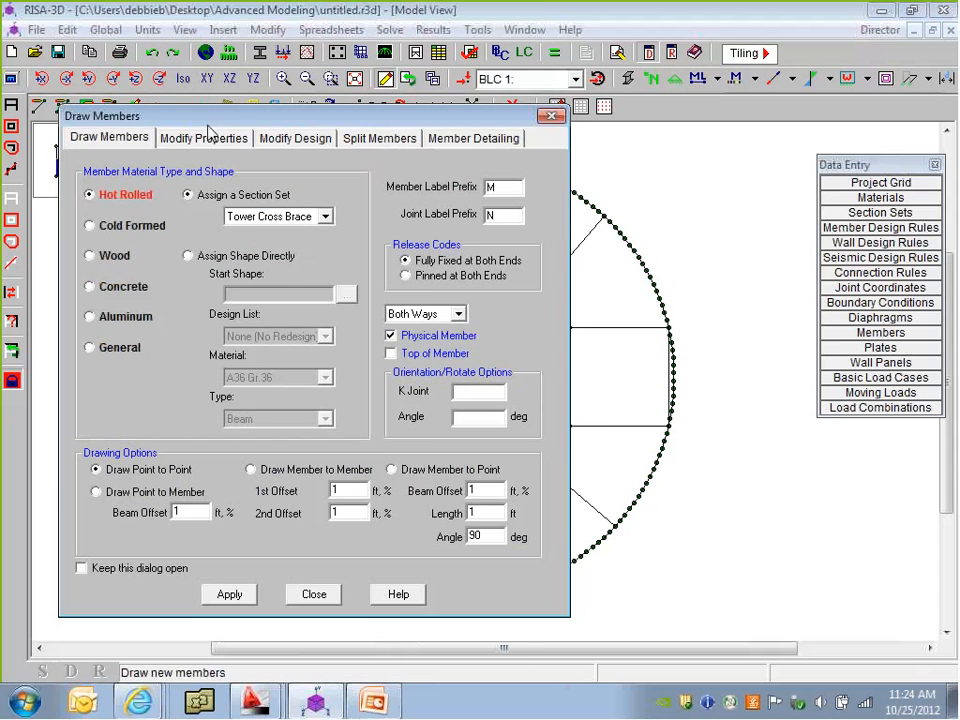
left_click_drag(207, 118, 251, 86)
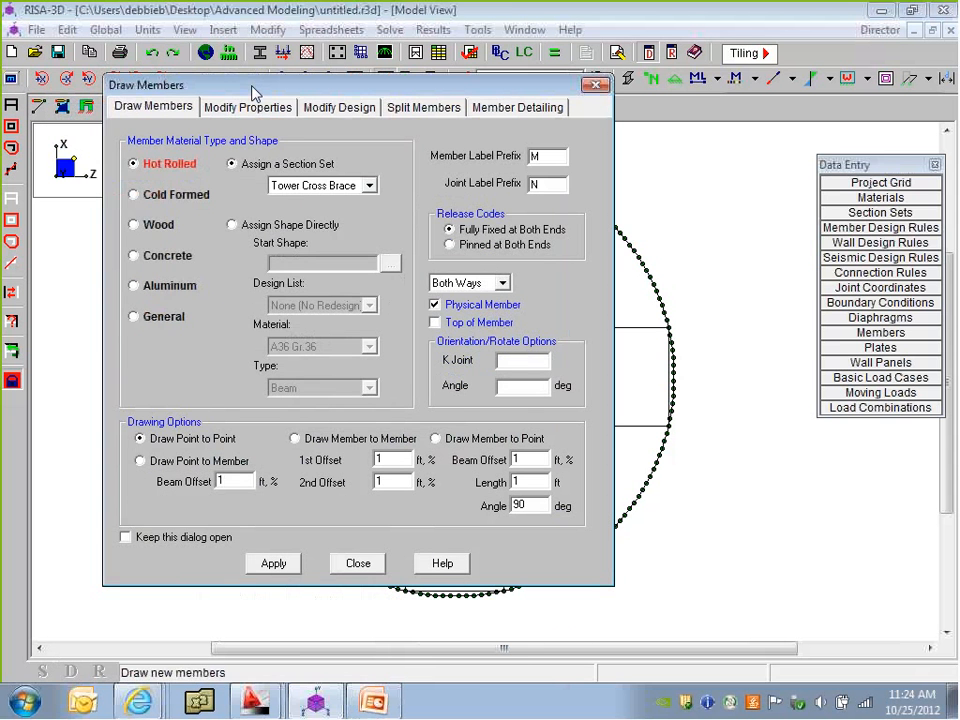
left_click(307, 190)
left_click(318, 275)
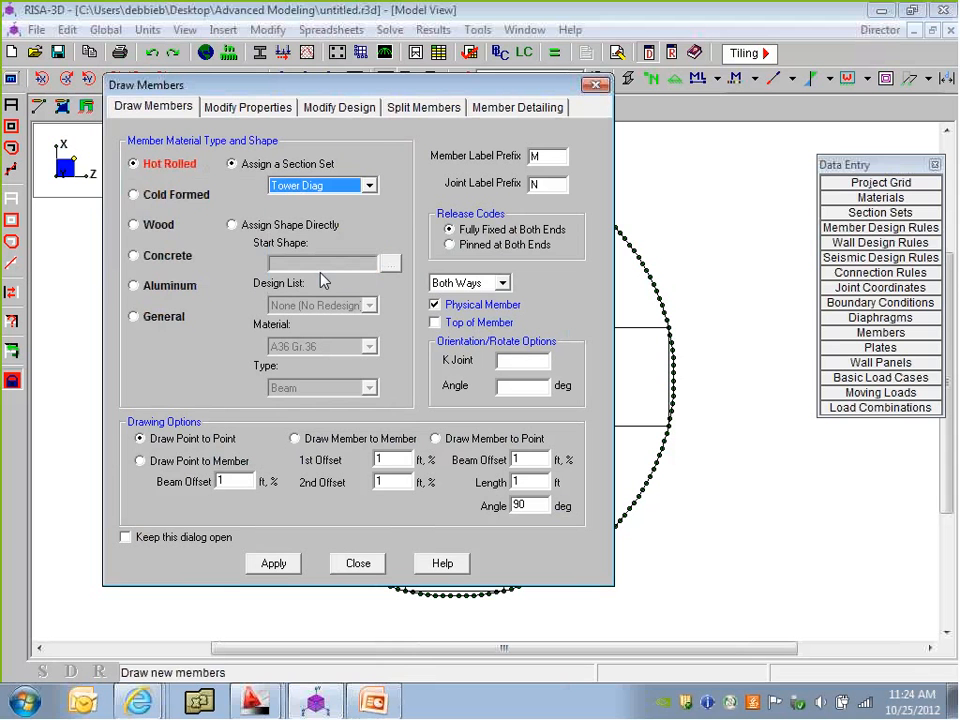
left_click(308, 186)
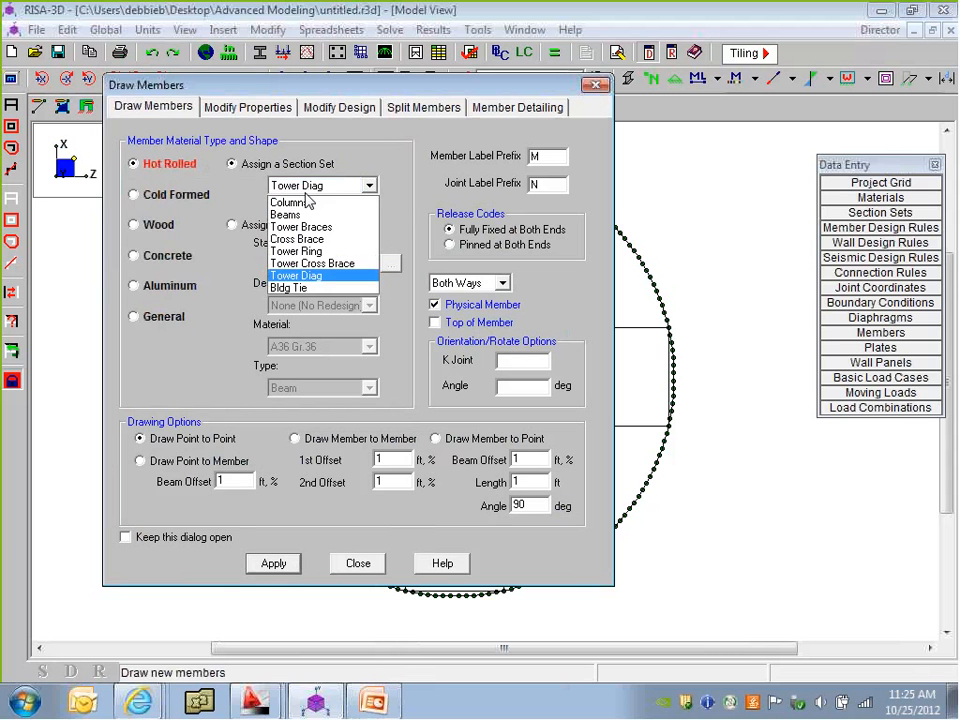
left_click(322, 261)
key("Return")
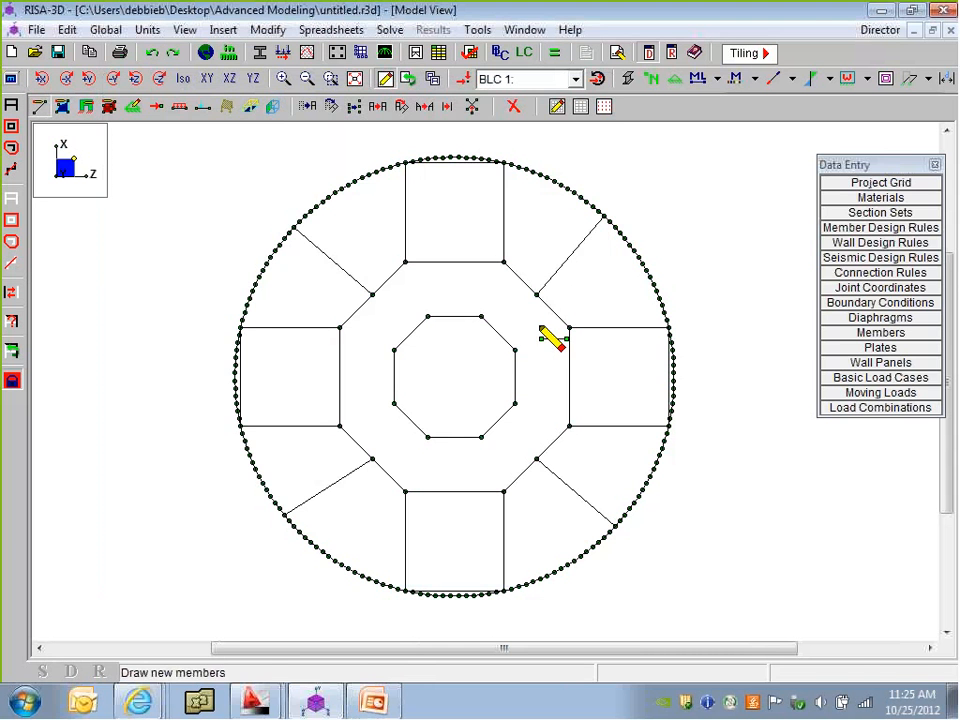
Draw eight radial members joining each corner of the inner octagon to the matching corner of the surrounding larger octagon
left_click(515, 349)
left_click(569, 327)
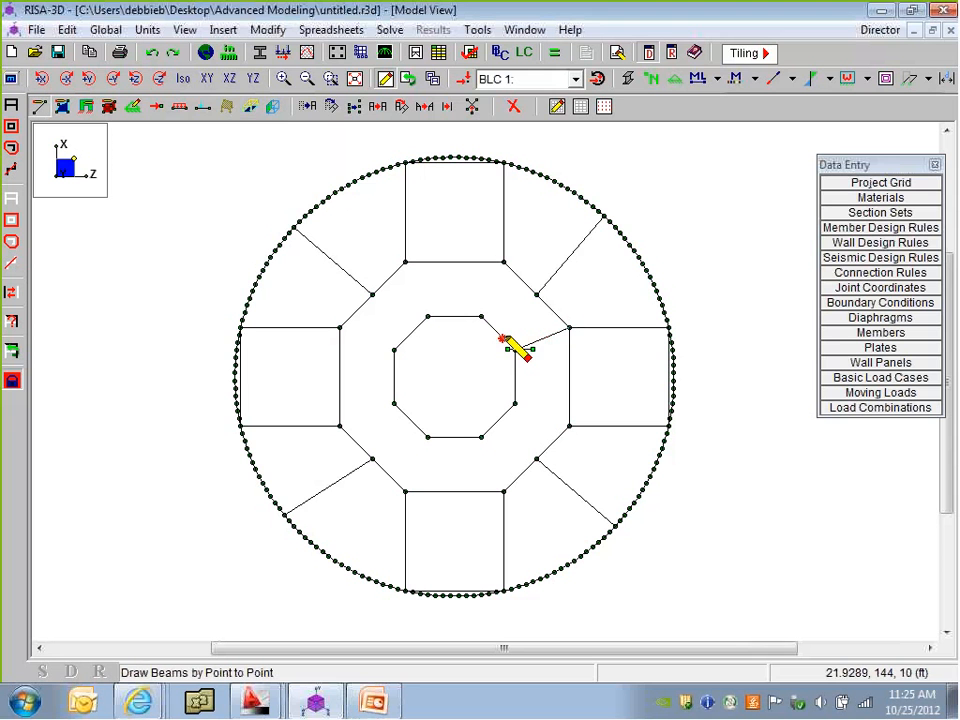
left_click(481, 317)
left_click(503, 262)
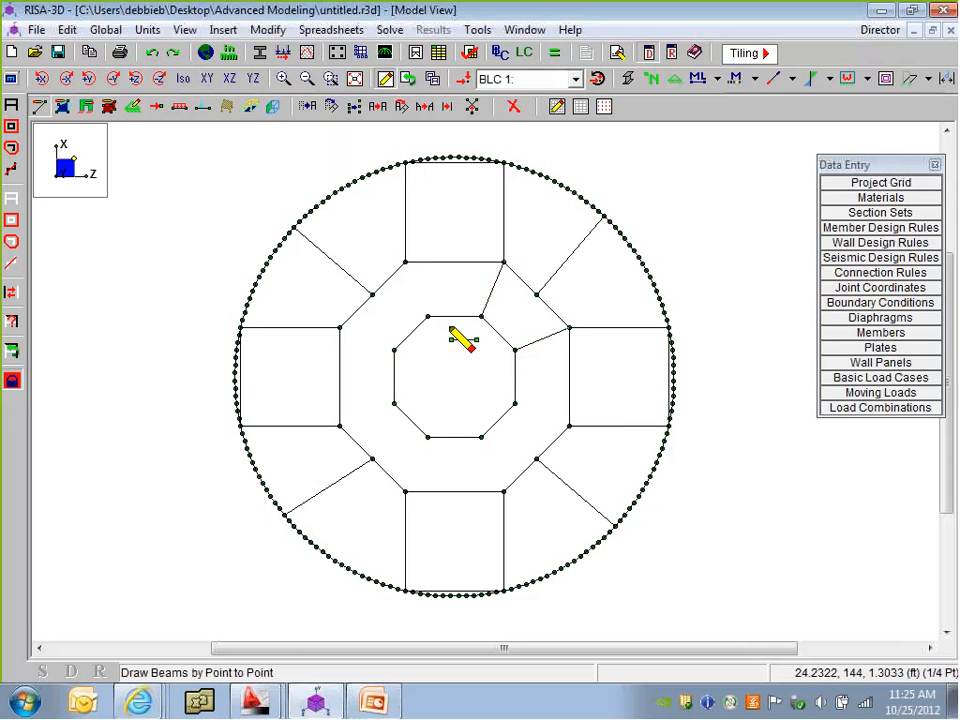
left_click(428, 317)
left_click(405, 262)
left_click(394, 349)
left_click(339, 327)
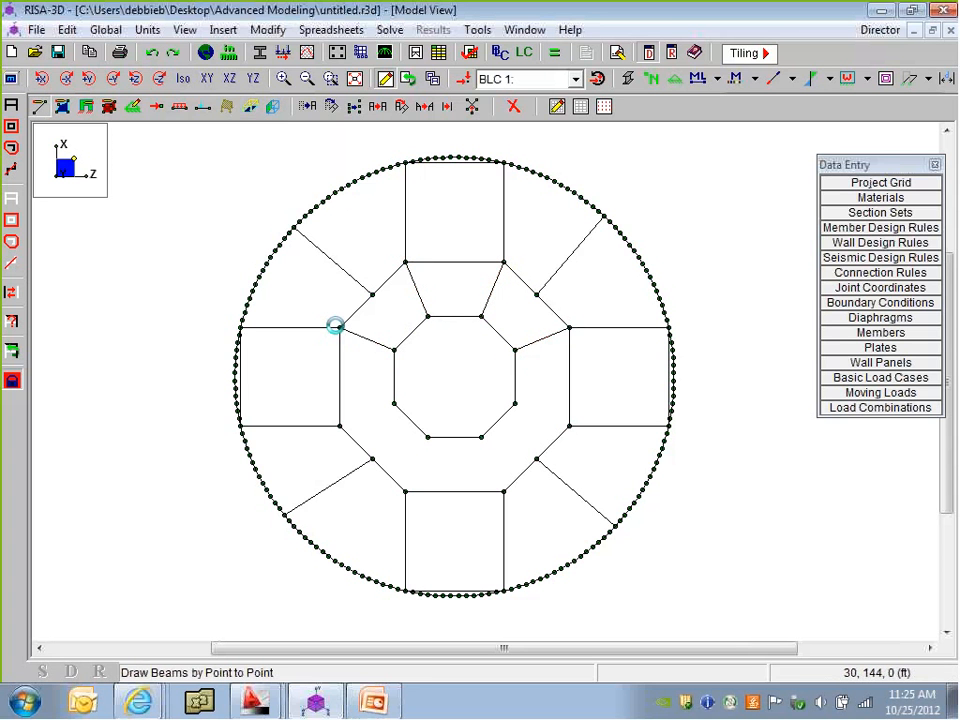
left_click(394, 403)
left_click(339, 427)
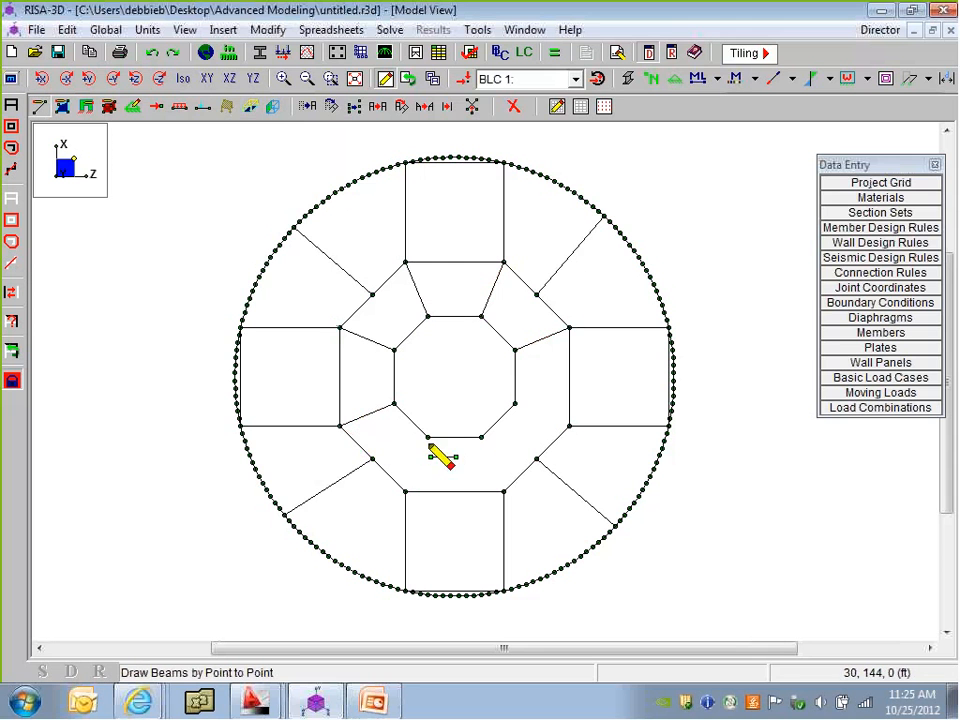
left_click(428, 437)
left_click(405, 491)
left_click(481, 437)
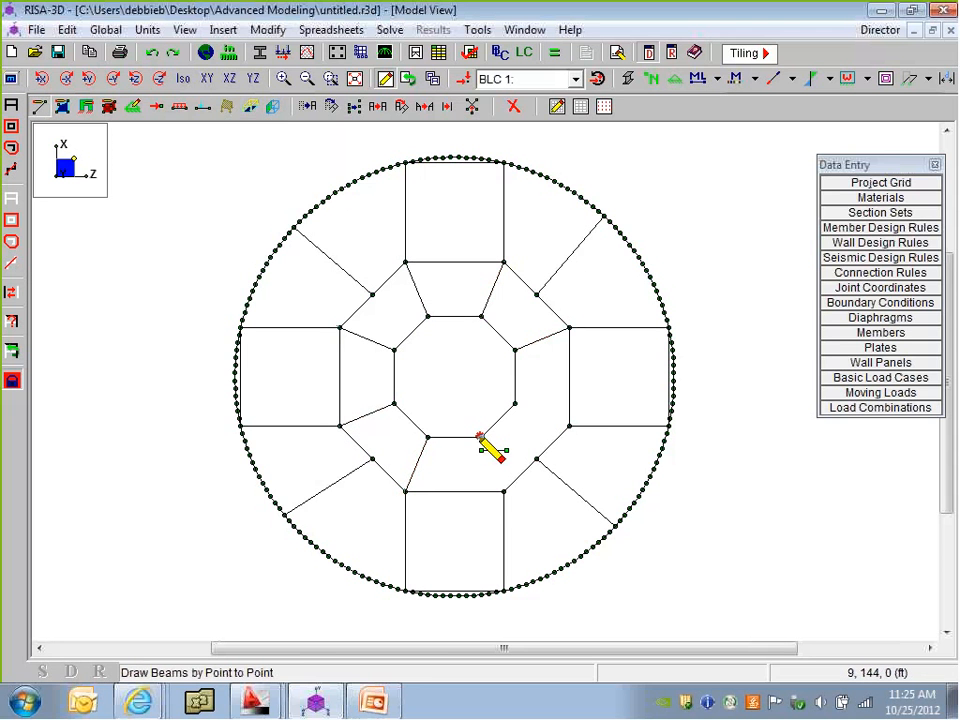
left_click(504, 491)
left_click(514, 403)
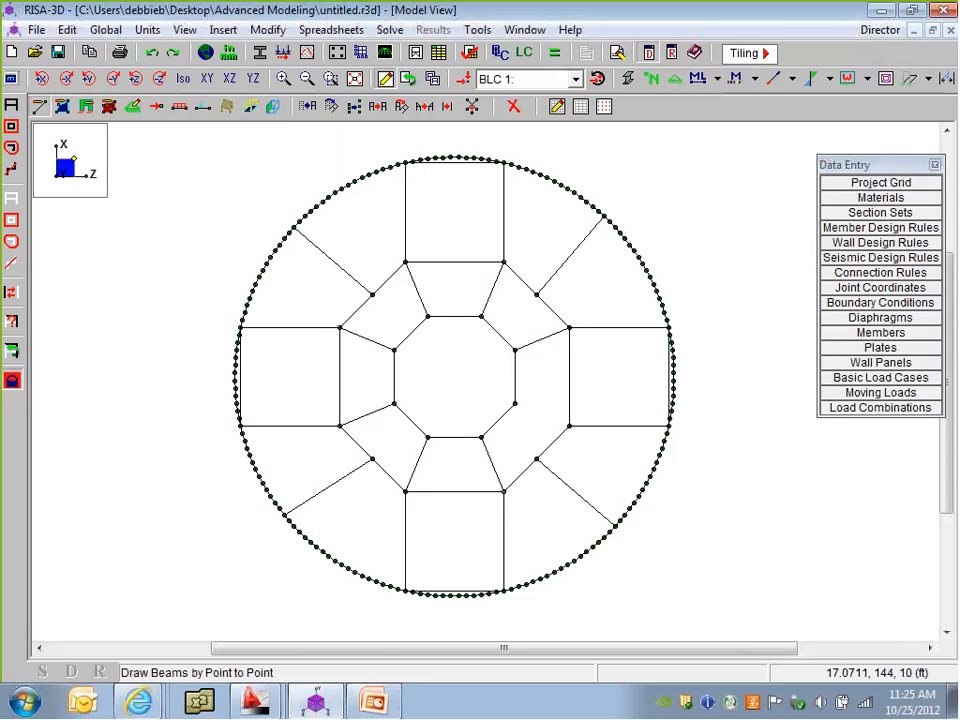
left_click(568, 425)
Copy only the eight members of the larger octagon 5 ft in Y, inter-connecting the bays with fixed end struts
left_click(207, 78)
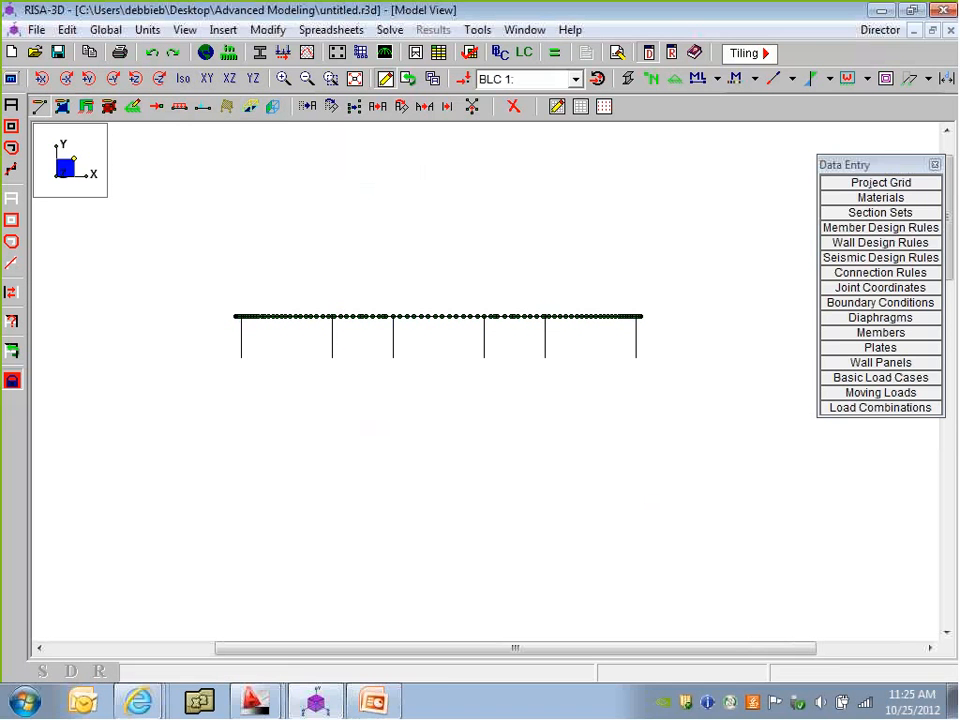
left_click(229, 80)
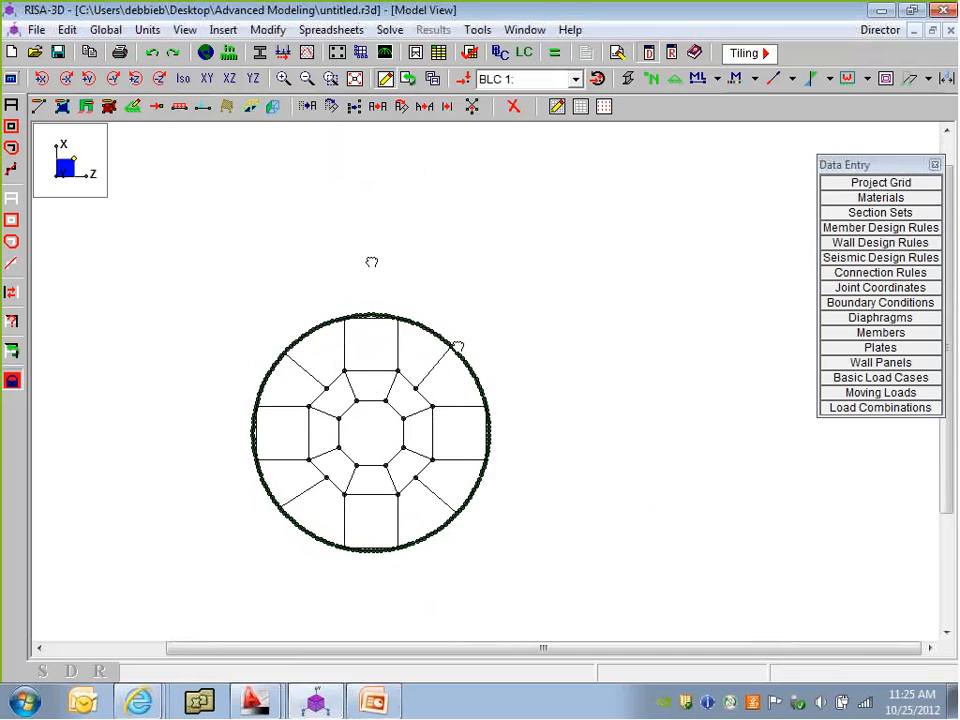
middle_click_drag(457, 346, 489, 304)
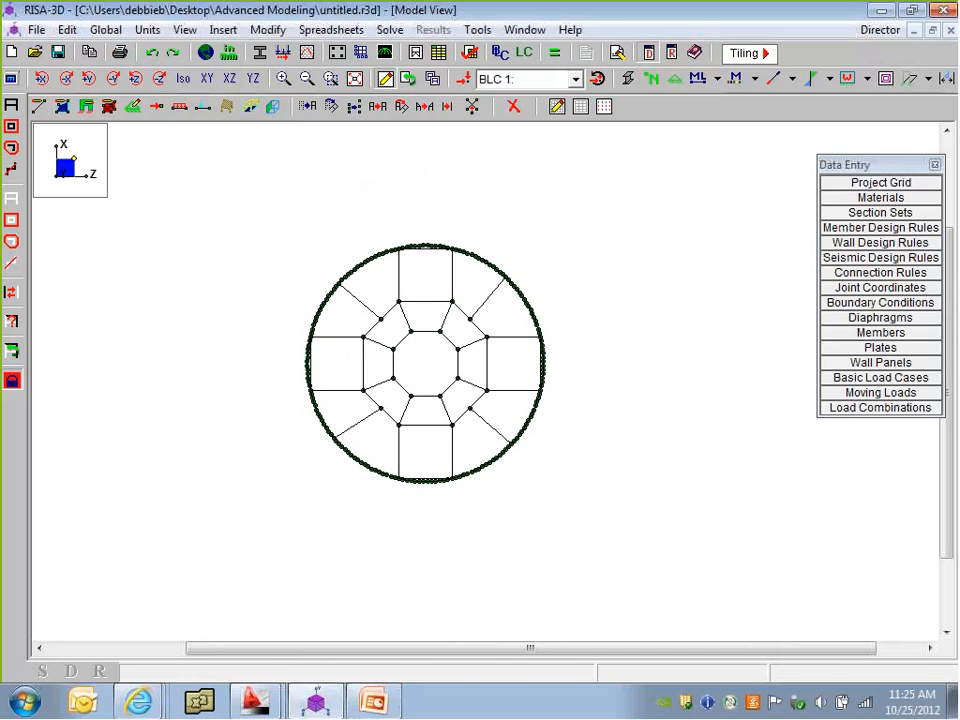
left_click(12, 198)
left_click(384, 314)
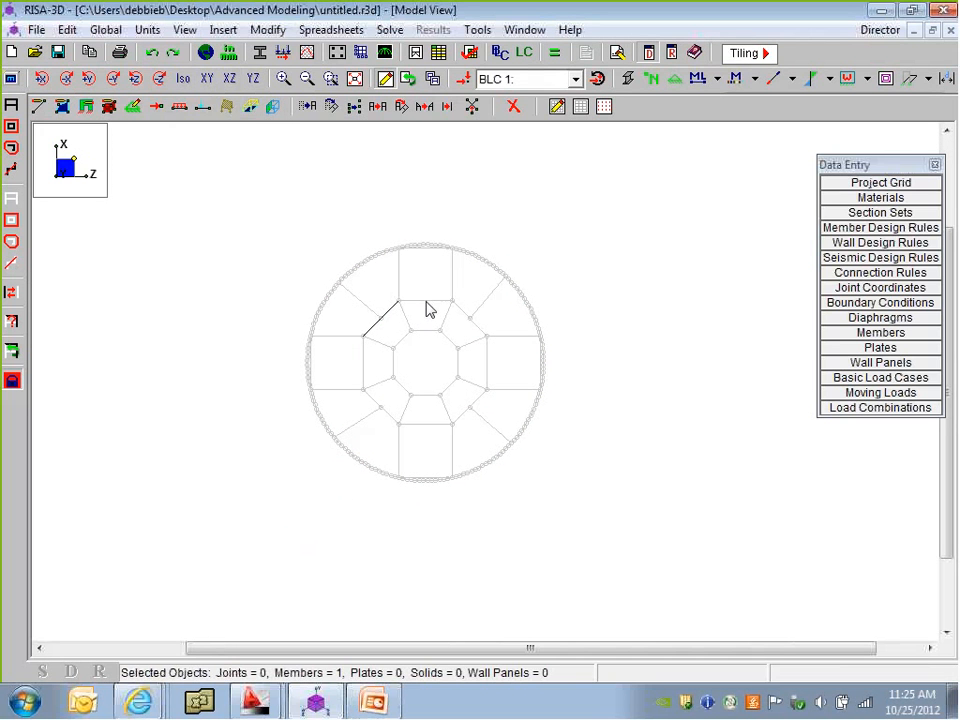
left_click(425, 301)
left_click(471, 320)
left_click(486, 368)
left_click(470, 408)
left_click(430, 426)
left_click(381, 407)
left_click(364, 377)
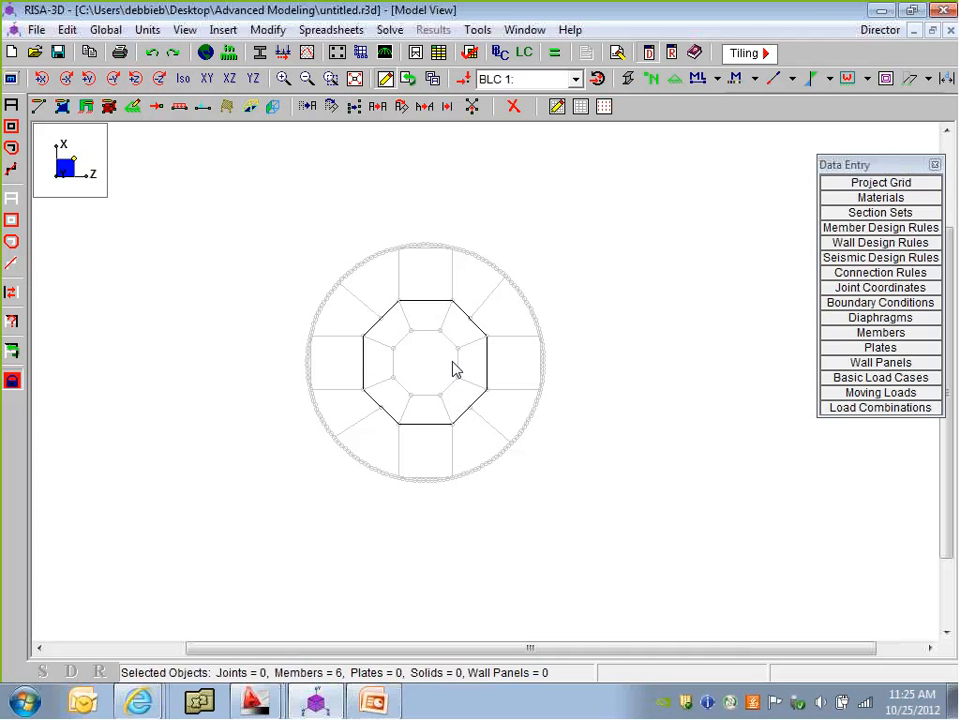
left_click(377, 108)
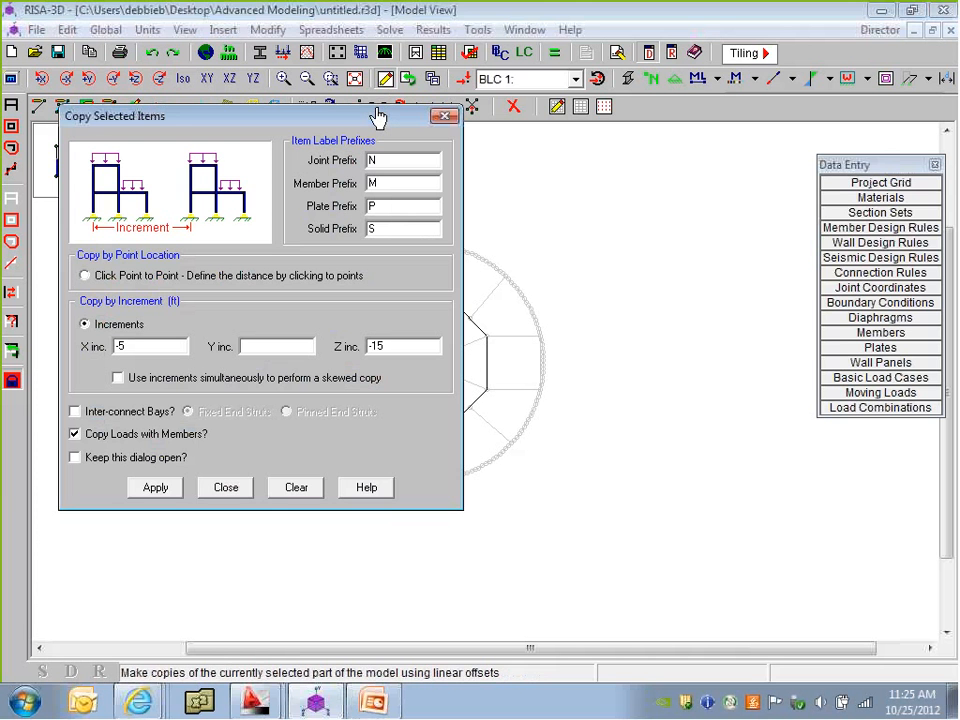
left_click_drag(262, 128, 558, 111)
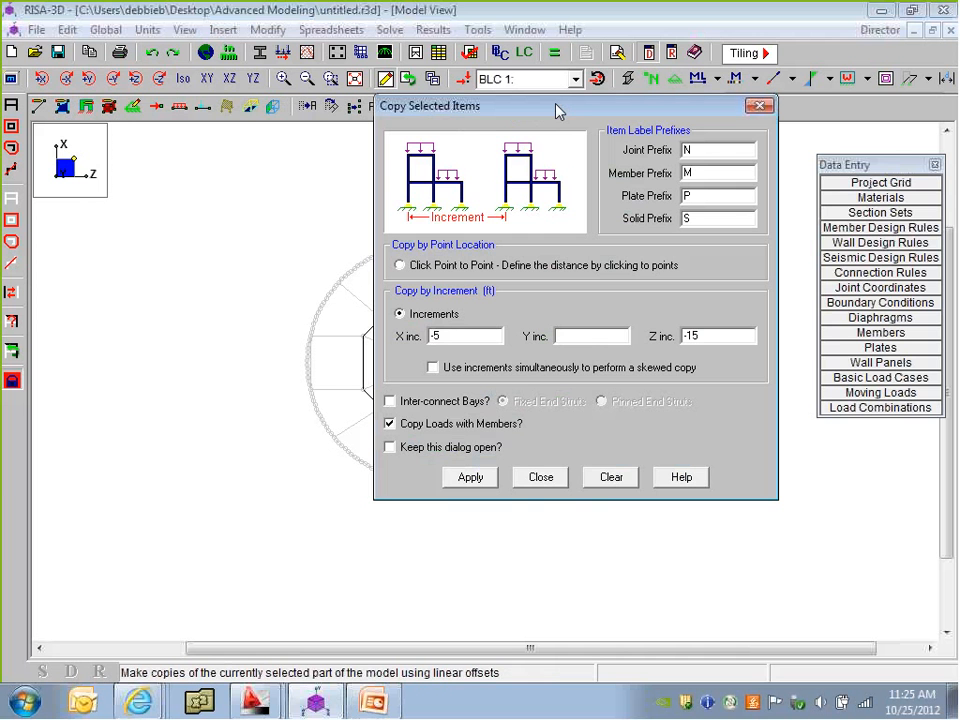
left_click(608, 482)
left_click(591, 336)
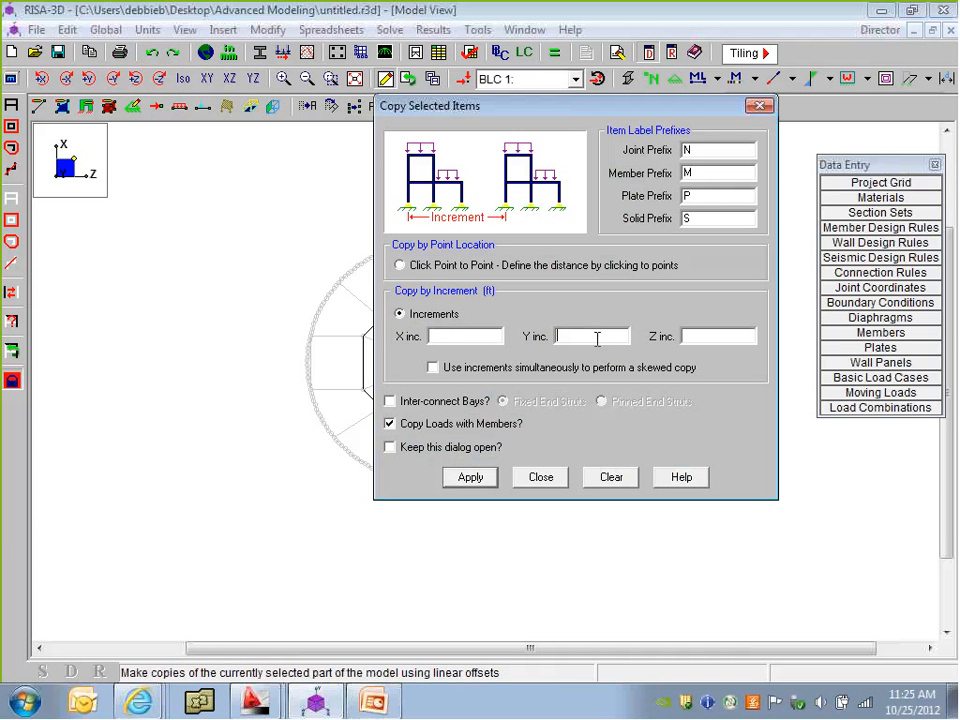
type("5")
left_click(390, 401)
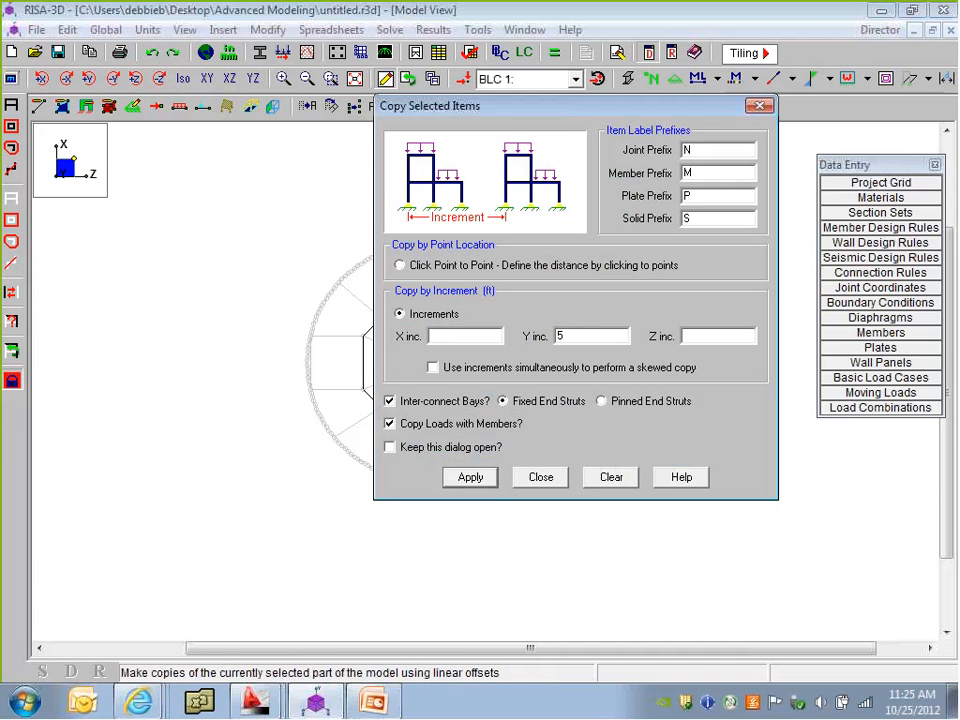
left_click(470, 477)
Examine the copied octagonal ring and its vertical struts in a rotated isometric view
left_click(182, 79)
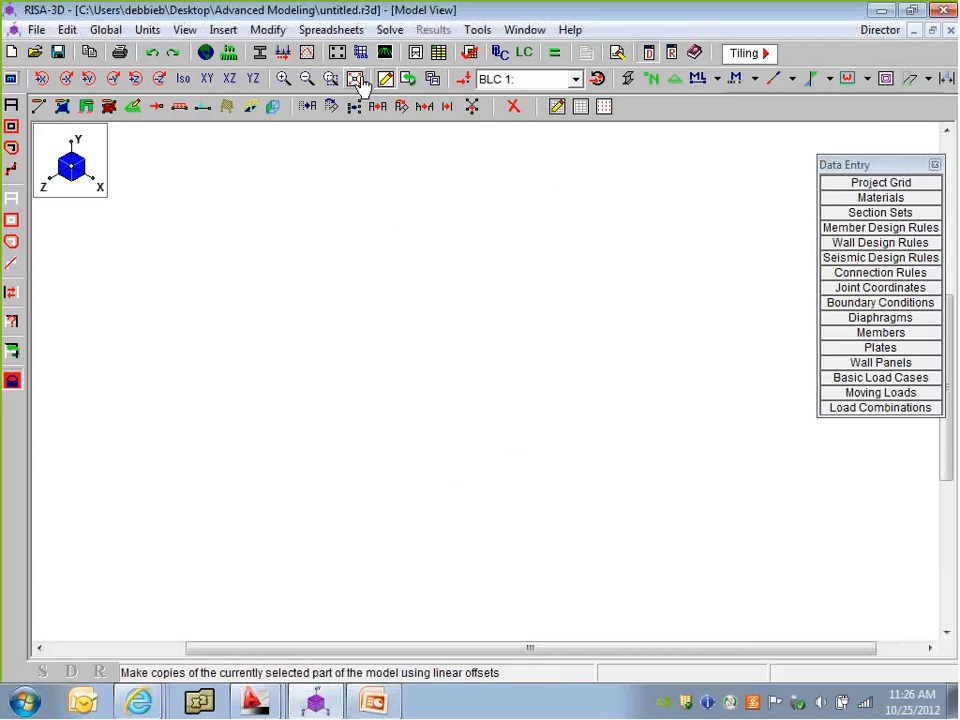
left_click(357, 80)
scroll(500, 230, "down", 4)
middle_click_drag(508, 315, 405, 460)
scroll(368, 400, "up", 3)
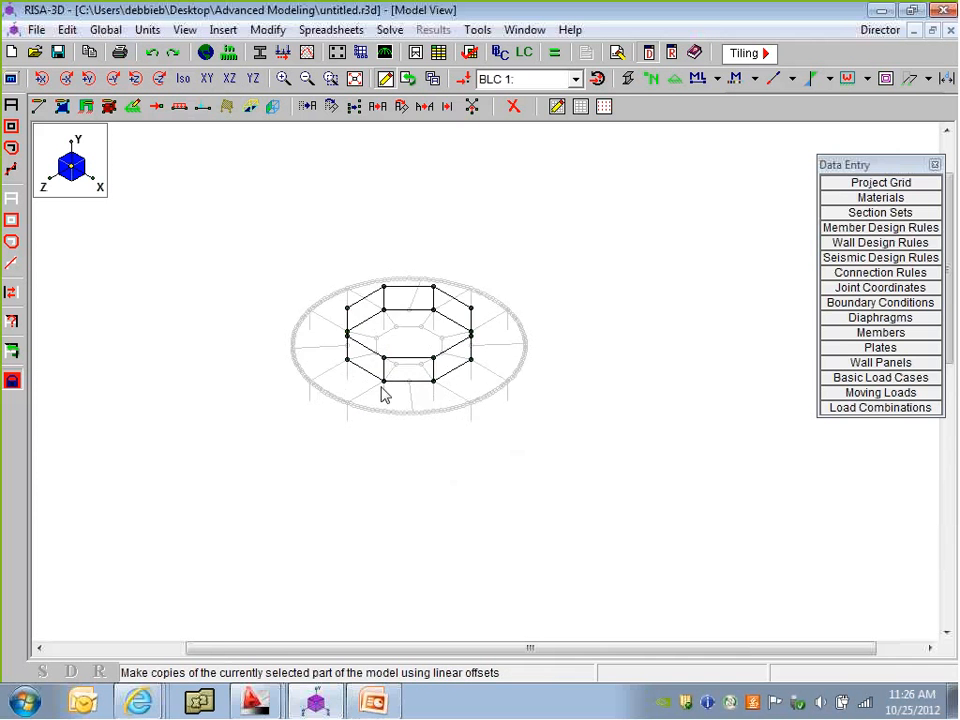
scroll(401, 268, "up", 1)
scroll(388, 282, "up", 2)
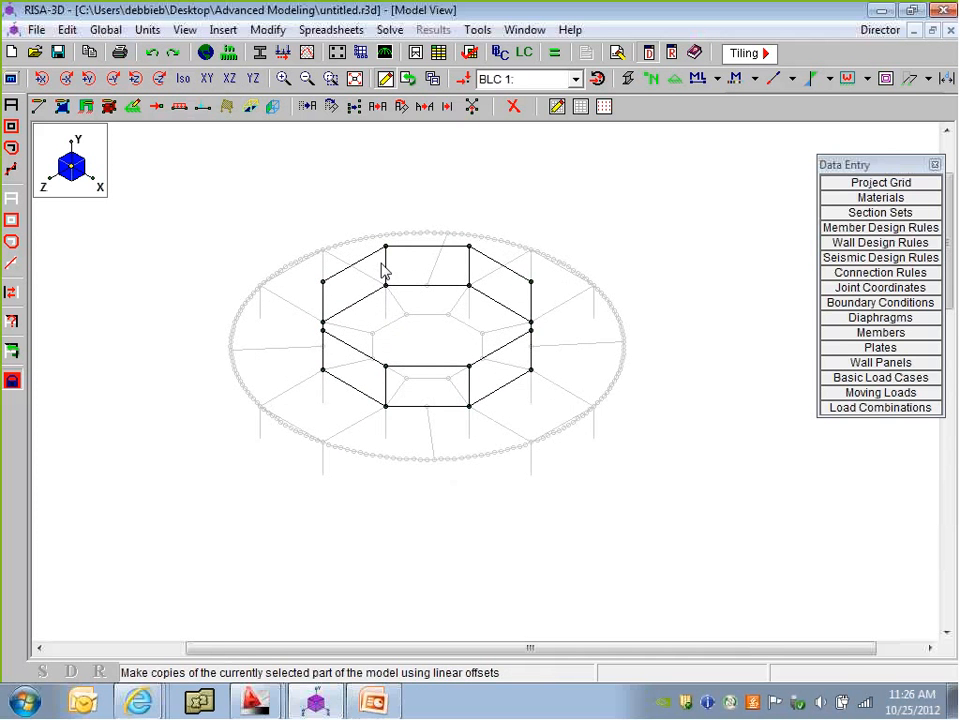
middle_click_drag(383, 270, 441, 270, "shift")
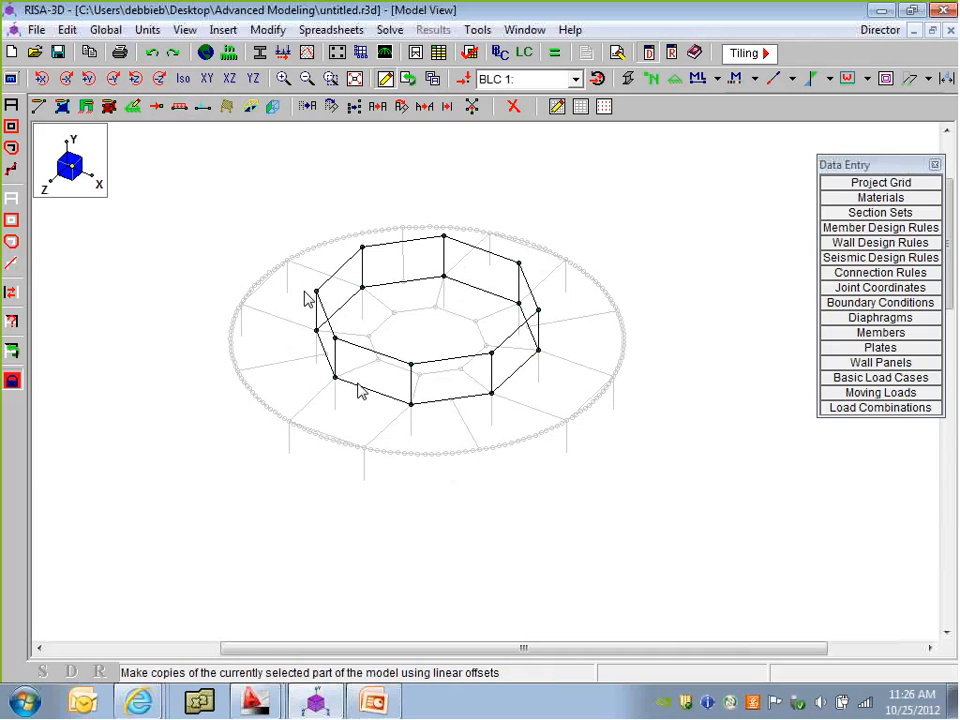
Display labels on the ring members and switch them to show each member's shape
left_click(717, 78)
left_click(733, 122)
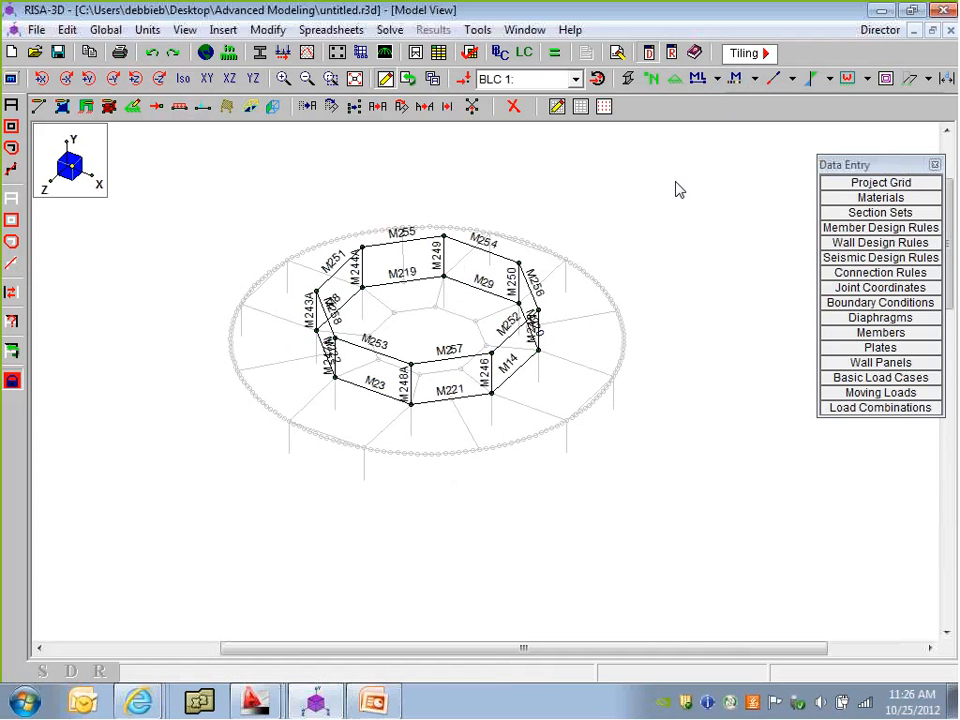
left_click(718, 79)
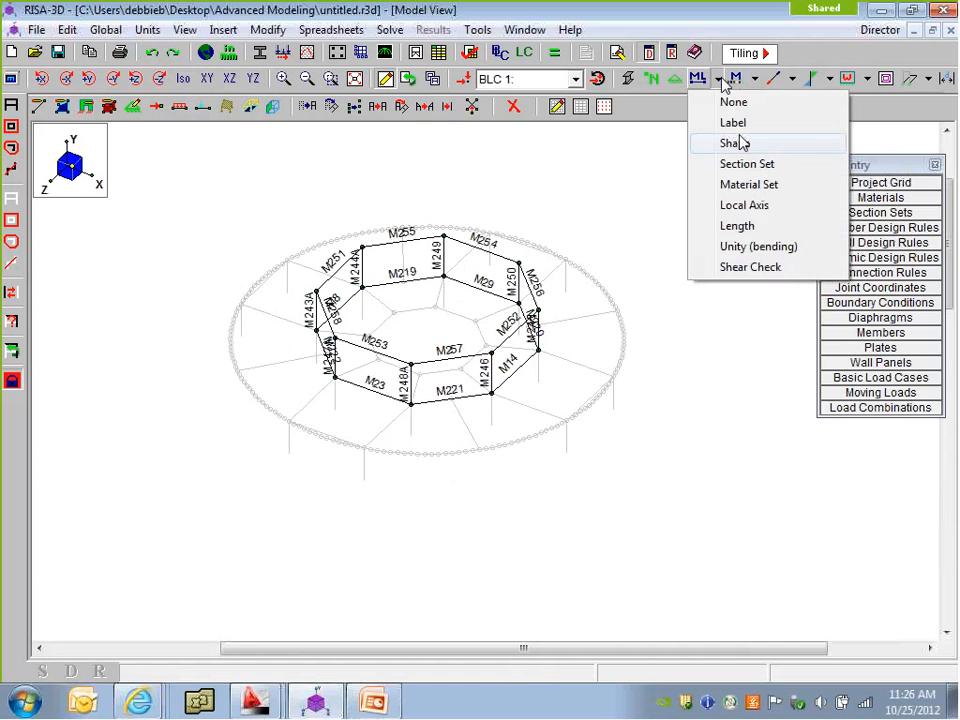
left_click(736, 143)
scroll(422, 274, "up", 2)
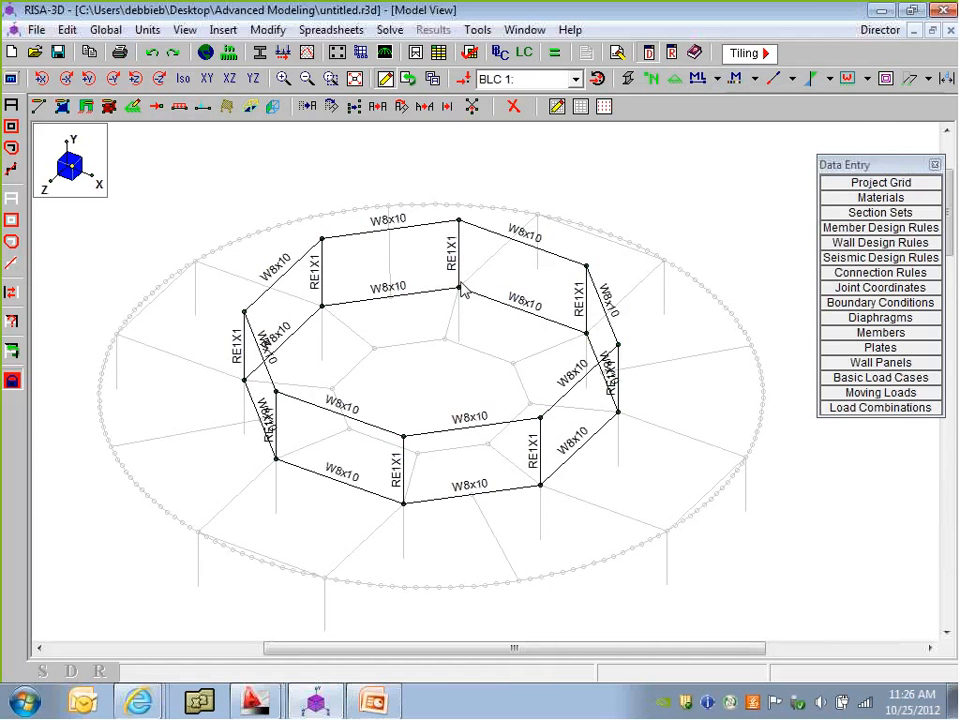
scroll(462, 290, "down", 2)
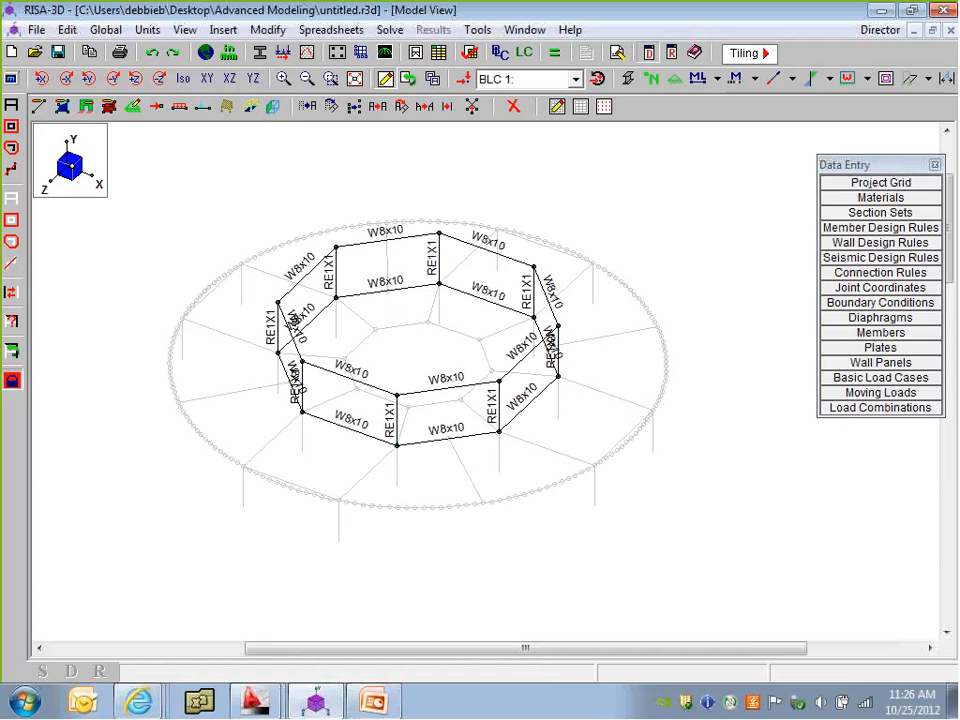
Clear the current selection and select only the members that have the RE1X1 shape
left_click(13, 205)
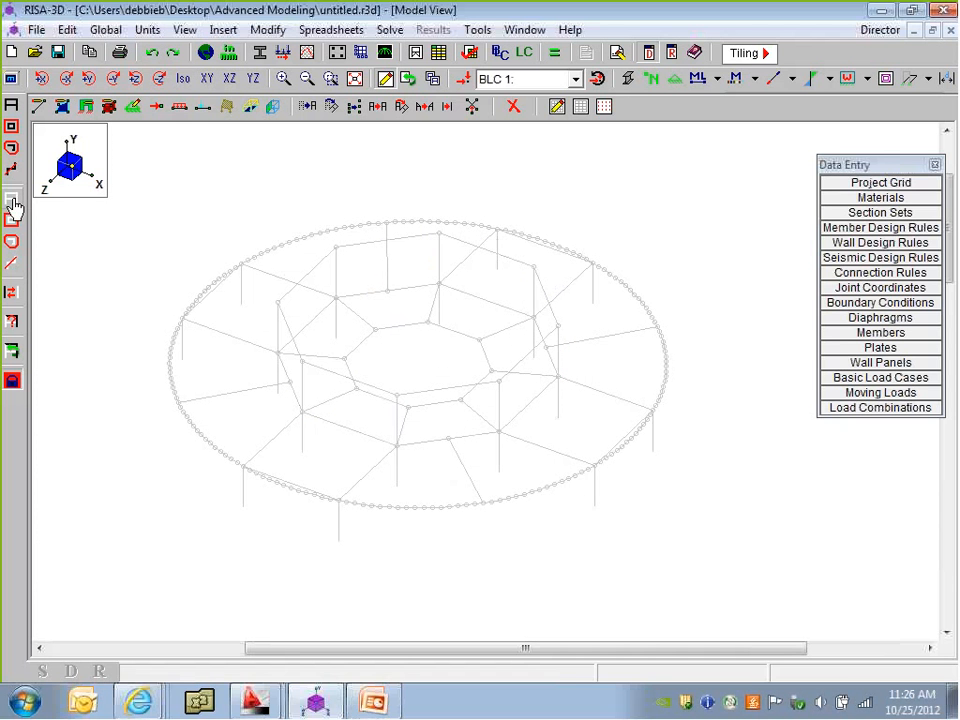
left_click(12, 327)
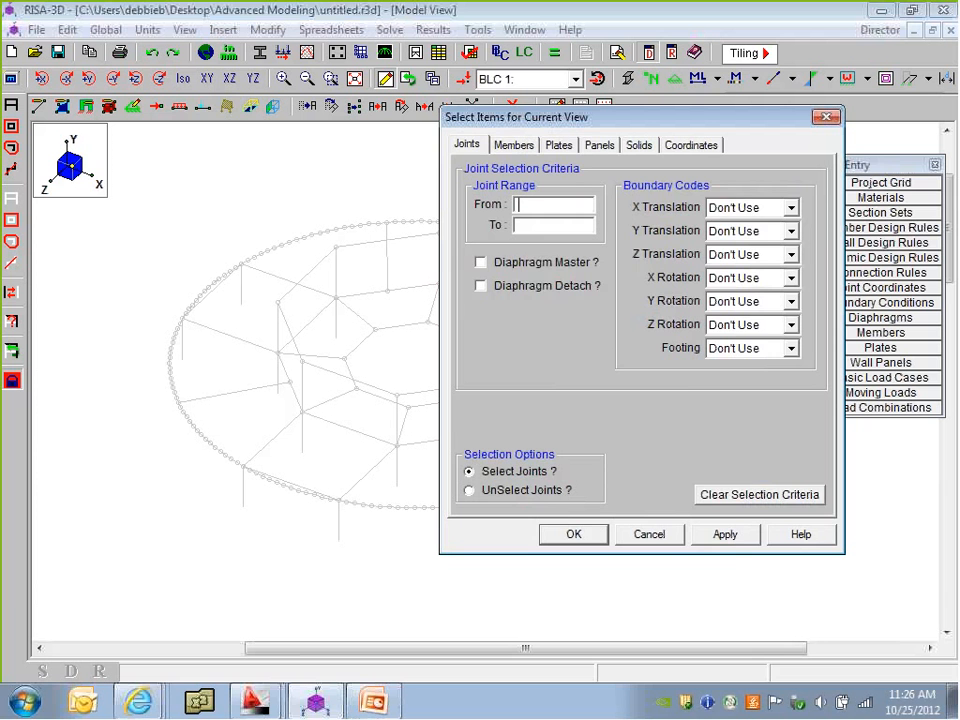
left_click(505, 144)
left_click(754, 278)
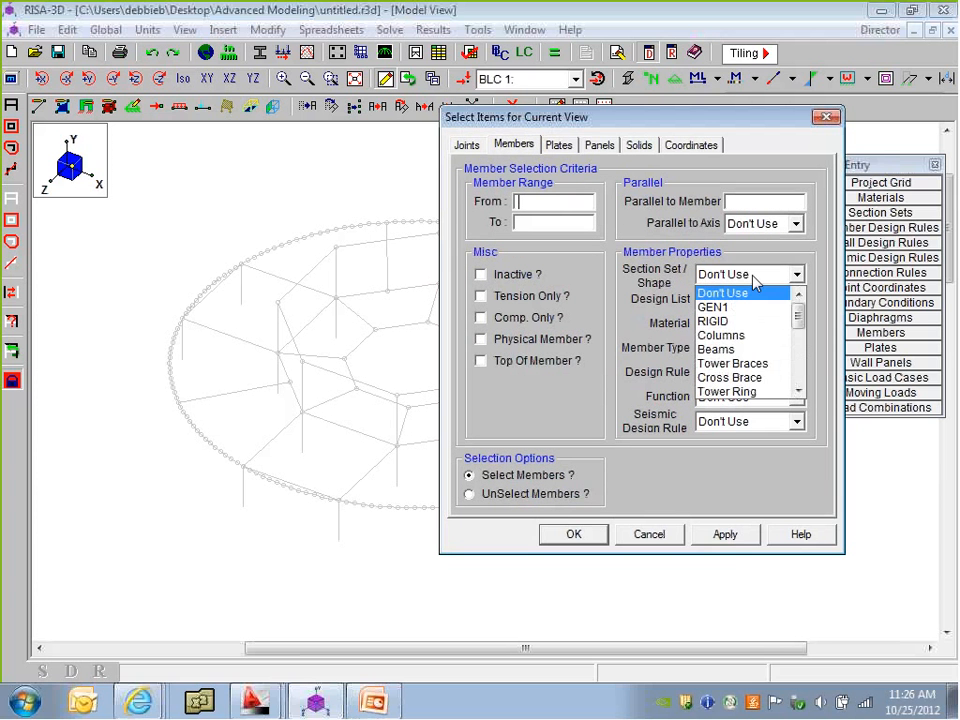
left_click_drag(798, 315, 805, 380)
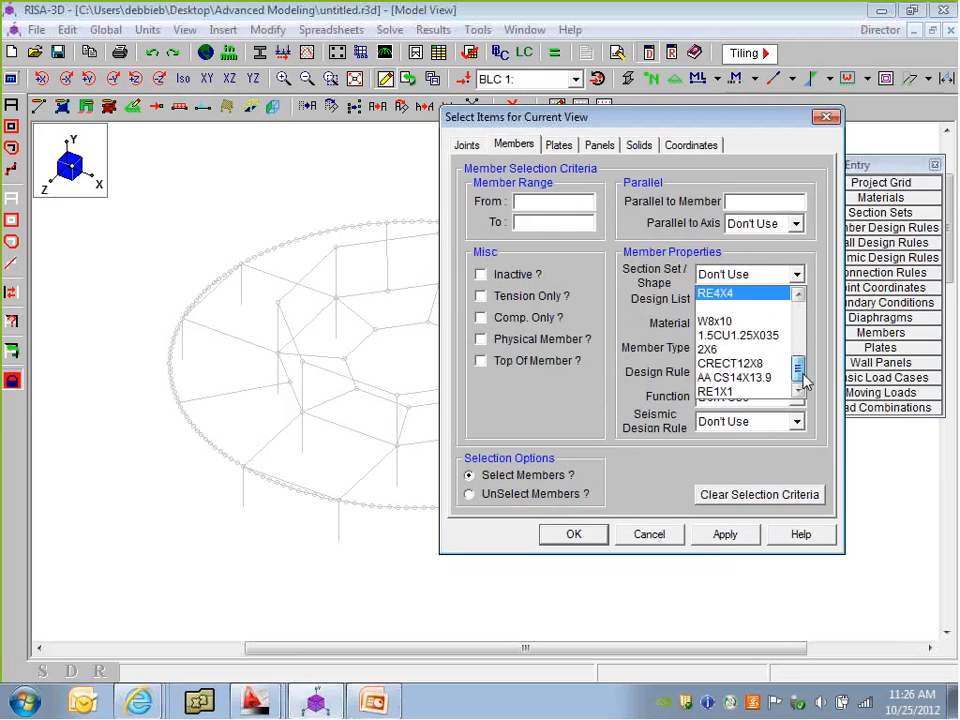
left_click(722, 391)
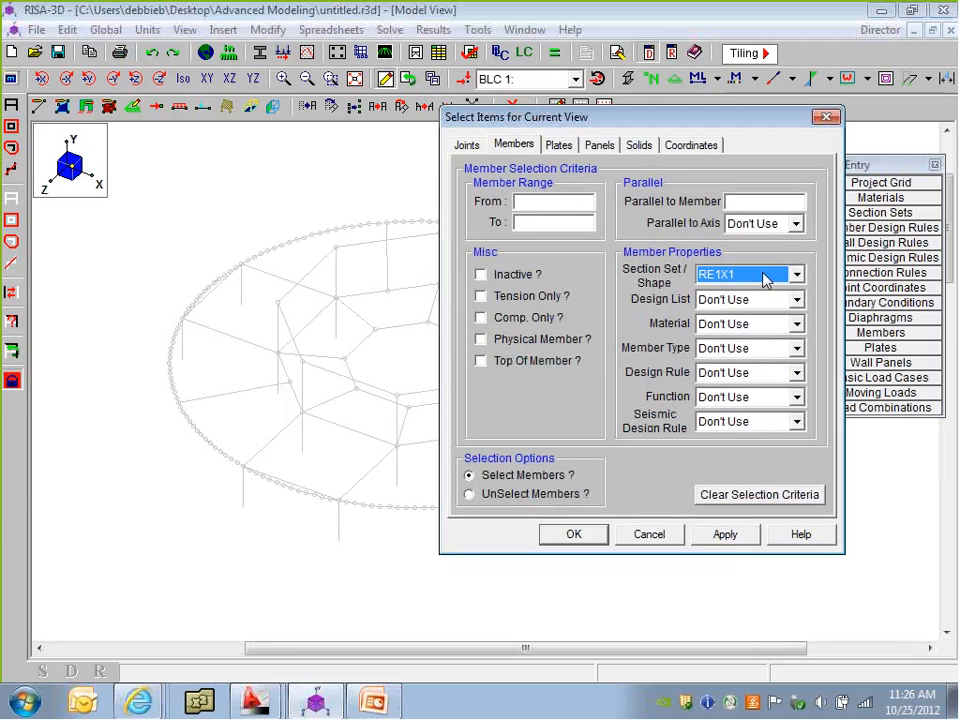
left_click(573, 535)
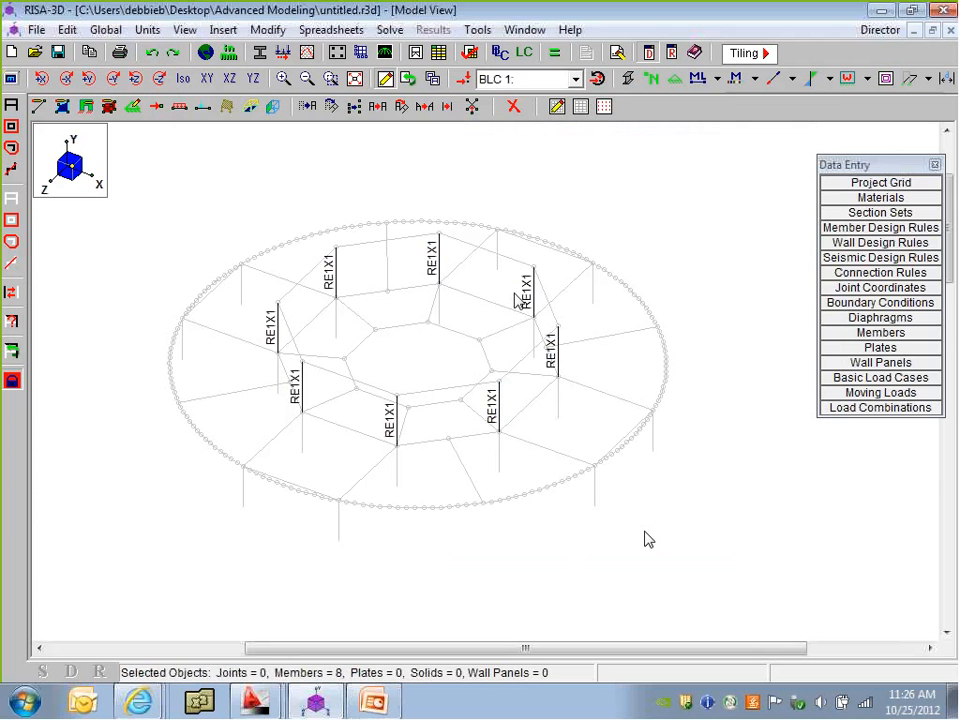
Assign the hot rolled Columns section set to all selected vertical struts
left_click(38, 106)
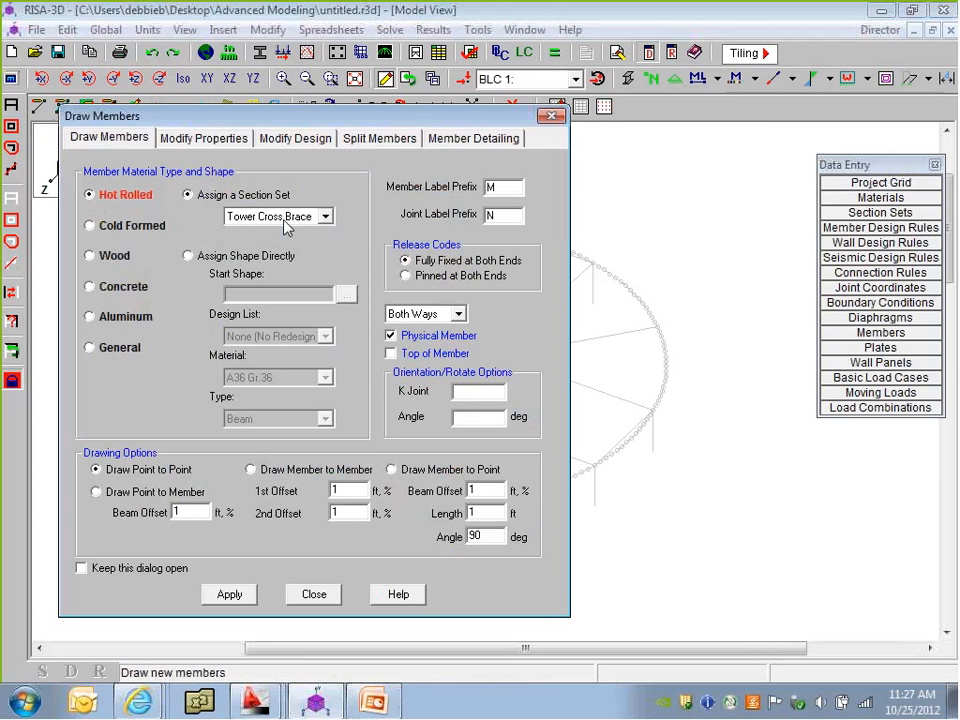
left_click(203, 138)
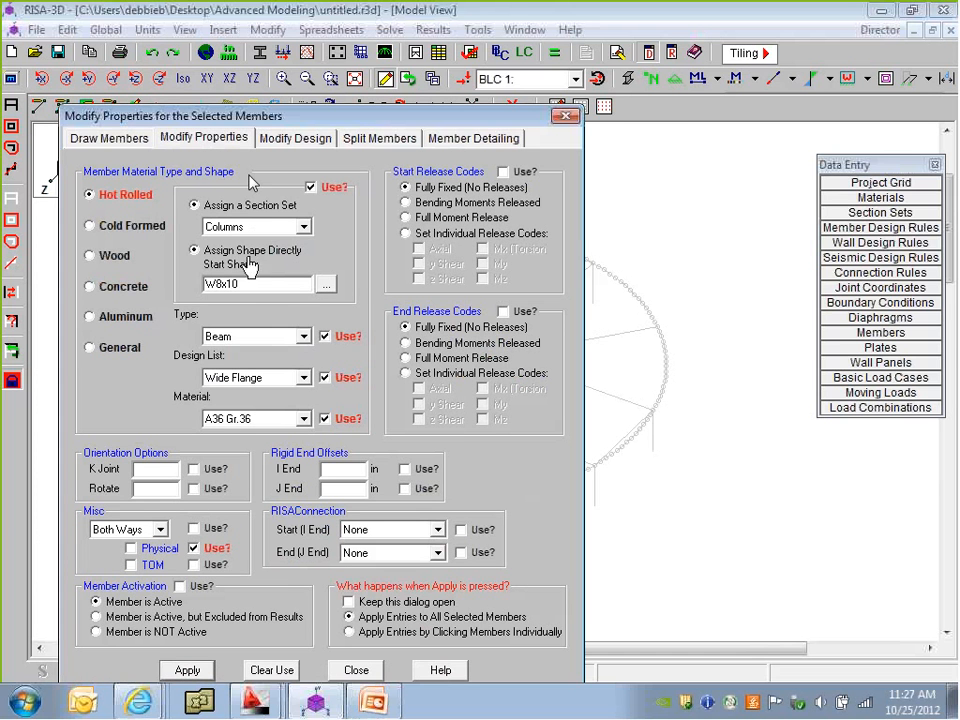
left_click(267, 211)
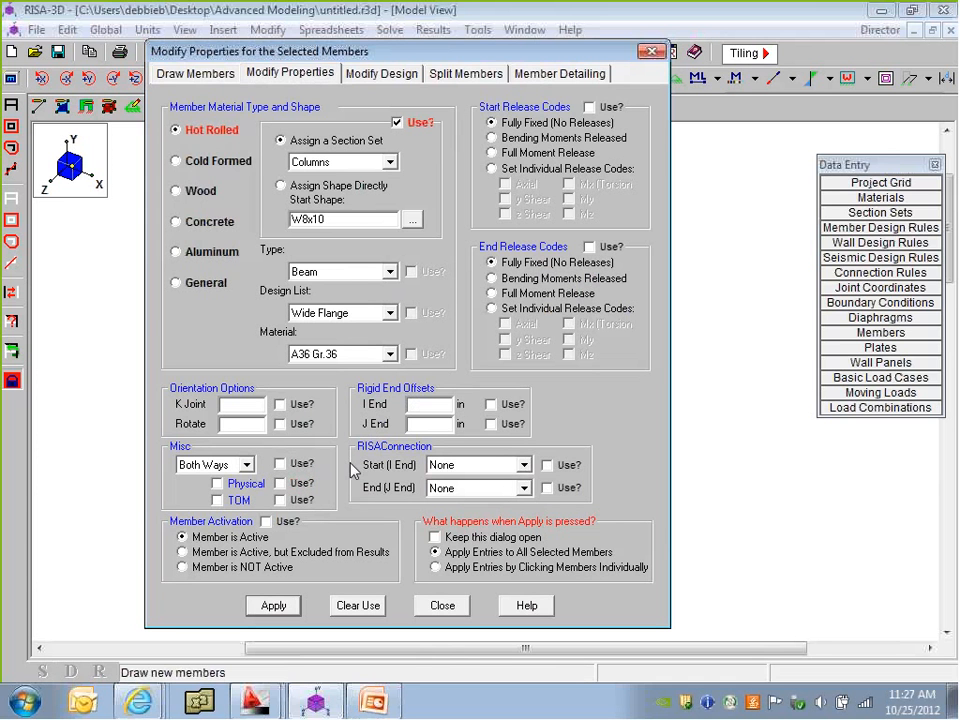
left_click(274, 606)
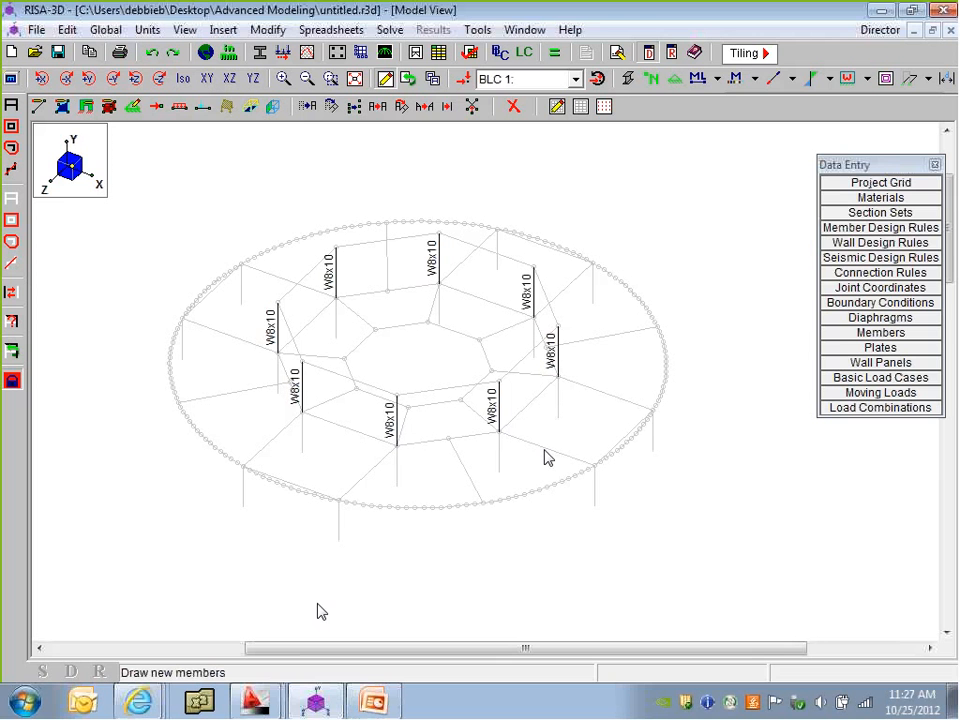
Label and color-code the members by section set, and close the Data Entry palette to uncover the legend
left_click(718, 80)
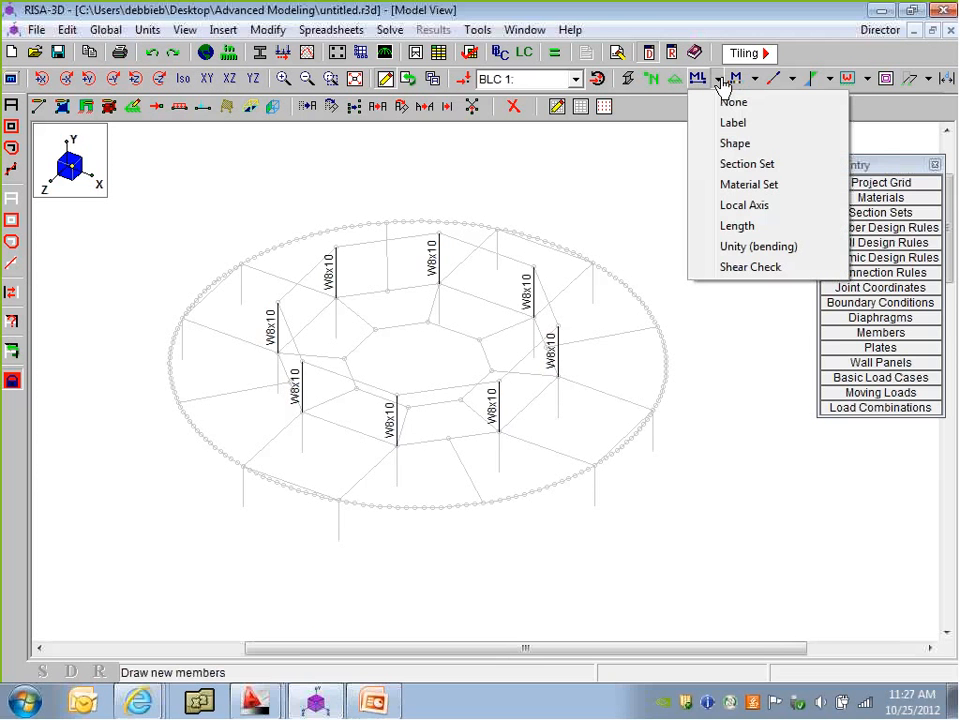
left_click(750, 164)
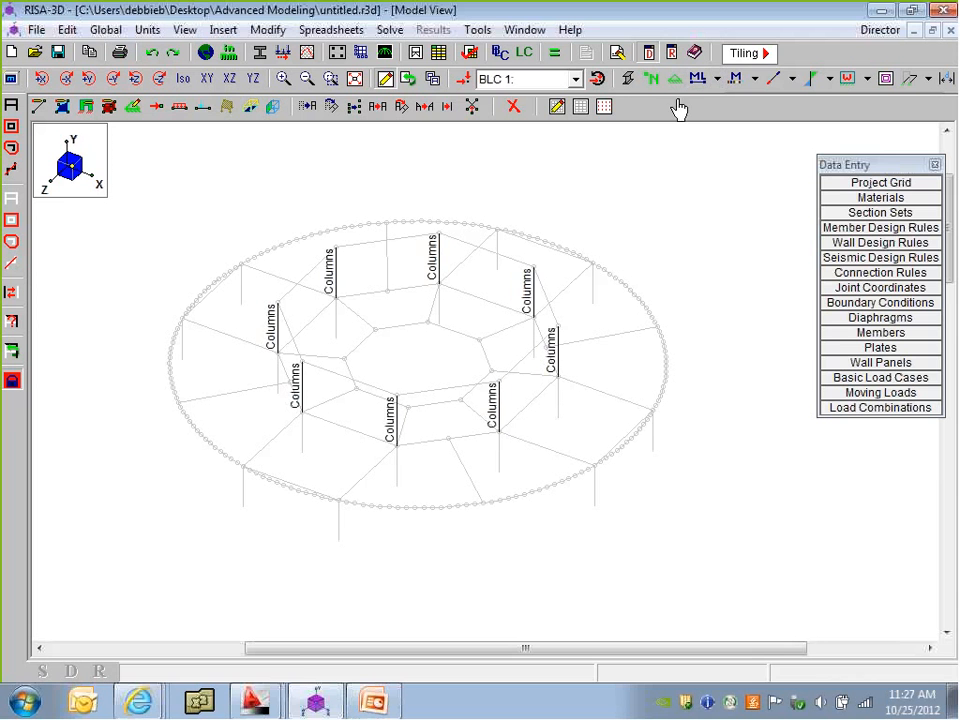
left_click(735, 82)
left_click(735, 82)
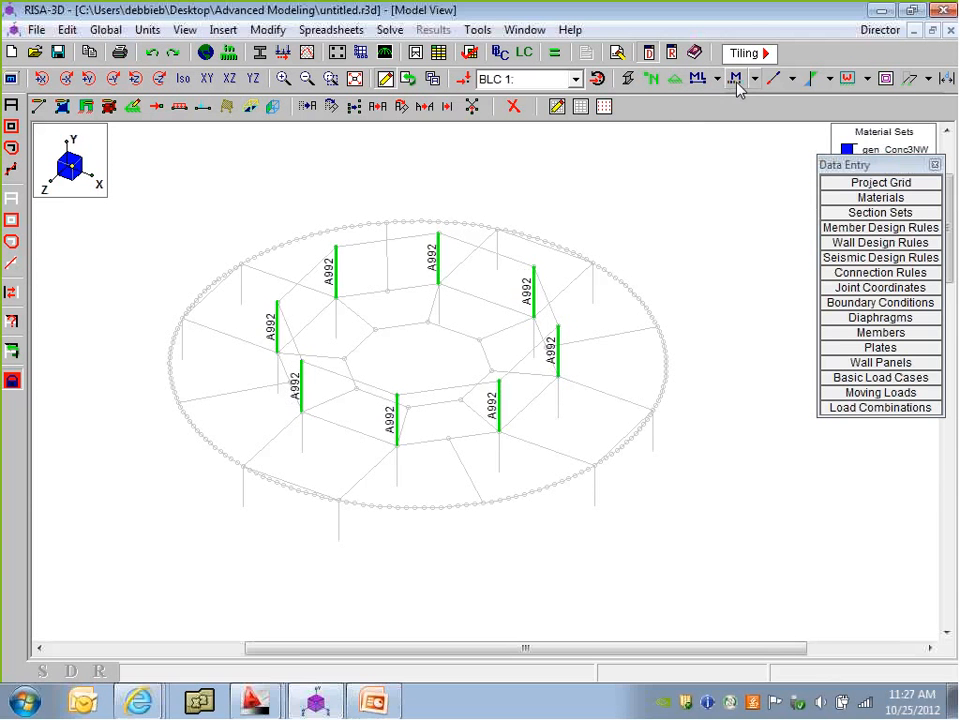
left_click(735, 82)
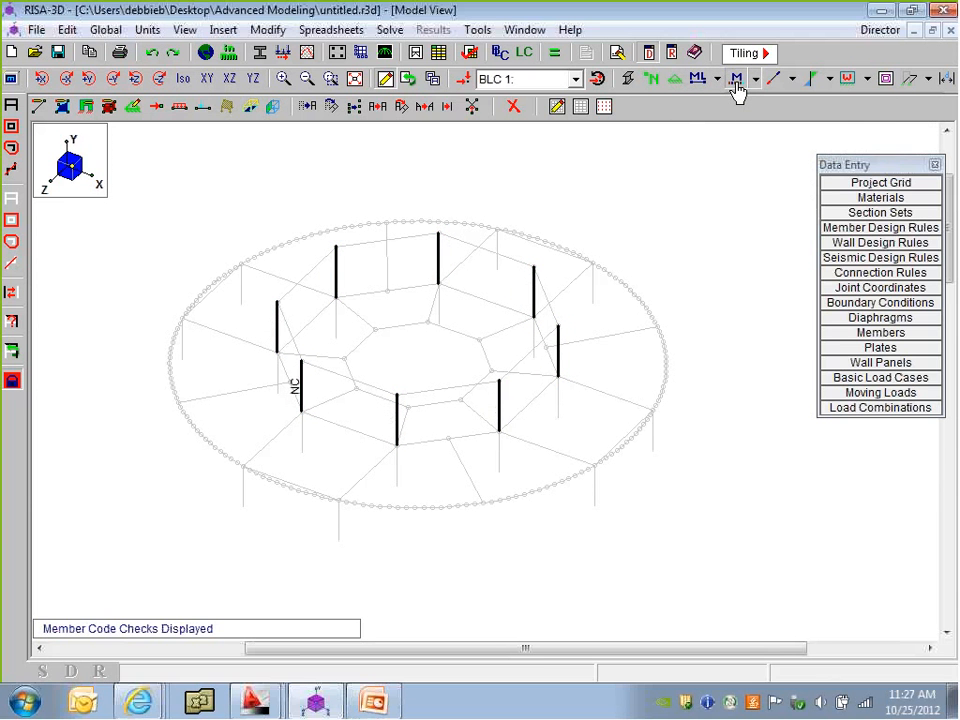
left_click(756, 79)
left_click(776, 126)
left_click(934, 165)
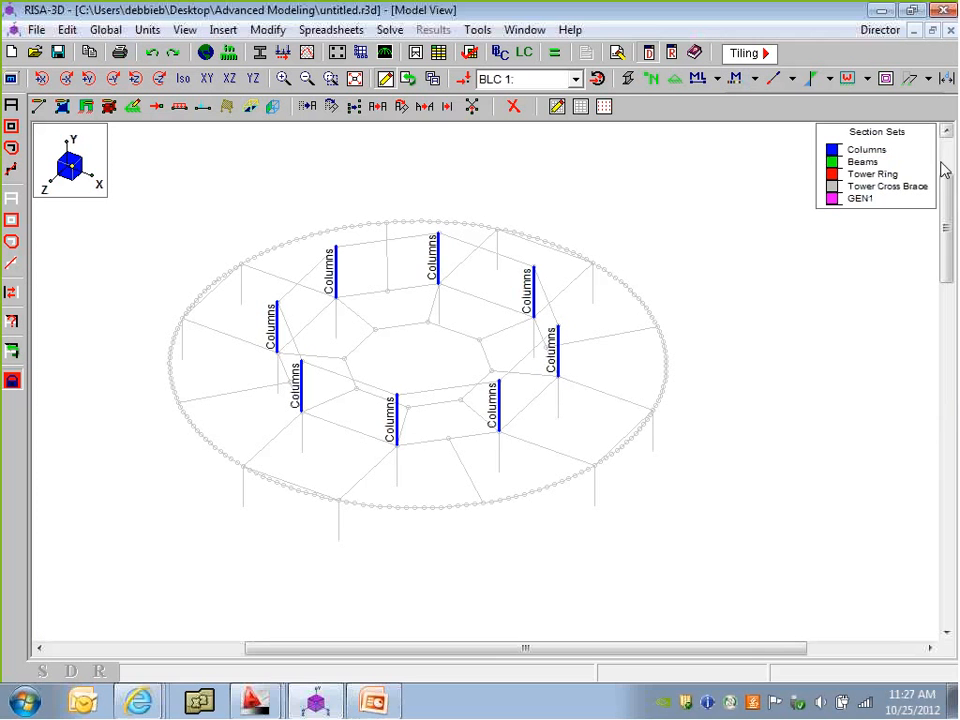
Select only the eight members and joints of the raised octagonal ring, using an XY elevation view of the whole model
left_click(8, 112)
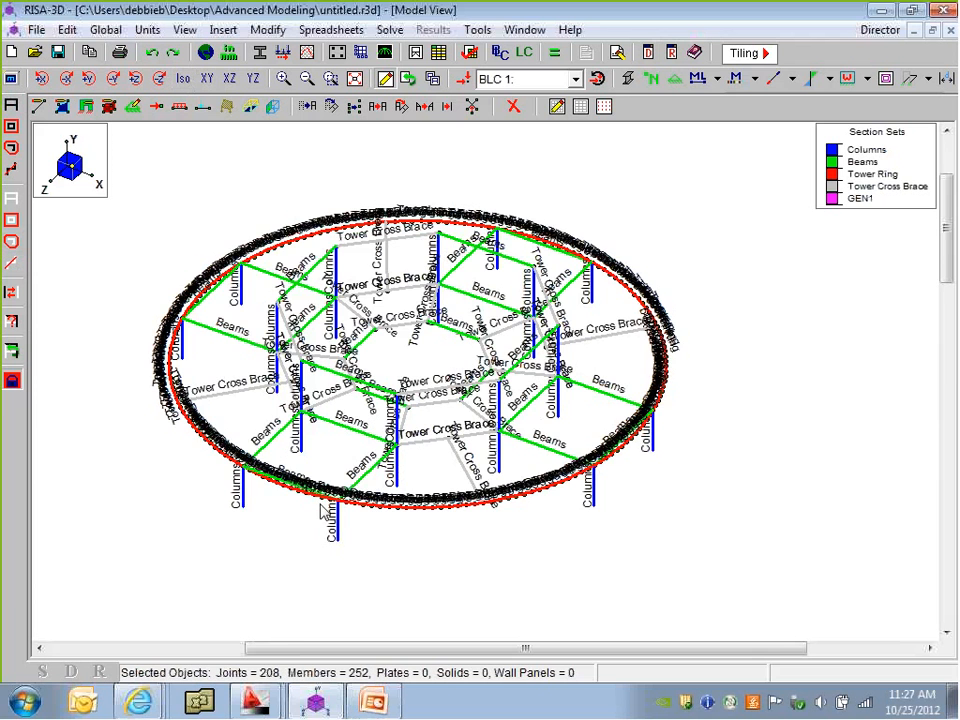
left_click(230, 78)
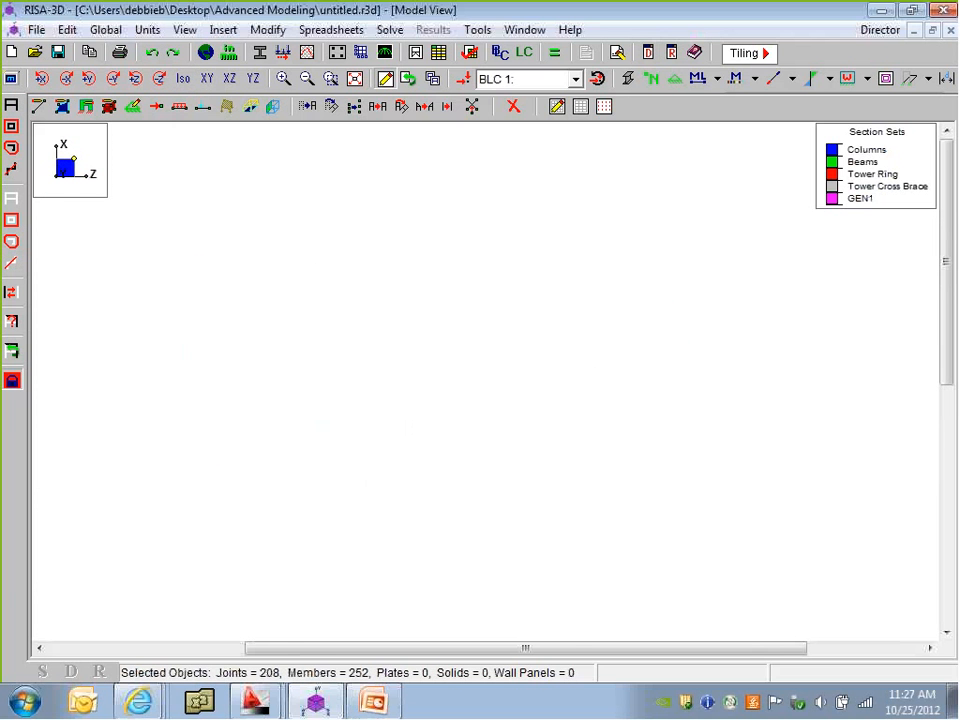
scroll(345, 420, "down", 1)
middle_click_drag(345, 420, 380, 297)
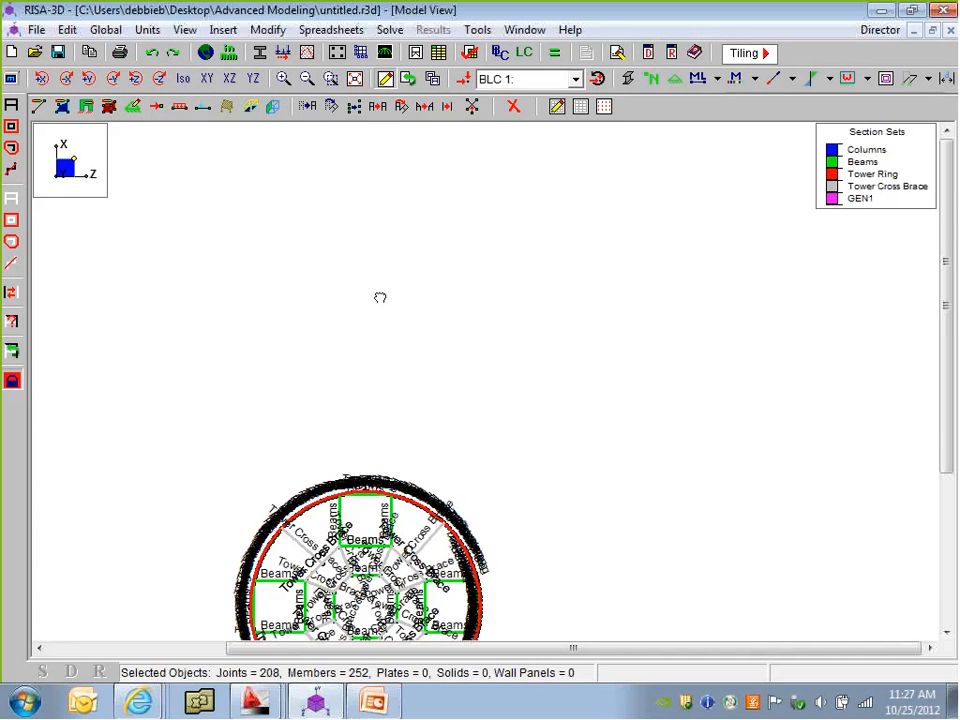
left_click(207, 78)
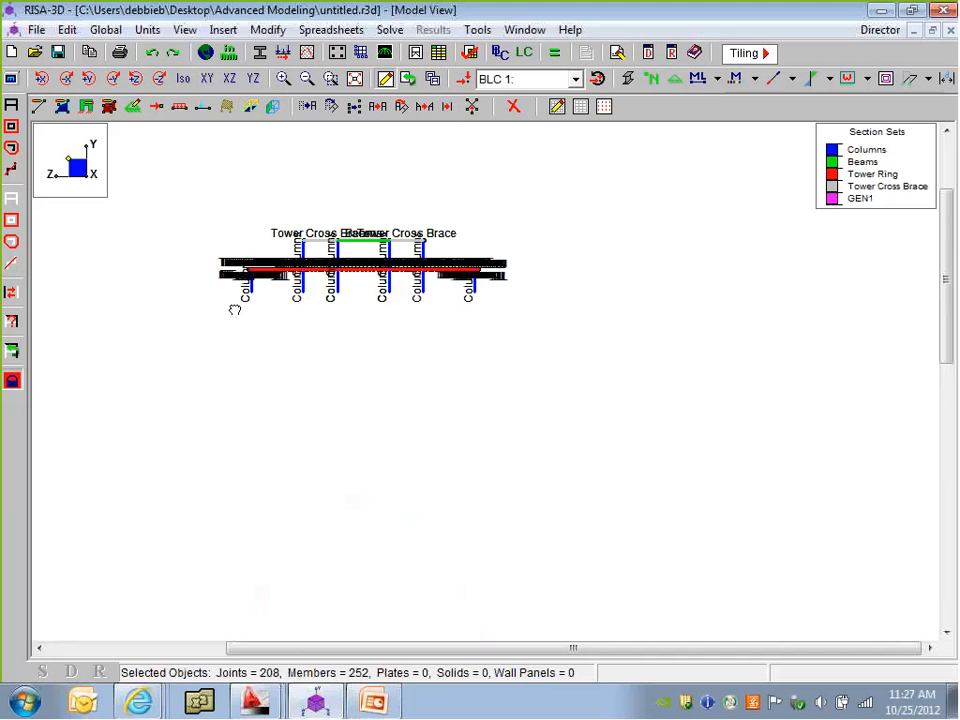
middle_click_drag(234, 310, 234, 328)
left_click(12, 222)
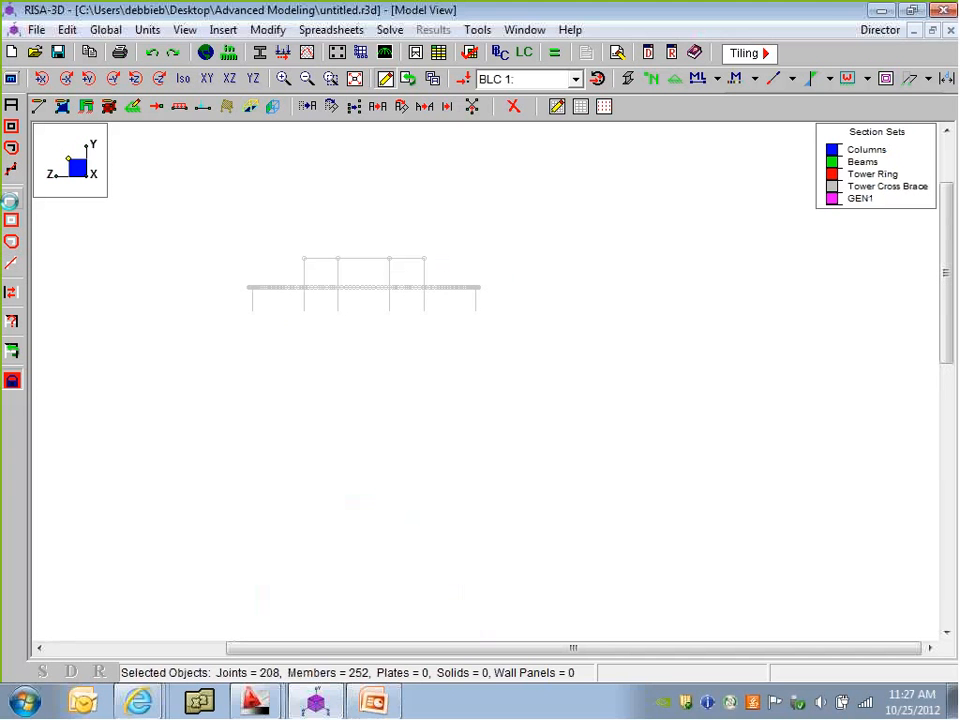
left_click(11, 127)
left_click_drag(274, 238, 461, 263)
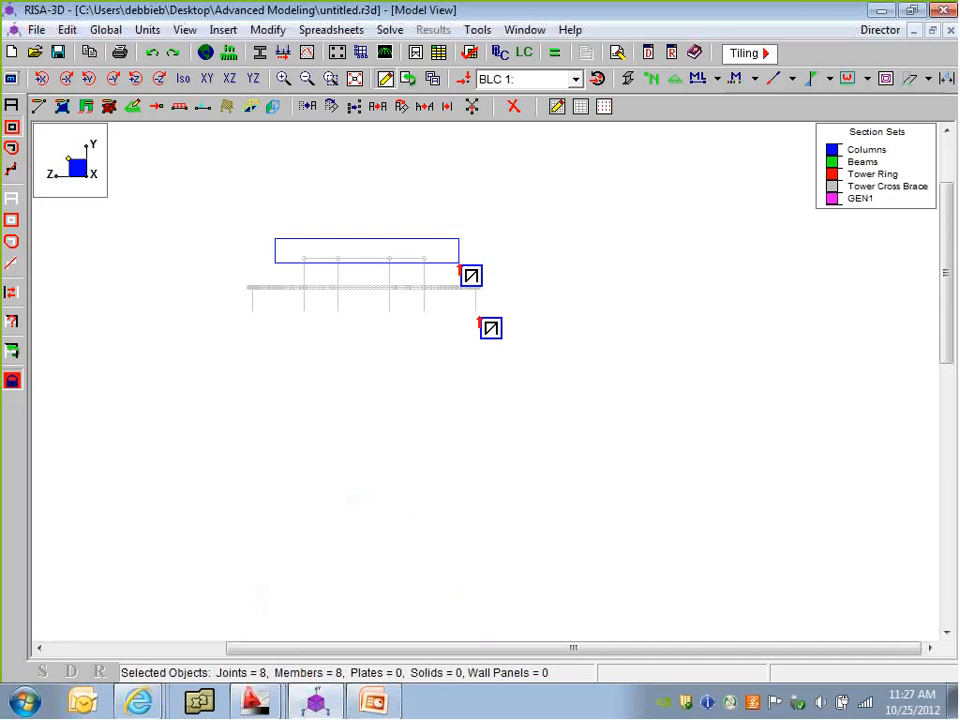
Return to the isometric view and remove the members' color coding and section set labels
left_click(185, 82)
scroll(334, 355, "up", 4)
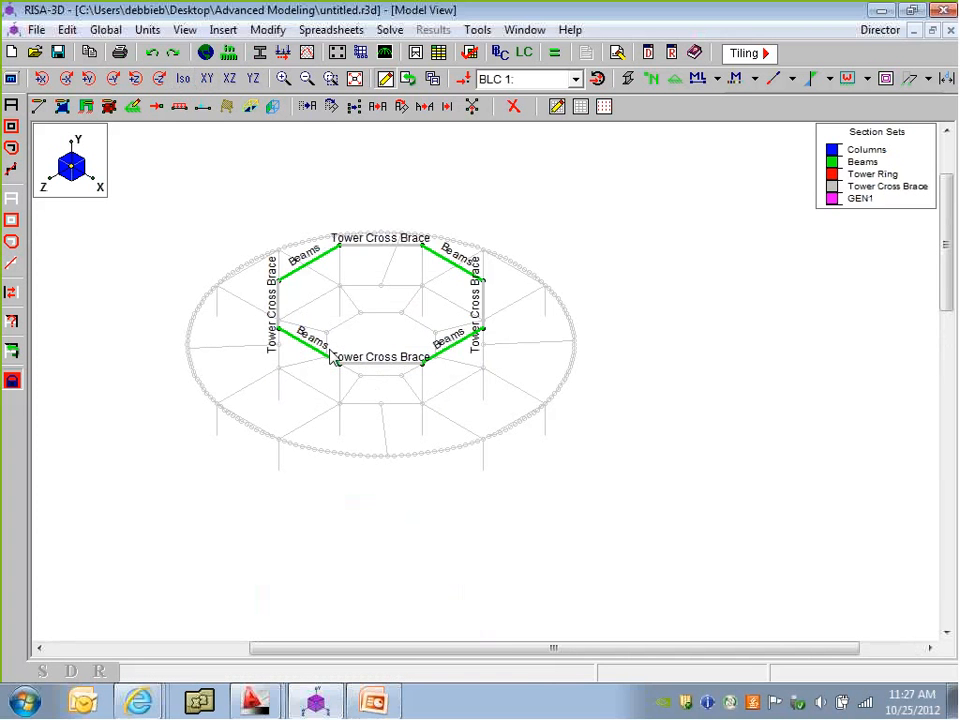
scroll(371, 367, "down", 3)
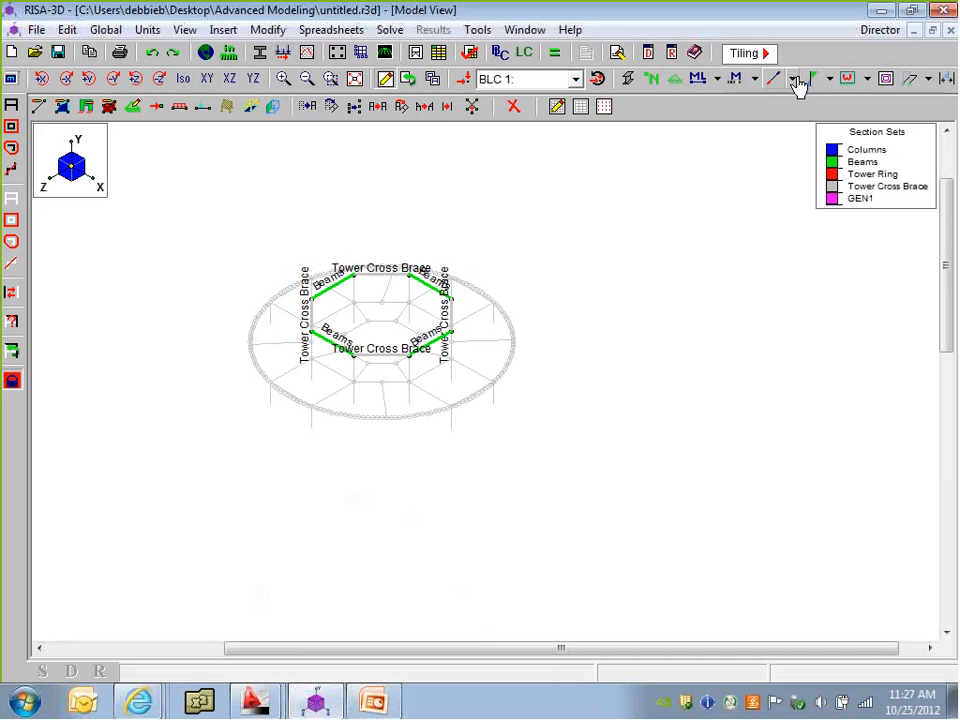
left_click(757, 80)
left_click(771, 102)
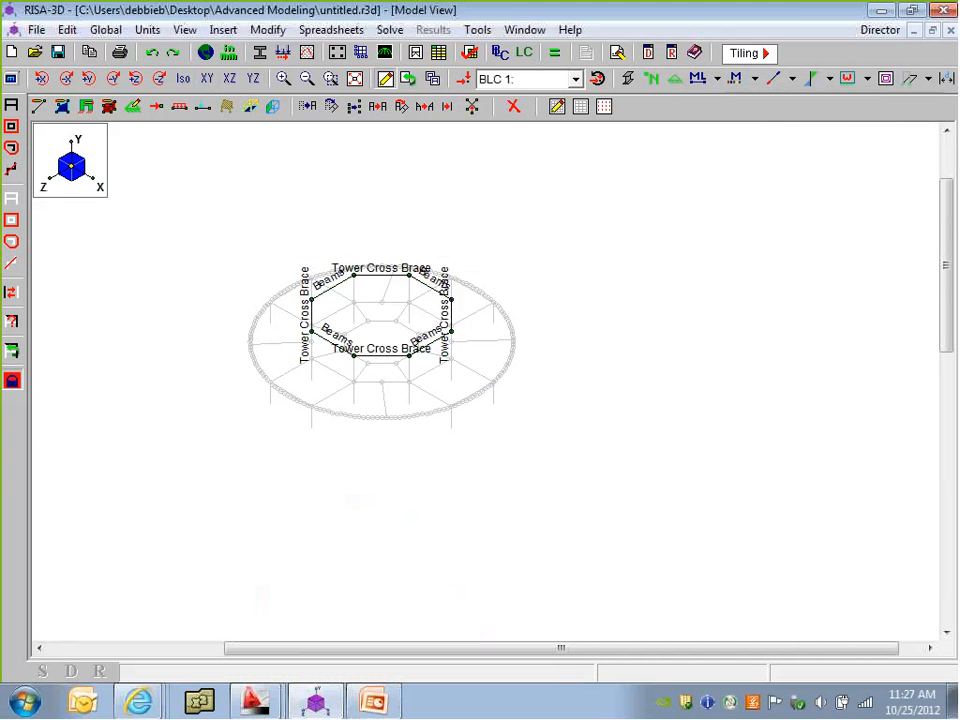
left_click(717, 80)
left_click(730, 102)
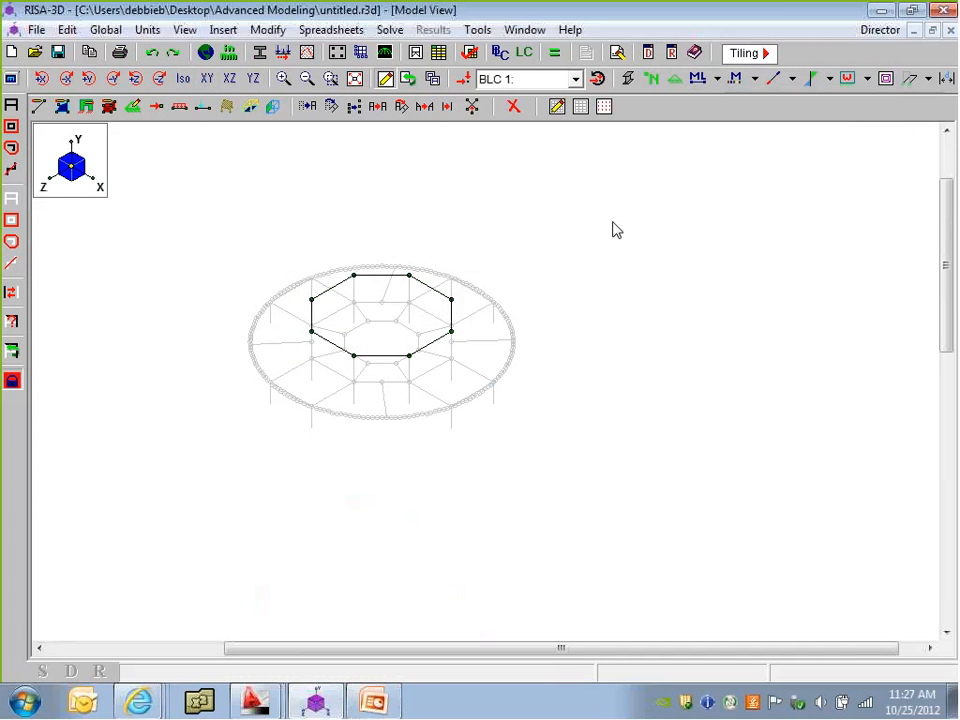
Copy the raised octagonal ring 20 ft in Y without inter-connecting the bays
left_click(377, 107)
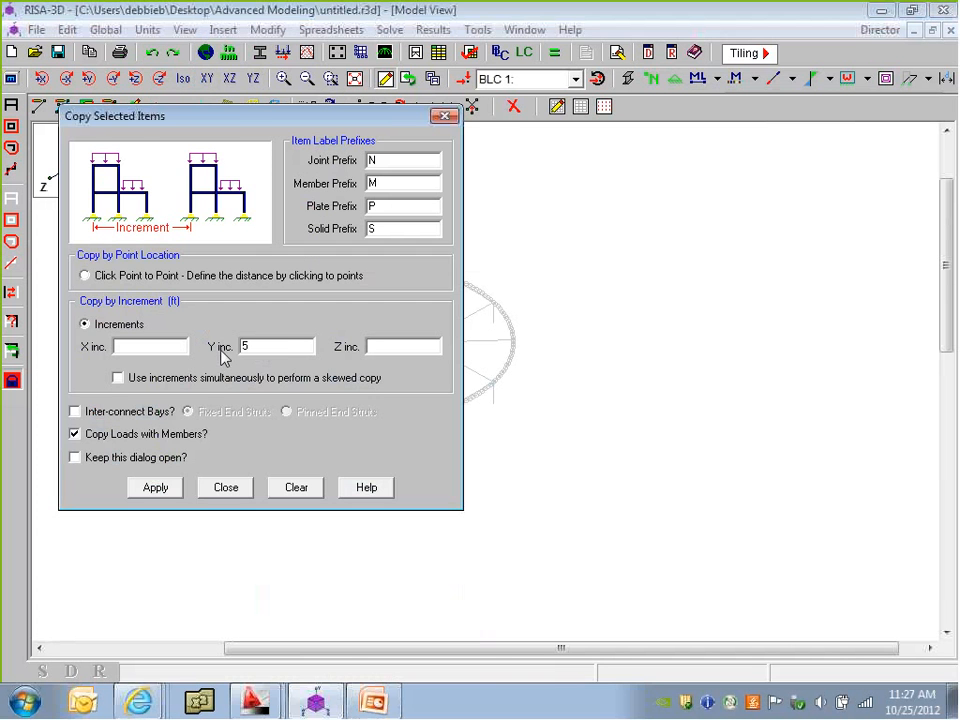
double_click(279, 345)
type("20")
key("Return")
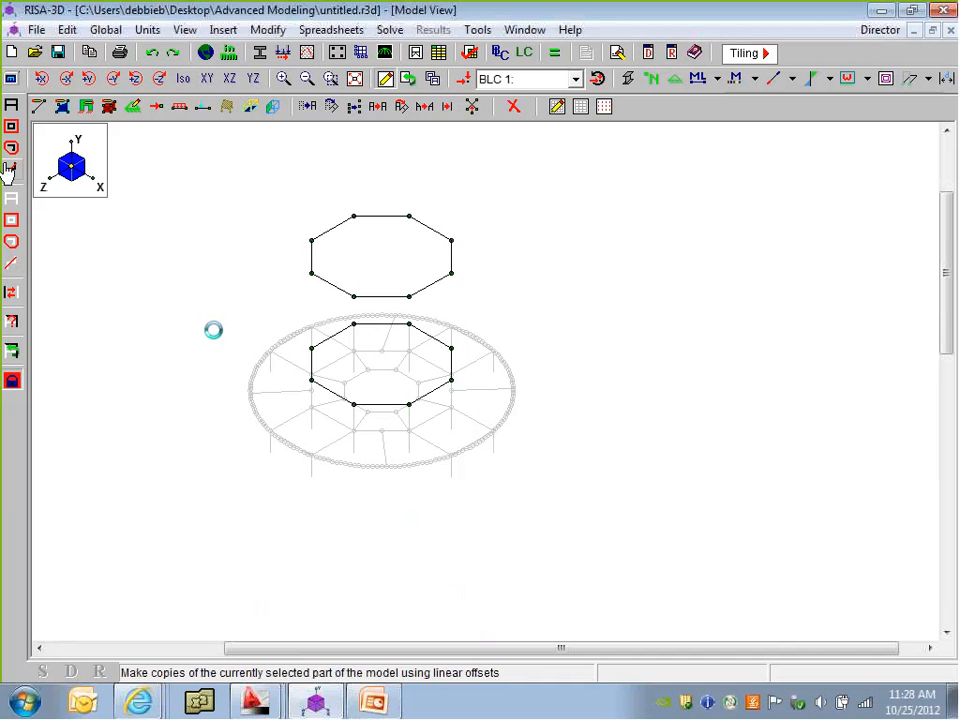
Unselect the lower octagonal ring and set X and Z scale factors of 1.5 for the uppermost ring
left_click(11, 221)
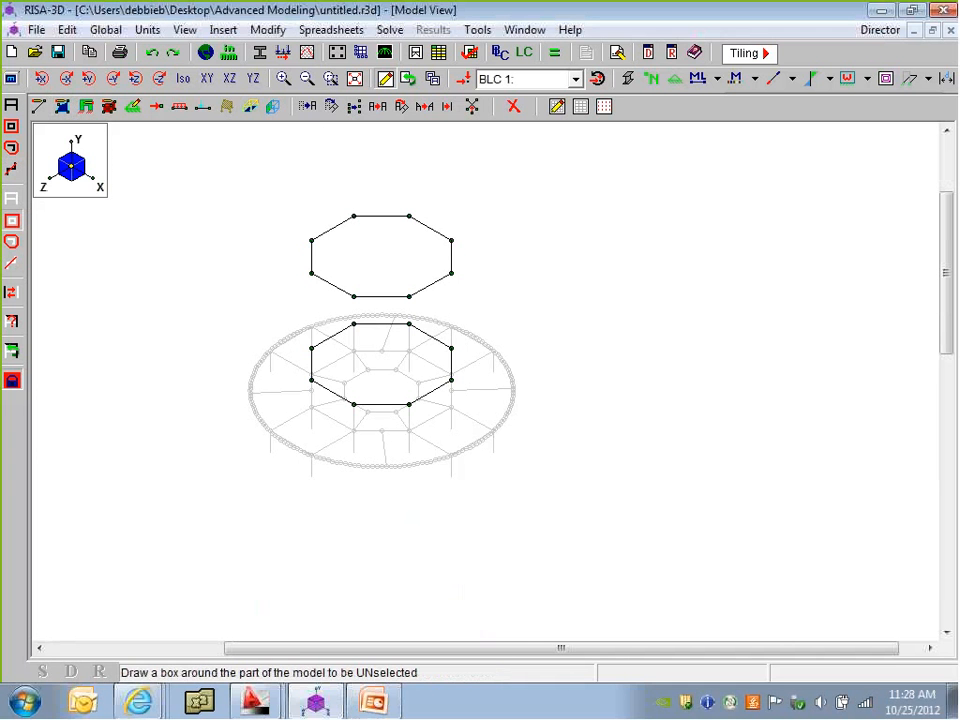
left_click_drag(279, 321, 495, 425)
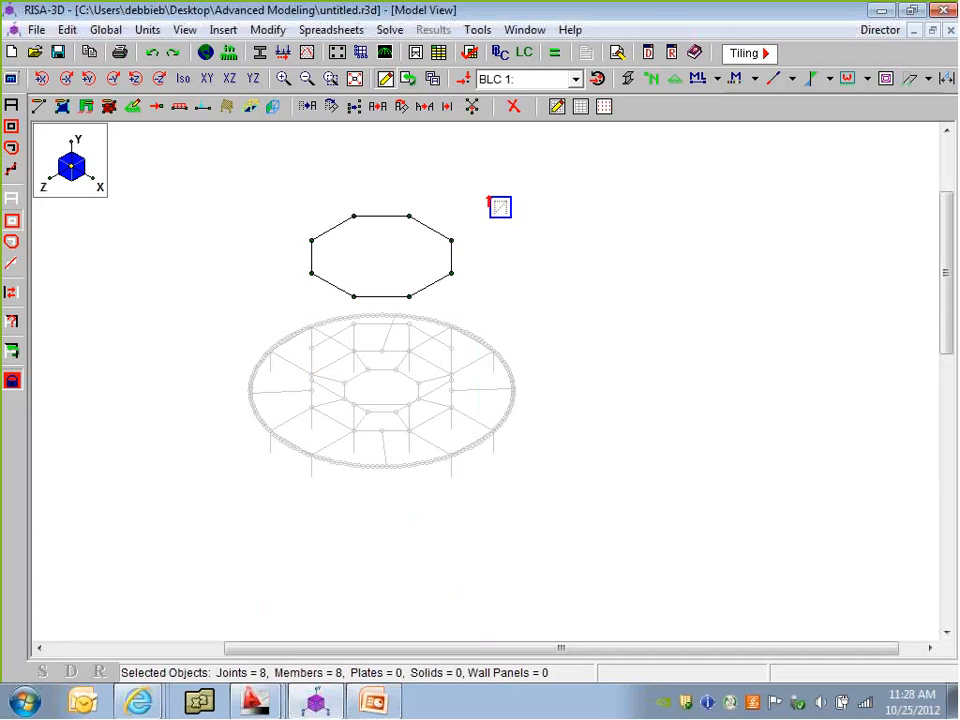
left_click(354, 108)
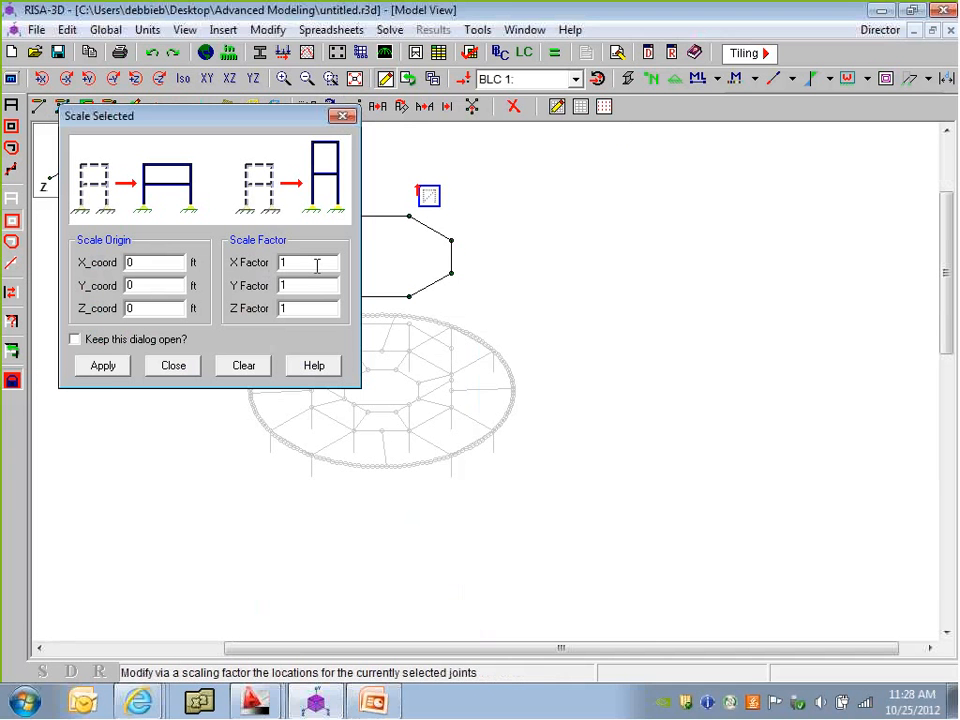
left_click_drag(317, 266, 170, 241)
type("4.5")
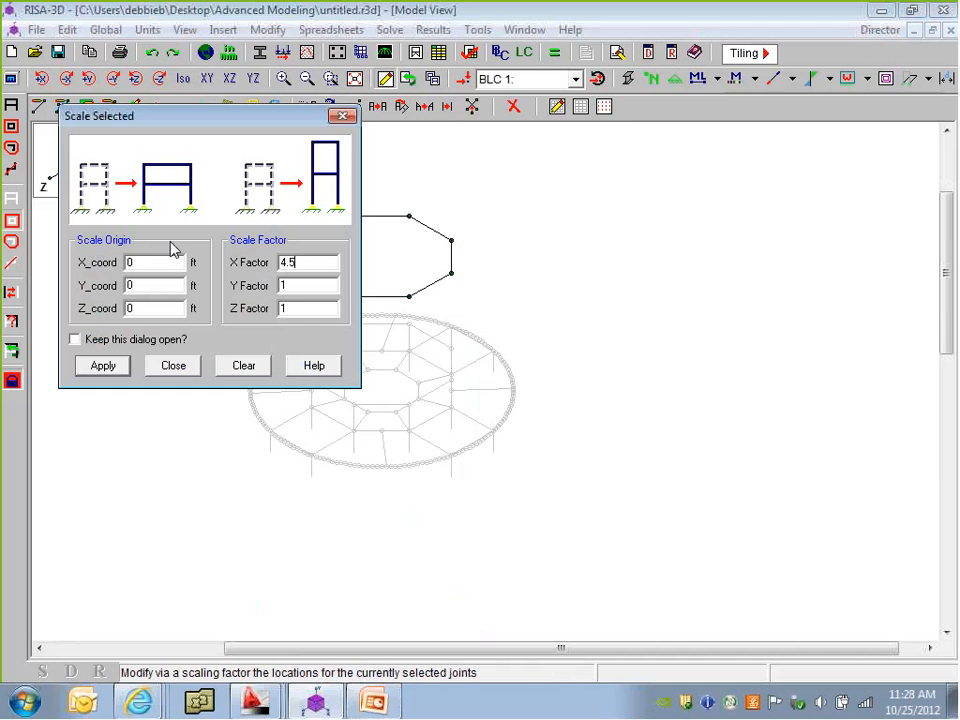
key("BackSpace")
key("BackSpace")
key("BackSpace")
type("1.5")
key("Tab")
key("Tab")
type("1.5")
Set the scale origin to X 19.5, Y 144 and Z 4.5 ft and scale the uppermost octagonal ring
left_click_drag(200, 116, 668, 146)
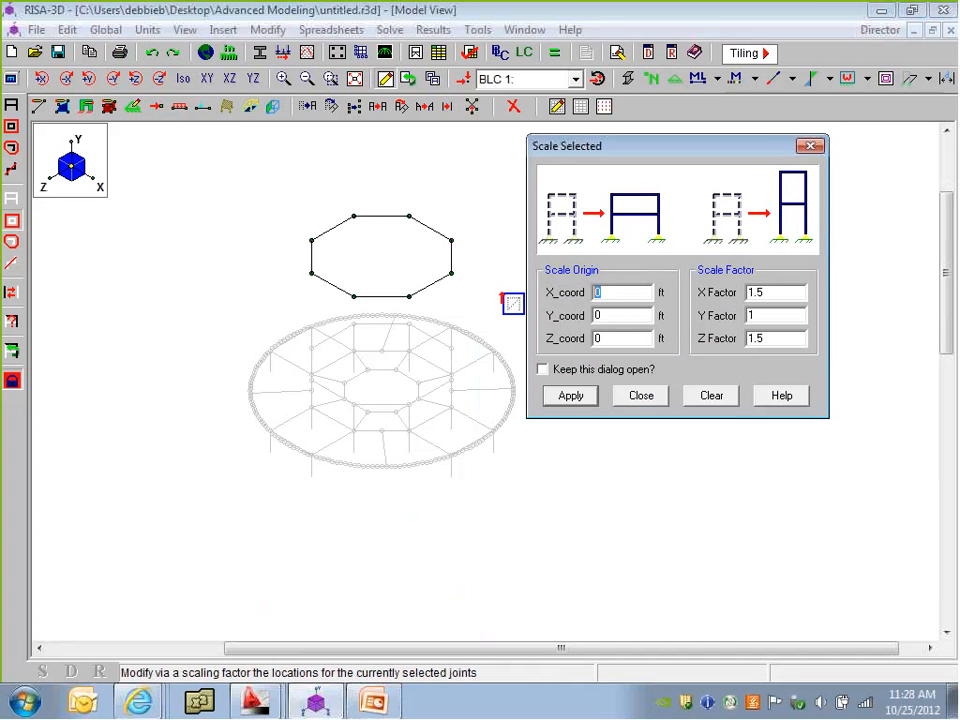
type("19.5")
key("Tab")
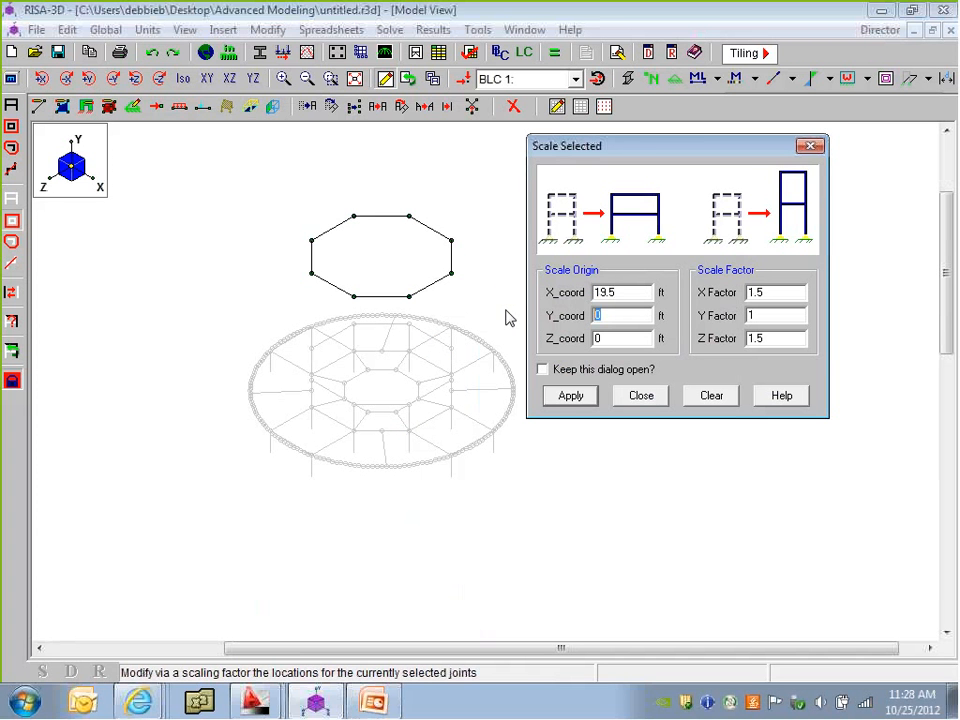
type("144")
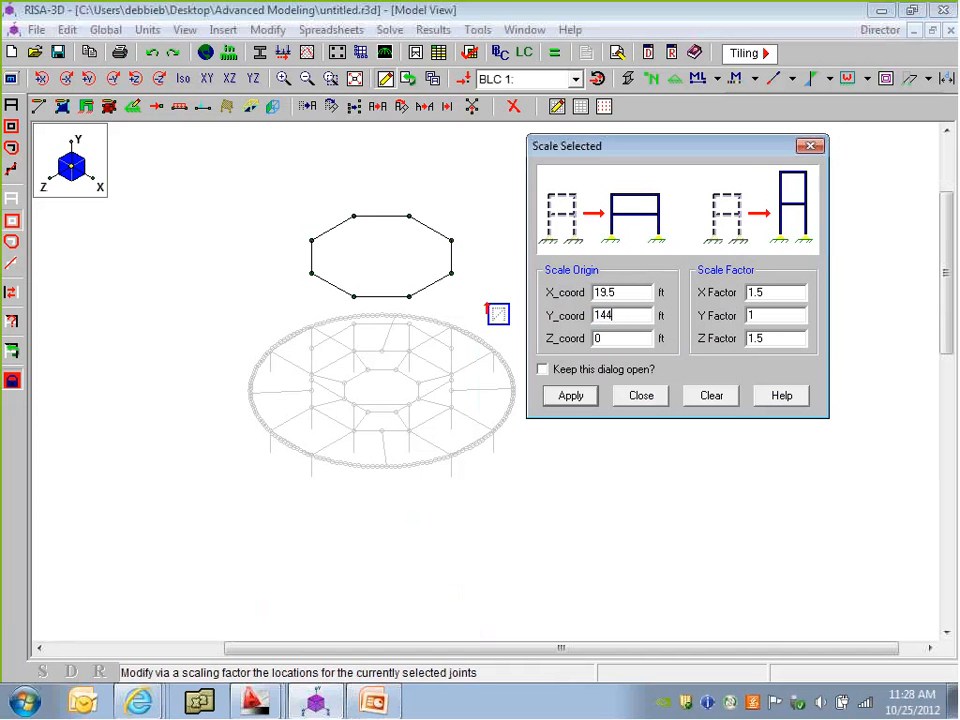
left_click(599, 338)
left_click_drag(599, 338, 533, 345)
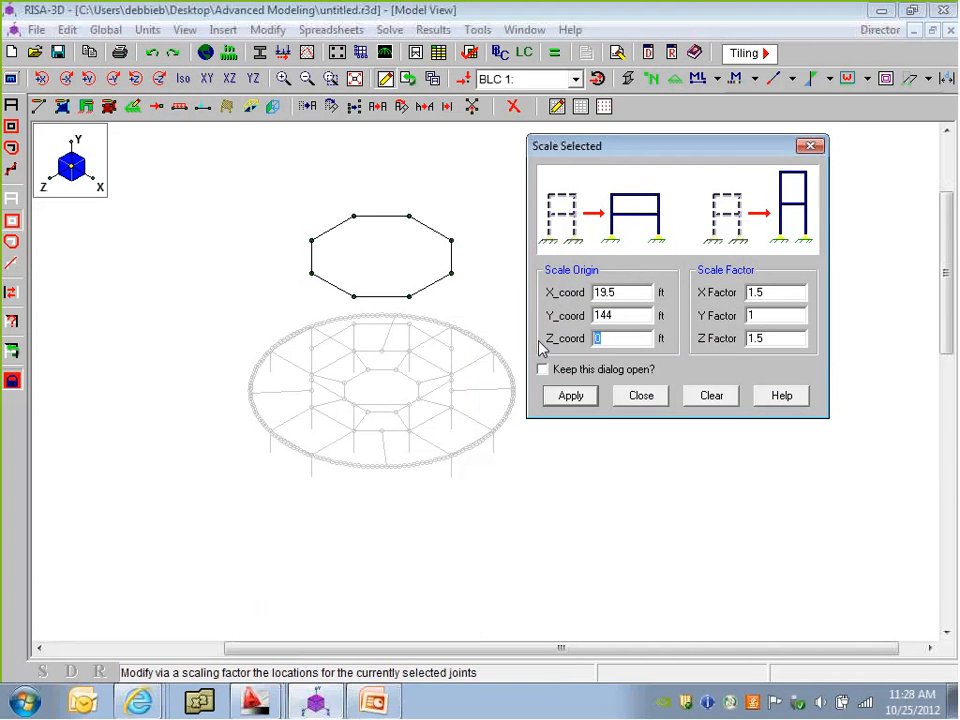
type("4.5")
left_click(571, 396)
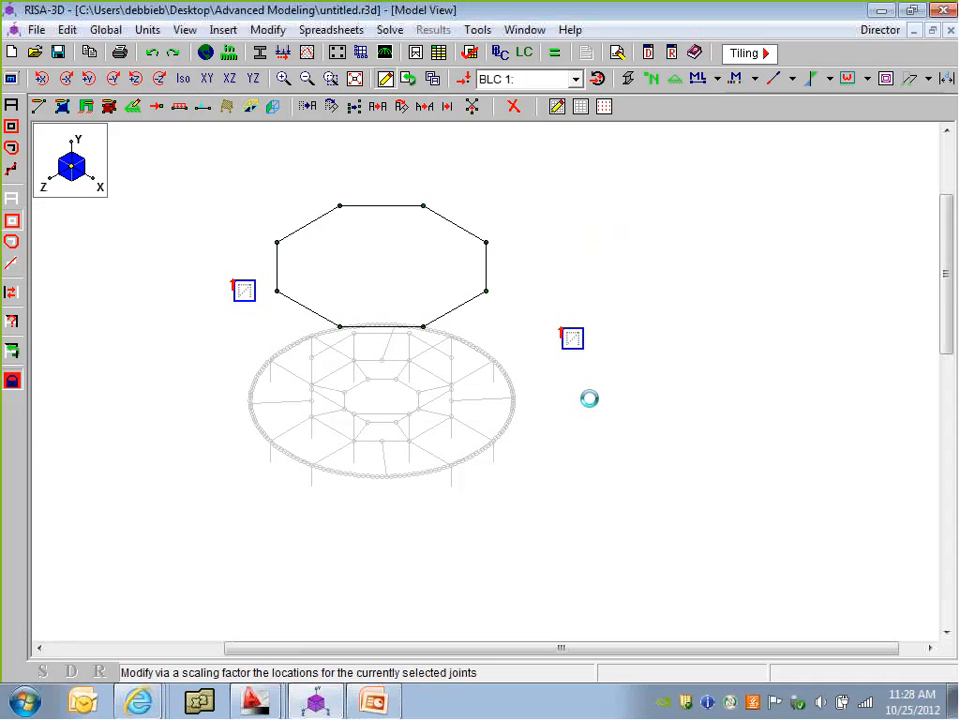
Reselect the whole model and set up point-to-point member drawing with the Tower Diag section set
left_click(11, 105)
middle_click_drag(434, 368, 460, 335, "ctrl")
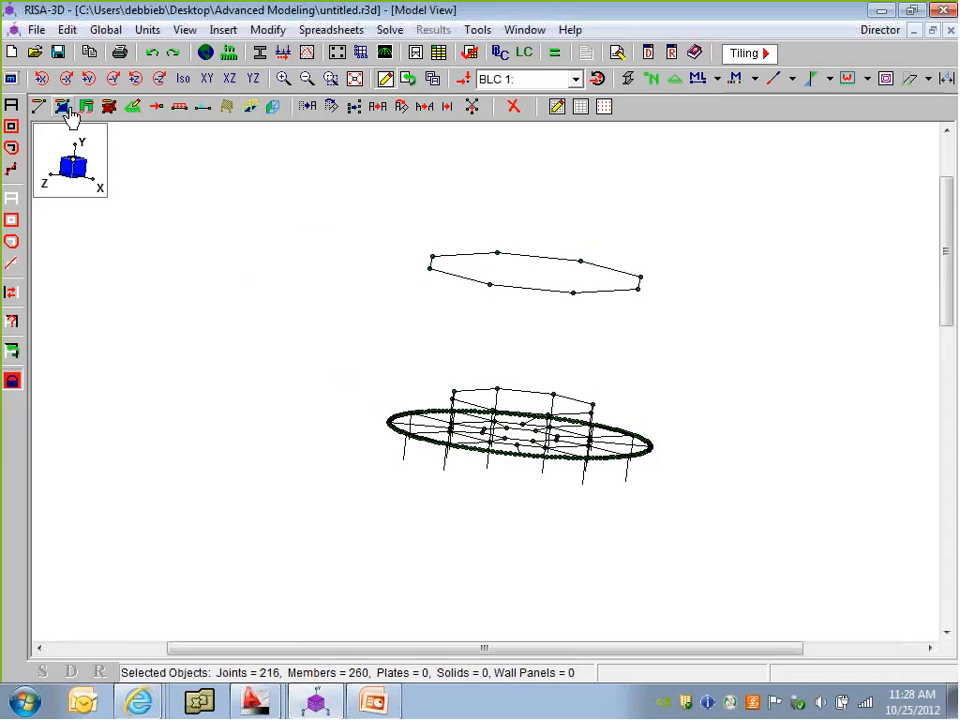
left_click(61, 106)
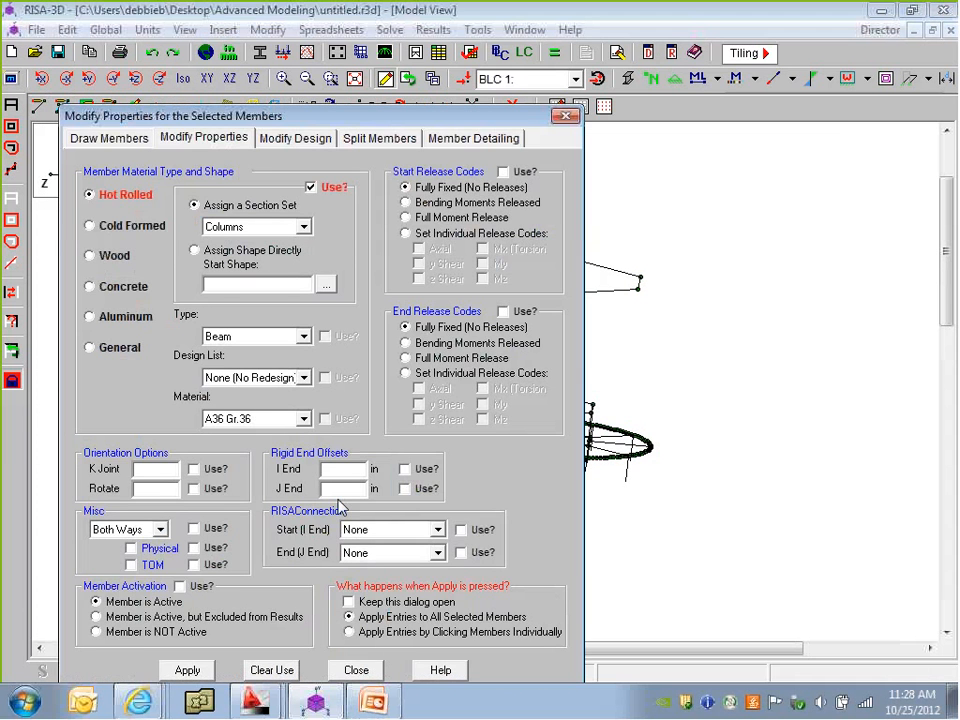
left_click(115, 139)
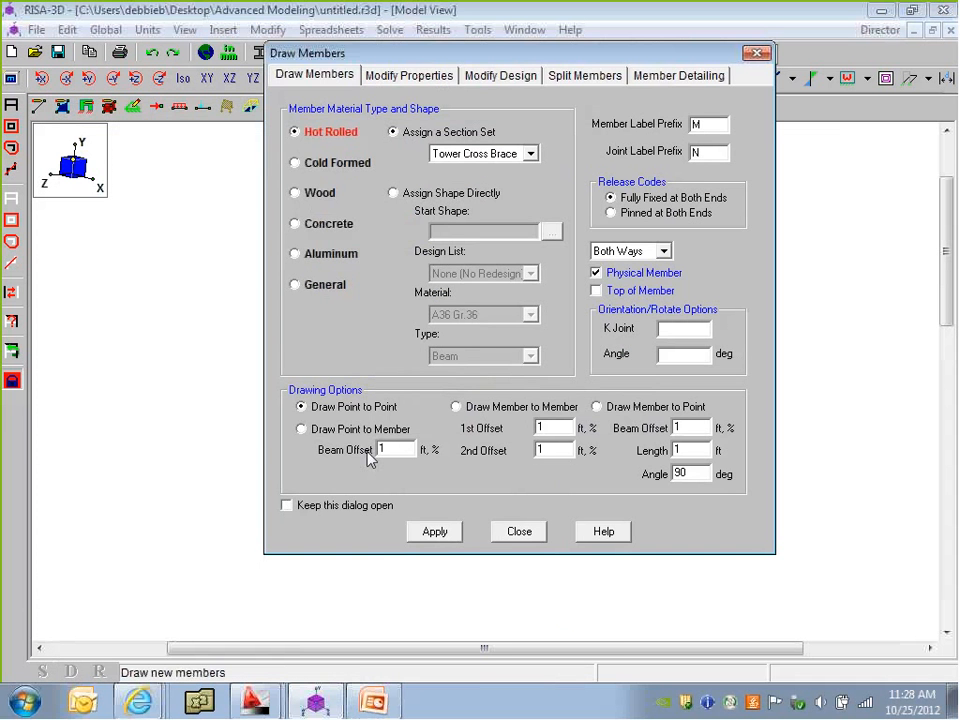
left_click(432, 534)
left_click(432, 534)
left_click(529, 154)
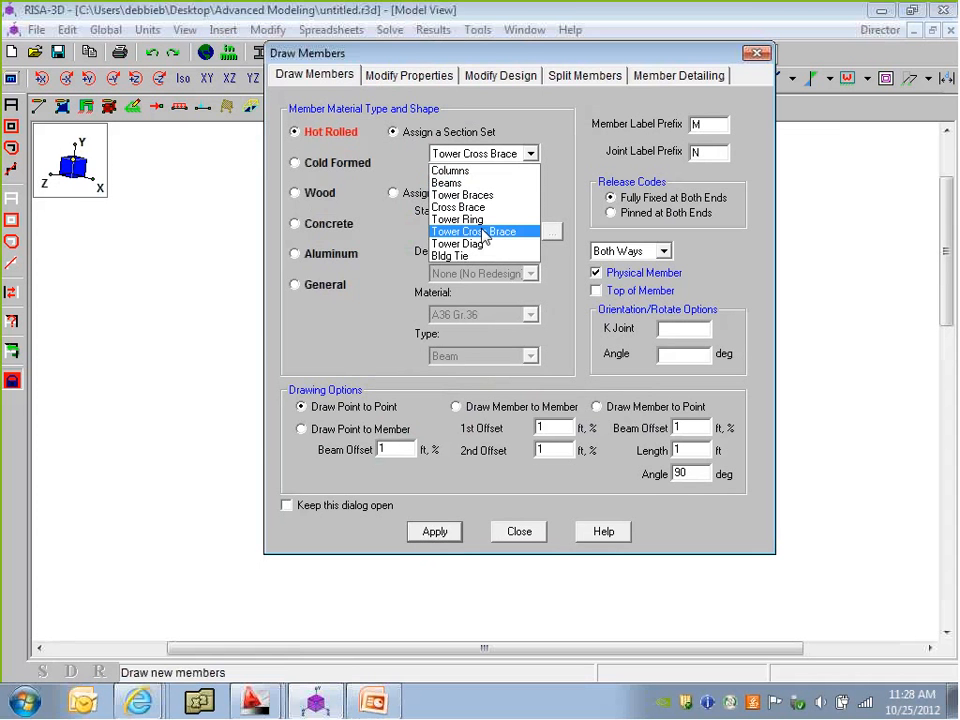
left_click(490, 244)
left_click(435, 531)
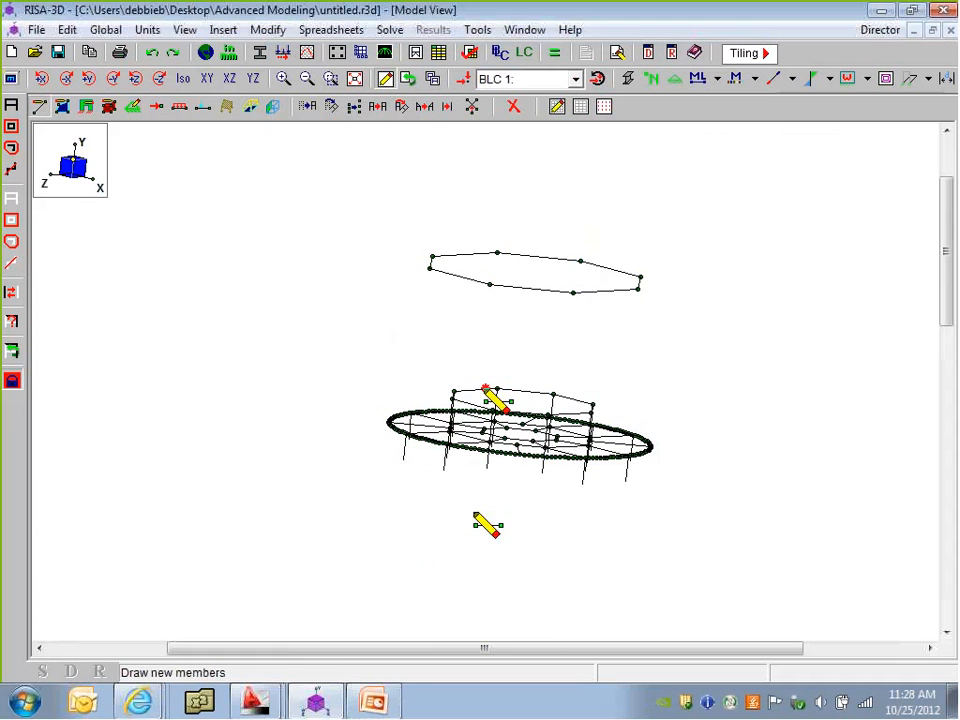
Draw the first three sloping legs from joints of the raised octagonal ring to the matching joints of the enlarged ring
left_click(453, 390)
left_click(432, 260)
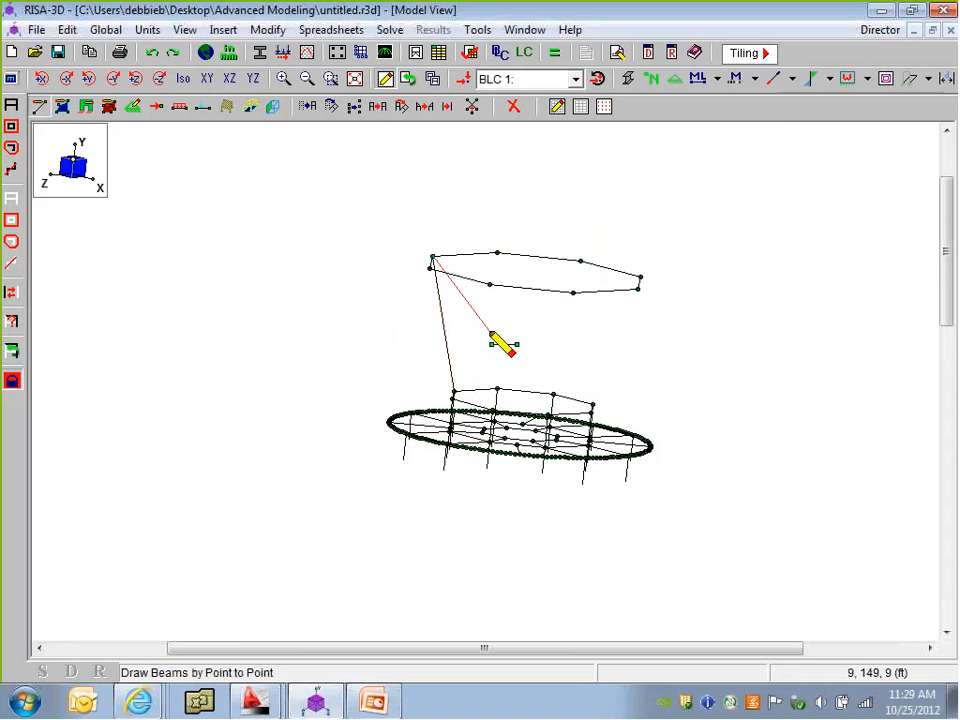
right_click(491, 334)
middle_click_drag(490, 396, 466, 400)
left_click(532, 390)
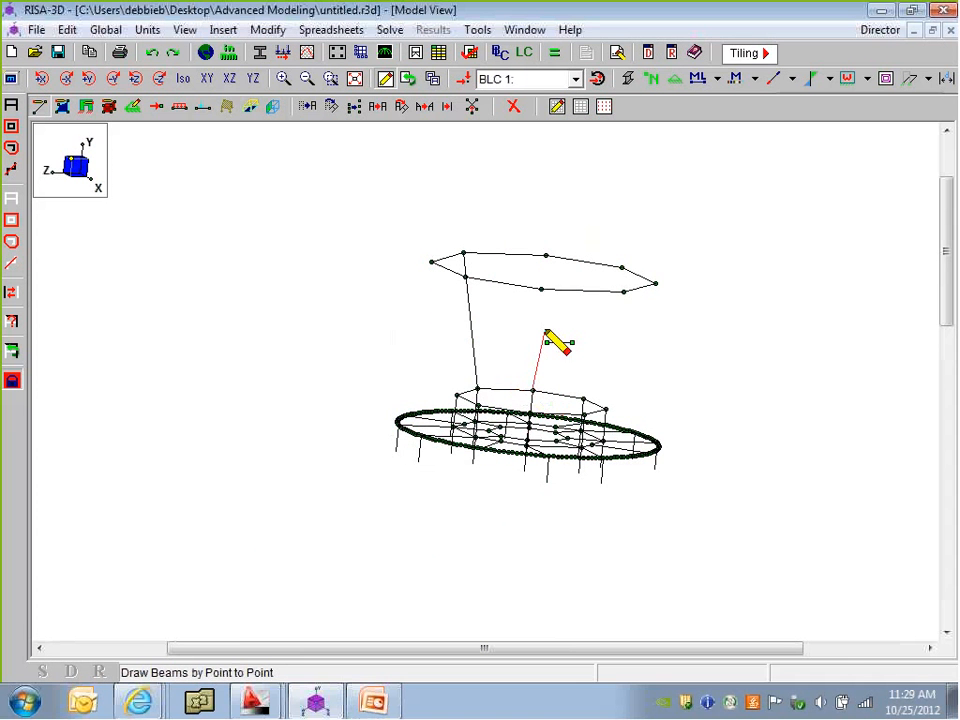
left_click(546, 257)
right_click(596, 336)
left_click(583, 398)
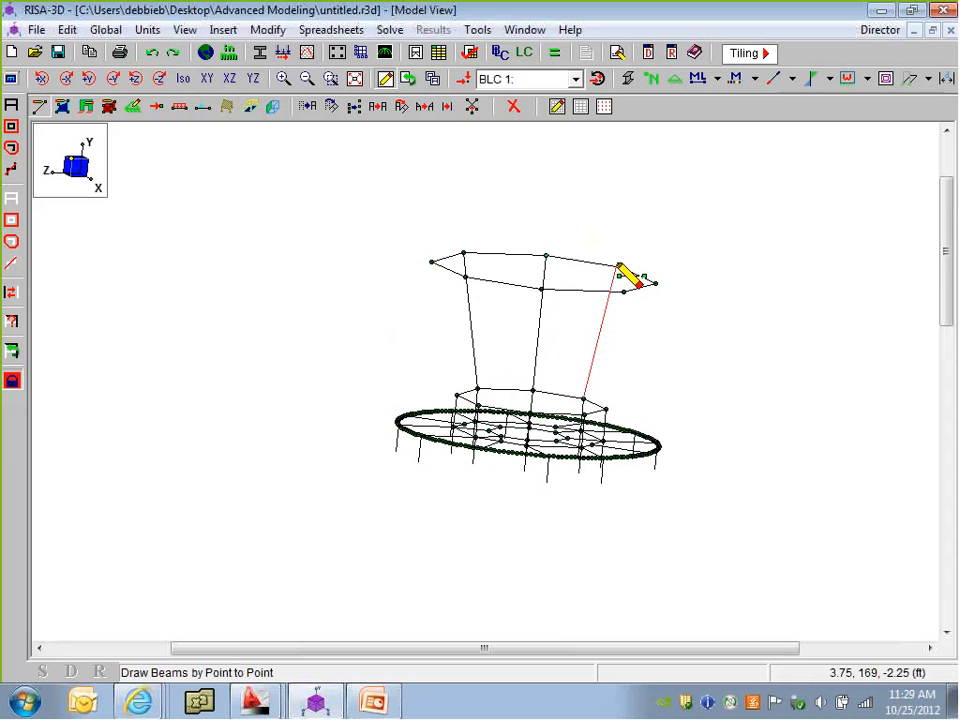
left_click(621, 268)
right_click(633, 289)
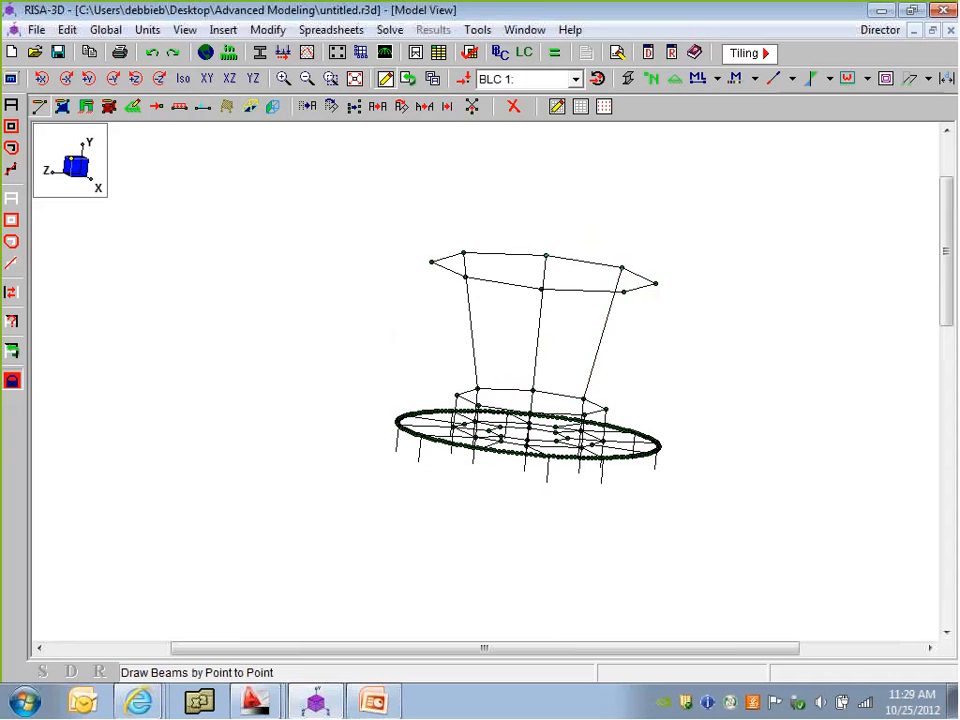
Draw three more sloping legs between matching joints of the two octagonal rings, continuing around the tower
middle_click_drag(668, 402, 644, 405)
left_click(645, 278)
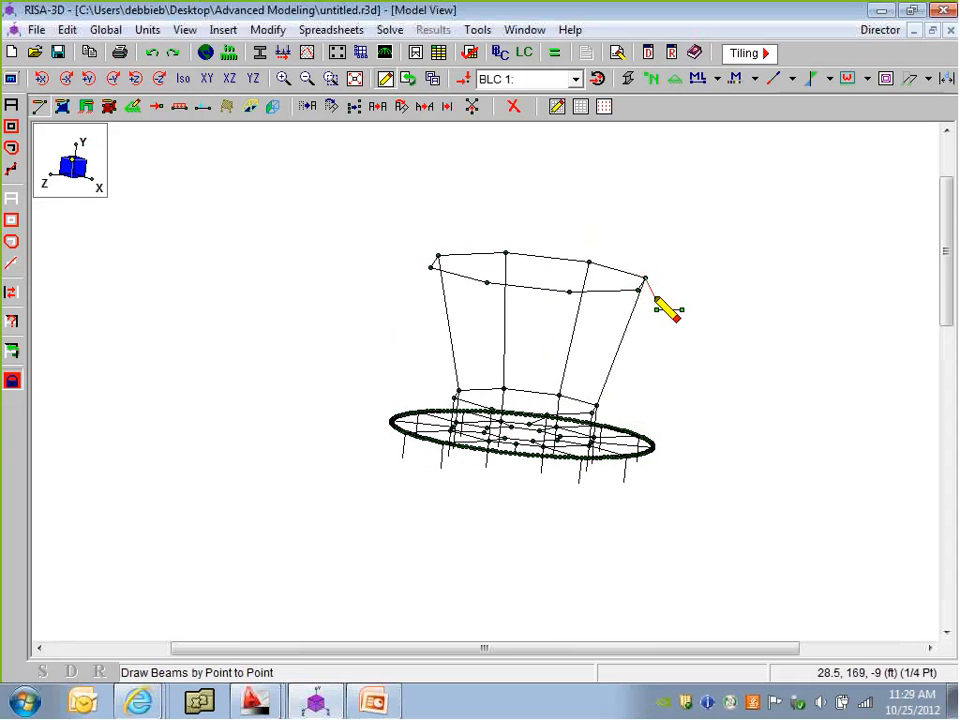
right_click(656, 298)
middle_click_drag(522, 456, 607, 452)
left_click(601, 406)
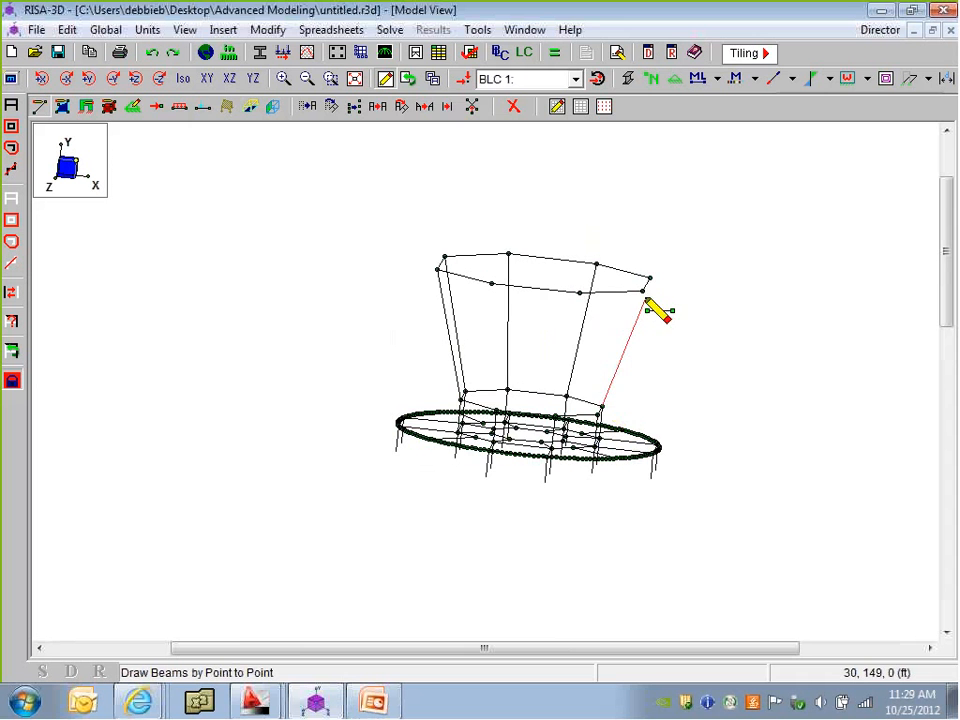
left_click(648, 280)
right_click(648, 282)
middle_click_drag(524, 479, 628, 482)
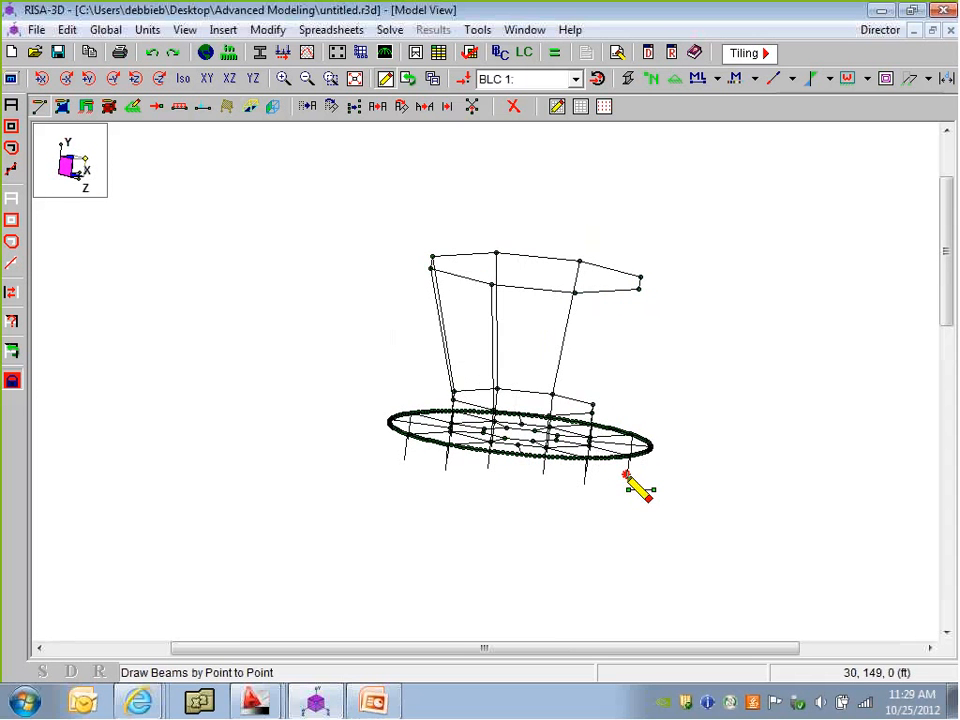
left_click(594, 405)
left_click(639, 281)
right_click(654, 297)
Draw the last two sloping legs so that all eight joint pairs of the octagonal rings are connected
mouse_move(541, 465)
middle_mouse_down()
mouse_move(626, 455)
mouse_move(641, 424)
middle_mouse_up()
left_click(602, 408)
left_click(654, 285)
right_click(655, 288)
left_click(600, 406)
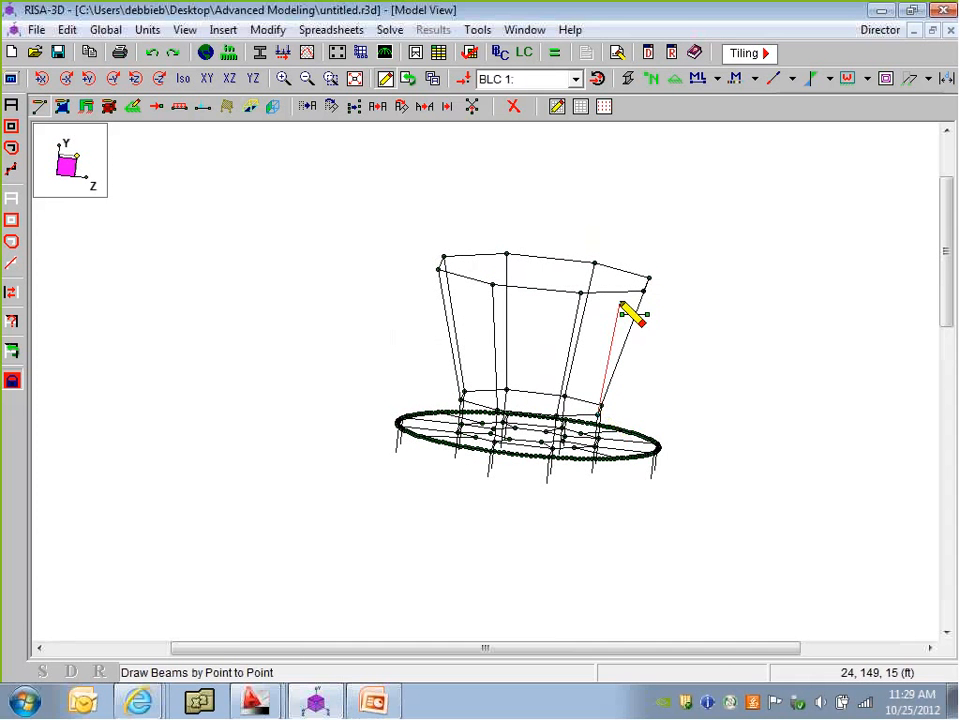
left_click(642, 289)
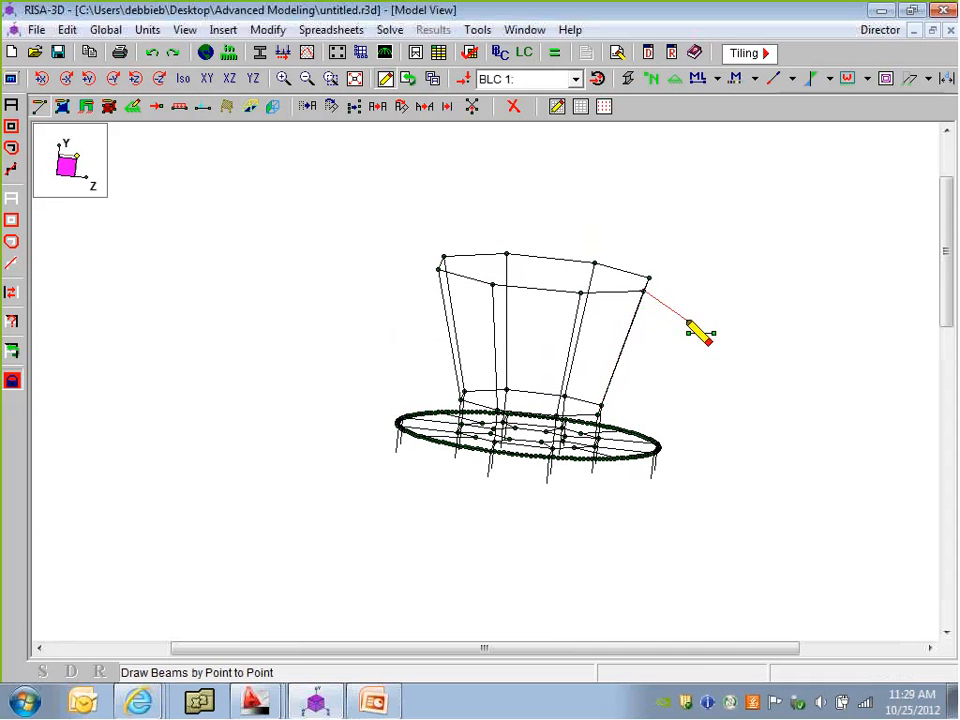
right_click(690, 334)
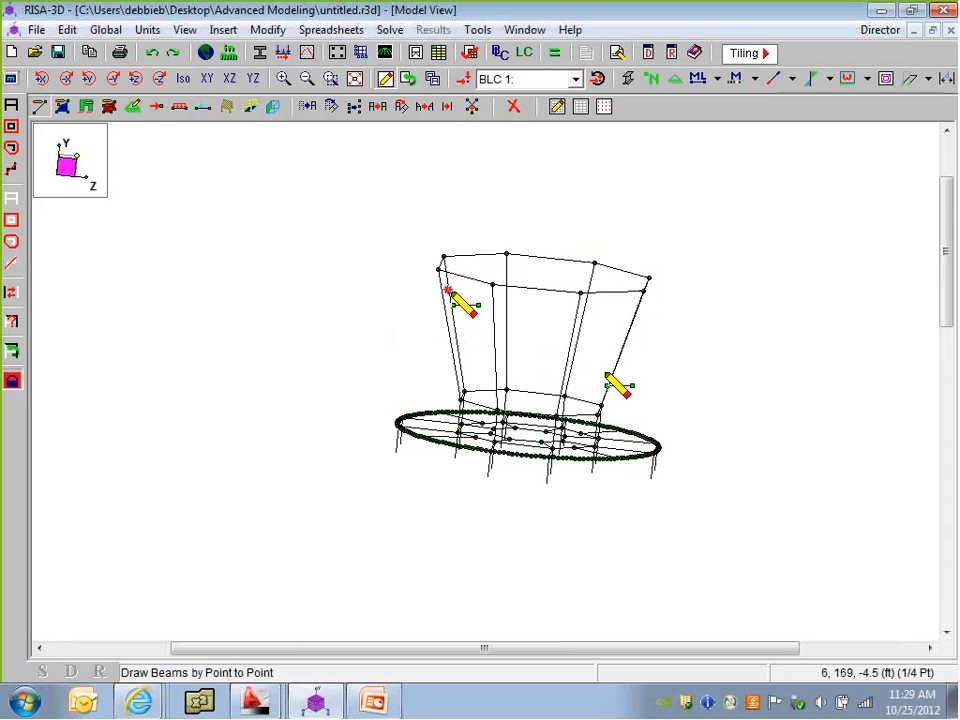
mouse_move(411, 421)
middle_mouse_down()
mouse_move(373, 421)
mouse_move(400, 422)
mouse_move(439, 388)
mouse_move(454, 401)
mouse_move(426, 429)
mouse_move(427, 458)
middle_mouse_up()
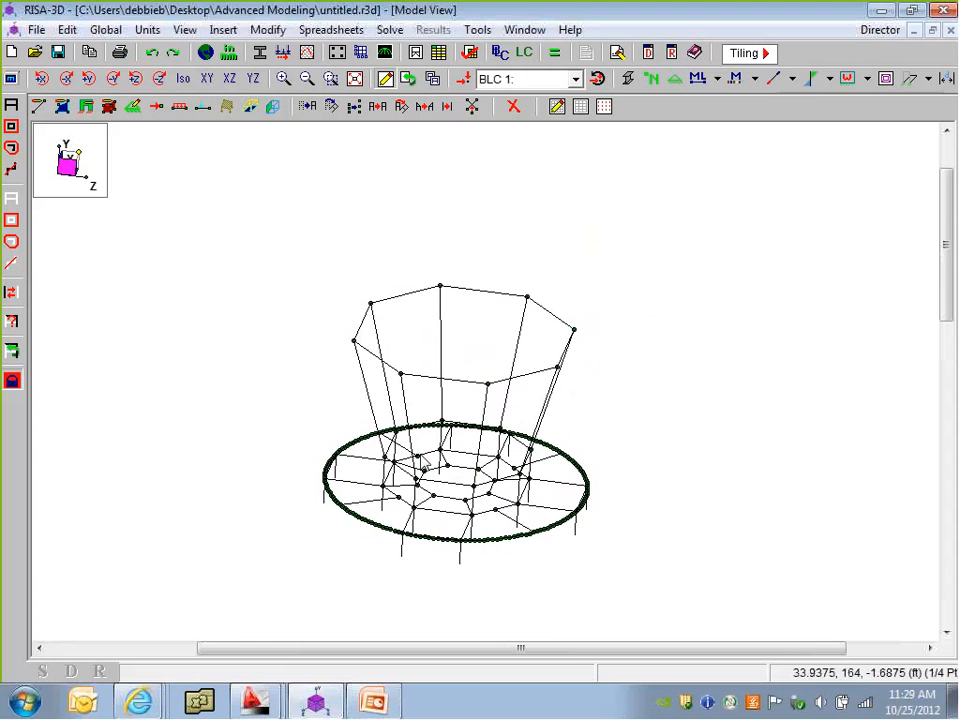
Change the section set for newly drawn point-to-point members to Tower Cross Brace
left_click(36, 108)
left_click(295, 216)
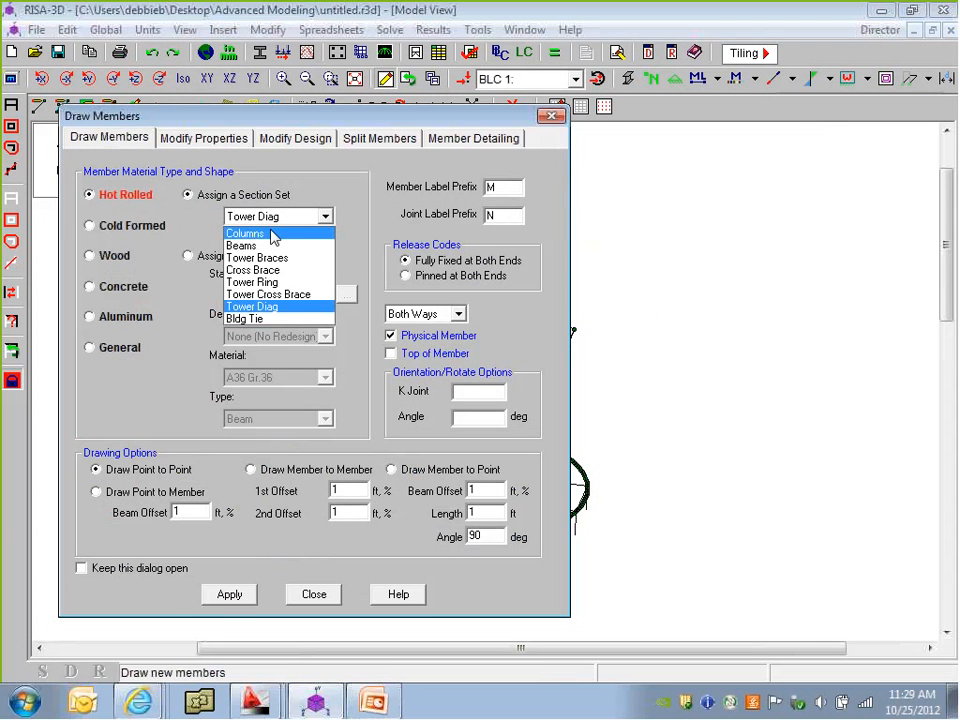
left_click(291, 296)
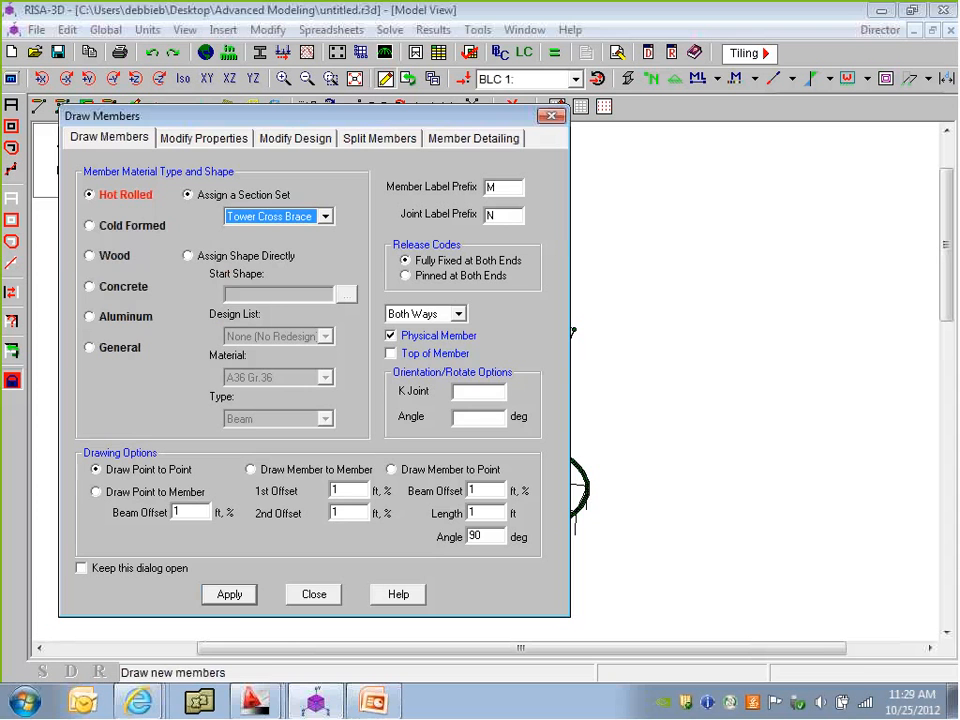
left_click(229, 595)
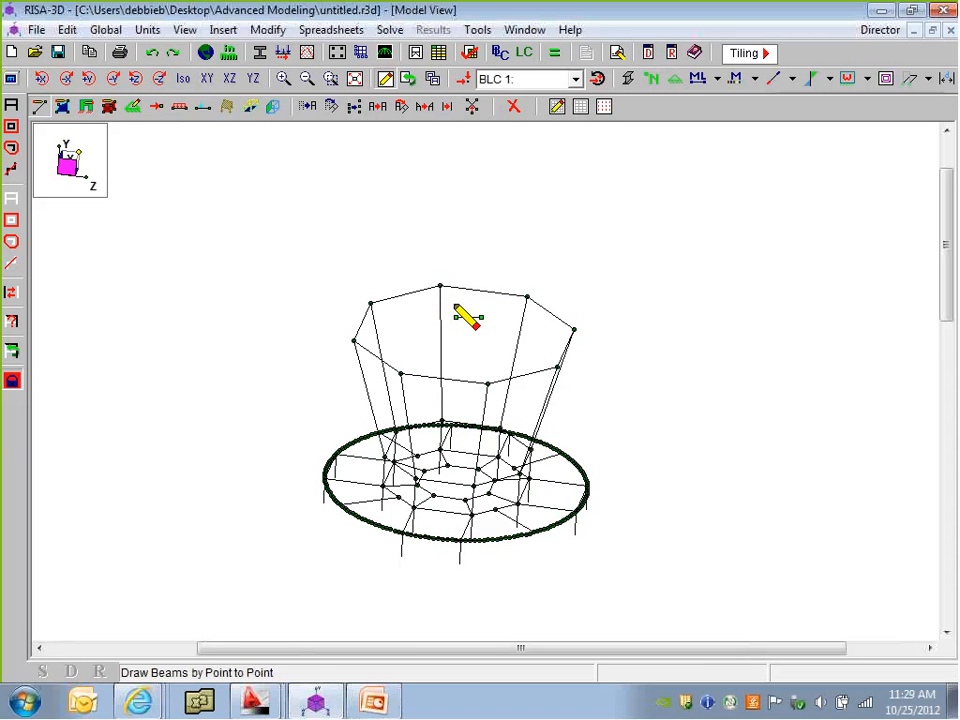
Unselect everything below the upper tower, keeping its rings, legs and short columns, and lock the unselected part of the model
middle_click_drag(465, 369, 410, 249, "shift")
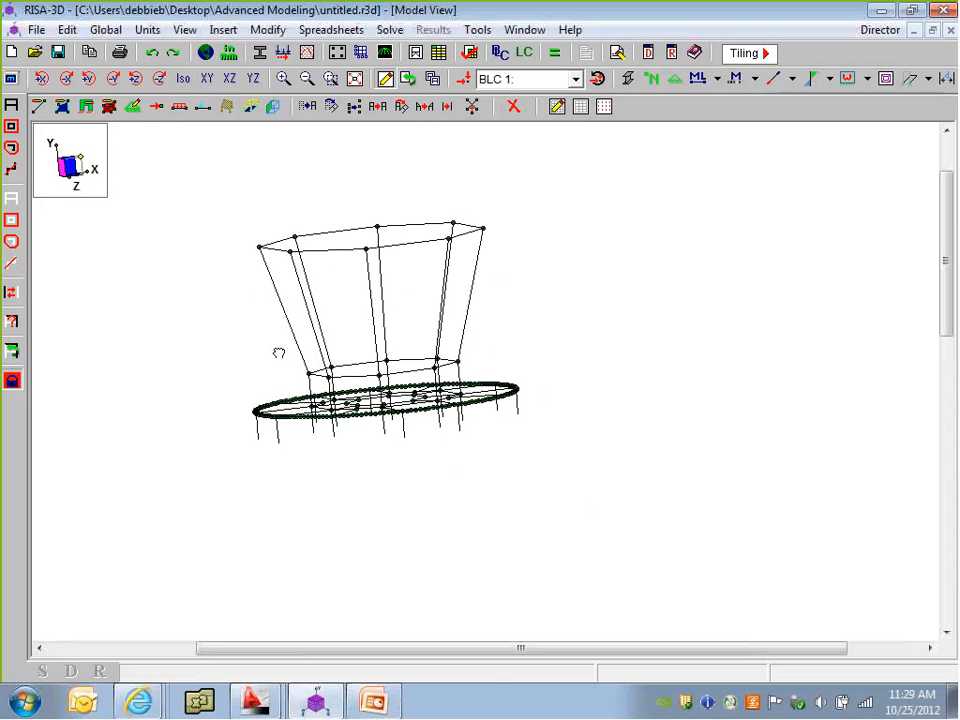
left_click(12, 222)
left_click_drag(438, 421, 437, 440)
middle_click_drag(437, 440, 285, 408, "shift")
left_click_drag(230, 404, 334, 392)
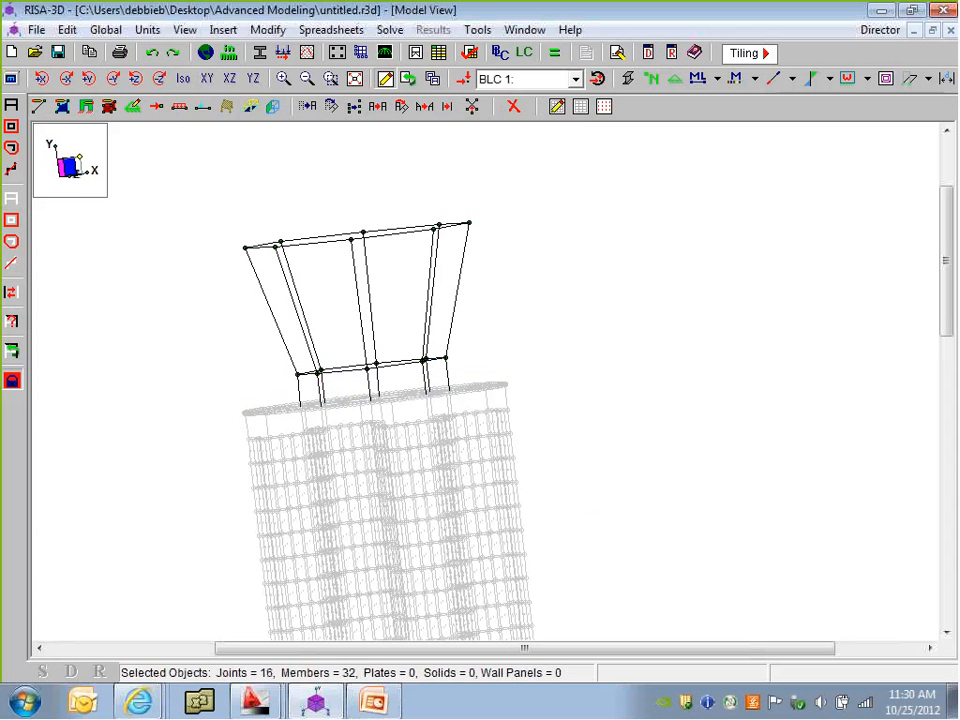
left_click(10, 382)
middle_click_drag(469, 411, 467, 440)
middle_click_drag(467, 440, 411, 469, "shift")
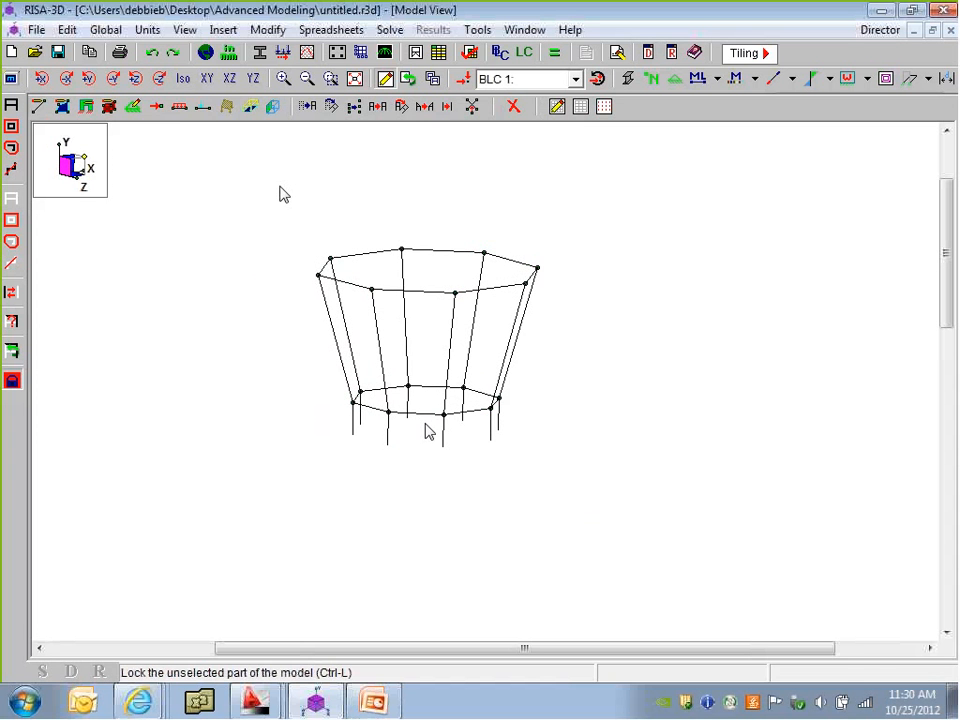
Measure the length of one sloping leg and check the members' start and end directions with temporary color coding
left_click(404, 388)
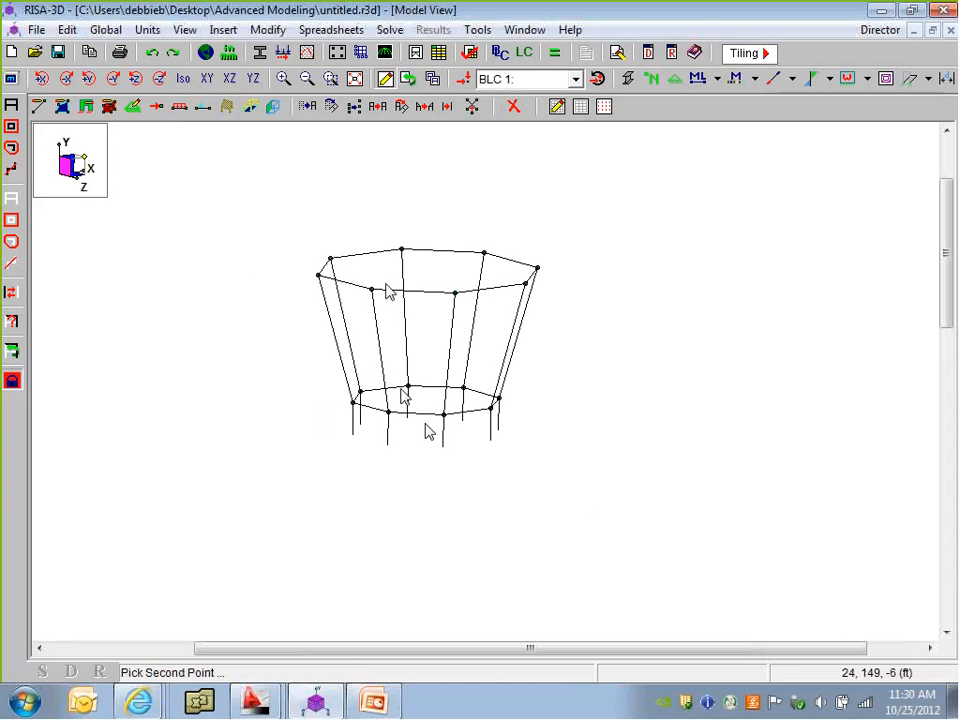
left_click(401, 250)
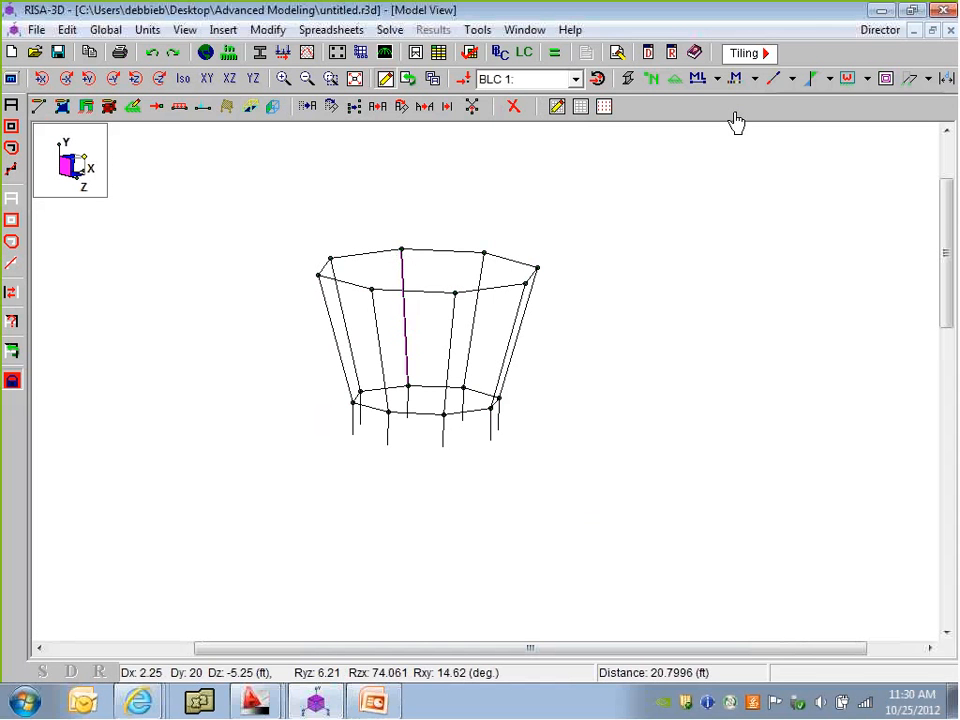
left_click(792, 78)
left_click(808, 163)
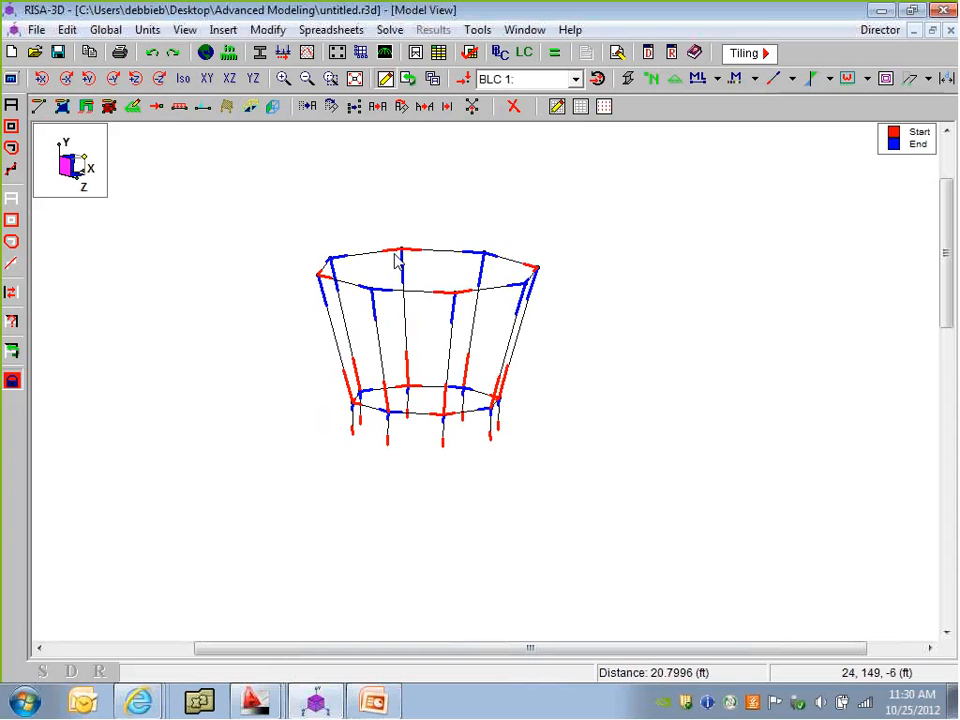
left_click(792, 79)
left_click(818, 113)
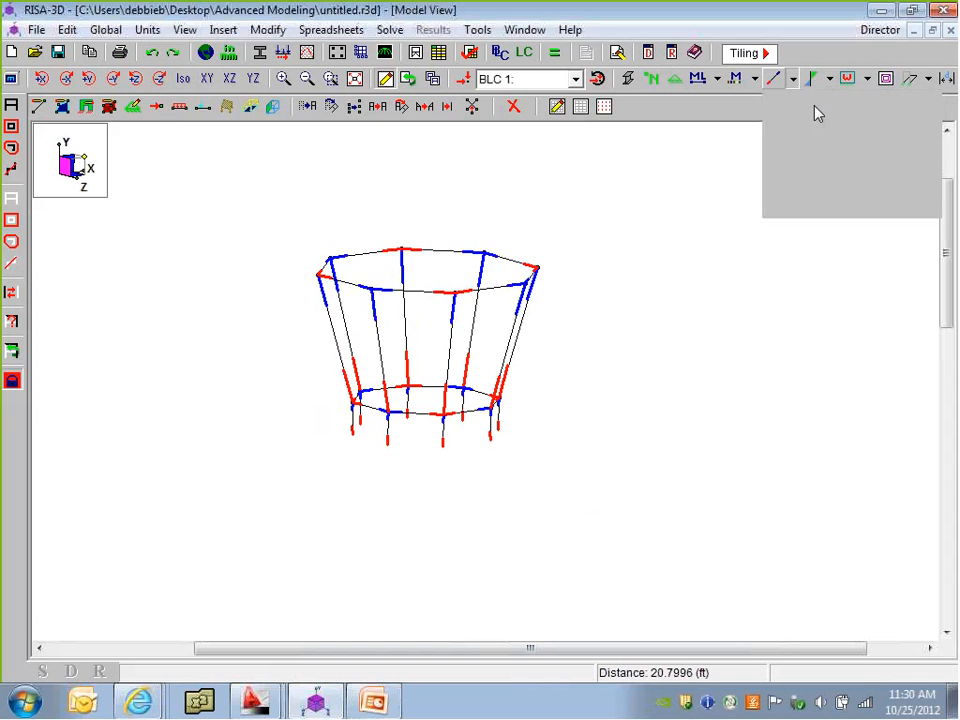
Set up member-to-member drawing of Tower Cross Brace members with first and second offsets of 15 ft
left_click(39, 106)
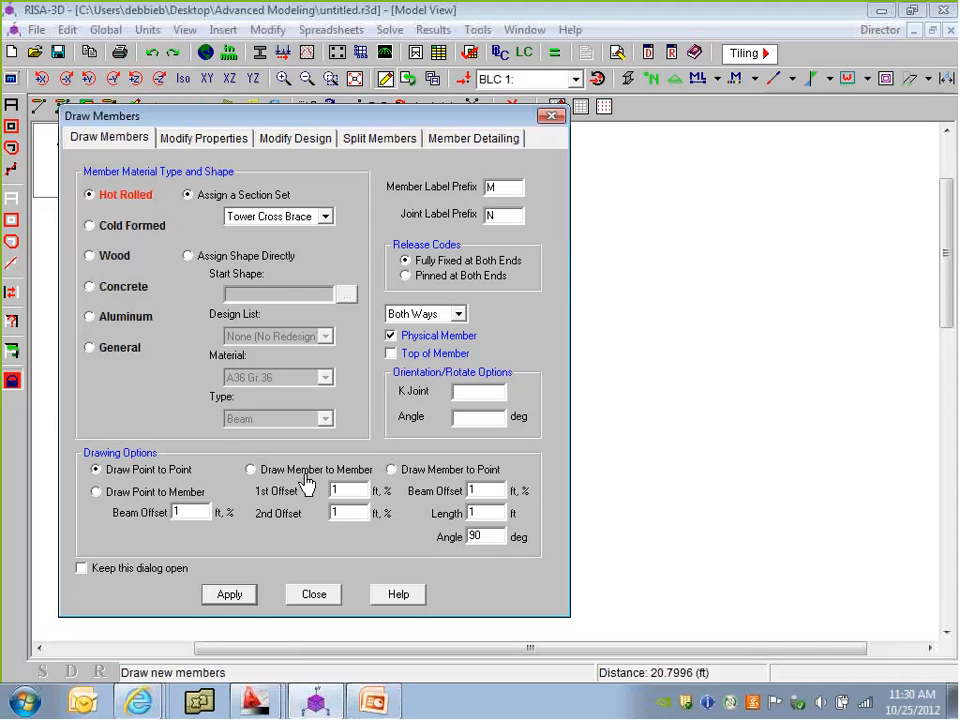
left_click_drag(347, 490, 239, 491)
type("15")
left_click_drag(345, 513, 256, 510)
type("15")
left_click(355, 489)
left_click(231, 596)
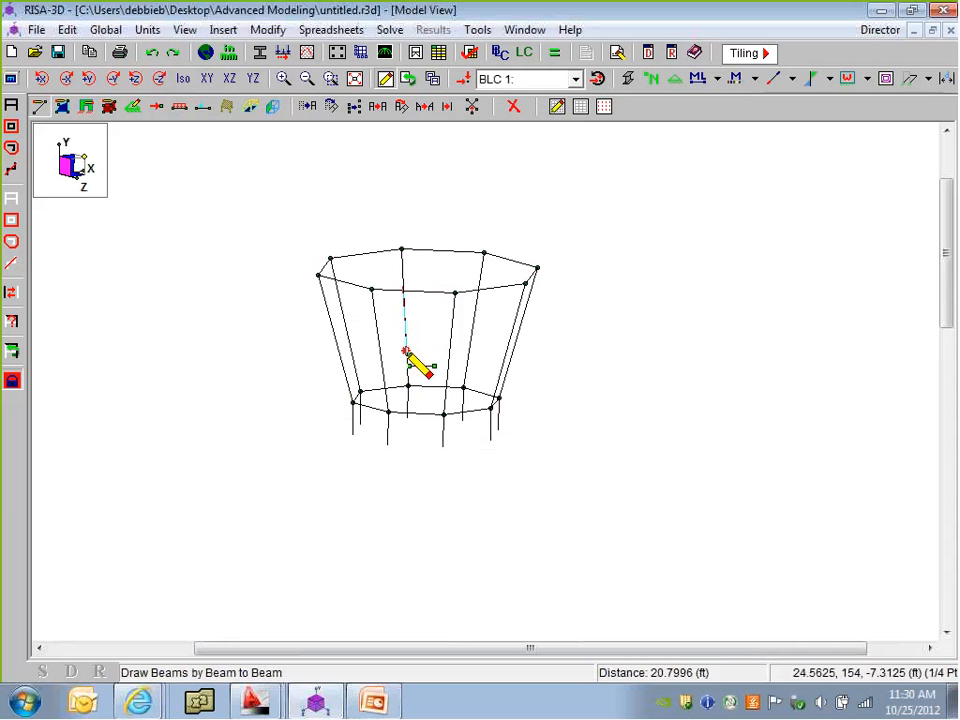
scroll(423, 287, "up", 4)
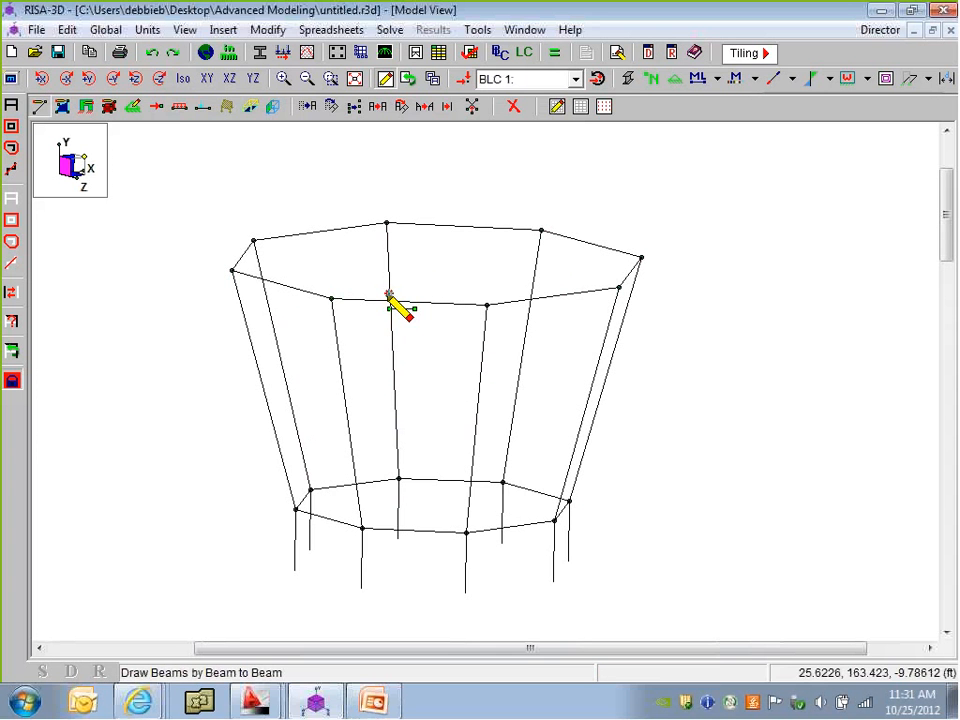
left_click(634, 286)
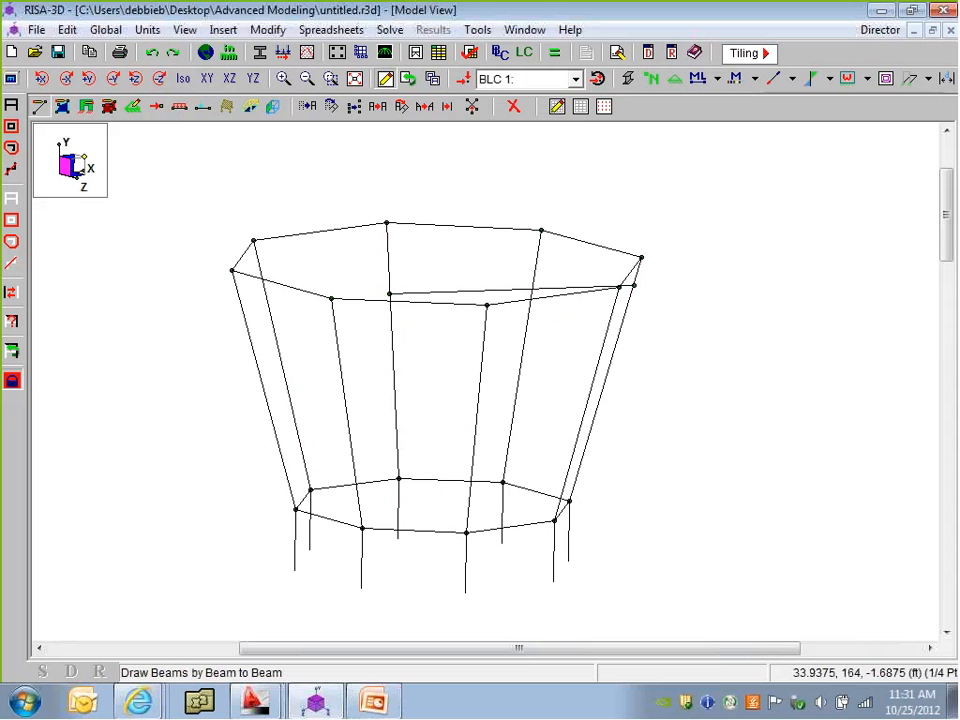
left_click(193, 107)
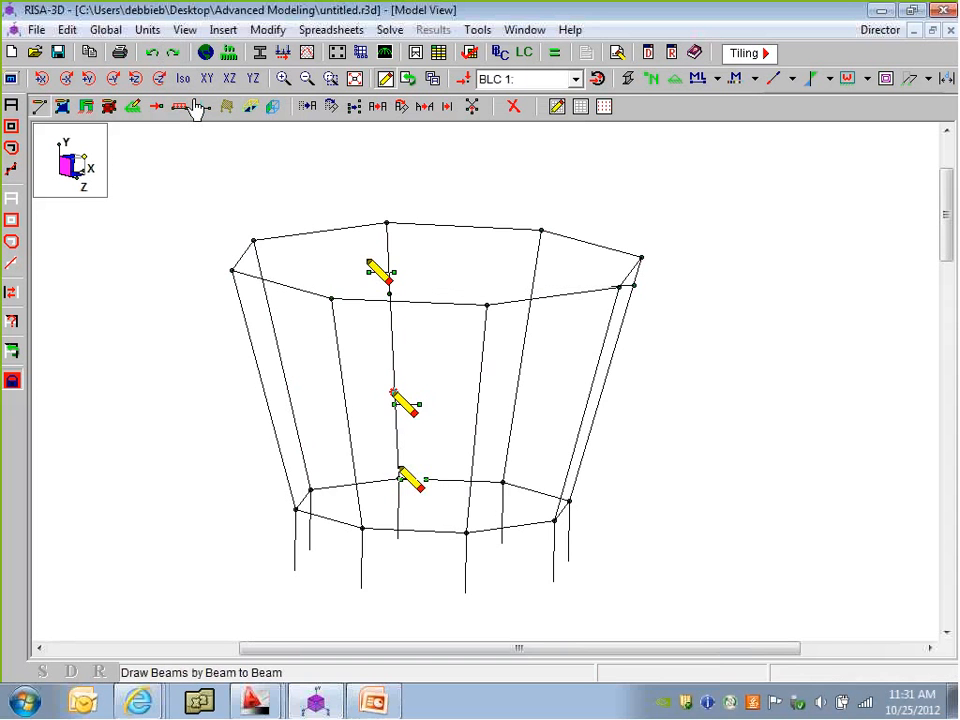
Draw the first three Tower Cross Brace members between neighbouring sloping legs of the upper tower, offset 15 ft along each leg
left_click(389, 293)
middle_click_drag(503, 321, 540, 323, "ctrl")
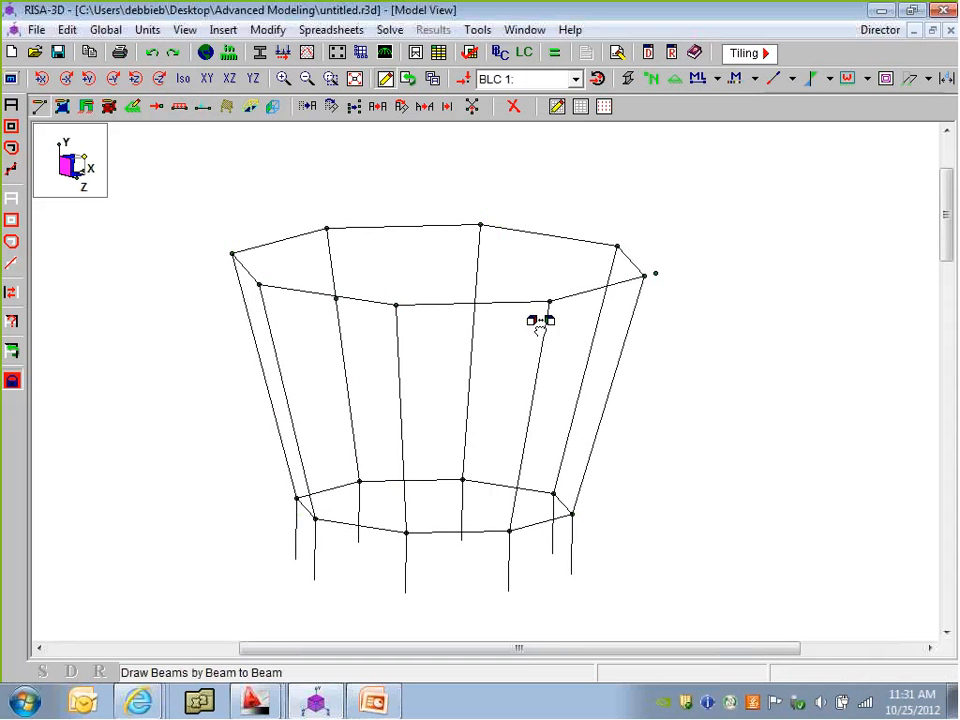
left_click(478, 292)
mouse_move(503, 289)
middle_mouse_down("ctrl")
mouse_move(444, 349)
mouse_move(437, 390)
mouse_move(375, 411)
middle_mouse_up("ctrl")
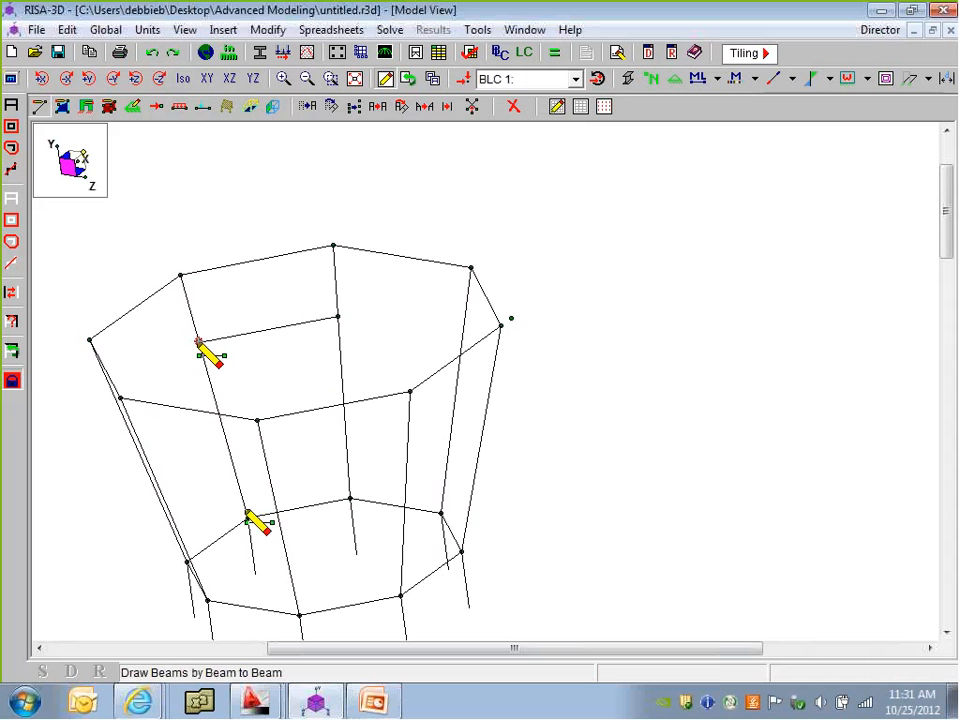
mouse_move(256, 490)
middle_mouse_down("ctrl")
mouse_move(264, 446)
mouse_move(314, 432)
mouse_move(328, 449)
middle_mouse_up("ctrl")
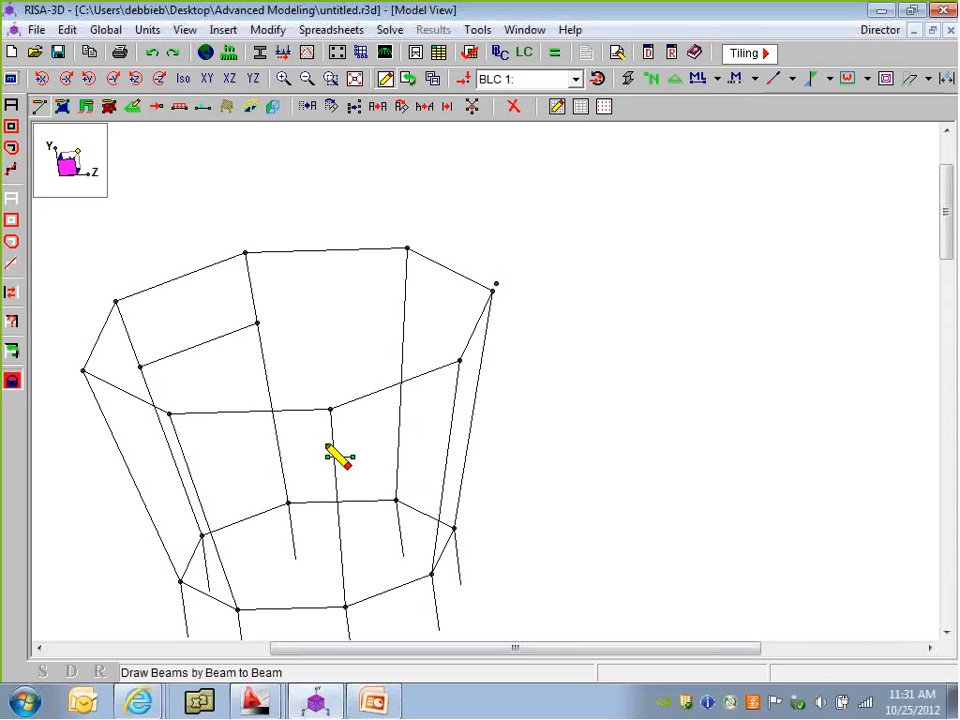
left_click(257, 323)
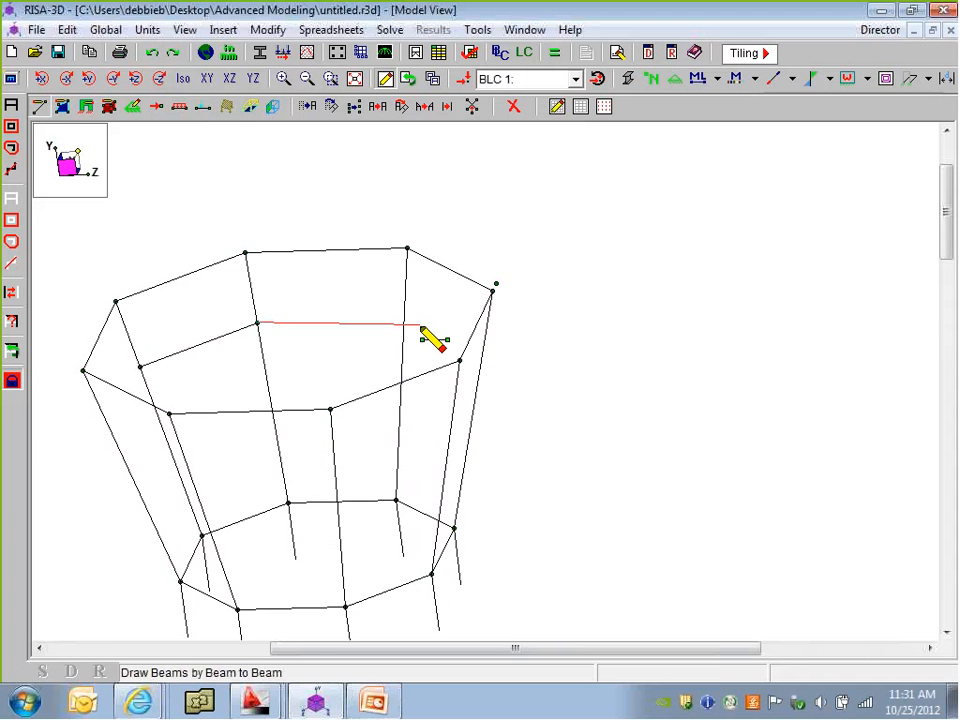
left_click(402, 318)
mouse_move(435, 403)
middle_mouse_down("ctrl")
mouse_move(497, 360)
mouse_move(571, 344)
middle_mouse_up("ctrl")
left_click(424, 329)
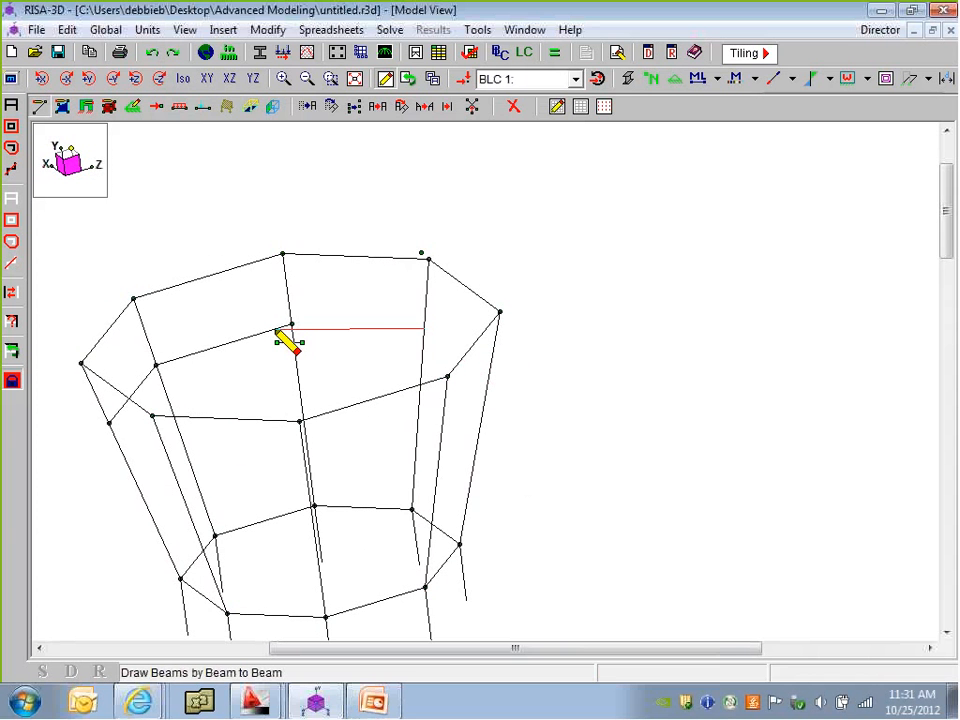
left_click(291, 330)
Draw the remaining five Tower Cross Brace members between neighbouring legs to close the octagonal ring
middle_click_drag(291, 334, 322, 363, "ctrl")
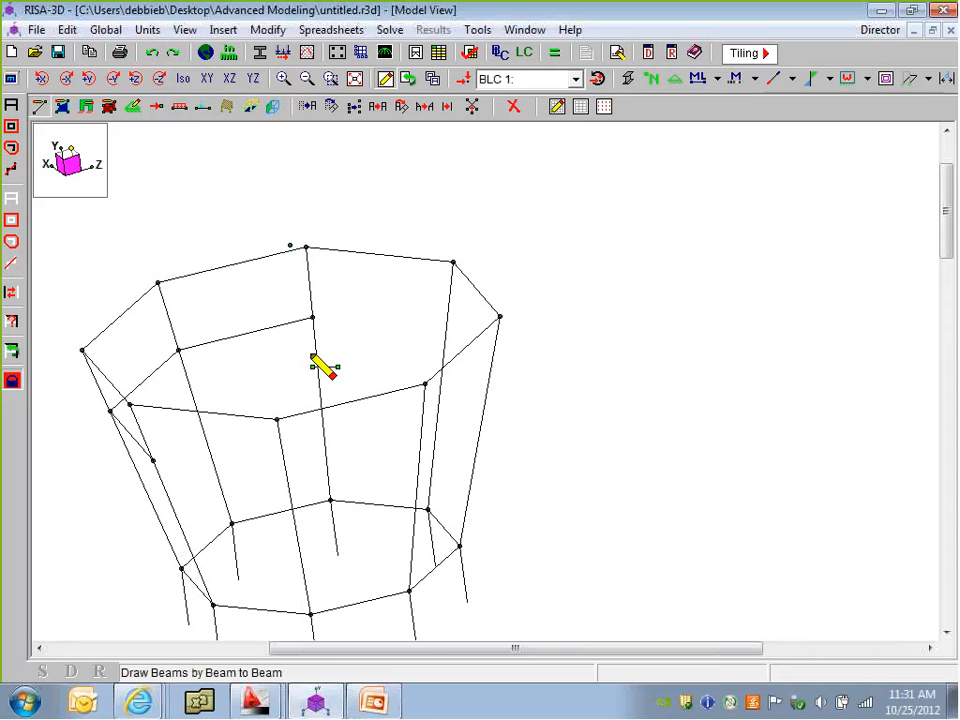
middle_click_drag(450, 354, 353, 343, "ctrl")
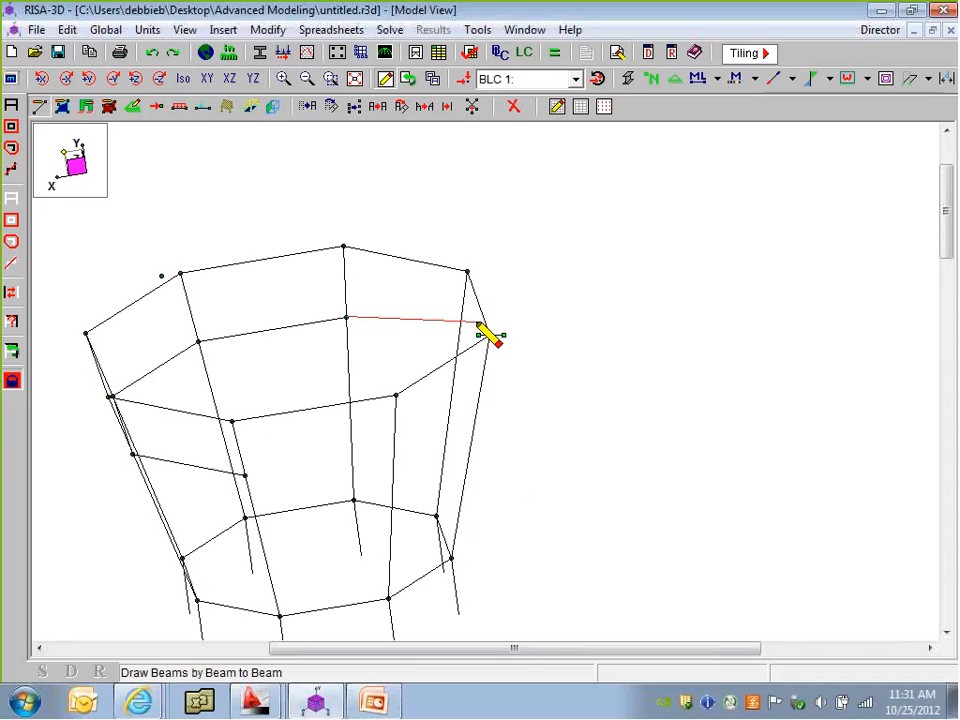
middle_click_drag(418, 462, 485, 386, "ctrl")
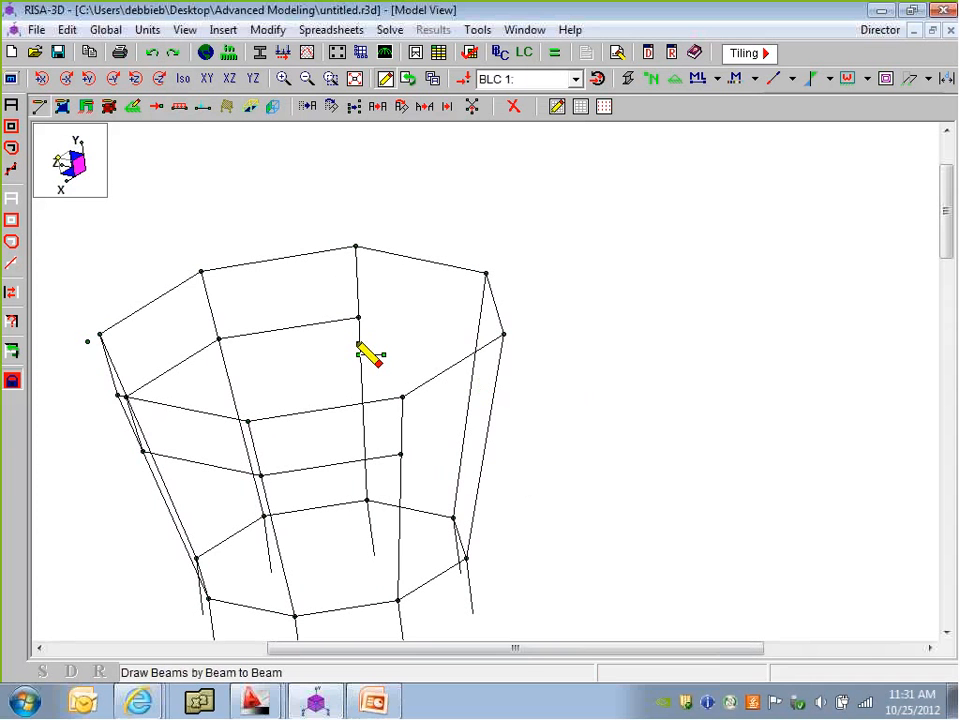
left_click(497, 343)
mouse_move(497, 343)
middle_mouse_down("ctrl")
mouse_move(454, 439)
mouse_move(538, 410)
mouse_move(362, 336)
middle_mouse_up("ctrl")
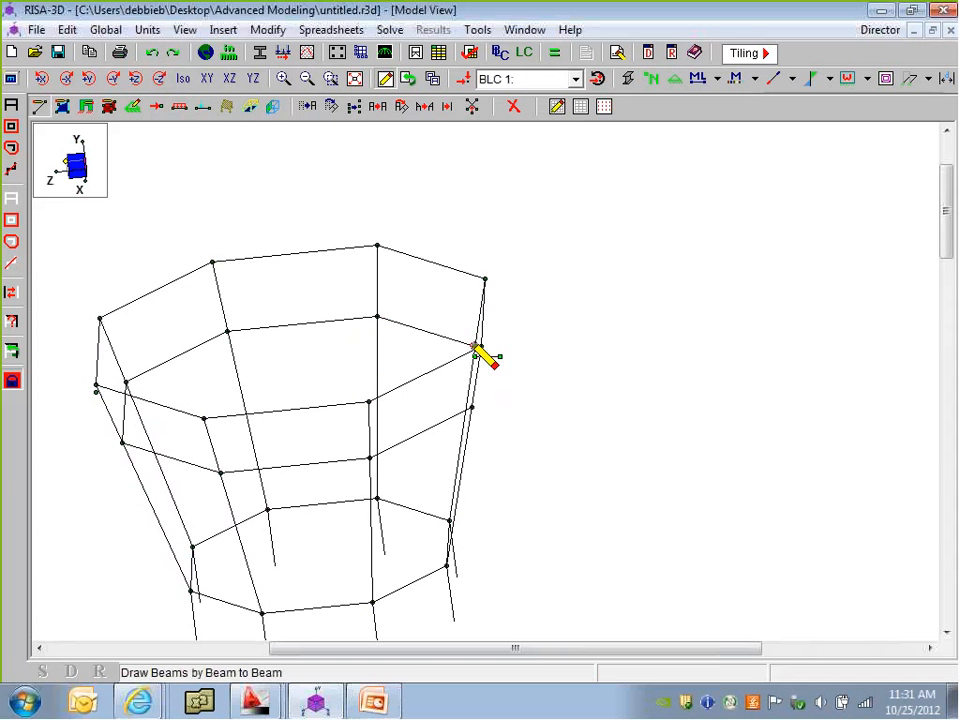
mouse_move(475, 348)
middle_mouse_down("ctrl")
mouse_move(471, 407)
mouse_move(504, 392)
mouse_move(219, 350)
mouse_move(660, 512)
mouse_move(664, 493)
middle_mouse_up("ctrl")
left_click(538, 316)
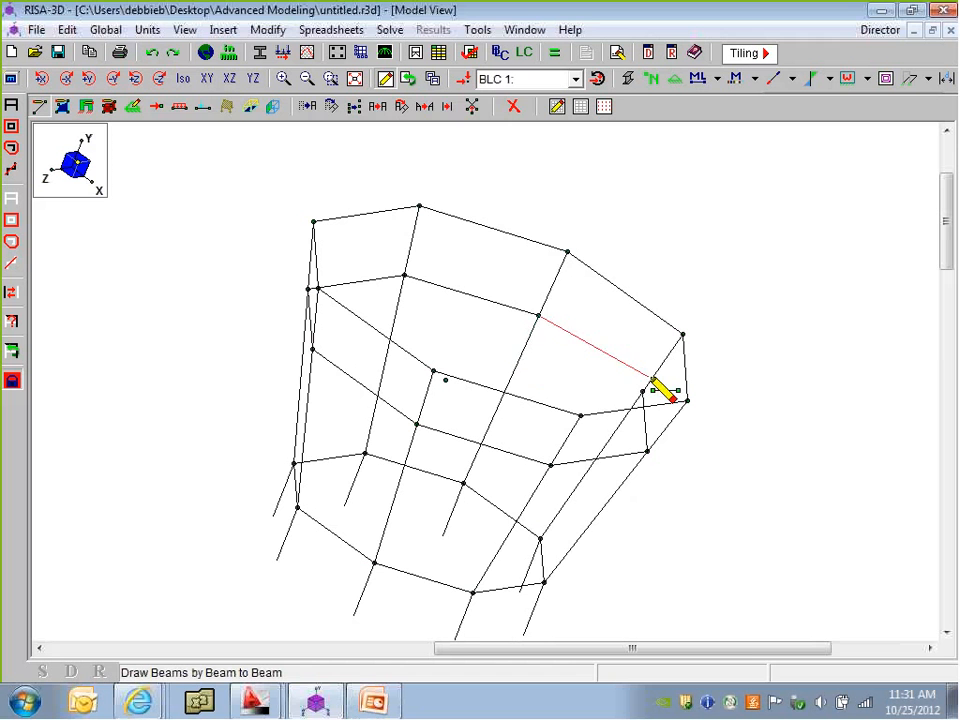
left_click(652, 379)
Set up point-to-point drawing of new members with the Bldg Tie section set
left_click(39, 106)
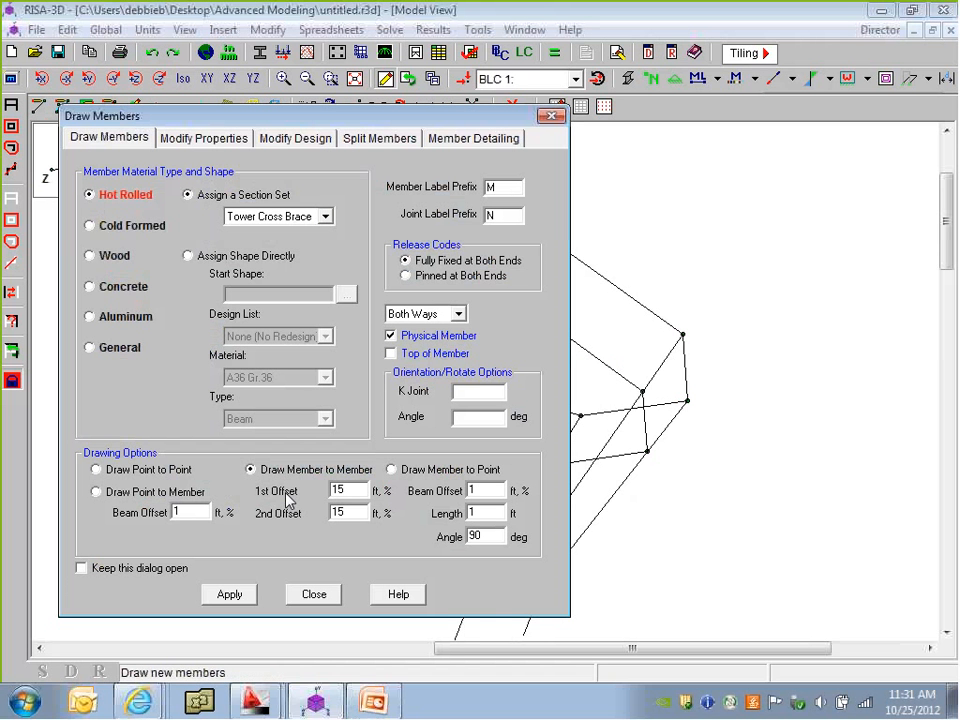
left_click(352, 490)
double_click(337, 511)
left_click(483, 511)
left_click(155, 492)
left_click_drag(188, 511, 142, 503)
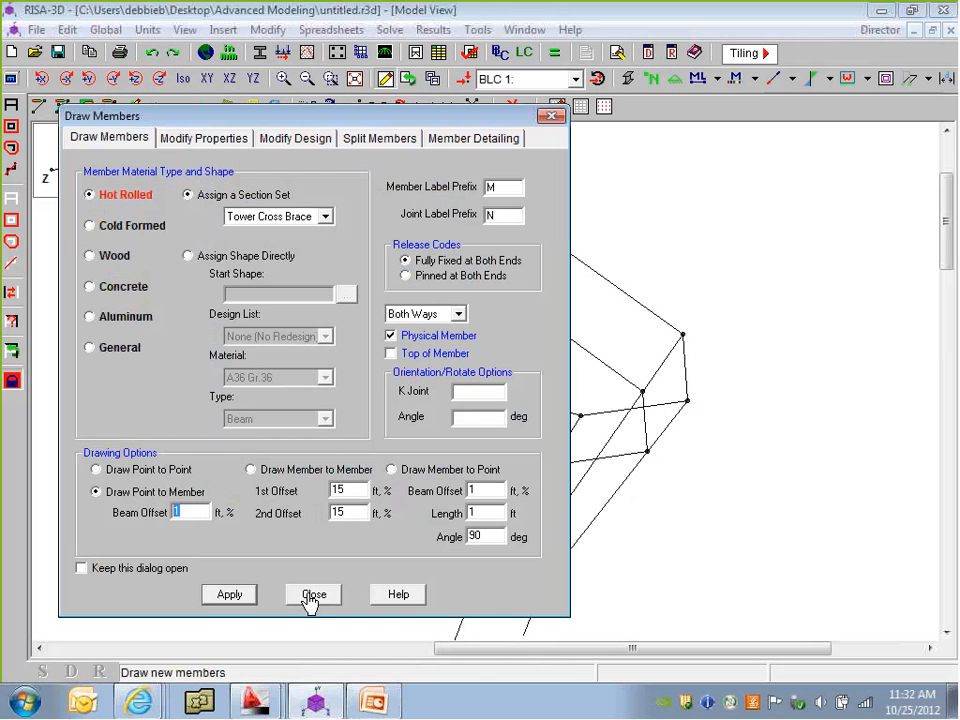
left_click(250, 216)
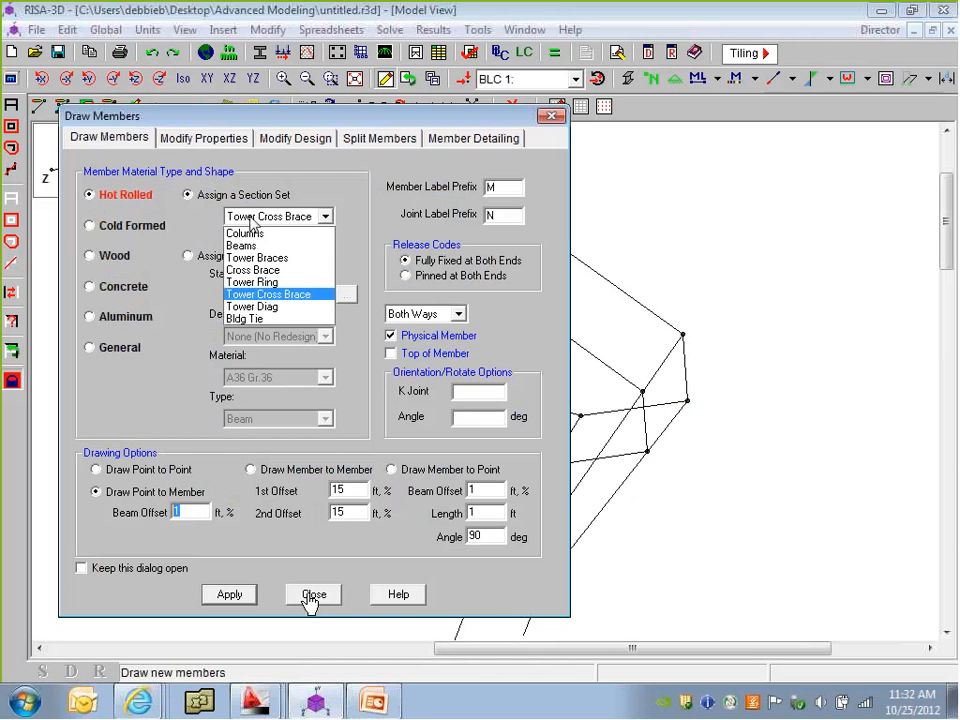
left_click(278, 318)
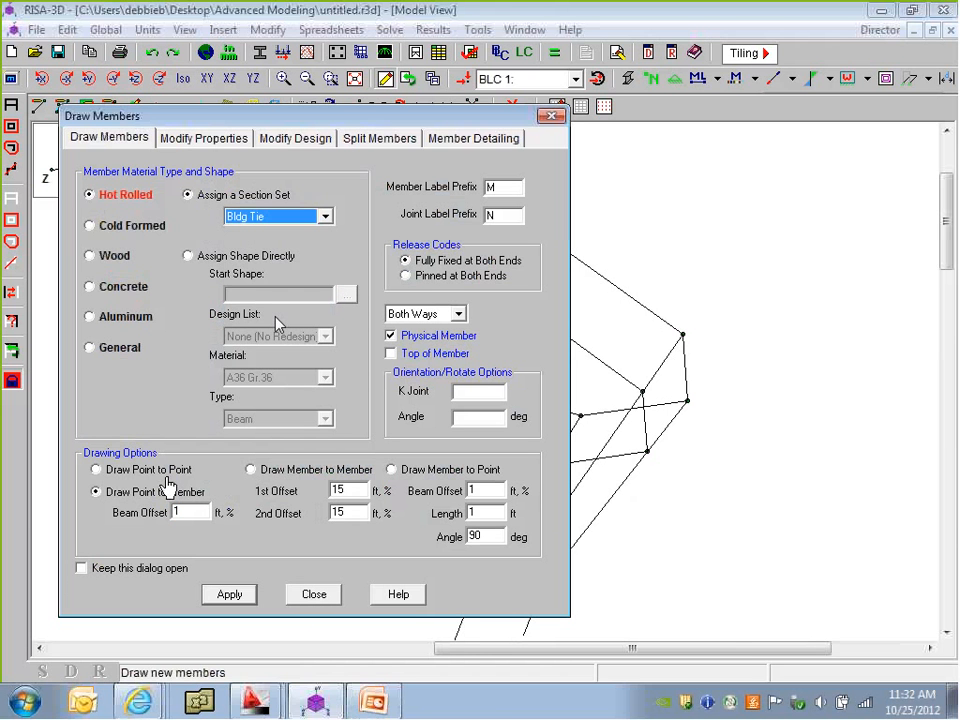
left_click(144, 471)
left_click(230, 595)
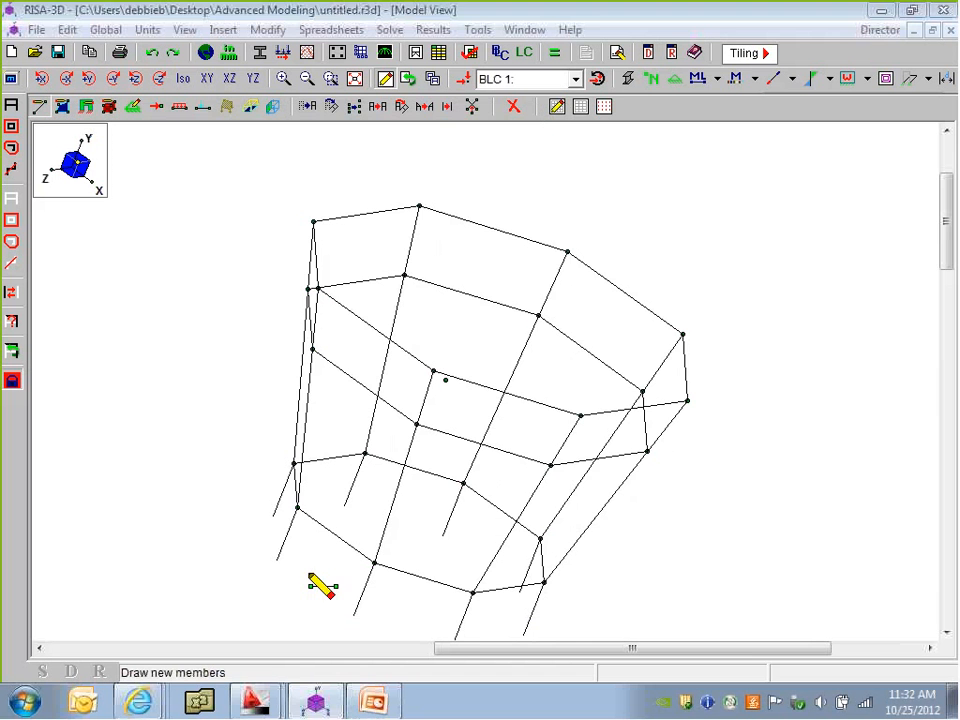
Draw two parallel Bldg Tie members across the tower between opposite joints of the cross brace ring
mouse_move(459, 441)
middle_mouse_down("ctrl")
mouse_move(367, 523)
mouse_move(574, 399)
mouse_move(521, 465)
mouse_move(403, 435)
middle_mouse_up("ctrl")
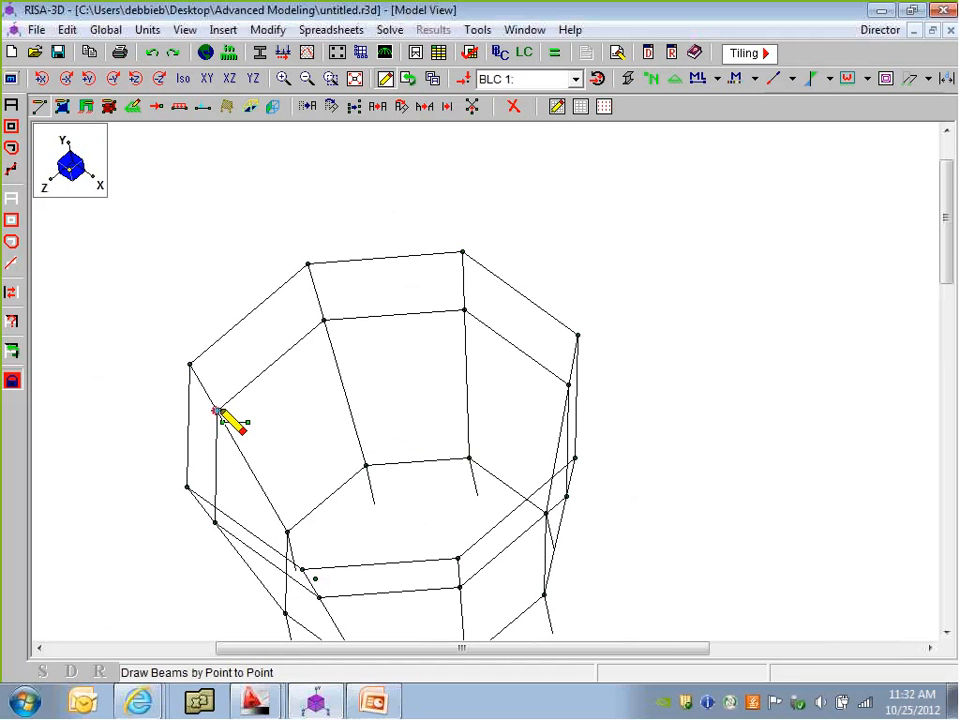
left_click(568, 384)
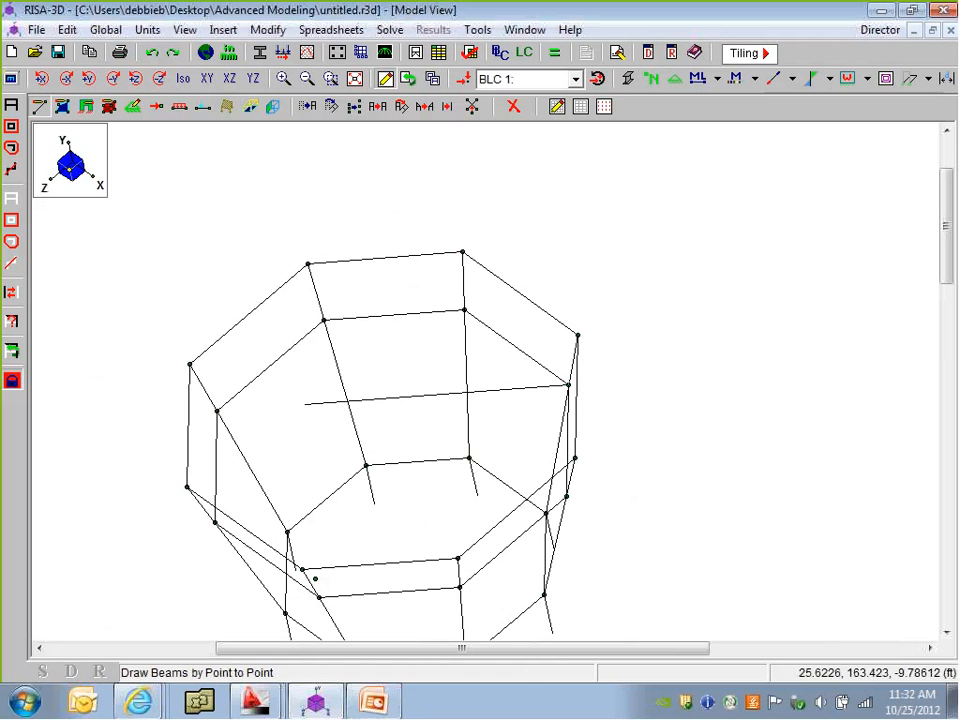
left_click(217, 411)
right_click(217, 411)
middle_click_drag(366, 517, 356, 523, "ctrl")
left_click(208, 530)
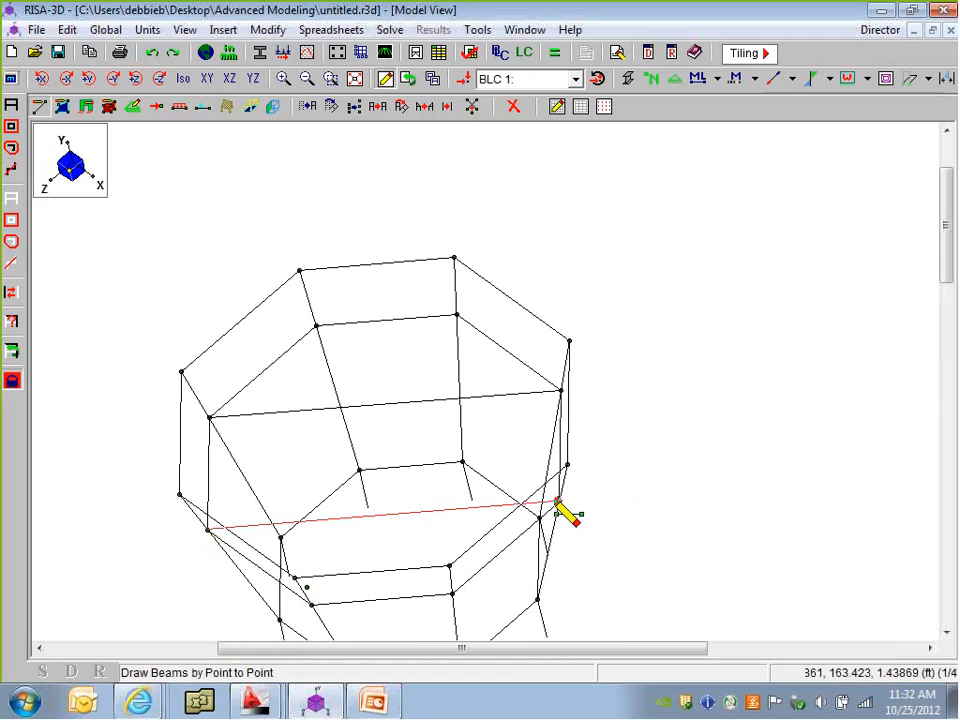
left_click(559, 500)
right_click(559, 500)
Display the upper tower's members as fully rendered shapes
scroll(489, 403, "down", 2)
mouse_move(434, 487)
middle_mouse_down()
mouse_move(439, 399)
mouse_move(489, 386)
mouse_move(547, 332)
mouse_move(343, 393)
middle_mouse_up()
middle_click_drag(411, 550, 416, 506, "ctrl")
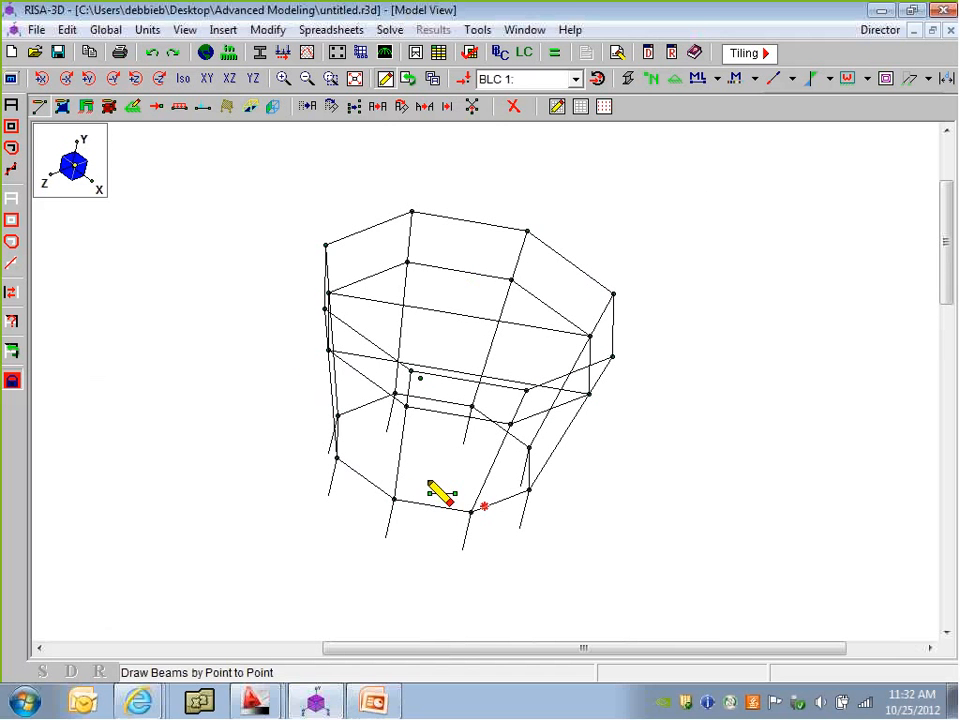
scroll(574, 525, "down", 3)
middle_click_drag(572, 529, 540, 506)
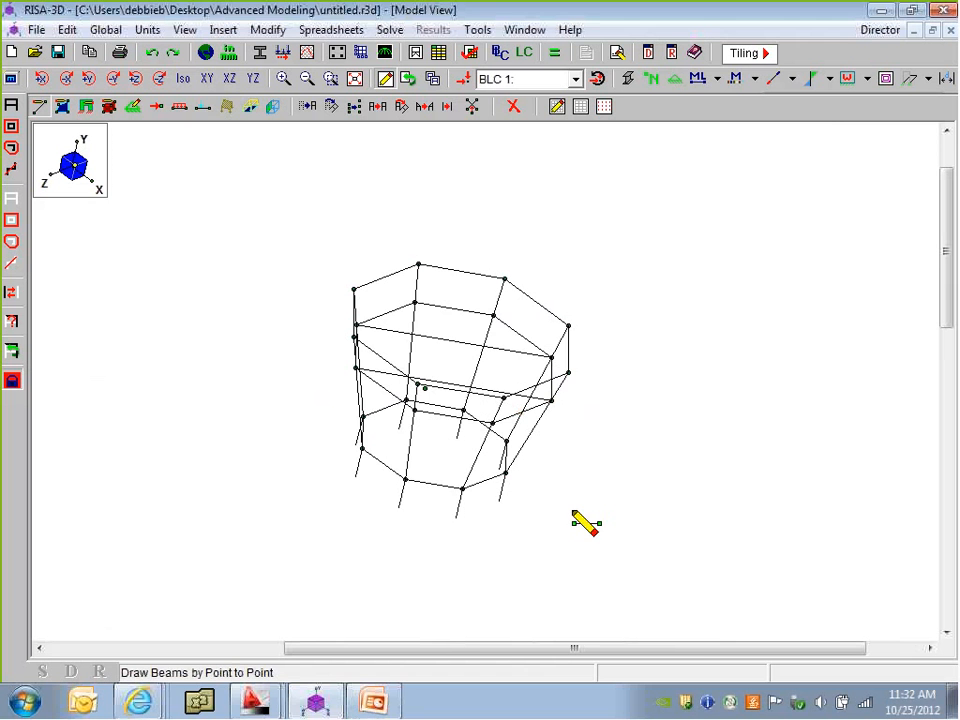
left_click(656, 80)
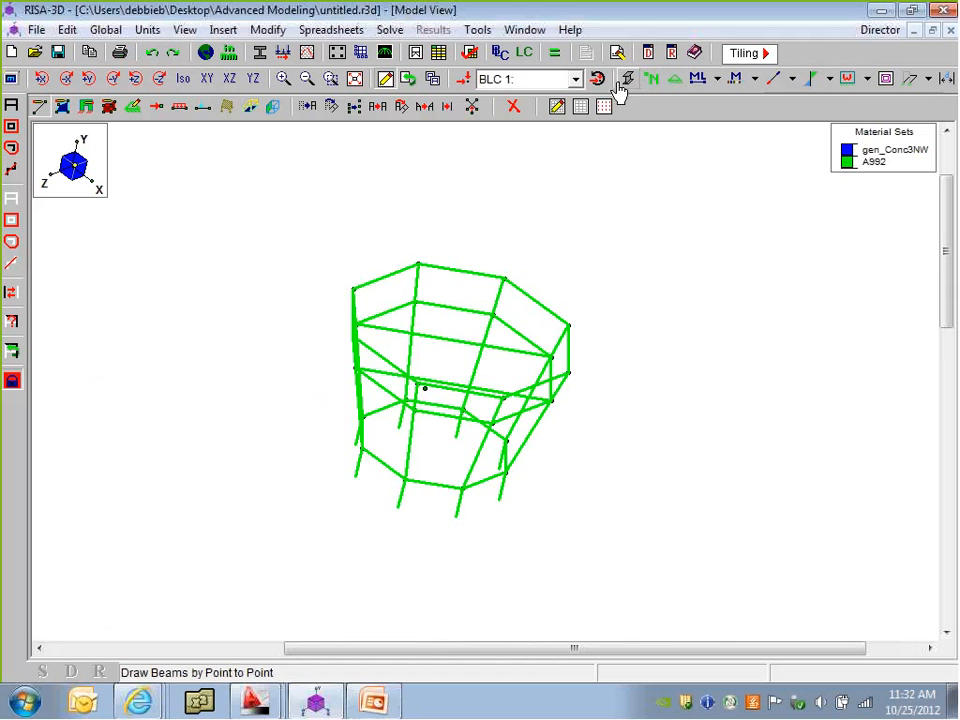
left_click(625, 80)
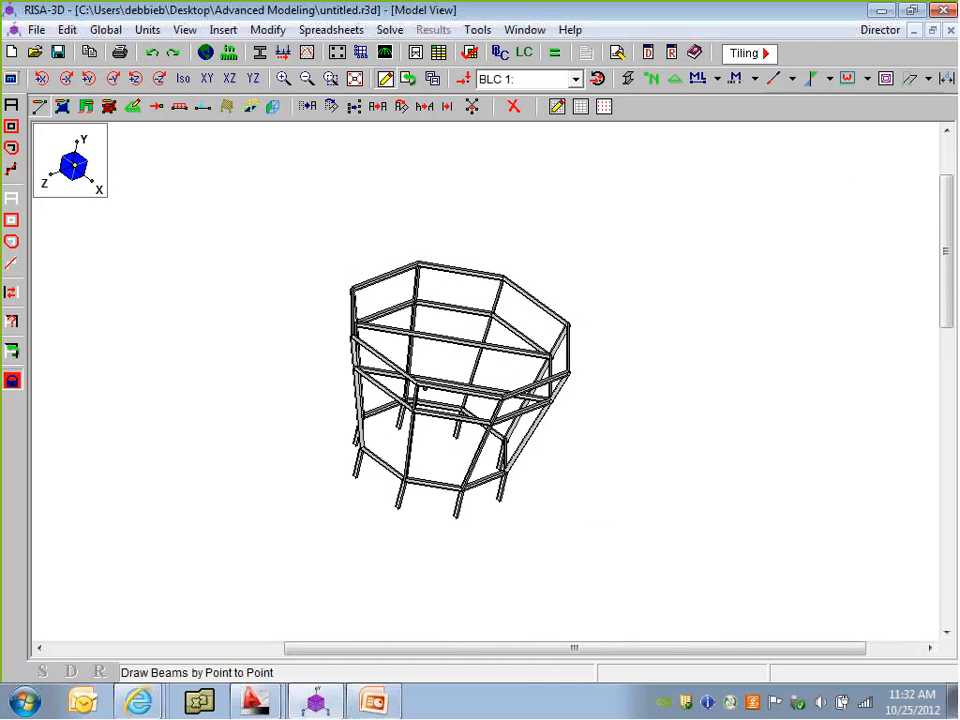
Change the shape of the Bldg Tie hot rolled section set to W16x89
left_click(648, 53)
left_click(876, 213)
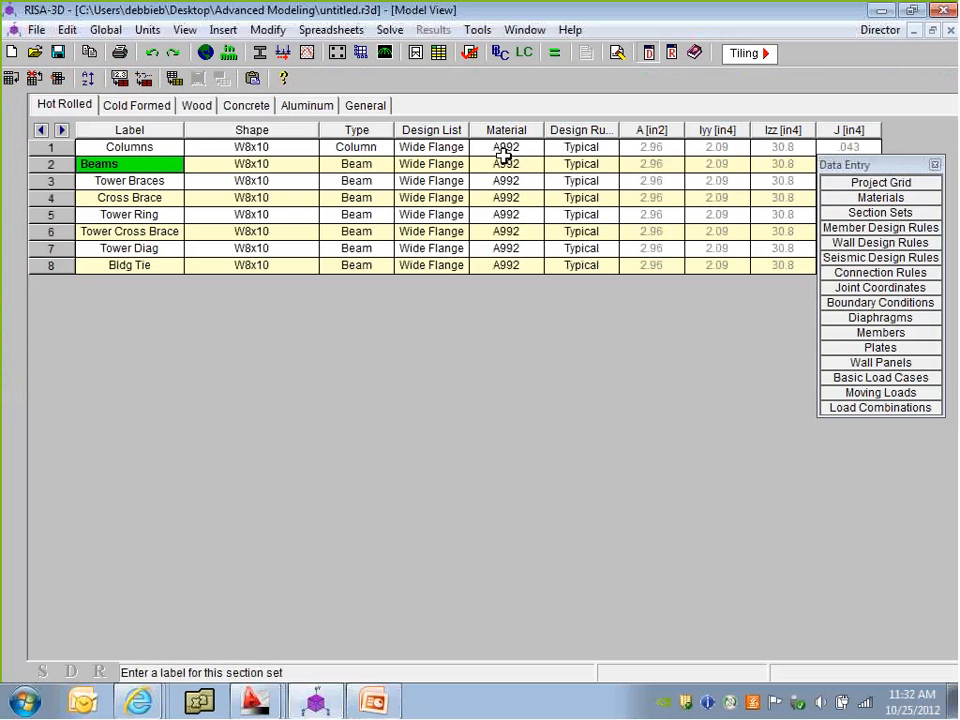
left_click(933, 32)
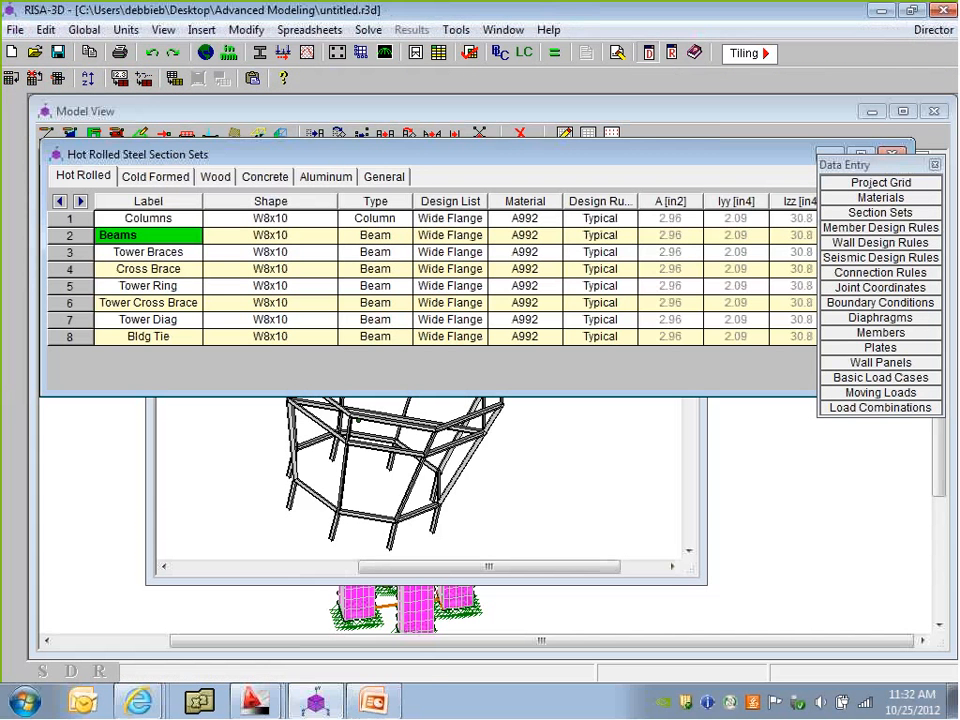
left_click(333, 338)
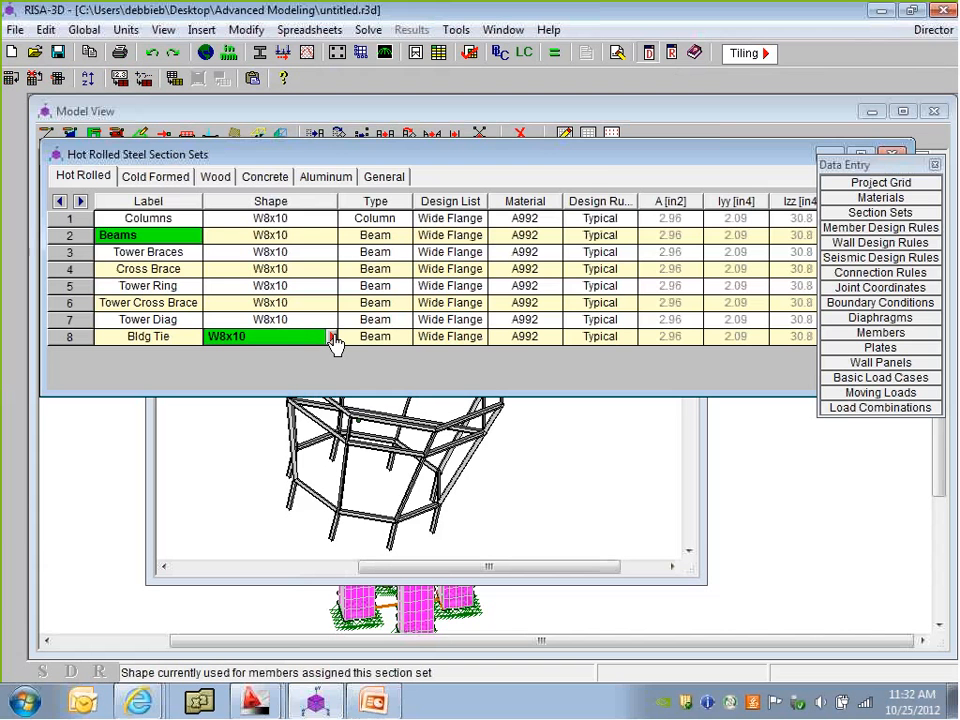
left_click(333, 337)
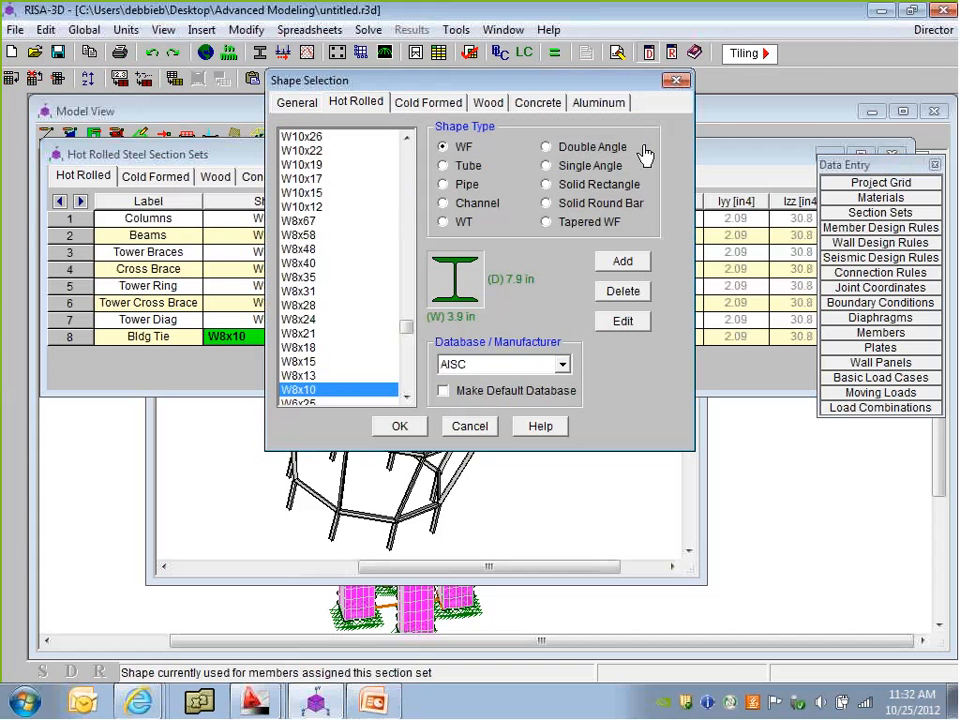
left_click_drag(406, 326, 407, 257)
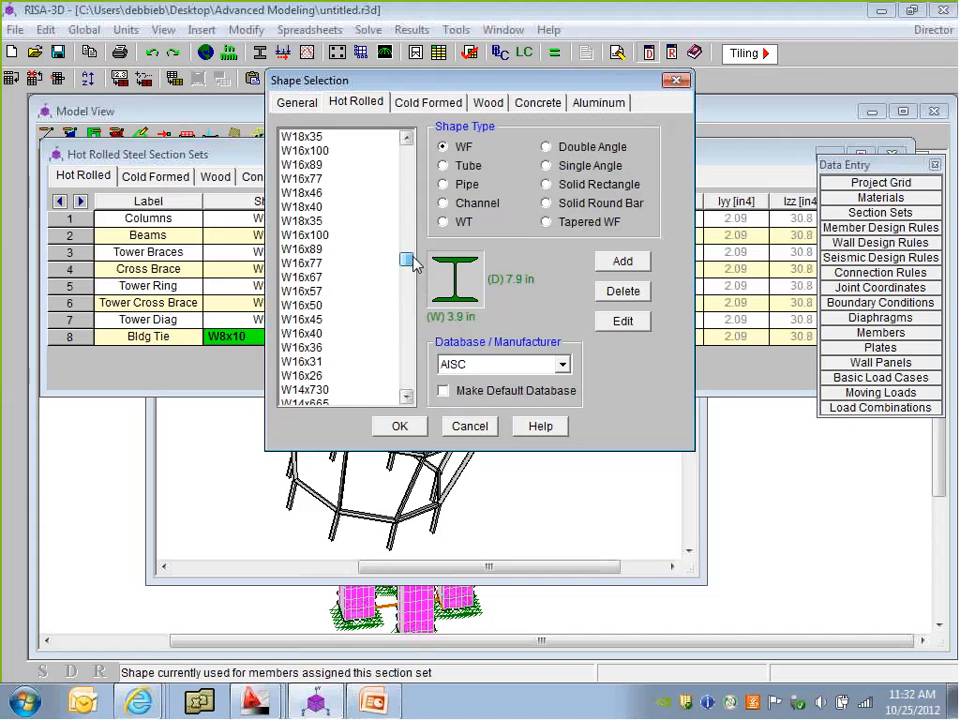
left_click(310, 248)
left_click(401, 428)
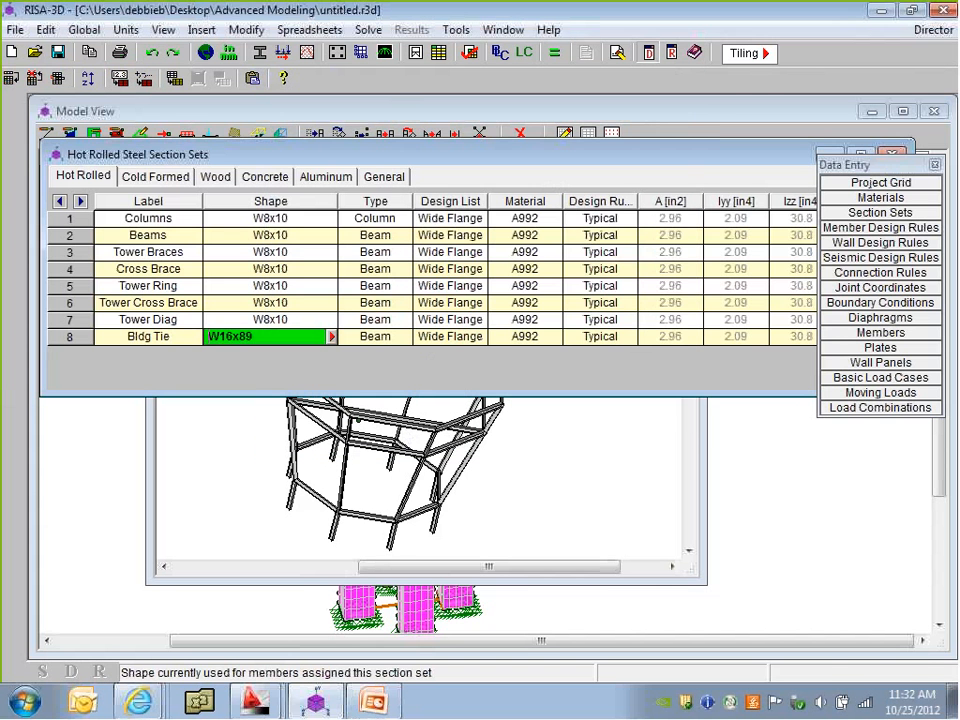
Return to the full-size model view and examine the rendered building ties from another side
left_click(552, 490)
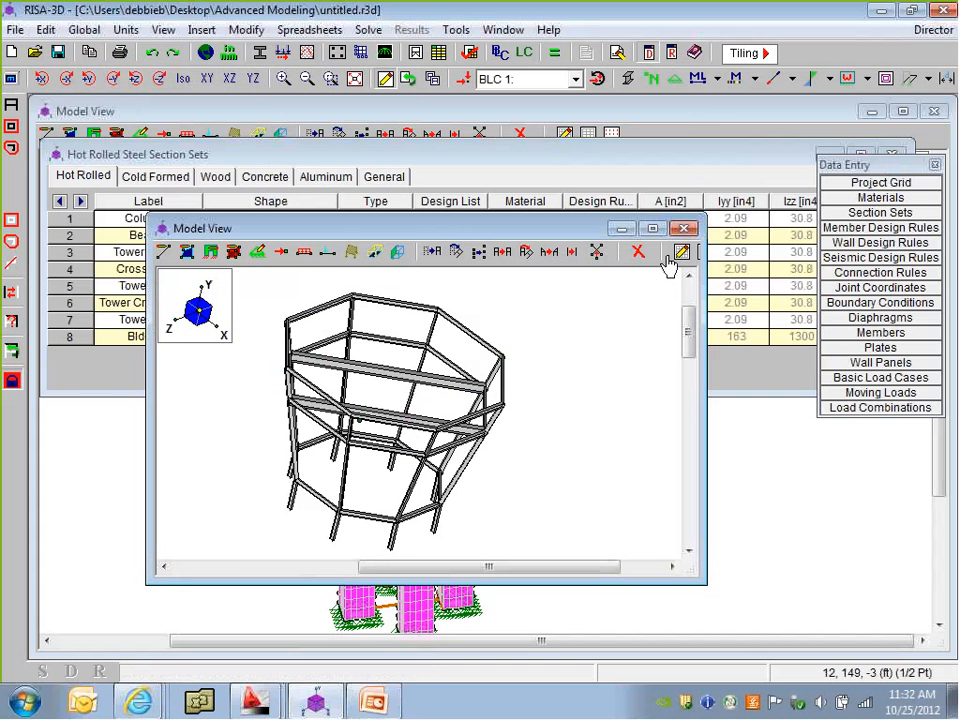
left_click(658, 230)
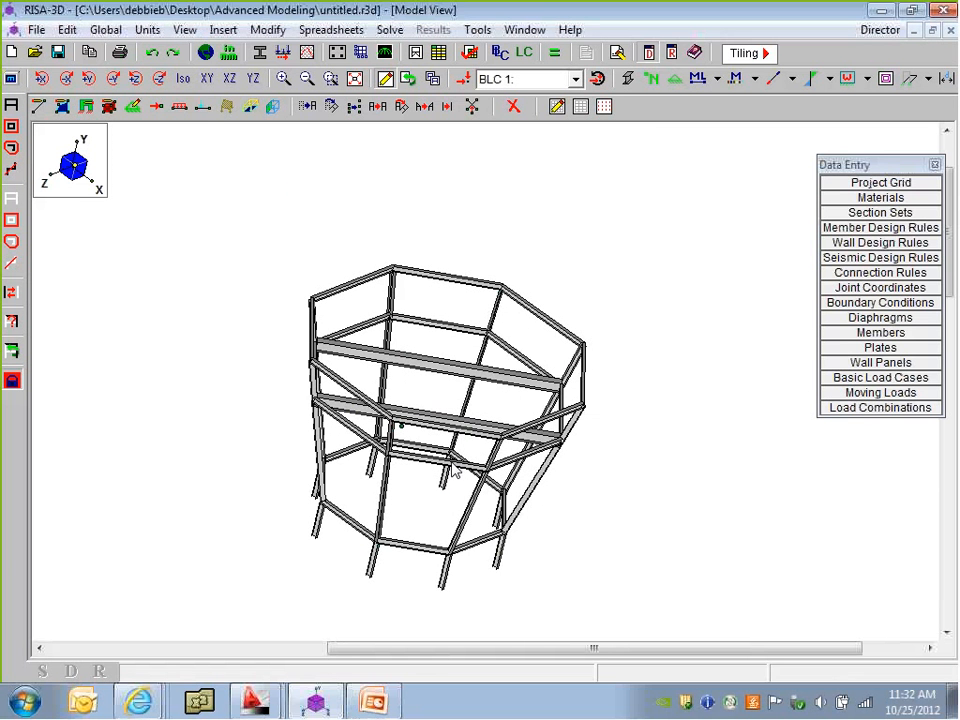
middle_click_drag(633, 414, 612, 376)
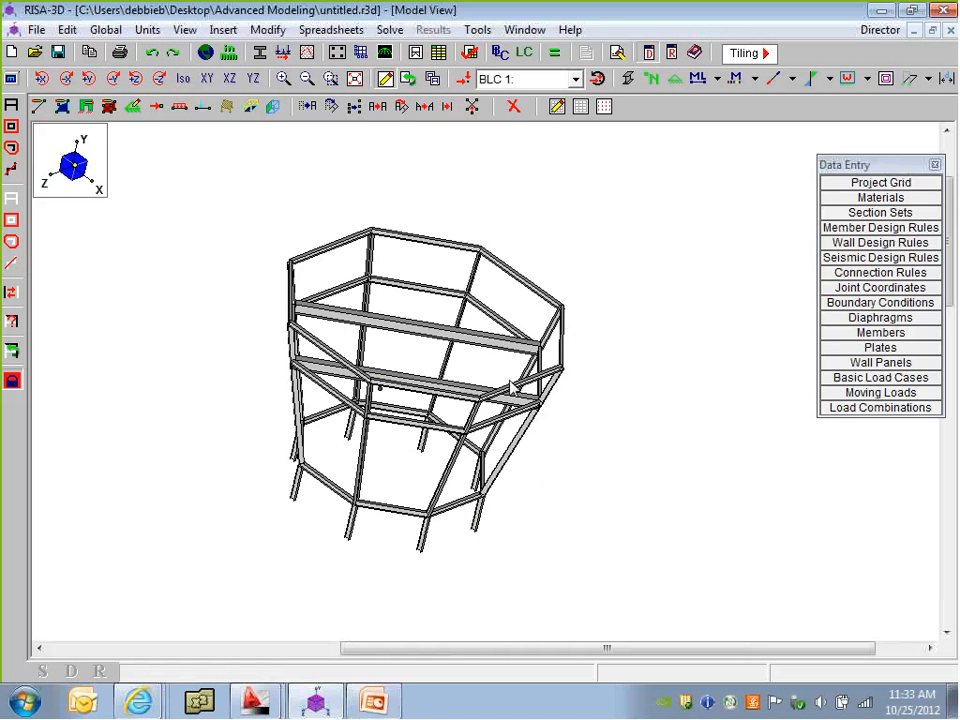
middle_click_drag(510, 385, 270, 430, "shift")
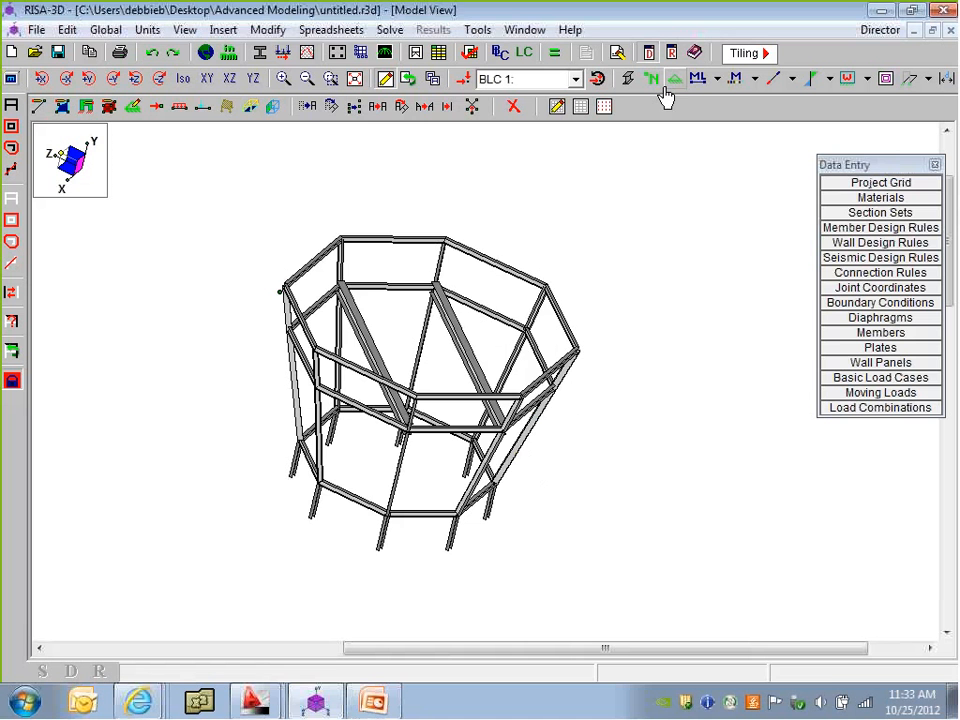
Give one beam of the tower's lower octagonal ring its own hot rolled tube shape, HSS10x10x3, in place of its section set
double_click(326, 437)
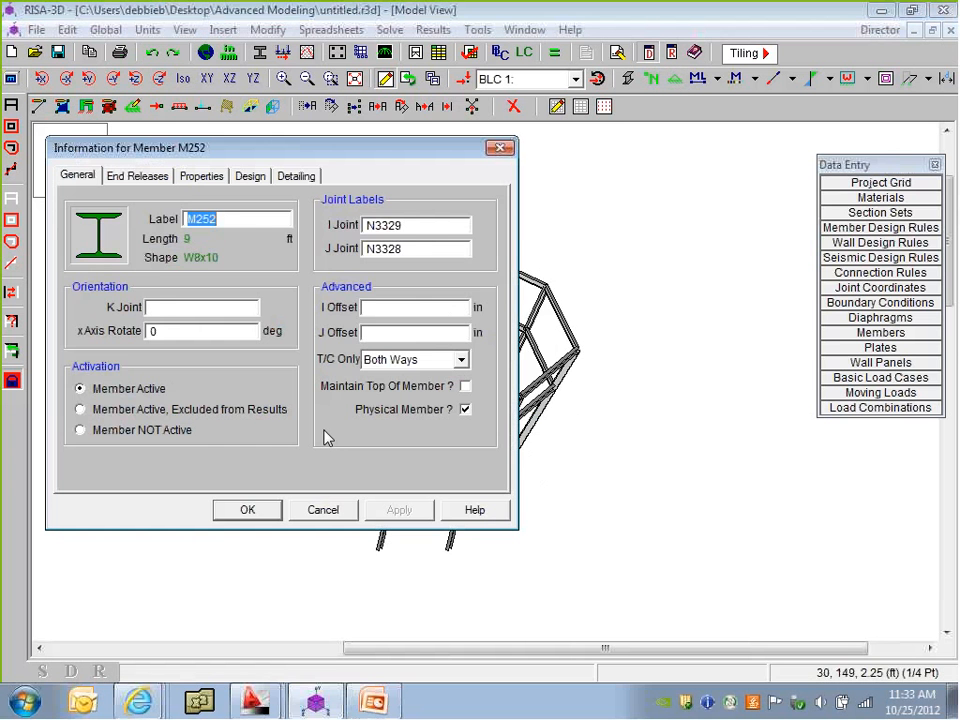
left_click(251, 176)
left_click(201, 177)
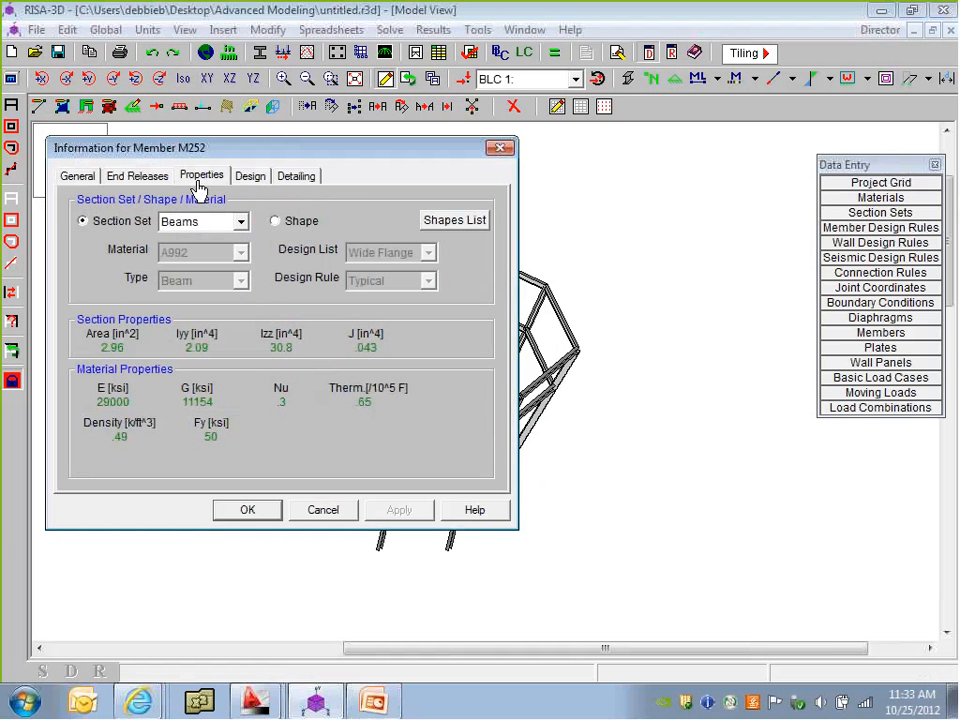
left_click(300, 226)
left_click(450, 222)
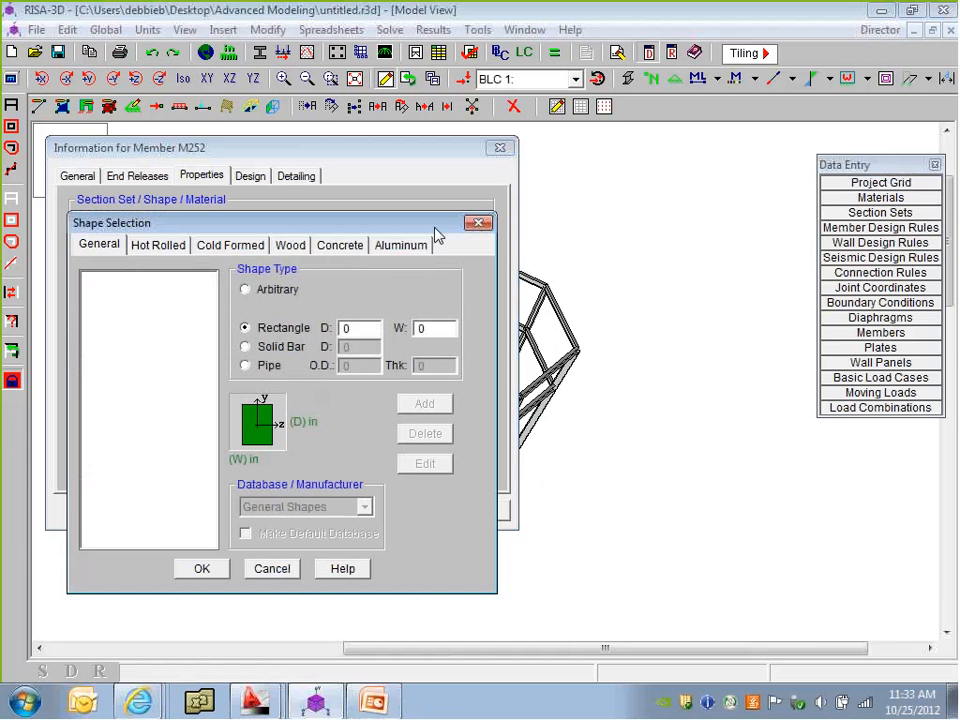
left_click(145, 252)
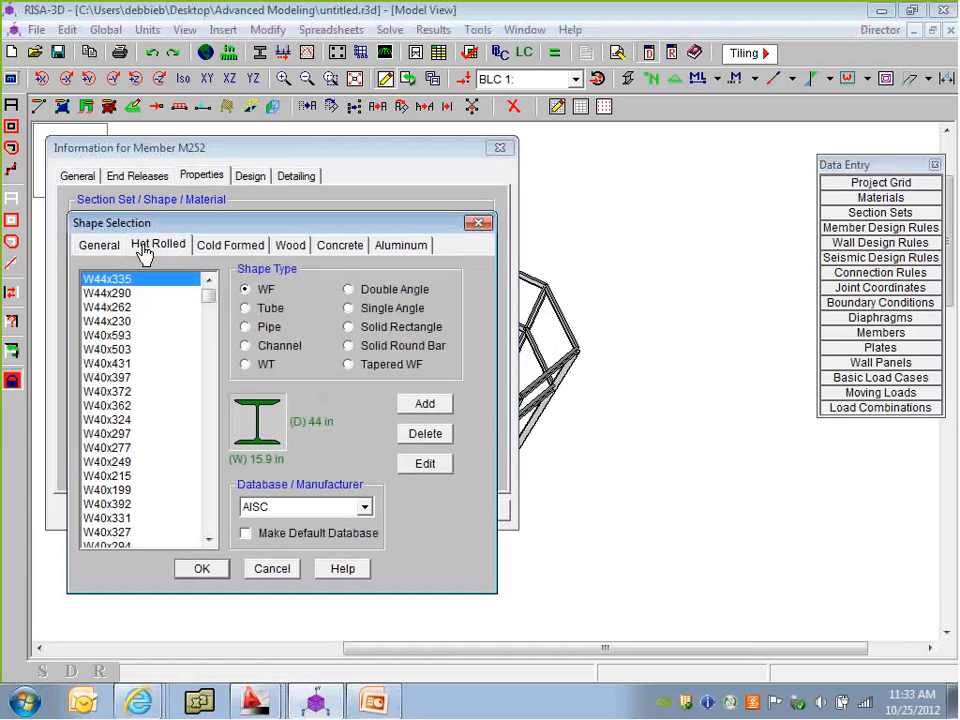
left_click(246, 308)
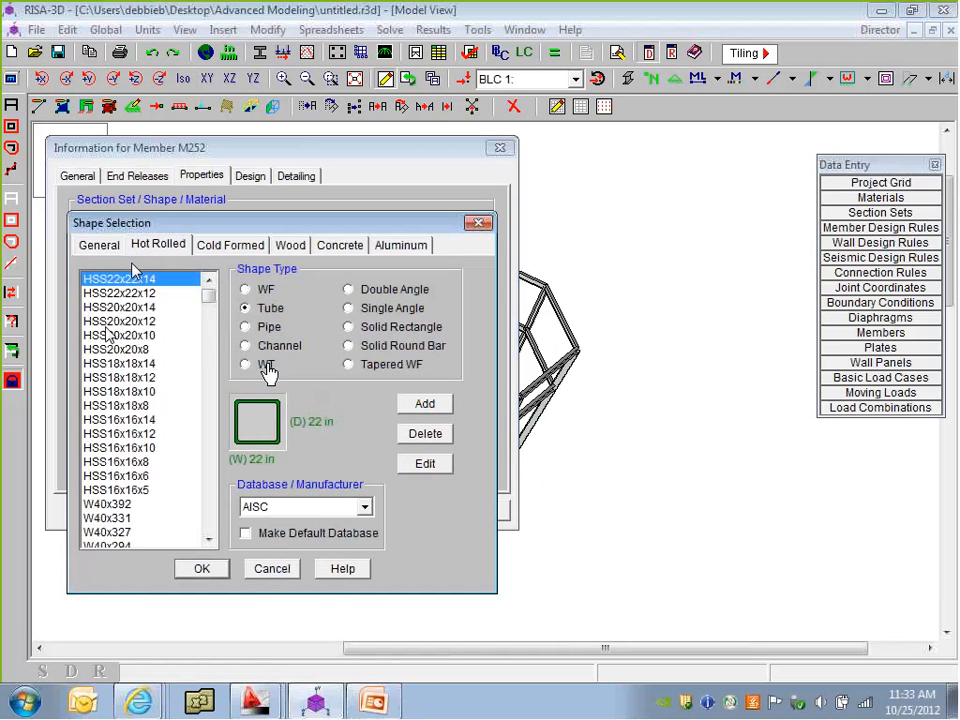
scroll(145, 437, "down", 8)
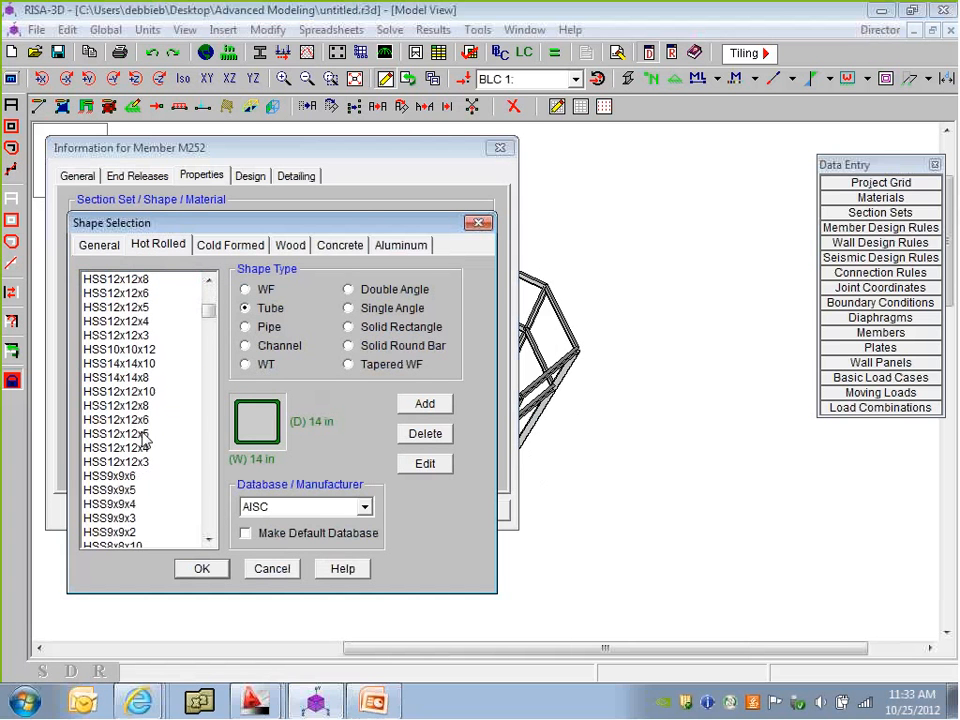
left_click(145, 433)
left_click(201, 568)
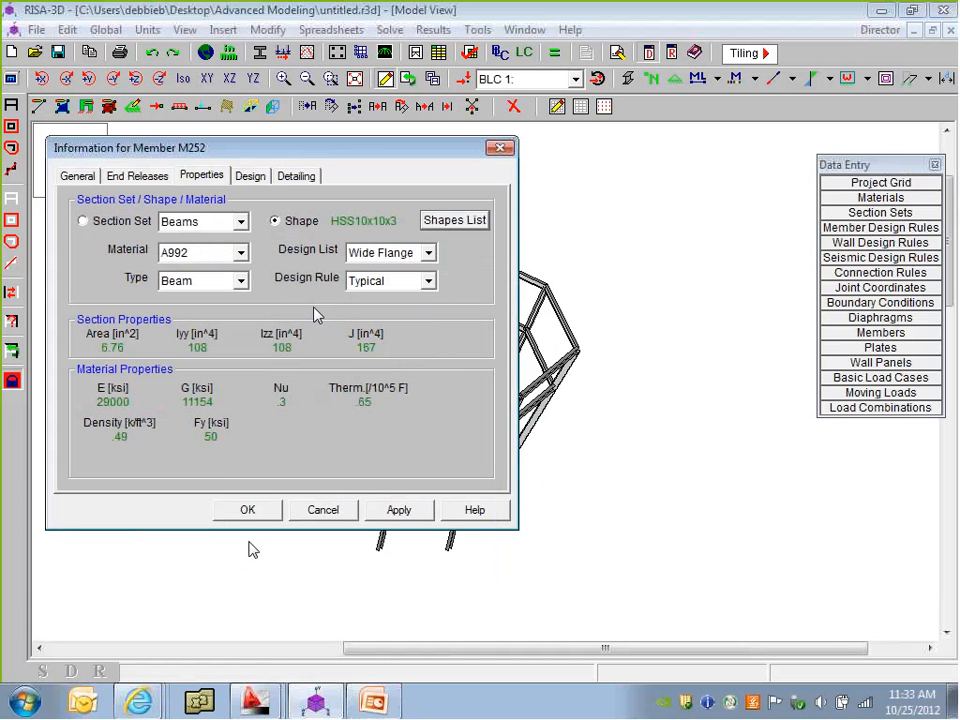
left_click(258, 513)
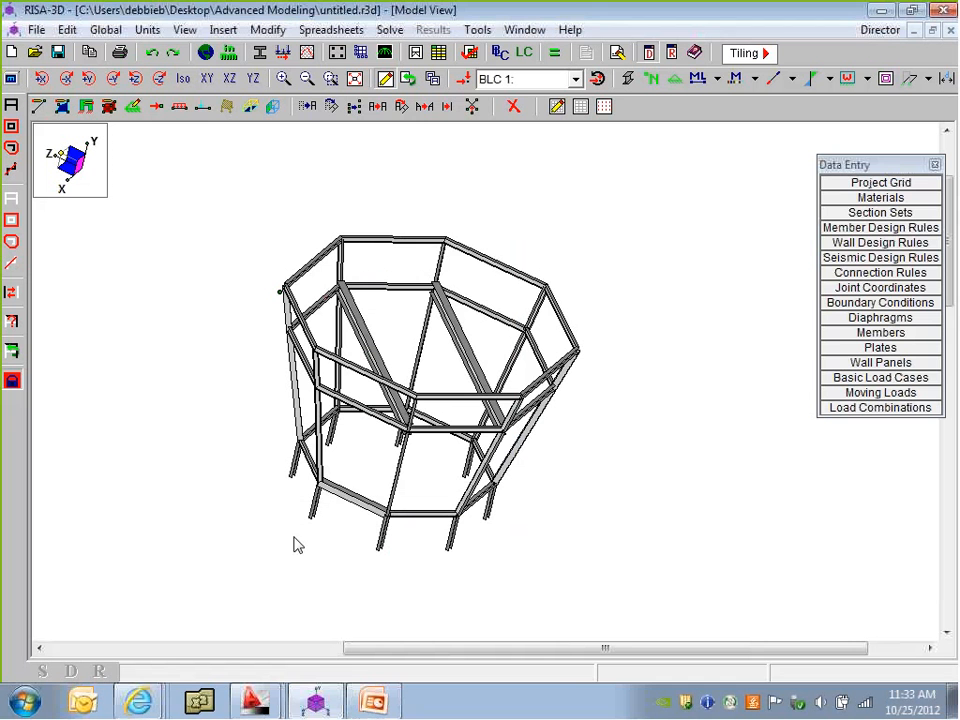
double_click(349, 500)
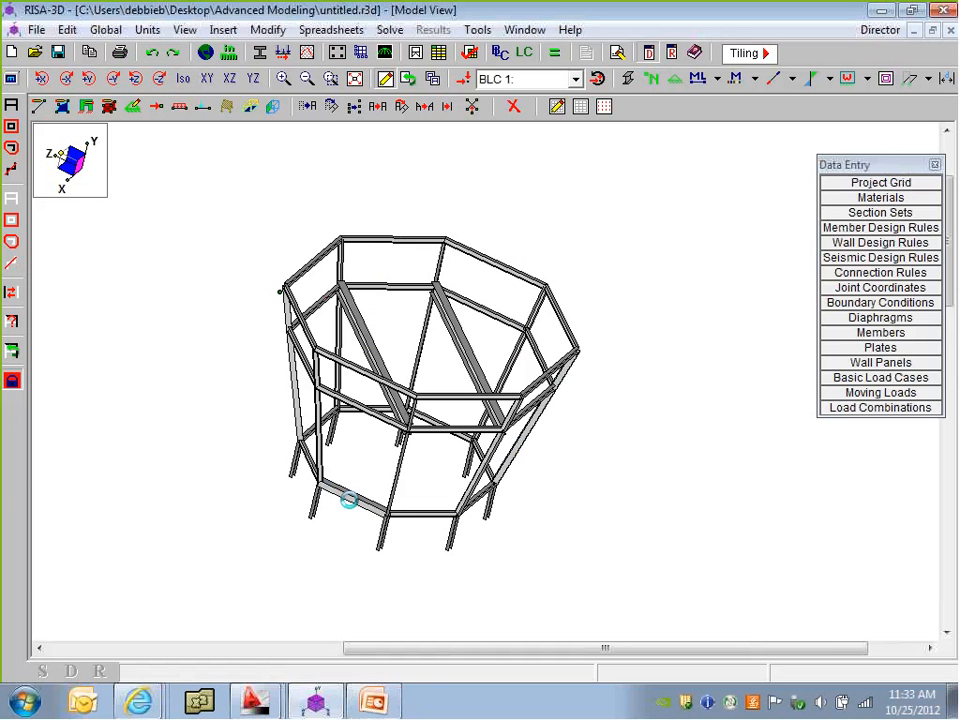
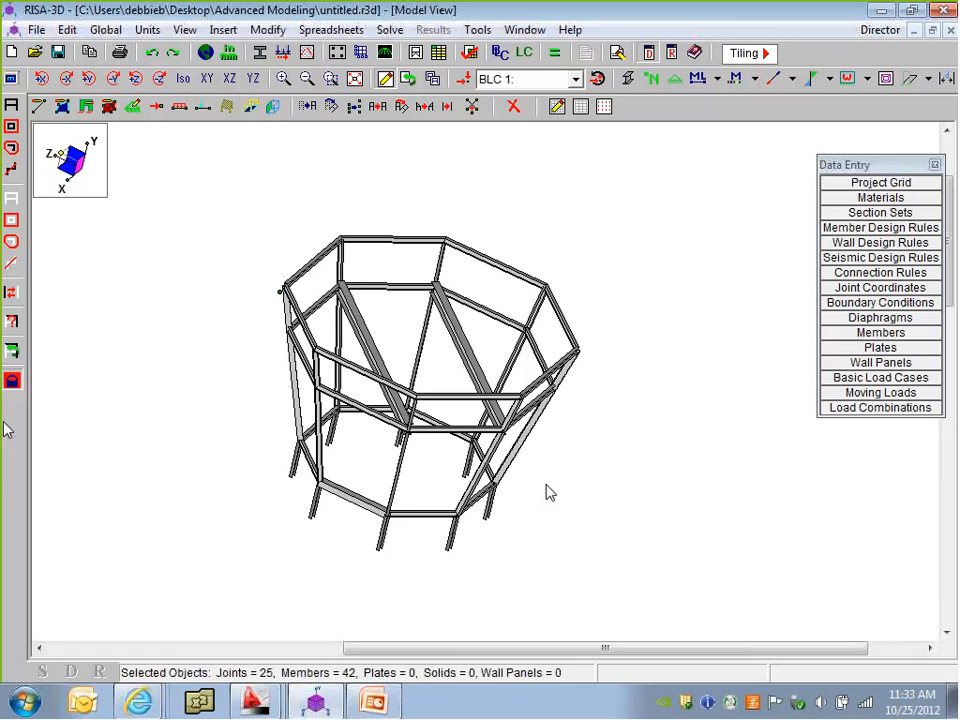
Turn off the unselection lock and show the full height of the tower in the YZ elevation
left_click(12, 381)
scroll(427, 479, "down", 1)
middle_click_drag(427, 477, 442, 408)
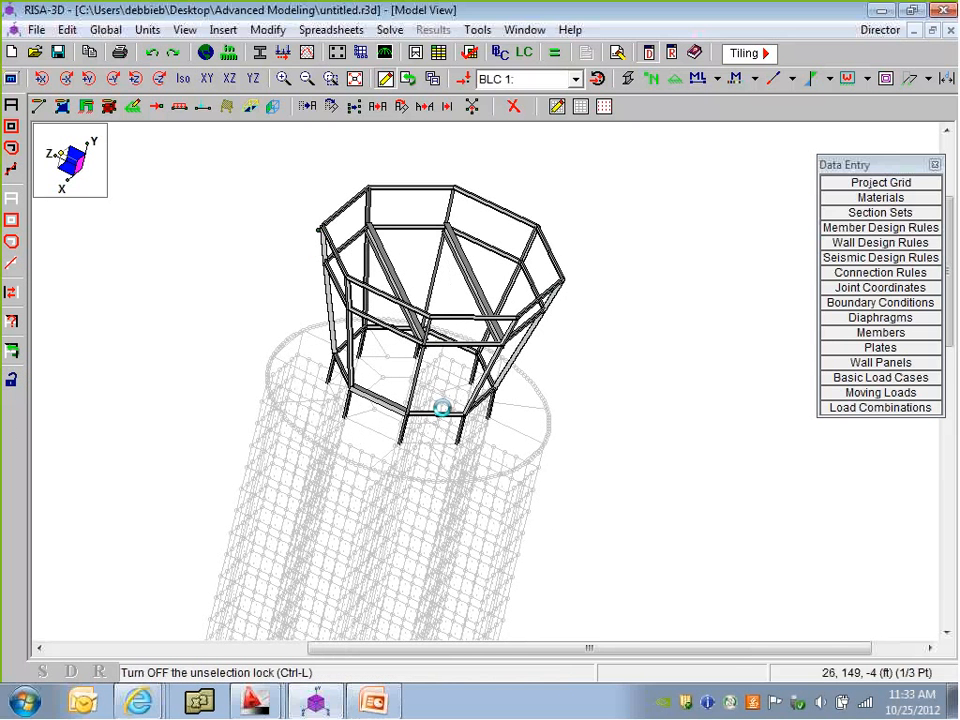
middle_click_drag(481, 544, 504, 445)
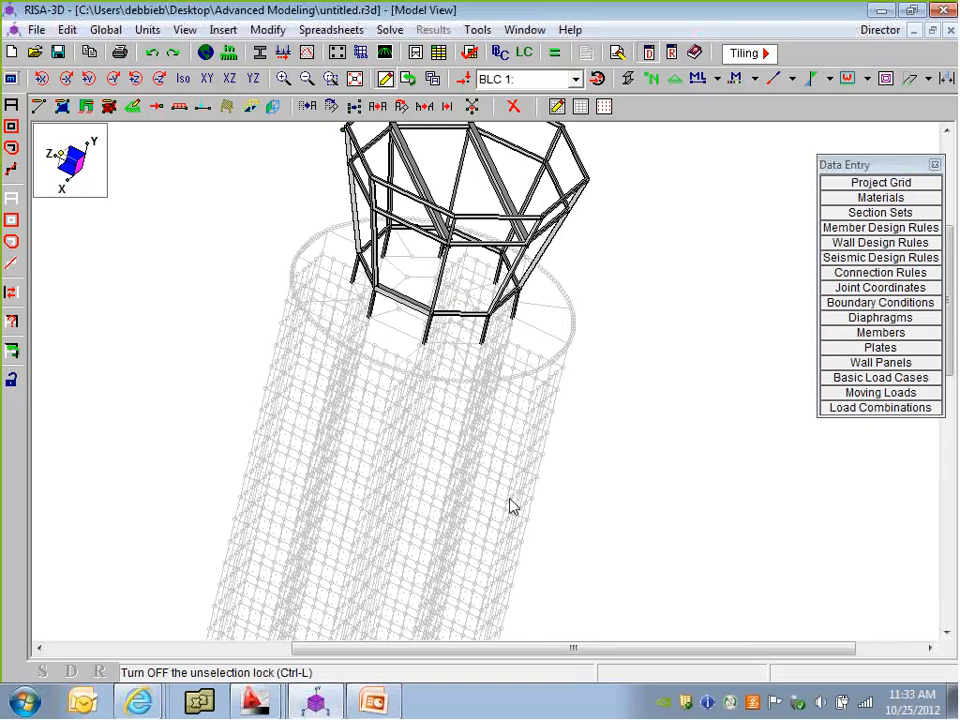
scroll(510, 499, "down", 1)
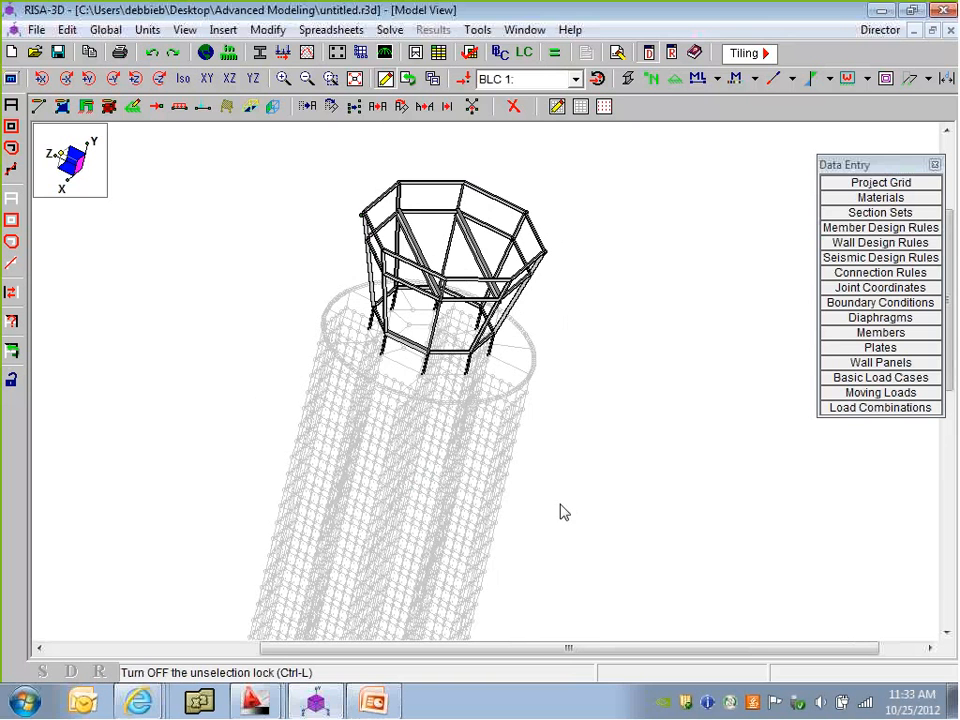
middle_click_drag(559, 502, 557, 449)
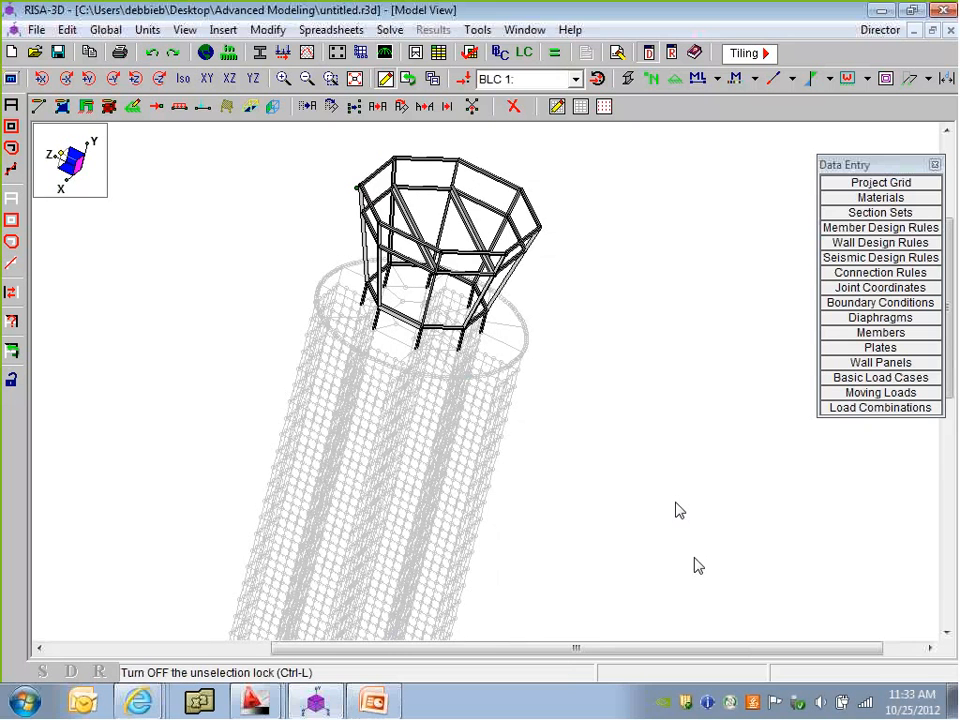
middle_click_drag(695, 558, 540, 442, "ctrl")
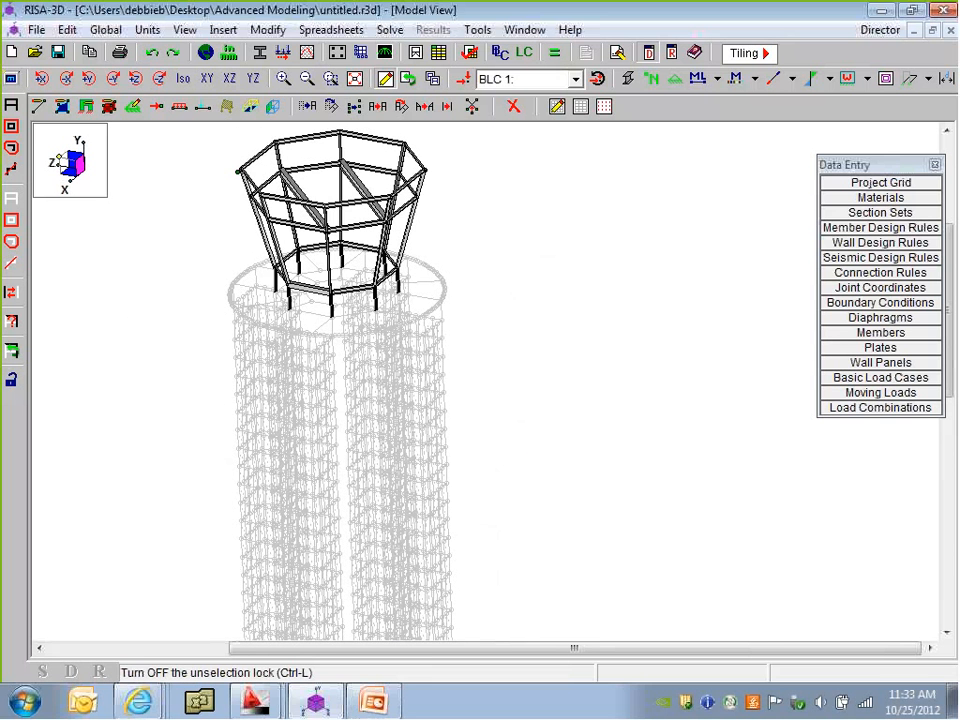
middle_click_drag(210, 223, 469, 304, "ctrl")
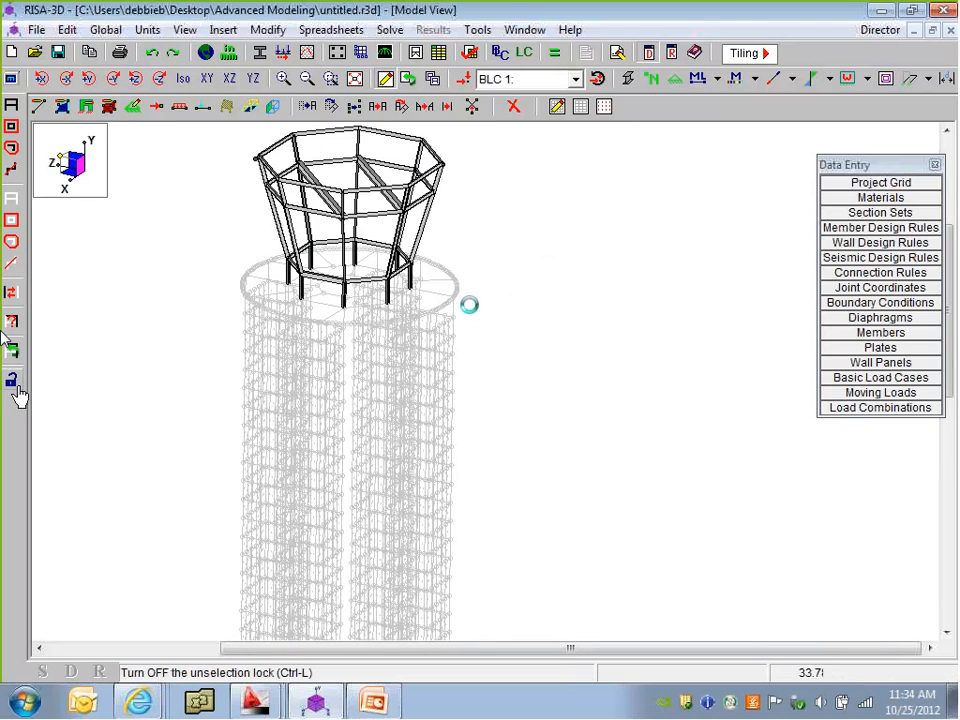
scroll(258, 372, "down", 2)
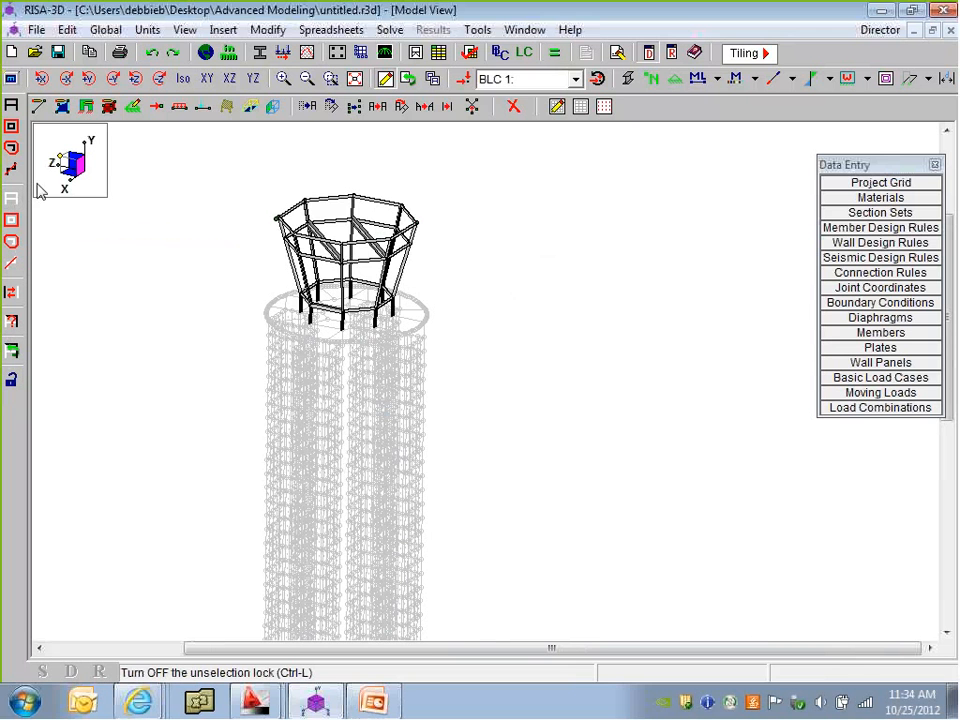
left_click(230, 78)
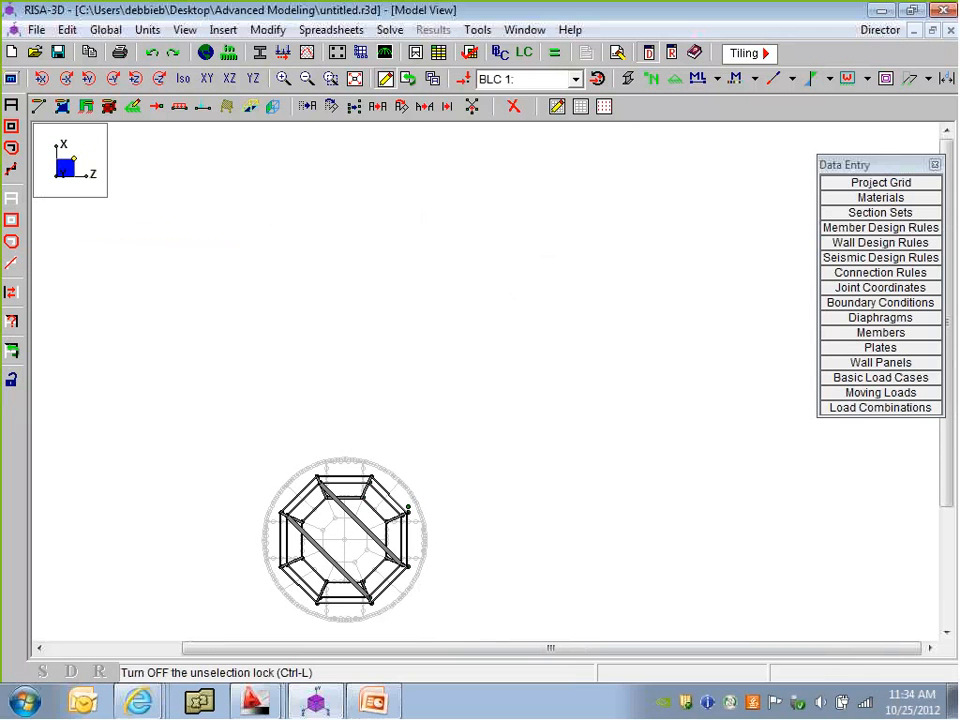
left_click(253, 79)
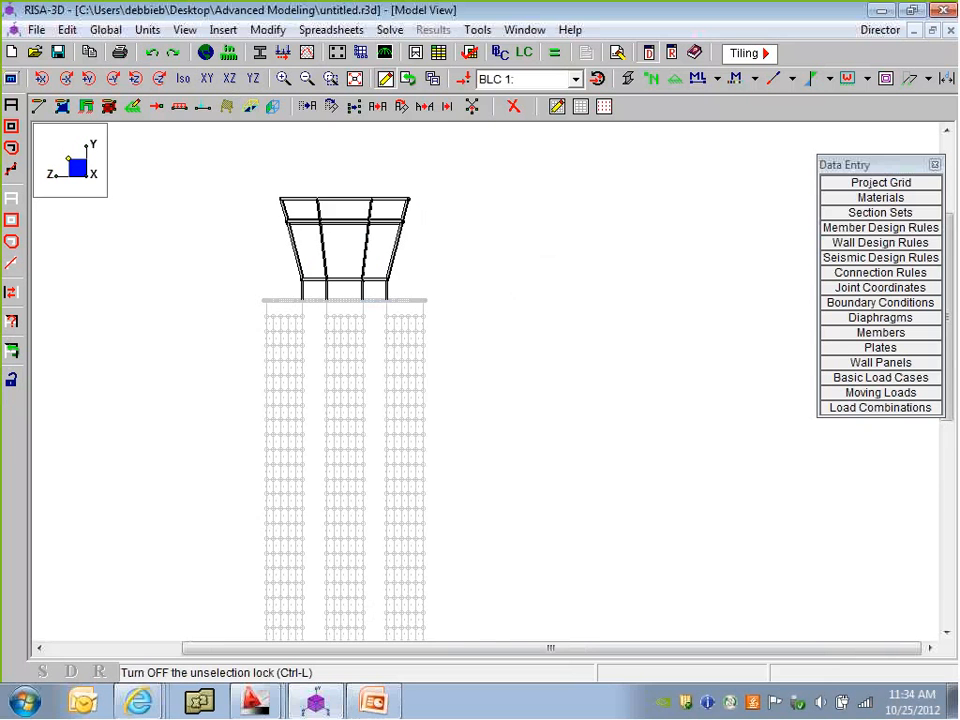
scroll(386, 529, "down", 5)
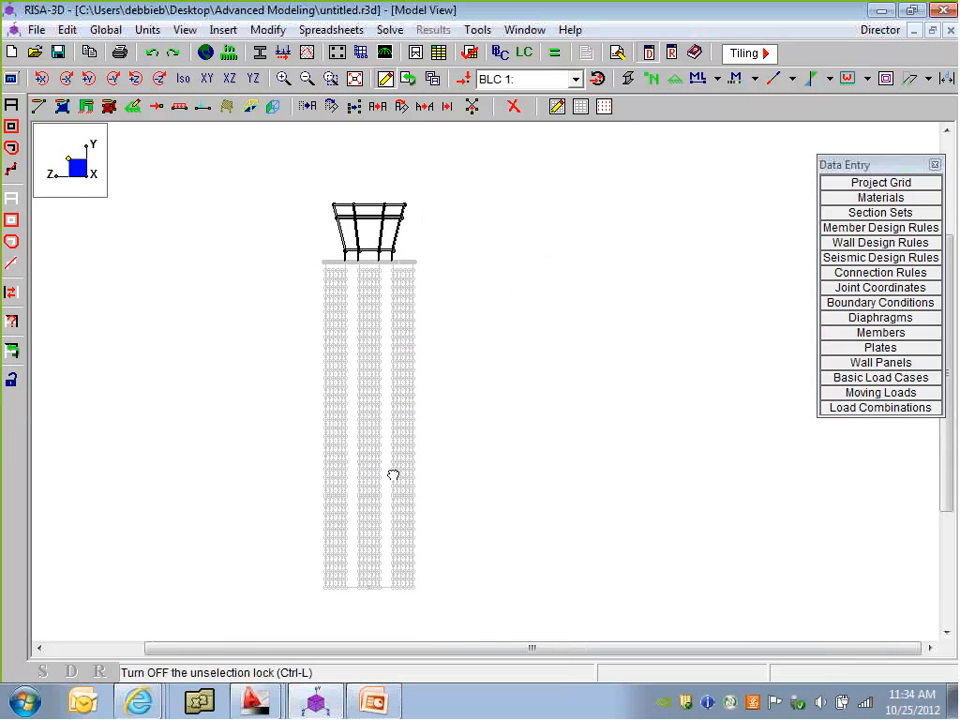
Select only the plate shafts and base supports below the platform, and lock out all unselected objects
left_click(13, 212)
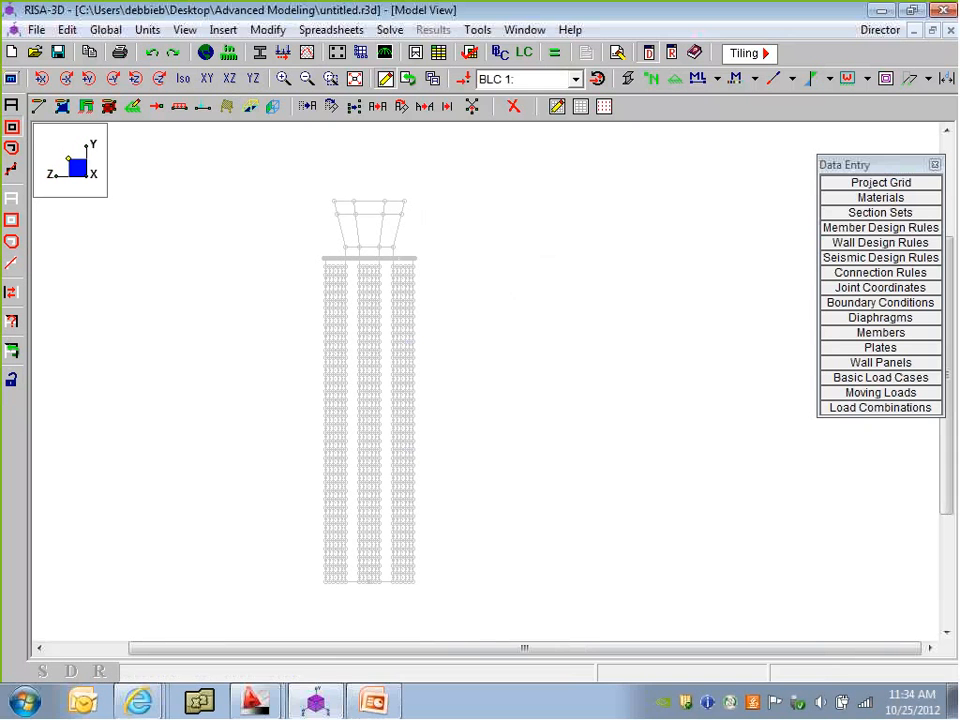
left_click_drag(311, 261, 493, 609)
right_click(512, 588)
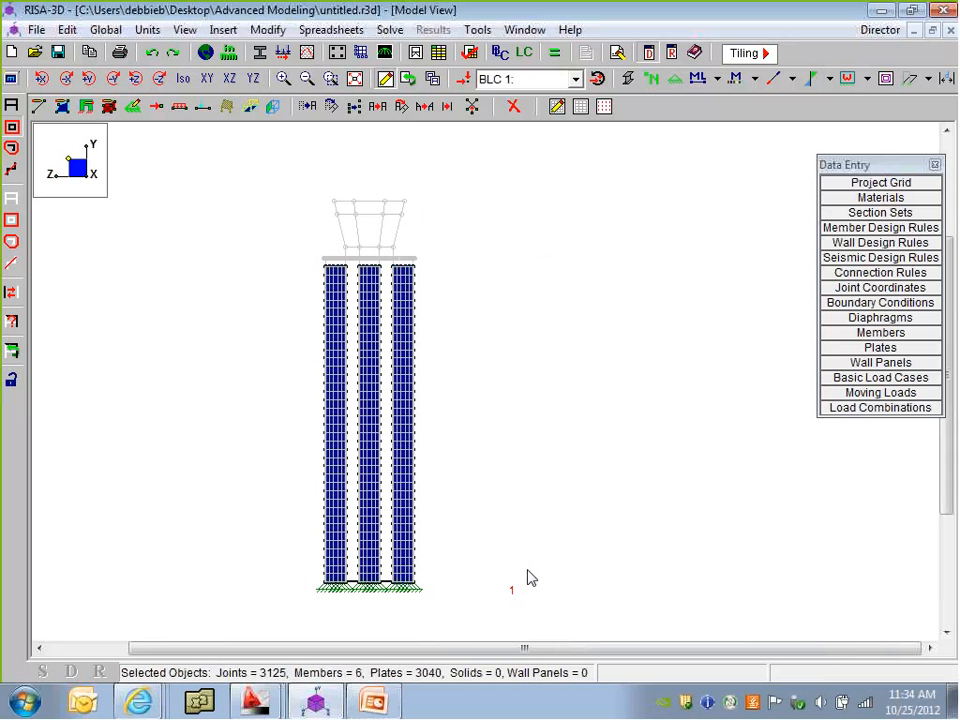
key("ctrl+l")
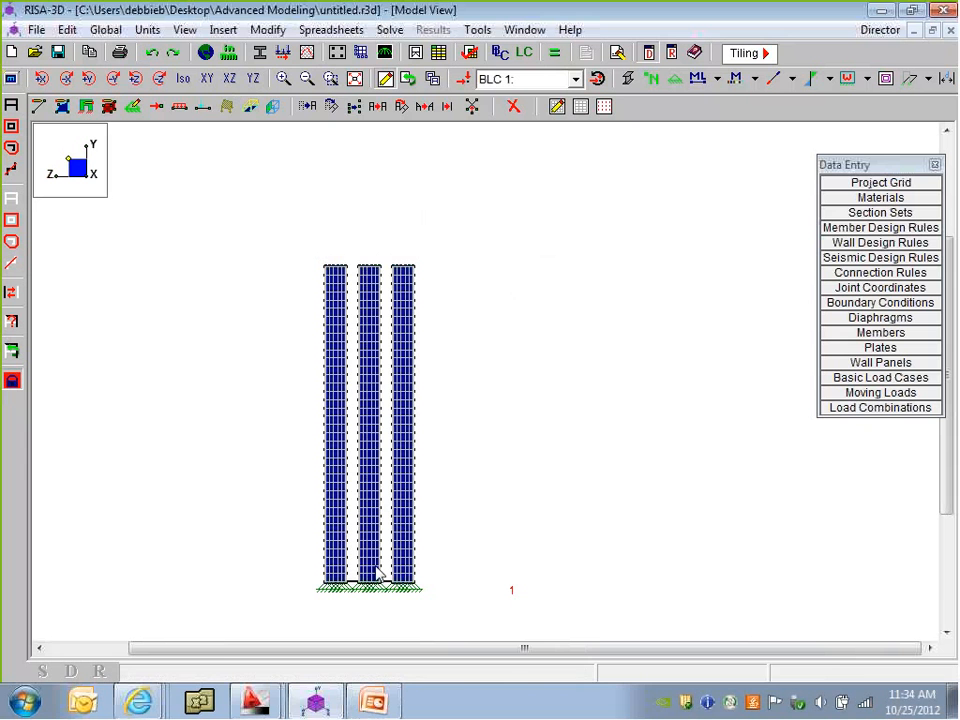
Save the current selection of shafts as a selection state named Tower
left_click(185, 30)
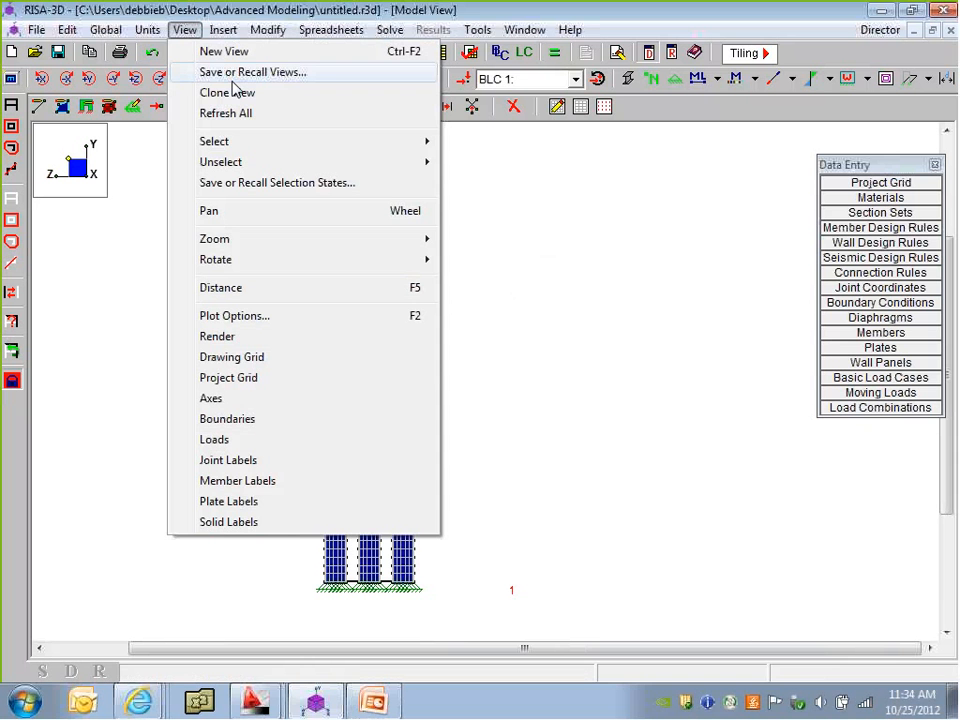
mouse_move(310, 148)
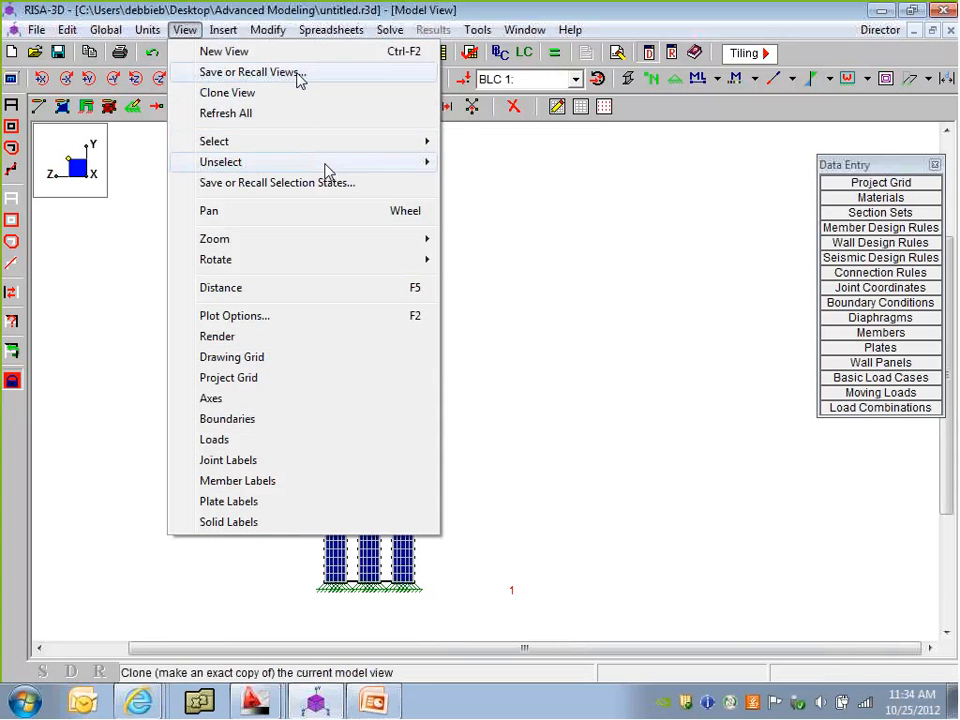
left_click(300, 182)
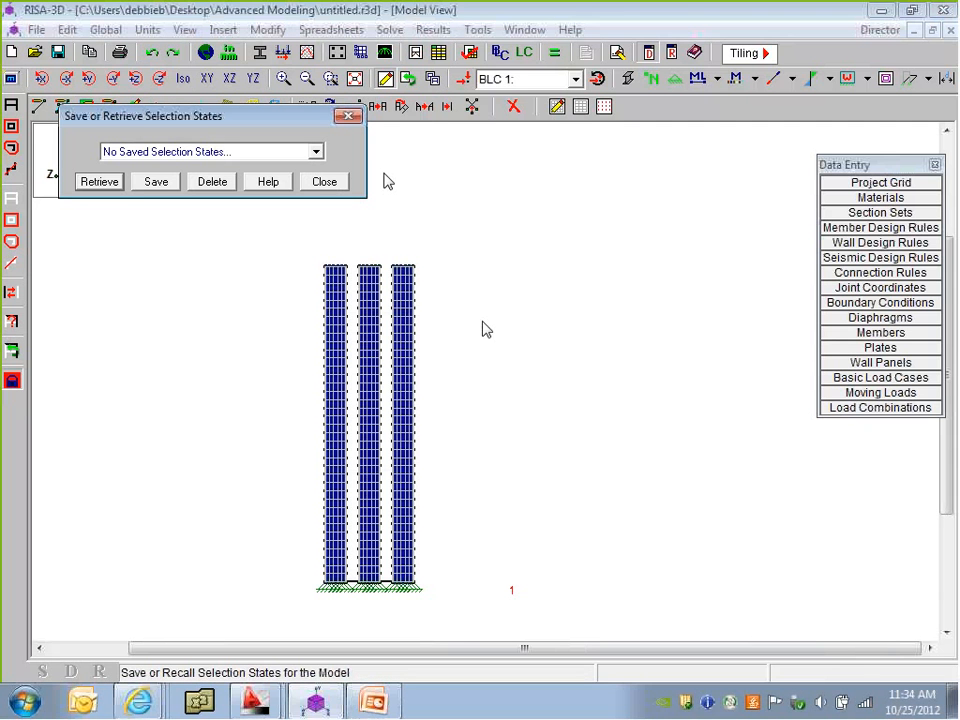
left_click(150, 183)
type("T")
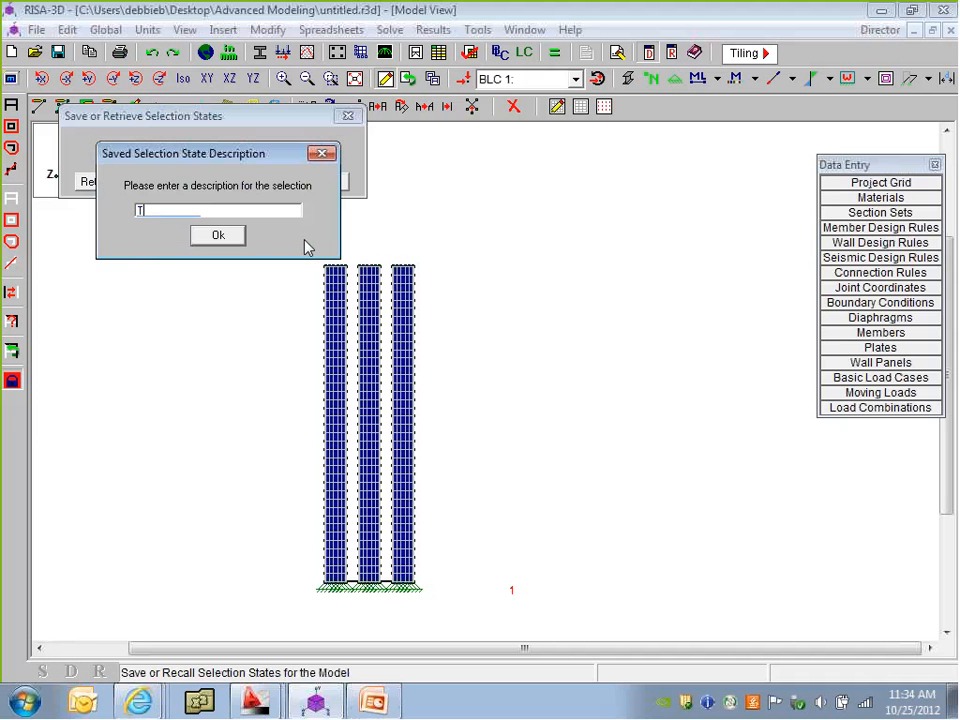
type("ower")
left_click(218, 234)
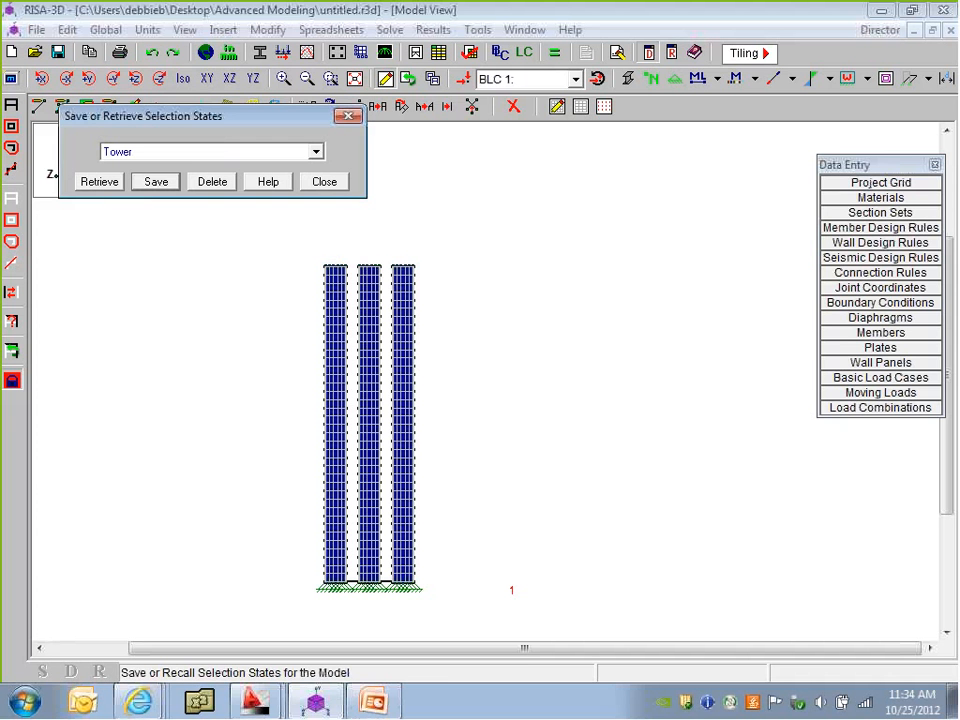
left_click(189, 152)
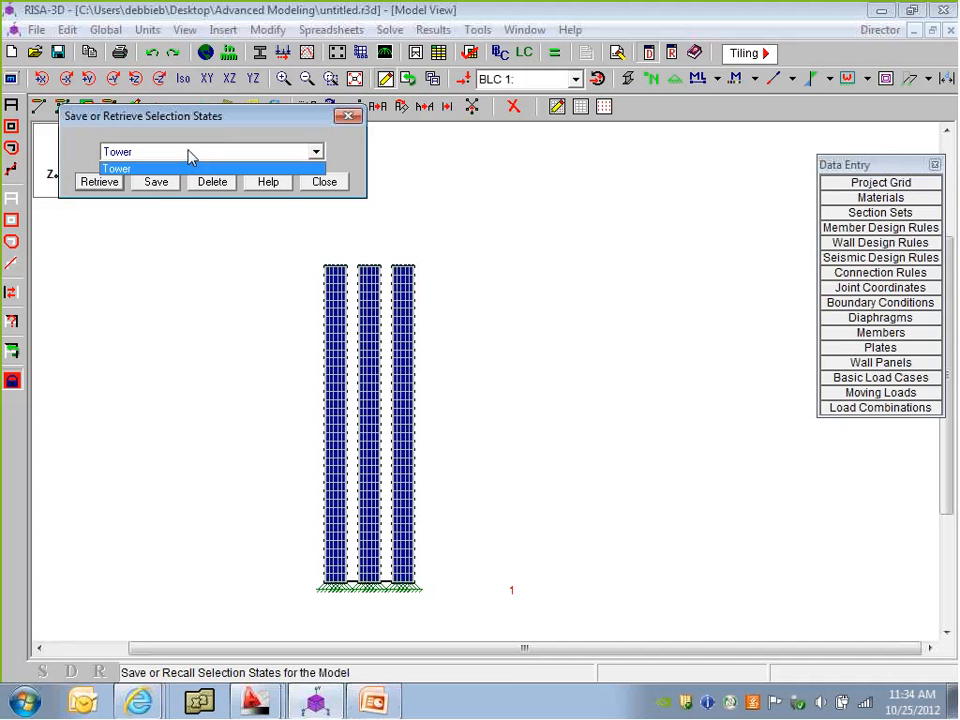
left_click(189, 165)
left_click(350, 115)
Release the unselection lock, reselect the complete model and show it in the isometric view
left_click(11, 198)
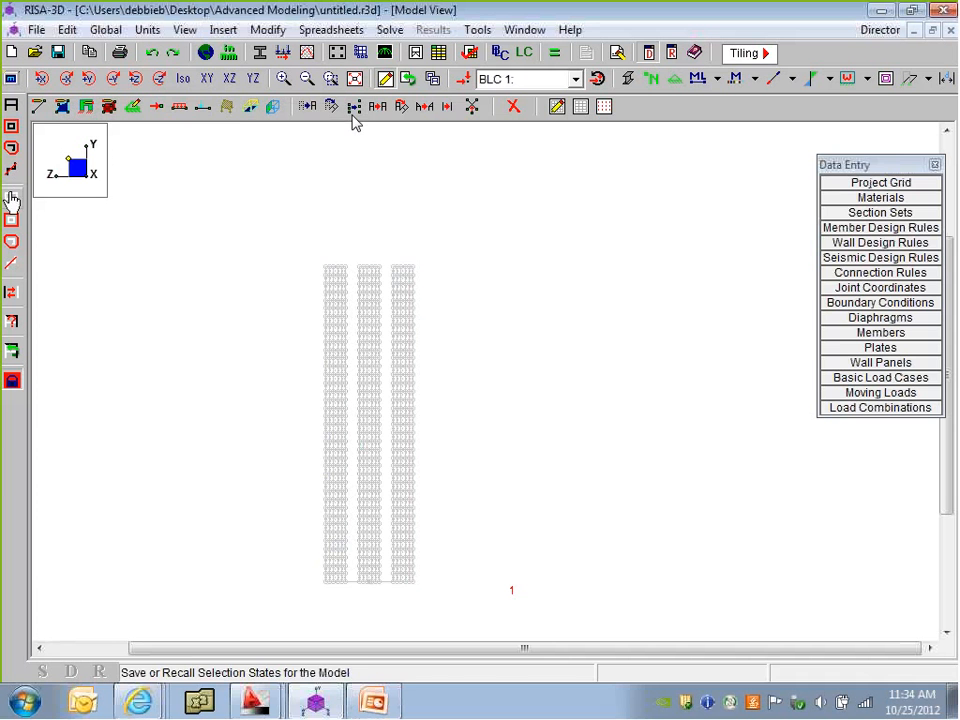
left_click(12, 380)
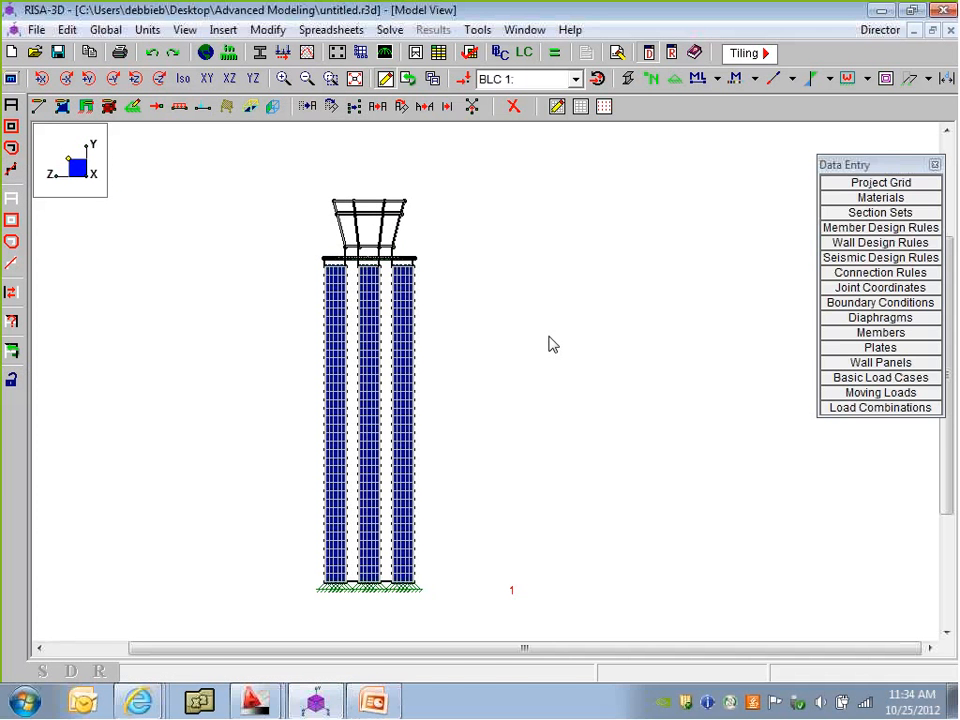
left_click(183, 79)
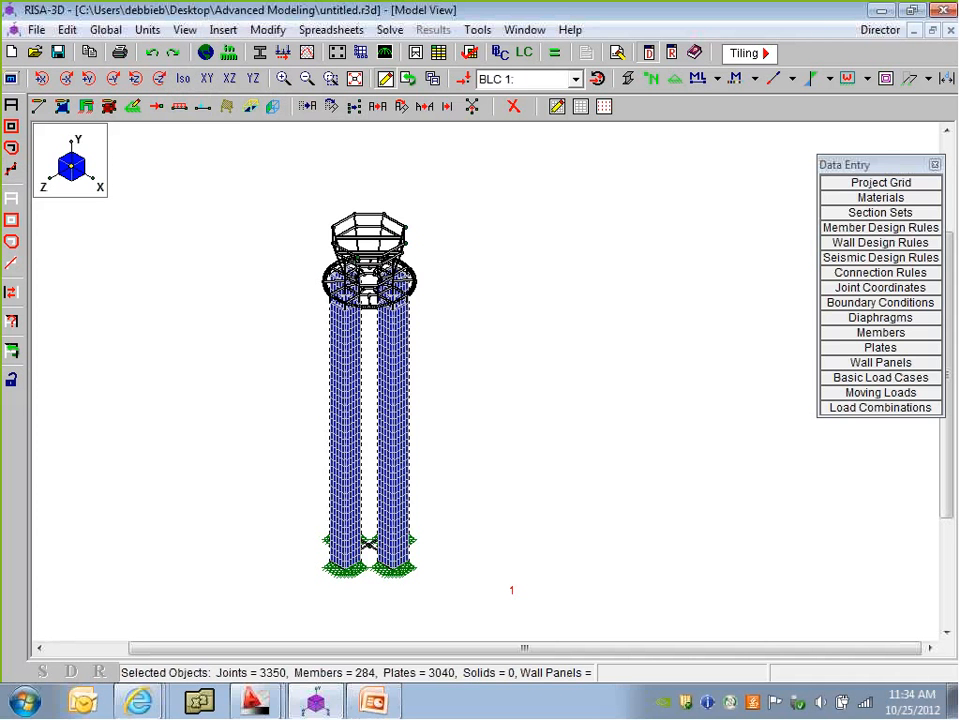
Retrieve the saved Tower selection state in the isometric view
left_click(184, 29)
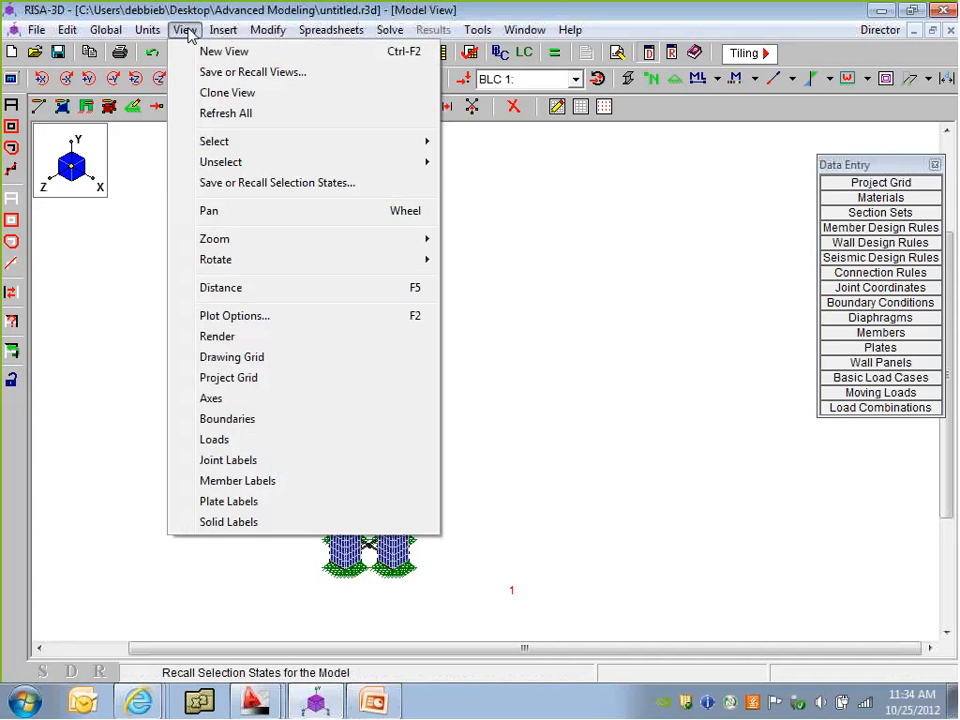
left_click(229, 185)
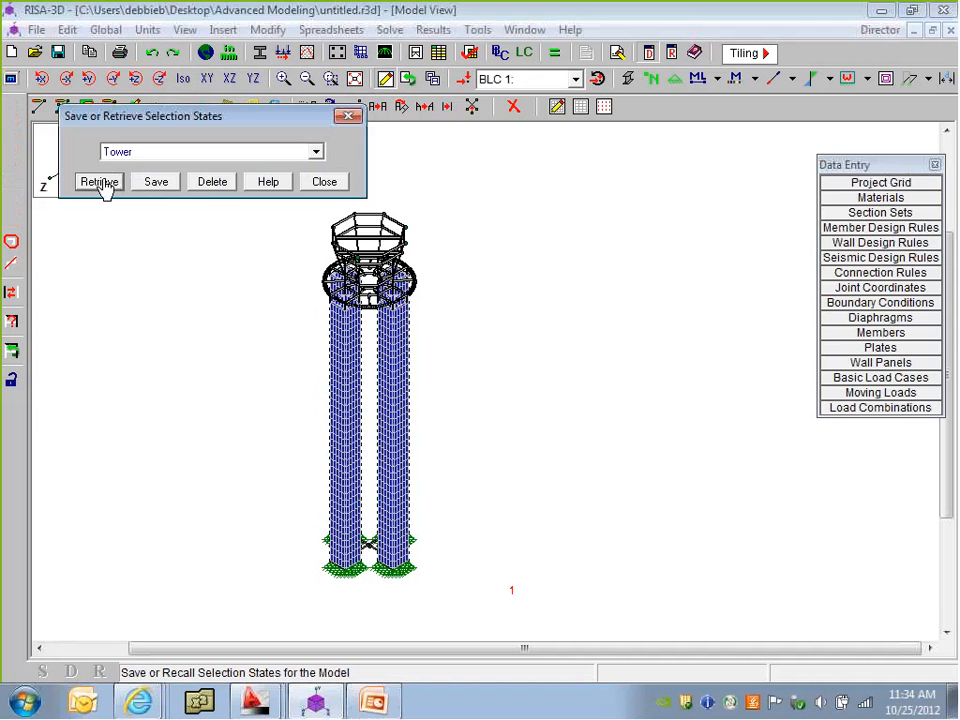
left_click(110, 182)
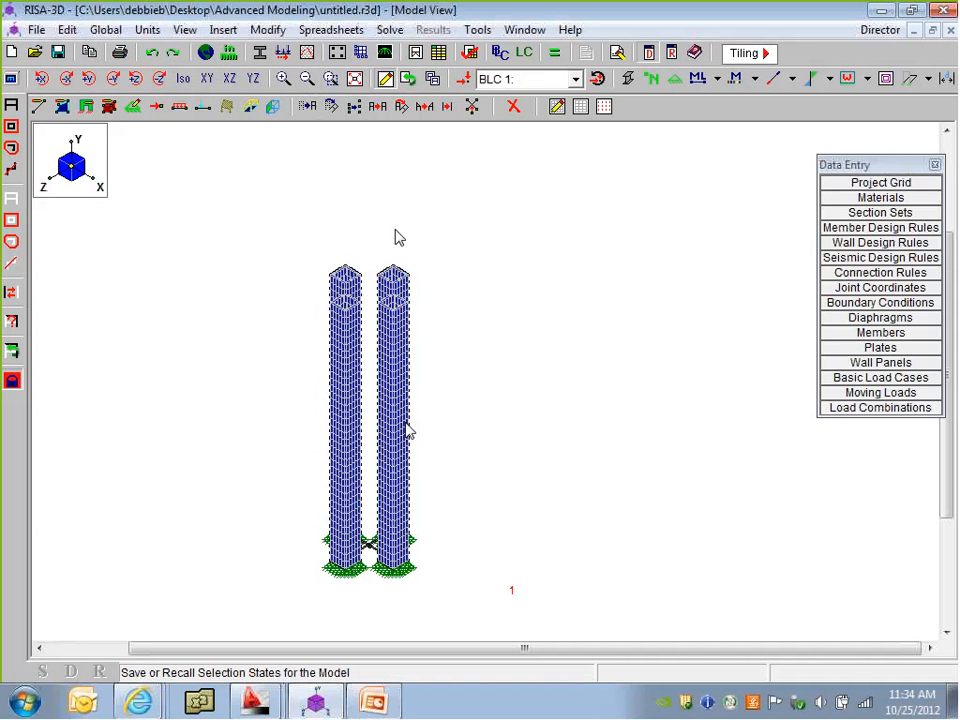
Clear the selection in the XZ plan and box-select the middle plate columns on the inner faces of the +X, -X and -Z shafts
middle_click_drag(458, 418, 455, 487)
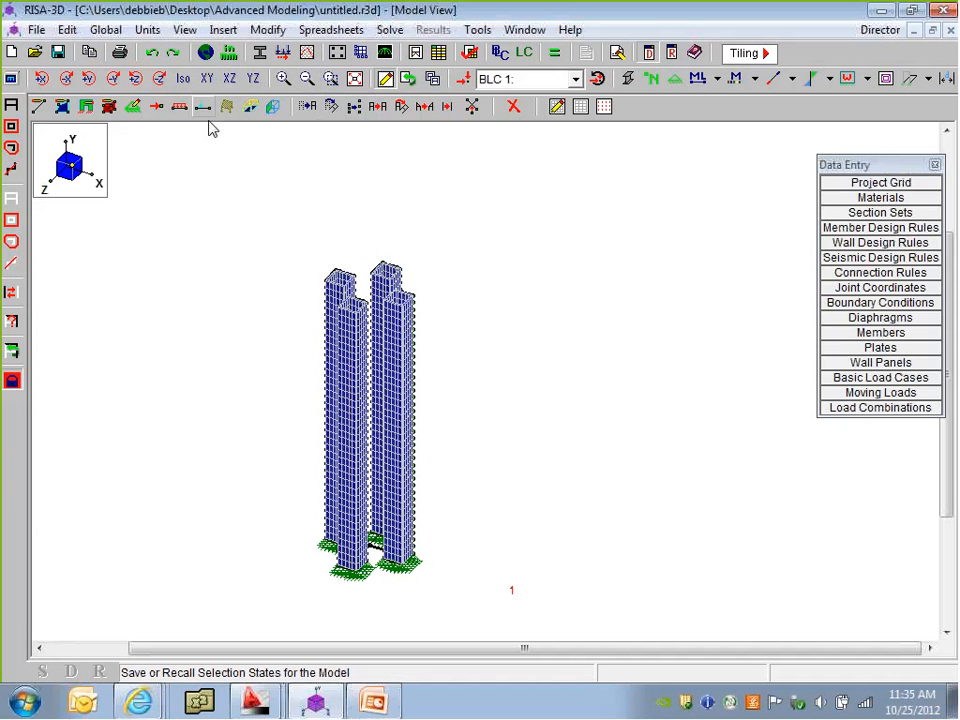
left_click(229, 79)
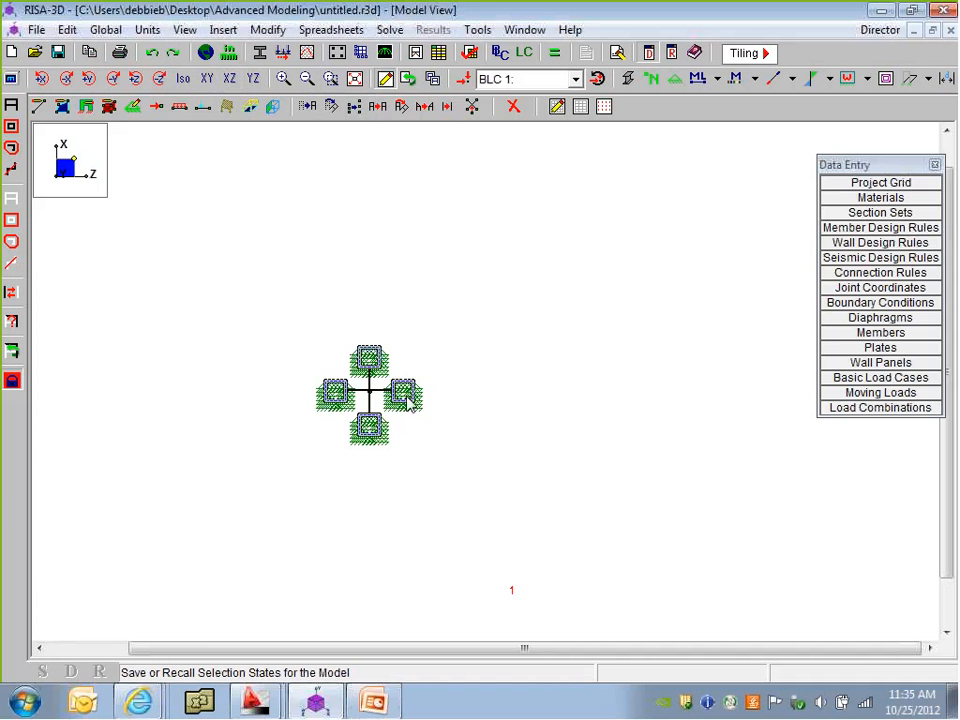
scroll(406, 400, "up", 3)
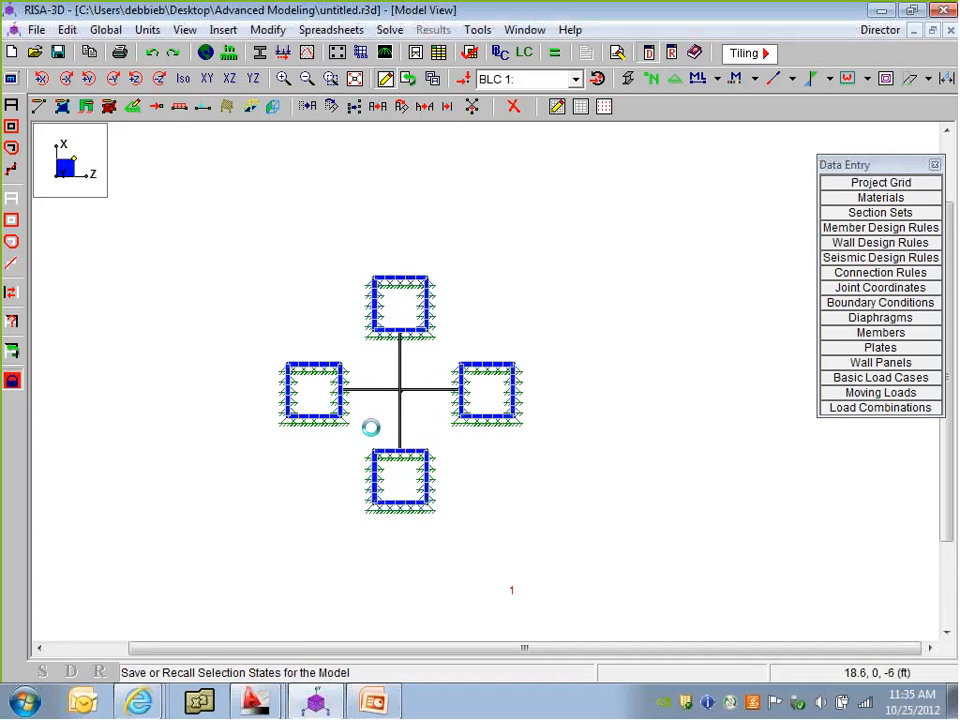
scroll(371, 427, "up", 1)
middle_click_drag(350, 416, 298, 407)
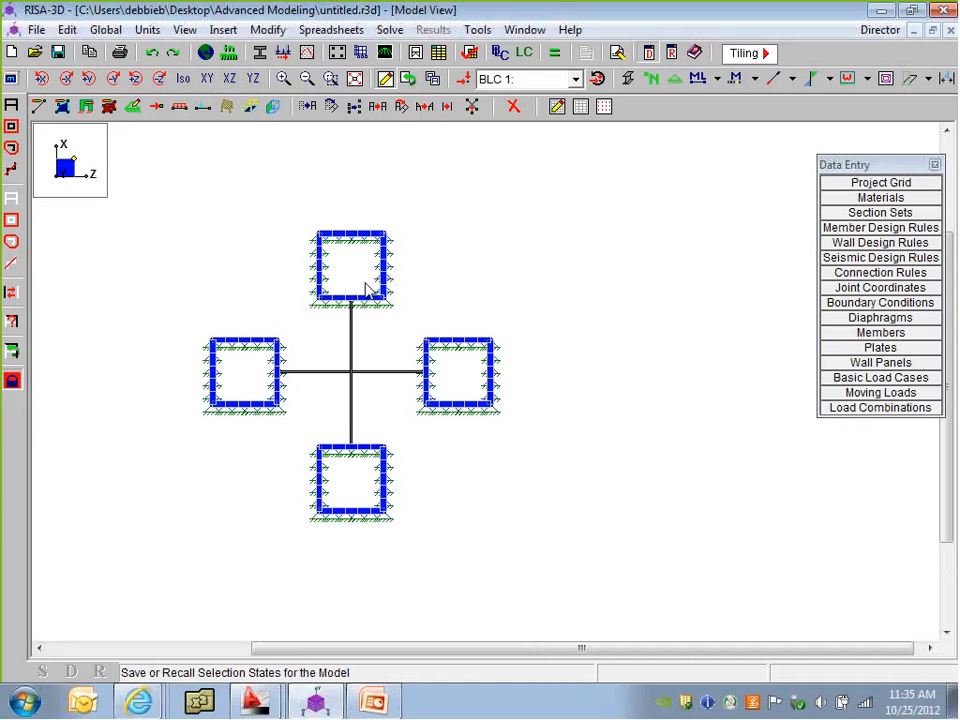
left_click(11, 200)
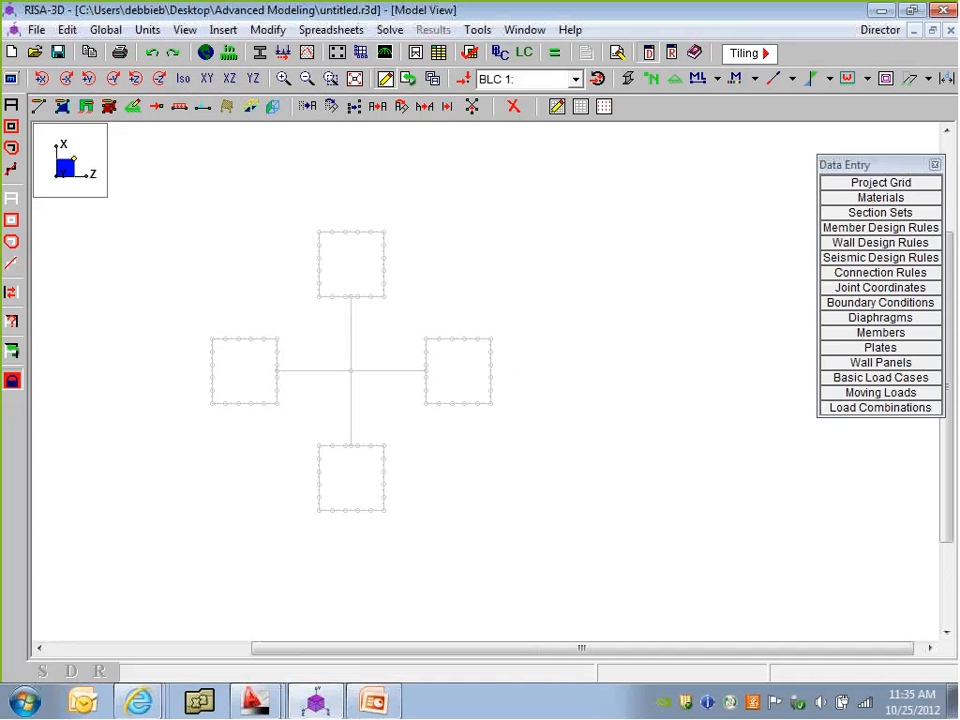
left_click(10, 134)
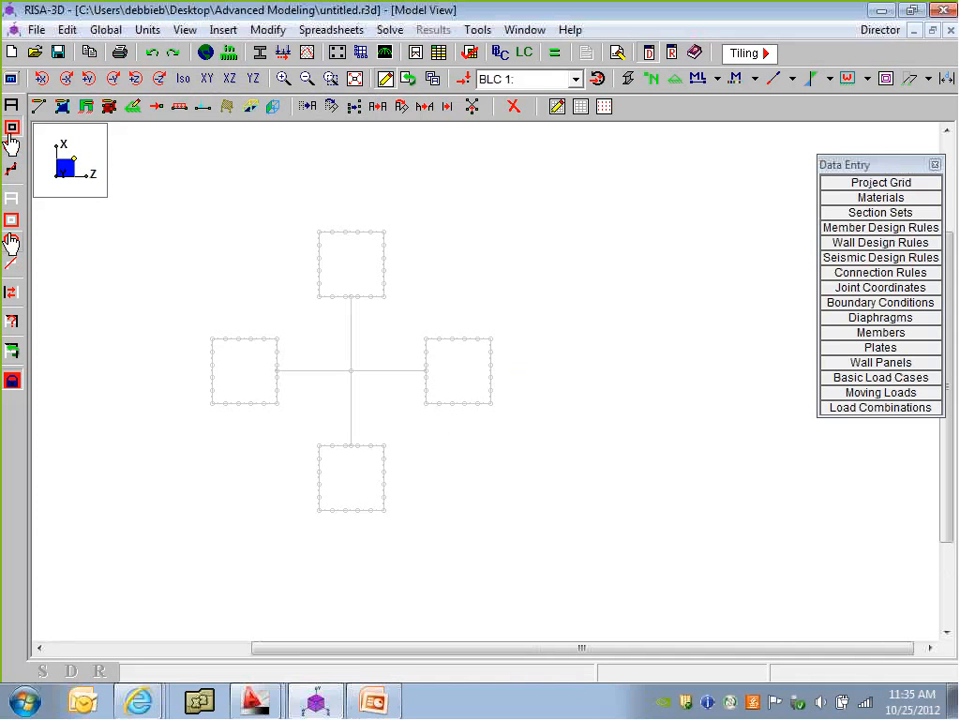
left_click_drag(336, 291, 365, 308)
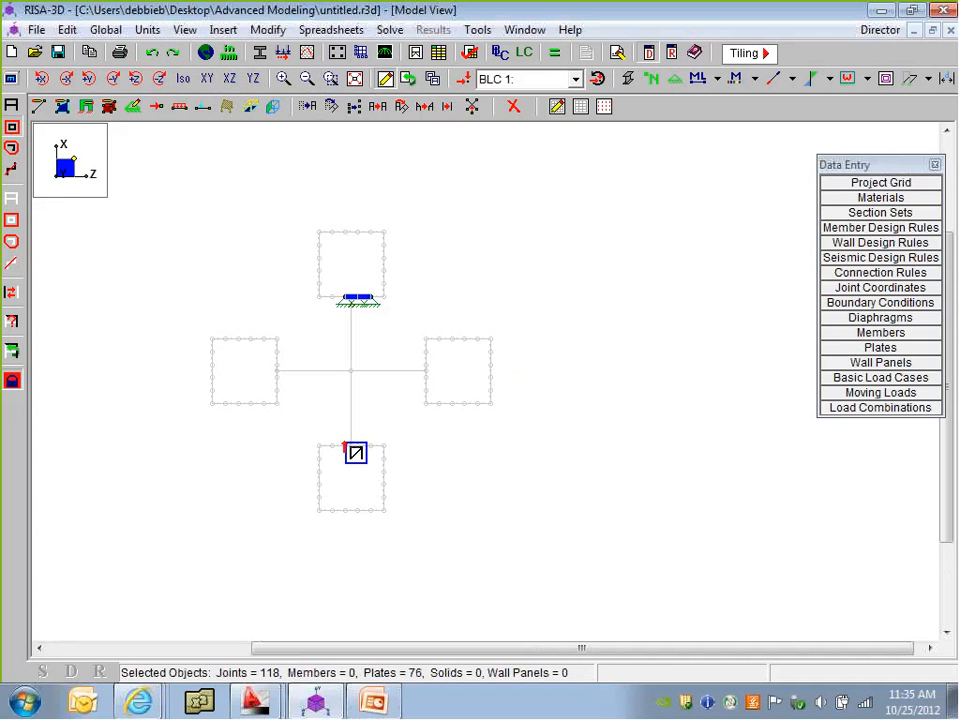
left_click_drag(335, 440, 369, 458)
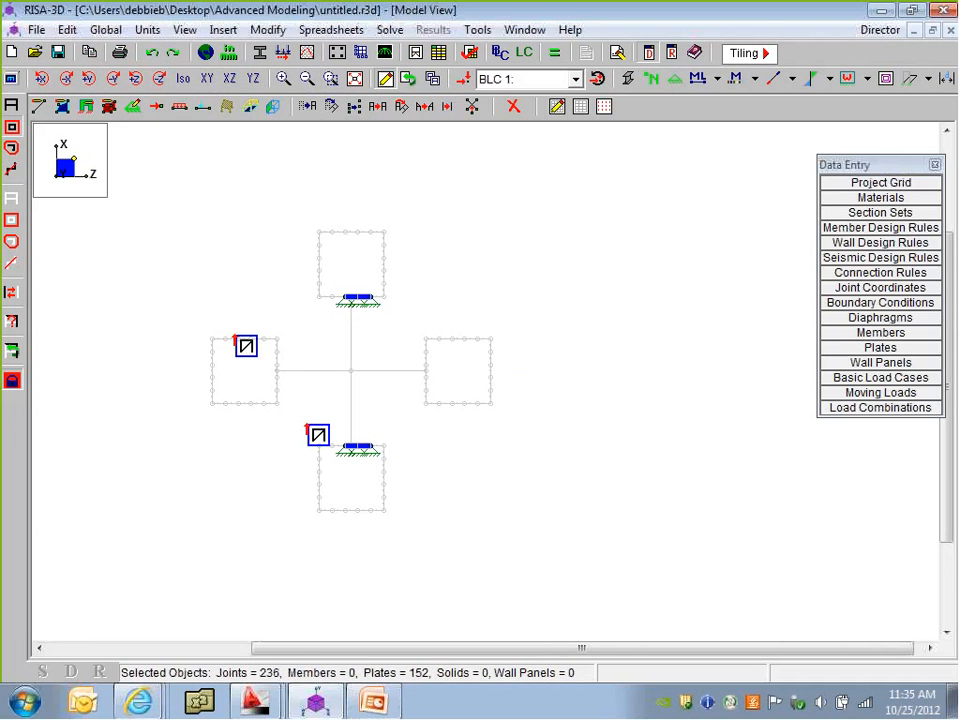
left_click_drag(272, 352, 281, 380)
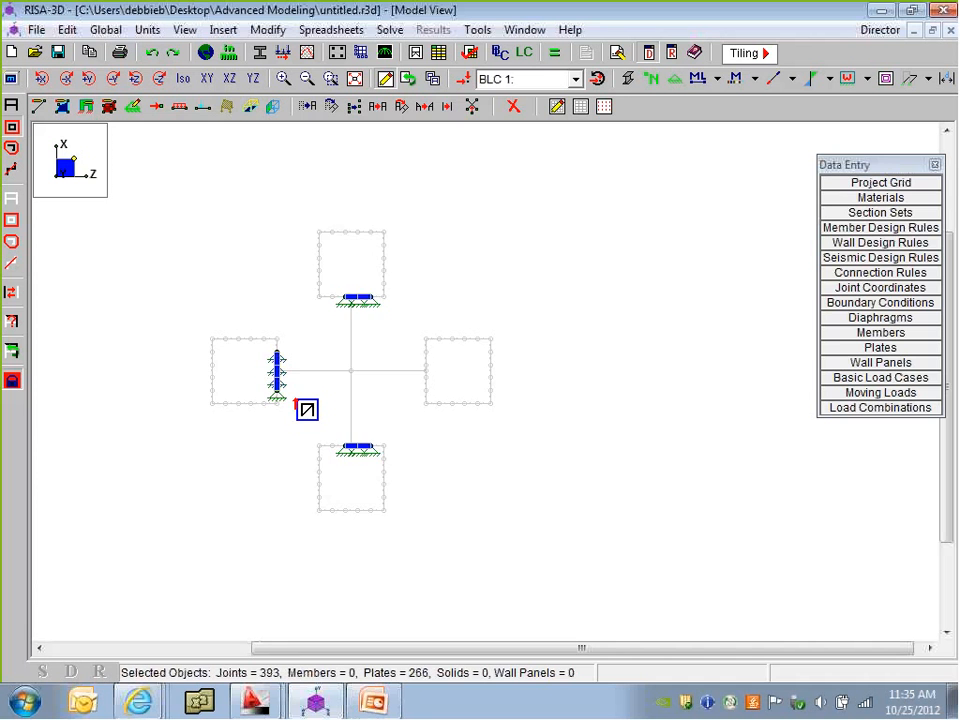
Add the missing plate column on the +X and -X shafts and select the three middle inner-face columns of the +Z shaft
scroll(274, 380, "up", 2)
scroll(275, 387, "up", 1)
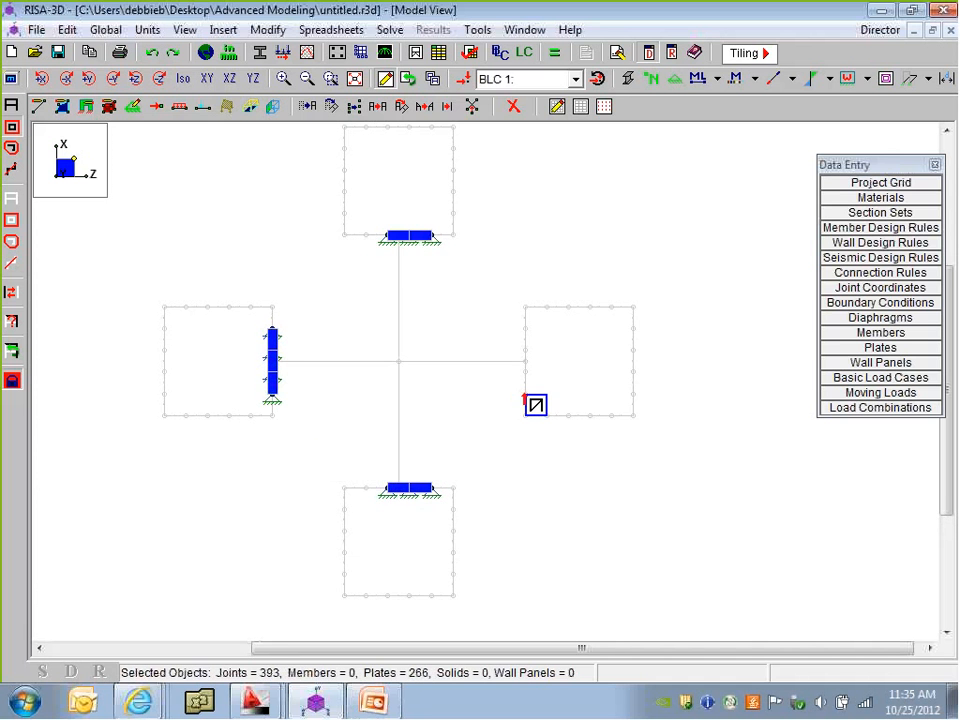
middle_click_drag(394, 392, 364, 388)
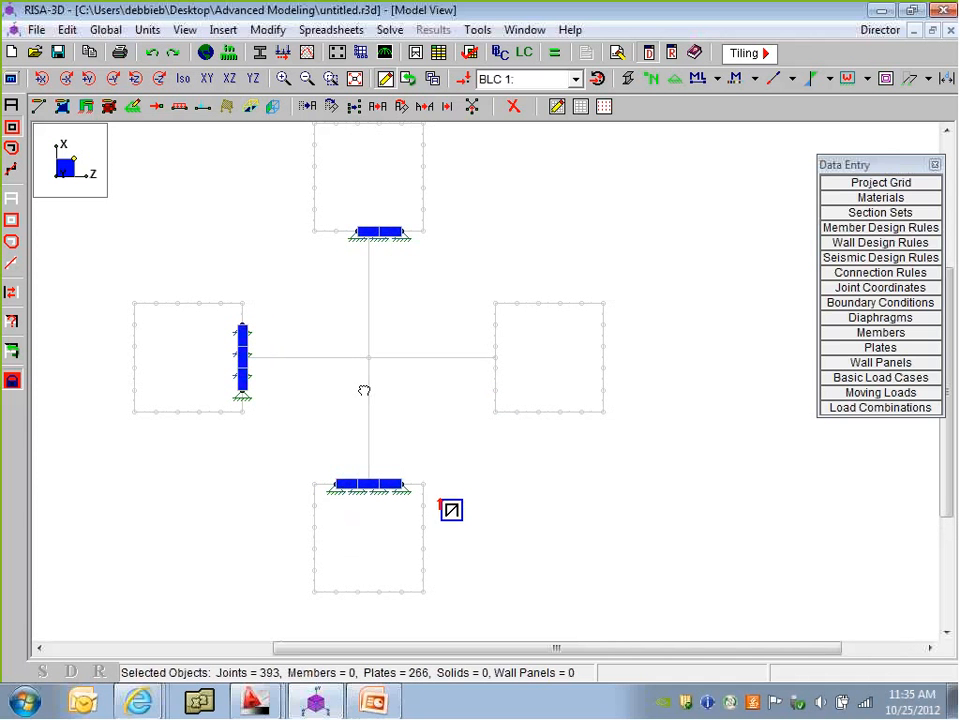
left_click(484, 360)
left_click_drag(333, 221, 366, 244)
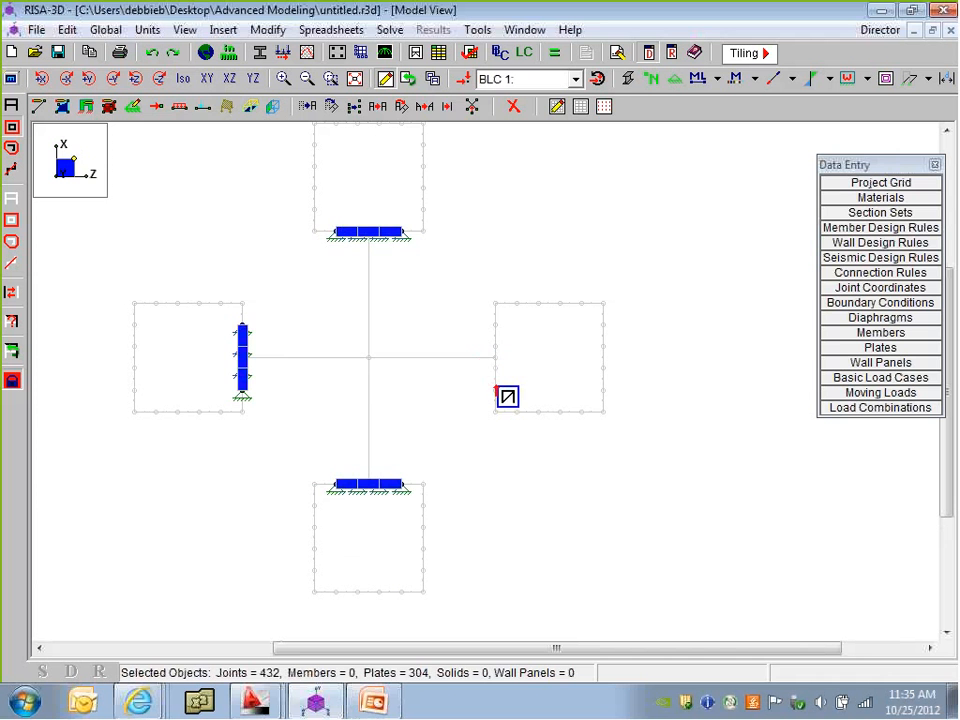
left_click_drag(481, 314, 501, 395)
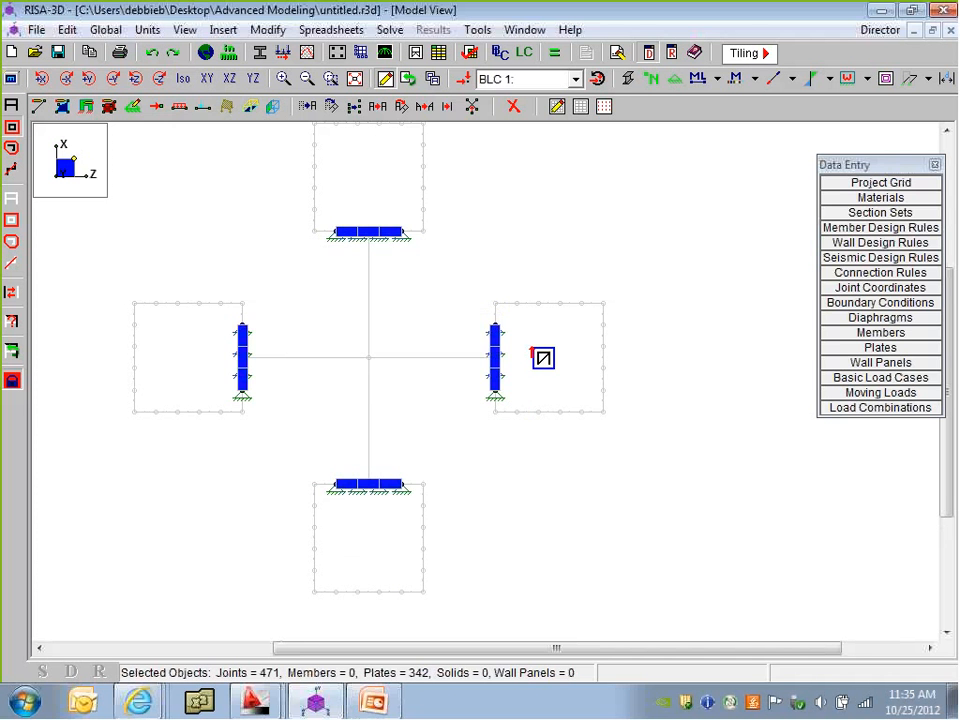
scroll(467, 449, "down", 2)
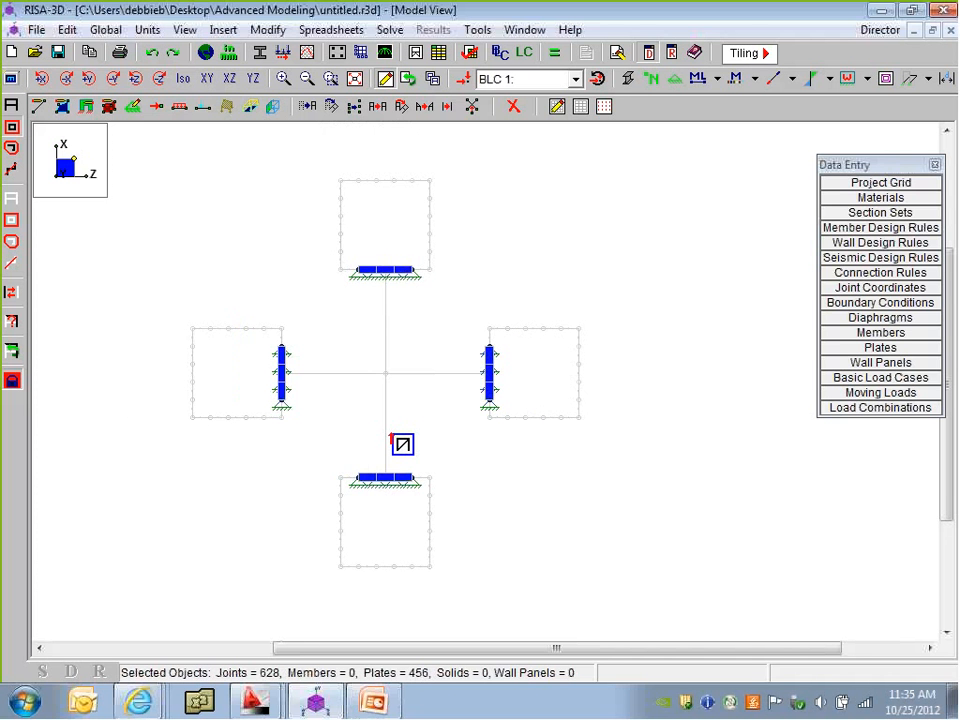
Check the selection in the isometric view, return to the XZ plan, and delete the selected plates by criteria
left_click(185, 80)
scroll(418, 390, "down", 4)
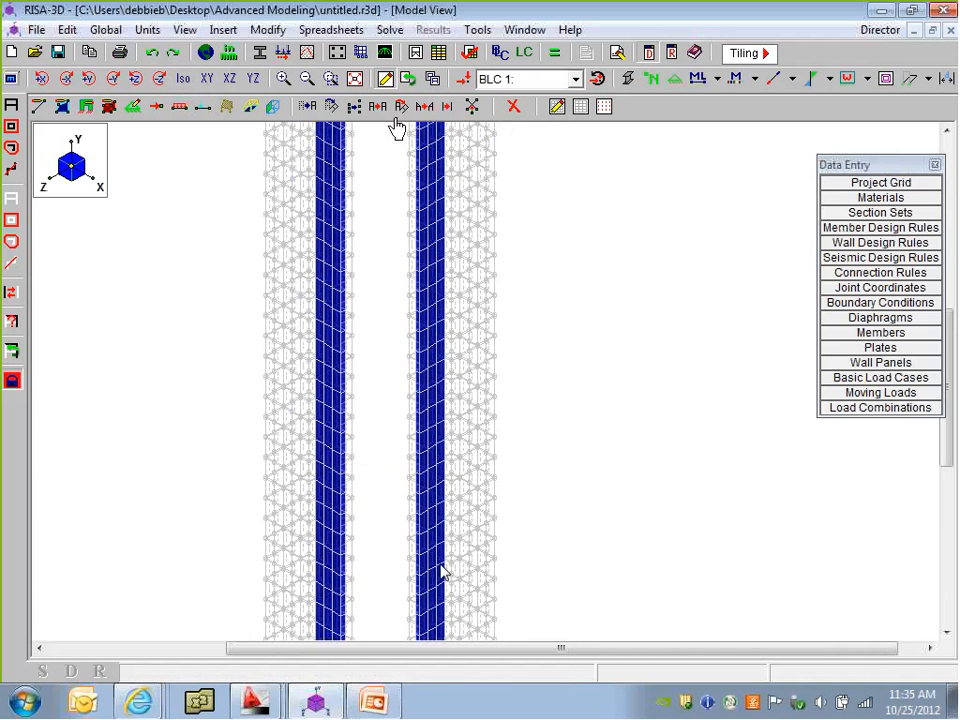
left_click(229, 79)
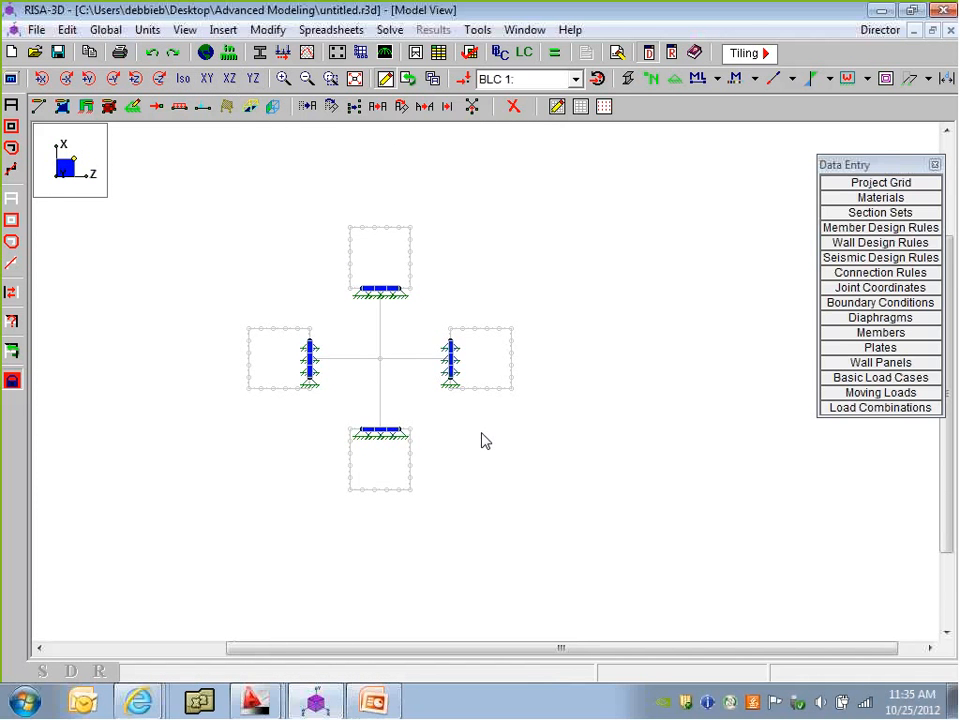
left_click(513, 106)
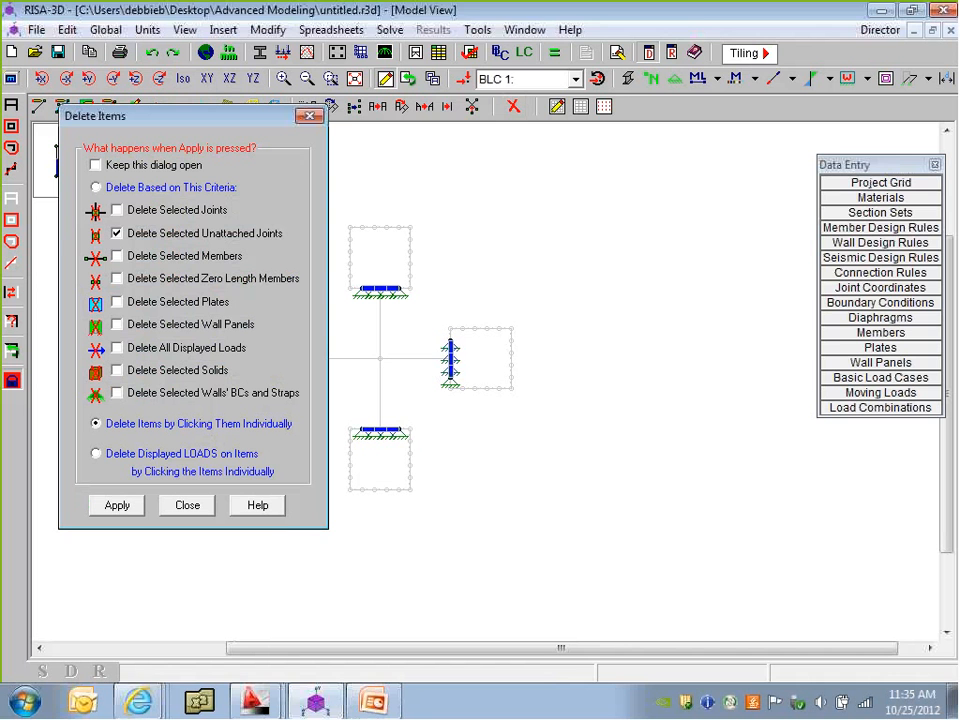
left_click(180, 303)
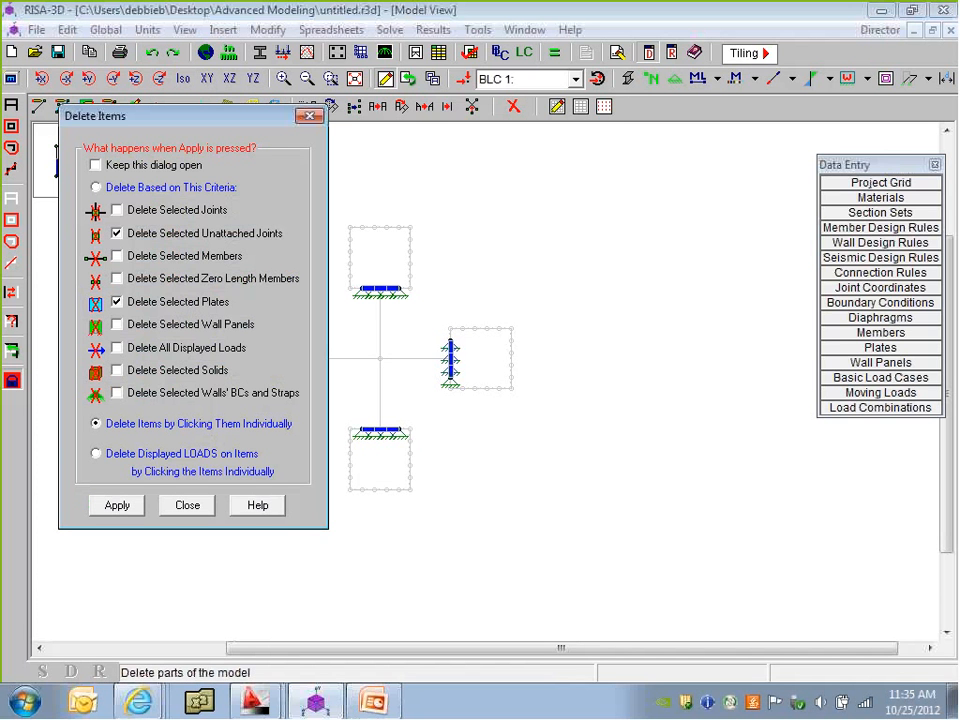
left_click(96, 187)
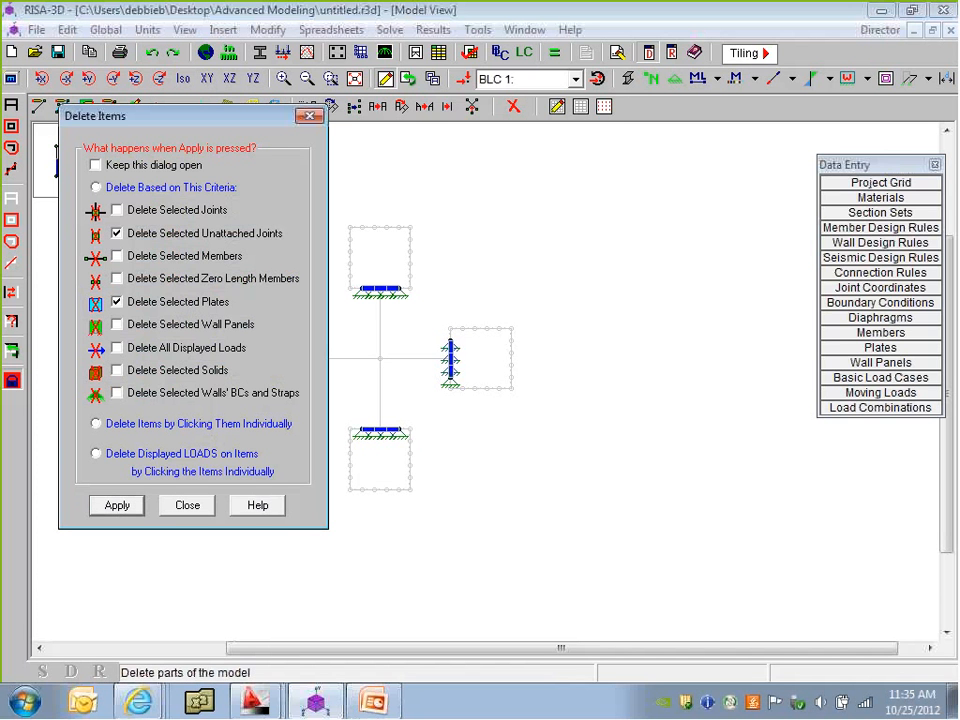
left_click(117, 505)
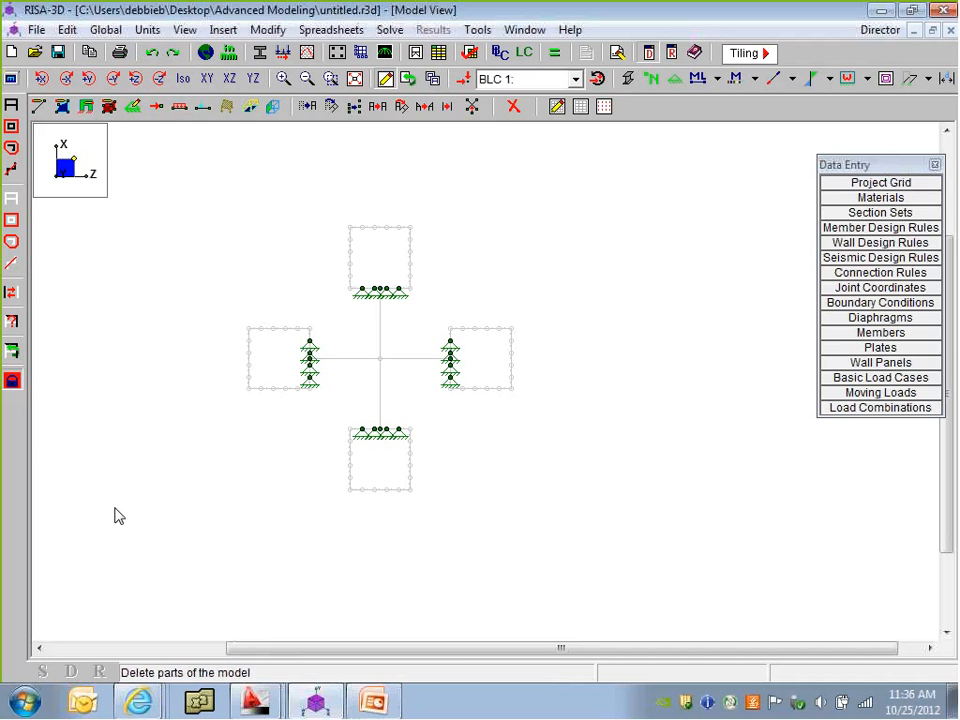
Delete the selected unattached joints left in the shafts' inner faces
left_click(512, 107)
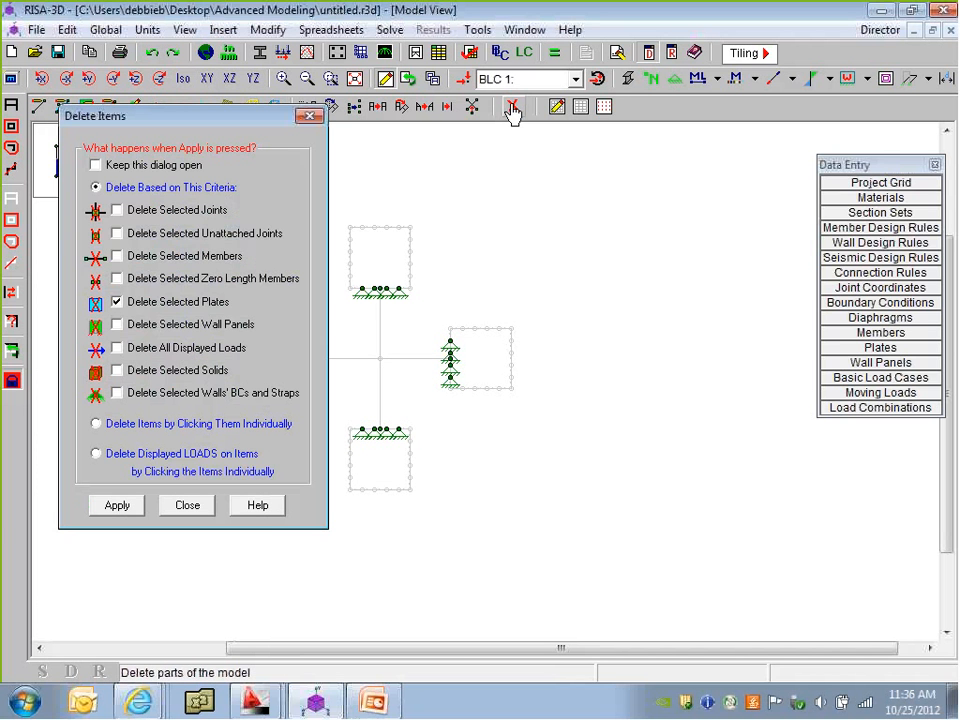
left_click(211, 236)
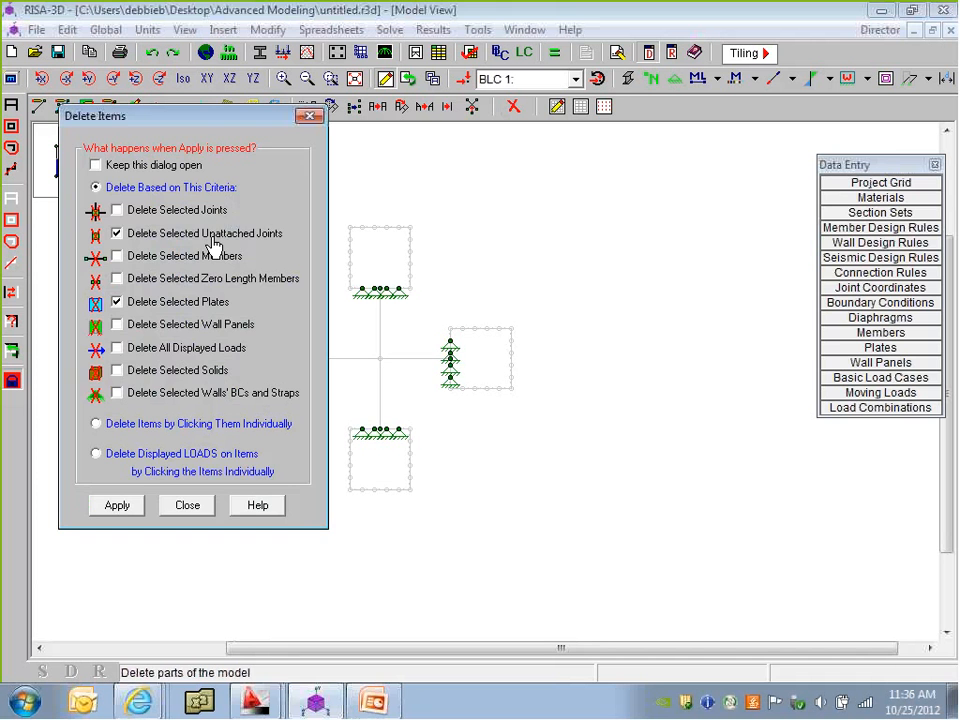
left_click(117, 505)
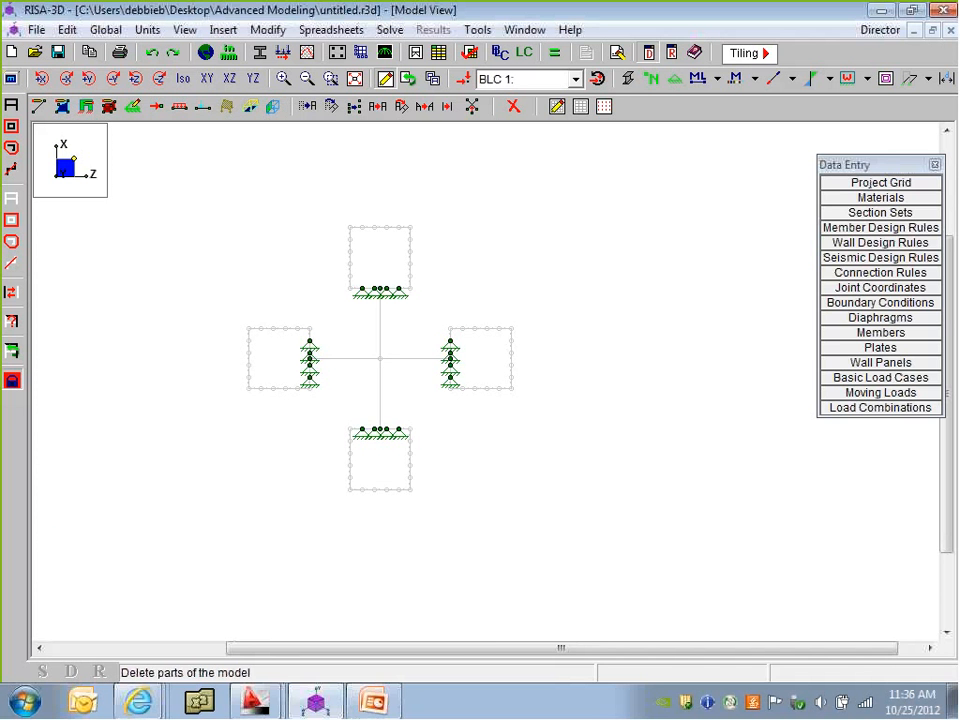
Switch deletion to picking items individually and remove the crossing members between the shafts at the base
left_click(204, 80)
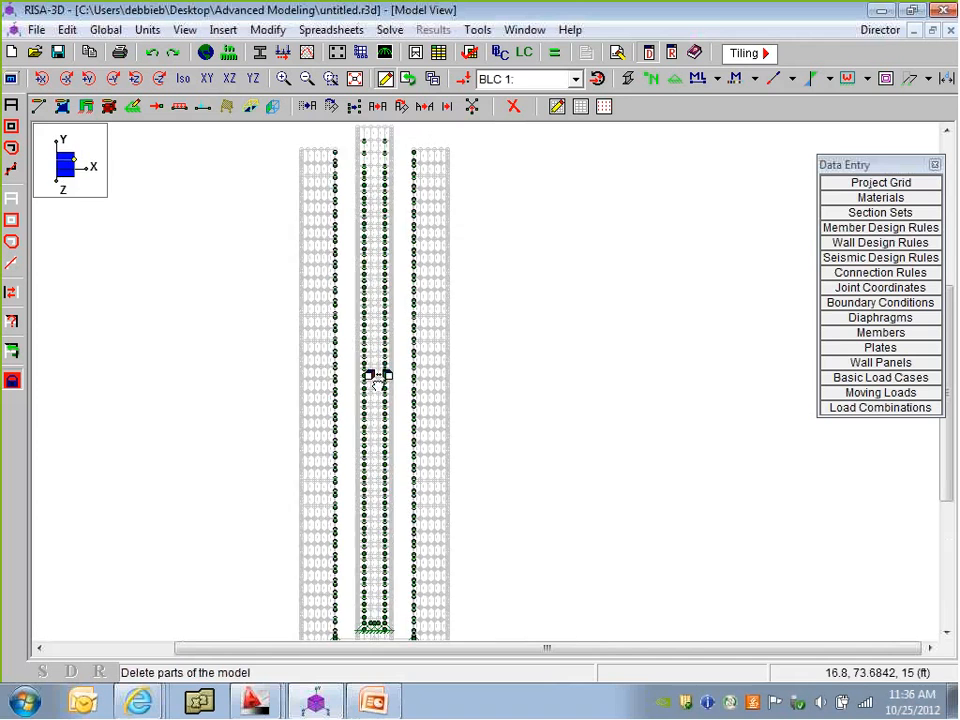
middle_click_drag(373, 422, 426, 541, "ctrl")
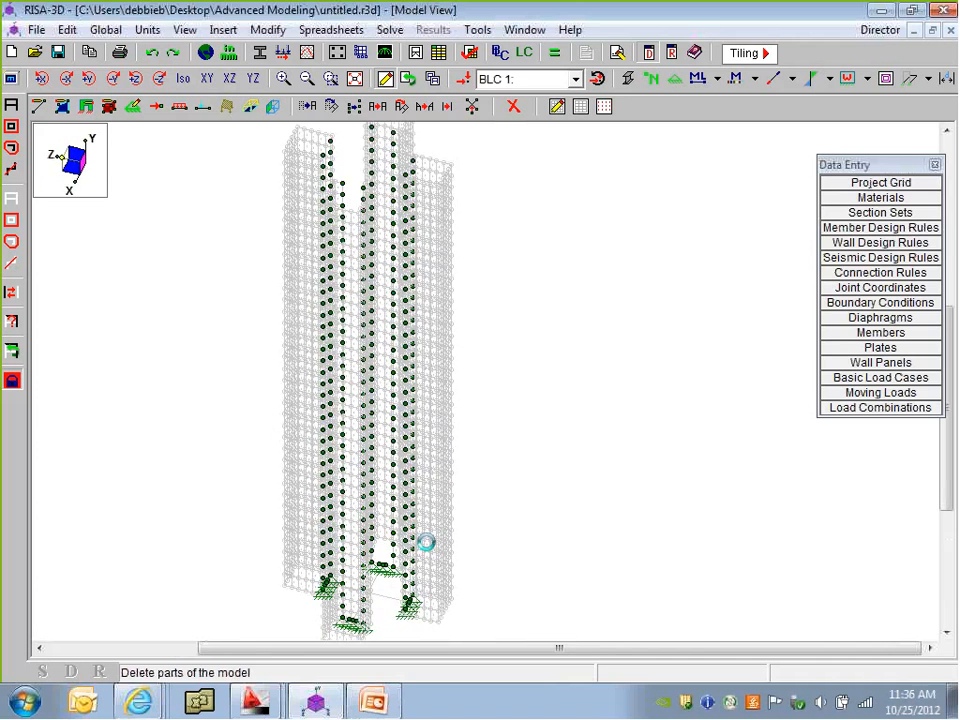
scroll(426, 541, "up", 5)
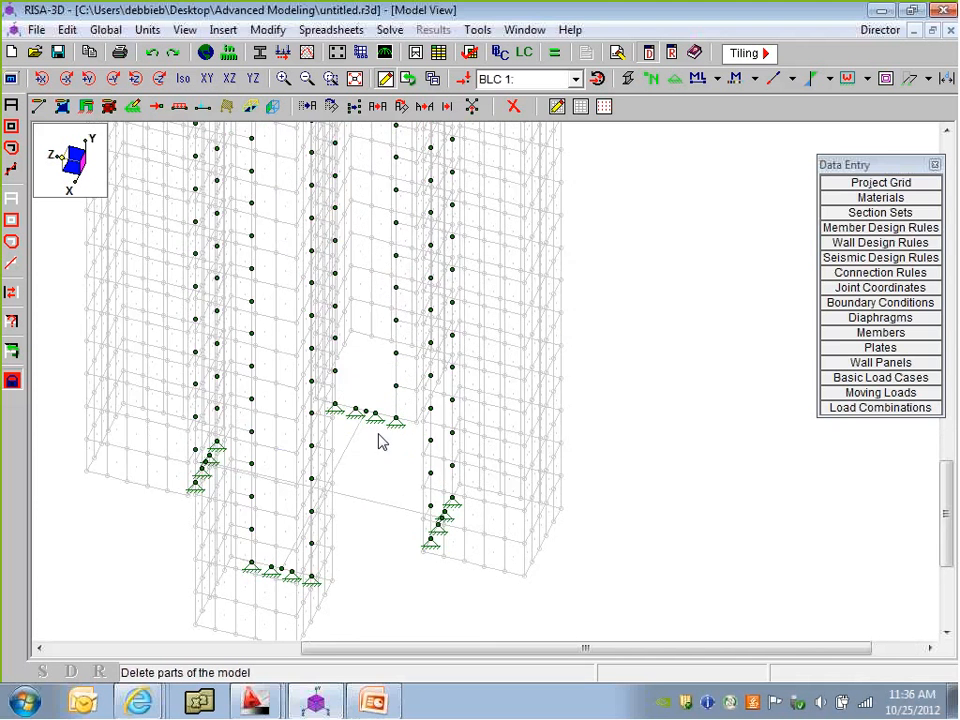
scroll(381, 442, "up", 1)
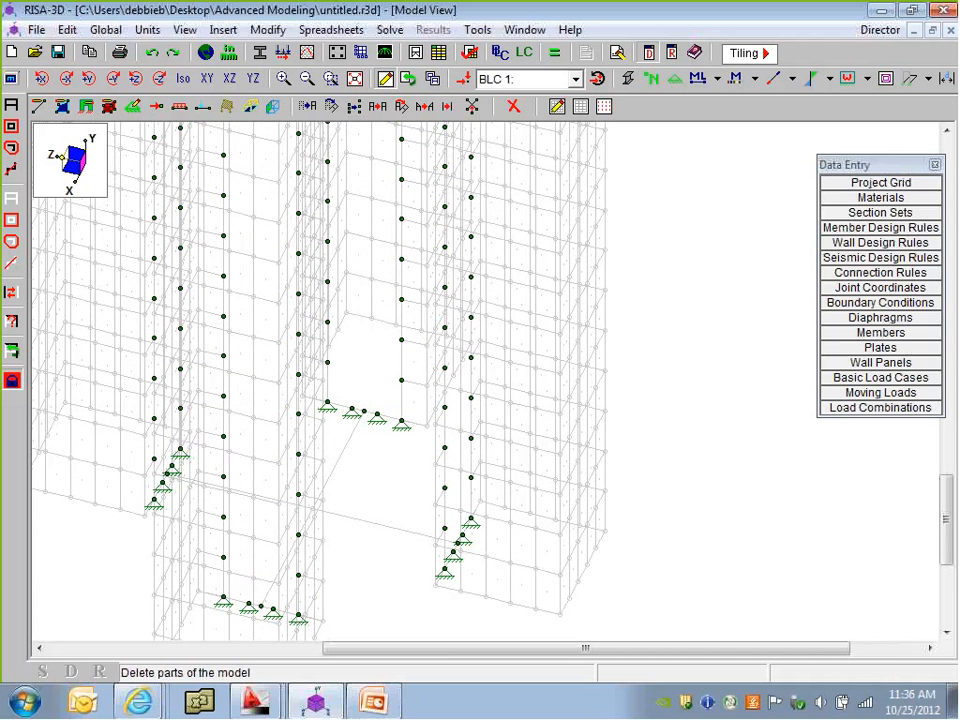
left_click(512, 107)
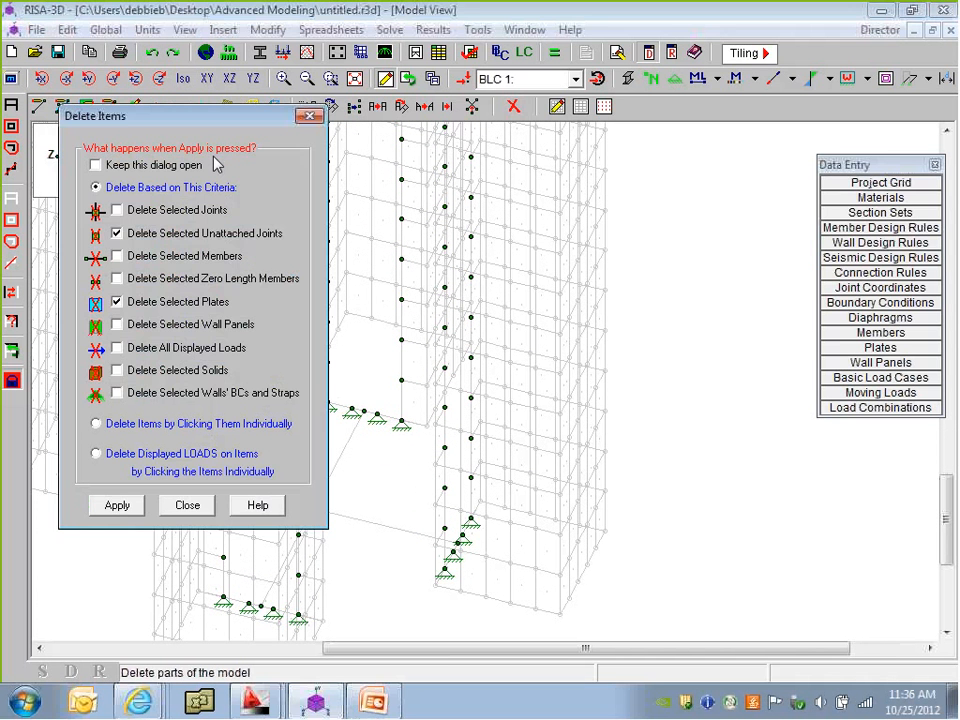
left_click(117, 505)
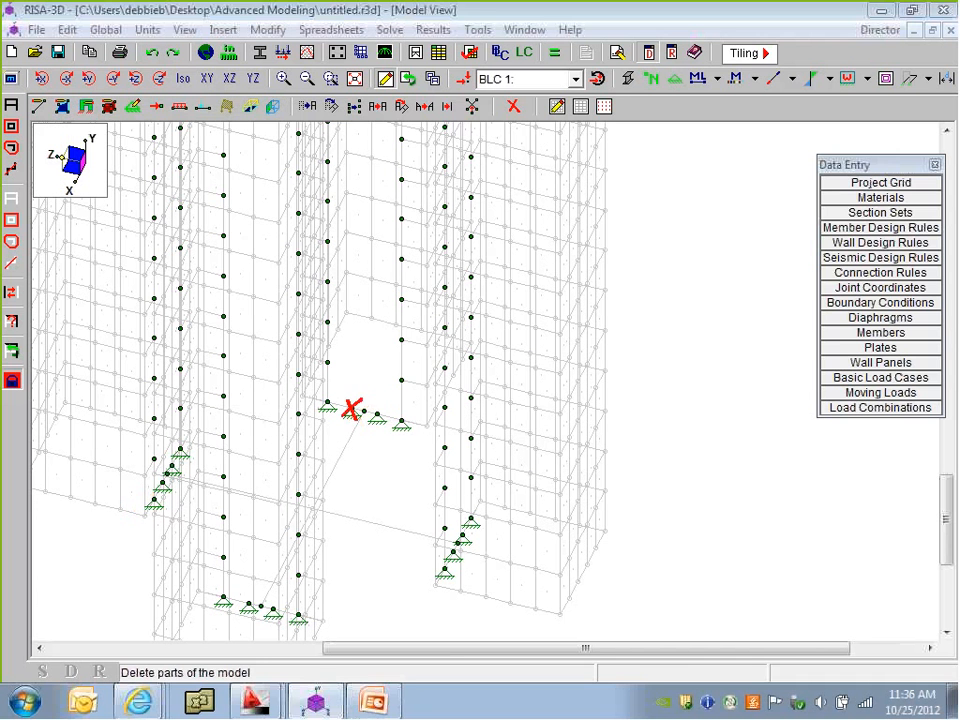
left_click(377, 416)
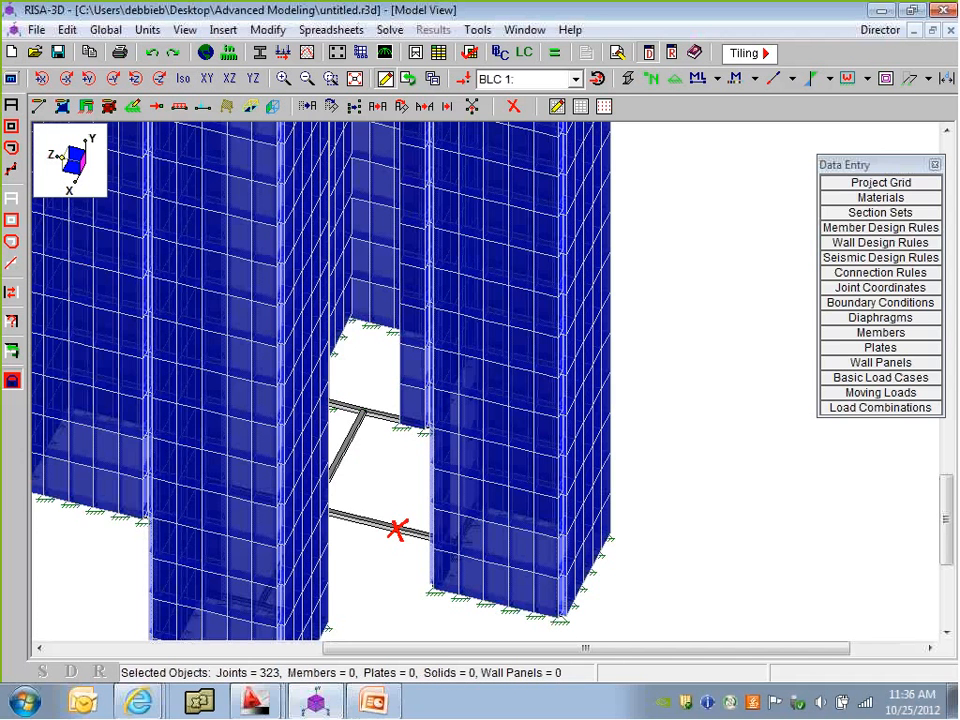
left_click(397, 529)
left_click(362, 416)
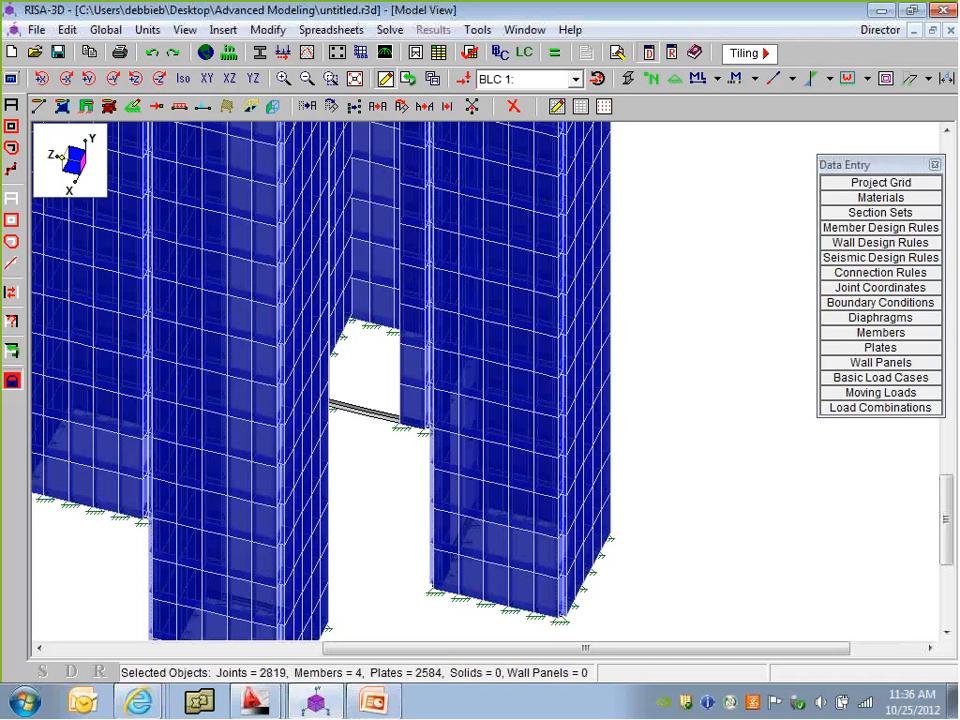
Delete the crossing members and loose support joints left at the base of the shafts' inner-face openings
left_click(377, 412)
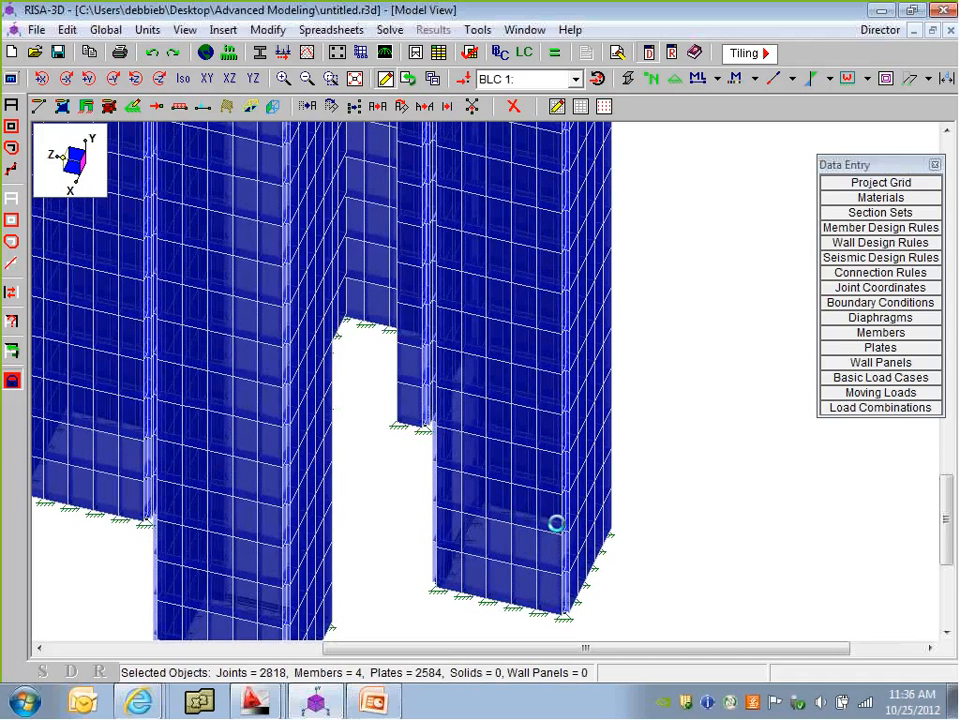
middle_click_drag(556, 523, 378, 422, "ctrl")
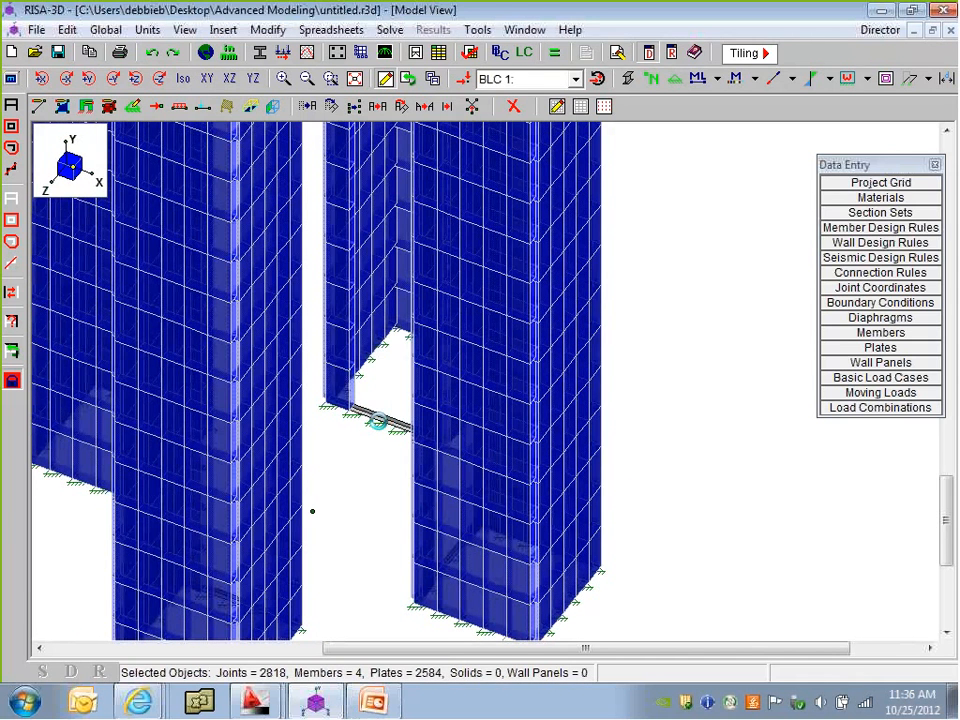
left_click(376, 420)
left_click(376, 420)
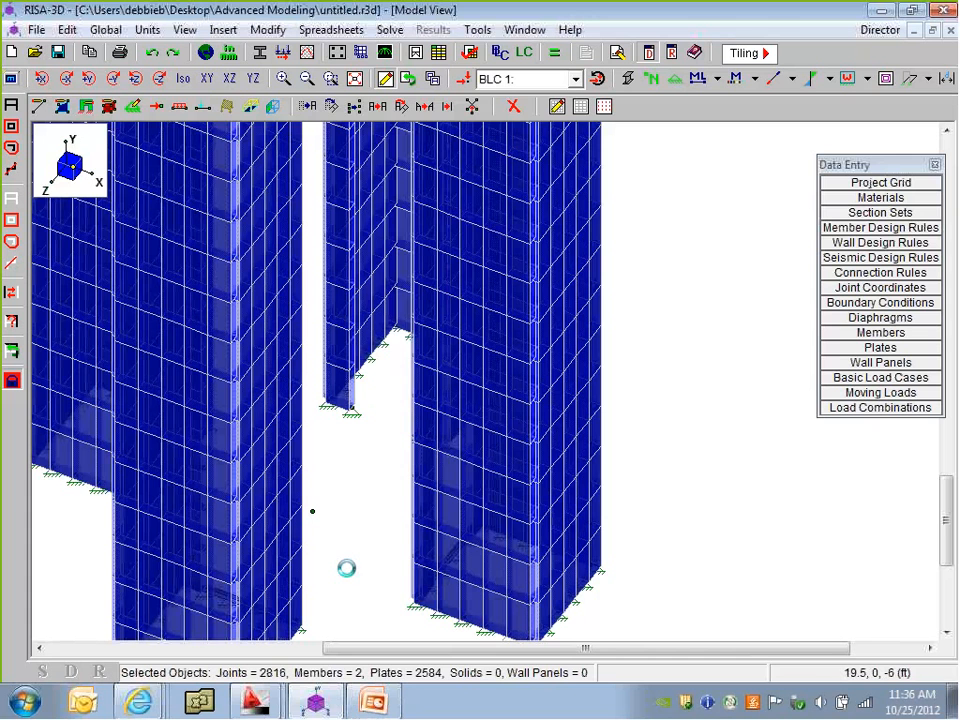
middle_click_drag(346, 568, 393, 414, "ctrl")
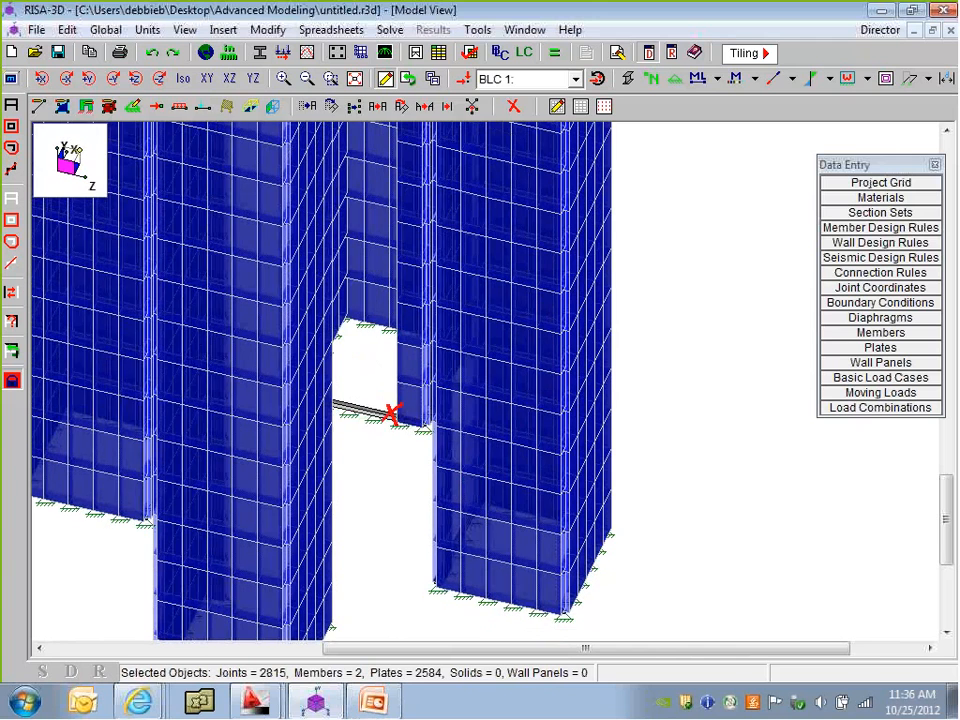
left_click(363, 413)
left_click(349, 407)
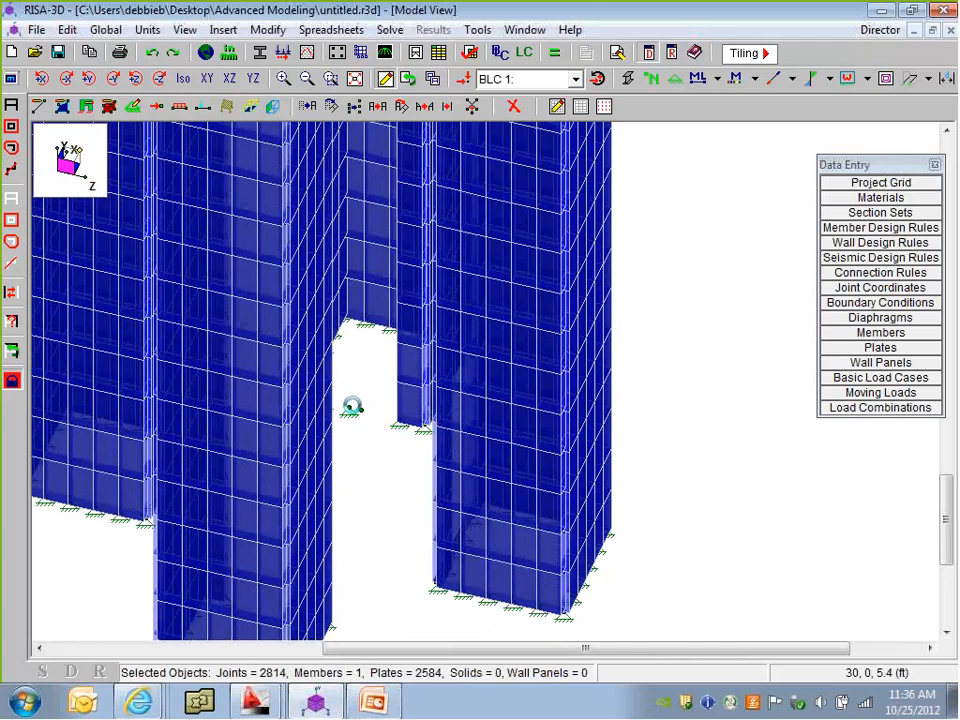
left_click(350, 408)
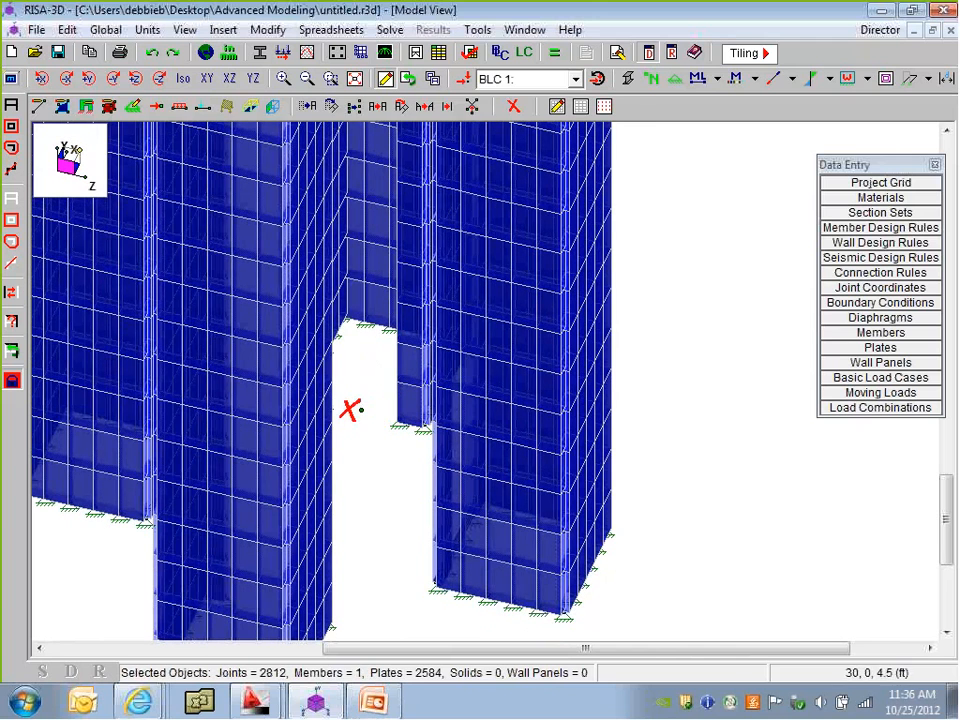
Switch the model to wireframe display and delete the last stray joints and member across the base opening
left_click(629, 80)
middle_click_drag(524, 545, 403, 450, "ctrl")
left_click(403, 450)
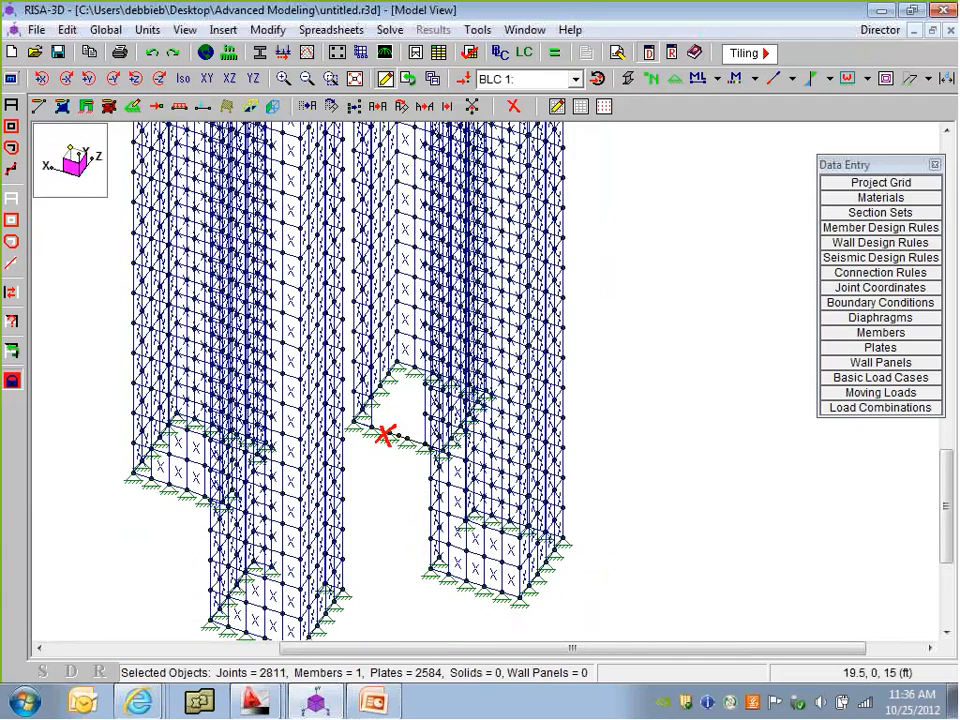
left_click(403, 450)
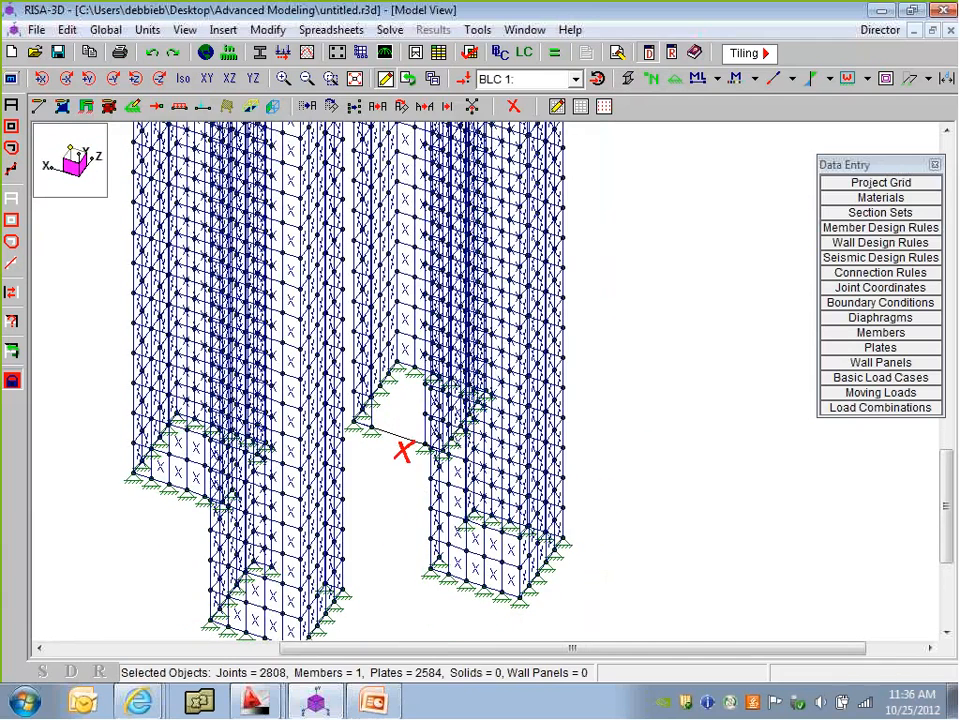
middle_click_drag(403, 450, 316, 365, "ctrl")
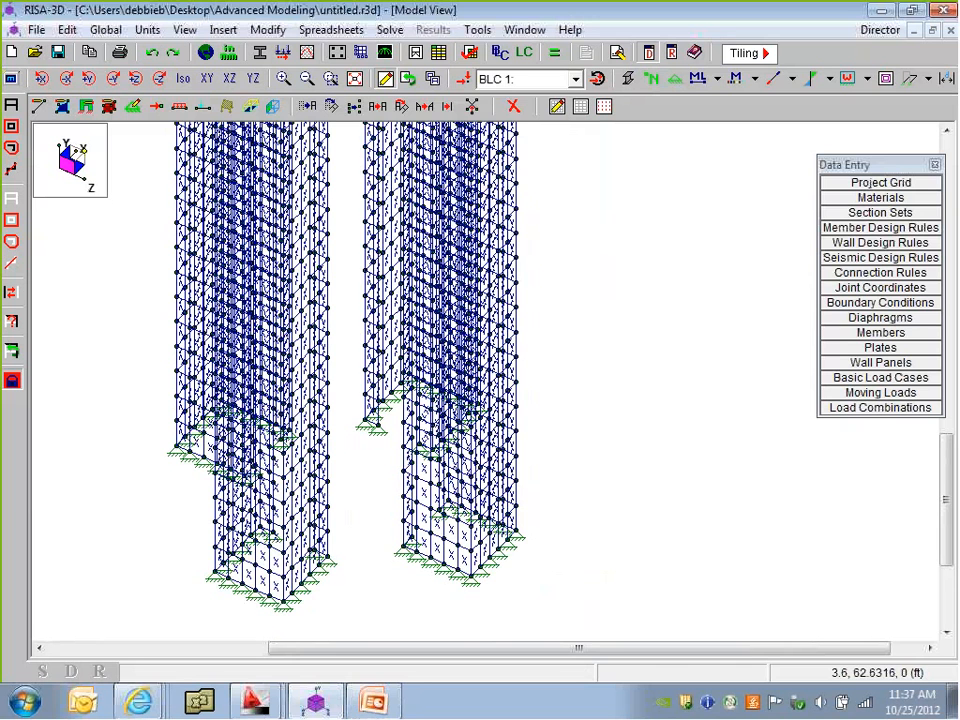
In the XY elevation, clear the selection and select the row of joints at Y = 14.7368 ft across all shafts
left_click(208, 79)
scroll(515, 424, "down", 5)
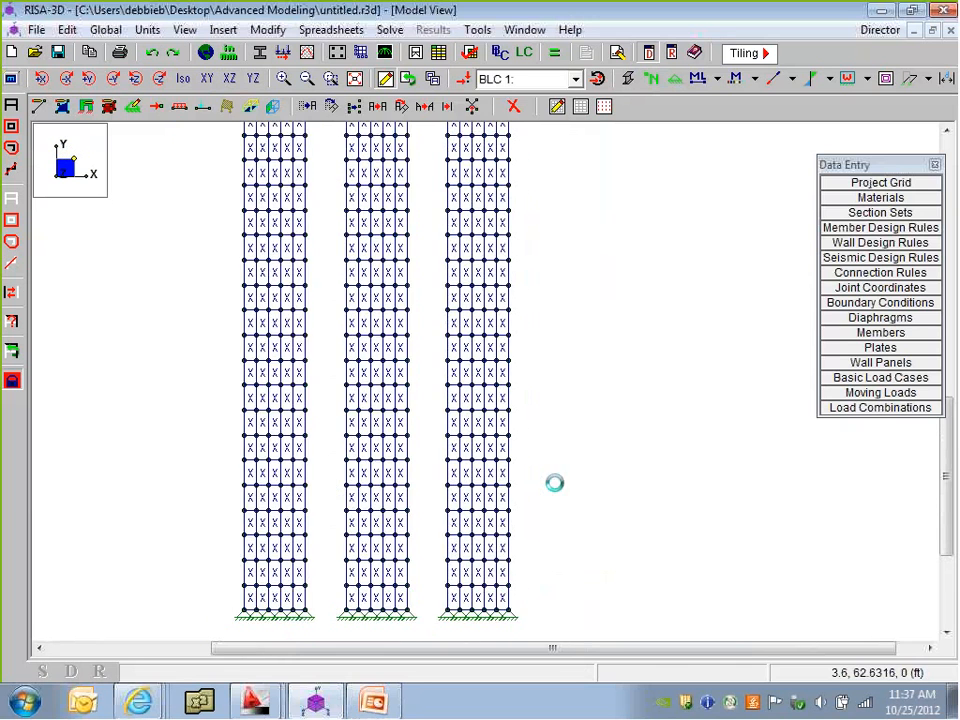
middle_click_drag(548, 458, 489, 543)
scroll(489, 543, "down", 2)
middle_click_drag(435, 294, 443, 261)
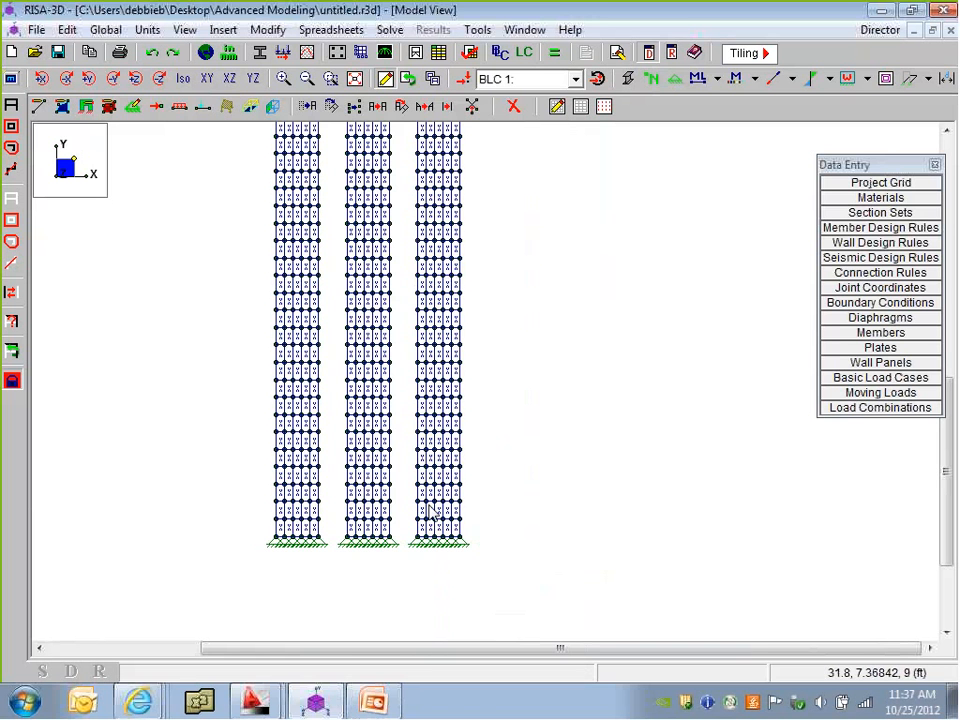
left_click(11, 199)
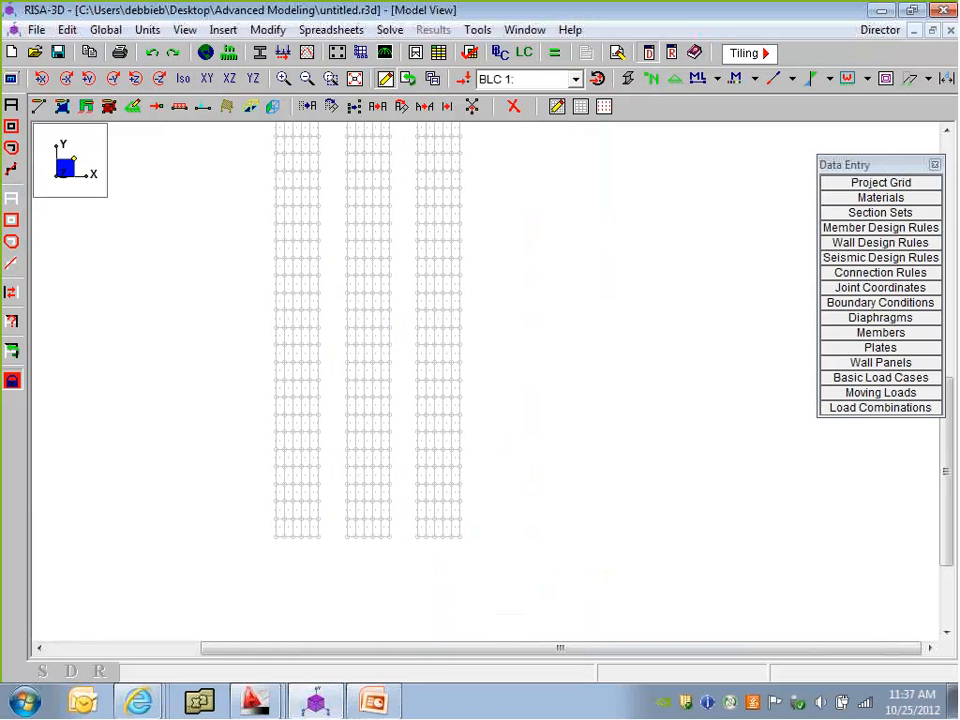
left_click(11, 127)
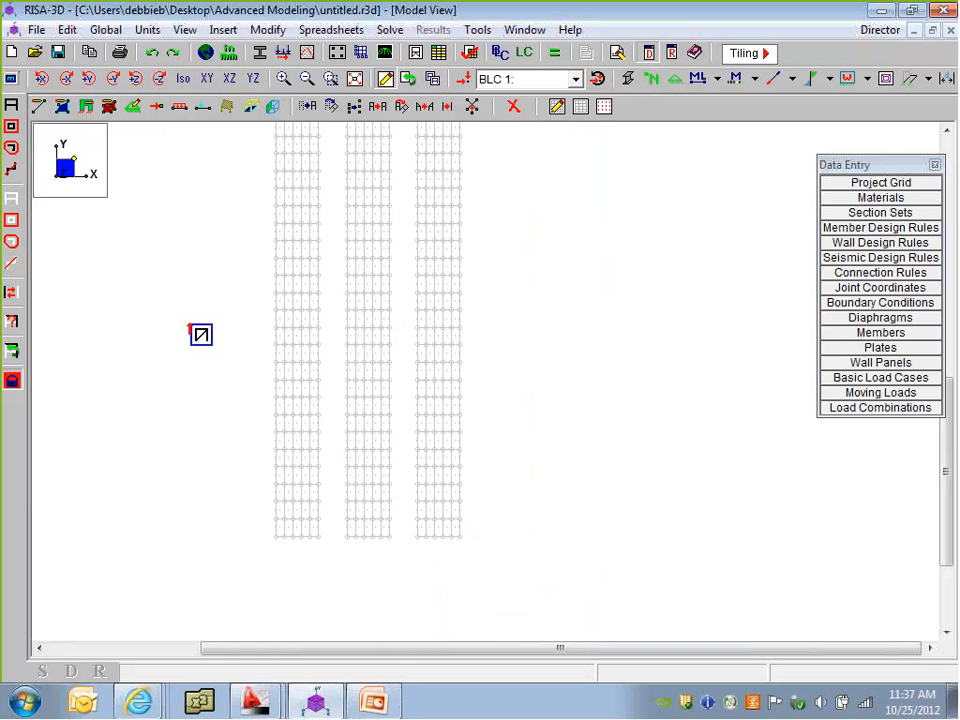
double_click(276, 451)
left_click(276, 467)
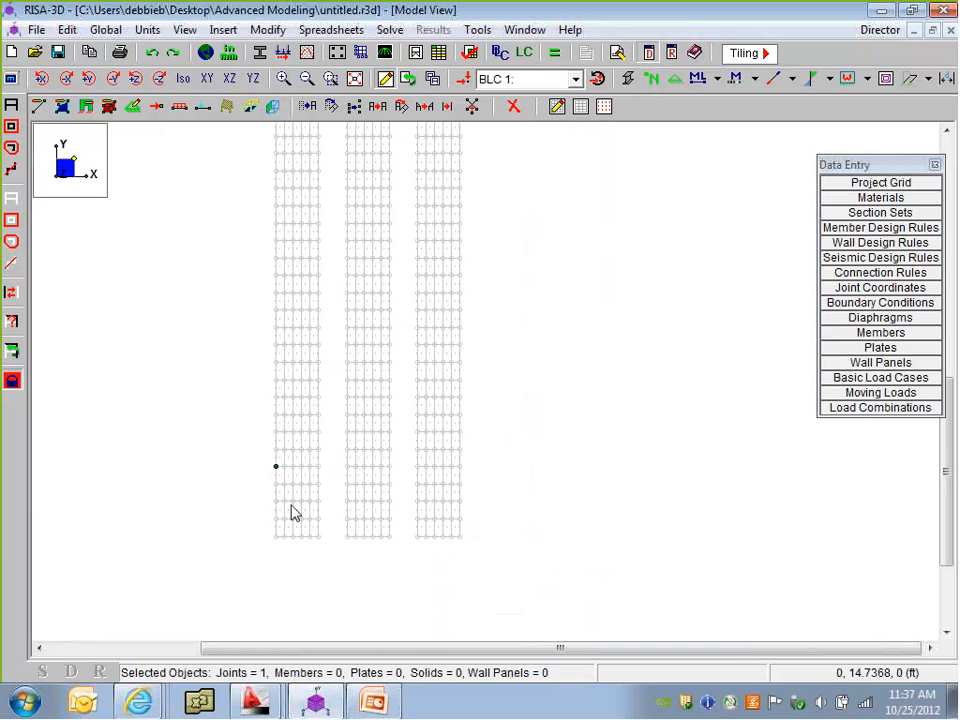
key("Escape")
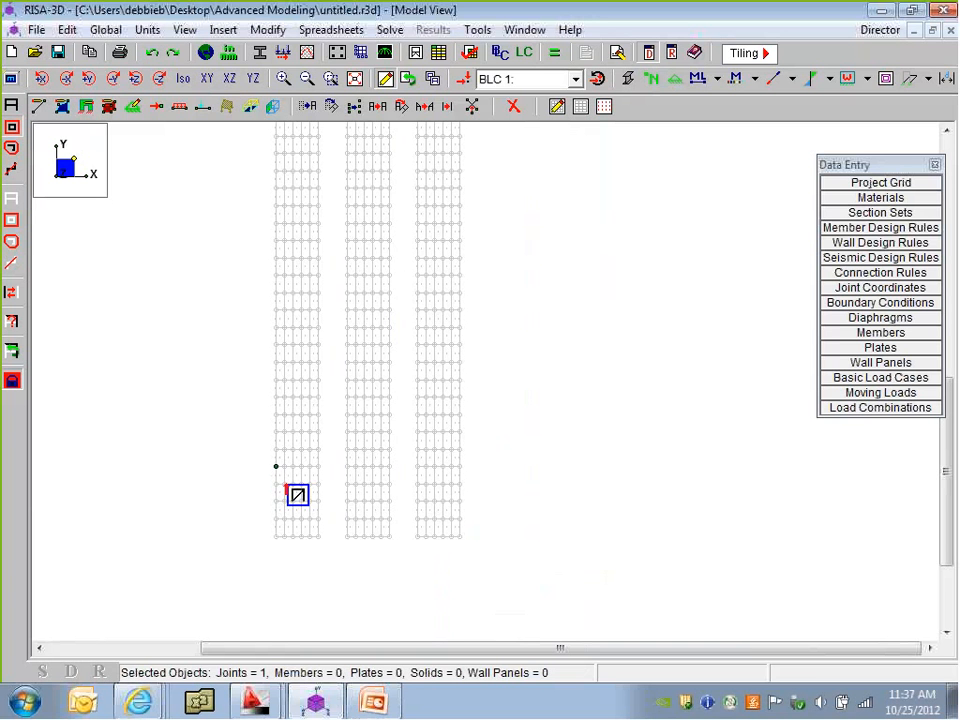
left_click_drag(261, 461, 460, 469)
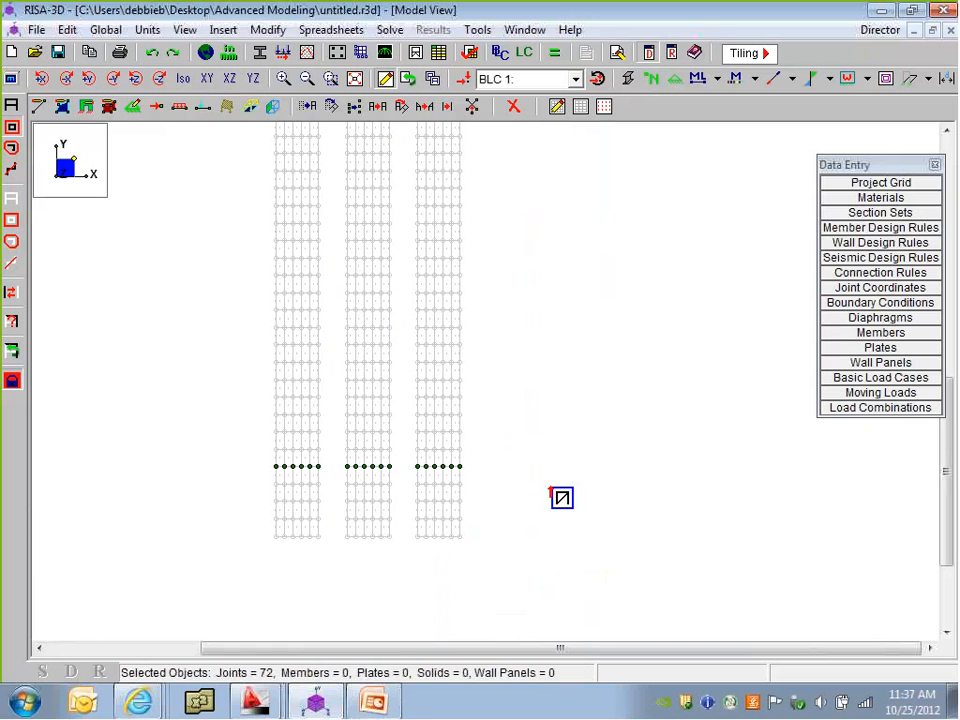
Lock the unselected part of the model to isolate the joint row and show it in the XZ plan
left_click(13, 381)
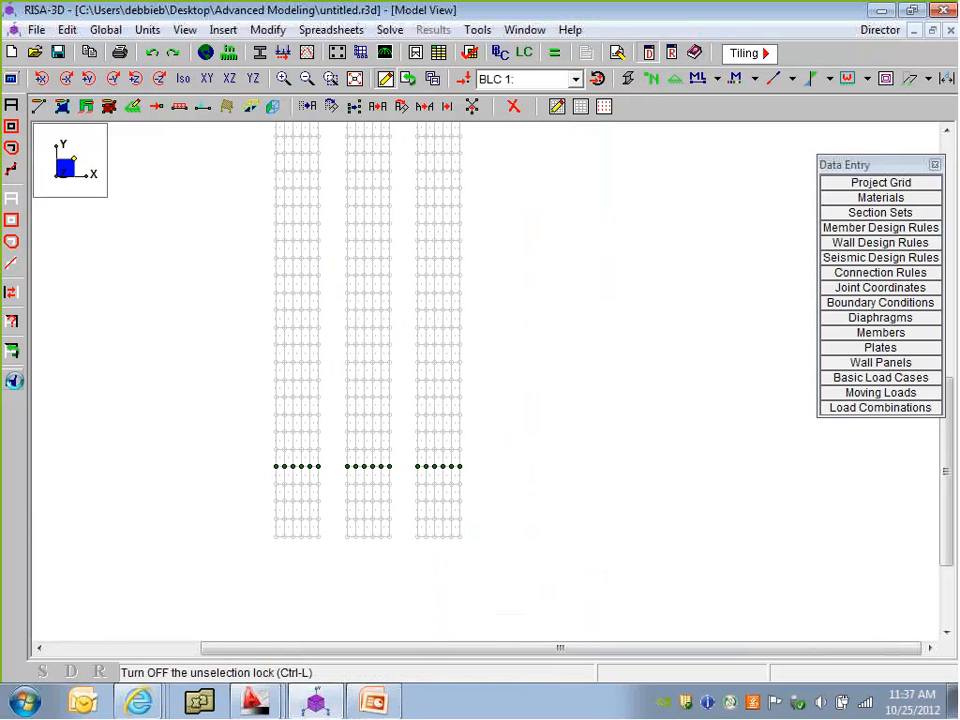
left_click(13, 381)
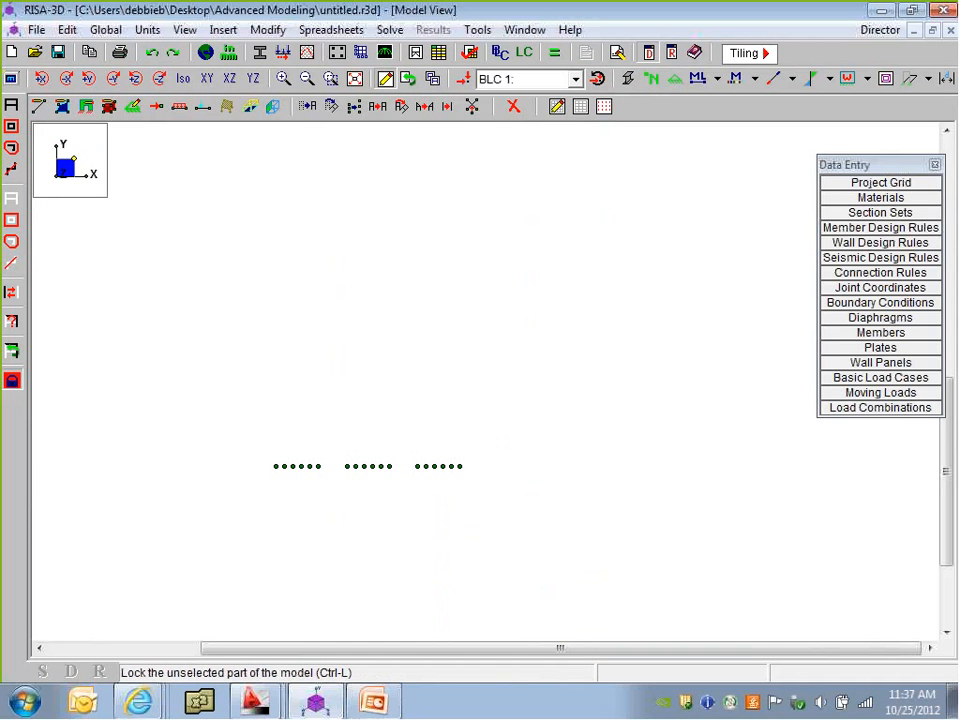
left_click(229, 79)
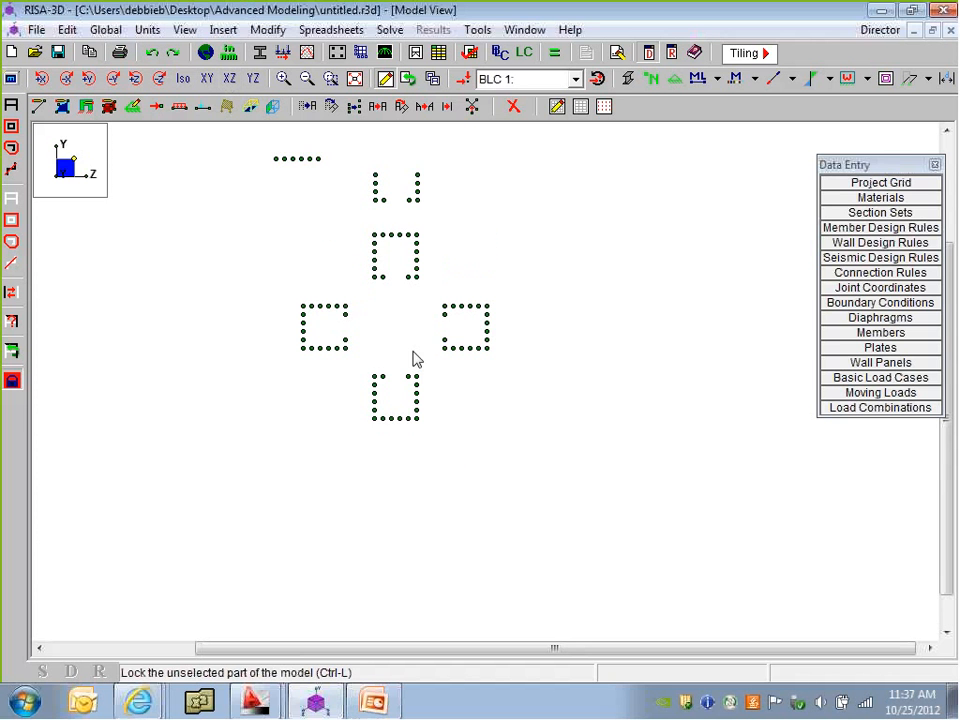
Draw two parallel hot-rolled members with the Tower Braces section set between the opening-edge joints of the -Z and +Z shafts
left_click(37, 106)
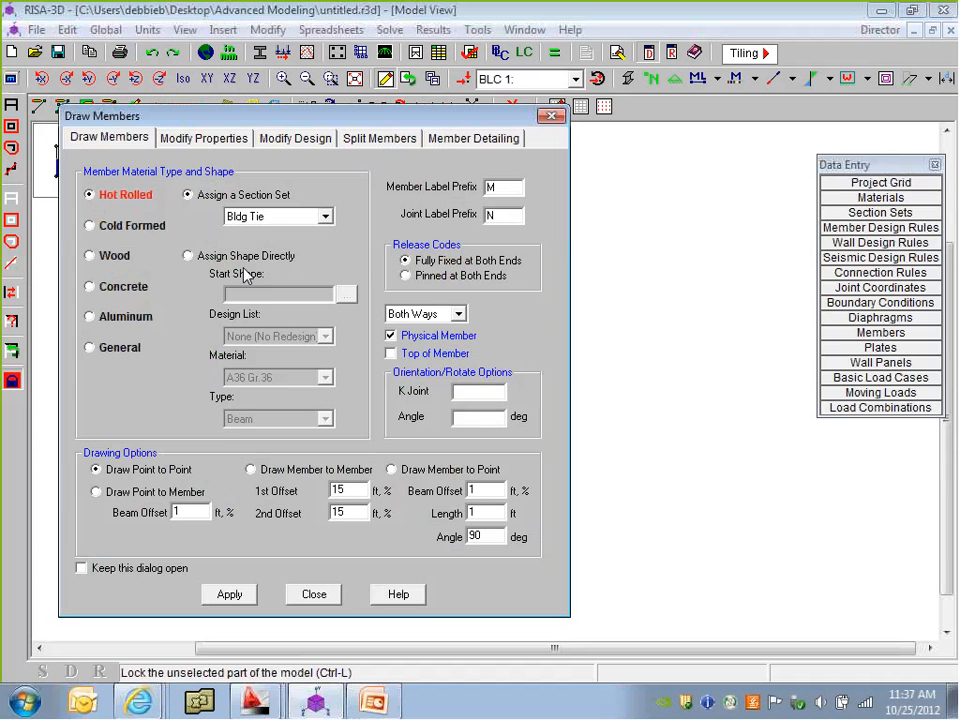
left_click(300, 216)
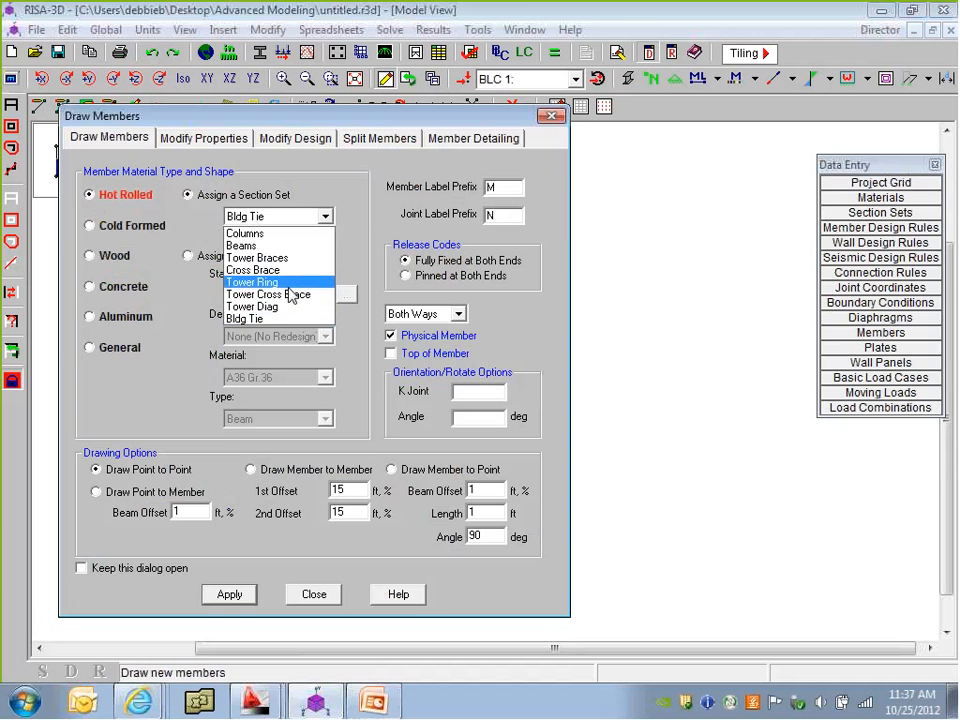
left_click(284, 258)
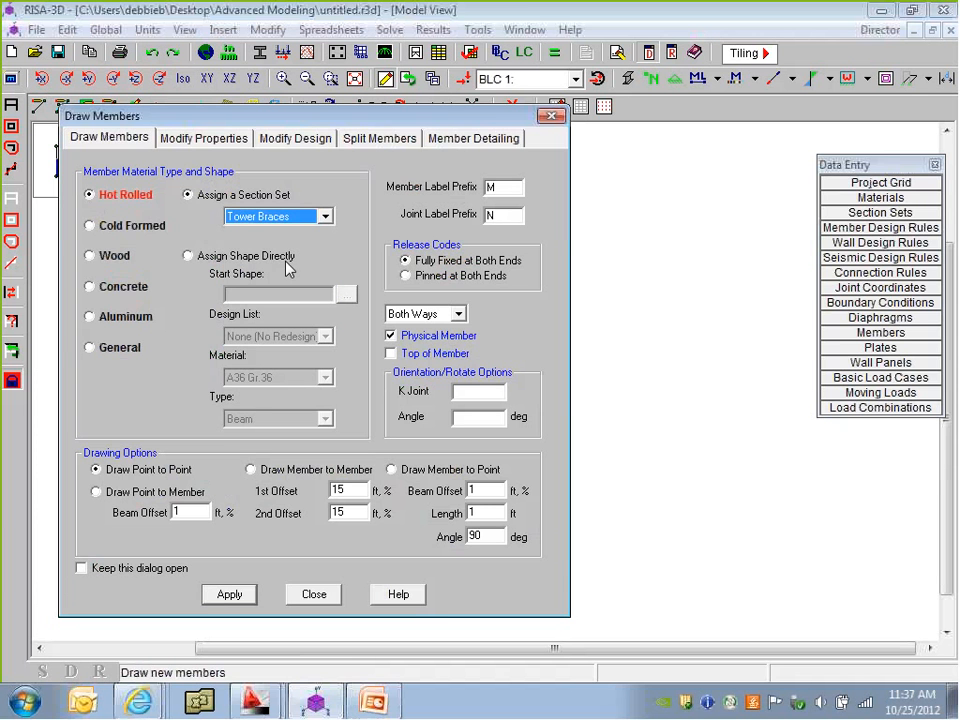
left_click(229, 594)
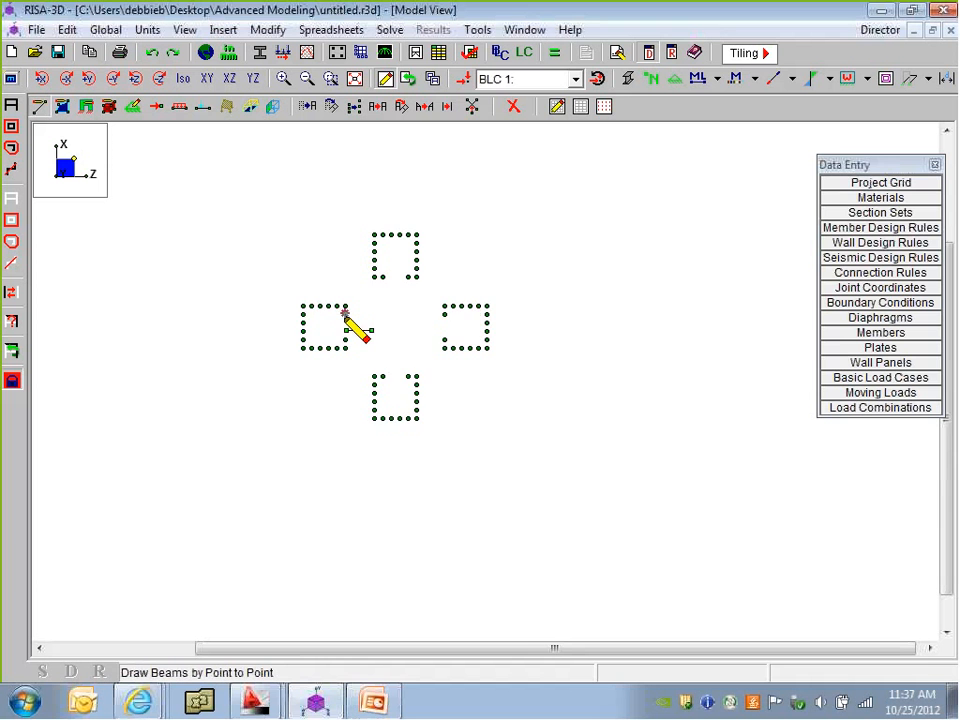
scroll(344, 313, "up", 1)
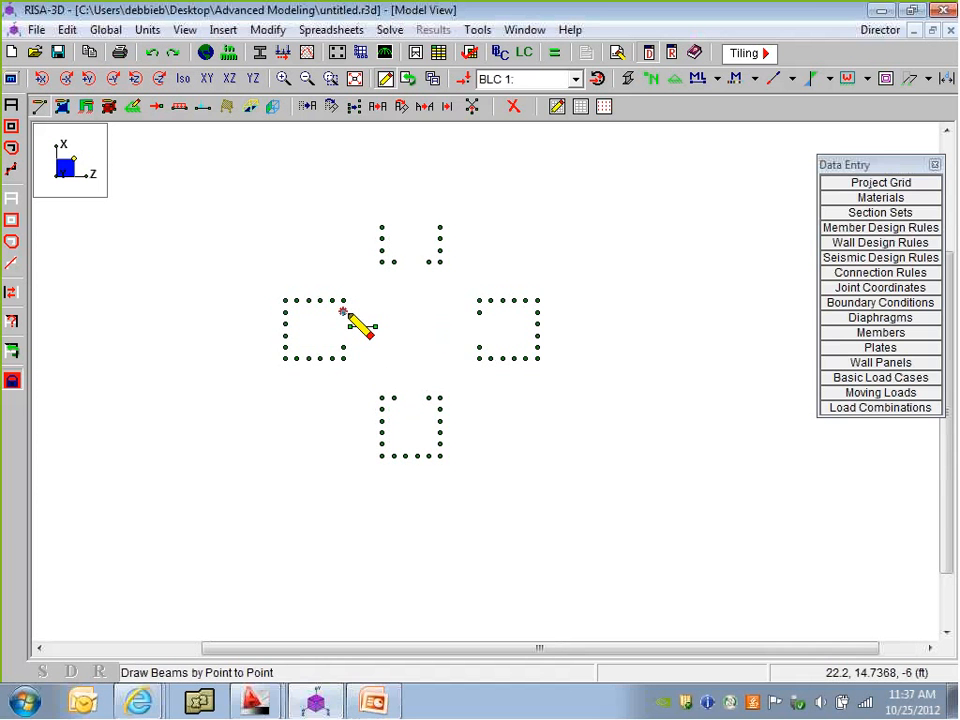
left_click(344, 313)
left_click(479, 313)
left_click(479, 346)
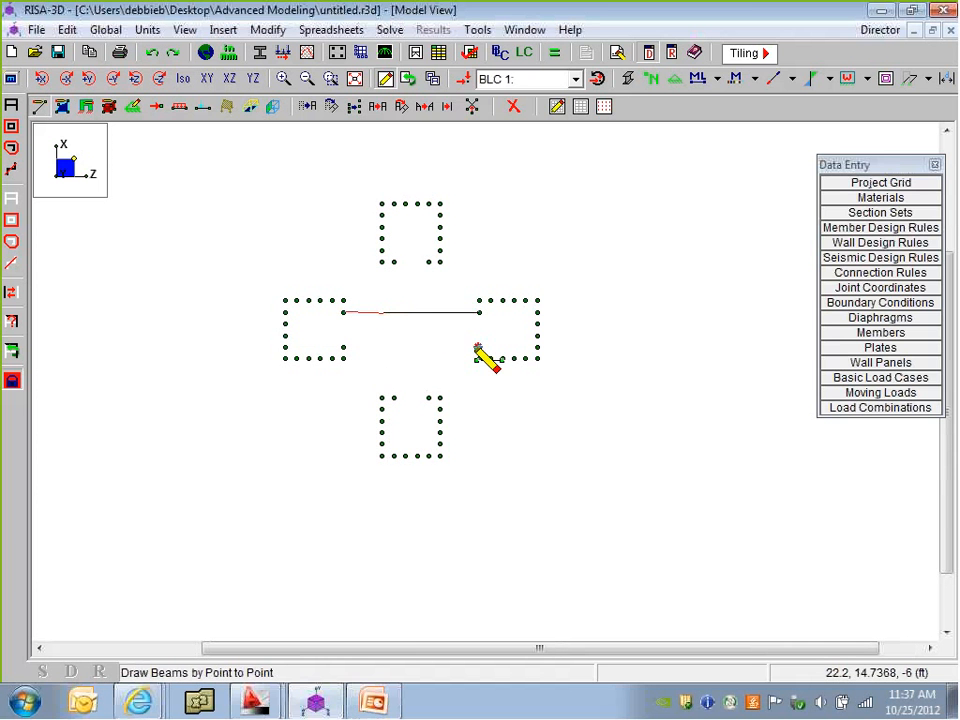
left_click(344, 347)
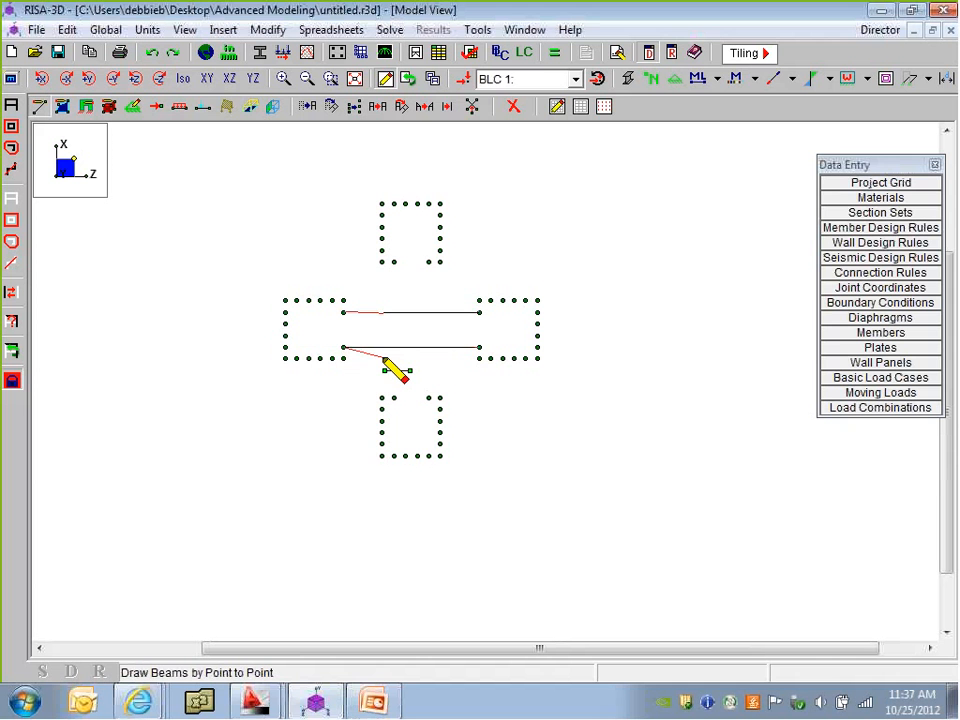
right_click(383, 362)
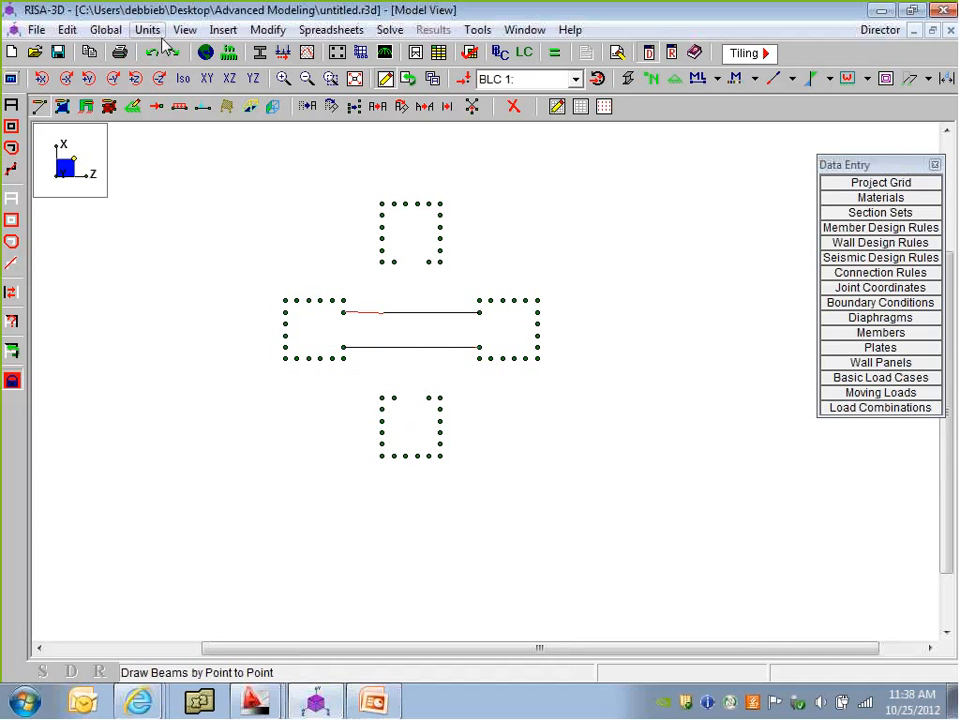
Draw two parallel Tower Braces members between the inner corner joints of the -X and +X shafts
left_click(381, 397)
left_click(381, 262)
right_click(392, 268)
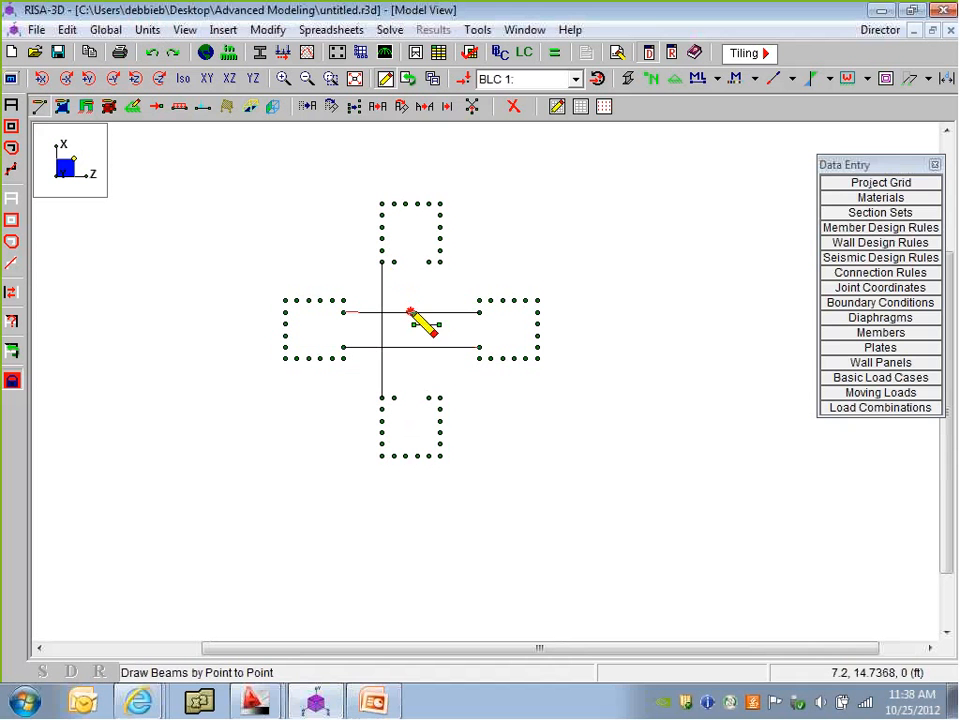
left_click(440, 397)
left_click(440, 262)
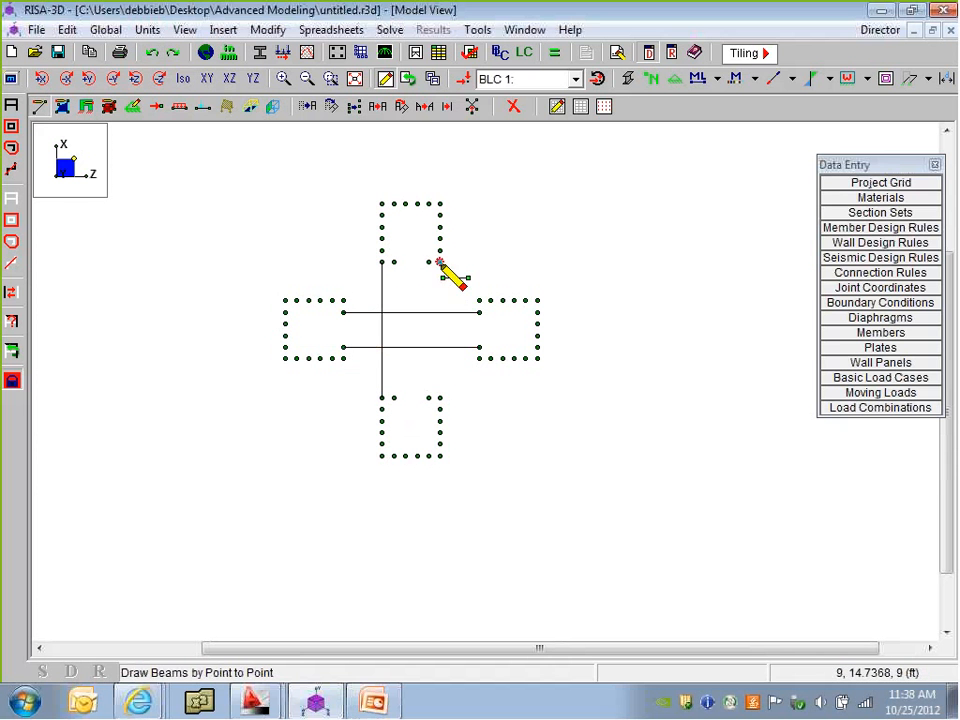
right_click(332, 328)
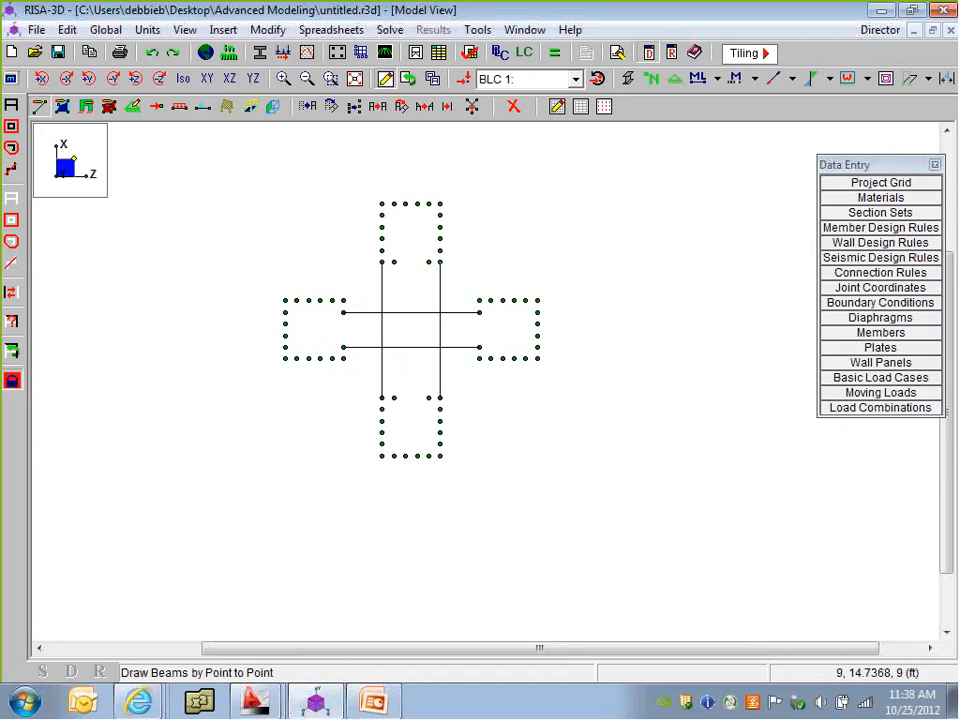
Draw four diagonal Tower Braces members joining the Z shafts' opening edges to the adjacent X shafts' inner corners, and end member drawing
left_click(343, 312)
left_click(381, 262)
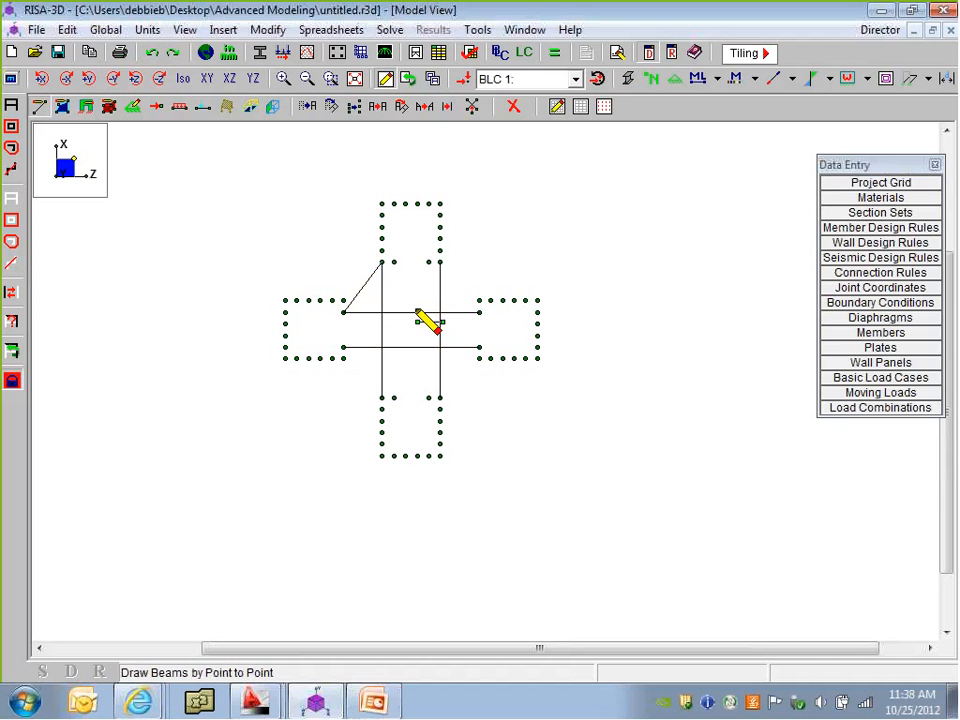
left_click(479, 312)
left_click(440, 263)
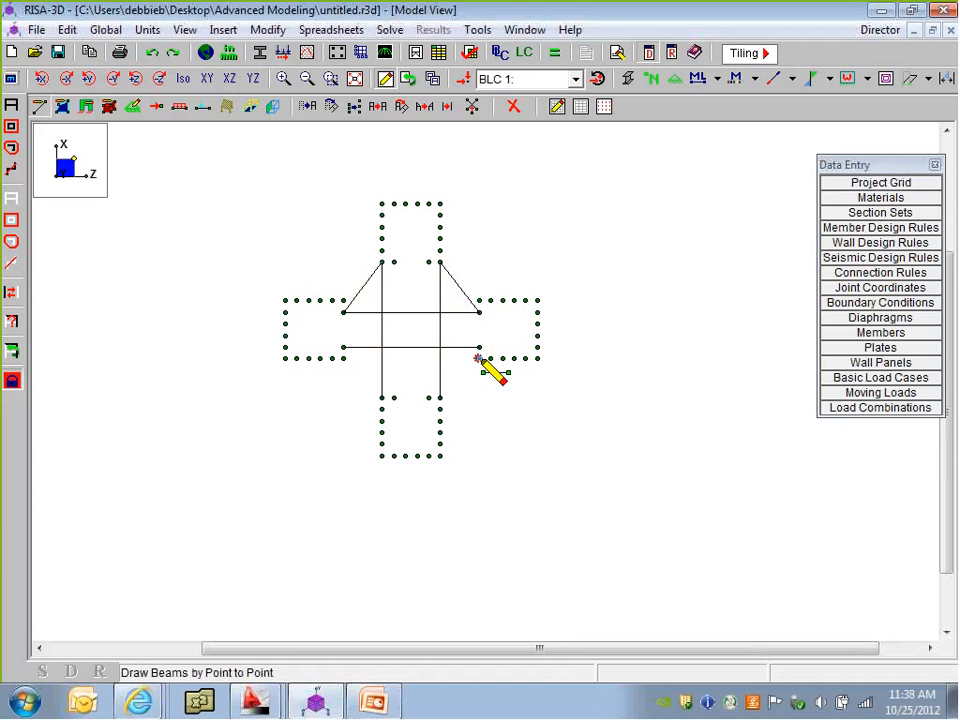
left_click(479, 347)
left_click(440, 397)
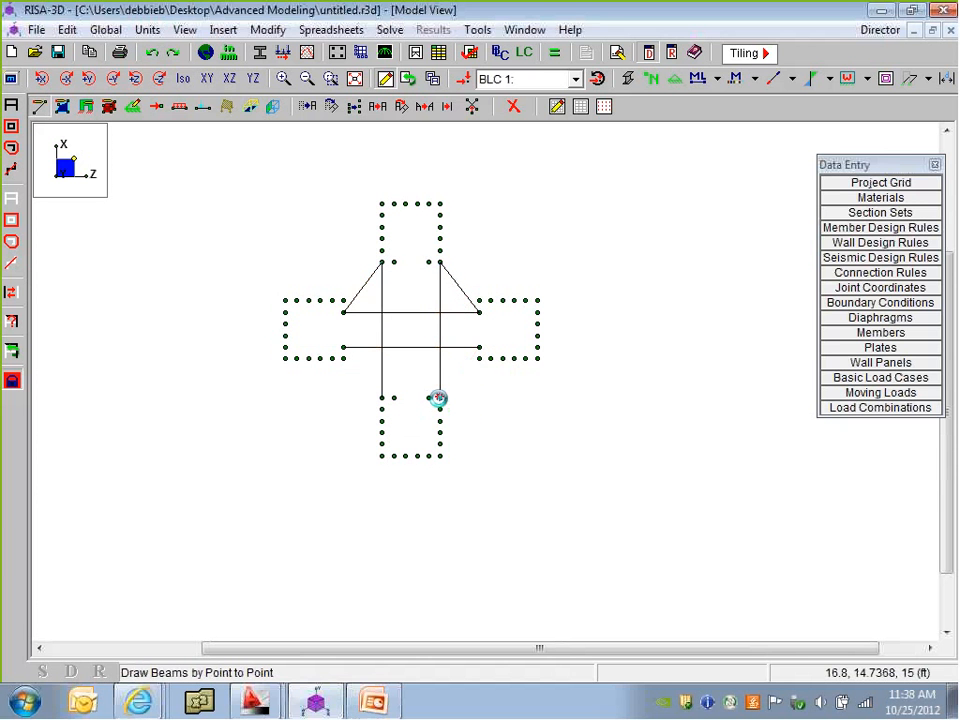
left_click(381, 397)
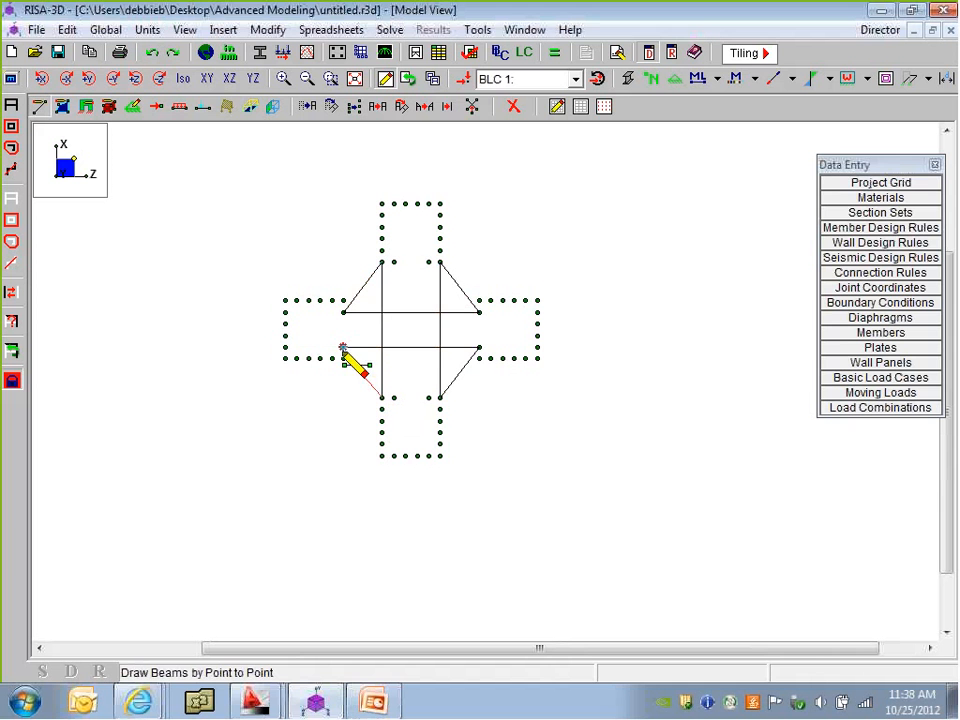
left_click(343, 347)
key("Escape")
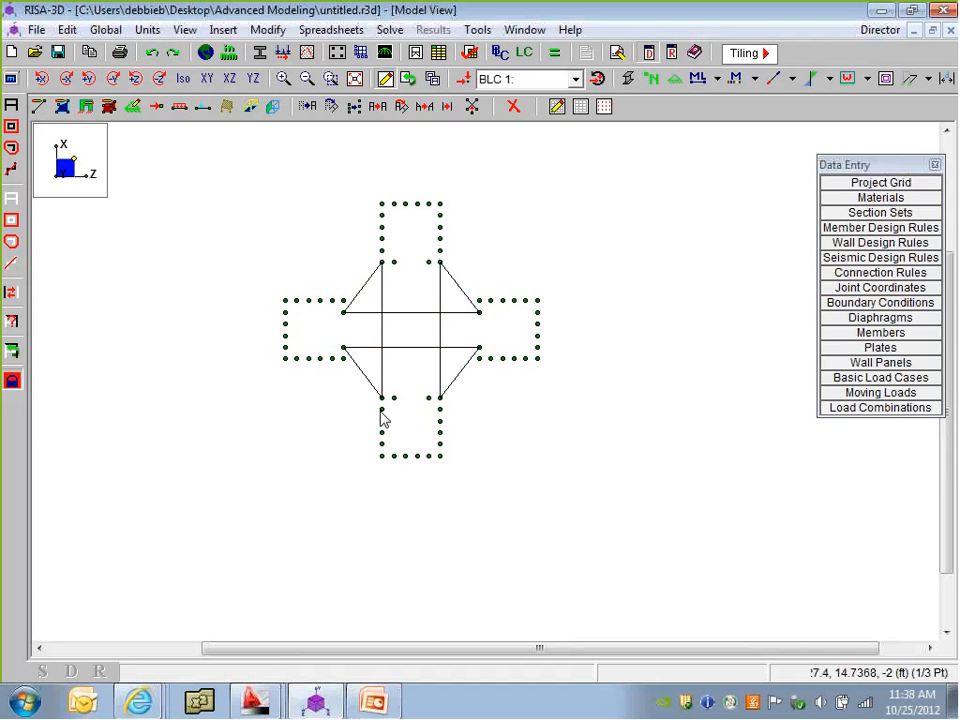
Inspect the brace at the higher X position that spans between the -Z and +Z shafts
left_click(405, 315)
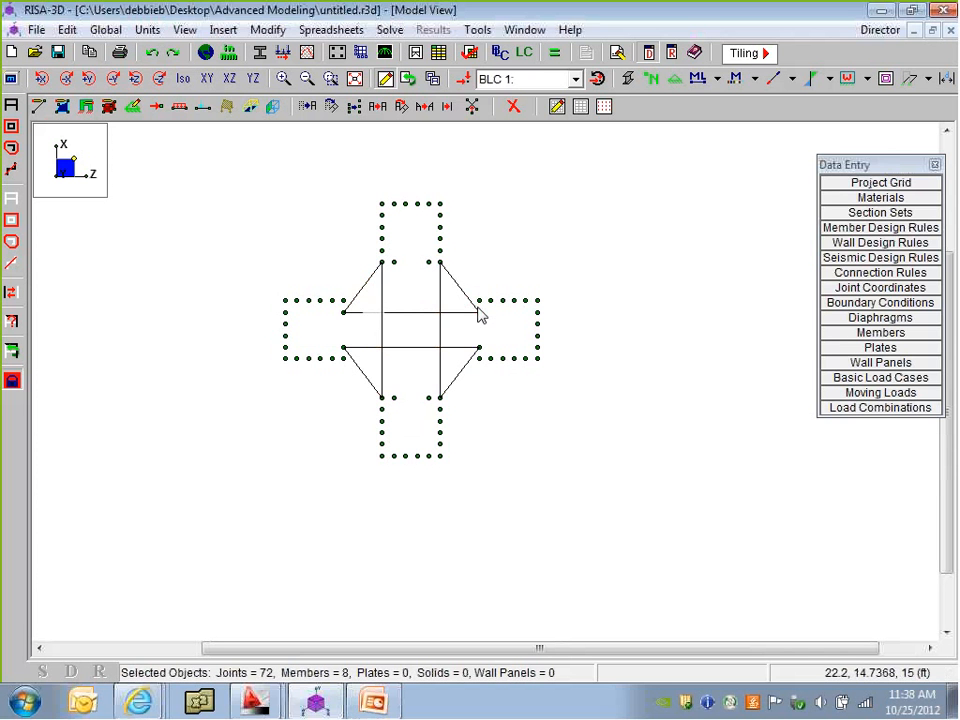
double_click(405, 323)
left_click(323, 510)
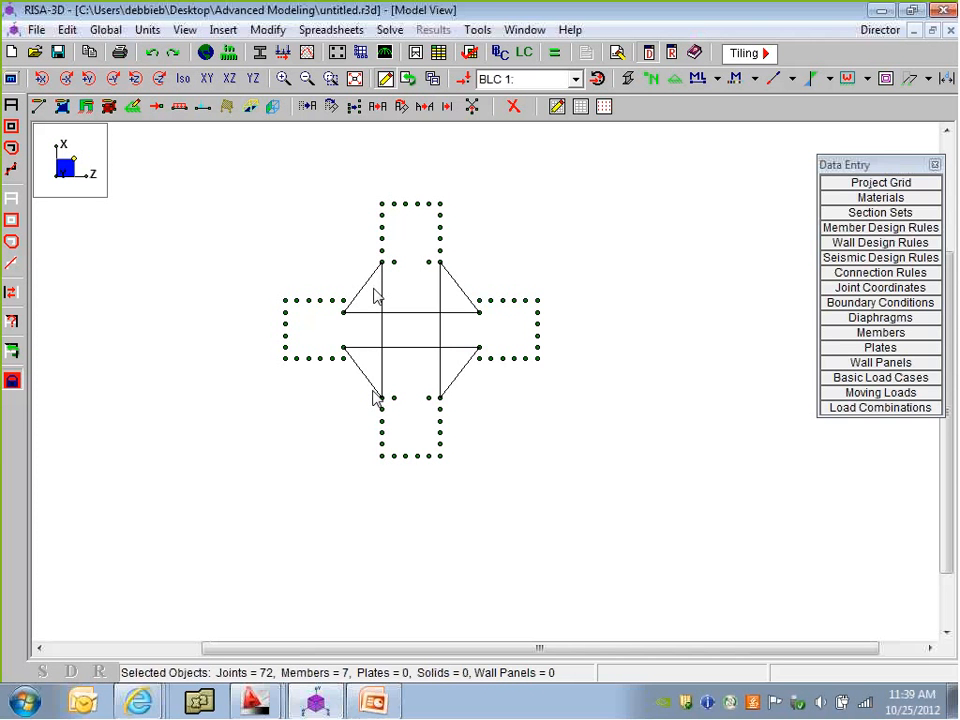
In isometric view, unselect the joint rows of all four shafts with boxes, keeping only the Tower Braces members selected
left_click(206, 80)
left_click(384, 80)
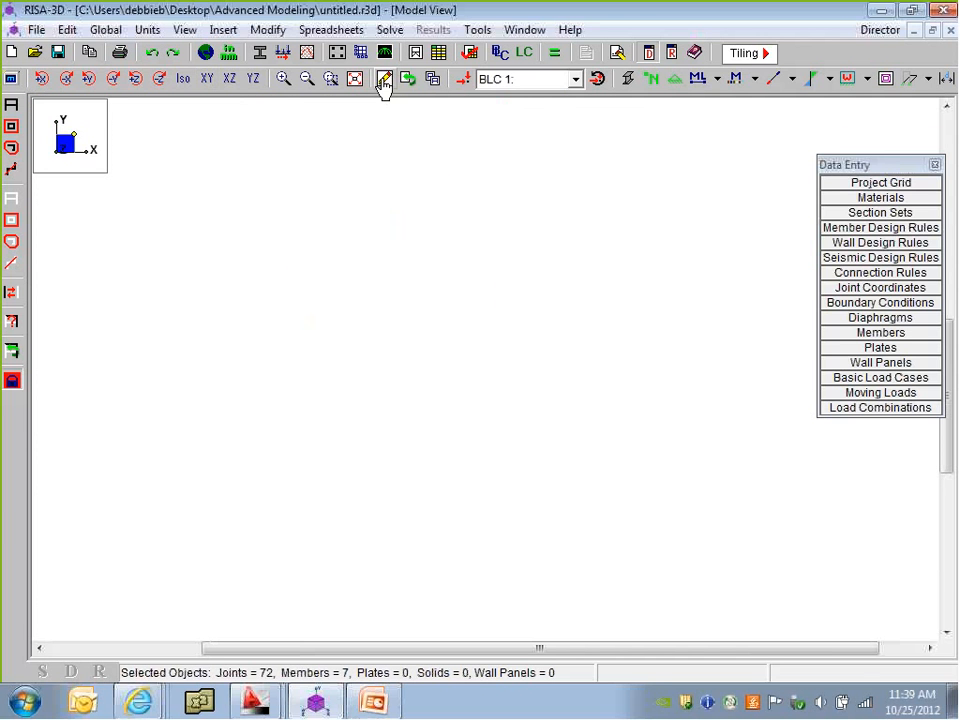
left_click(384, 80)
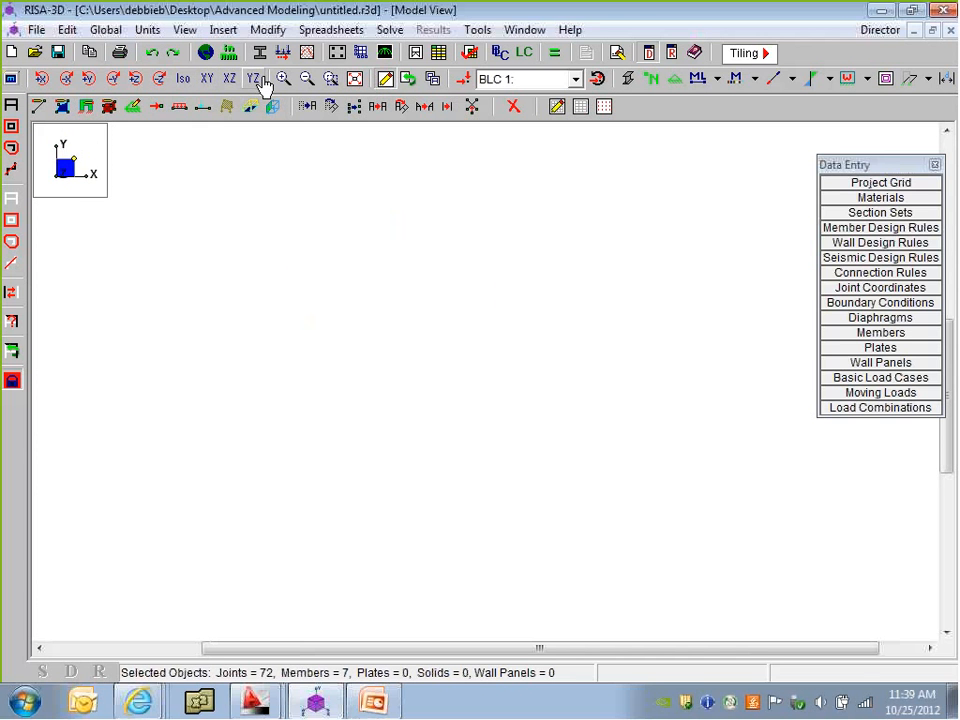
left_click(183, 79)
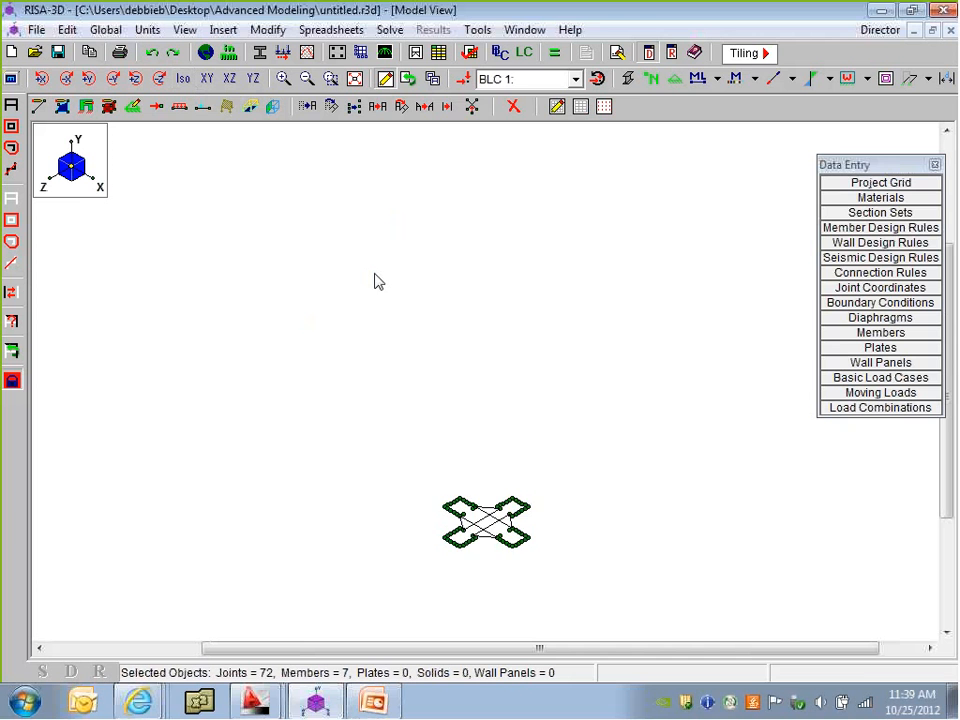
scroll(535, 495, "up", 2)
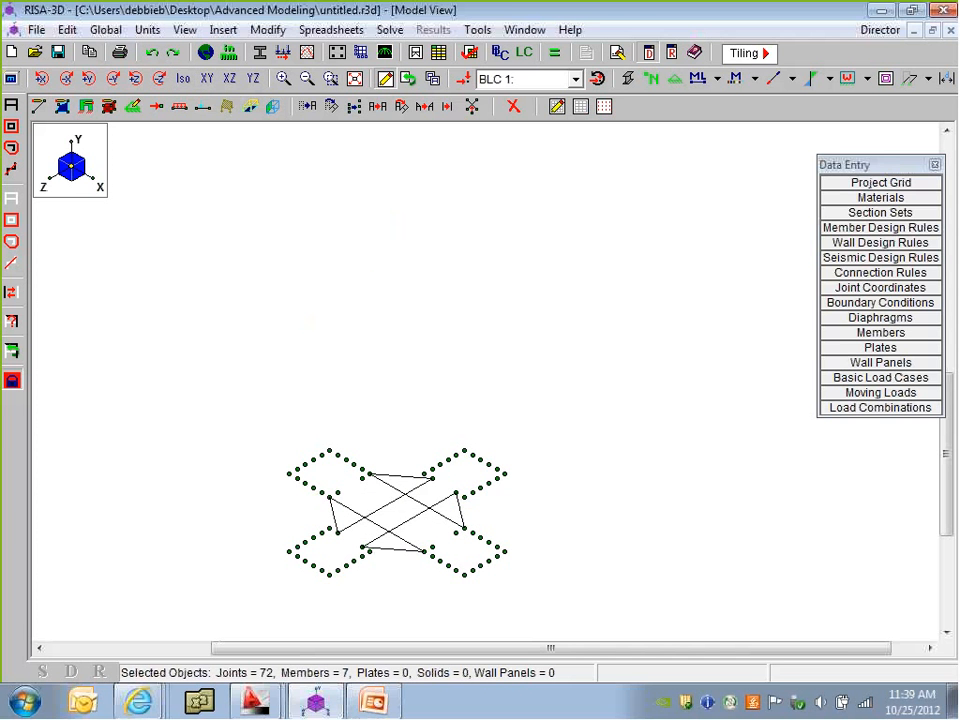
left_click(11, 220)
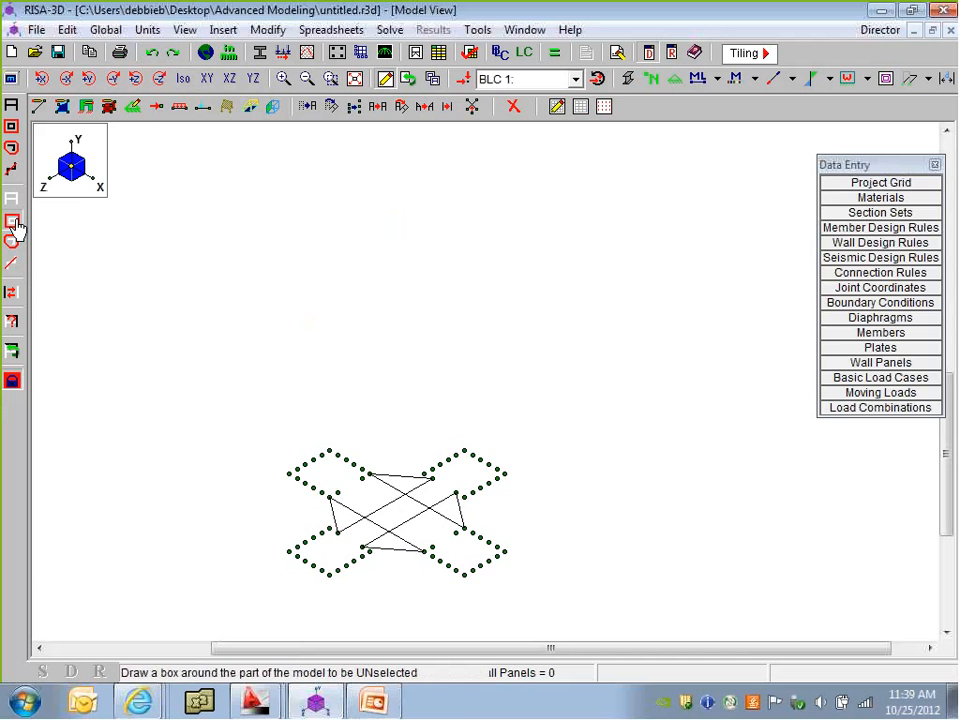
left_click_drag(410, 530, 517, 603)
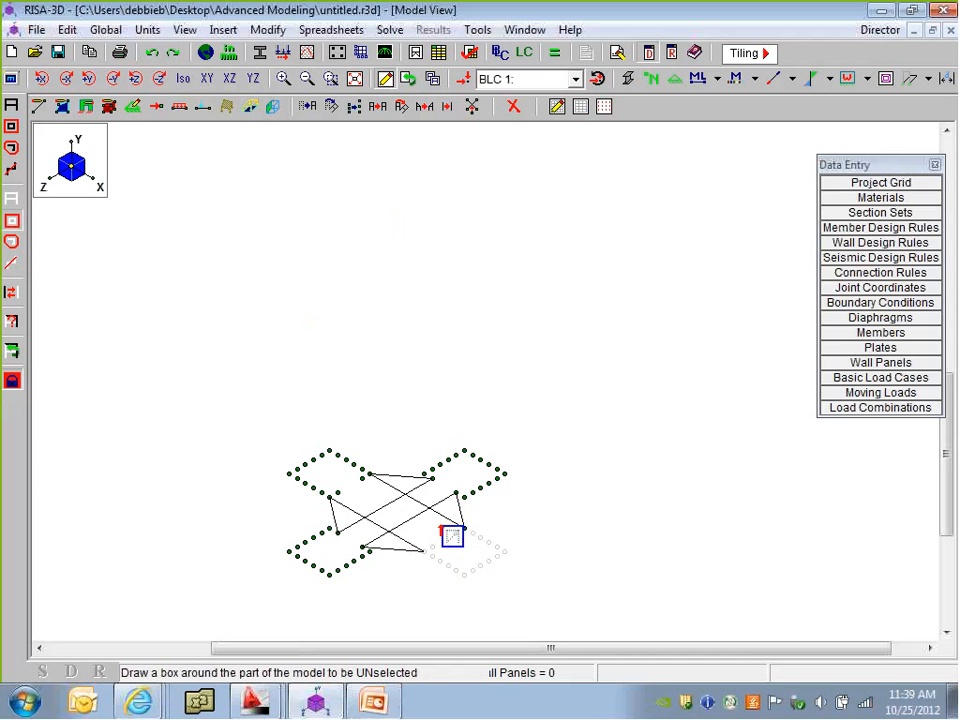
left_click_drag(451, 419, 511, 502)
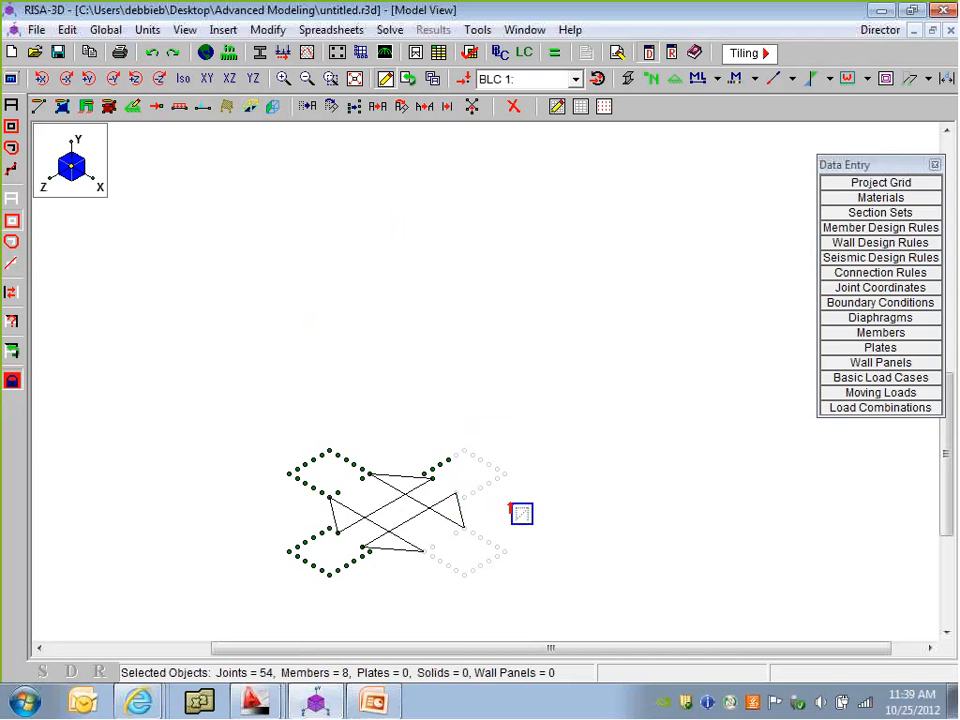
left_click_drag(401, 440, 453, 475)
left_click_drag(273, 424, 378, 505)
left_click_drag(268, 527, 380, 591)
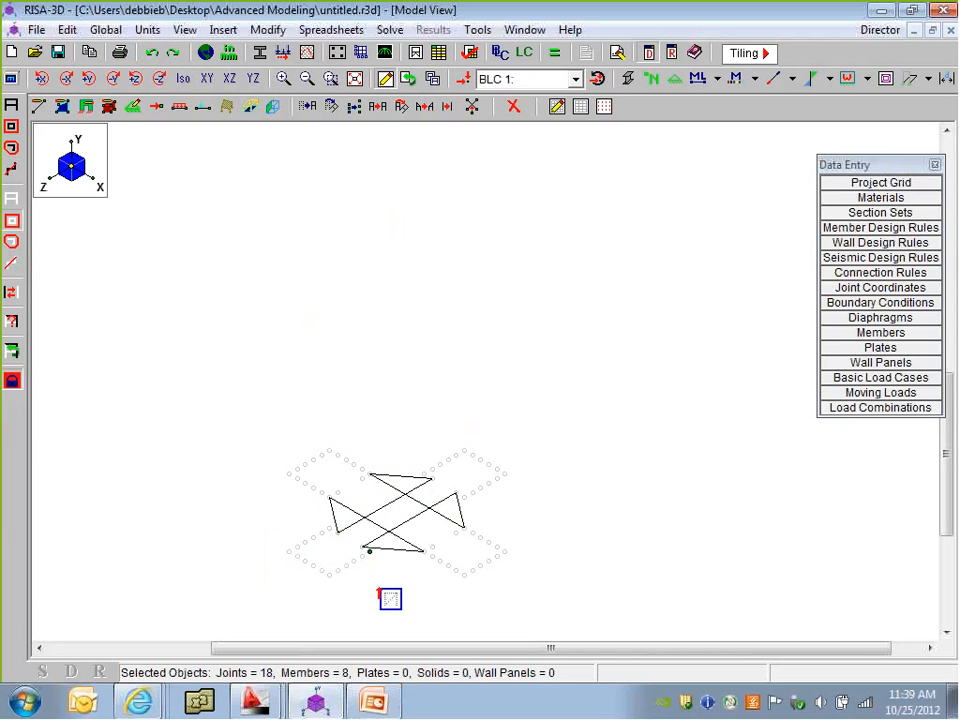
left_click_drag(354, 537, 383, 578)
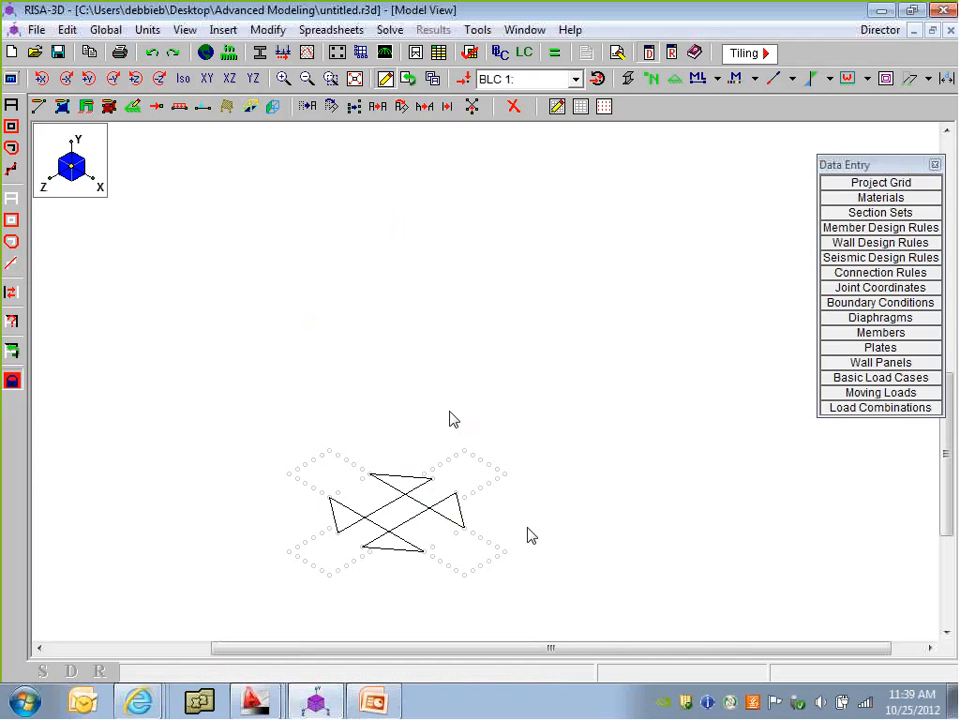
Turn off the unselection lock to bring the rest of the tower back around the selected braces
scroll(500, 513, "down", 2)
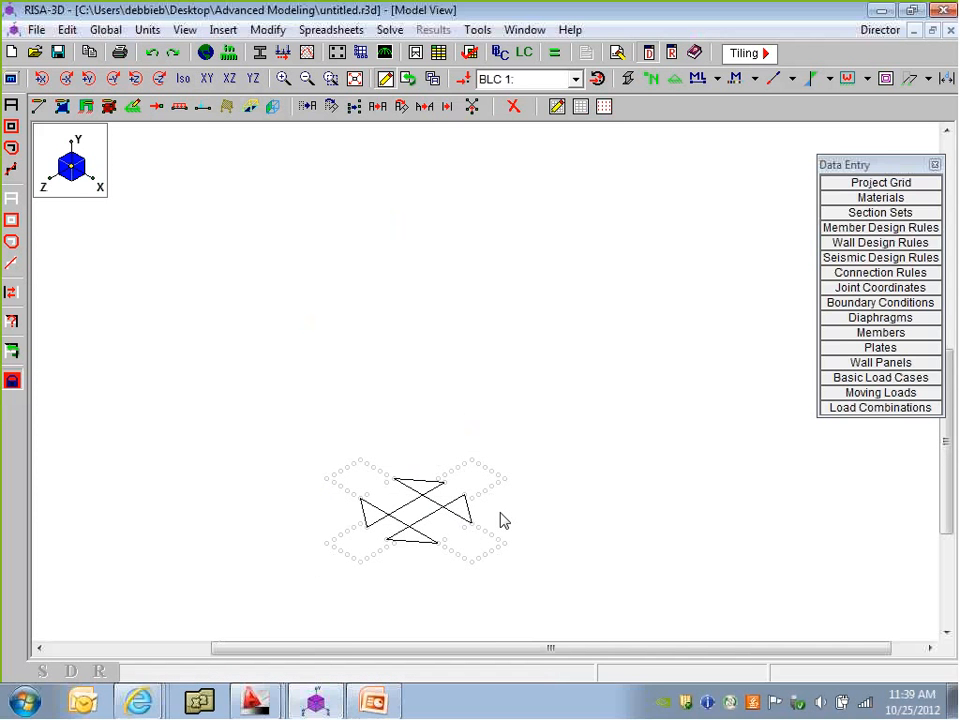
left_click(11, 380)
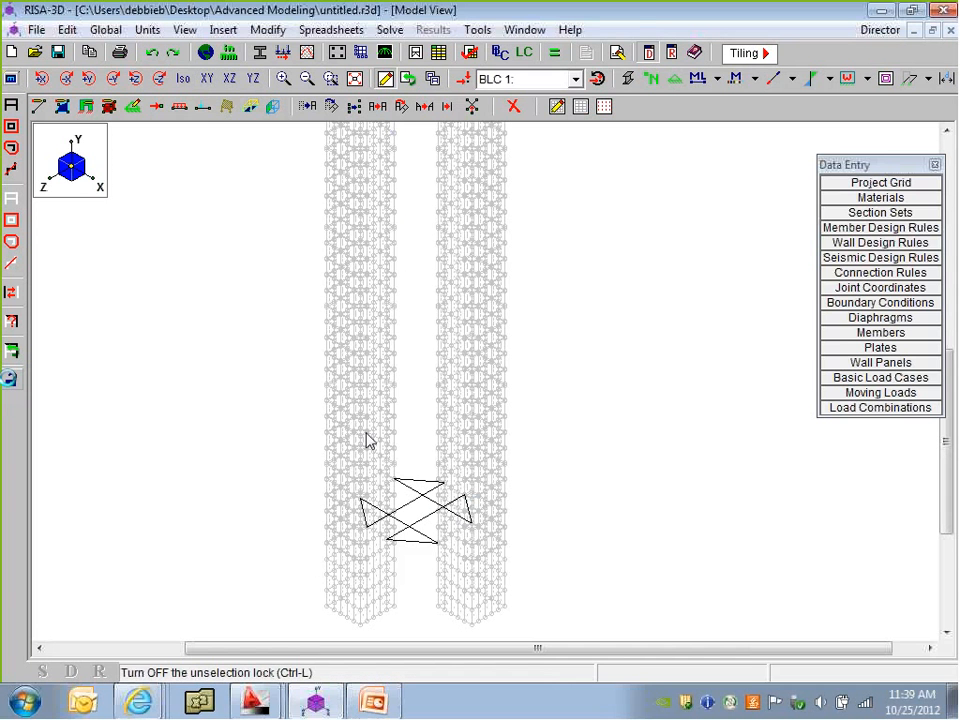
middle_click_drag(366, 439, 544, 537, "shift")
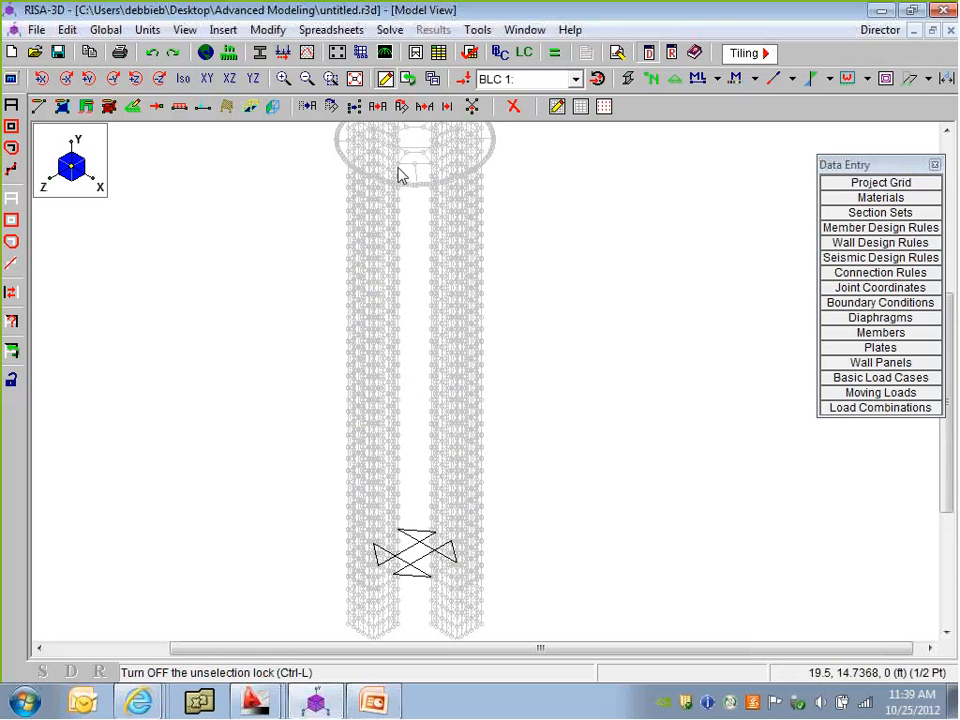
left_click(378, 106)
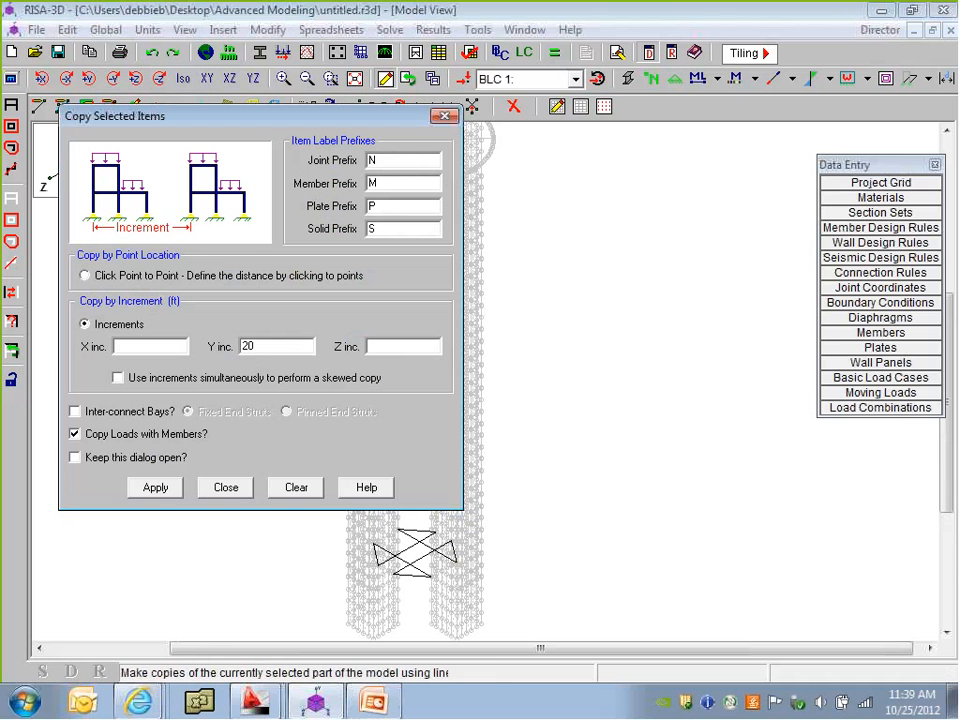
double_click(268, 347)
key("BackSpace")
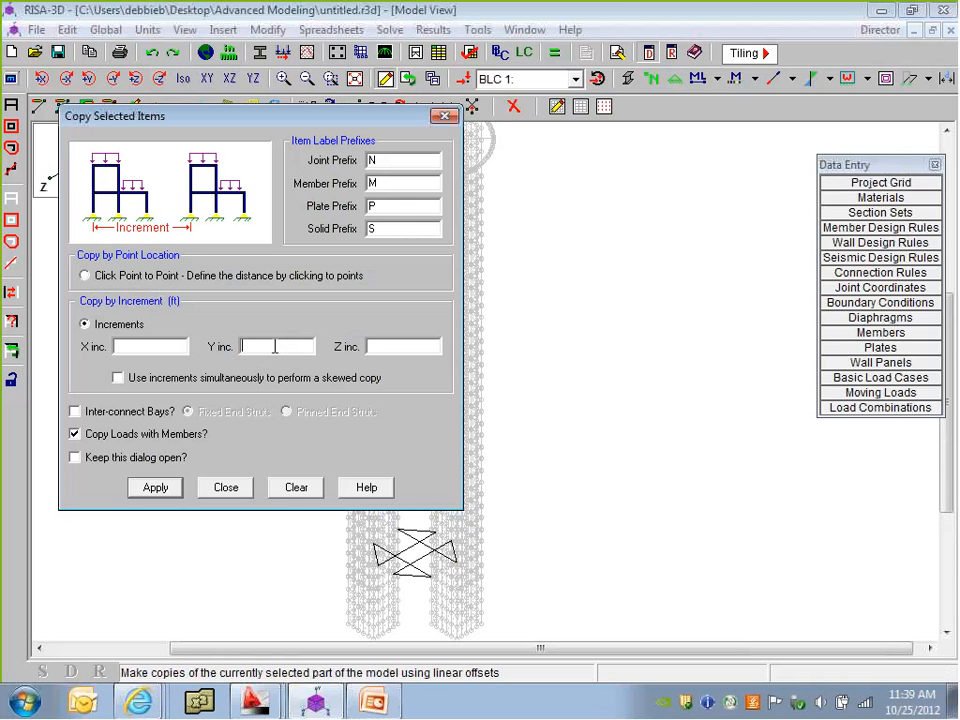
type("8@14.7368")
key("Return")
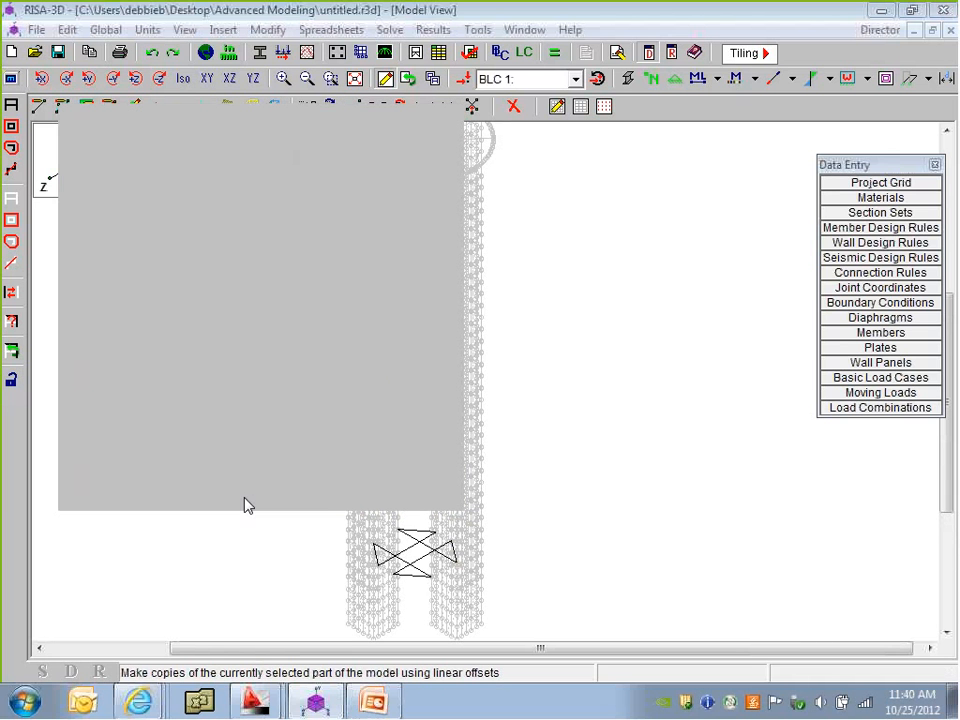
Examine a brace end at a shaft's opening edge, selecting the two plates that meet there to check its connection to the mesh
scroll(460, 530, "up", 3)
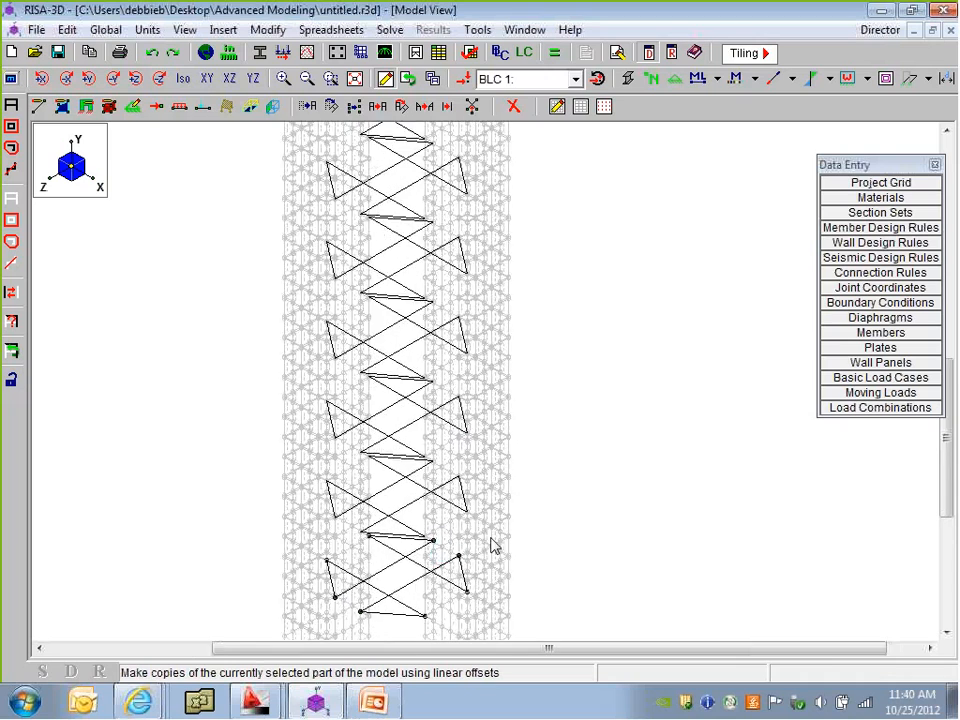
middle_click_drag(494, 545, 399, 452, "ctrl")
scroll(409, 542, "up", 2)
scroll(340, 515, "up", 4)
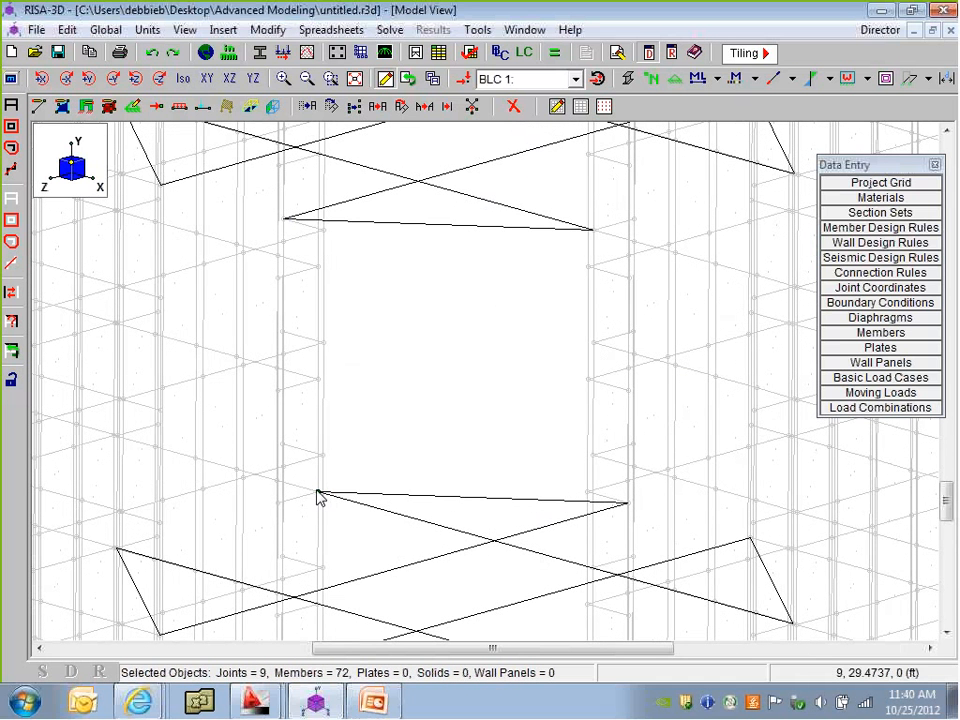
left_click(305, 516)
left_click(300, 478)
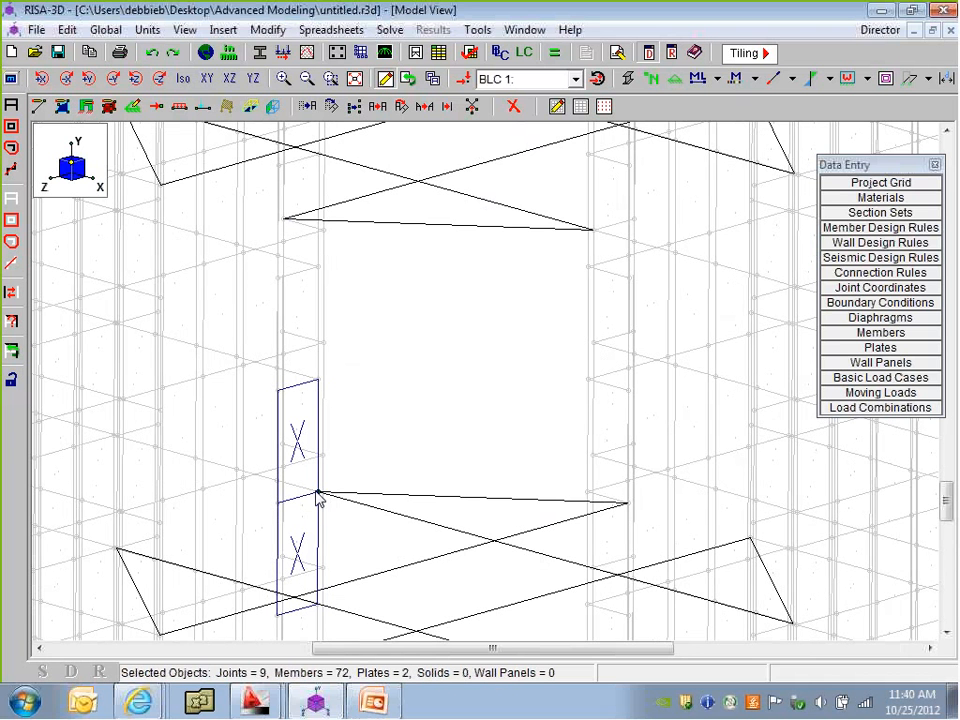
scroll(318, 497, "down", 3)
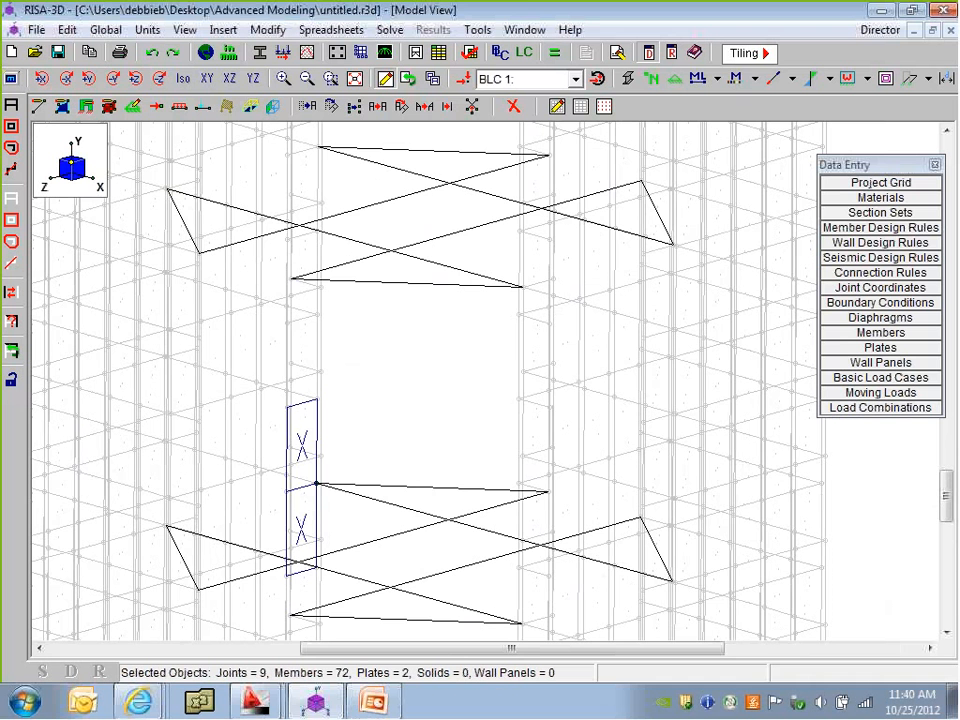
scroll(344, 433, "down", 2)
middle_click_drag(387, 475, 406, 434)
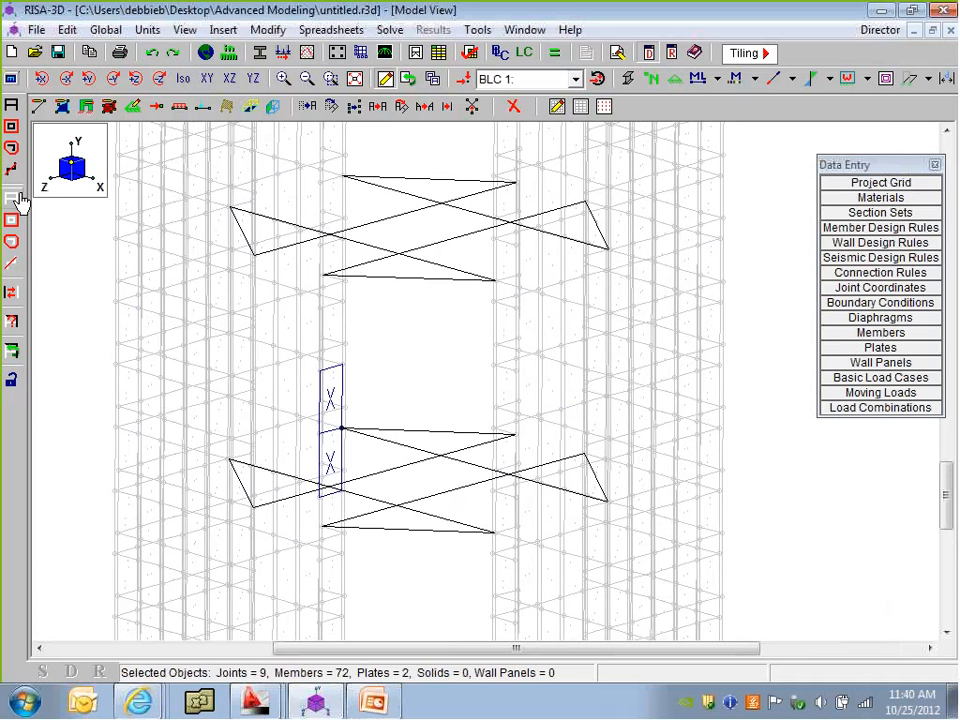
Select the entire model and render it in isometric view with the platform and top framing in sight
left_click(14, 197)
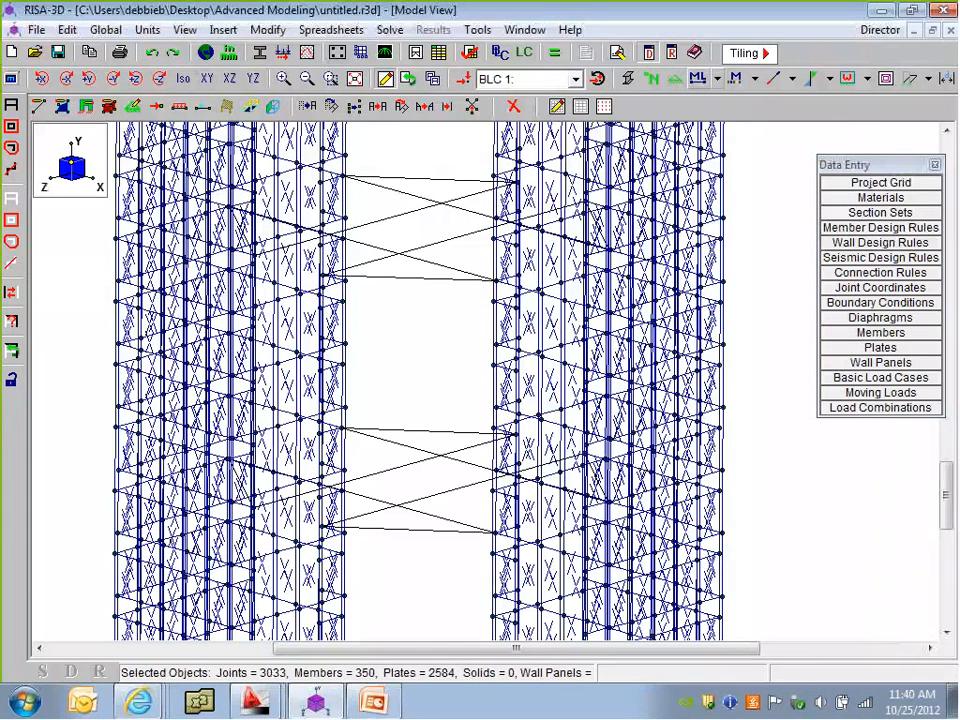
left_click(628, 79)
scroll(630, 184, "down", 10)
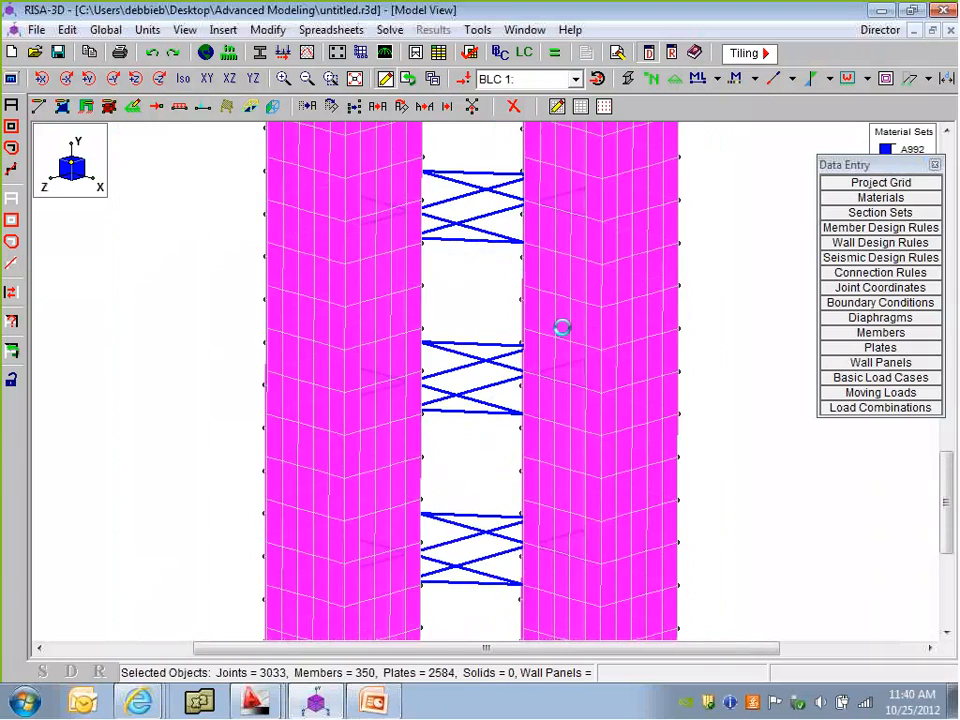
scroll(485, 389, "down", 1)
middle_click_drag(533, 444, 490, 595)
middle_click_drag(542, 349, 503, 520)
left_click(183, 79)
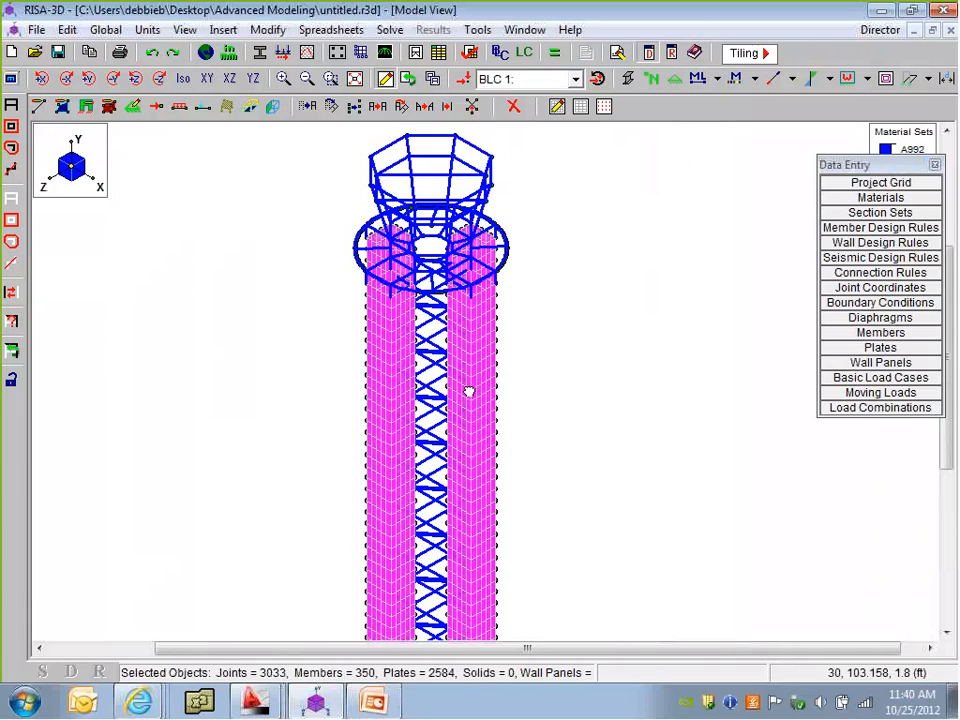
Review the whole braced tower from an angled view and remove the material colouring
middle_click_drag(540, 330, 720, 521, "shift")
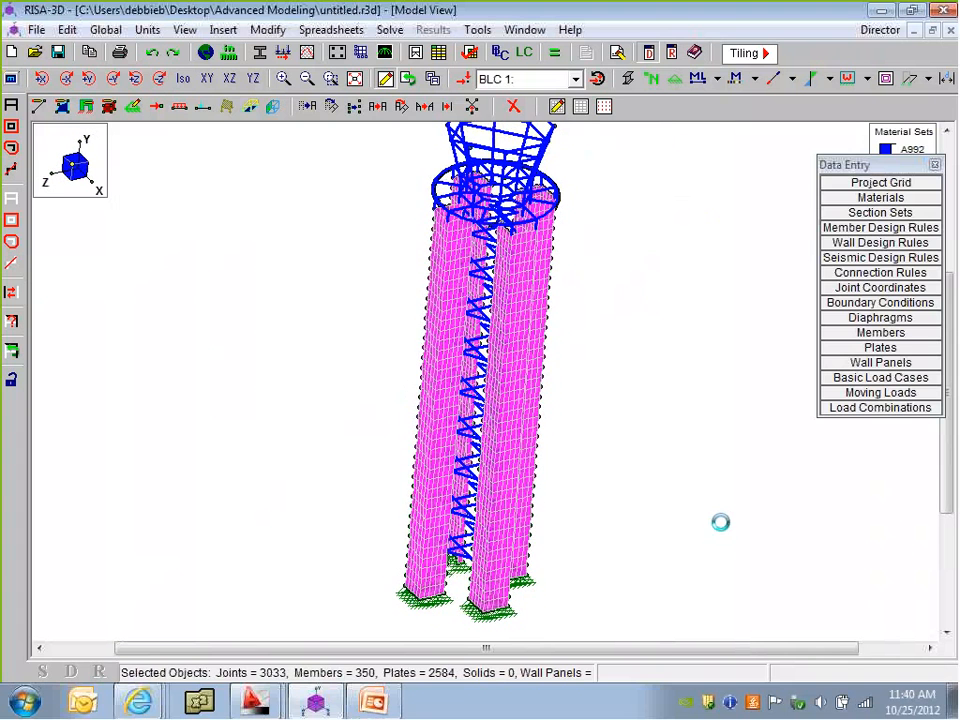
left_click(651, 79)
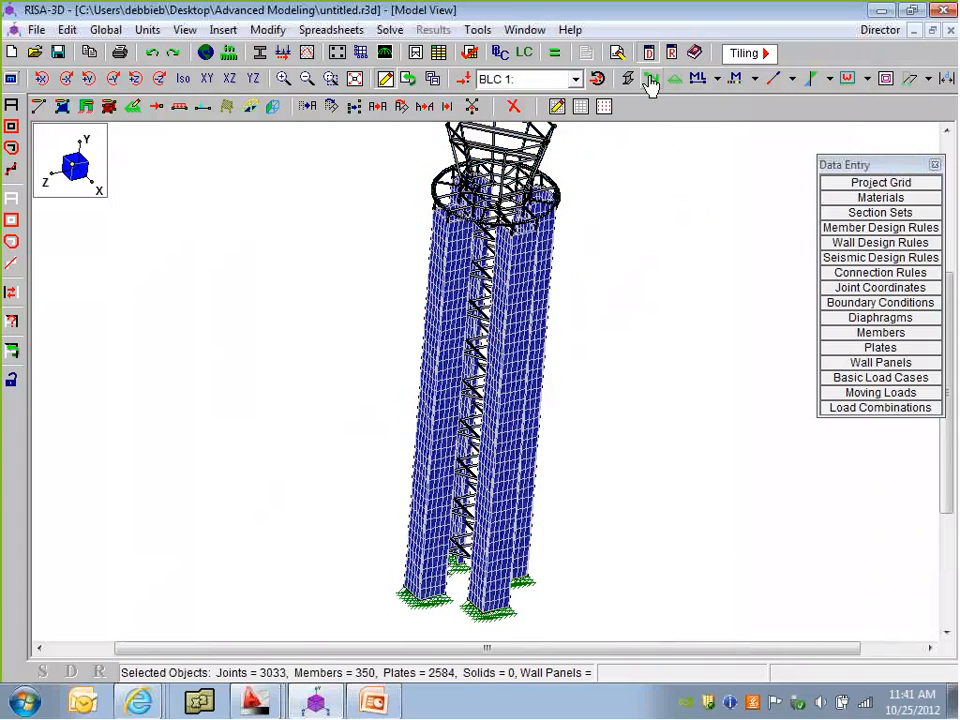
middle_click_drag(430, 440, 422, 350, "shift")
scroll(423, 350, "down", 1)
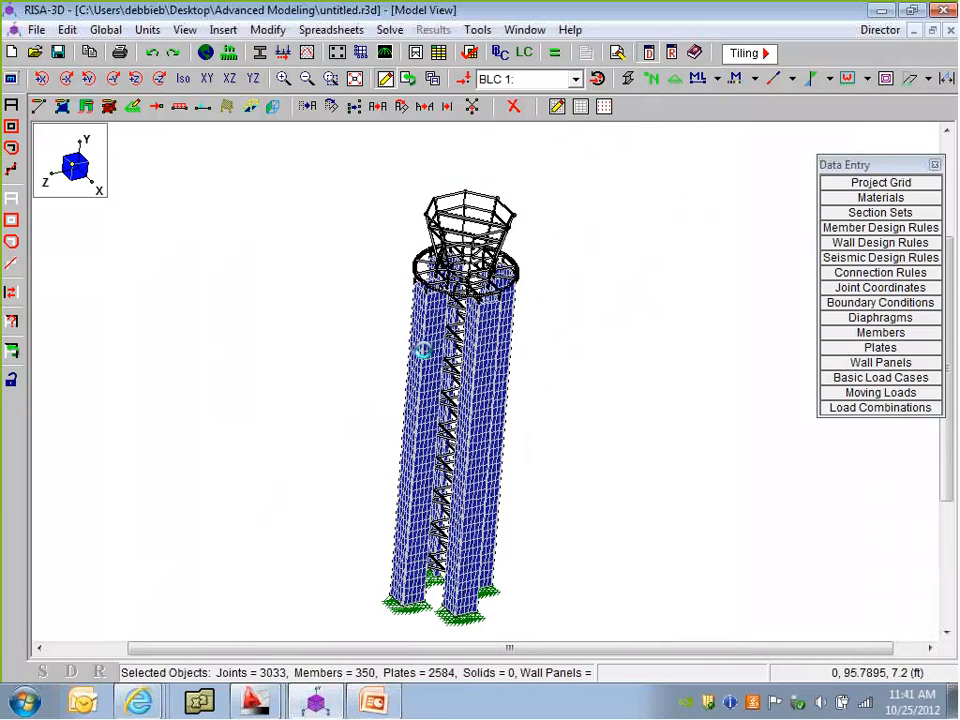
Switch to the PowerPoint slide picturing the dome and tower models, and return to RISA-3D
left_click(373, 703)
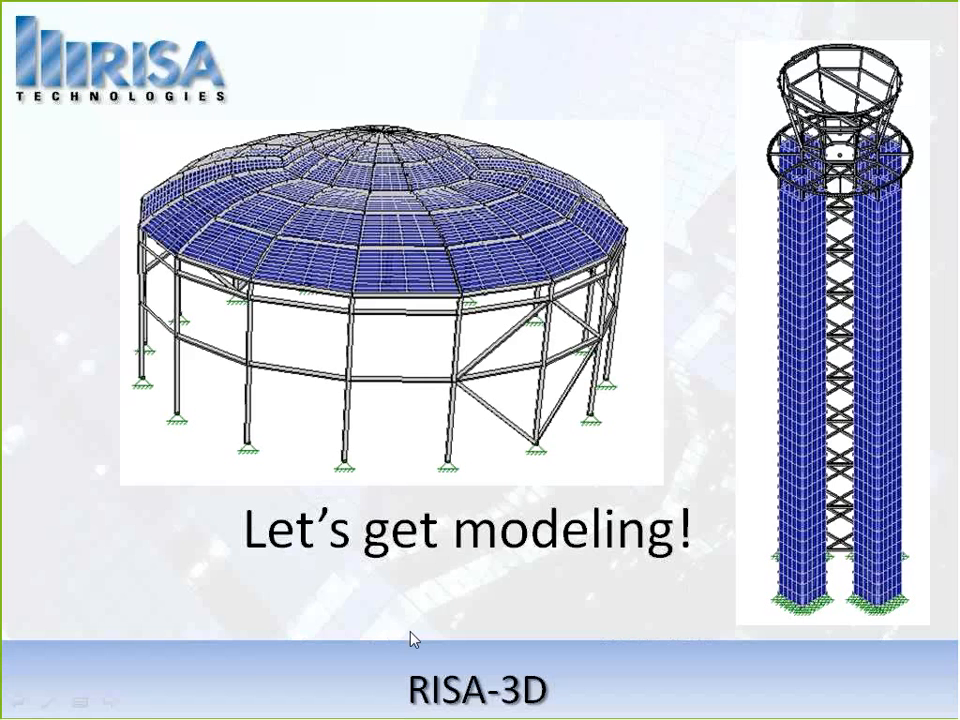
key("super")
left_click(317, 703)
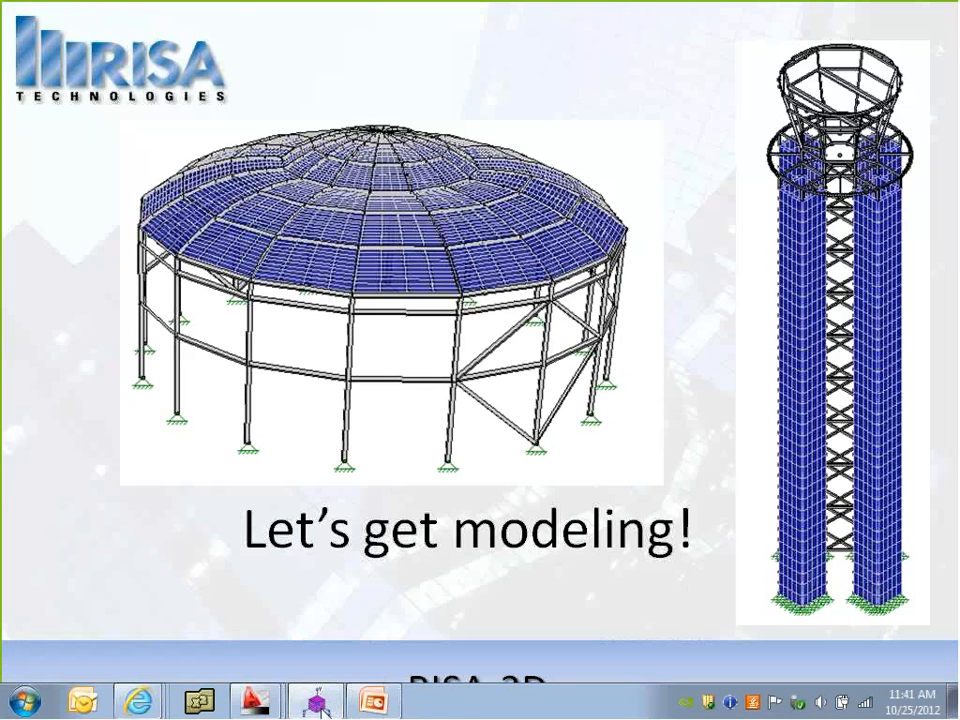
Start a new empty model without saving the tower, and dismiss the starting options
left_click(36, 30)
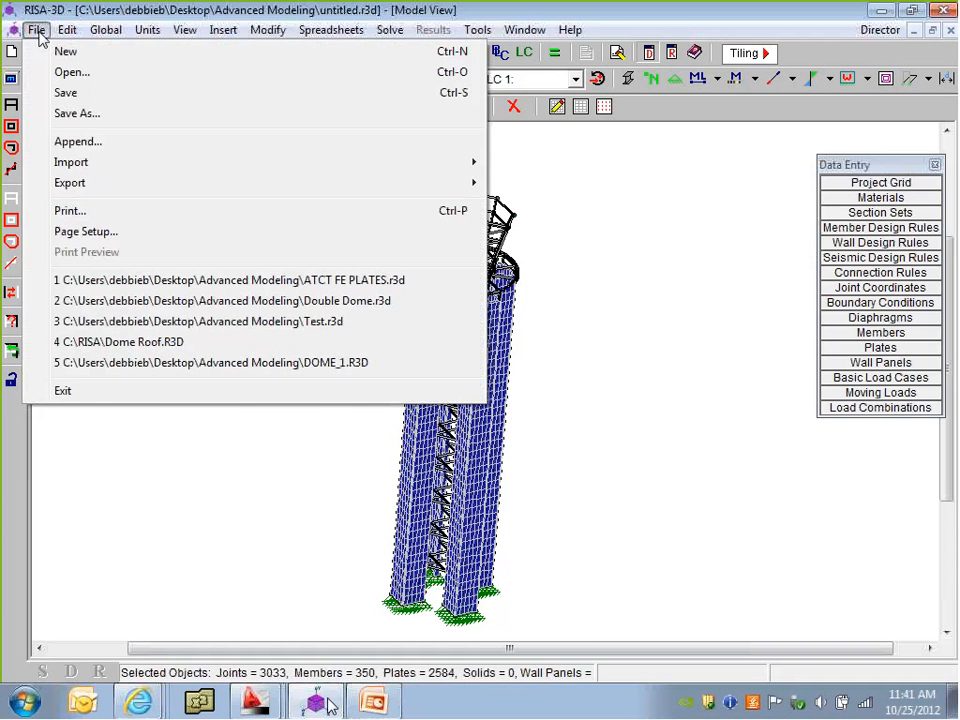
left_click(42, 52)
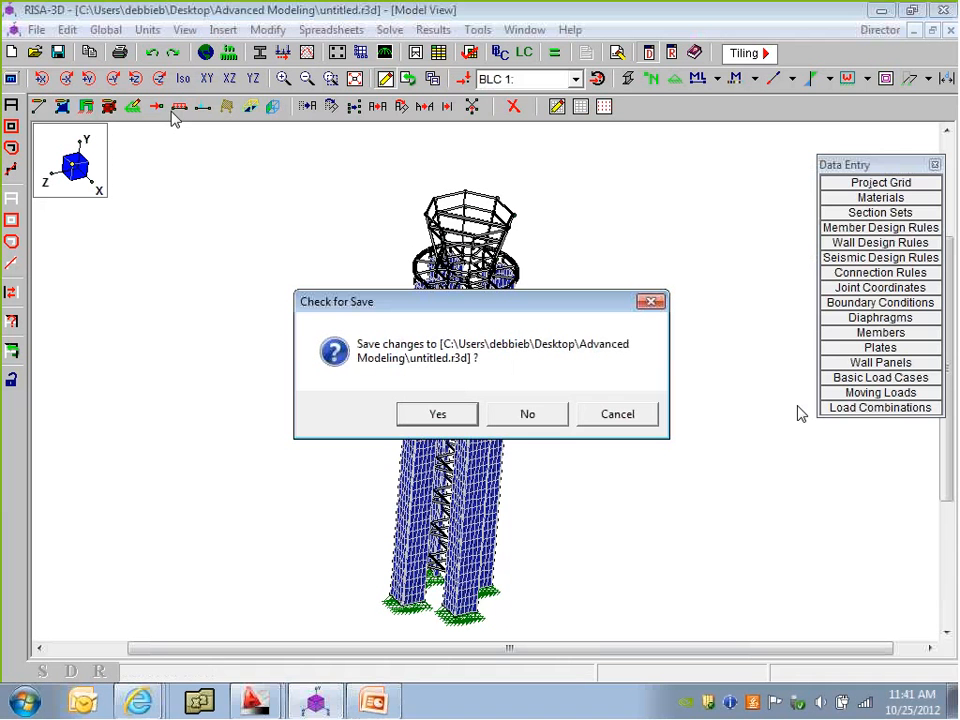
left_click(558, 423)
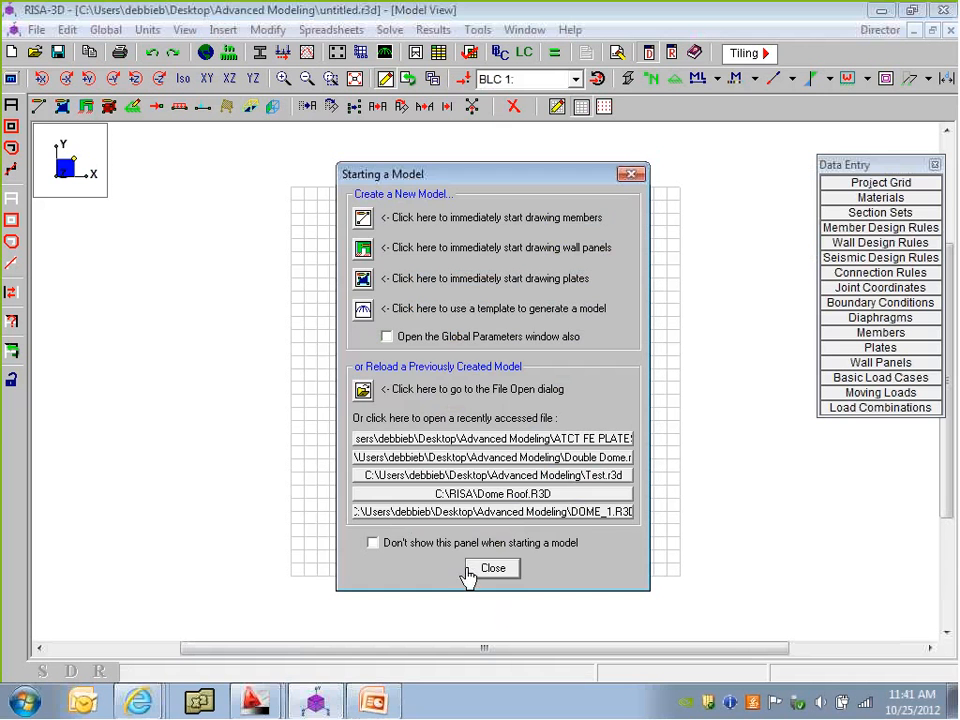
left_click(490, 569)
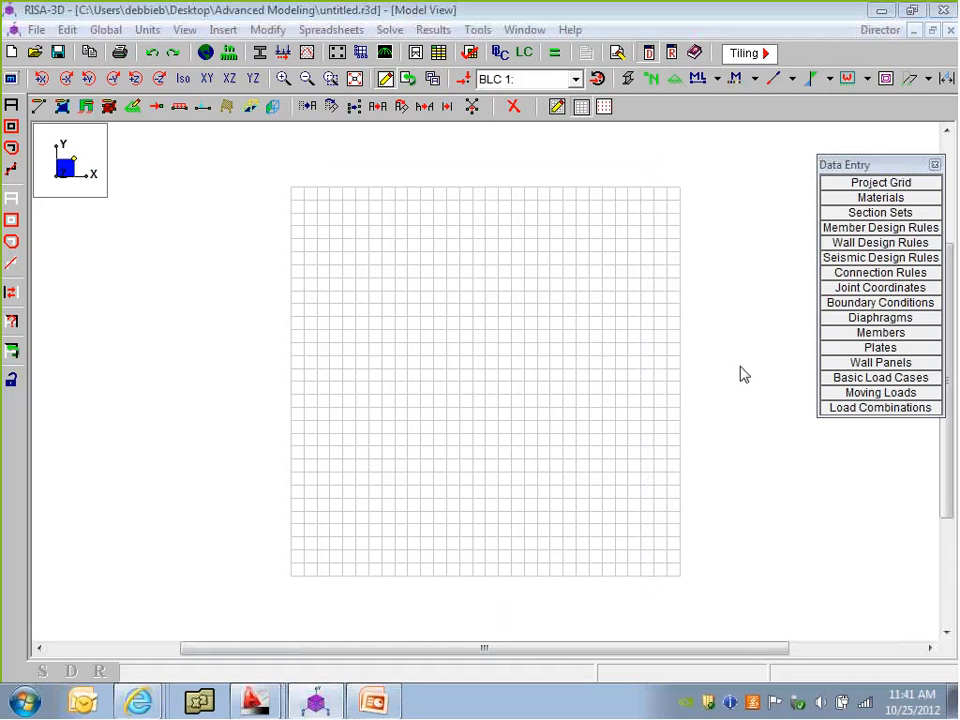
Create five hot rolled steel section sets labelled Column, Arc, Arc Brace, Ring and Col Brace
left_click(852, 214)
left_click_drag(397, 271, 272, 209)
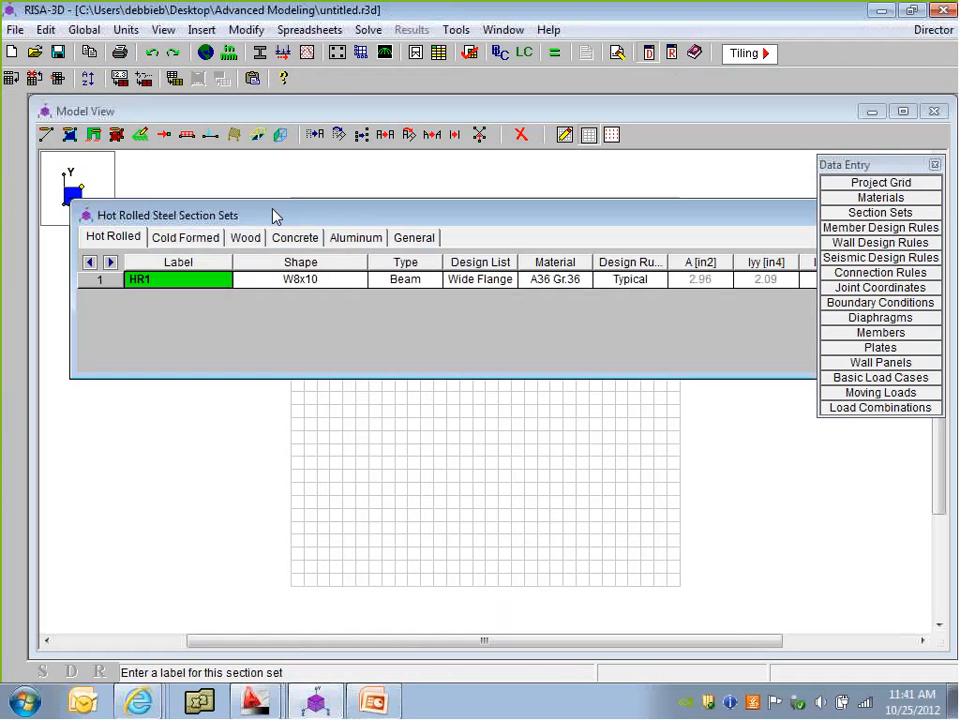
type("Column")
key("Return")
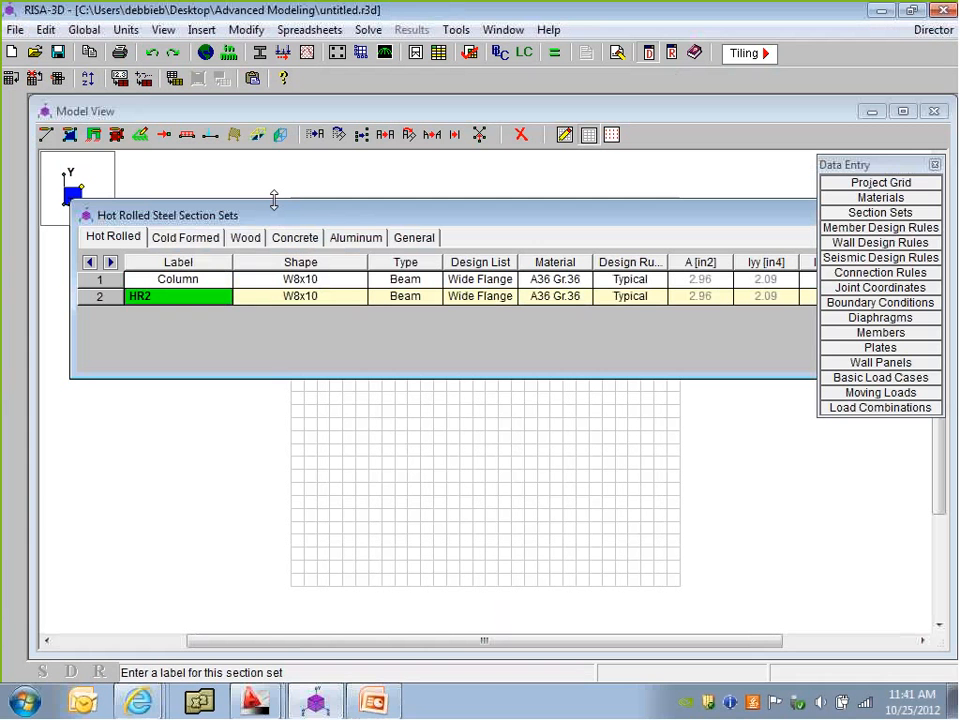
type("Arc")
key("Return")
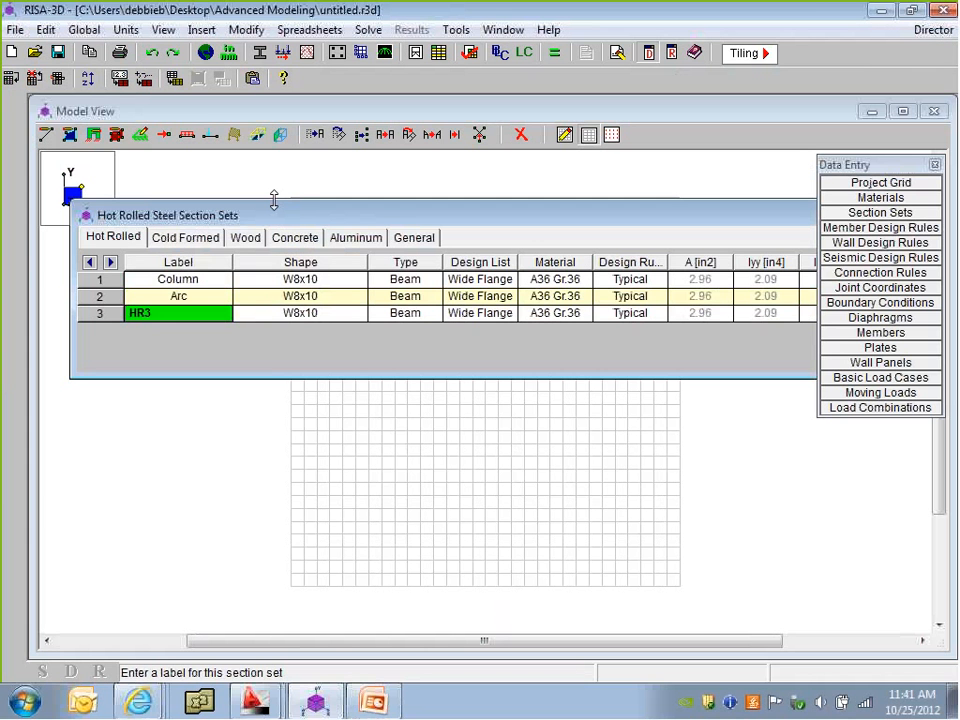
type("Arc Brace")
key("Return")
type("Rind")
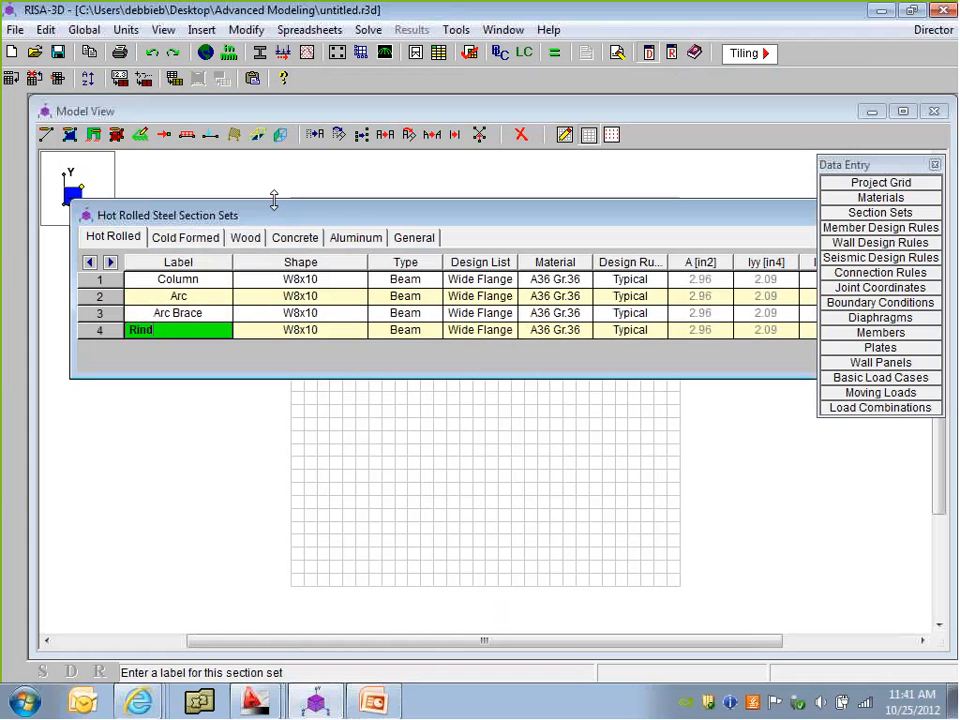
key("Return")
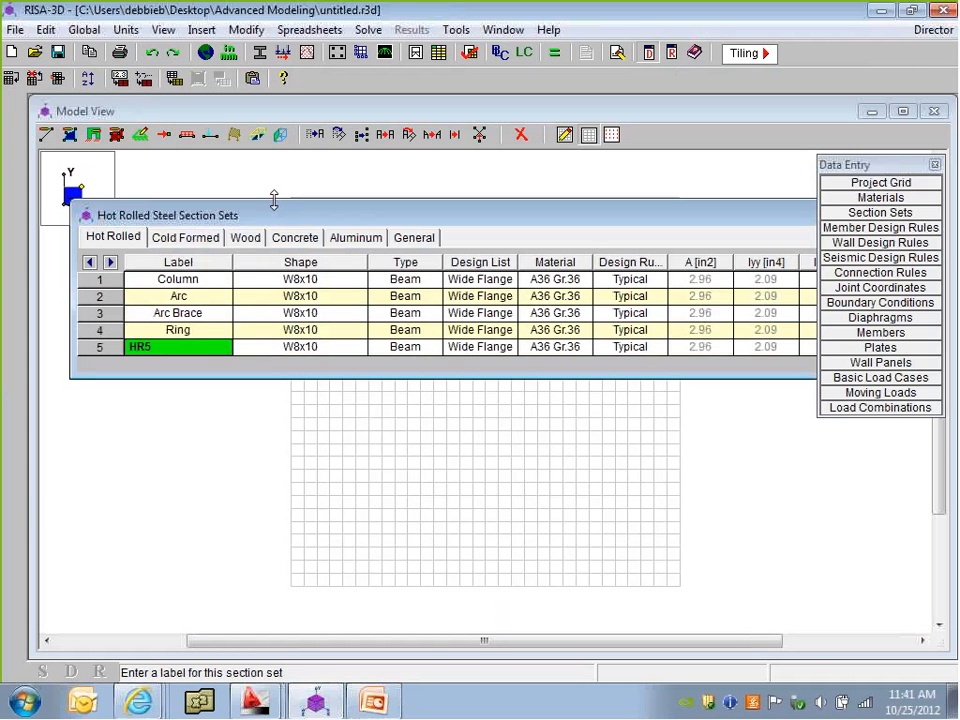
type("Col Brace")
Set the member type of the Column section set to Column and close the section sets spreadsheet
left_click(405, 280)
left_click(432, 283)
left_click(407, 313)
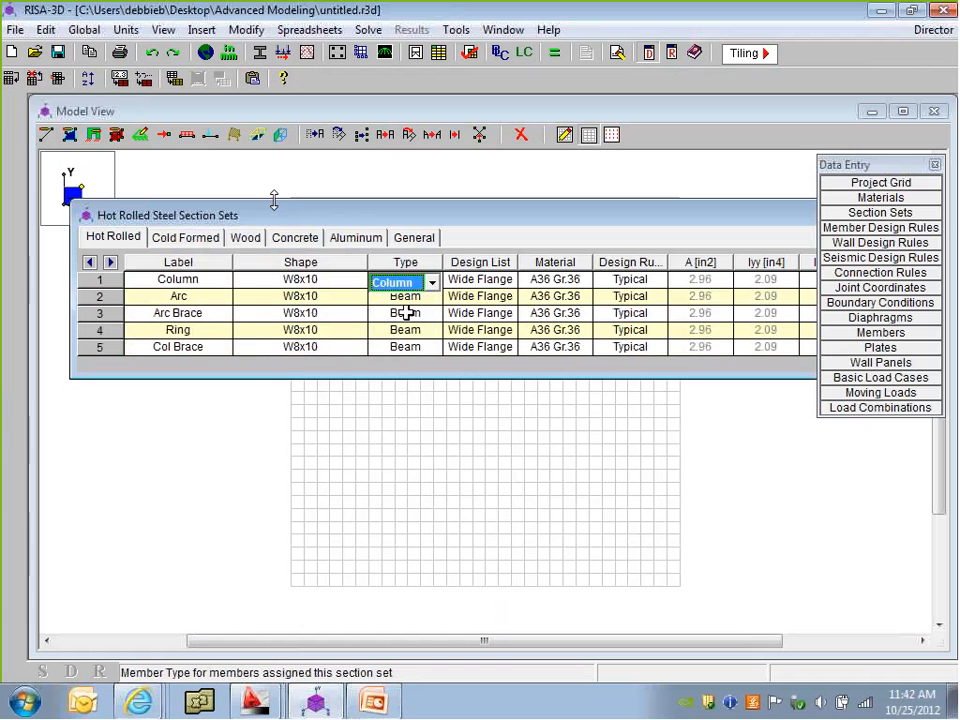
left_click(413, 349)
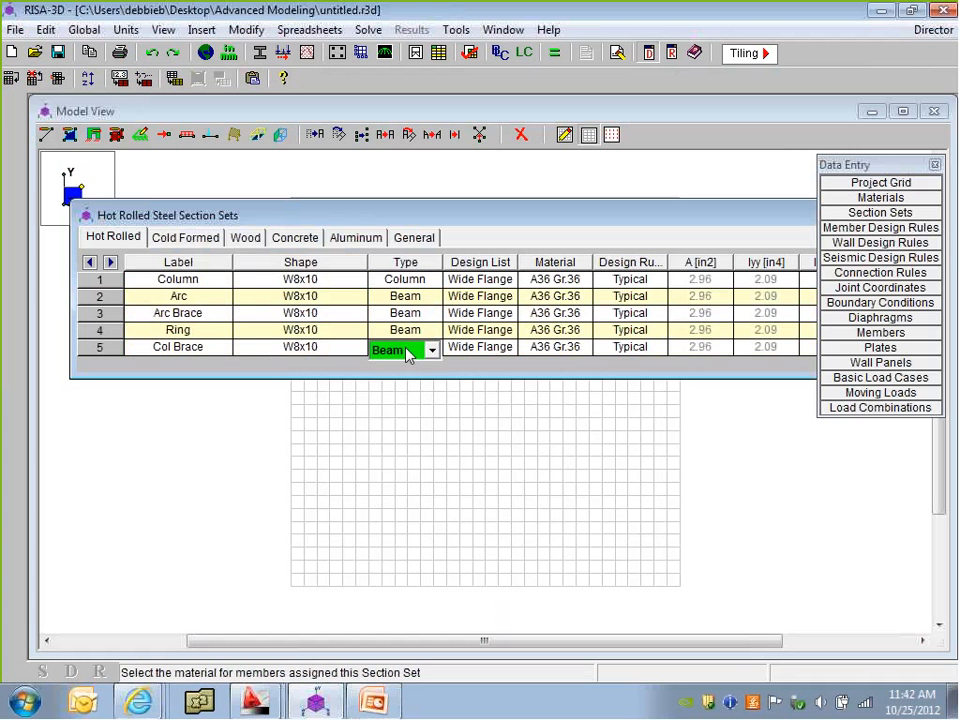
left_click(555, 281)
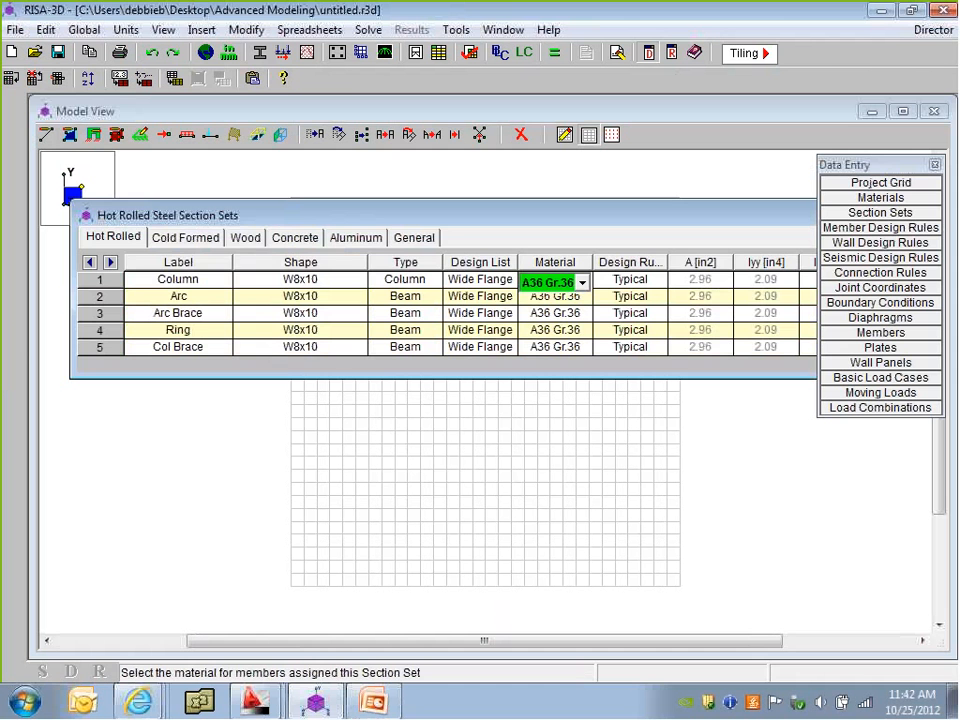
left_click(274, 441)
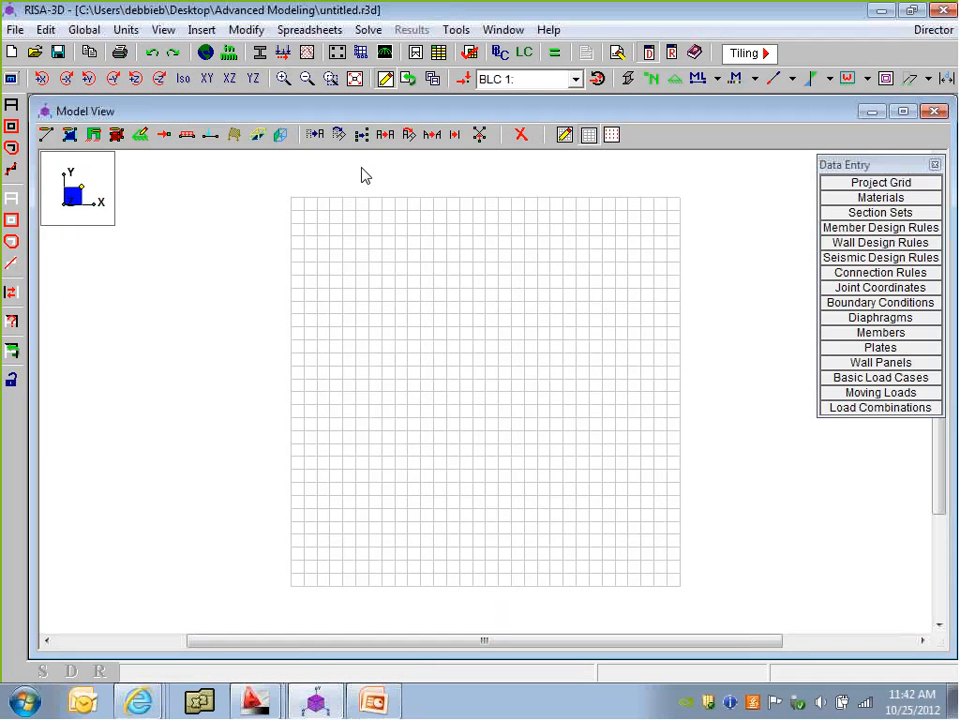
Check the available high-level generation templates, dismiss them, and open the drawing grid settings
left_click(385, 55)
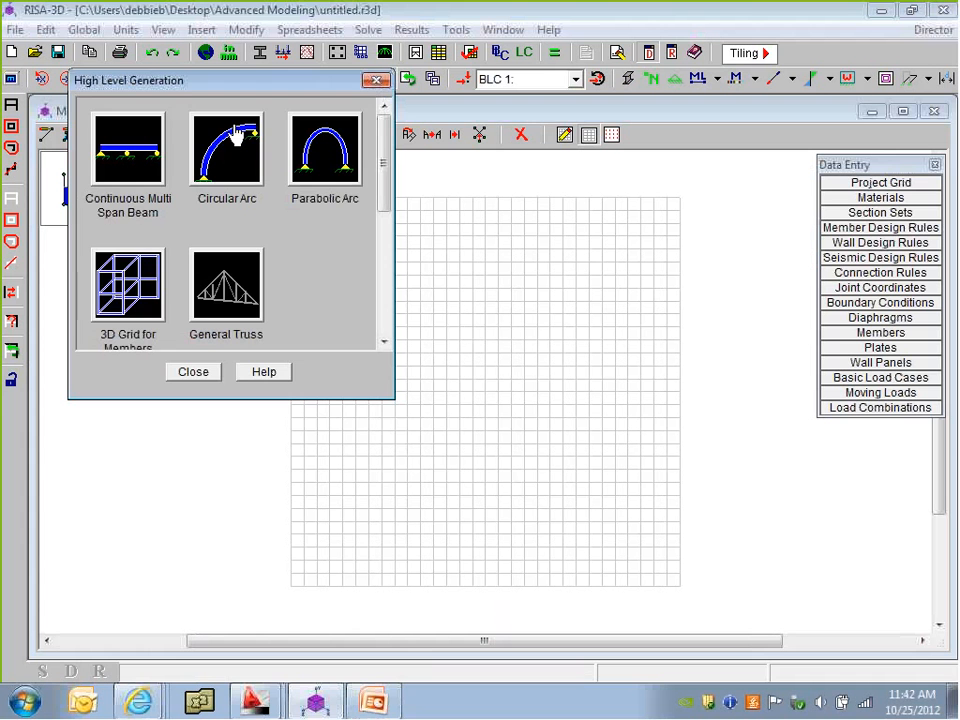
left_click(378, 81)
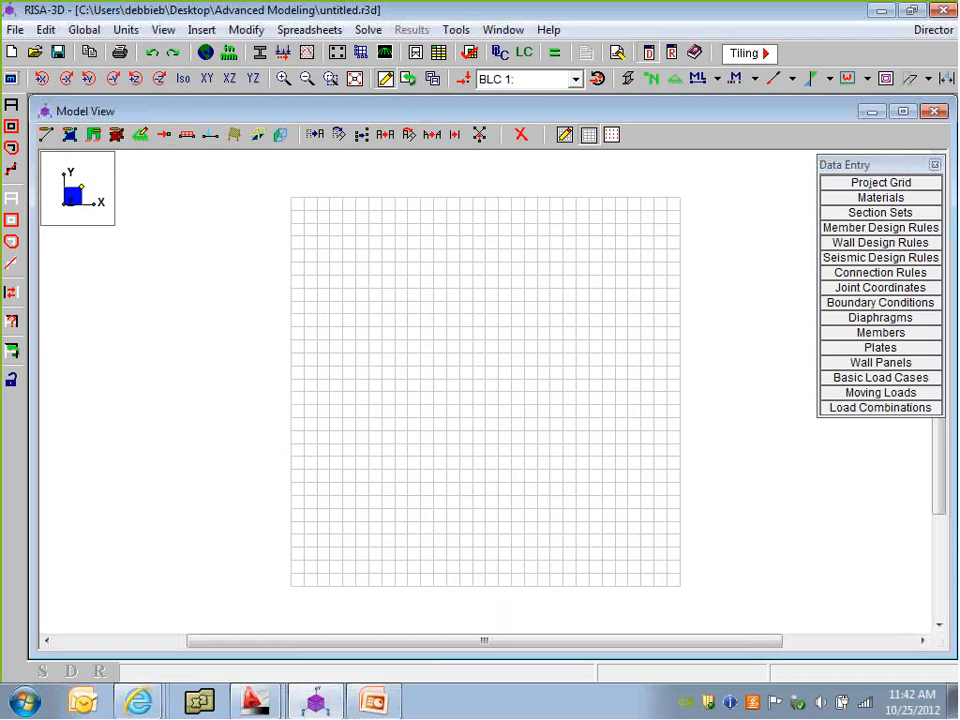
left_click(566, 138)
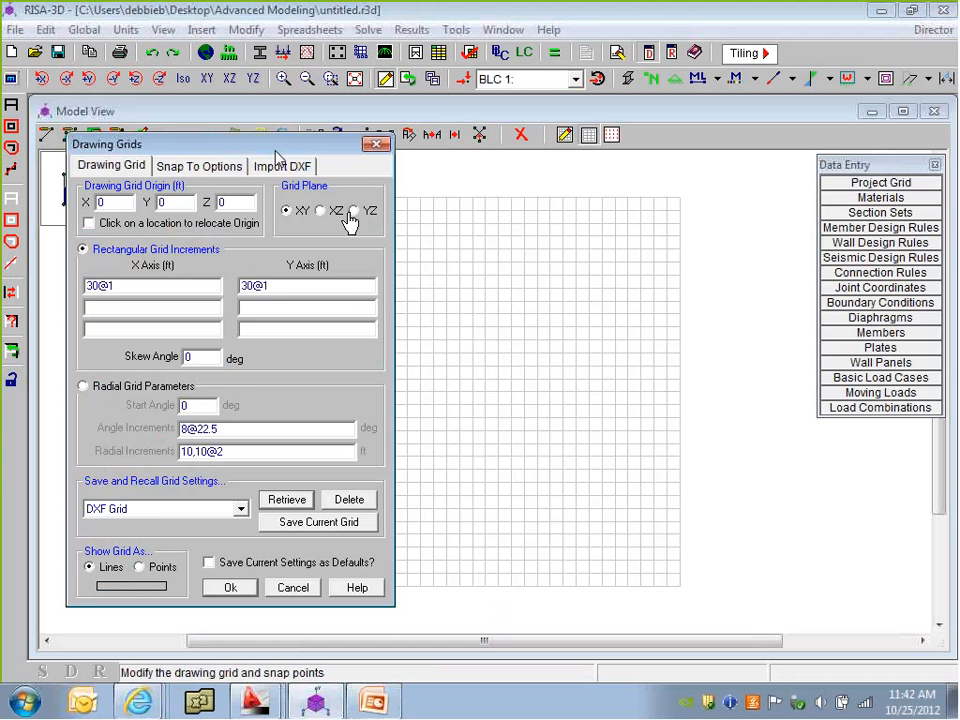
Bring up the DXF import options of the Drawing Grids dialog and reposition the dialog
left_click_drag(215, 143, 268, 133)
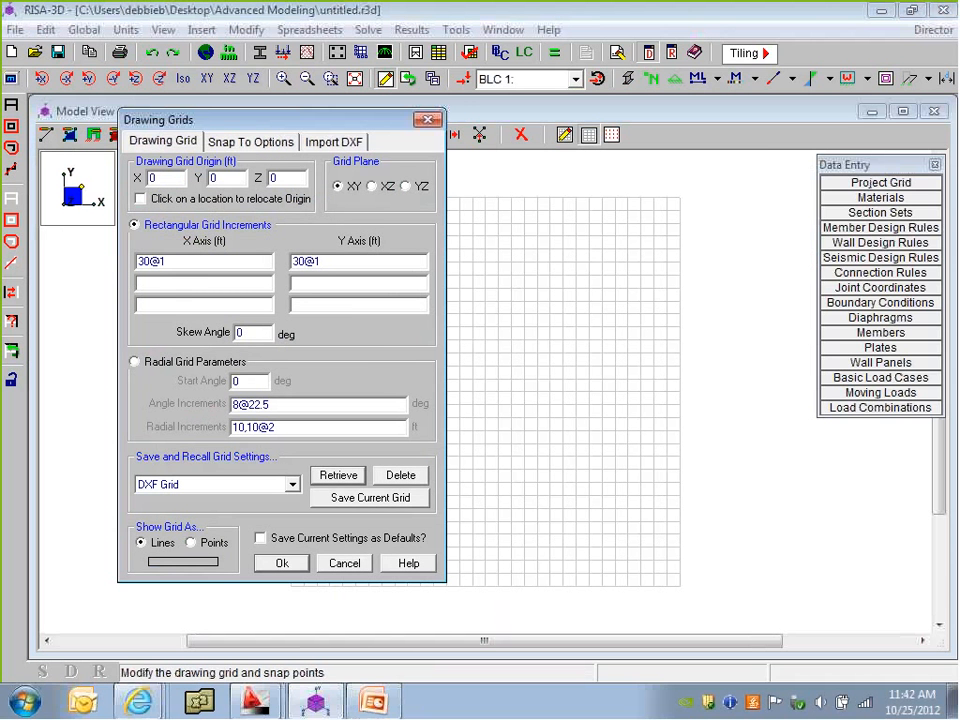
left_click_drag(195, 128, 185, 145)
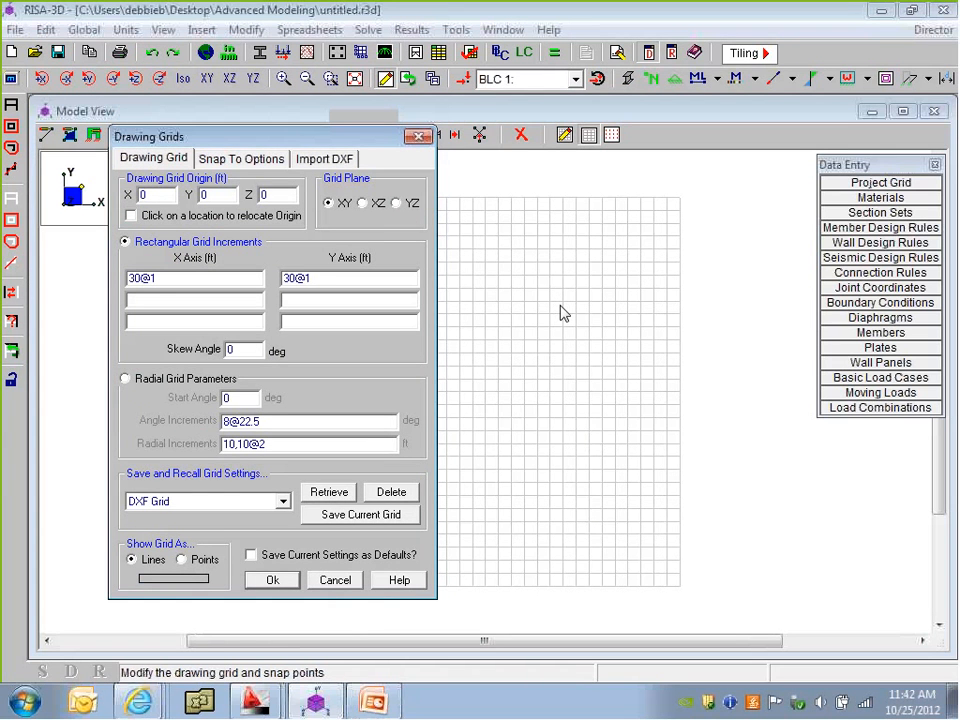
left_click(328, 279)
key("shift+Tab")
left_click(326, 162)
left_click(326, 160)
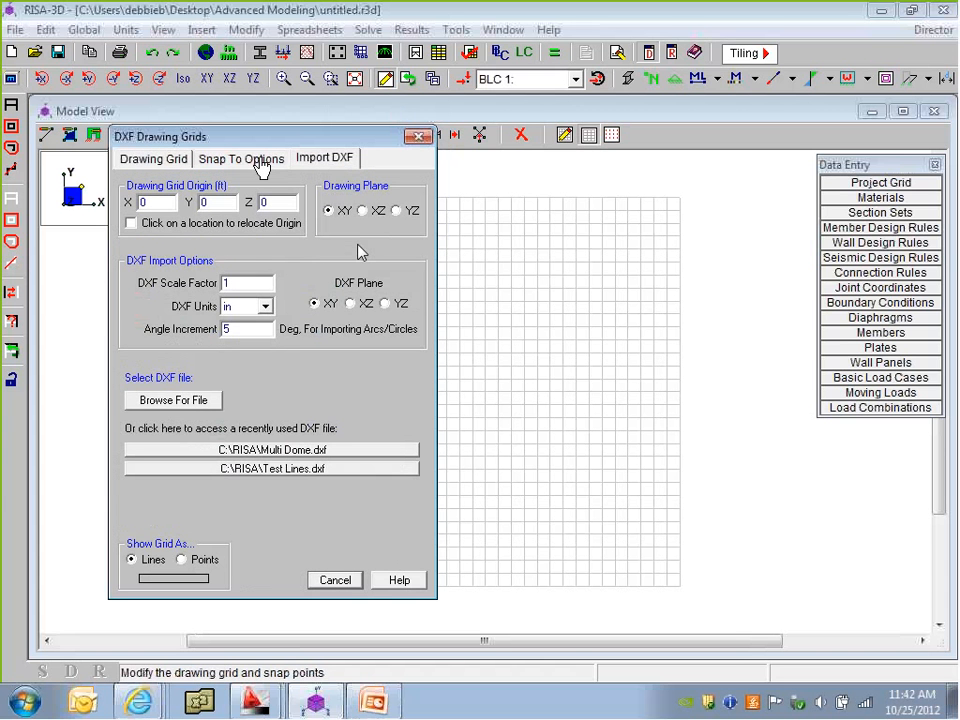
left_click_drag(259, 158, 237, 155)
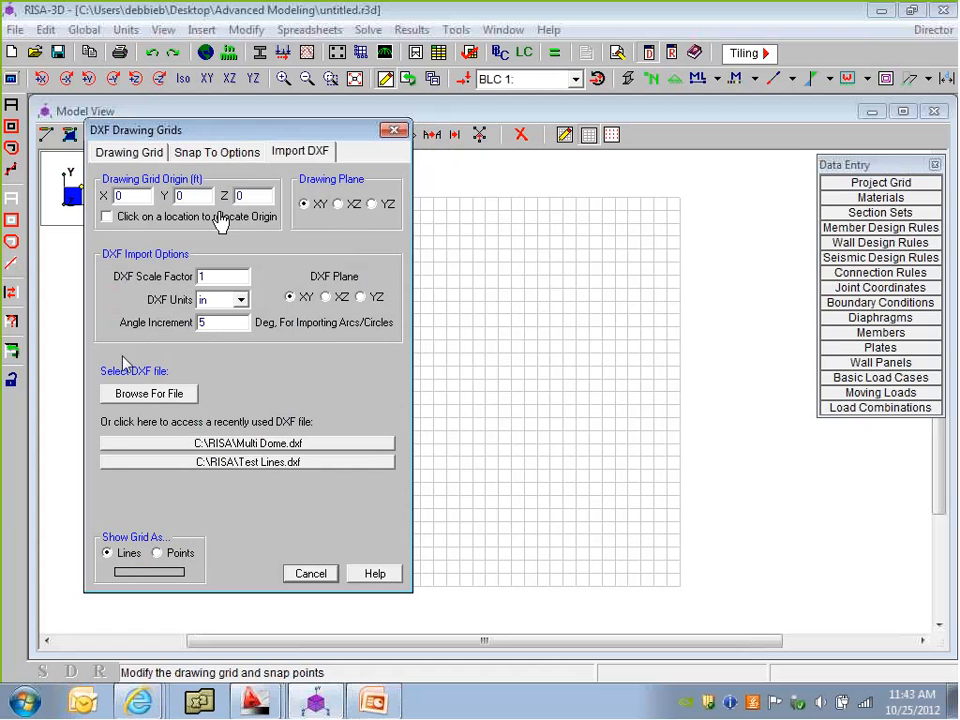
left_click(125, 197)
key("Tab")
Switch to Double Dome.dxf in AutoCAD, shrink the layer list and hide the properties palette to enlarge the drawing area
left_click(253, 698)
left_click(251, 632)
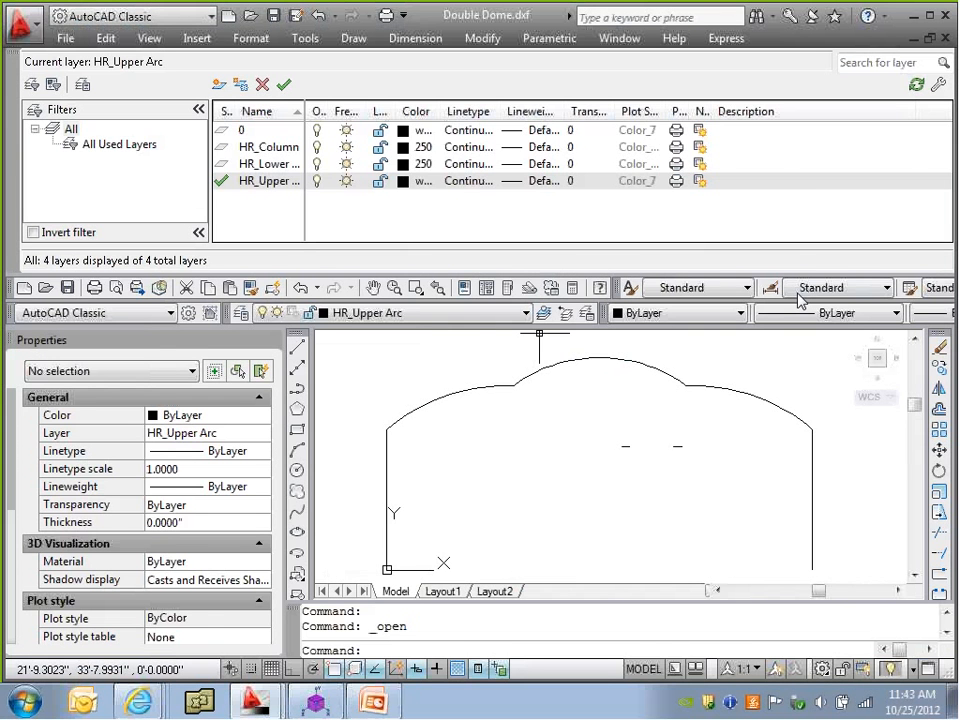
left_click_drag(737, 274, 746, 172)
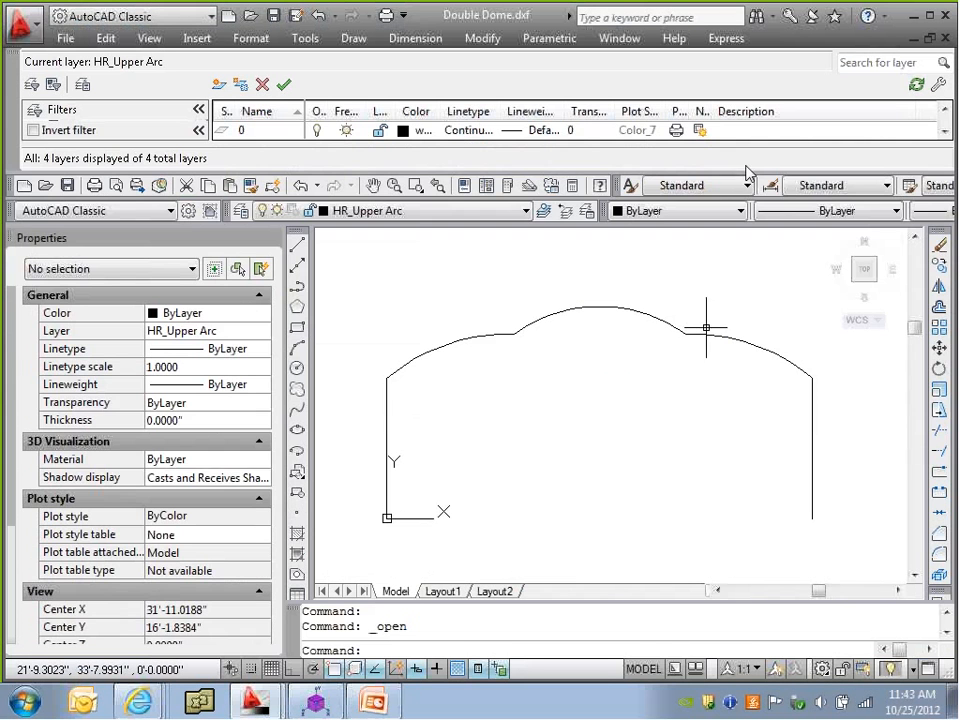
key("ctrl+1")
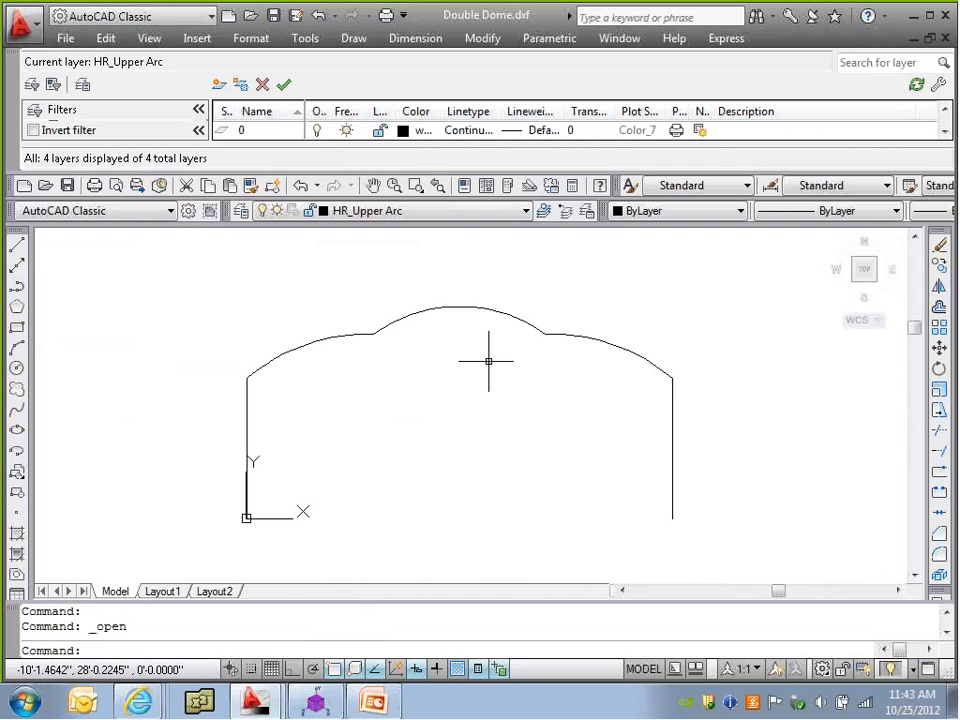
Examine the upper arc, lower arc and column lines of the dome profile
left_click(418, 312)
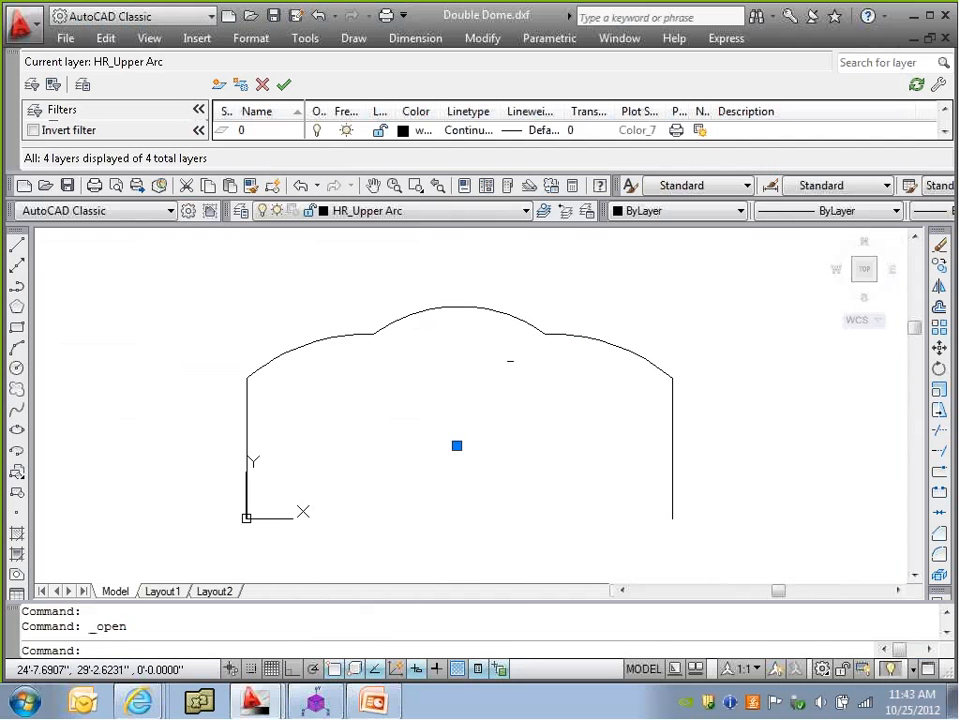
left_click(338, 444)
key("Escape")
key("Escape")
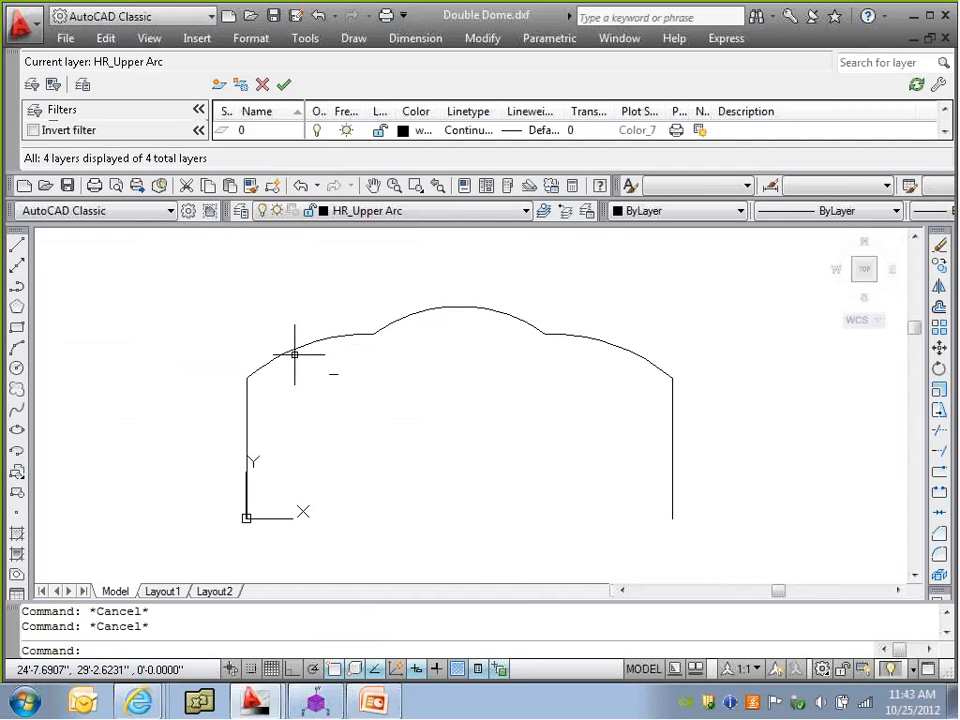
left_click(293, 352)
key("Escape")
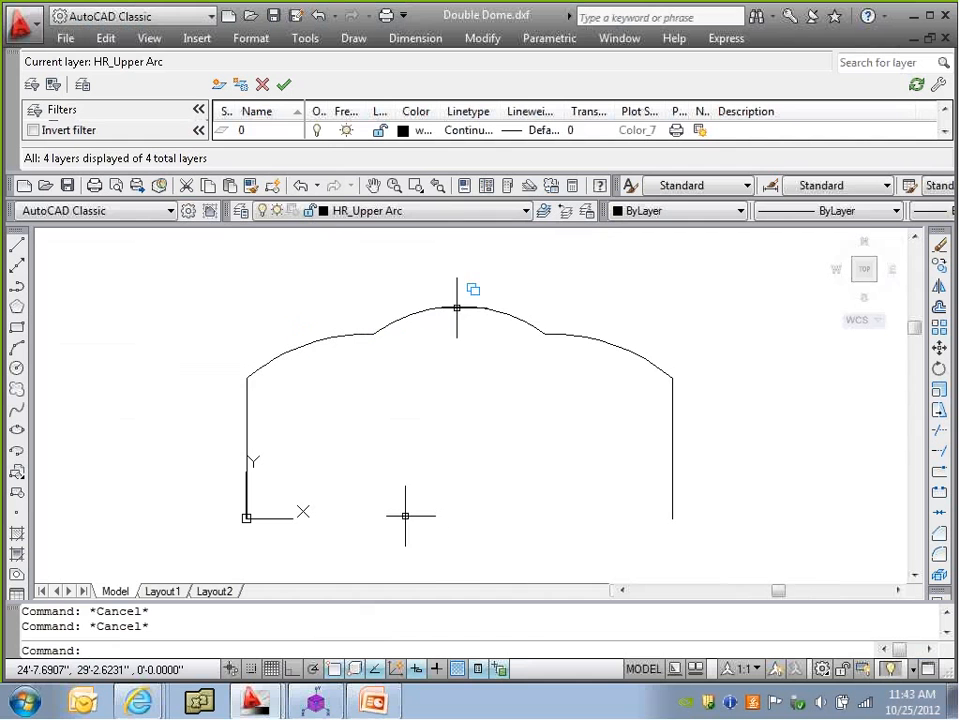
left_click(249, 485)
key("Escape")
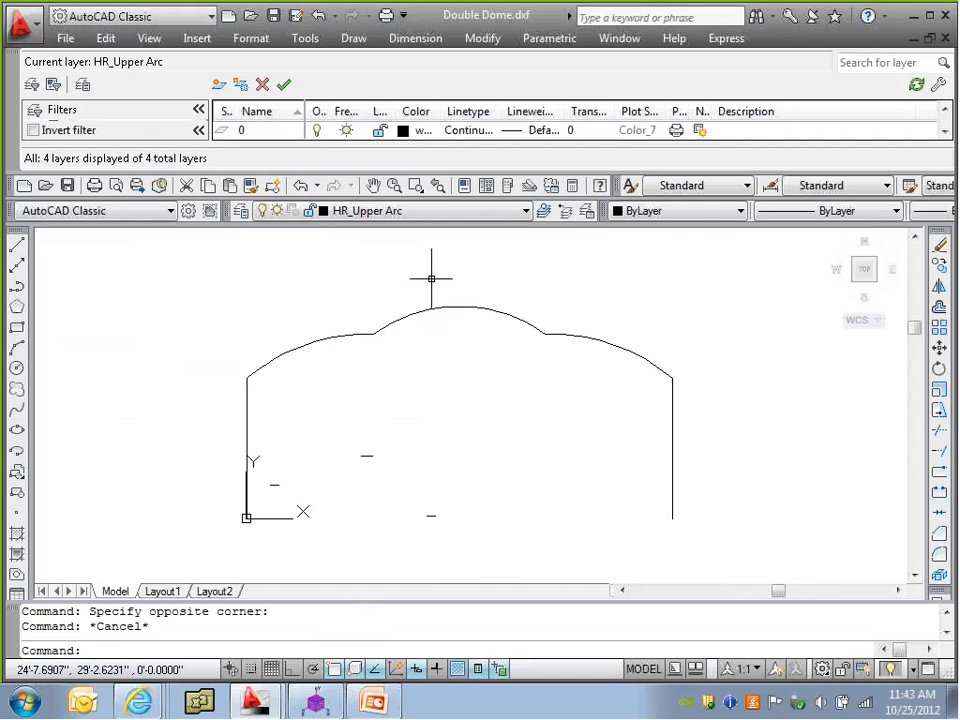
mouse_move(411, 418)
middle_mouse_down()
mouse_move(418, 396)
mouse_move(397, 418)
middle_mouse_up()
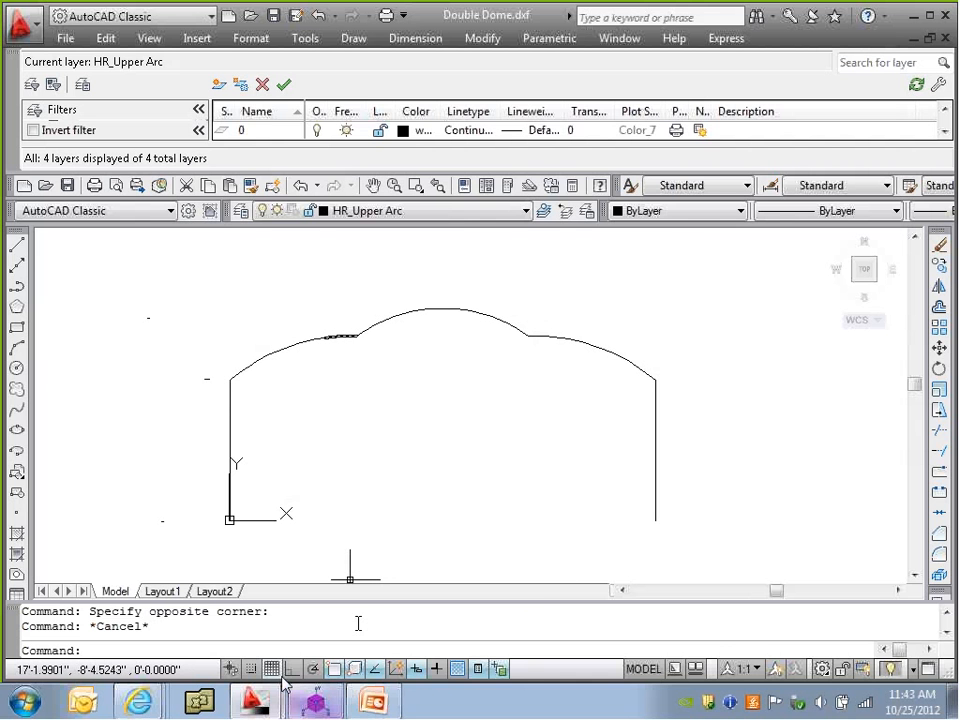
Switch back to RISA-3D and load the dome DXF file for use as a drawing grid
left_click(320, 706)
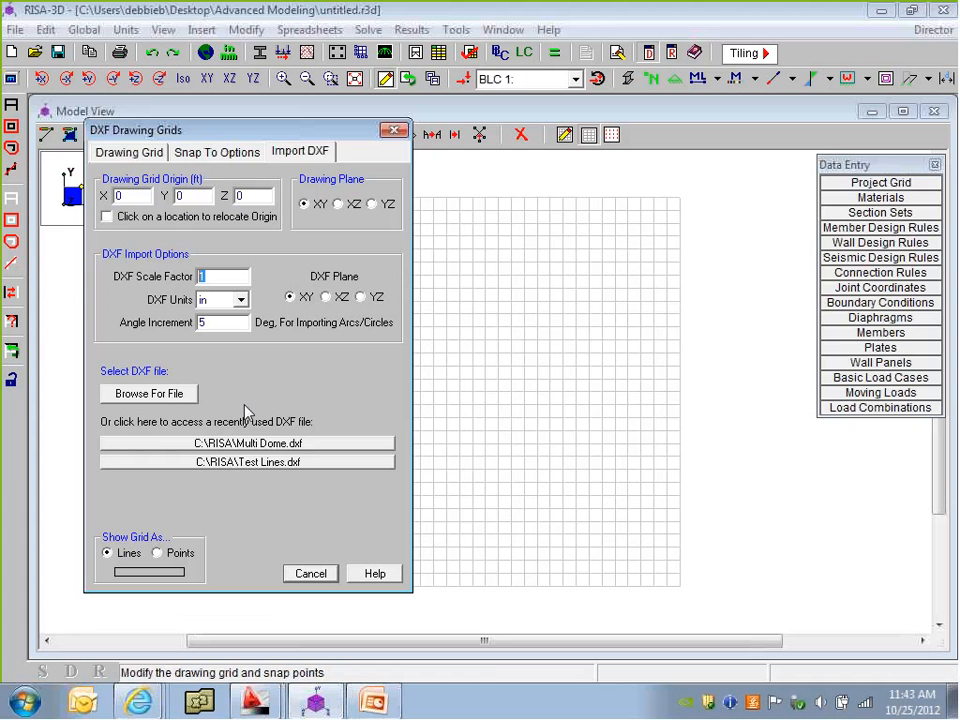
left_click_drag(219, 323, 80, 327)
left_click(278, 460)
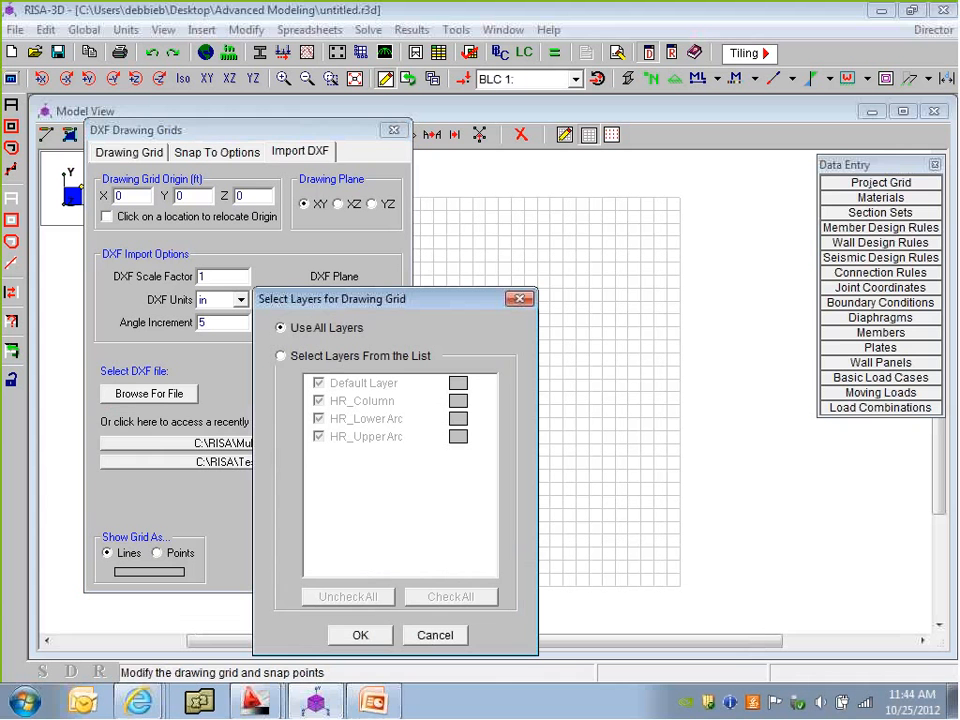
Choose the grid layers from the list, colour the HR_Column layer red, and import the DXF grid
left_click(316, 360)
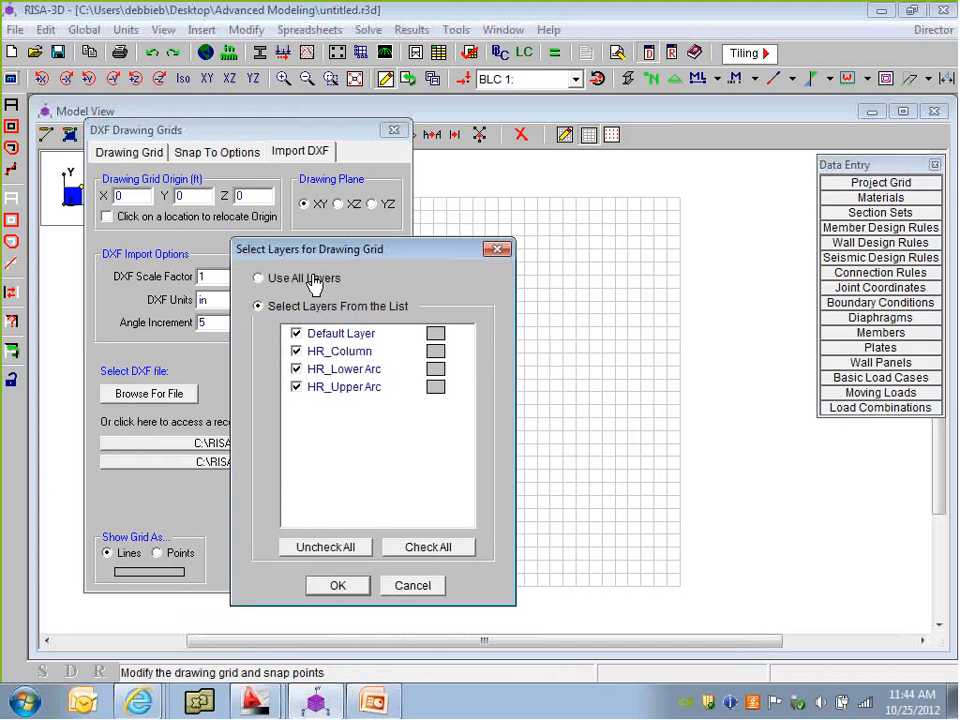
left_click(312, 280)
left_click(433, 353)
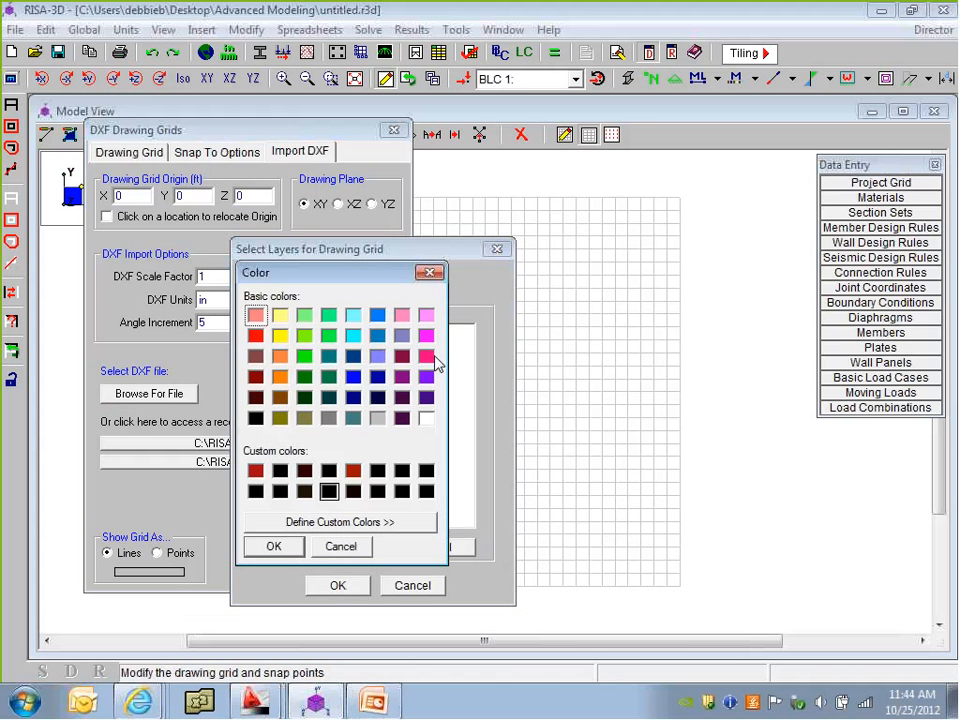
left_click(256, 336)
left_click(290, 550)
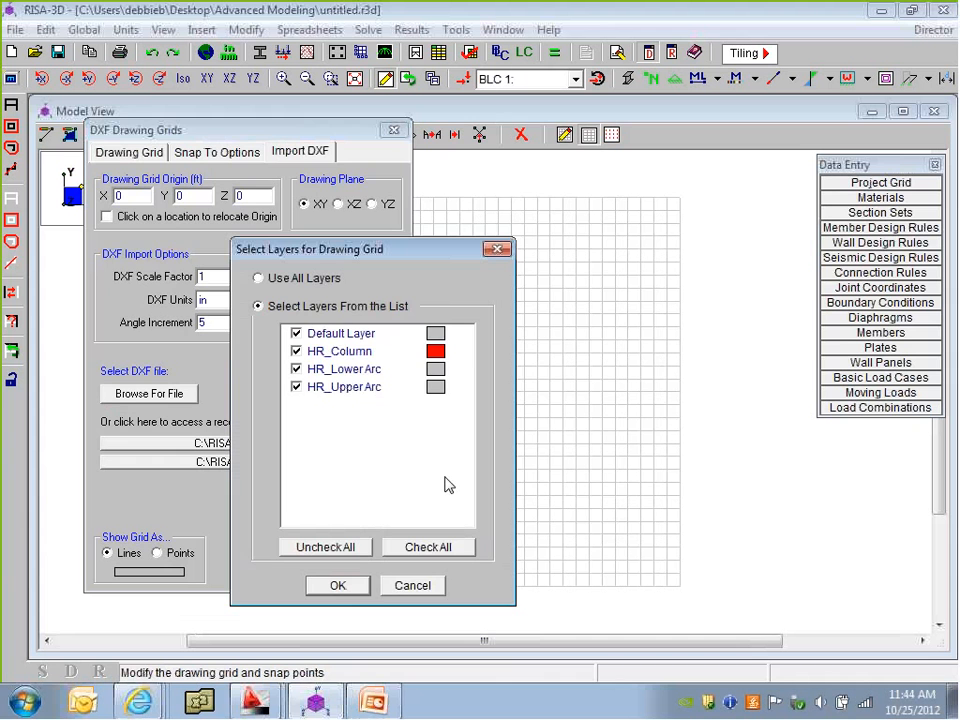
left_click(345, 589)
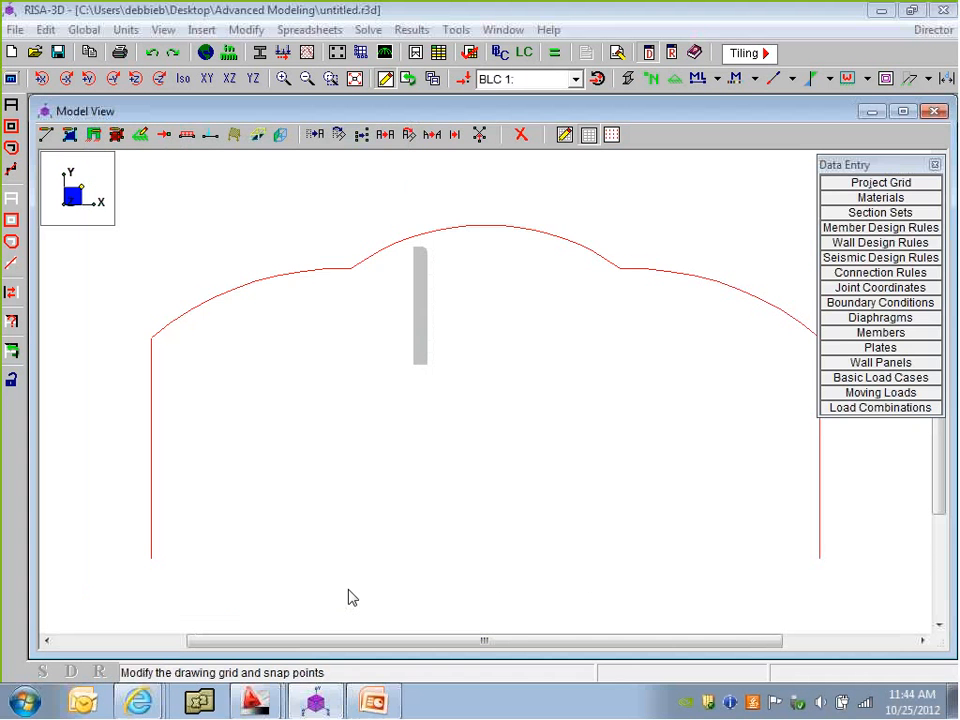
Draw a hot-rolled member with the Column section set along the left vertical grid line, from base to top, in the XY view
scroll(456, 463, "down", 1)
middle_click_drag(456, 463, 456, 433)
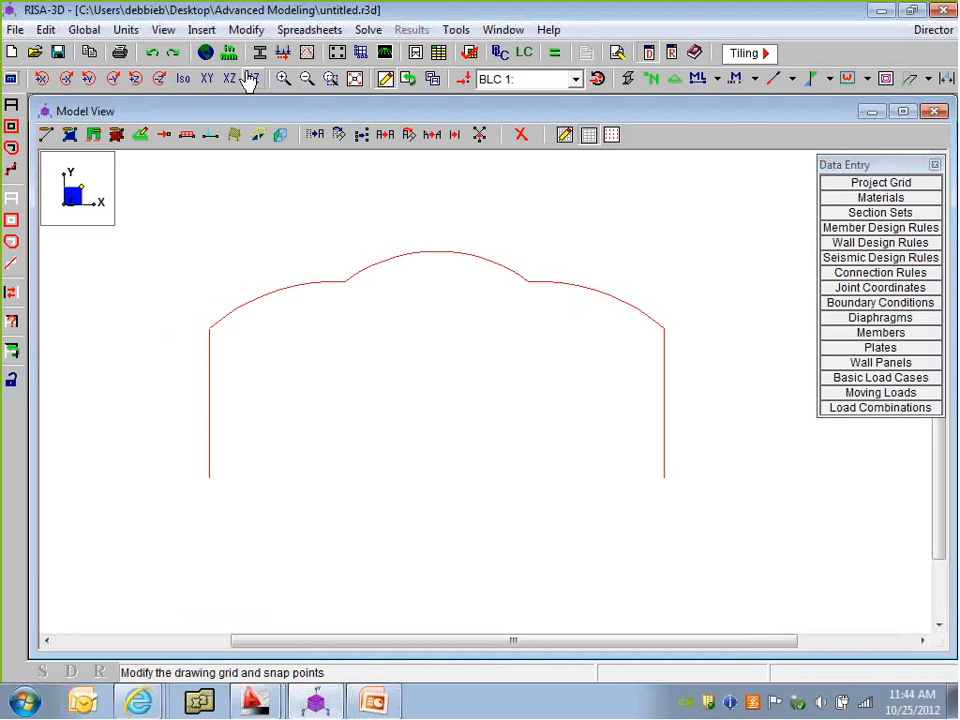
left_click(184, 79)
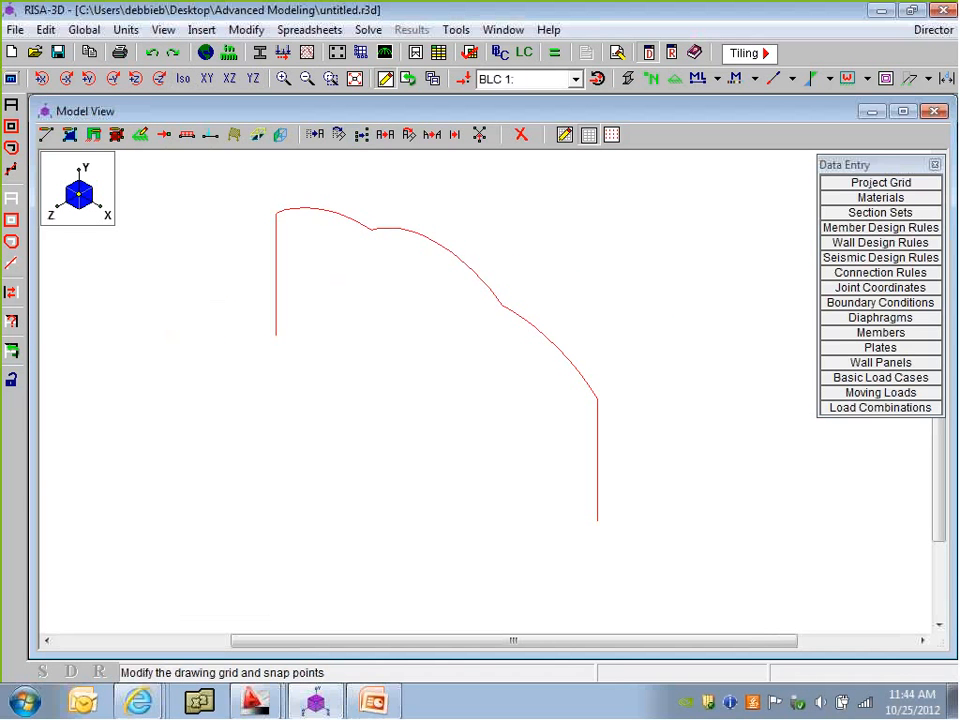
left_click(589, 136)
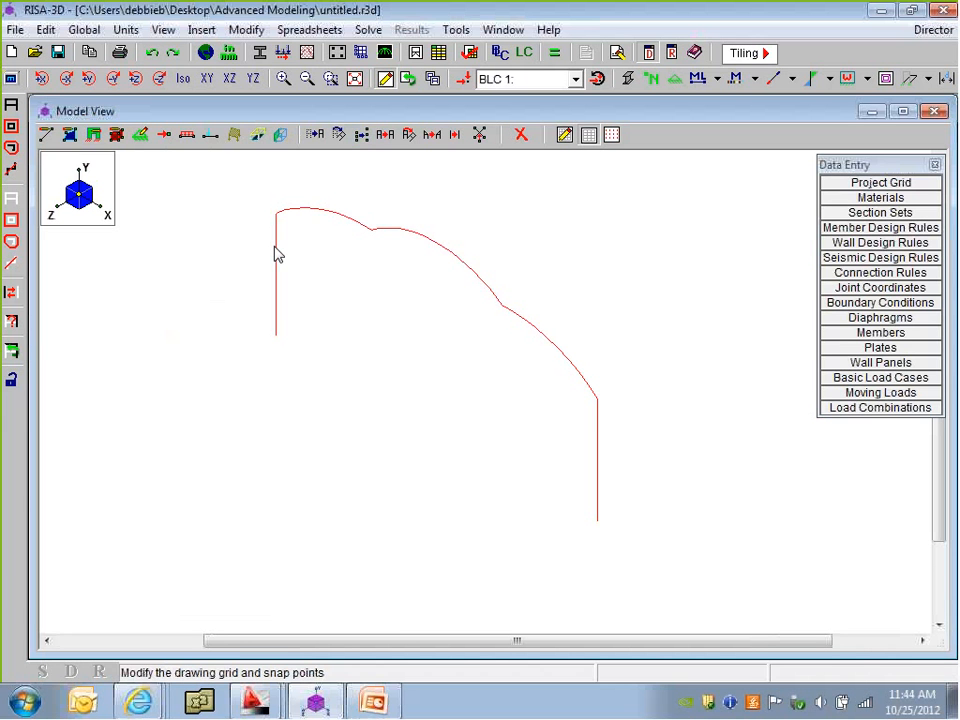
left_click(207, 79)
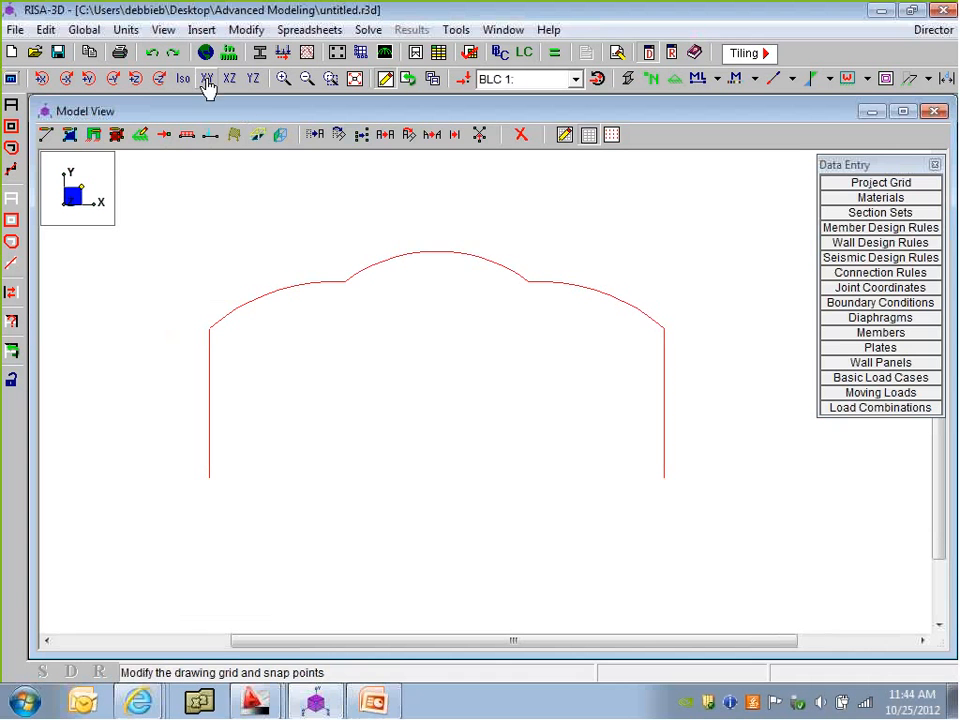
left_click(11, 105)
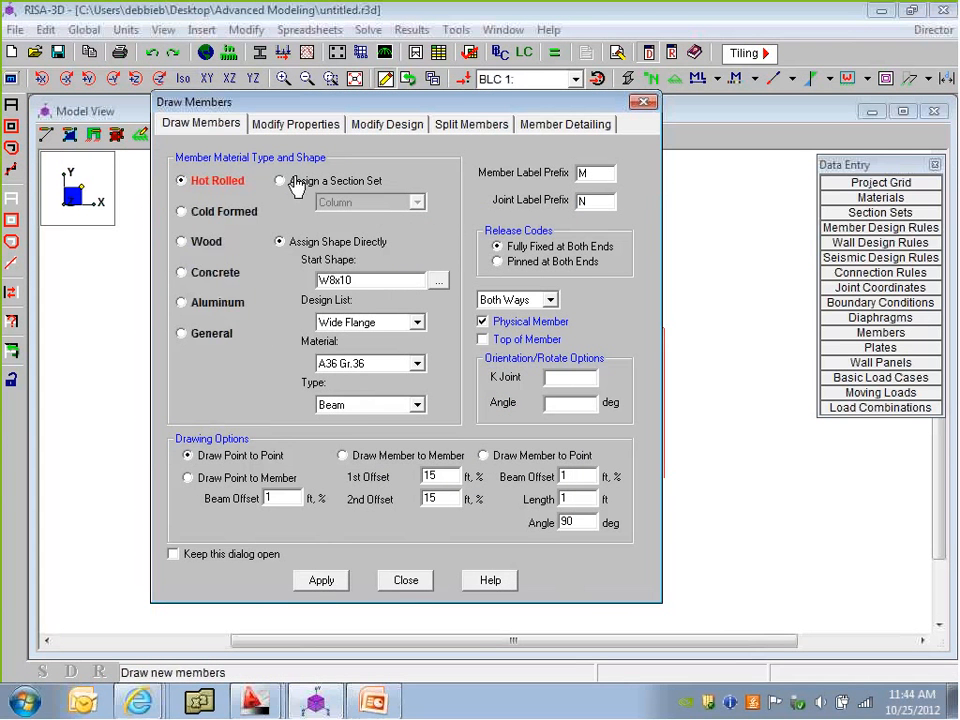
left_click(292, 180)
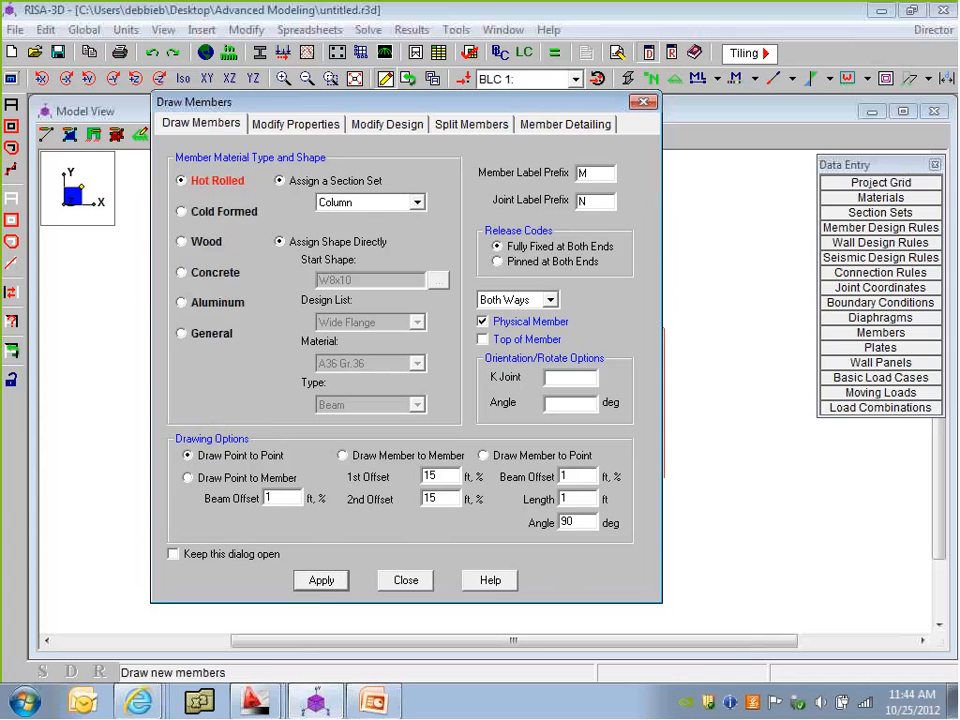
left_click(321, 582)
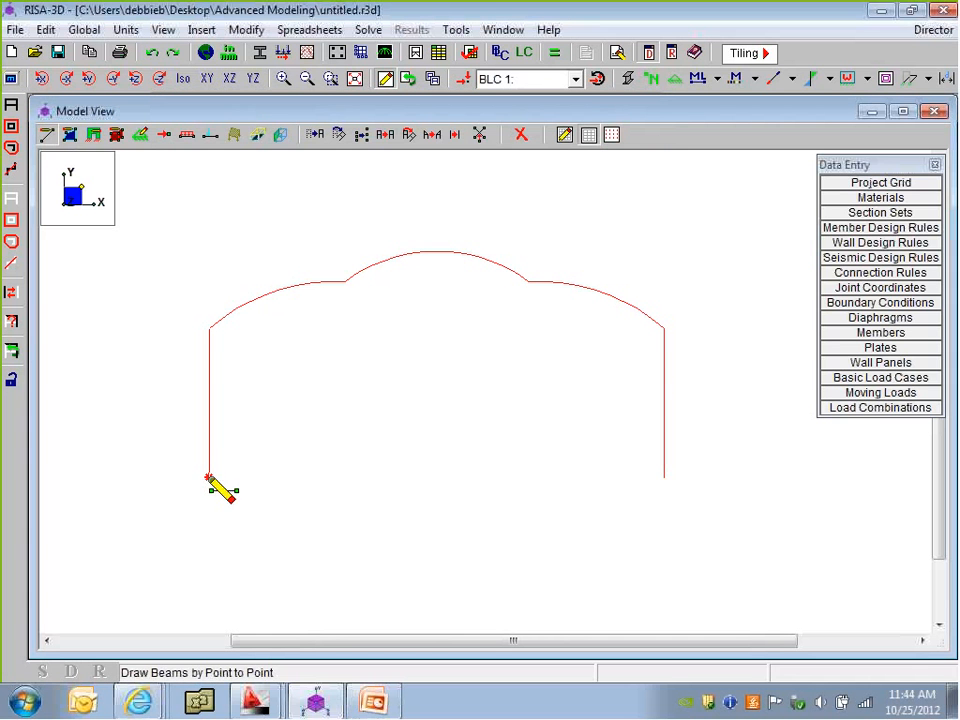
left_click(209, 477)
left_click(209, 328)
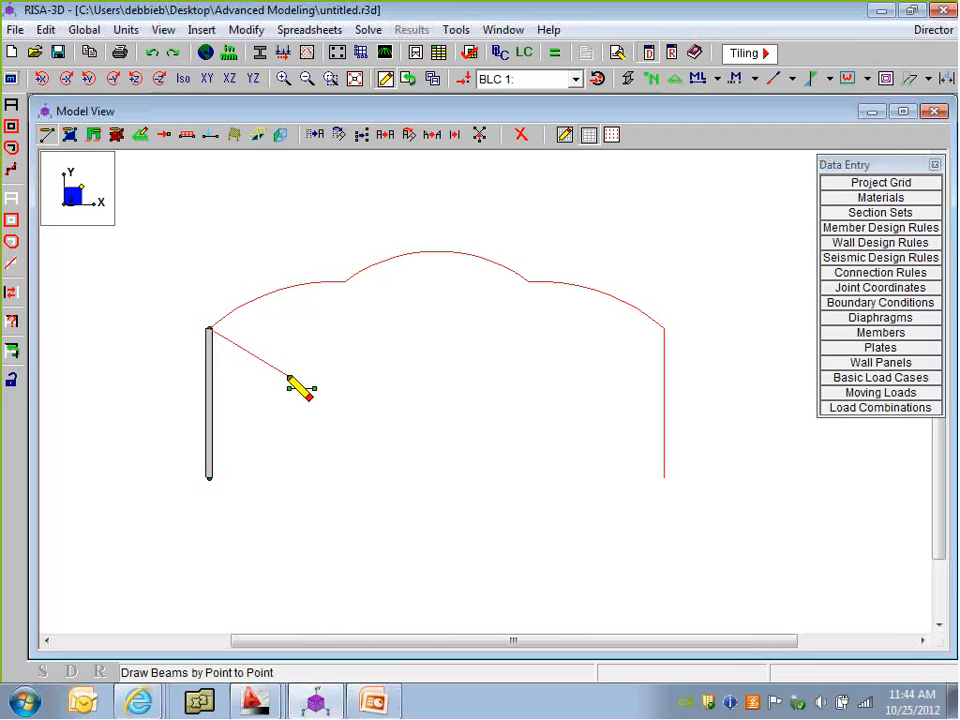
Draw hot-rolled members with the Arc section set point to point along the left lower arc, from the column top to the upper arc's start
left_click(47, 134)
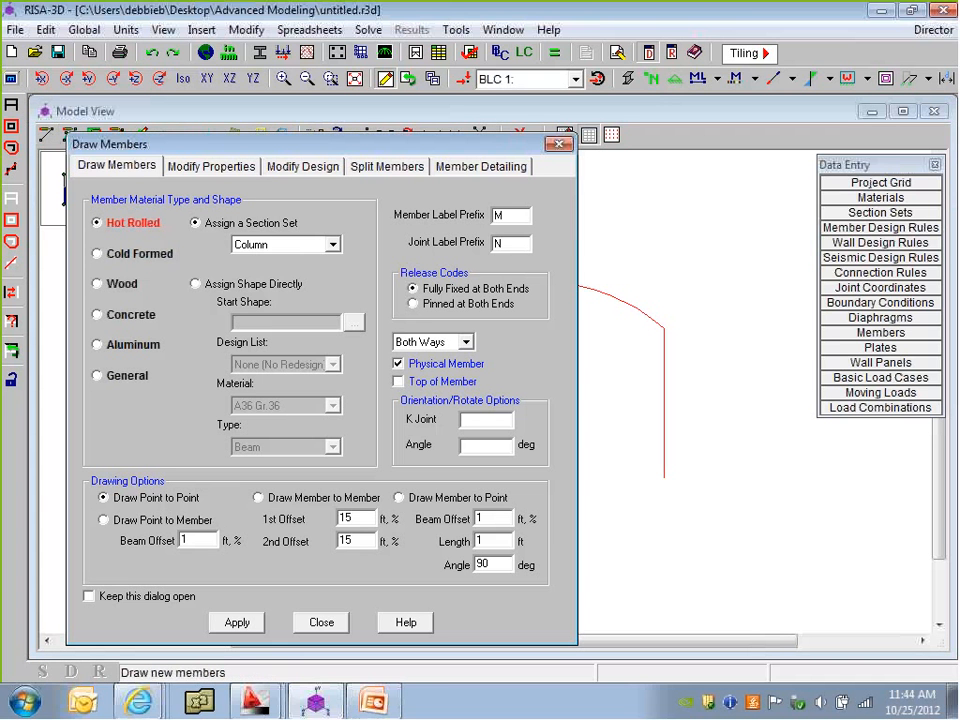
left_click(300, 244)
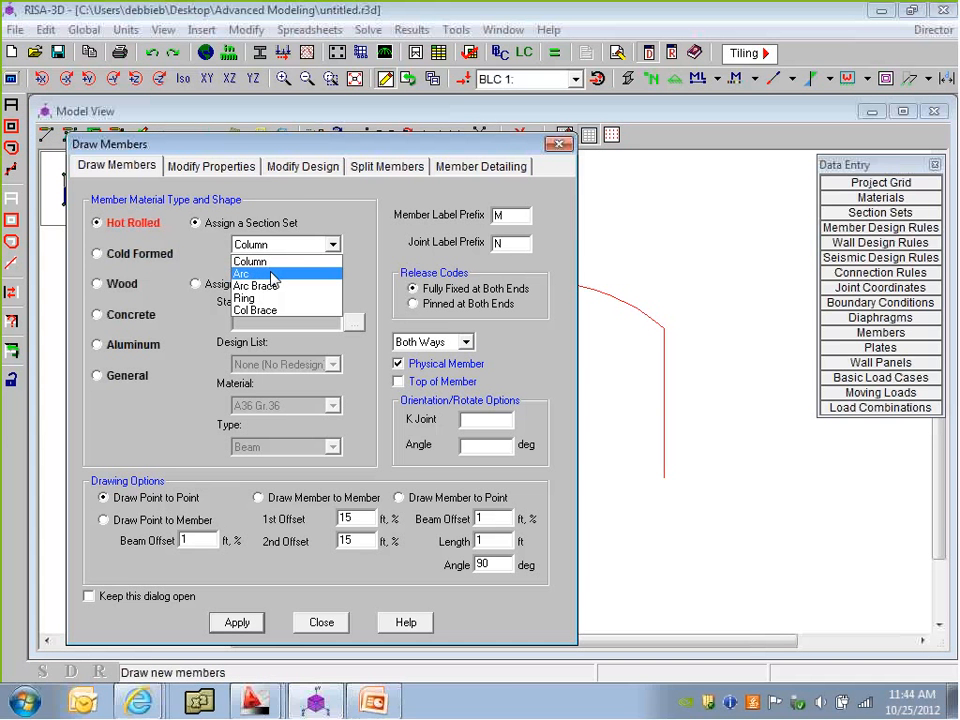
left_click(271, 273)
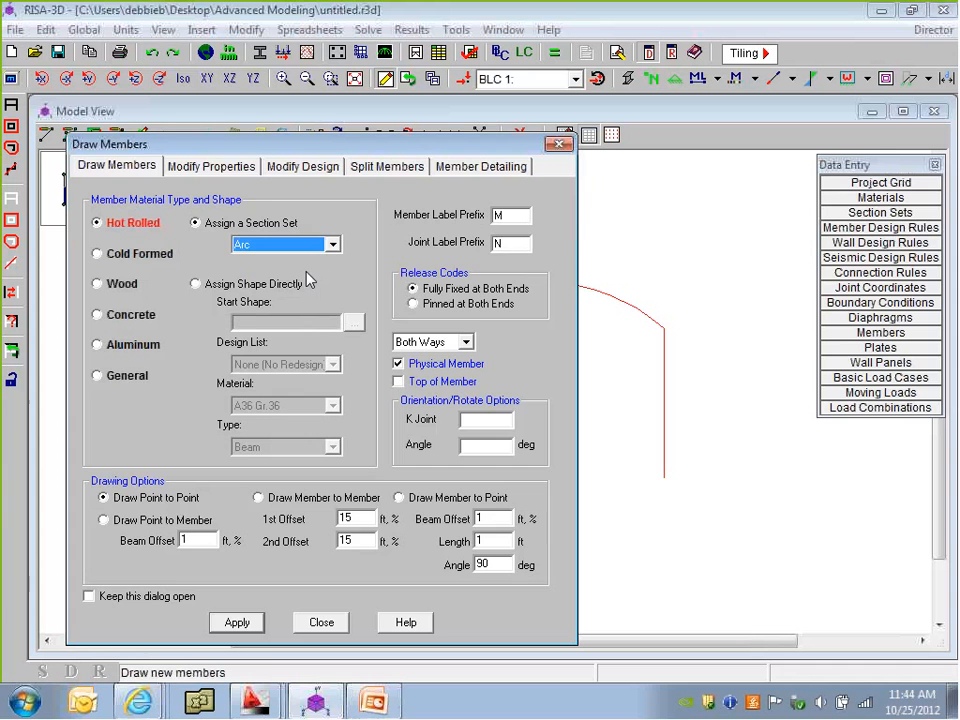
left_click(240, 624)
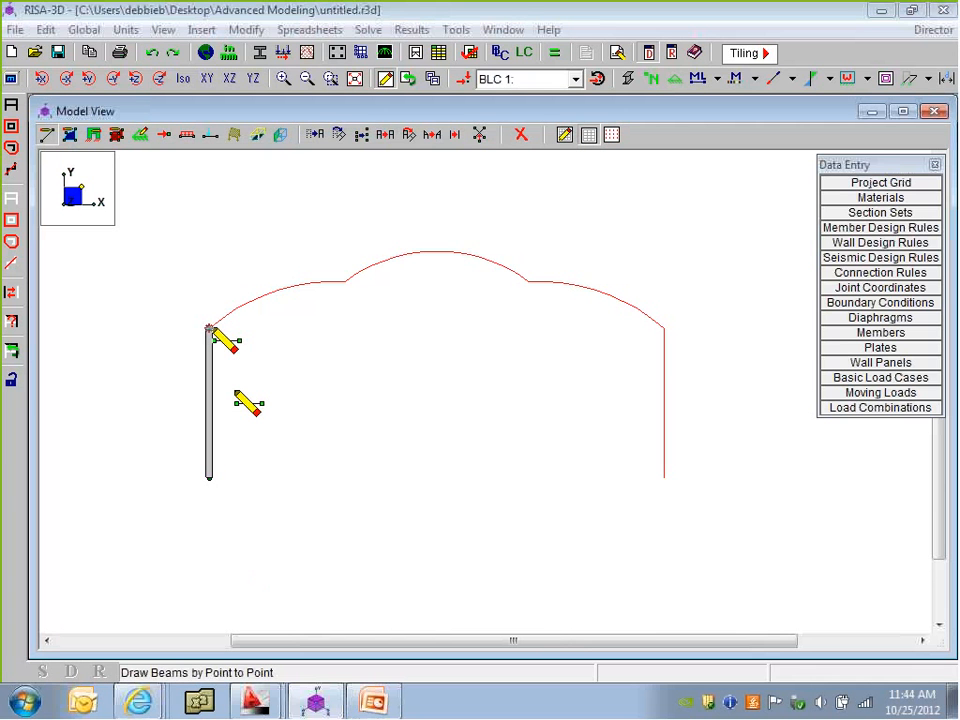
scroll(225, 335, "up", 2)
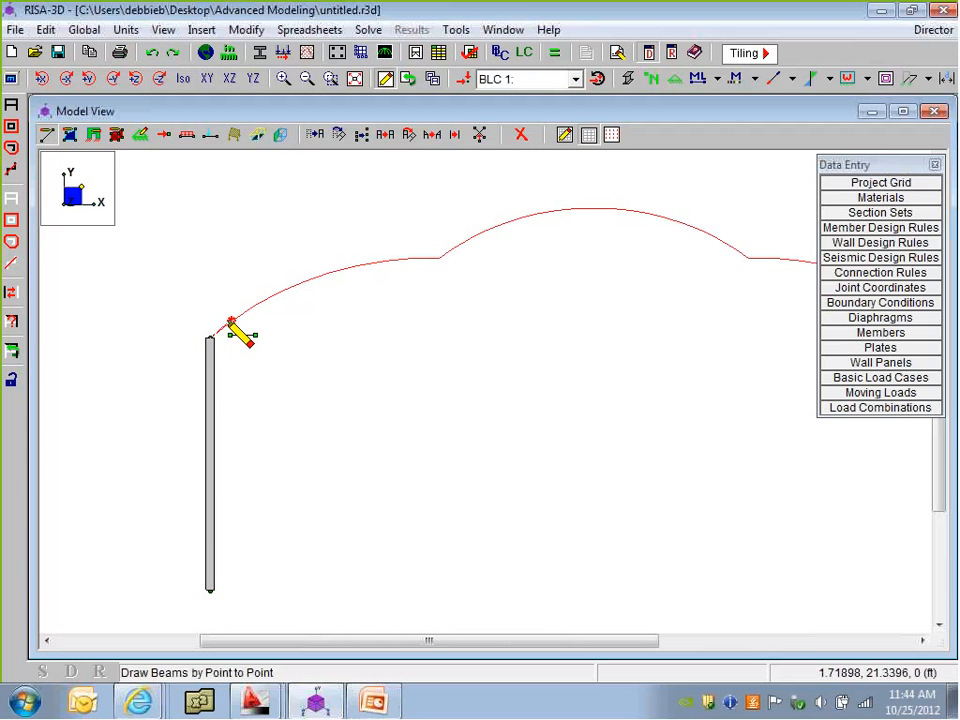
left_click(212, 338)
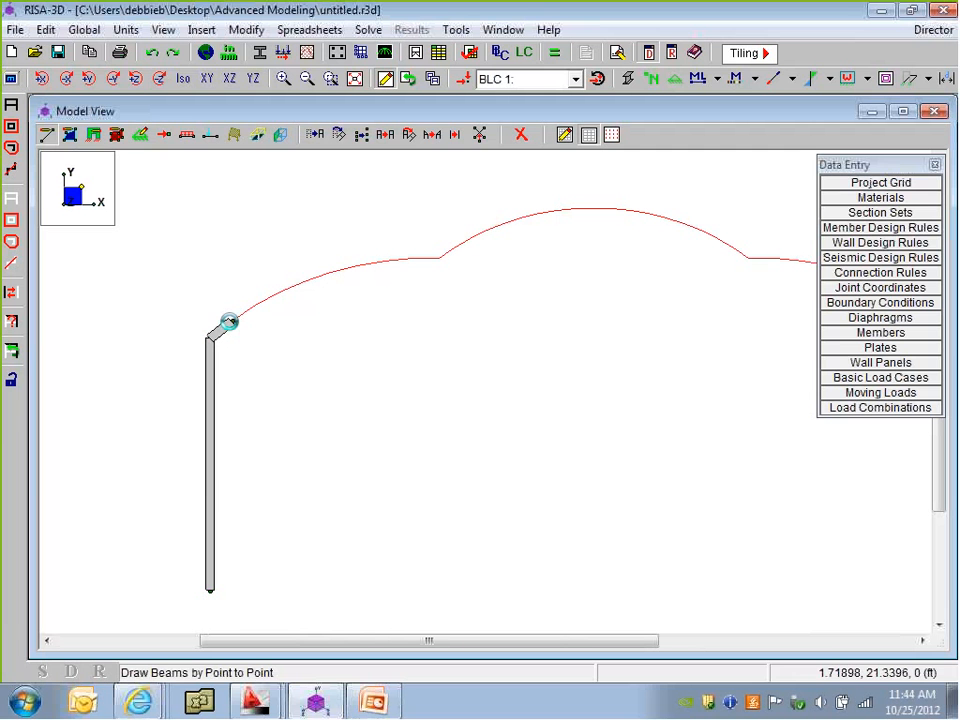
left_click(229, 321)
left_click(257, 303)
left_click(282, 290)
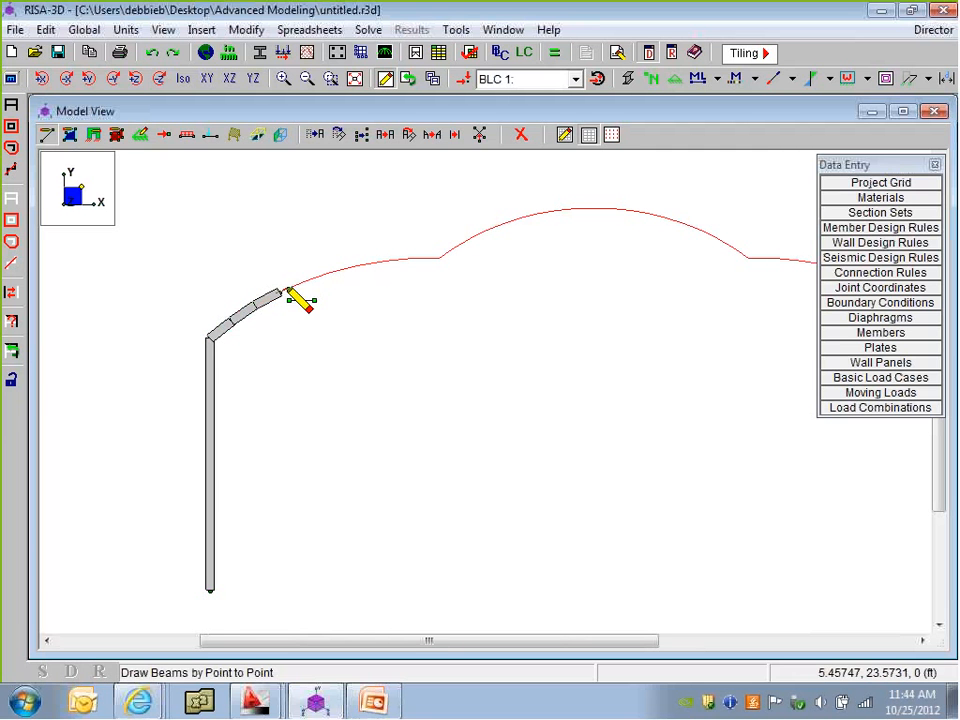
left_click(306, 283)
left_click(329, 272)
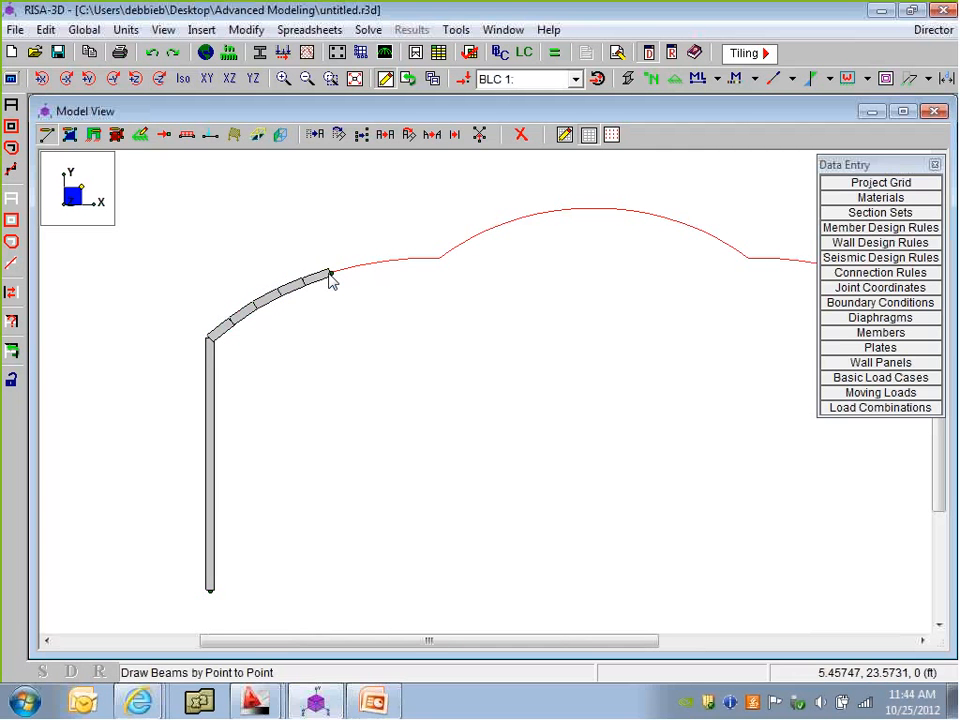
left_click(358, 265)
left_click(385, 262)
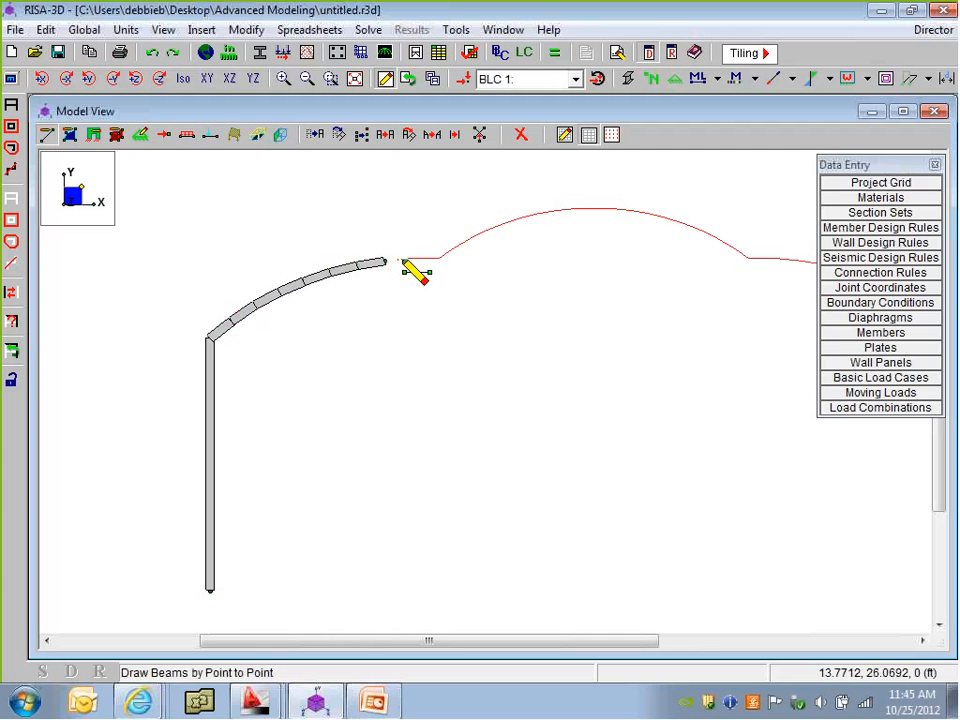
left_click(412, 259)
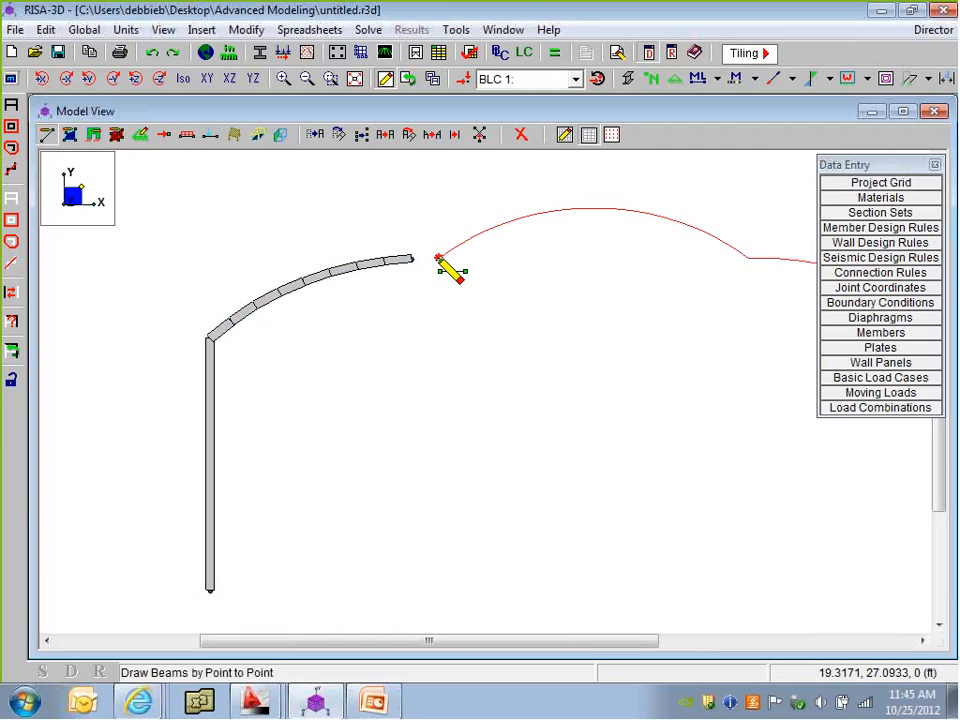
left_click(439, 257)
Continue the Arc members point to point along the left half of the upper arc up to the dome's crown
left_click(455, 246)
left_click(471, 237)
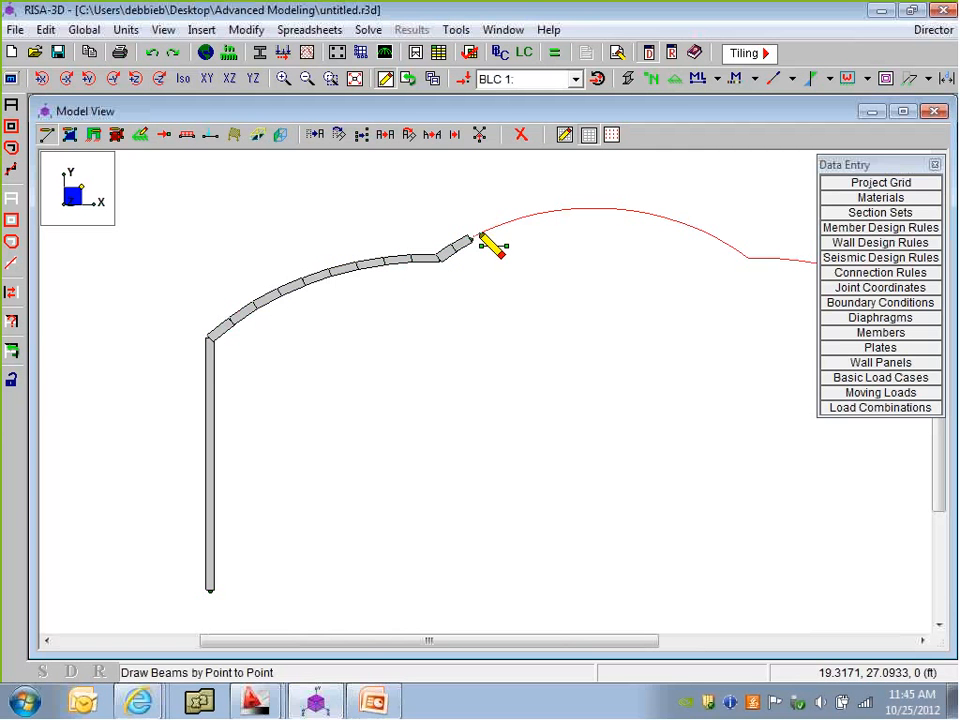
left_click(496, 226)
left_click(520, 216)
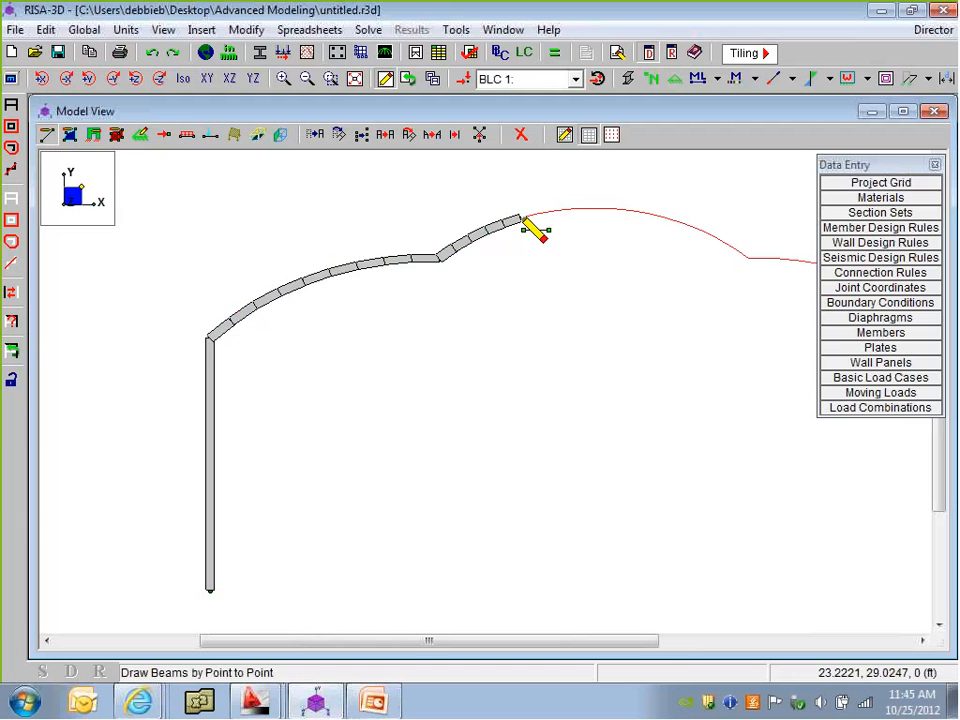
left_click(539, 212)
left_click(558, 210)
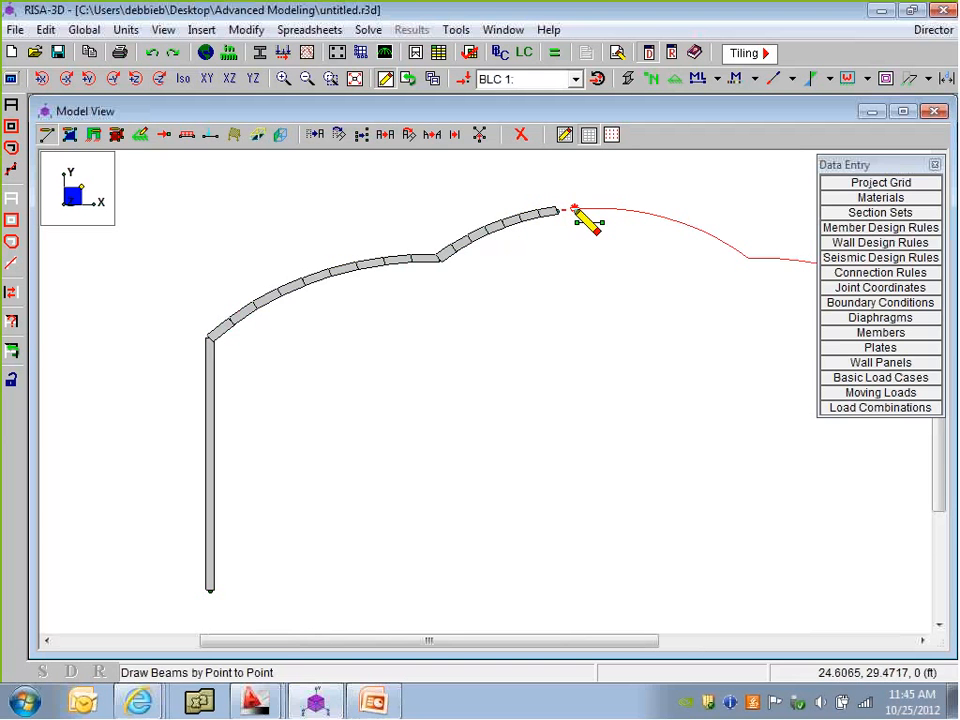
left_click(577, 209)
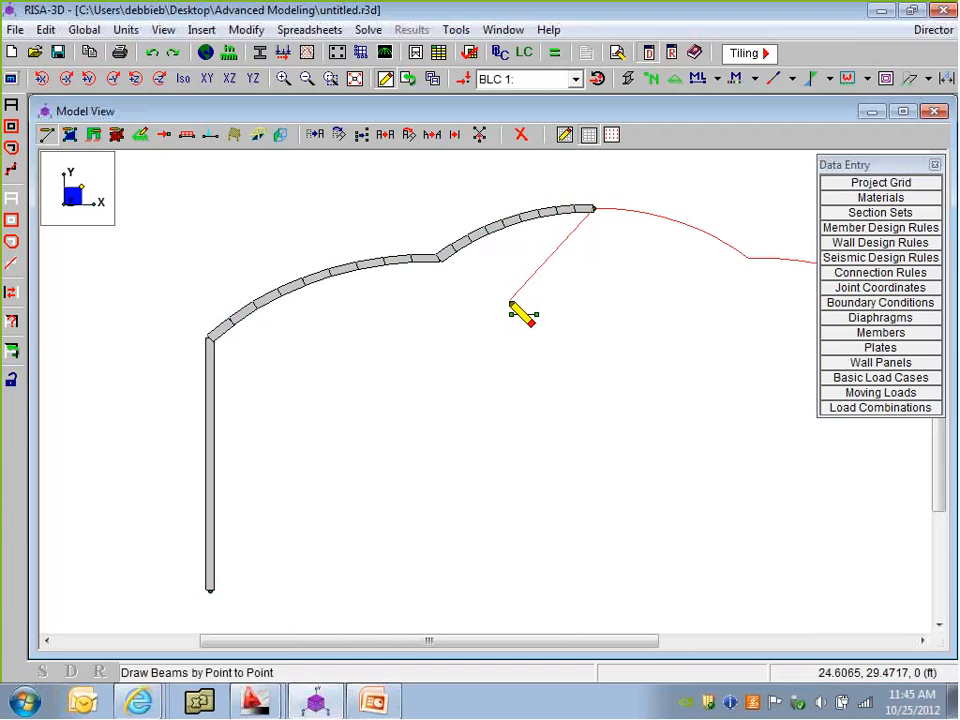
End member drawing, hide the drawing grid and display the members as single lines
scroll(400, 290, "down", 1)
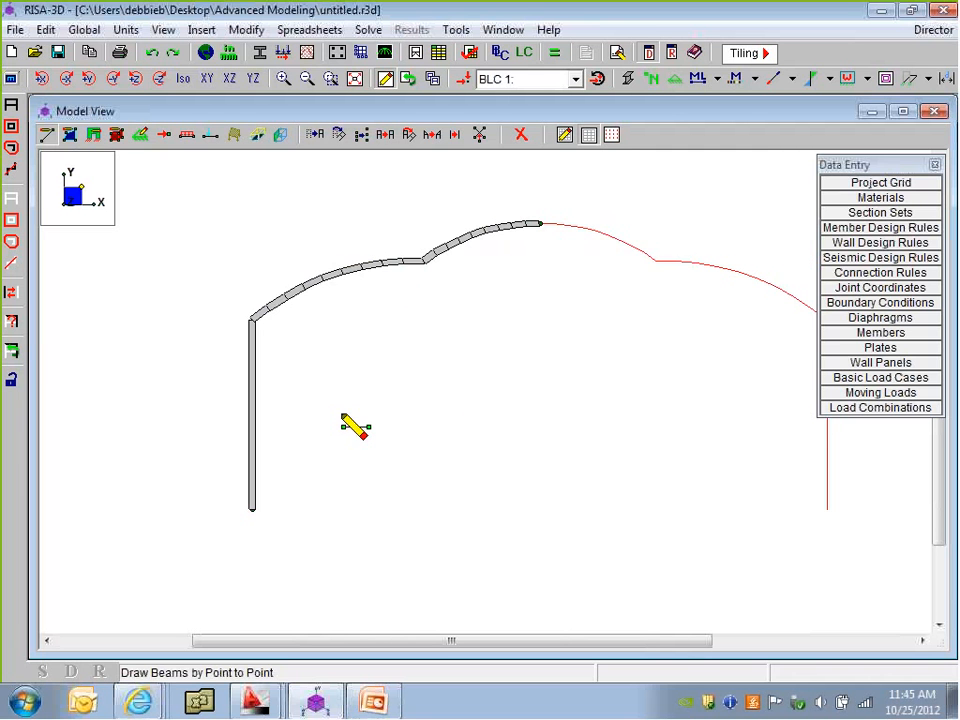
scroll(342, 416, "down", 1)
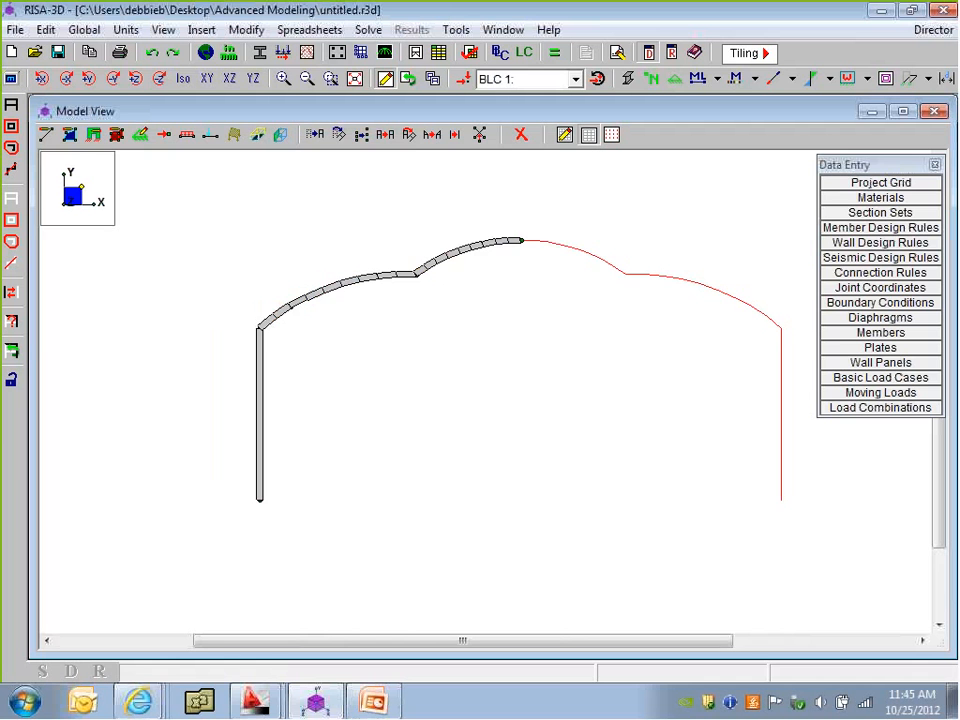
left_click(589, 135)
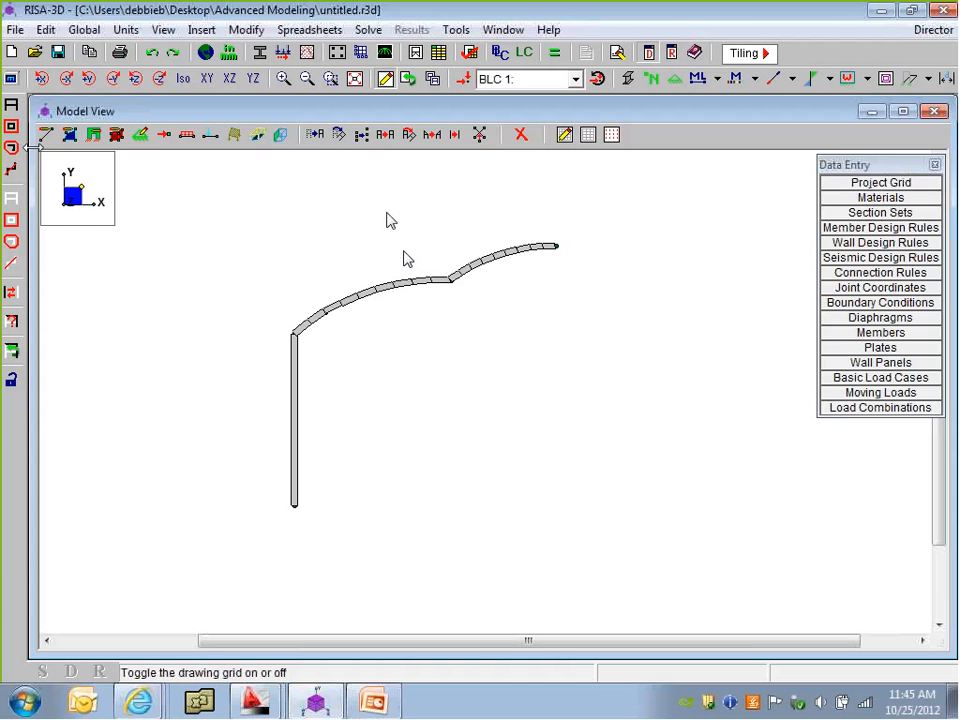
left_click(408, 134)
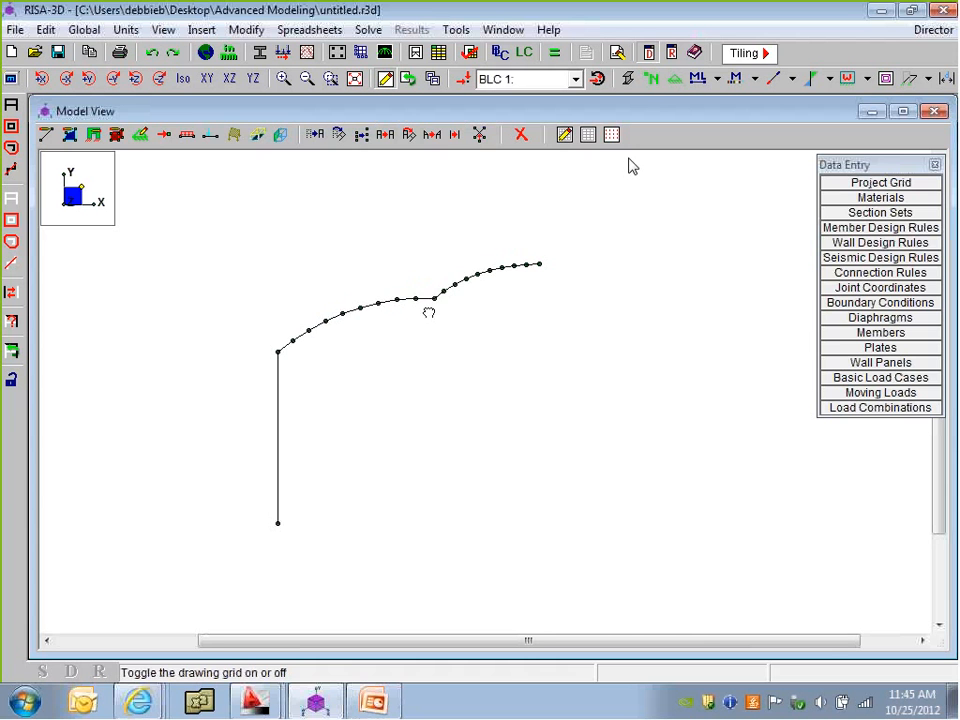
Copy-rotate the half frame about the Y axis by 22.5 degrees with 1 increment, using the crown joint as polar origin
left_click(410, 136)
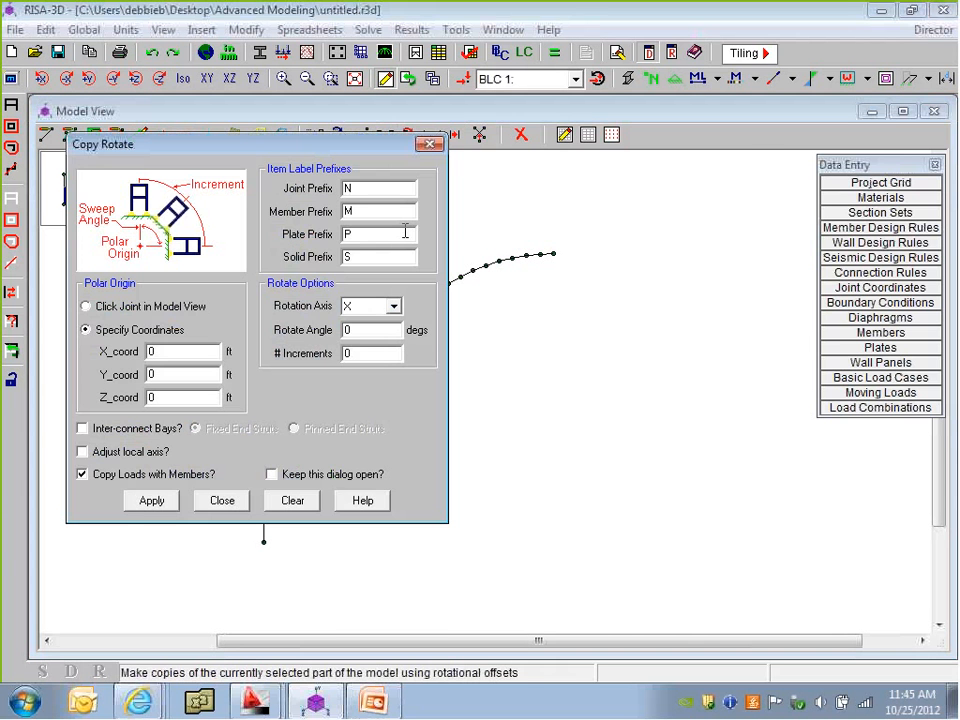
left_click(394, 307)
left_click(376, 337)
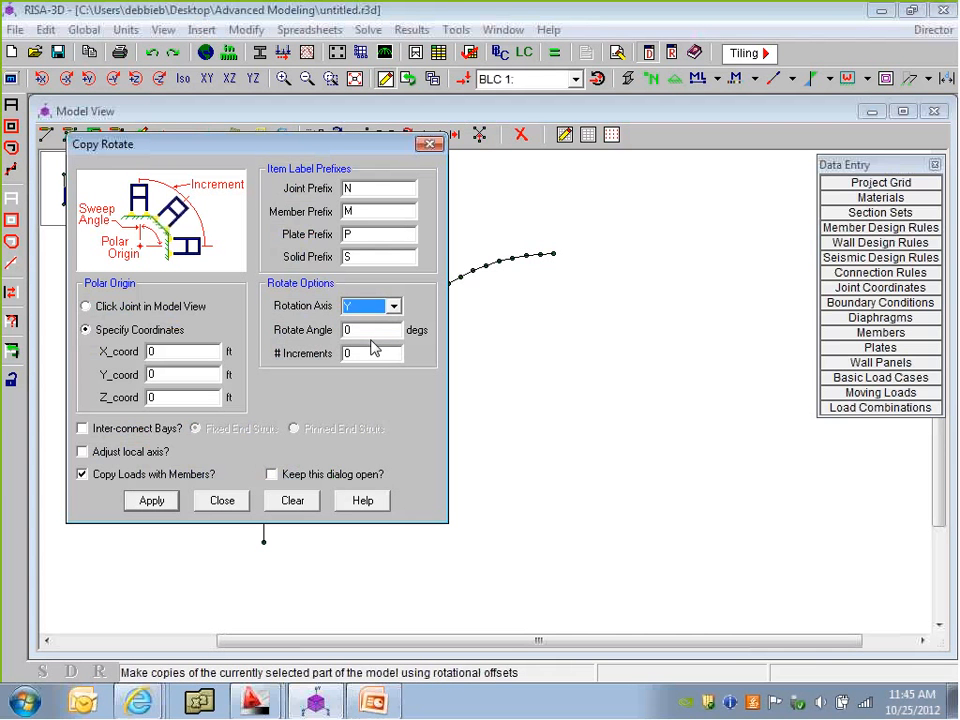
left_click(366, 333)
double_click(366, 333)
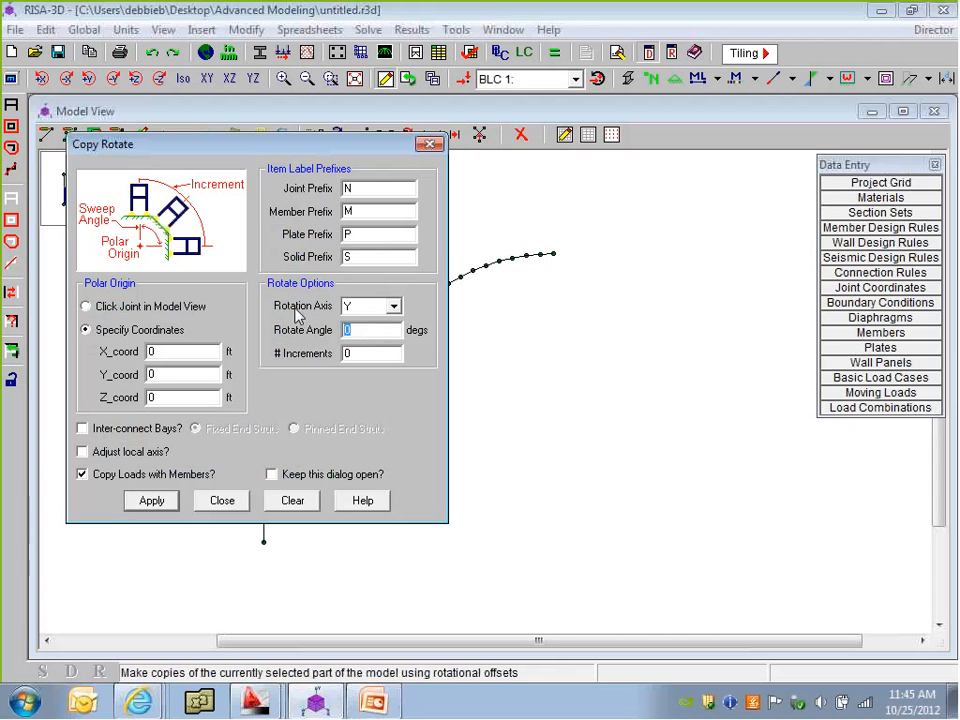
type("22.5")
double_click(358, 354)
type("1")
left_click(148, 309)
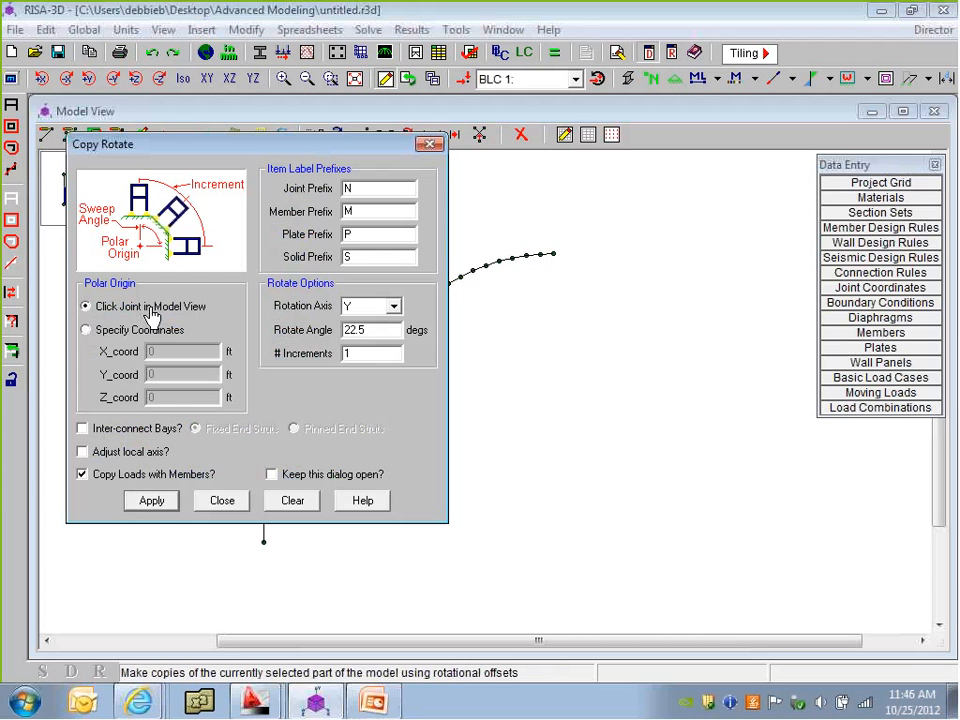
left_click(151, 500)
left_click(556, 254)
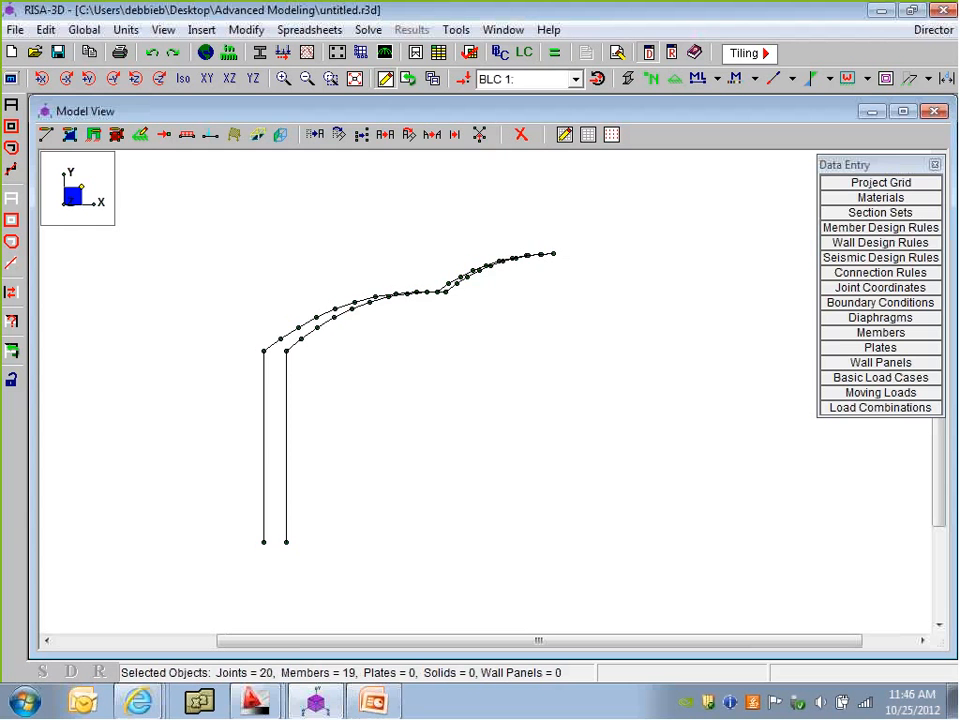
Draw a hot-rolled member with the Ring section set between the tops of the two columns
middle_click_drag(375, 398, 394, 435, "ctrl")
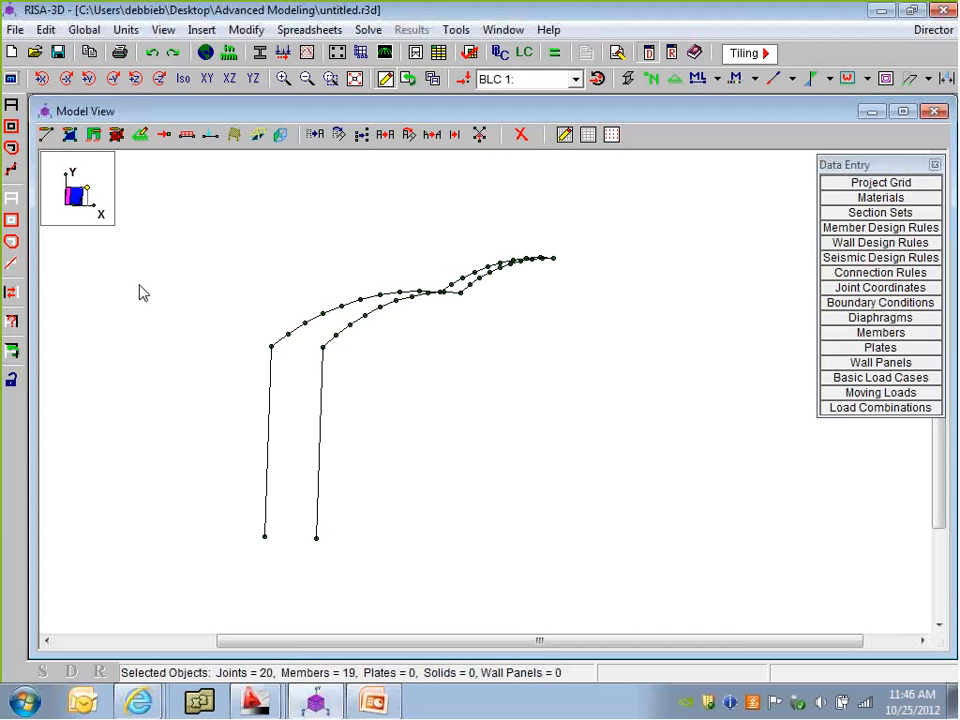
middle_click_drag(284, 433, 305, 434)
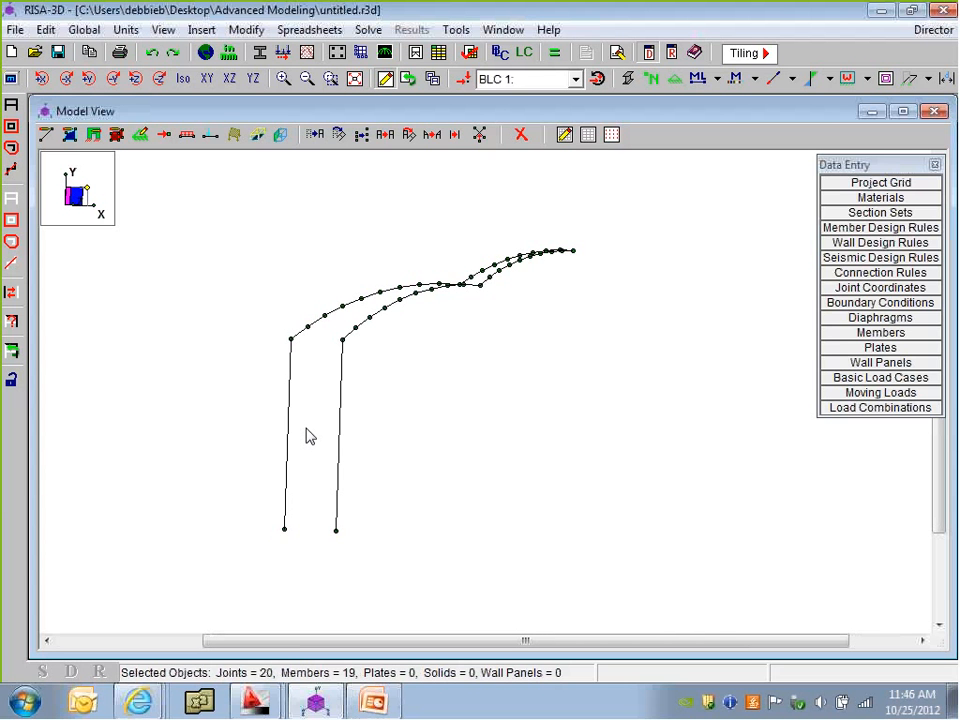
left_click(46, 135)
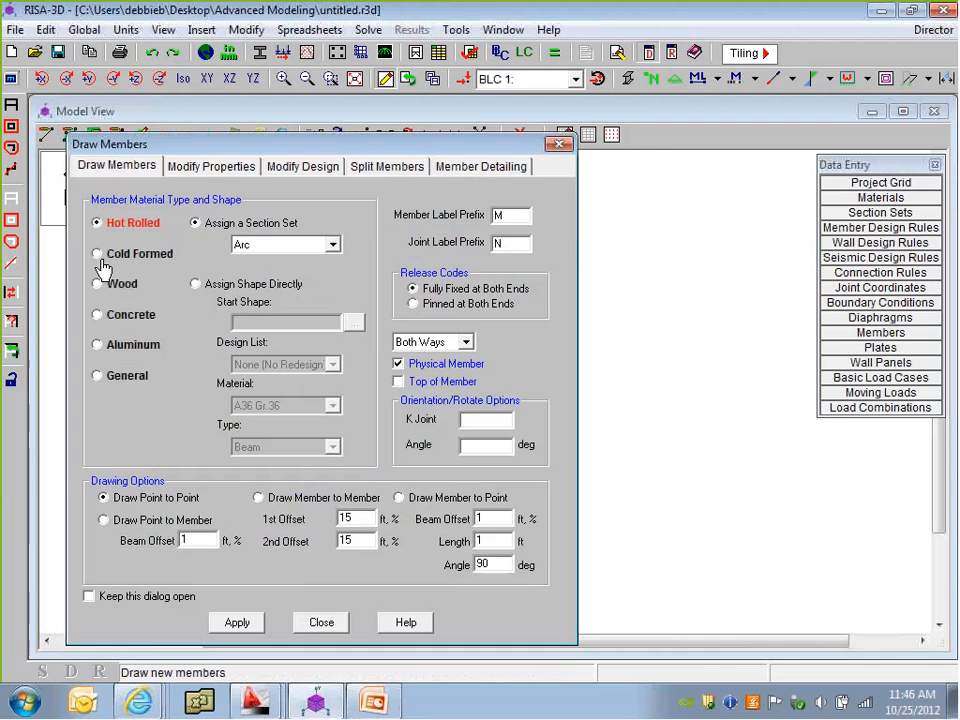
left_click_drag(245, 144, 340, 97)
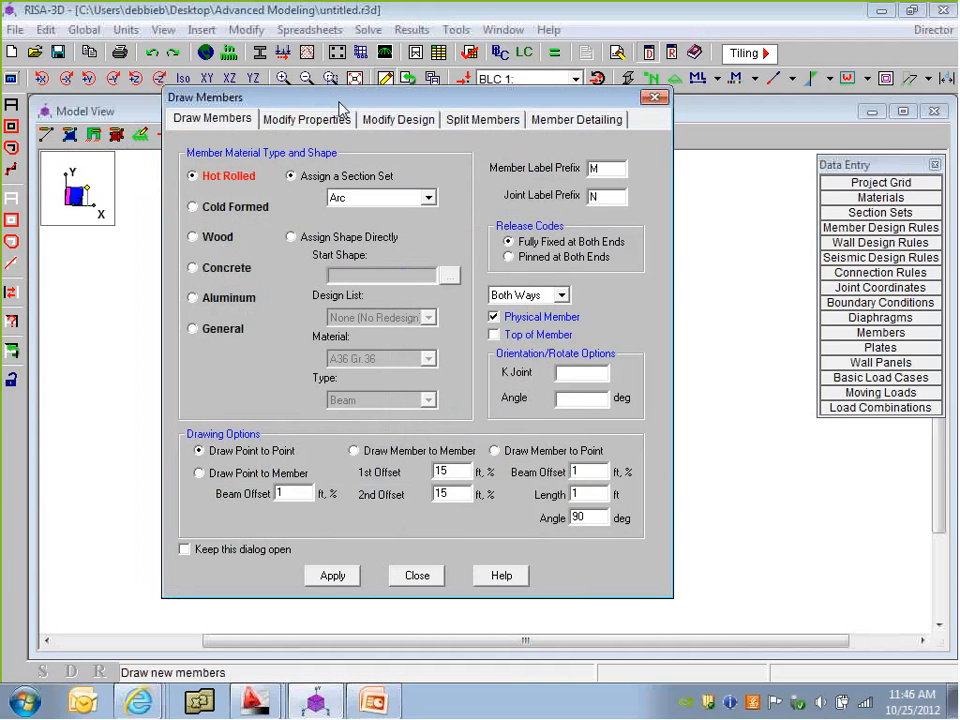
left_click(358, 200)
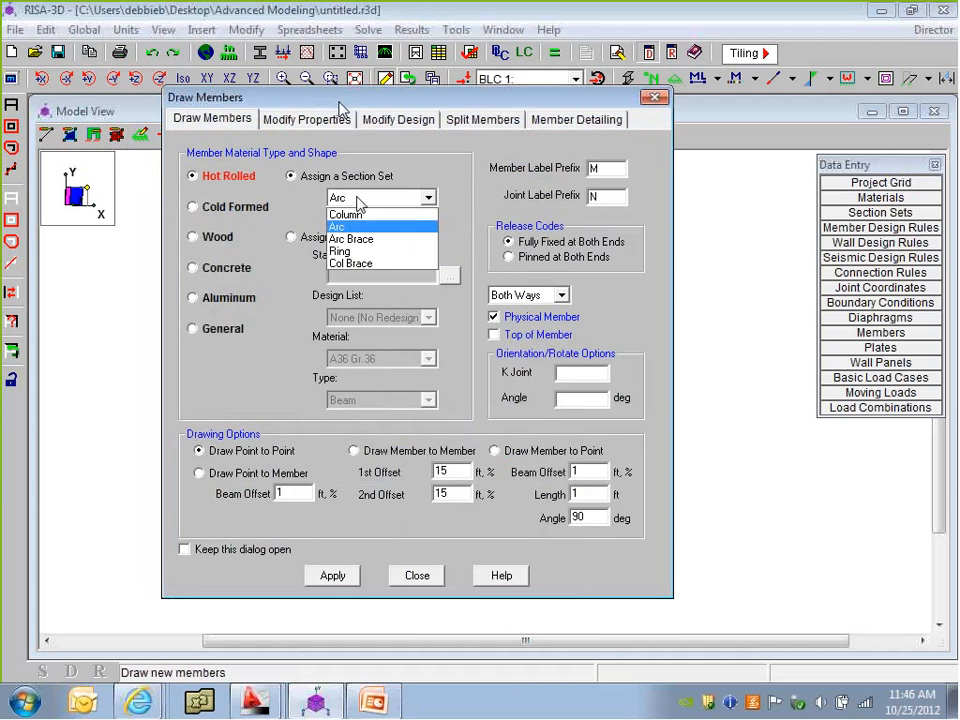
left_click(360, 254)
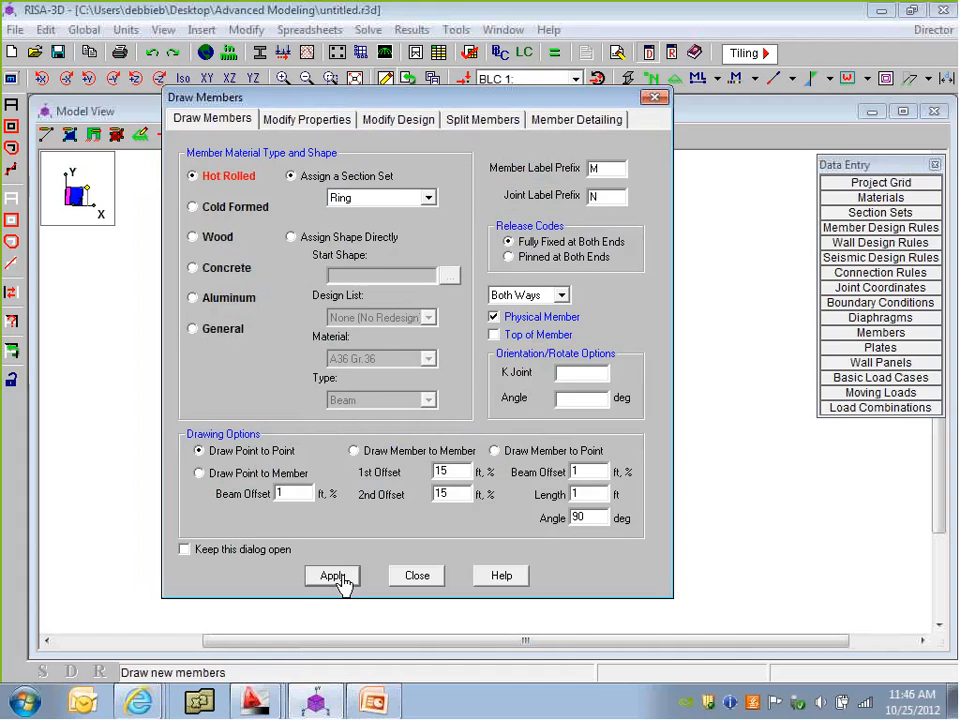
left_click(338, 576)
left_click(290, 340)
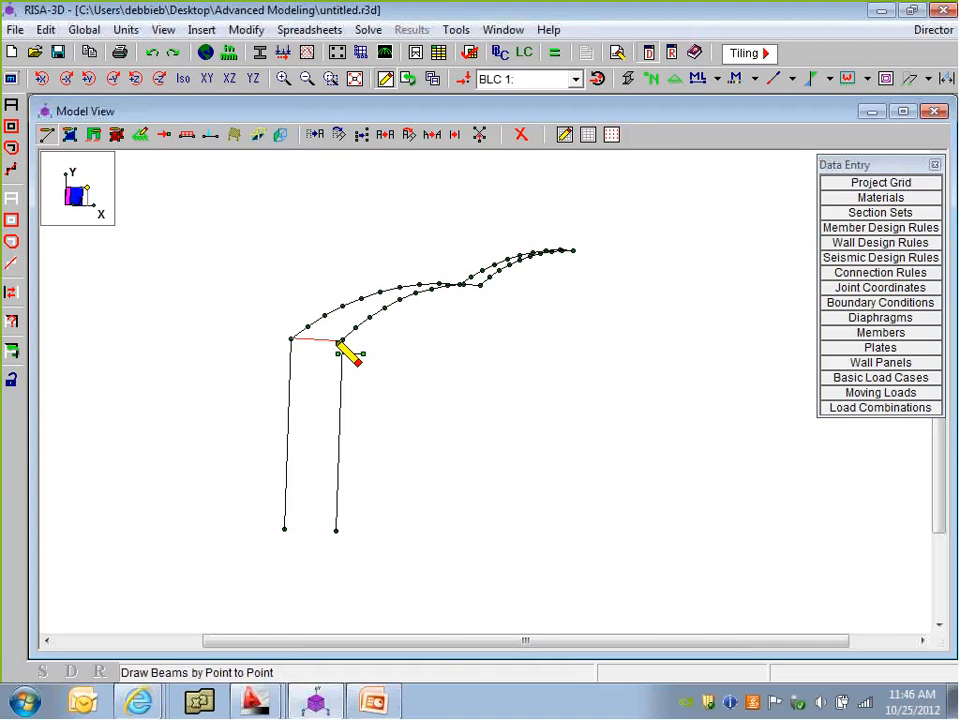
left_click(341, 341)
Draw a second Ring member between the mid-heights of the two columns and show the model in isometric view
left_click(286, 433)
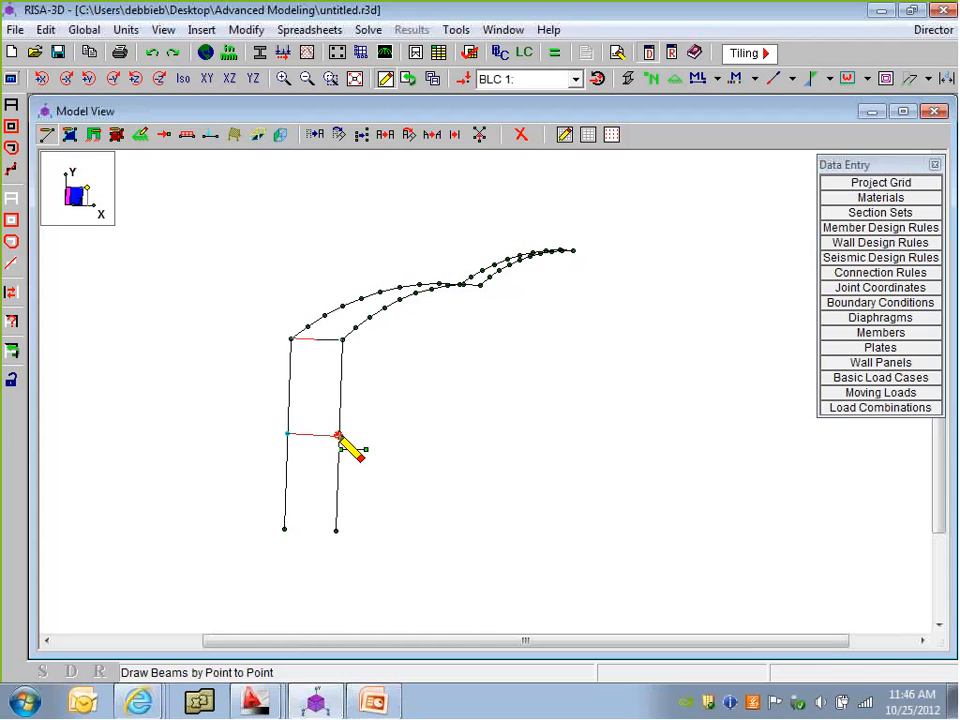
left_click(338, 434)
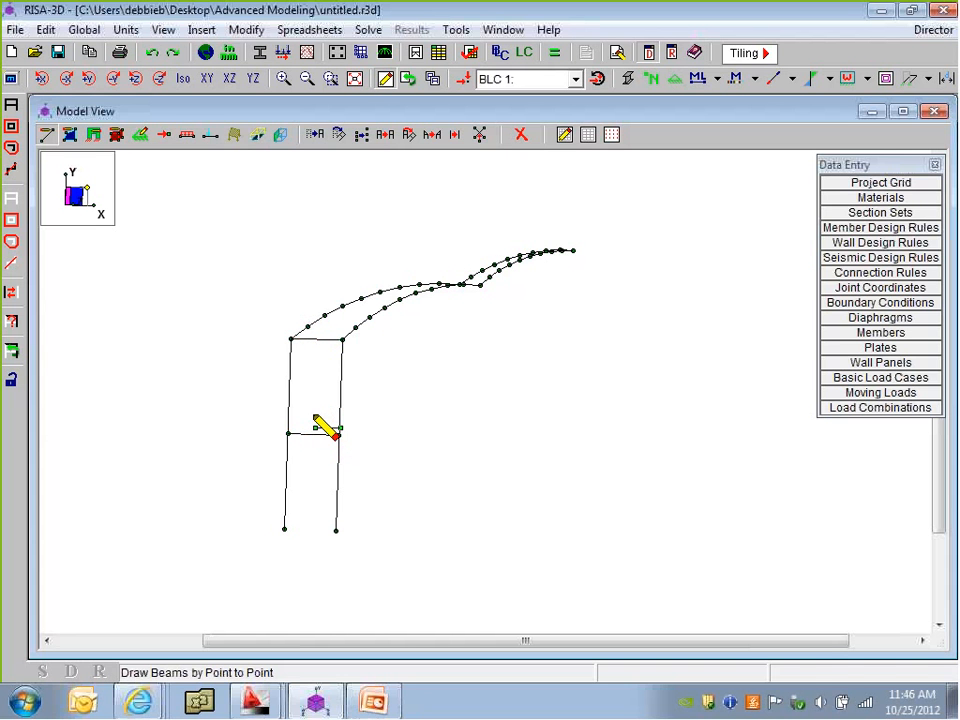
right_click(323, 430)
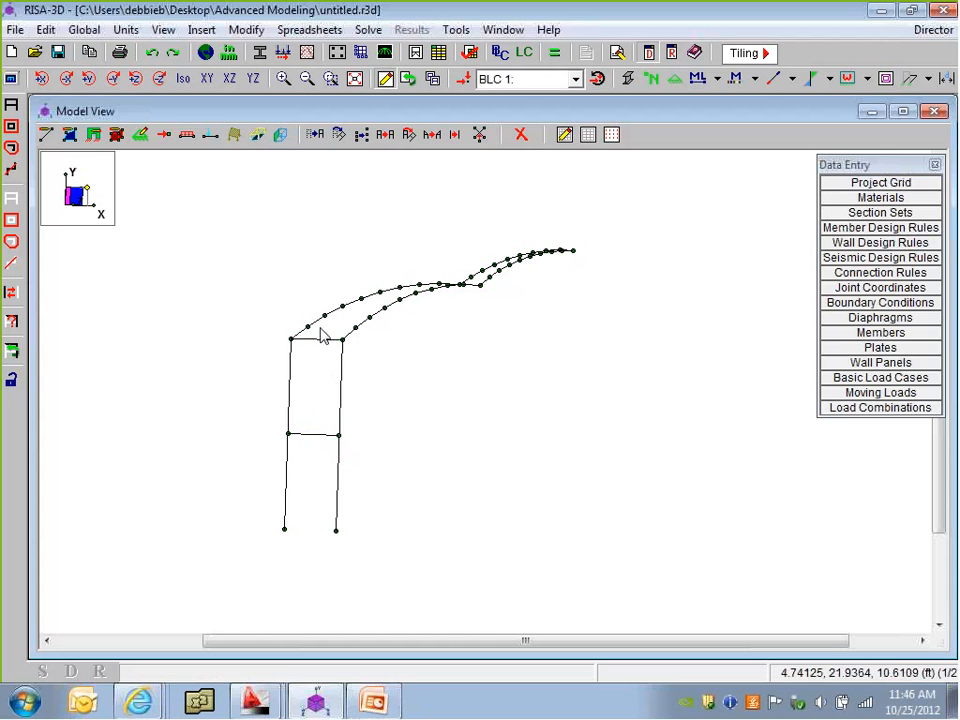
scroll(386, 360, "up", 1)
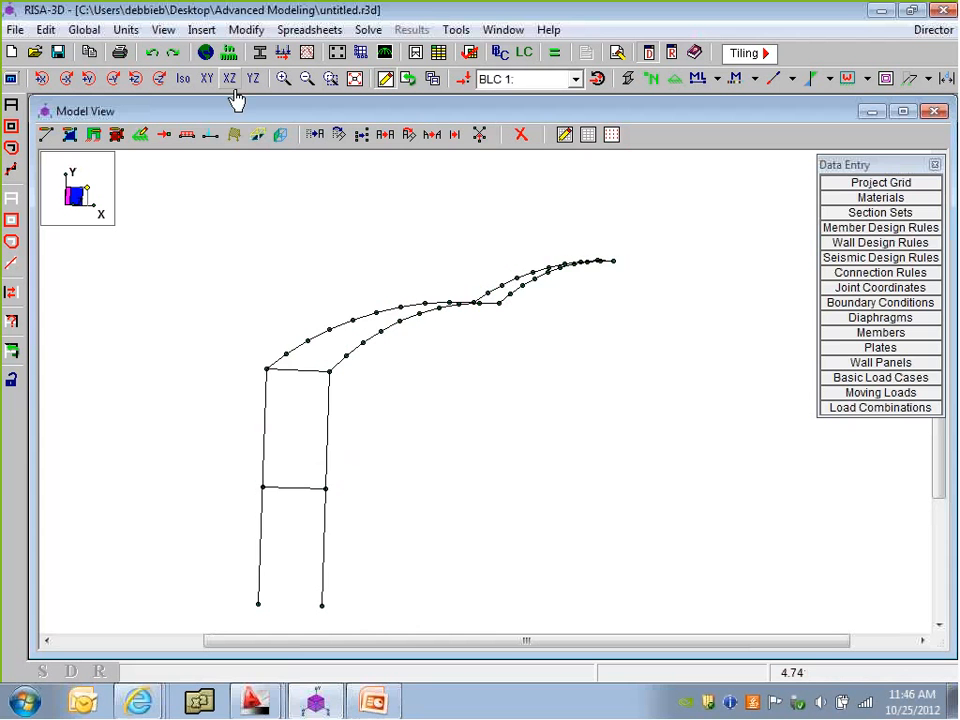
left_click(183, 79)
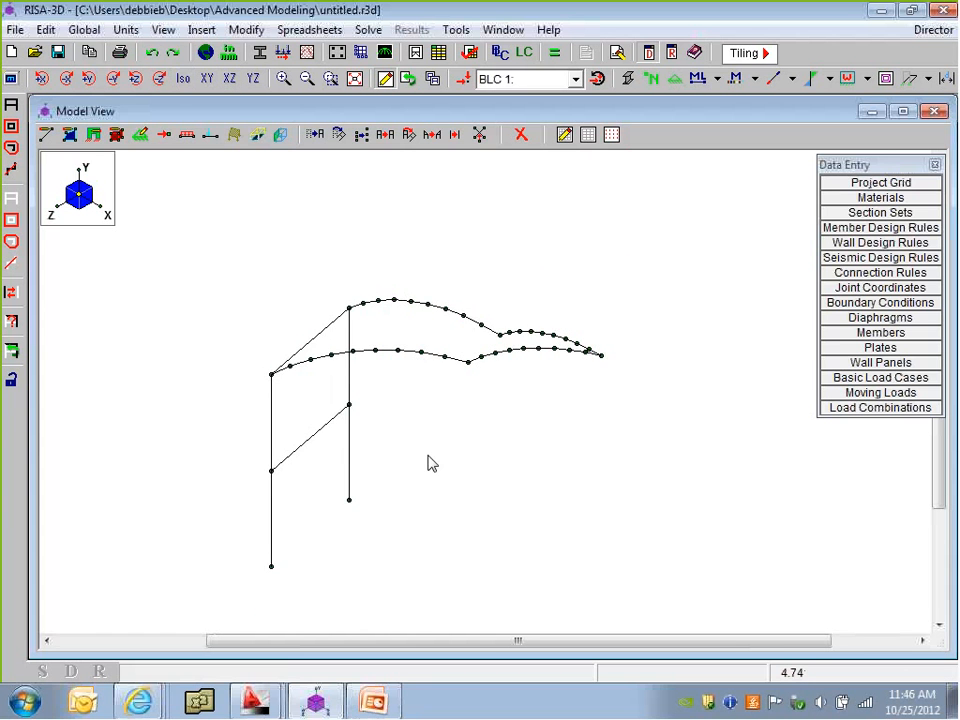
Draw a hot-rolled member with the Arc Brace section set between the third joints above the column tops on the two arcs
middle_click_drag(431, 463, 525, 469, "shift")
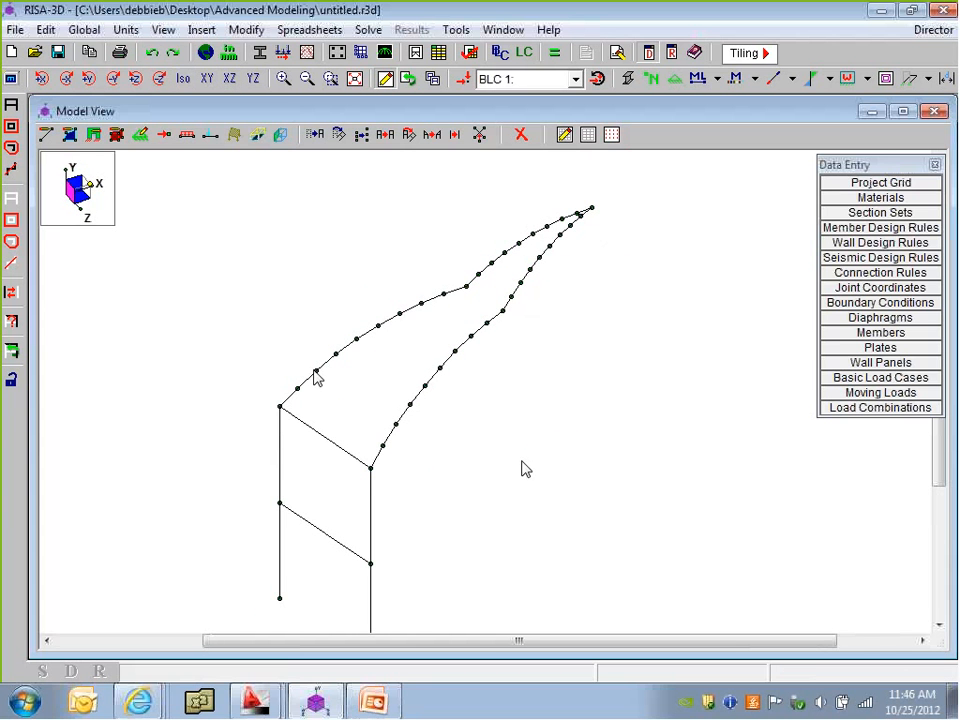
scroll(237, 320, "down", 1)
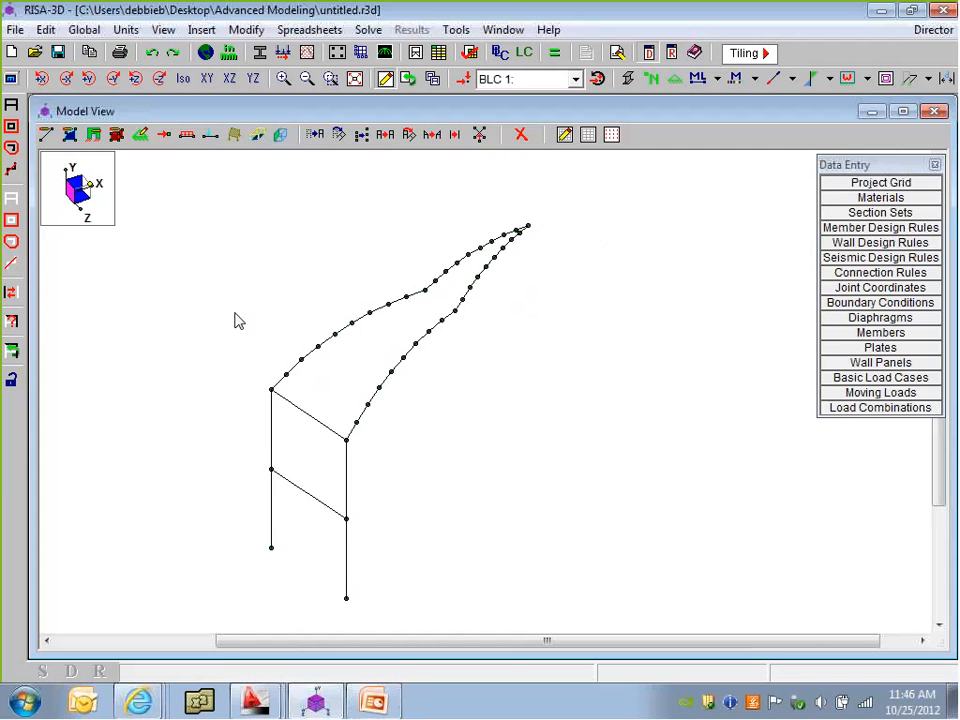
scroll(237, 320, "down", 1)
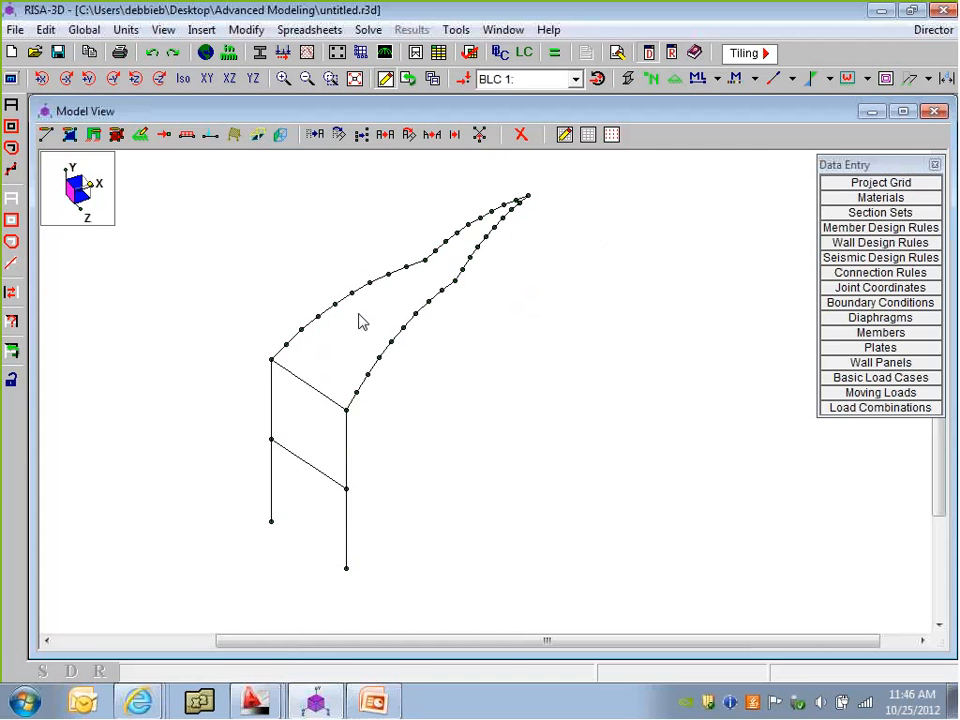
key("ctrl+d")
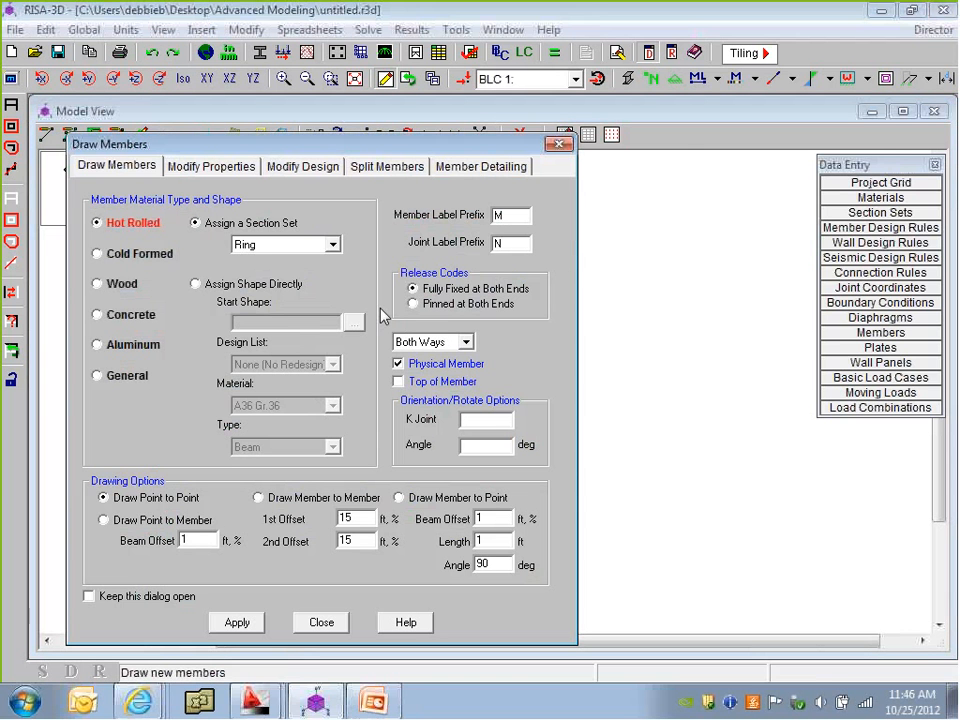
left_click(332, 244)
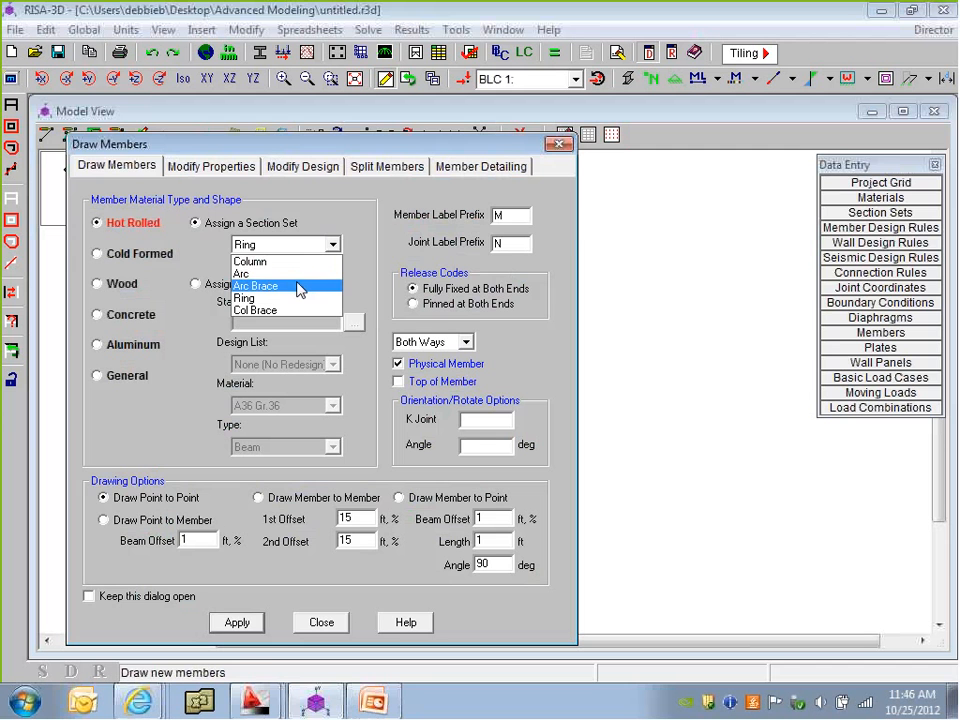
left_click(301, 287)
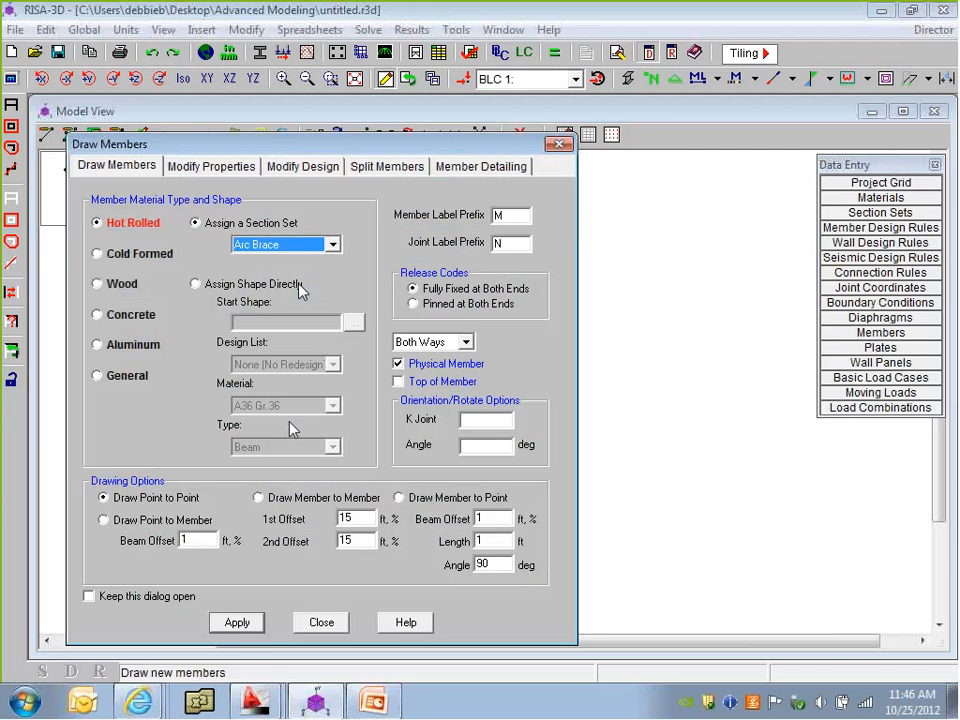
left_click(237, 622)
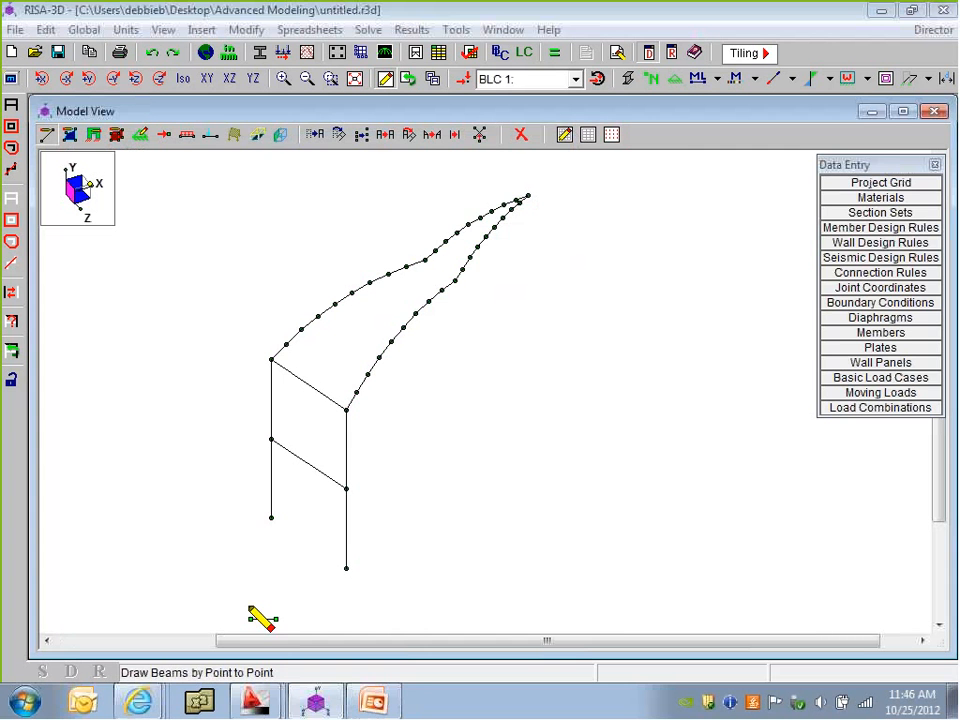
left_click(318, 316)
left_click(377, 357)
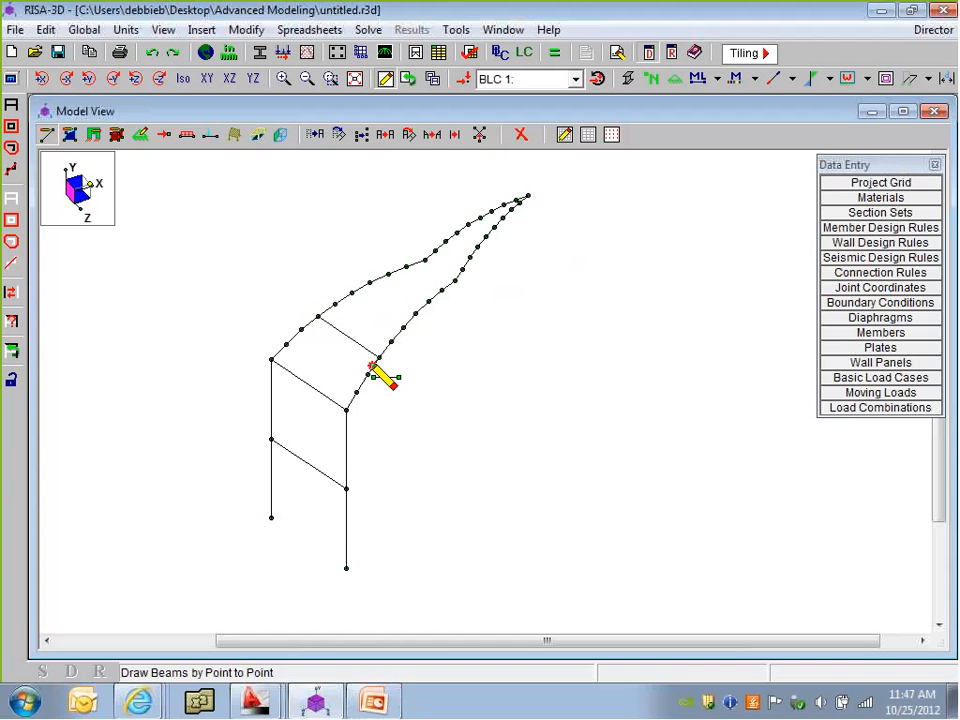
Add three Arc Brace members between the arcs at the sixth joints, the kink joints and the third joints past the kink
left_click(369, 283)
left_click(415, 313)
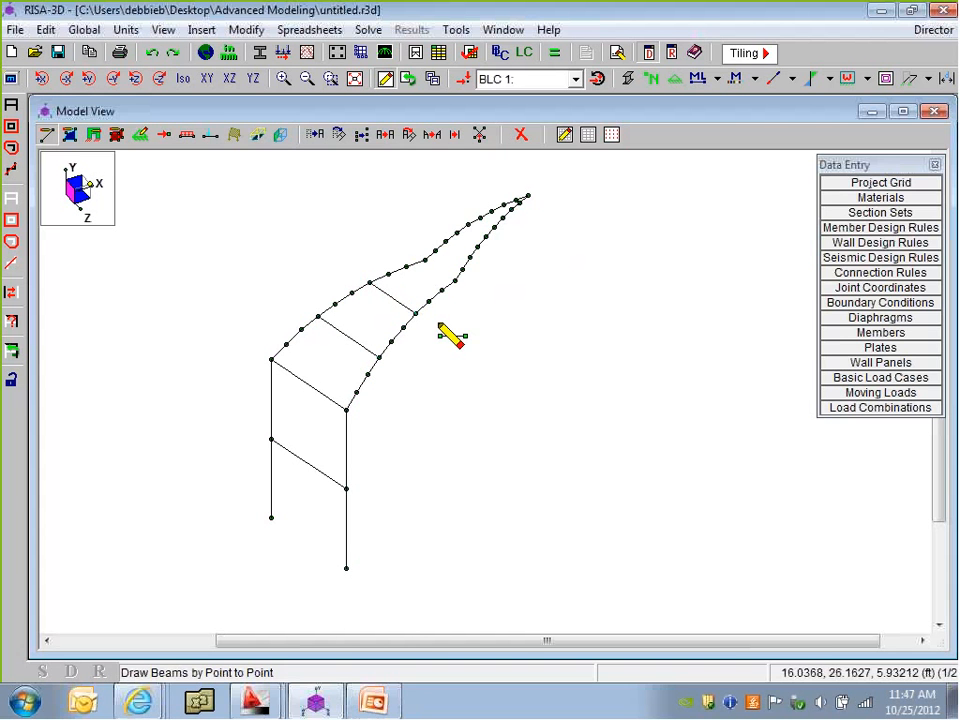
left_click(425, 260)
left_click(455, 279)
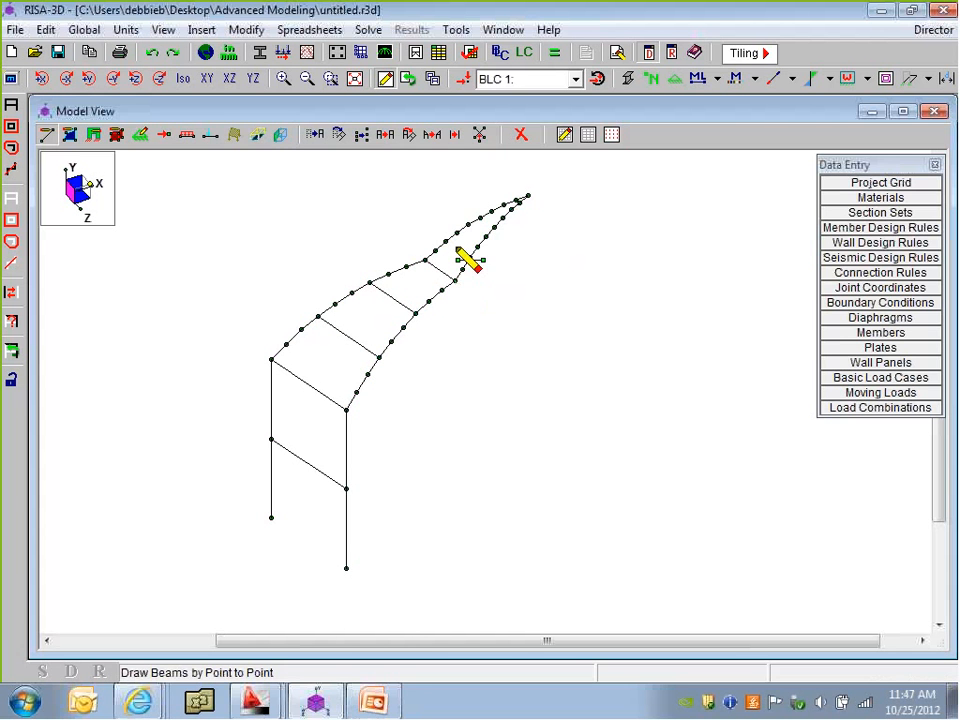
left_click(458, 233)
left_click(478, 249)
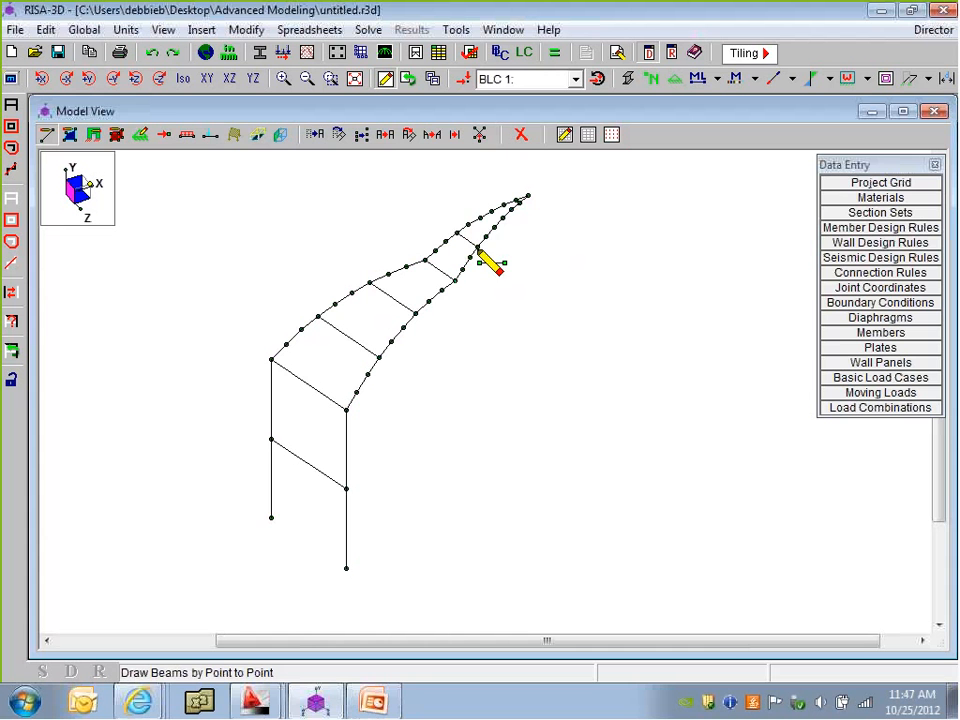
Draw the two remaining Arc Brace members between matching joints nearest the crown and end member drawing
left_click(492, 223)
scroll(502, 207, "up", 3)
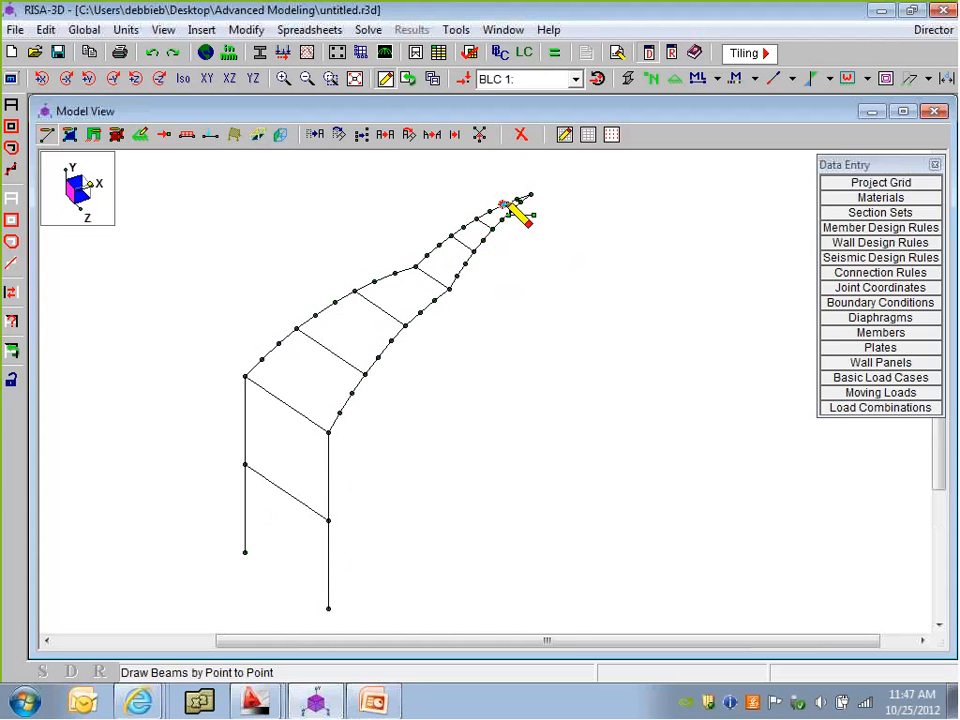
left_click(515, 213)
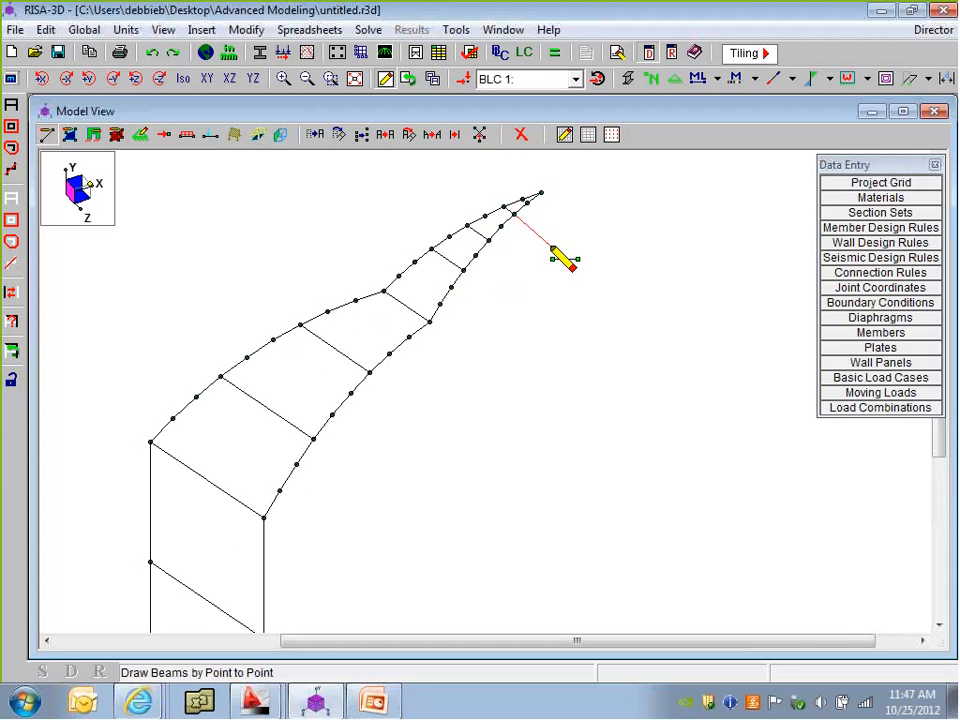
scroll(519, 270, "down", 1)
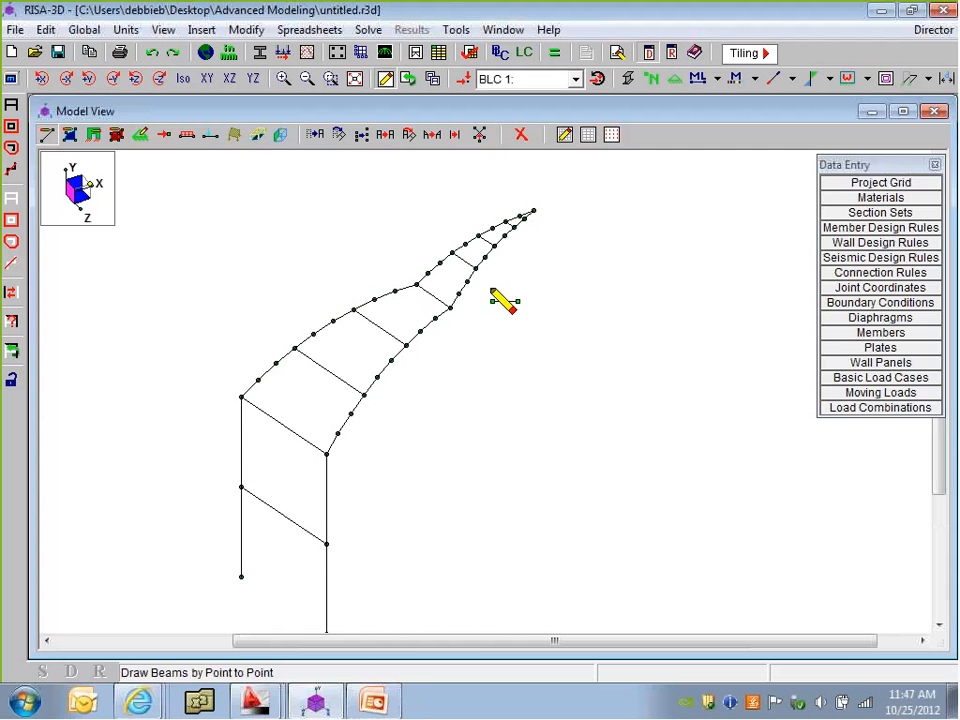
right_click(320, 427)
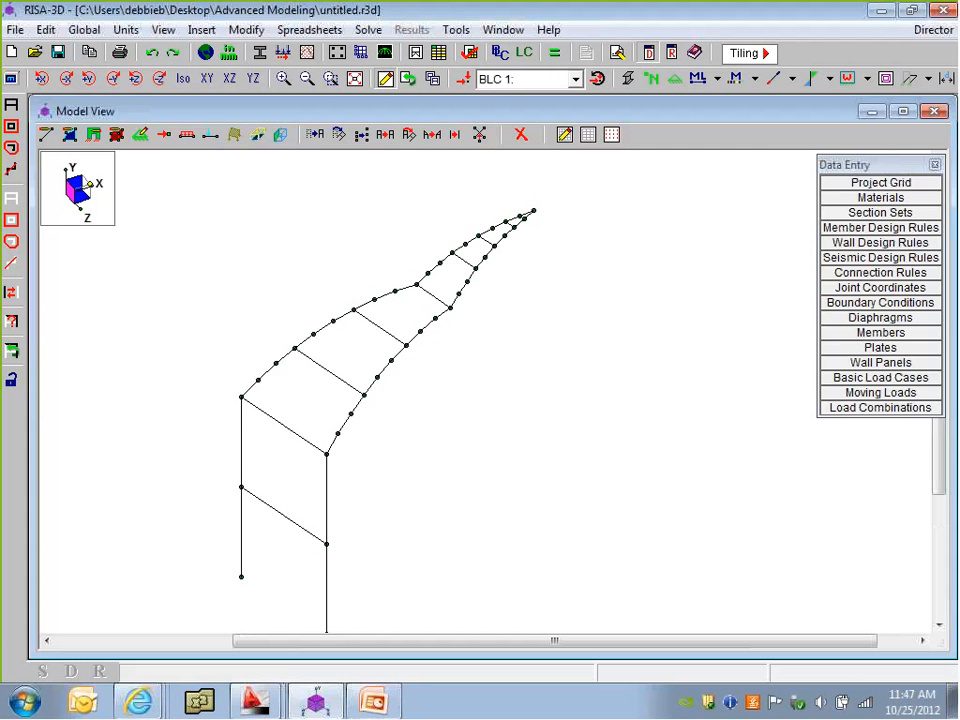
Set the plate properties to the gen_Steel material set with 1 in thickness and start plate drawing
left_click(70, 135)
left_click(201, 200)
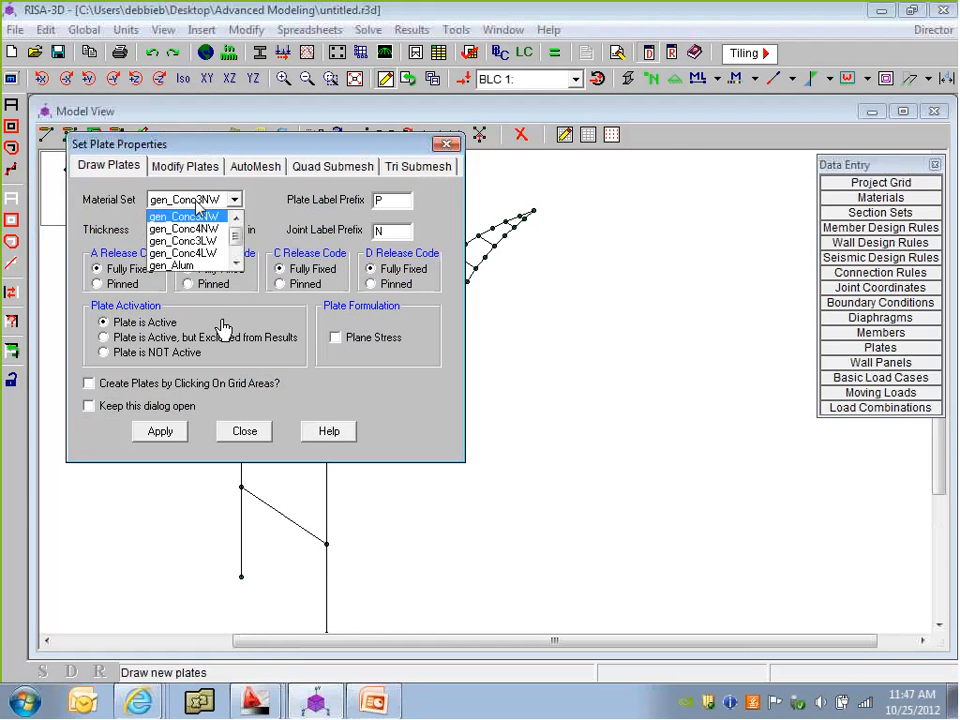
scroll(206, 256, "down", 1)
left_click(205, 254)
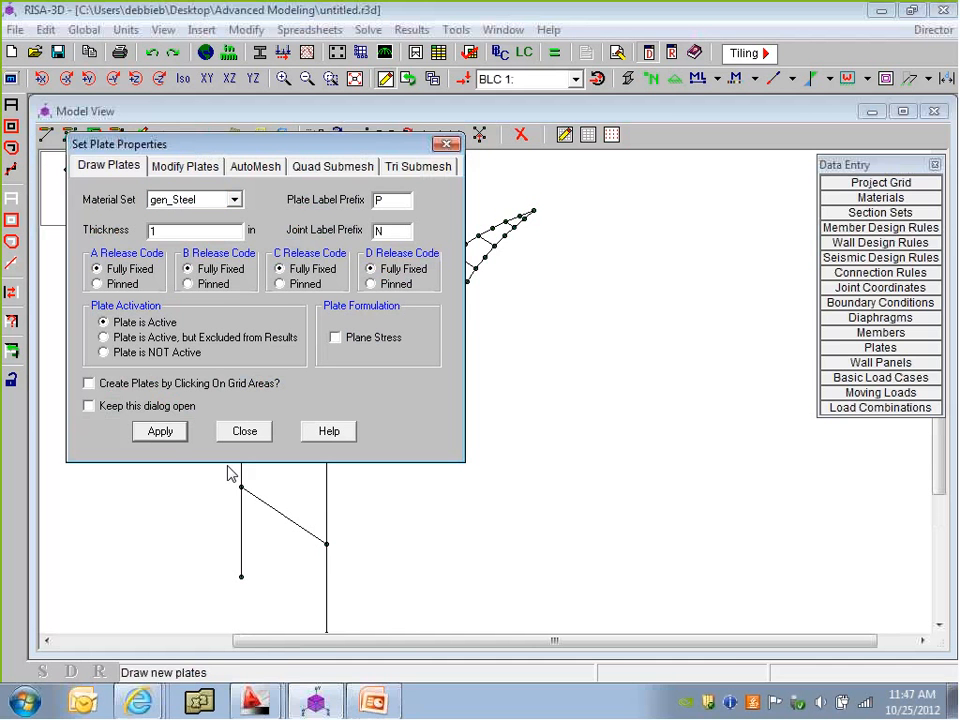
left_click(160, 432)
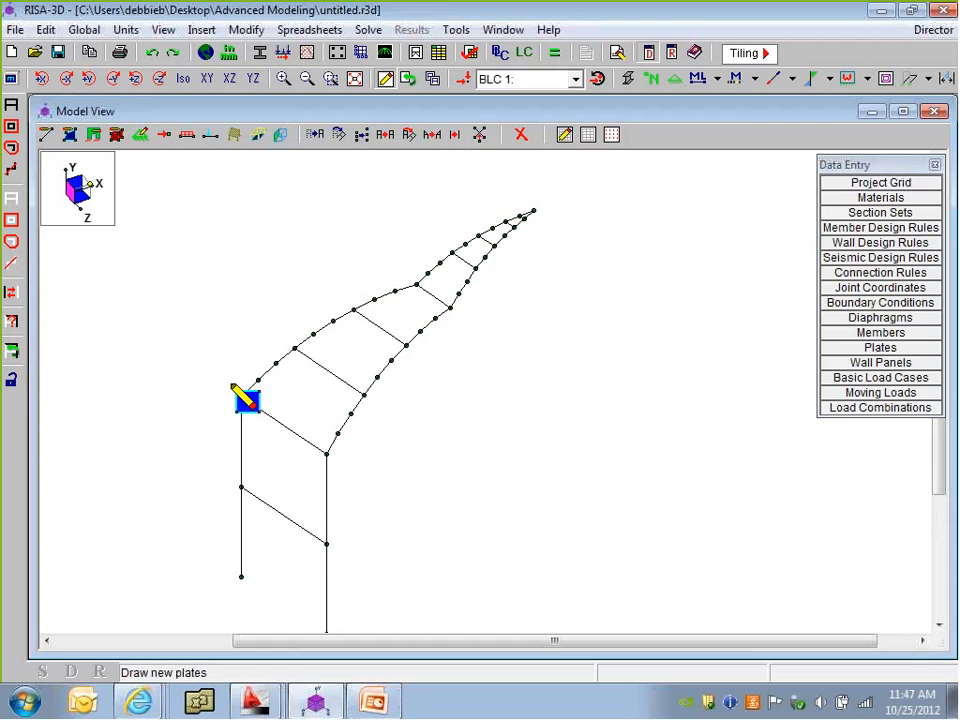
left_click(294, 349)
scroll(280, 378, "up", 2)
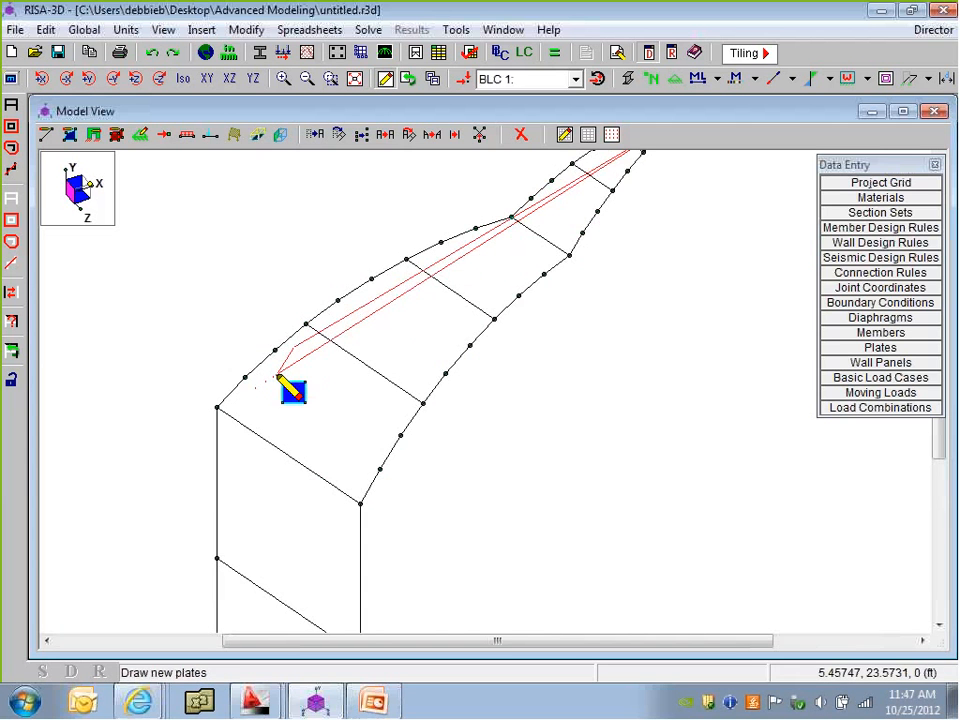
left_click(241, 396)
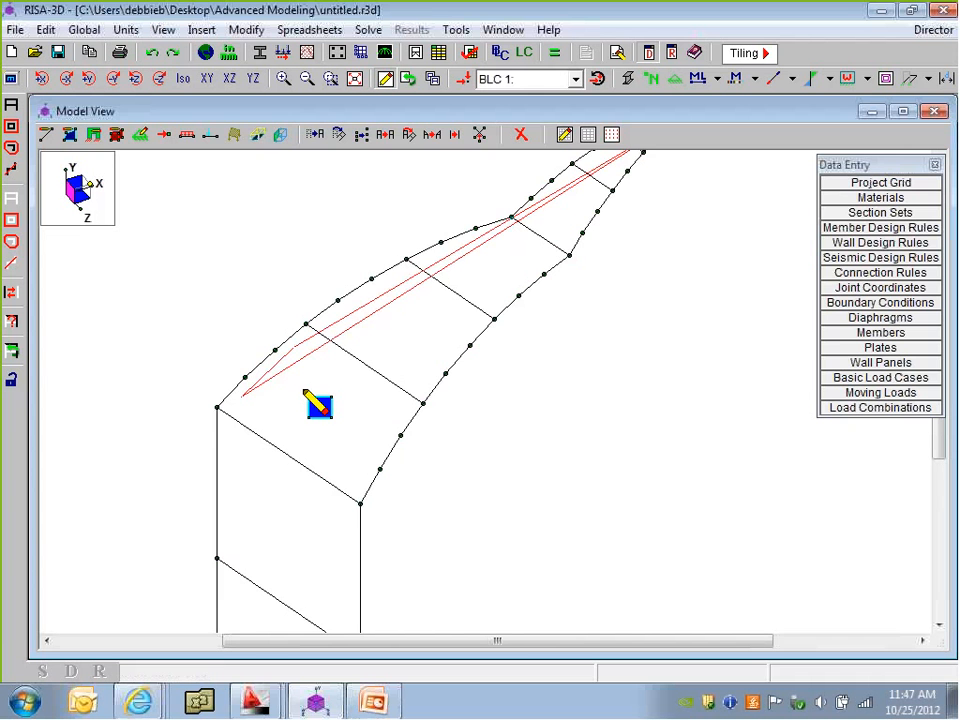
right_click(318, 404)
Try drawing one four-corner plate across the whole bay between the column-top ring member and the first arc brace, and undo it
mouse_move(246, 401)
middle_mouse_down("shift")
mouse_move(236, 326)
mouse_move(248, 326)
middle_mouse_up("shift")
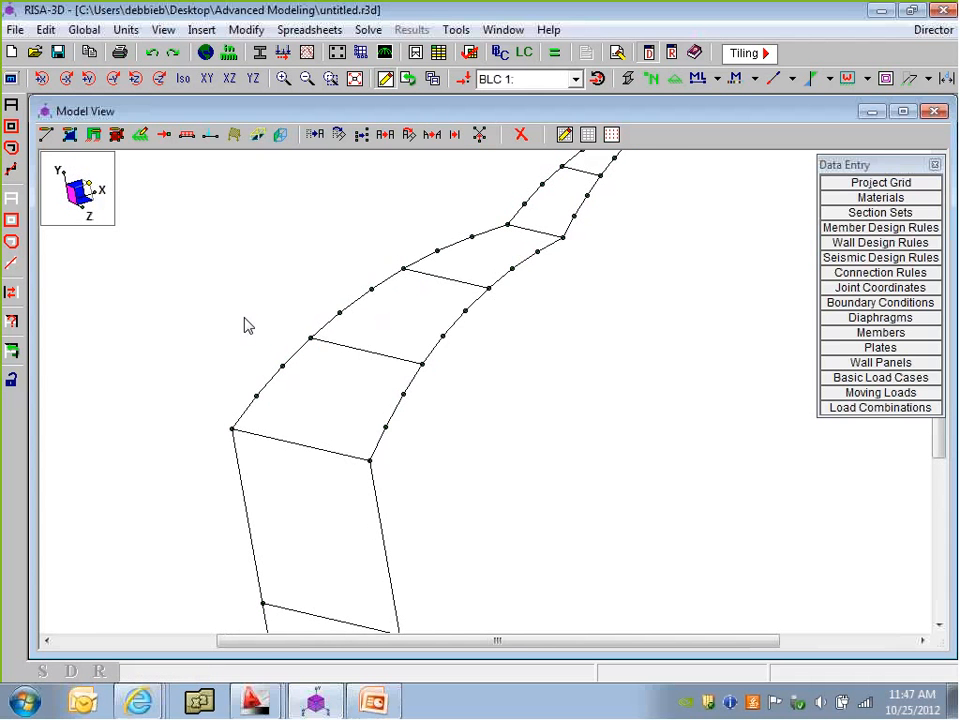
left_click(69, 134)
left_click(158, 431)
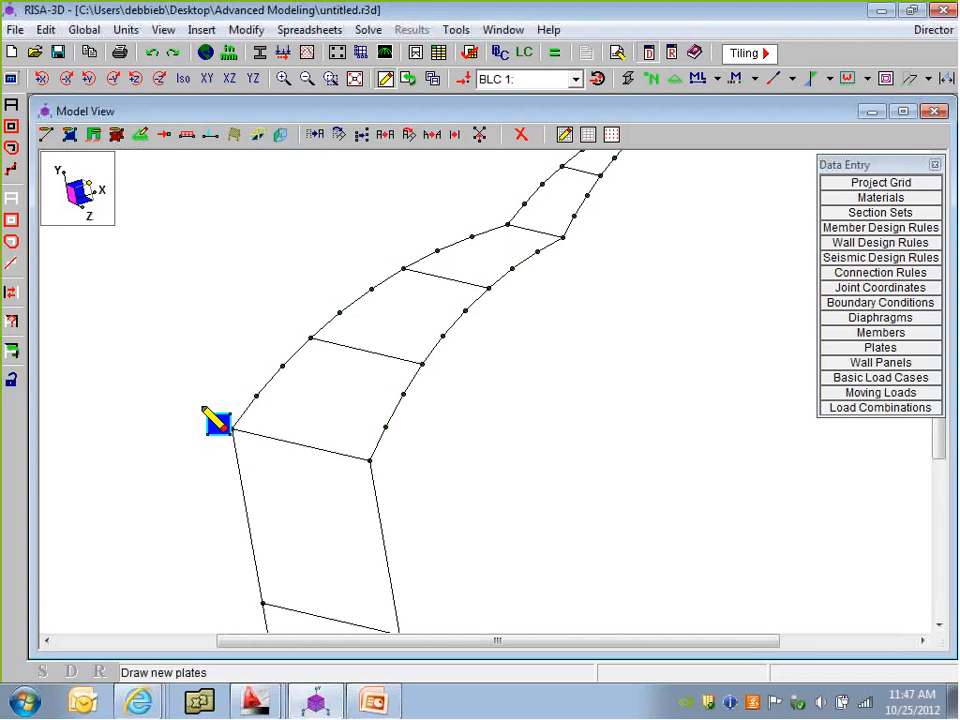
left_click(232, 428)
left_click(310, 338)
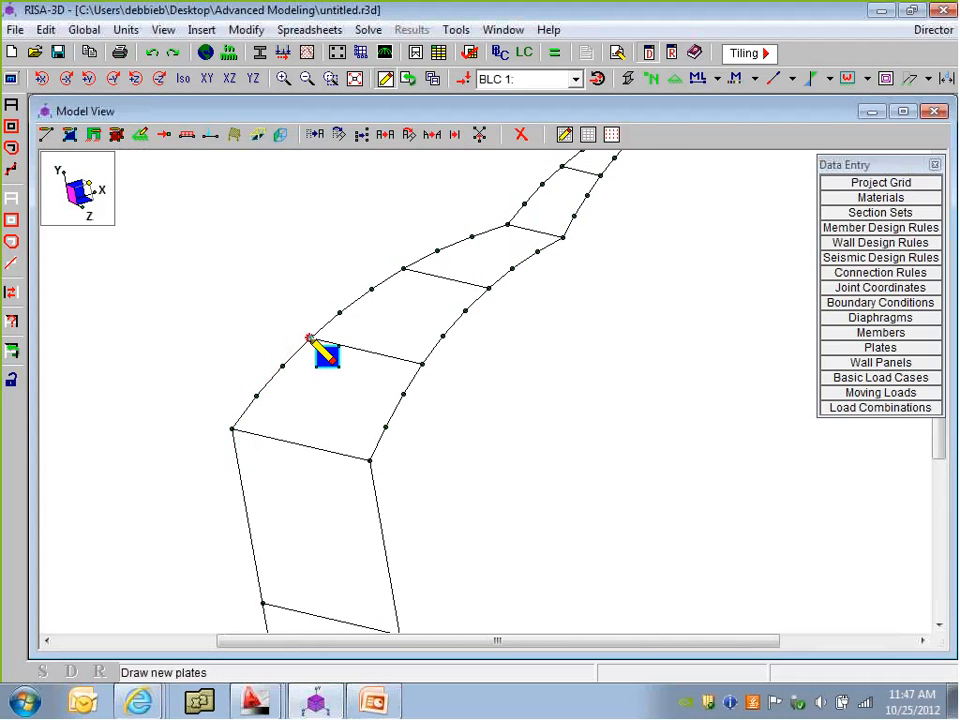
left_click(422, 363)
left_click(370, 461)
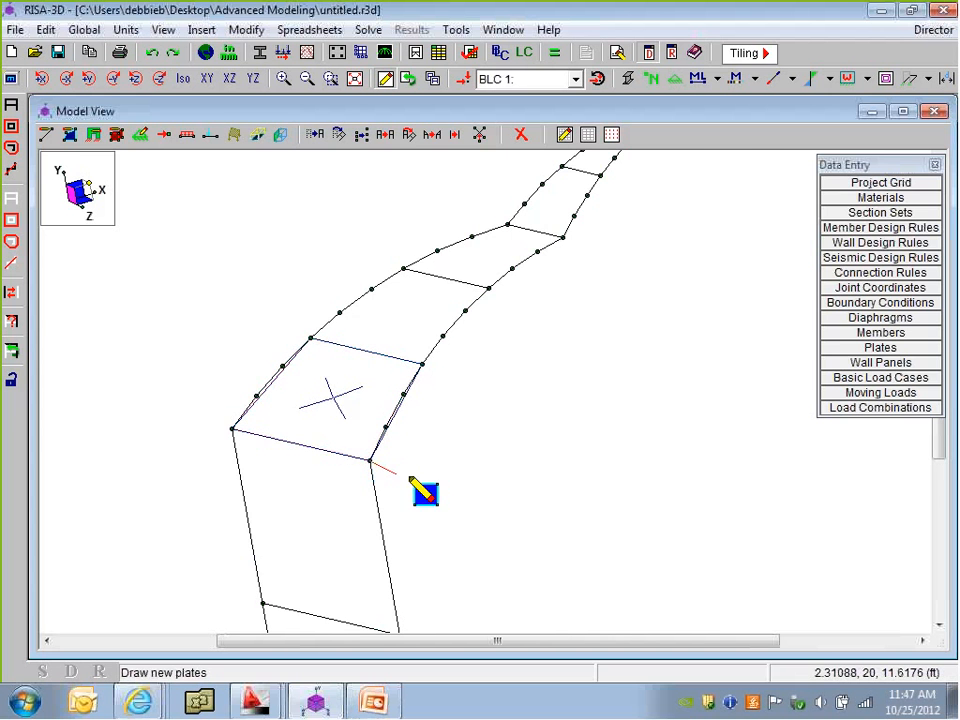
scroll(315, 395, "up", 3)
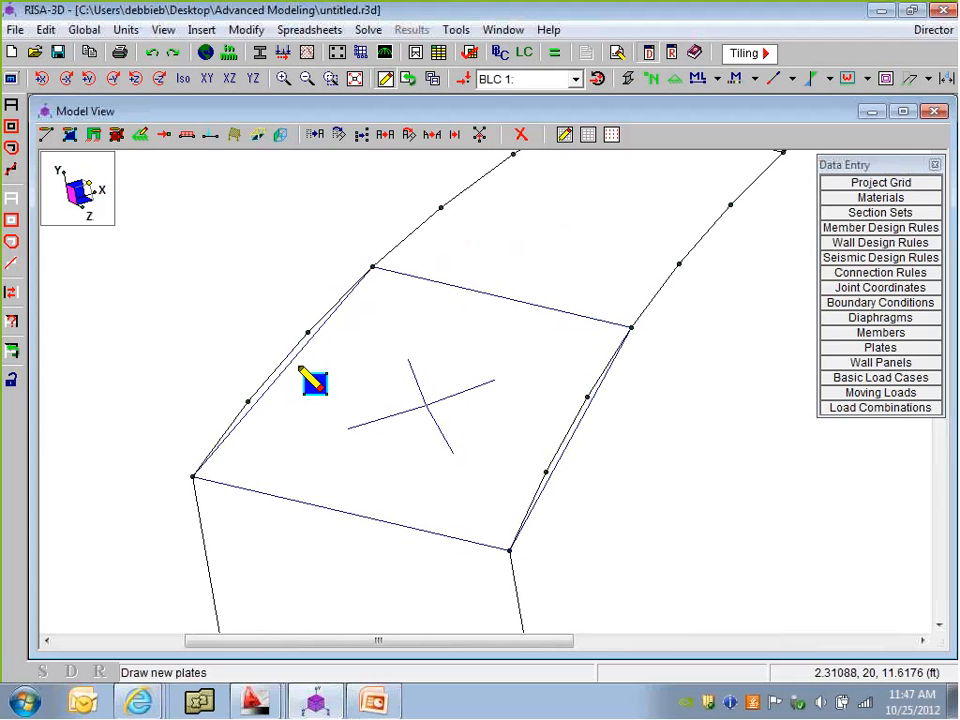
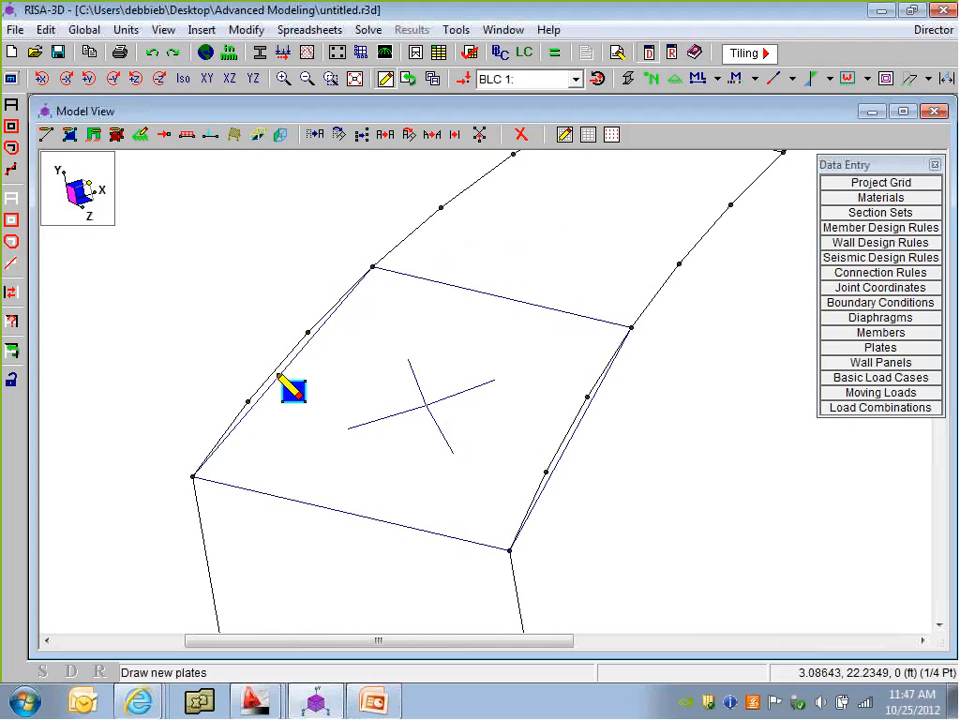
left_click(154, 54)
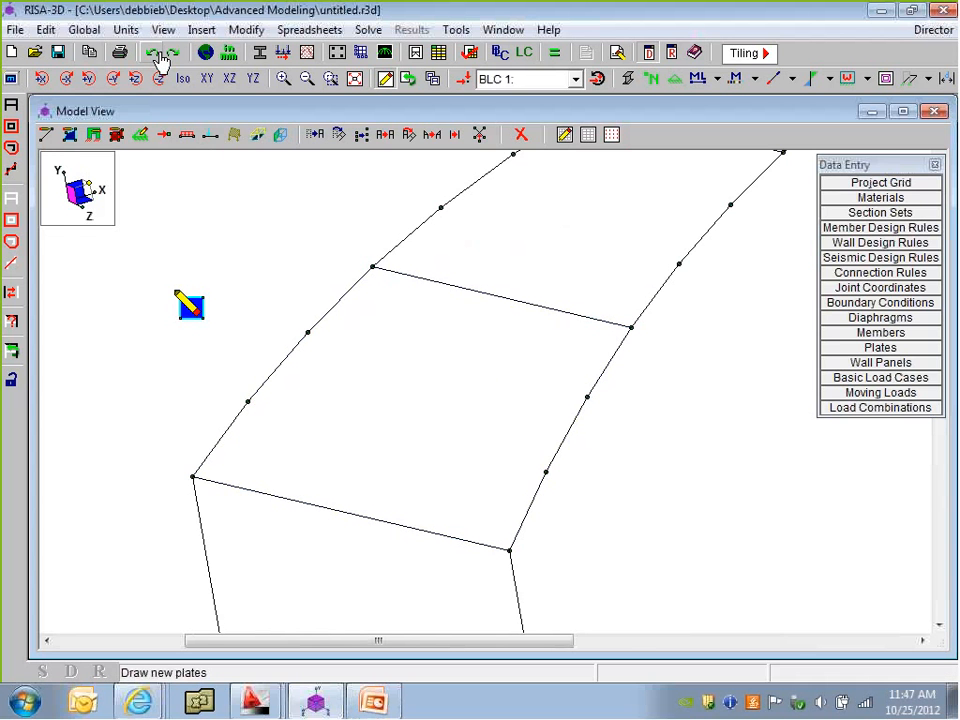
Draw three four-corner plates joint by joint to fill the bay between the column-top ring member and the first arc brace
left_click(193, 476)
left_click(248, 401)
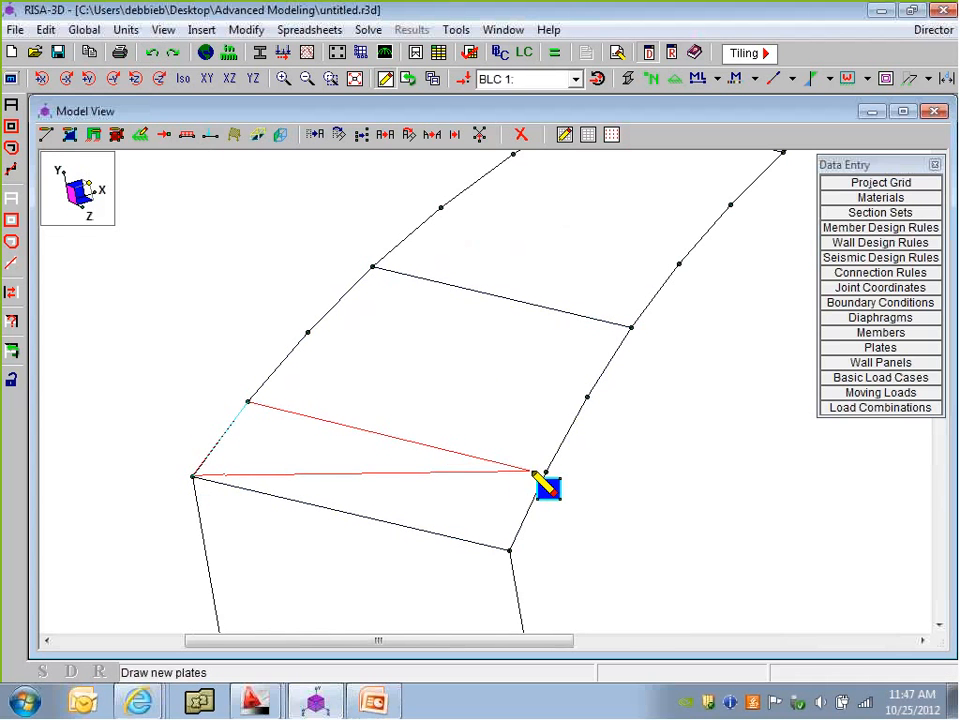
left_click(546, 471)
left_click(510, 549)
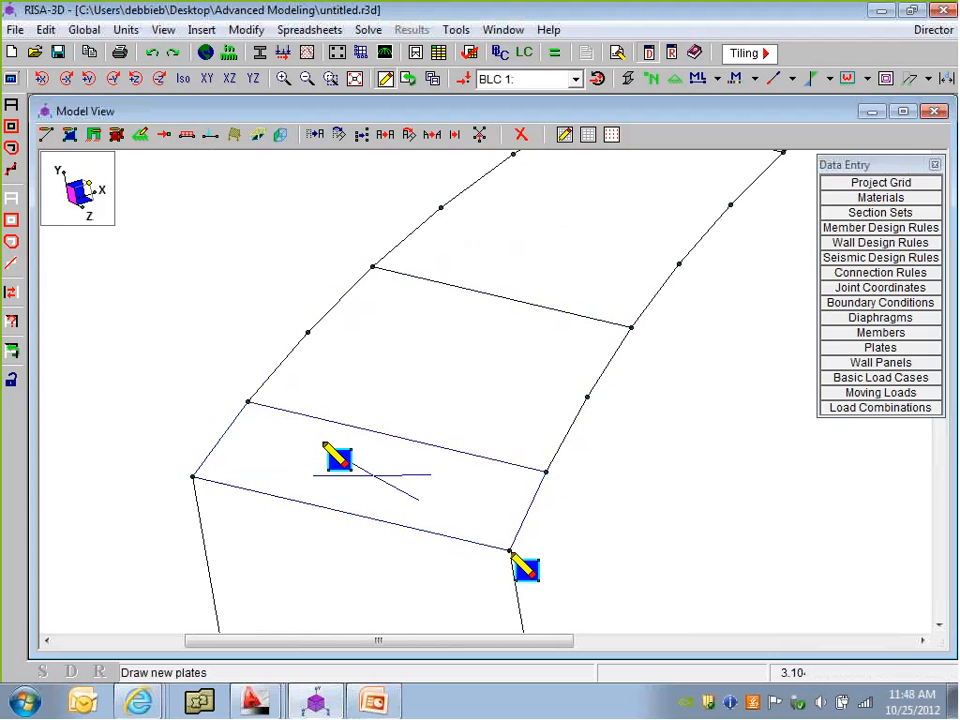
left_click(248, 401)
left_click(307, 332)
left_click(587, 397)
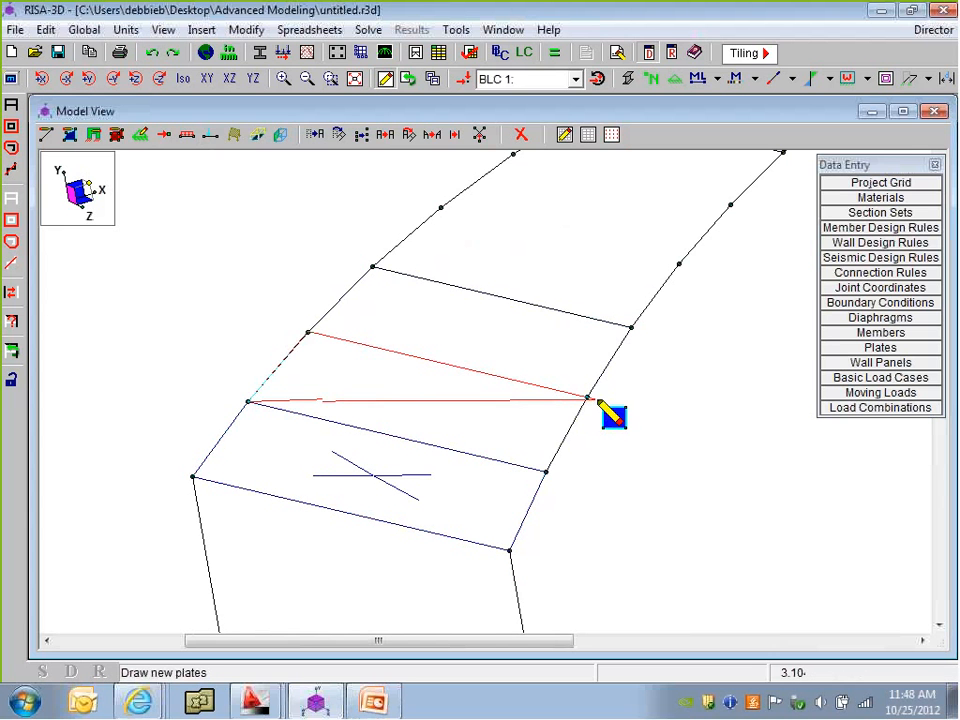
left_click(546, 471)
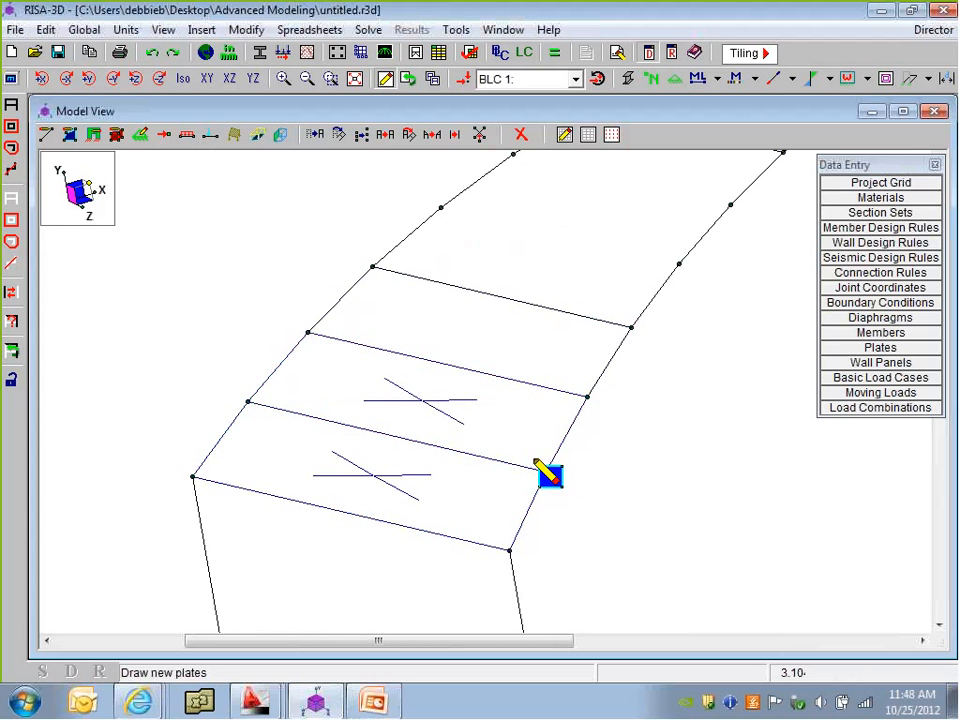
left_click(305, 331)
left_click(372, 266)
left_click(631, 326)
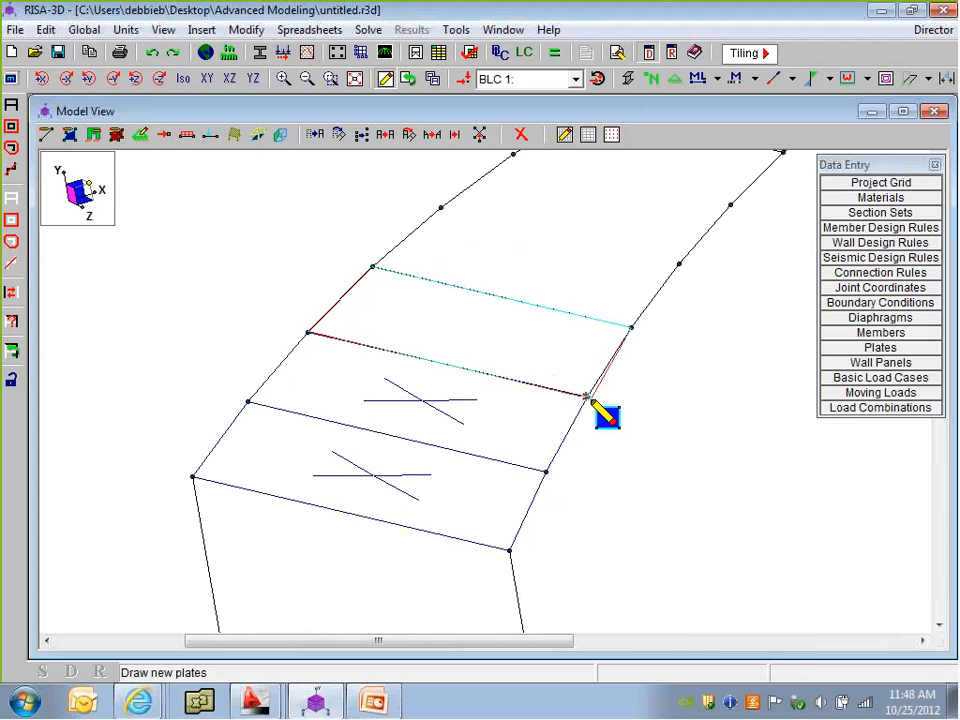
left_click(587, 397)
Draw a fourth plate between the two arcs, from the first arc brace to the next pair of joints above it
scroll(315, 476, "down", 3)
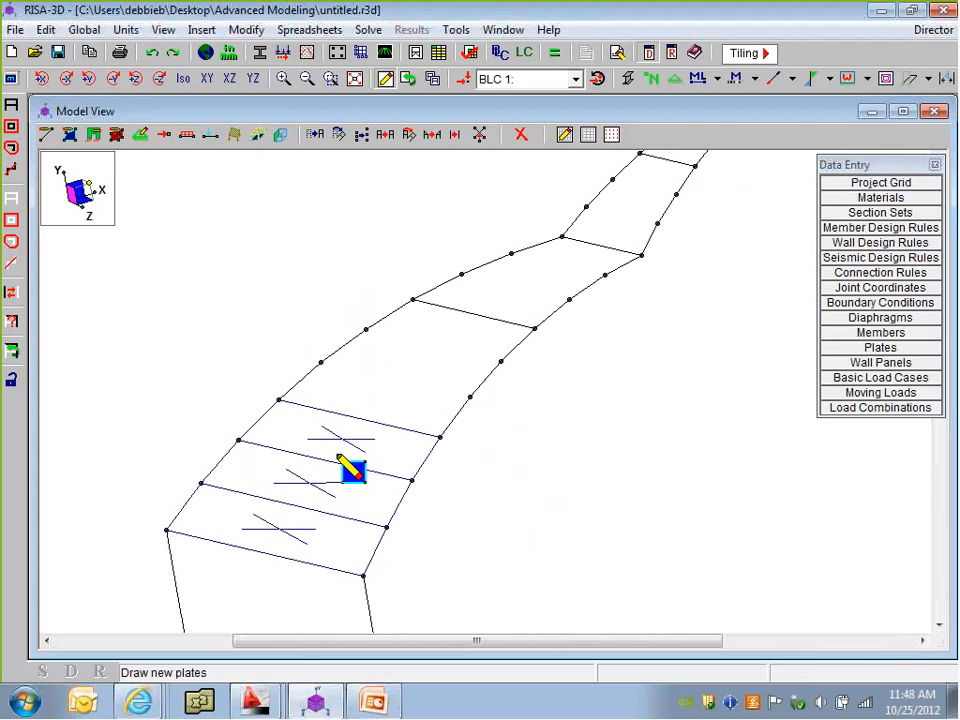
left_click(320, 362)
left_click(279, 400)
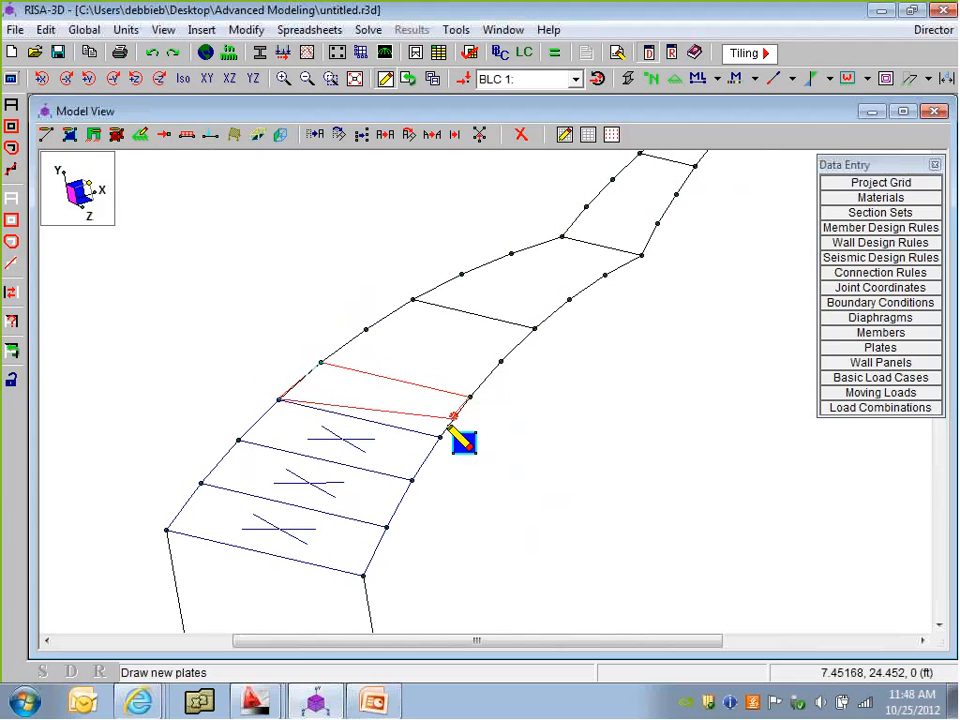
left_click(440, 437)
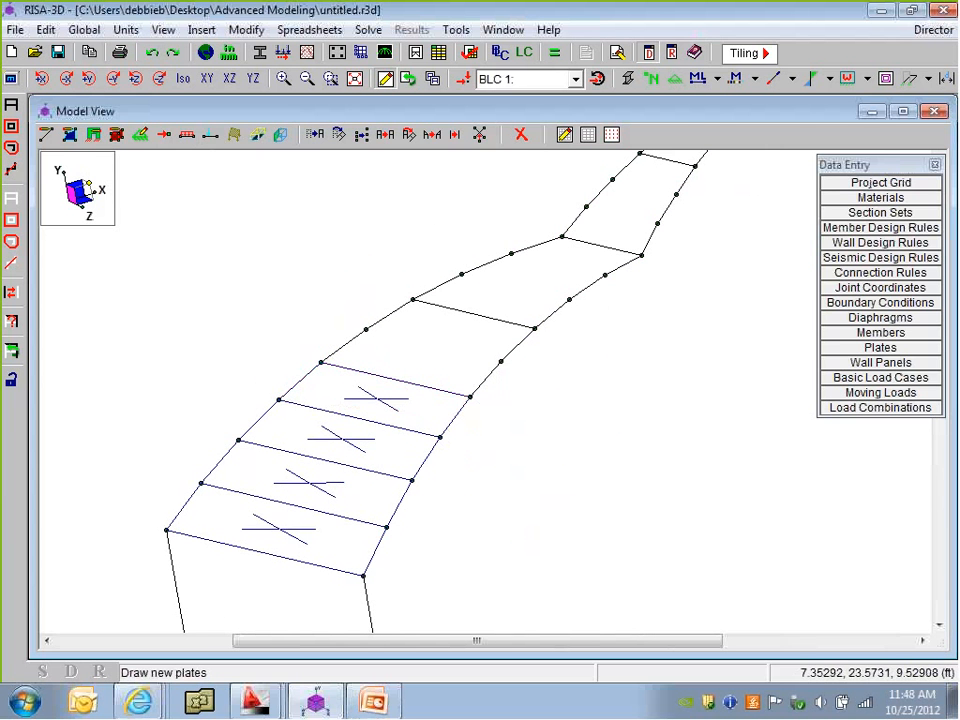
Draw two more four-corner plates joint by joint to finish the bay between the first and second arc braces
left_click(69, 138)
left_click(317, 379)
left_click(320, 362)
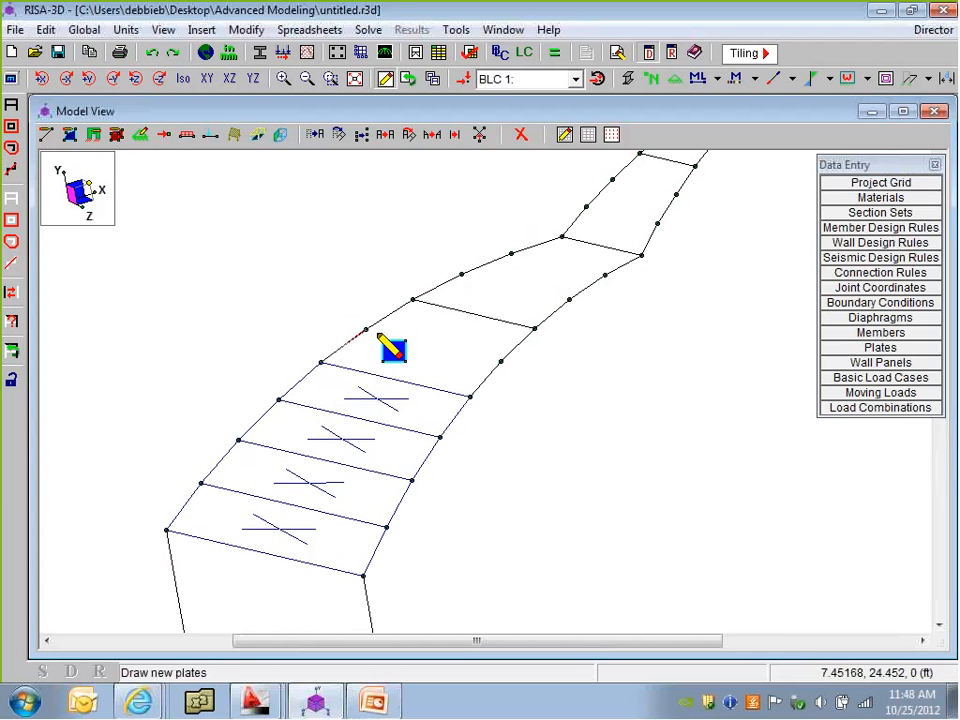
left_click(367, 331)
left_click(500, 360)
left_click(470, 397)
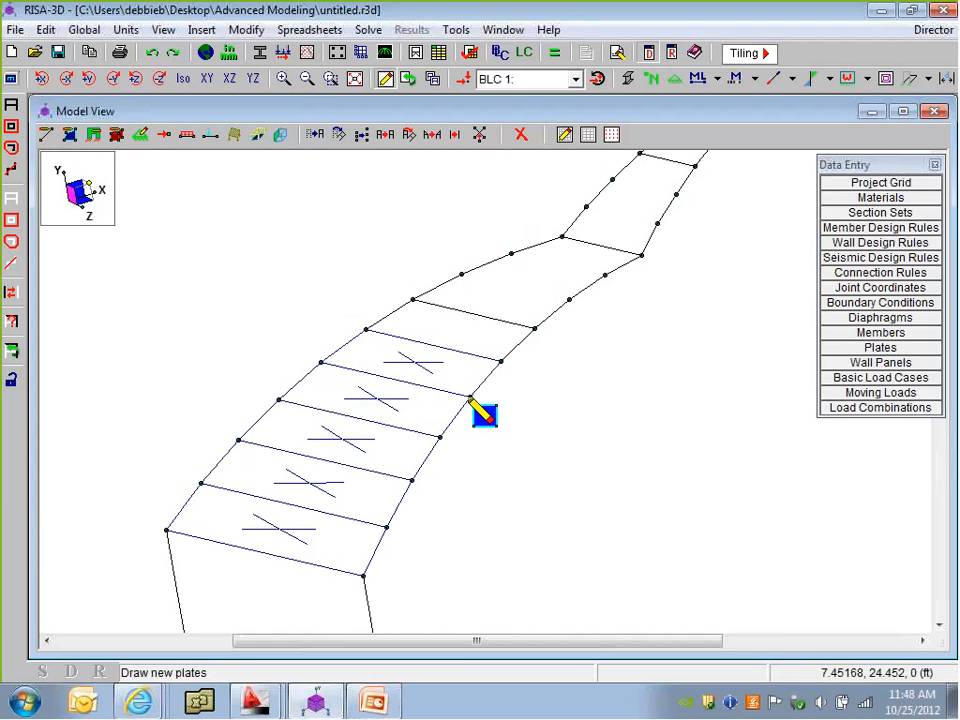
left_click(365, 329)
left_click(412, 299)
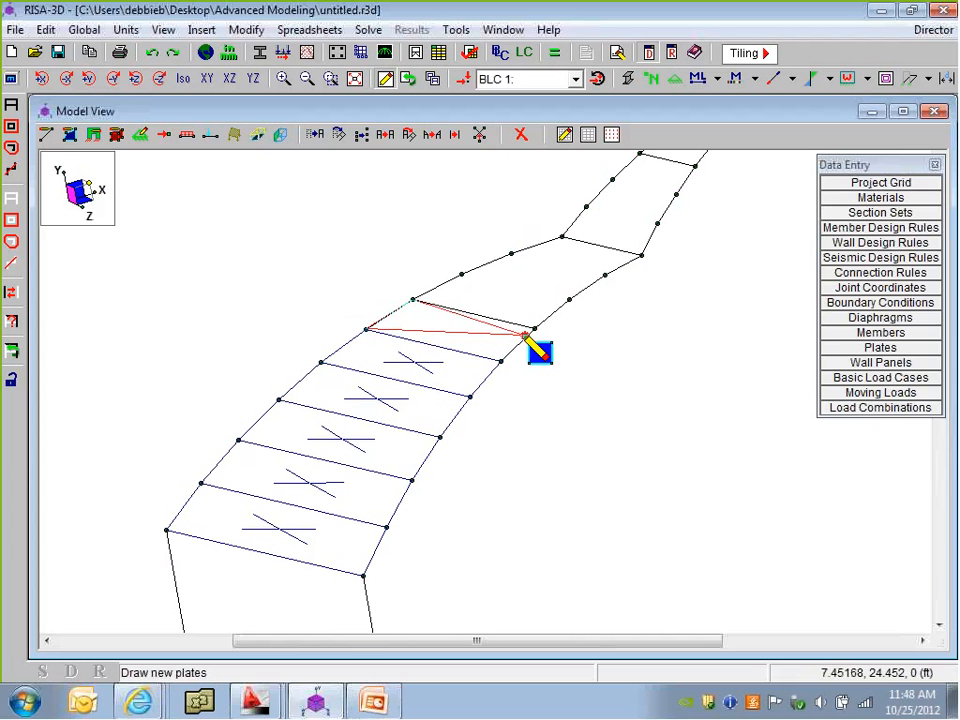
left_click(534, 329)
left_click(500, 360)
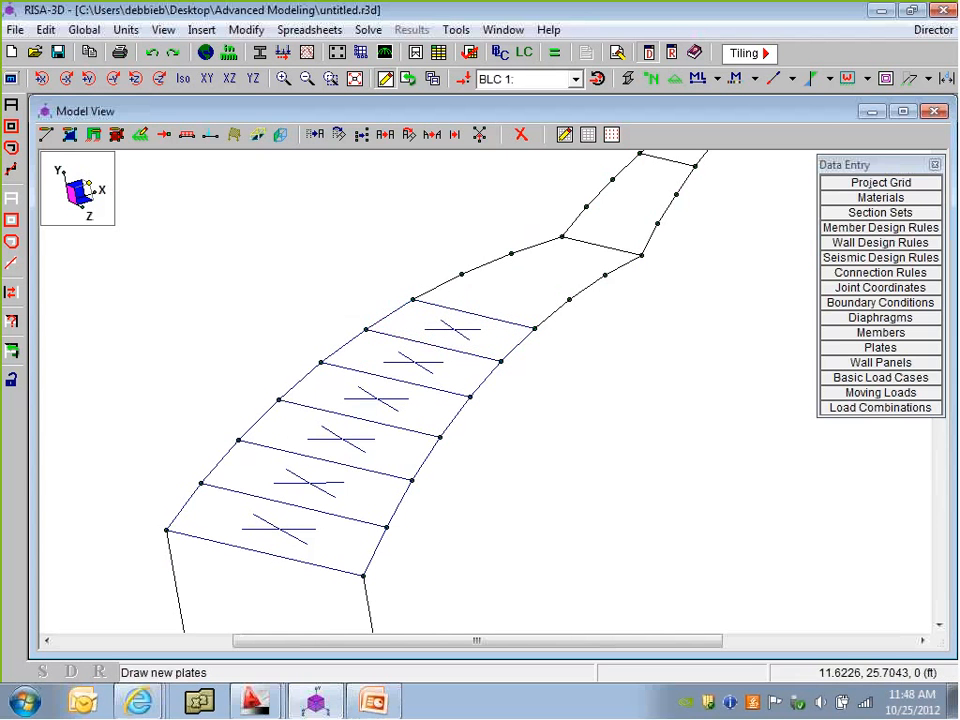
Draw three four-corner plates joint by joint to fill the bay between the second and third arc braces
left_click(412, 299)
left_click(461, 274)
left_click(569, 299)
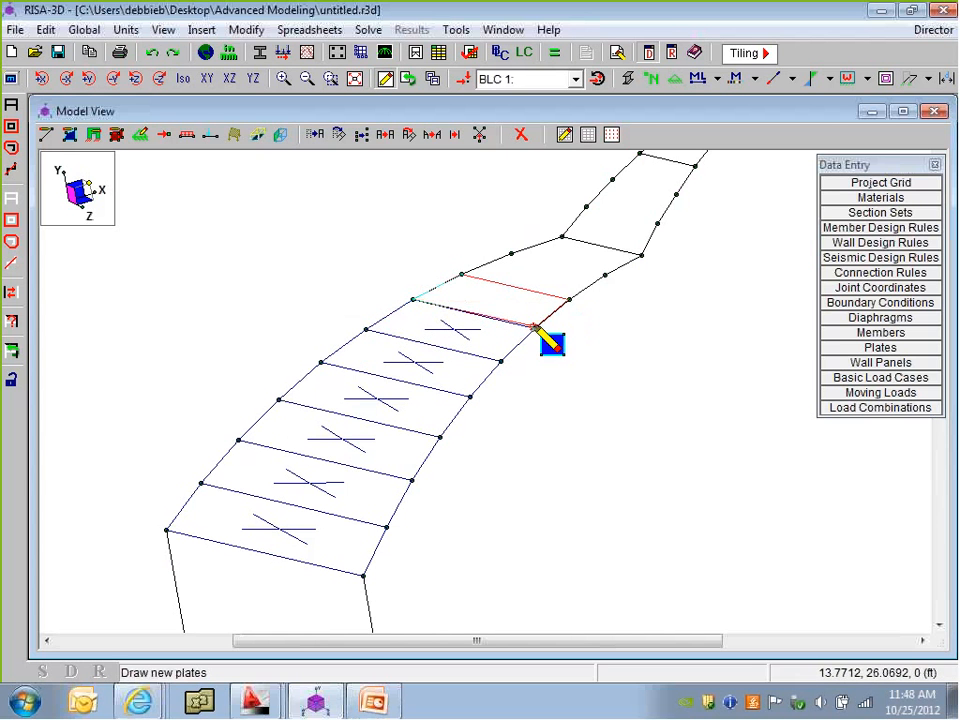
left_click(535, 329)
left_click(461, 274)
left_click(511, 253)
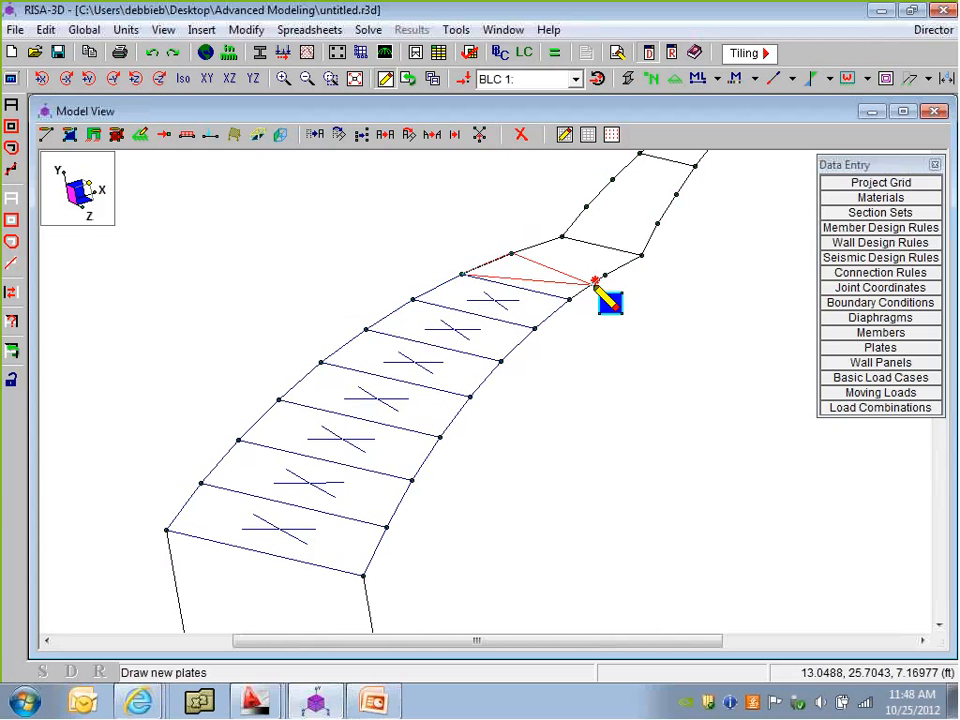
left_click(605, 274)
left_click(569, 299)
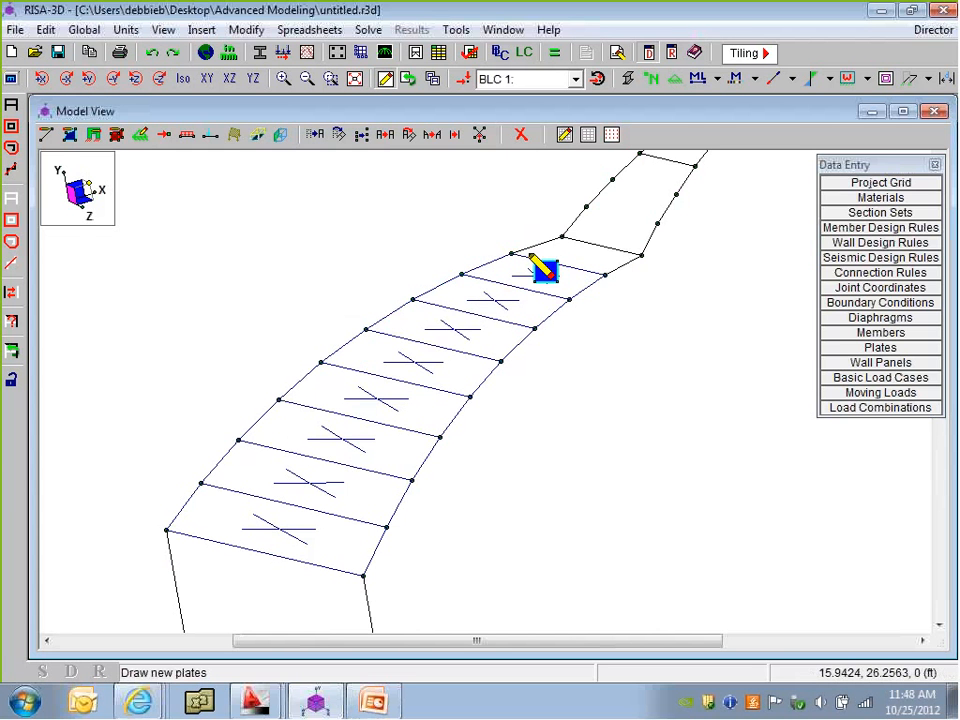
left_click(511, 253)
left_click(562, 237)
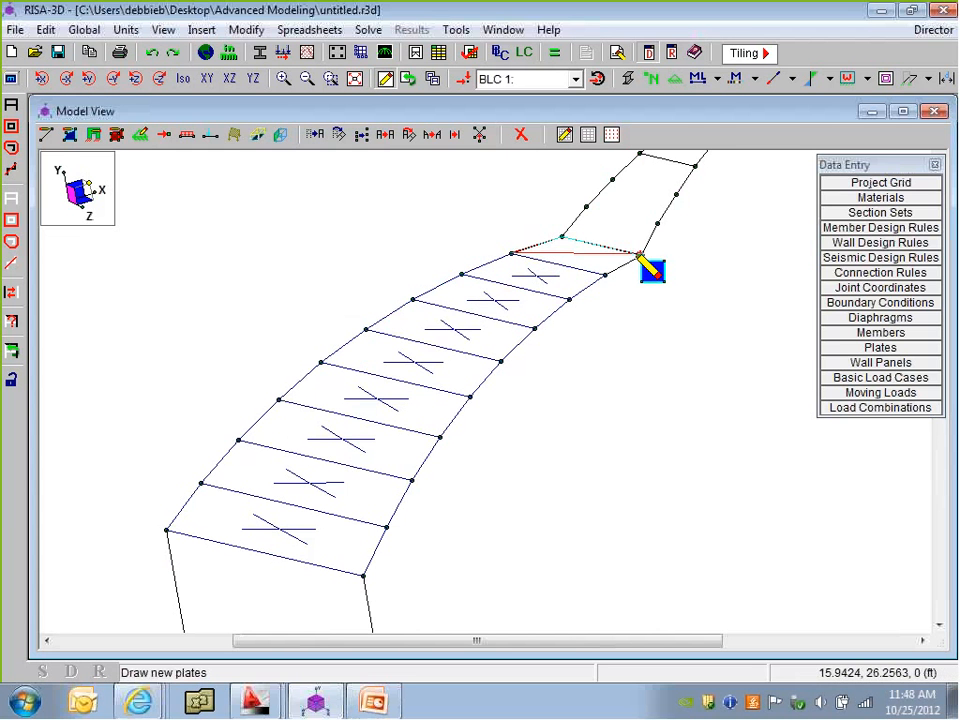
left_click(640, 254)
left_click(605, 274)
Draw two four-corner plates upward from the third arc brace, using the next two pairs of arc joints
middle_click_drag(600, 314, 420, 472)
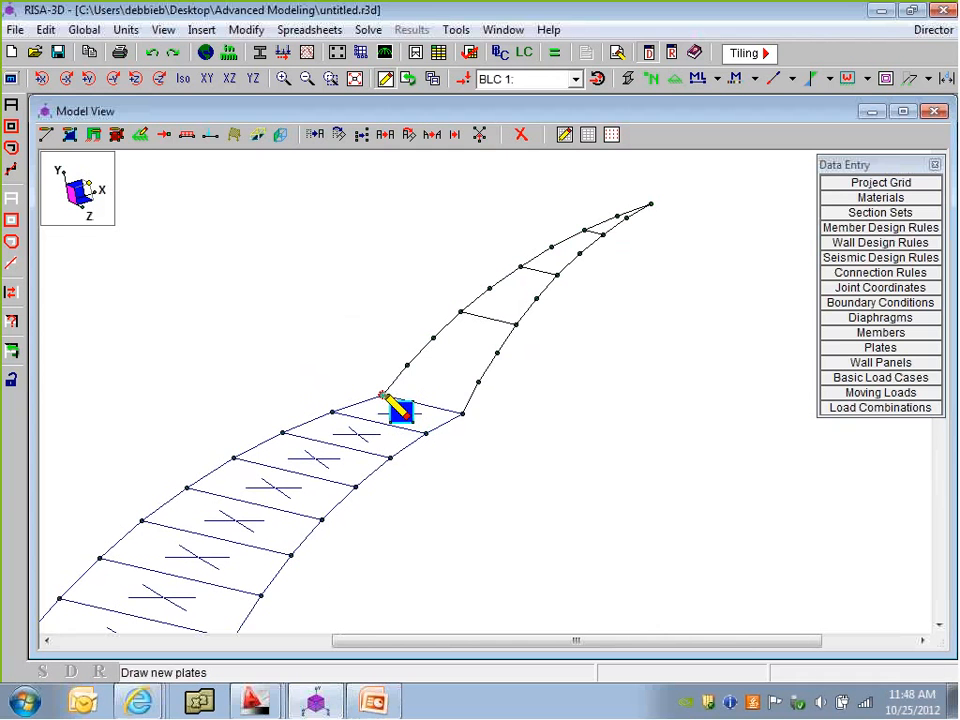
left_click(382, 395)
left_click(407, 366)
left_click(478, 382)
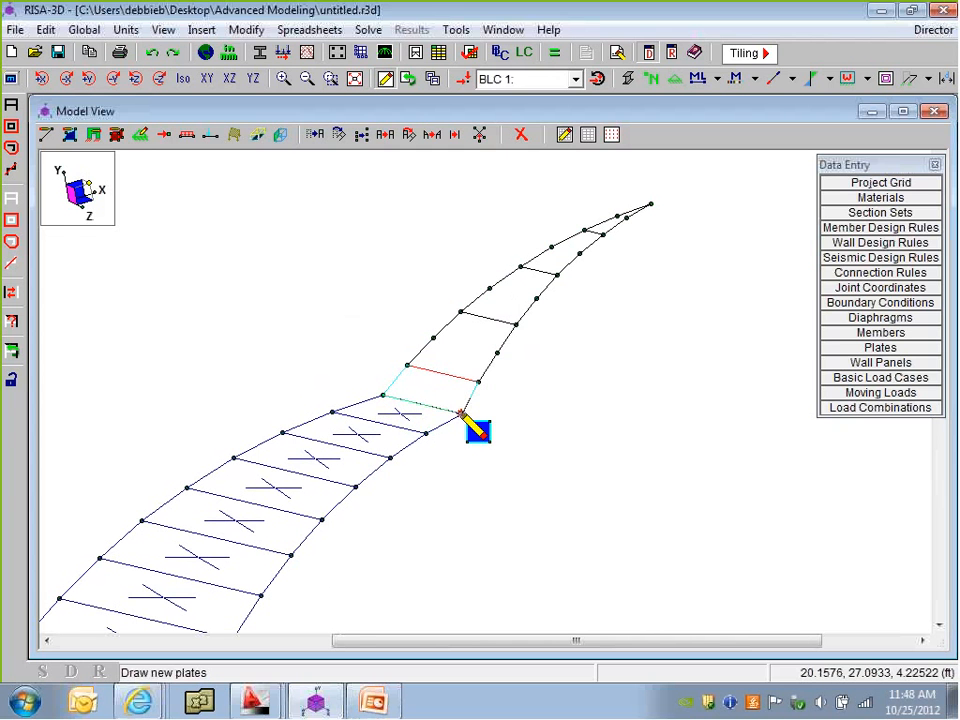
left_click(462, 413)
left_click(407, 365)
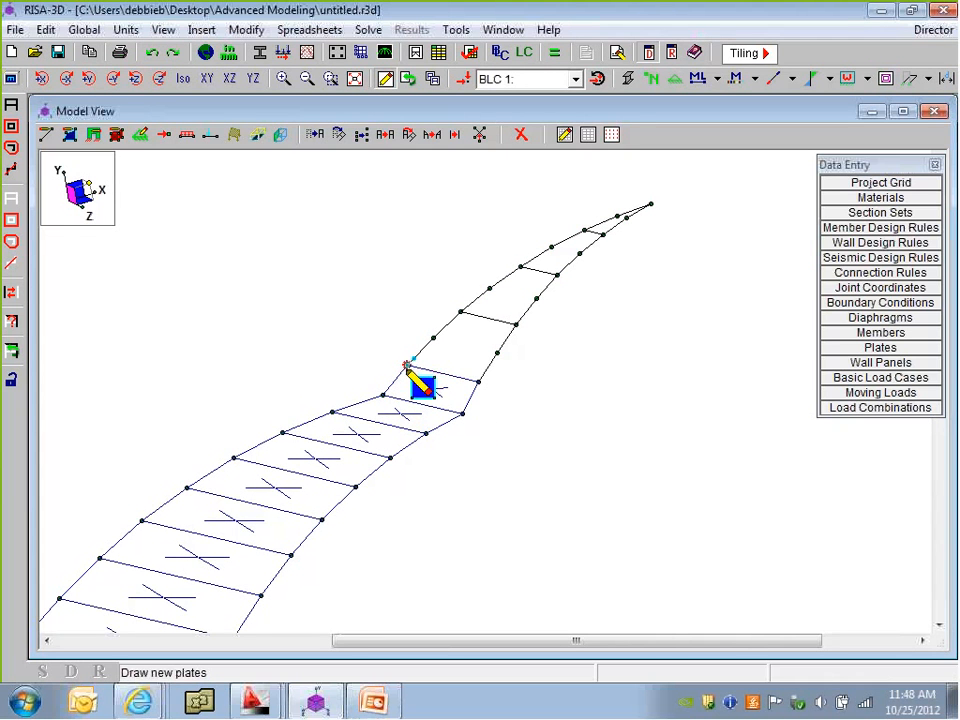
left_click(433, 338)
left_click(497, 352)
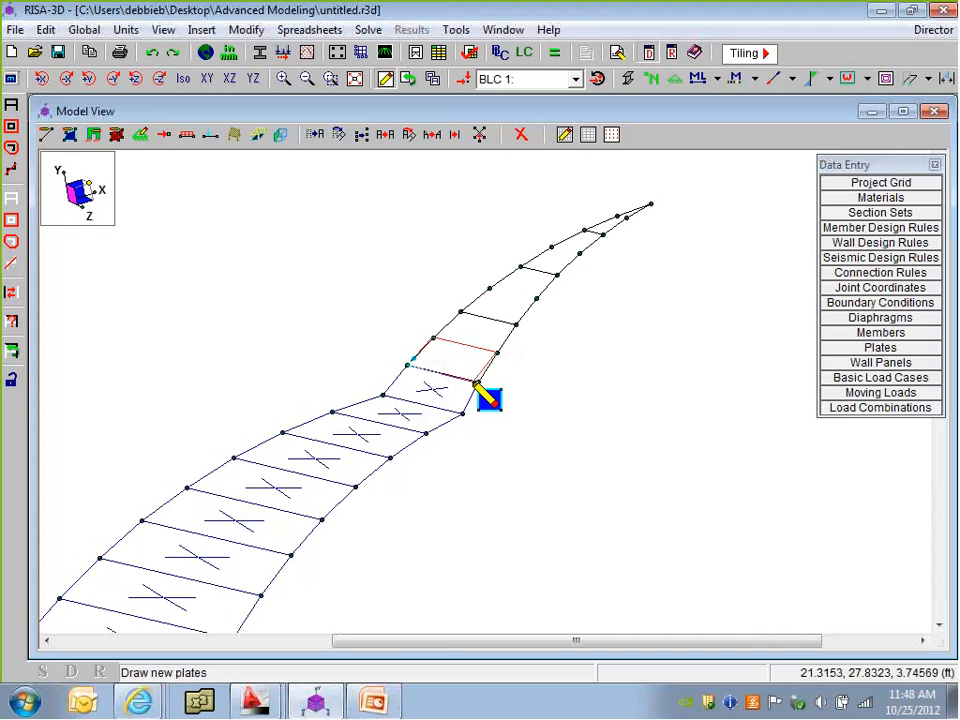
left_click(478, 382)
Try drawing the plate directly below the fourth arc brace, and undo it
left_click(433, 338)
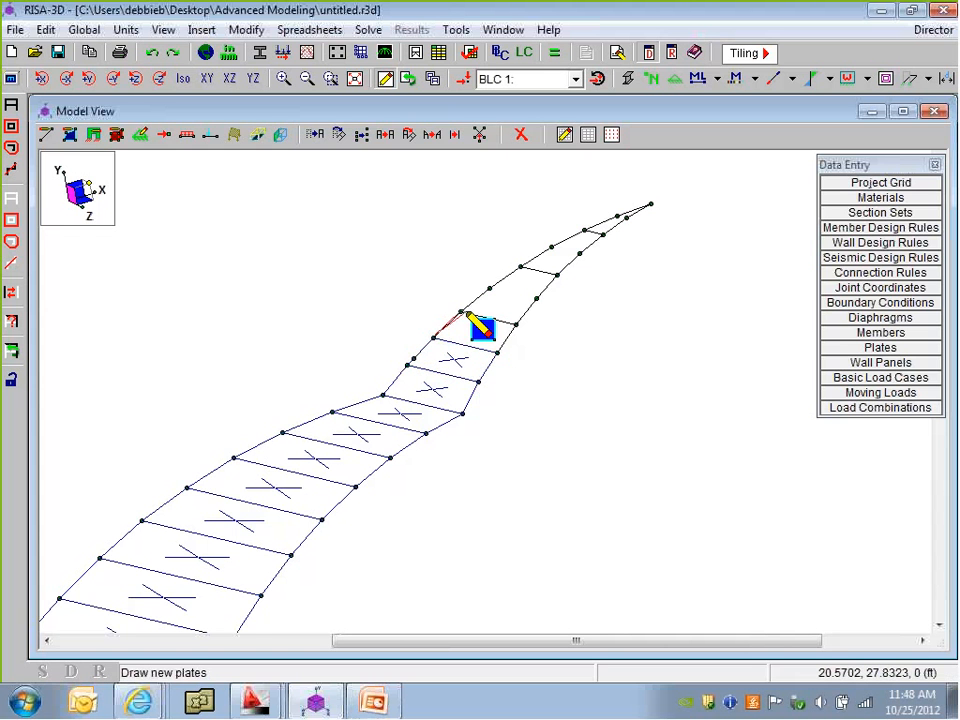
left_click(459, 312)
left_click(515, 324)
left_click(497, 352)
scroll(490, 354, "up", 1)
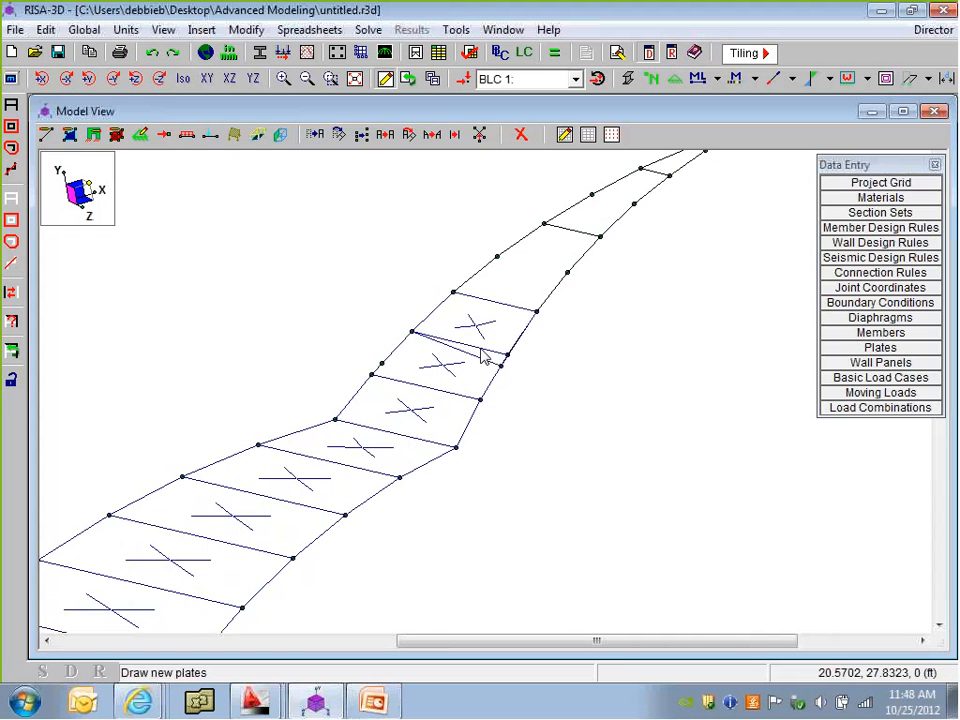
scroll(483, 356, "up", 1)
left_click(152, 54)
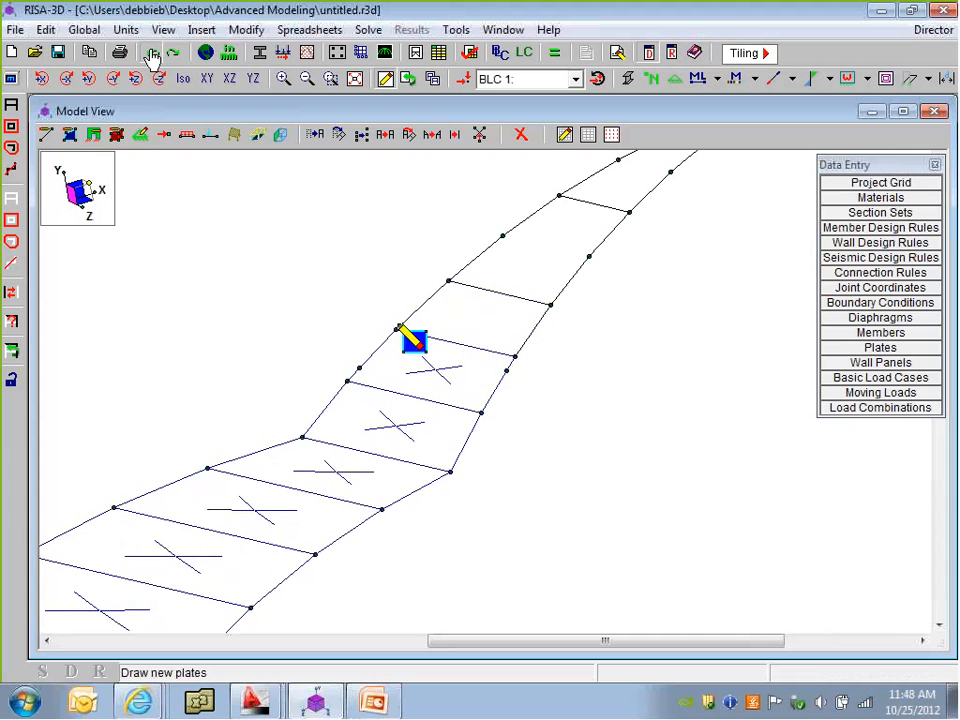
Draw a four-corner plate between the fourth arc brace and the pair of joints directly below it
left_click(397, 328)
left_click(448, 281)
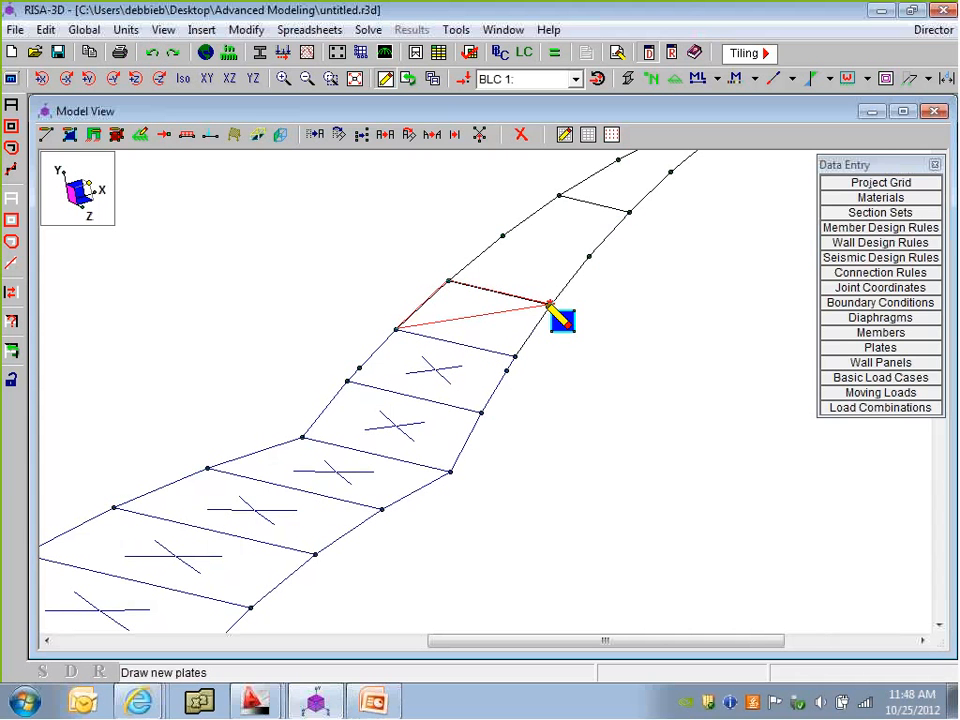
left_click(550, 303)
left_click(515, 356)
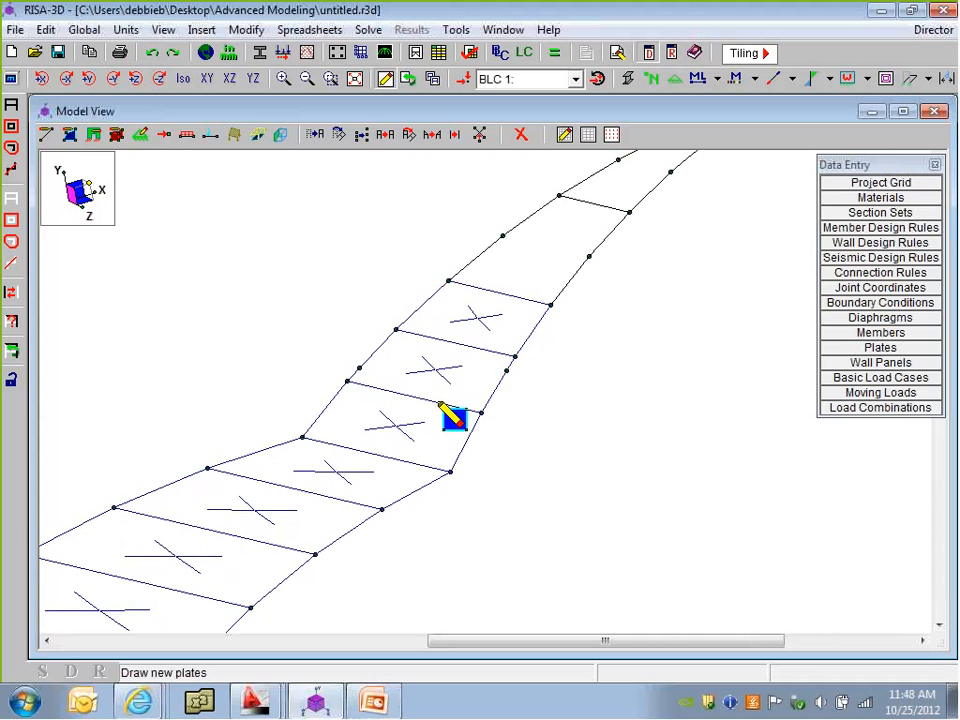
Draw two four-corner plates joint by joint to fill the bay between the fourth and fifth arc braces
left_click(448, 281)
left_click(503, 236)
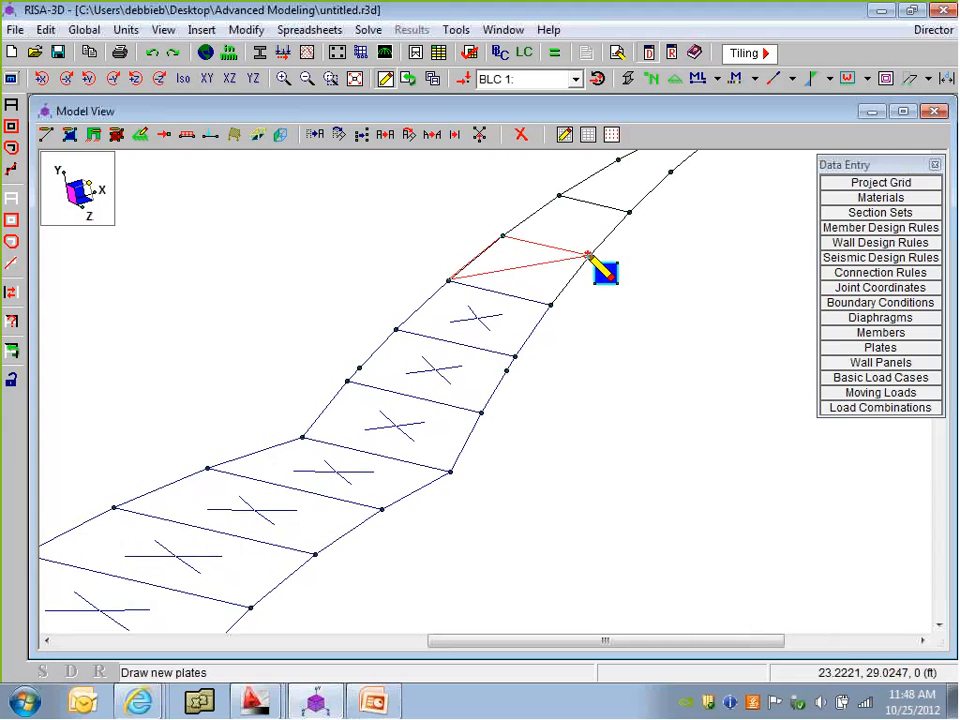
left_click(589, 256)
left_click(550, 303)
left_click(503, 236)
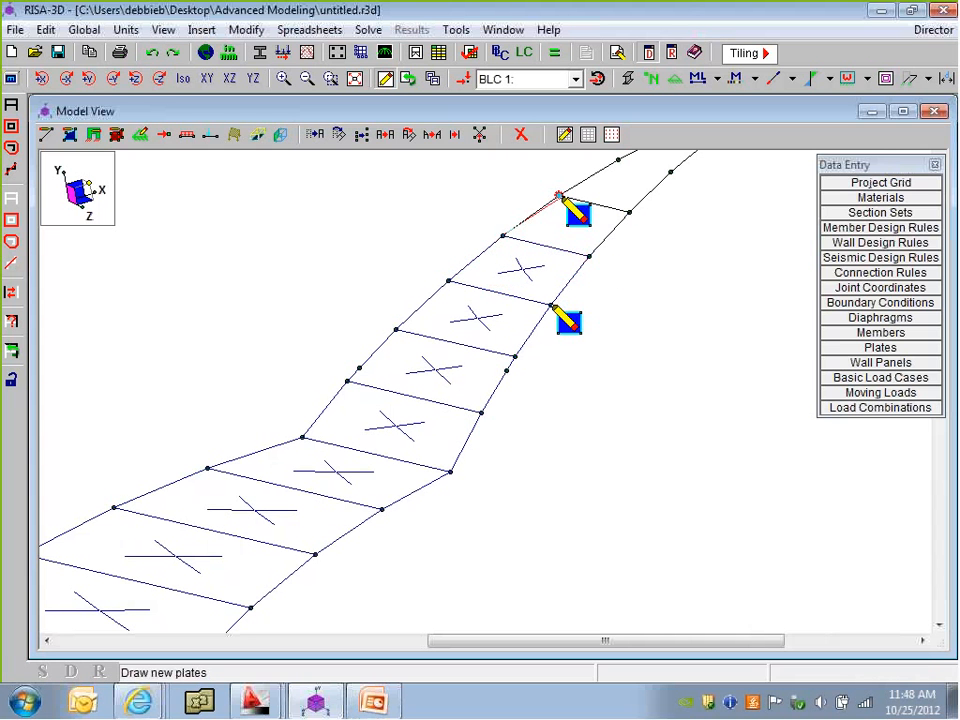
left_click(560, 195)
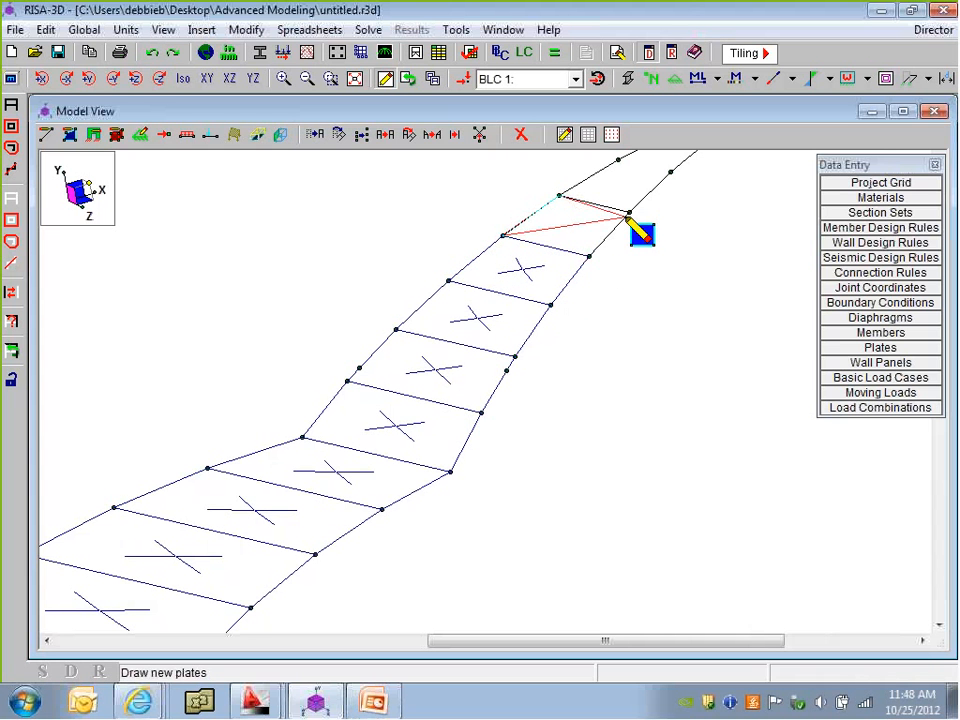
left_click(629, 211)
left_click(589, 256)
Draw two four-corner plates joint by joint to fill the bay between the fifth and sixth arc braces
middle_click_drag(590, 257, 479, 399)
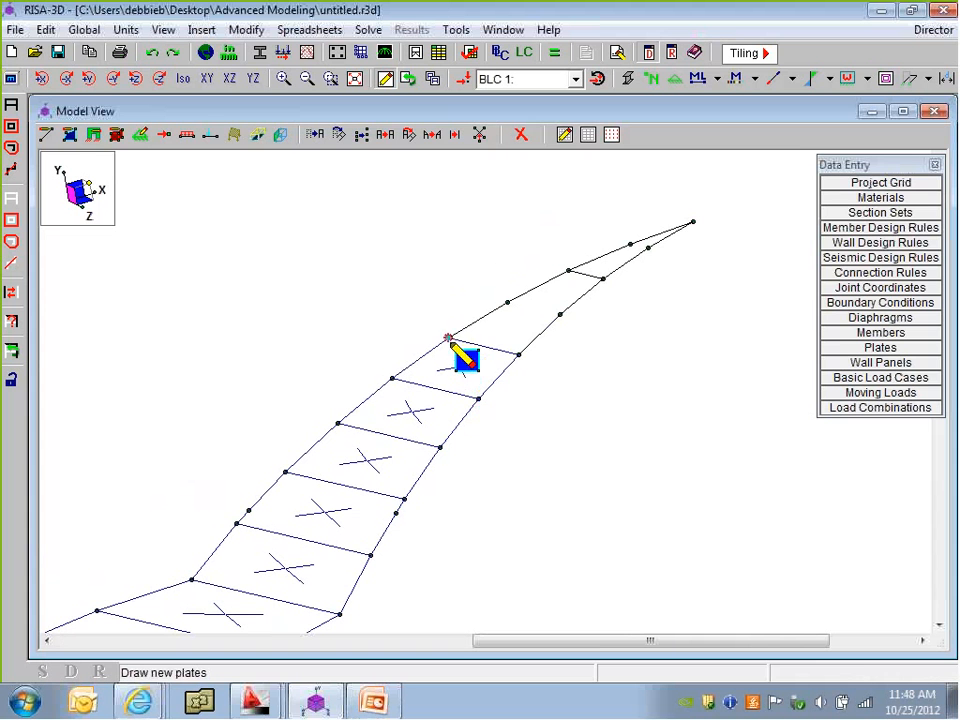
left_click(448, 338)
left_click(506, 301)
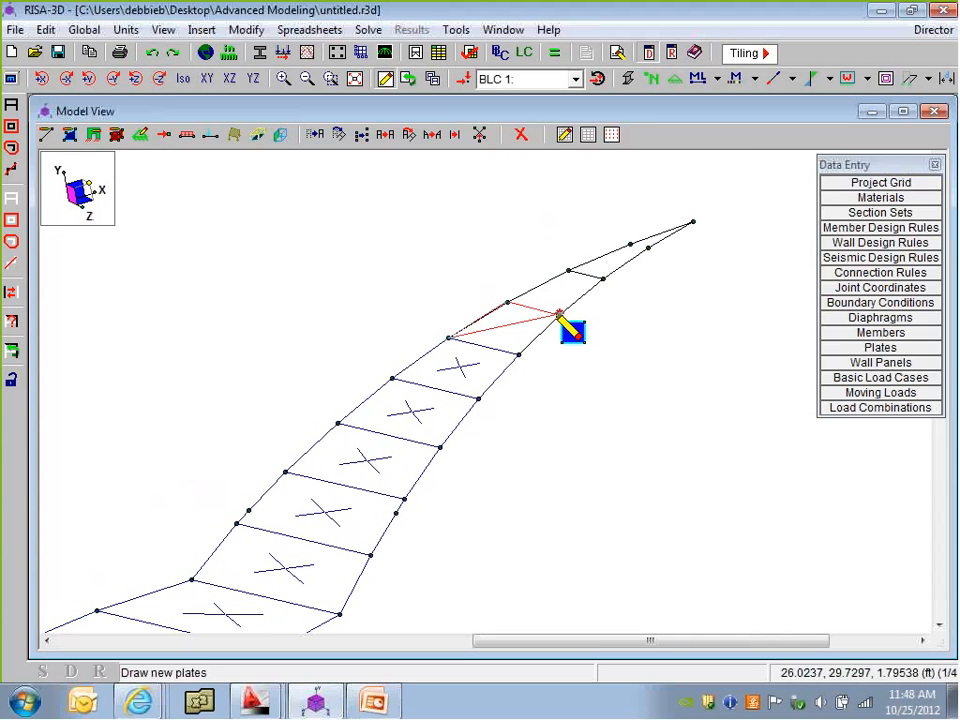
left_click(560, 314)
left_click(519, 353)
left_click(506, 301)
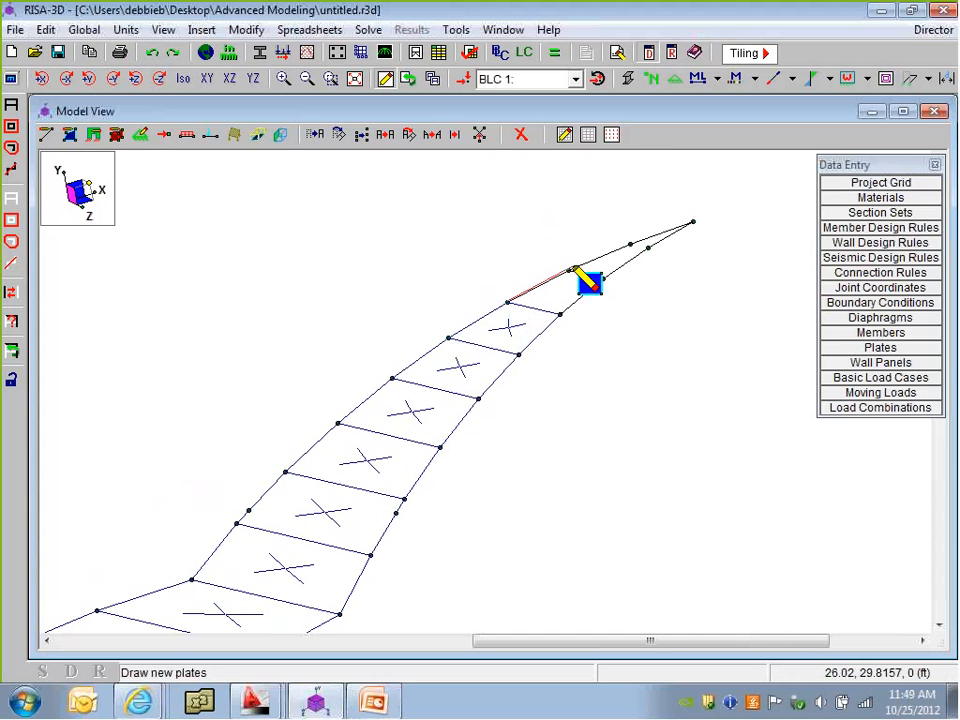
left_click(573, 269)
left_click(603, 278)
left_click(560, 314)
Draw a four-corner plate above the sixth arc brace and a triangular plate closing the bay at the dome apex
mouse_move(628, 296)
middle_mouse_down()
mouse_move(574, 370)
mouse_move(571, 391)
middle_mouse_up()
scroll(560, 380, "up", 2)
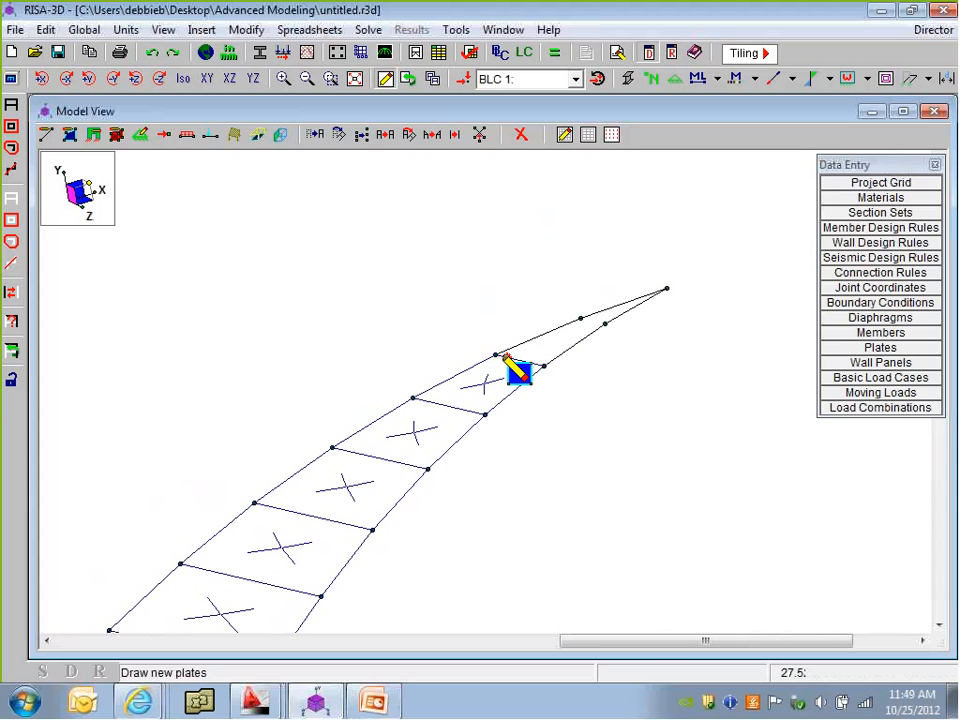
left_click(496, 355)
left_click(604, 323)
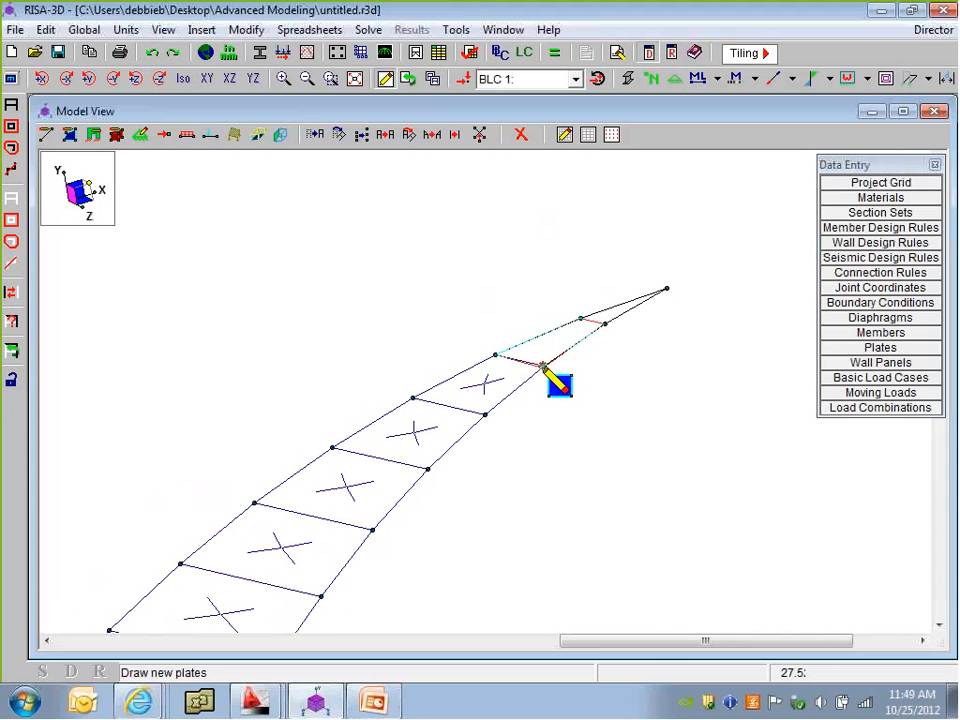
left_click(543, 366)
middle_click_drag(586, 384, 594, 360, "ctrl")
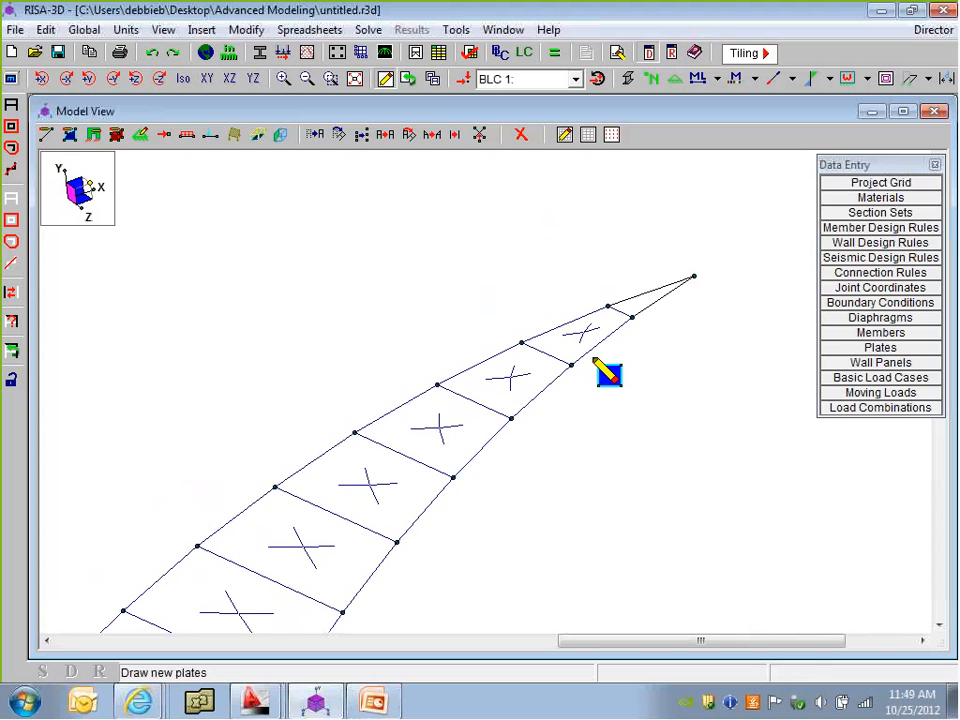
left_click(607, 305)
left_click(693, 275)
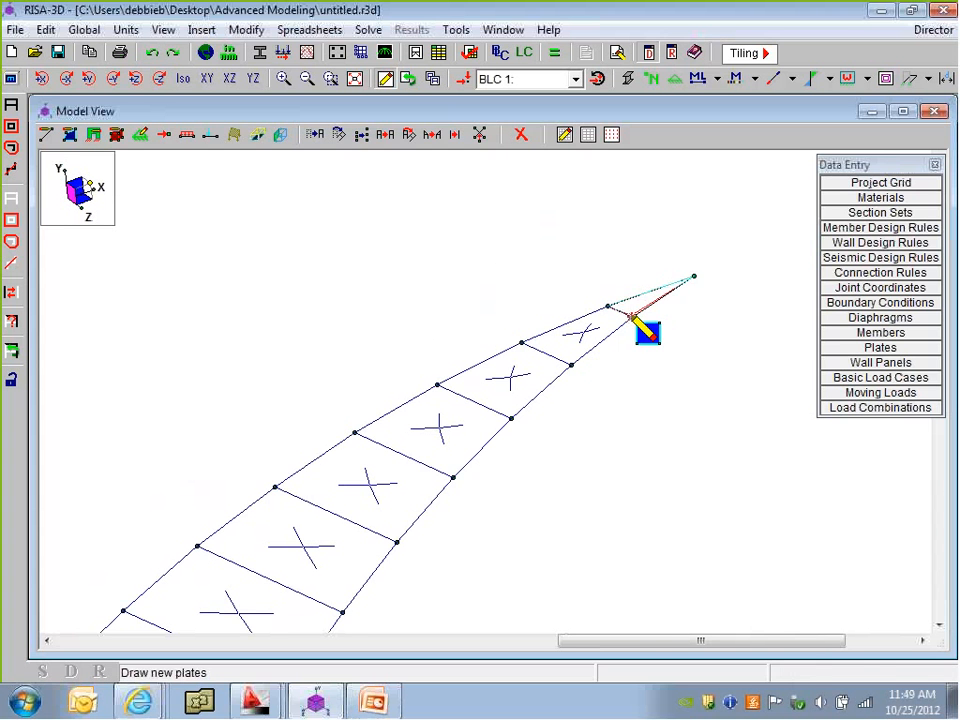
double_click(632, 317)
scroll(584, 351, "down", 2)
scroll(584, 351, "down", 2)
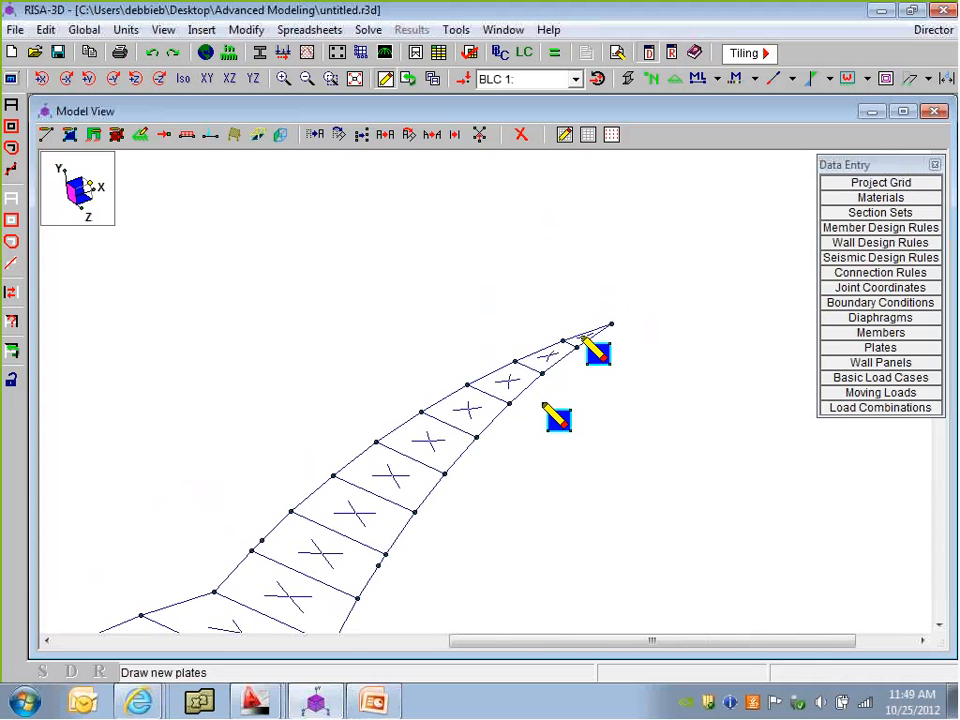
scroll(551, 382, "down", 2)
middle_click_drag(480, 458, 476, 375)
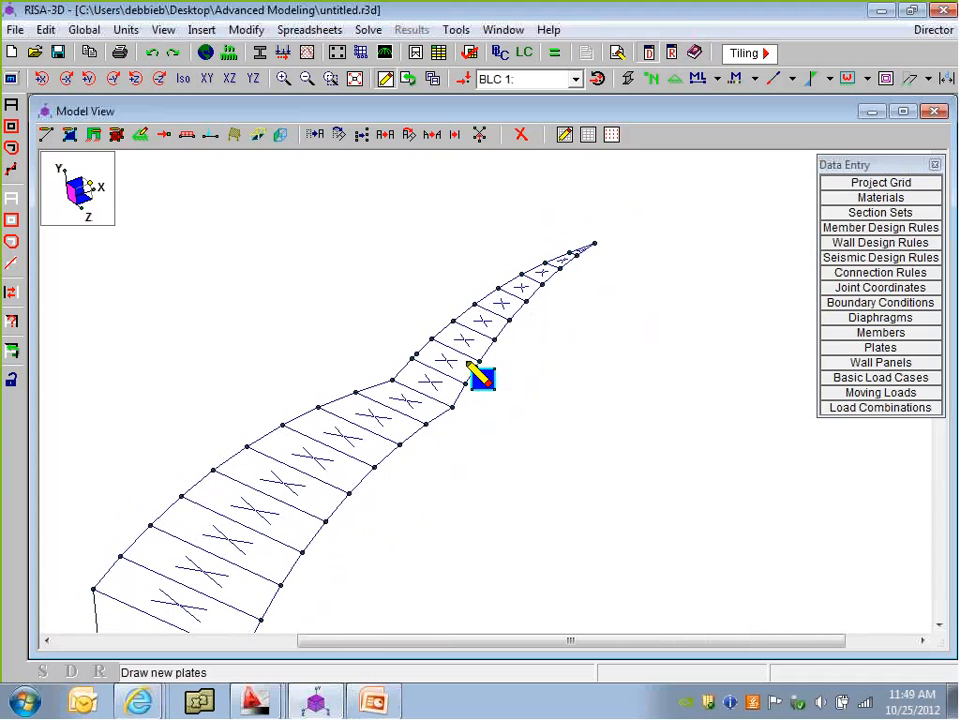
Delete the two stray joints on the arcs between the third and fourth arc braces individually, undoing any deletion that removes plates or members
left_click(521, 143)
left_click(124, 531)
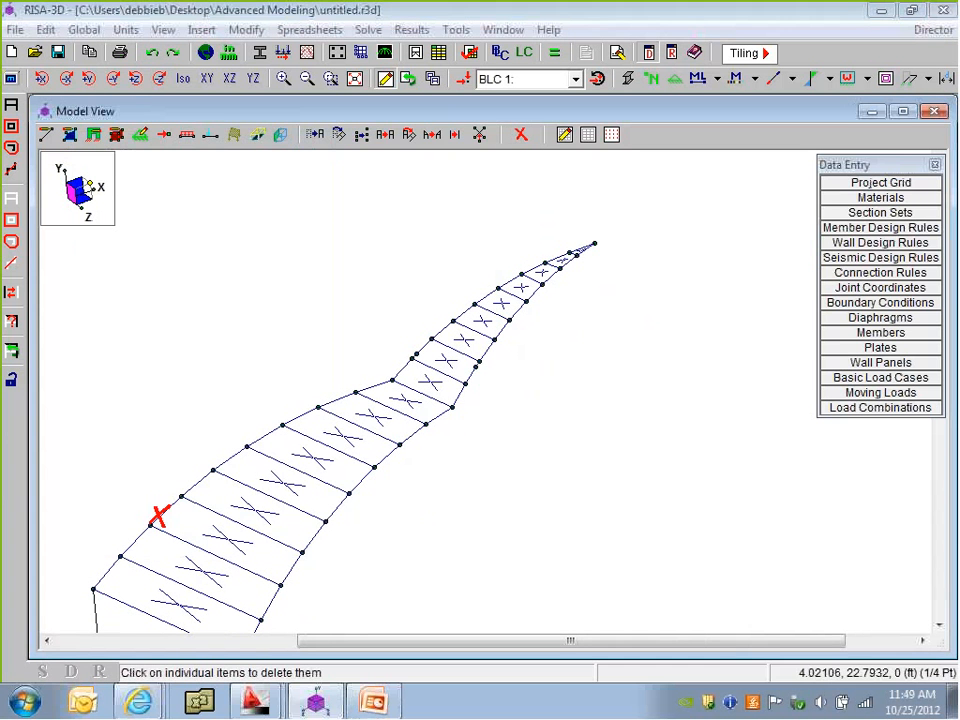
left_click(415, 356)
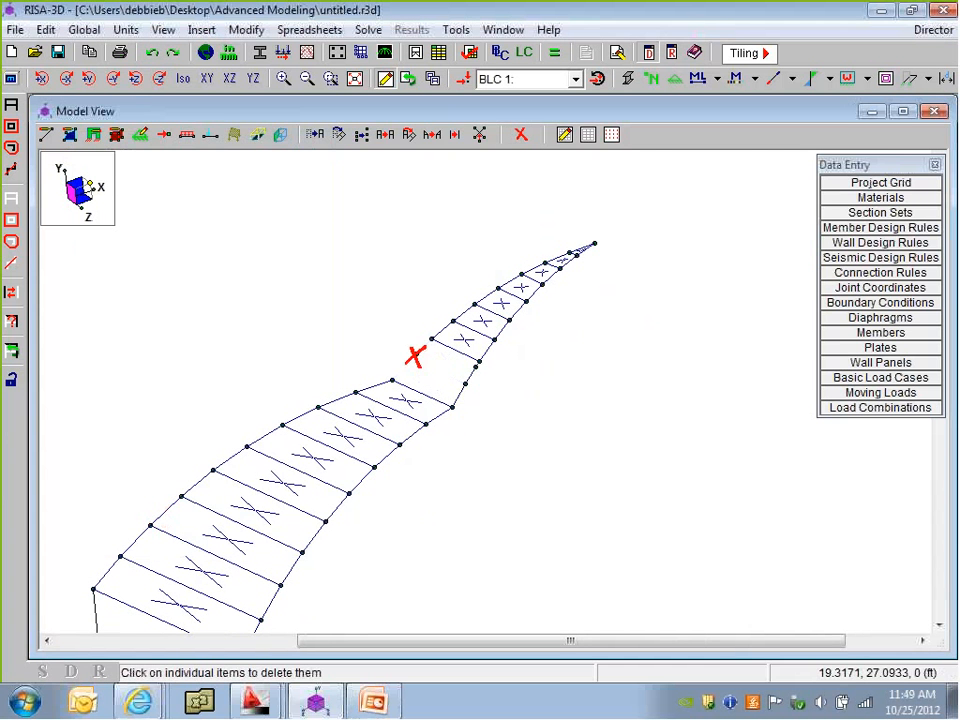
left_click(152, 53)
scroll(420, 373, "up", 2)
scroll(400, 371, "up", 1)
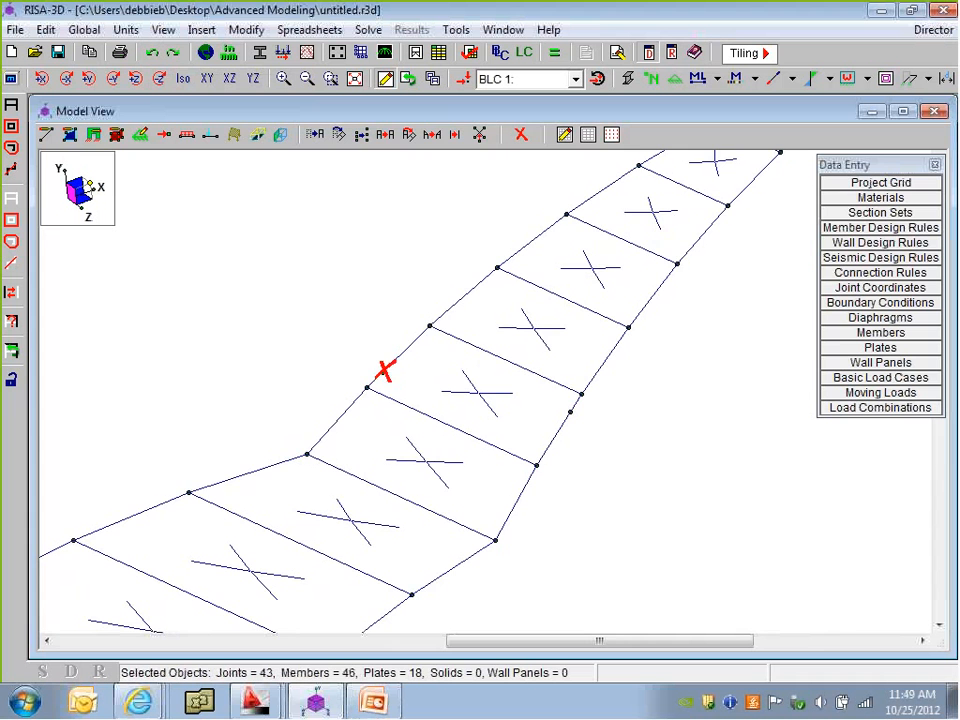
left_click(576, 414)
scroll(540, 398, "down", 1)
scroll(500, 388, "down", 5)
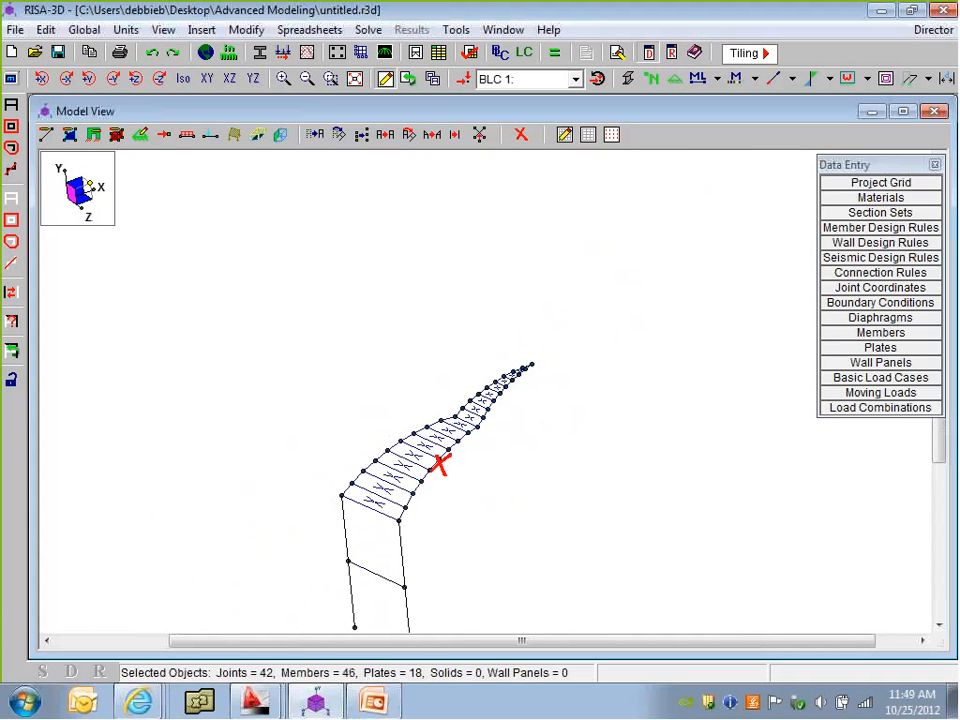
key("Escape")
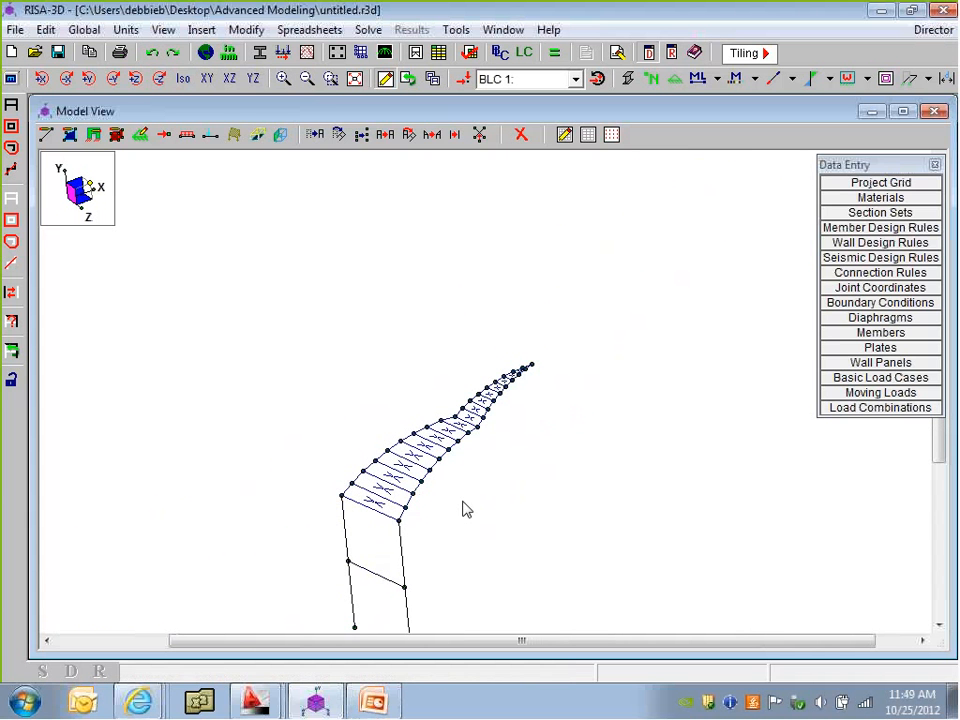
middle_click_drag(463, 509, 486, 429)
scroll(375, 424, "up", 3)
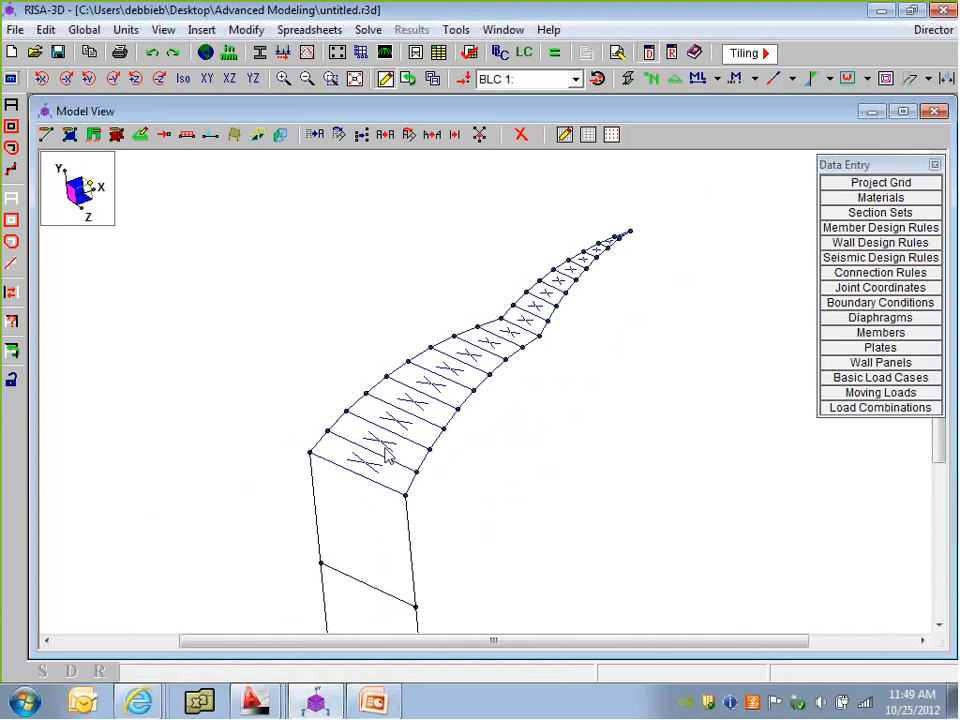
Submesh all selected quadrilateral plates on the dome strip into 4 by 4 pieces
left_click(77, 134)
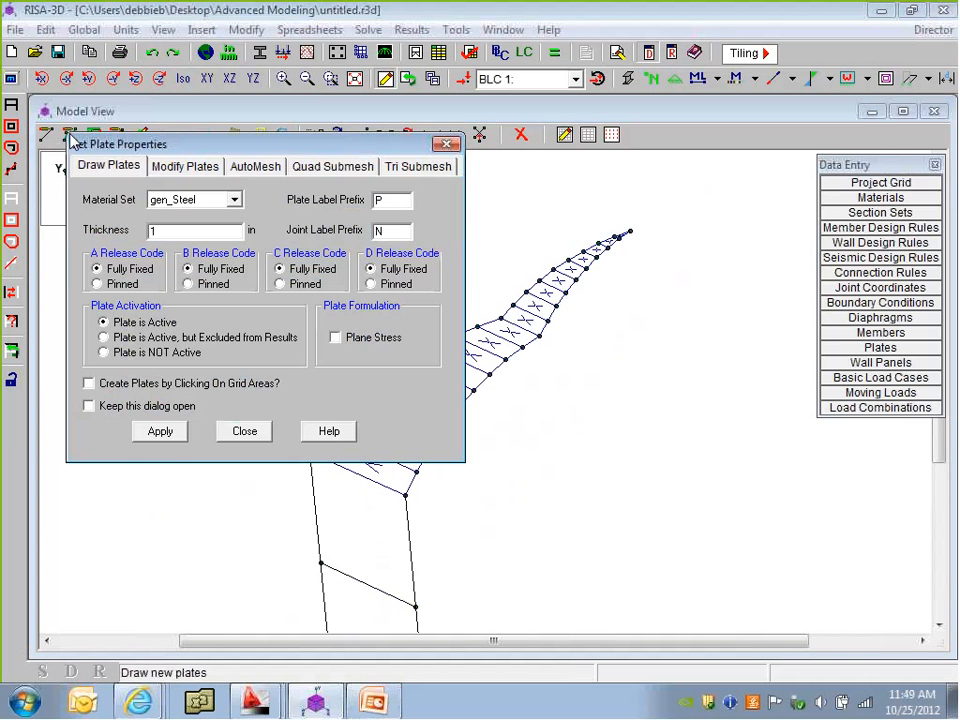
left_click(320, 170)
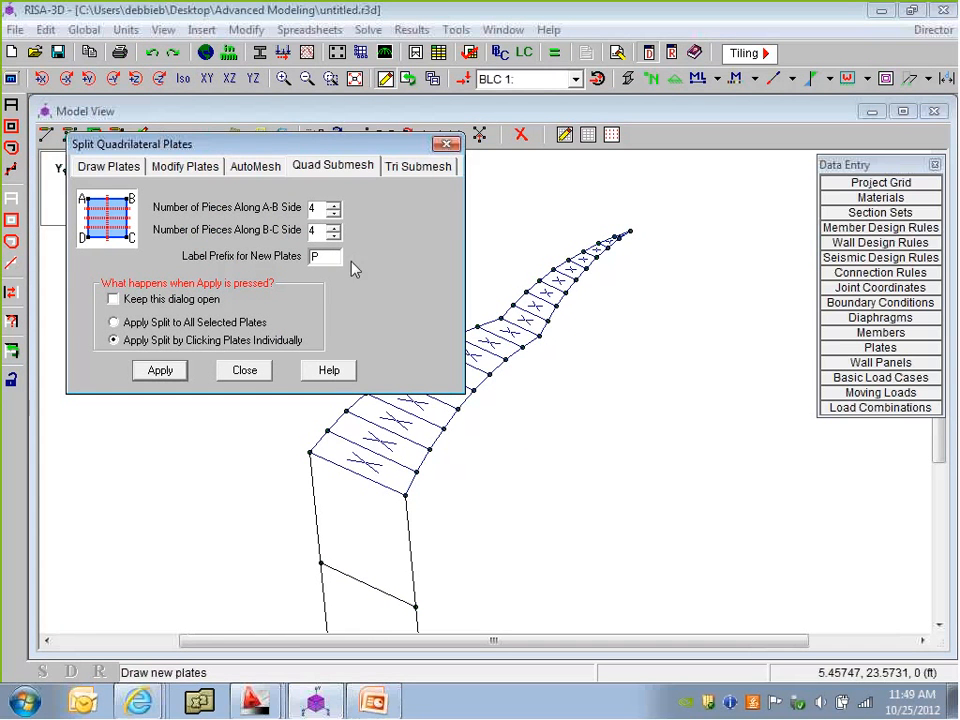
left_click(168, 372)
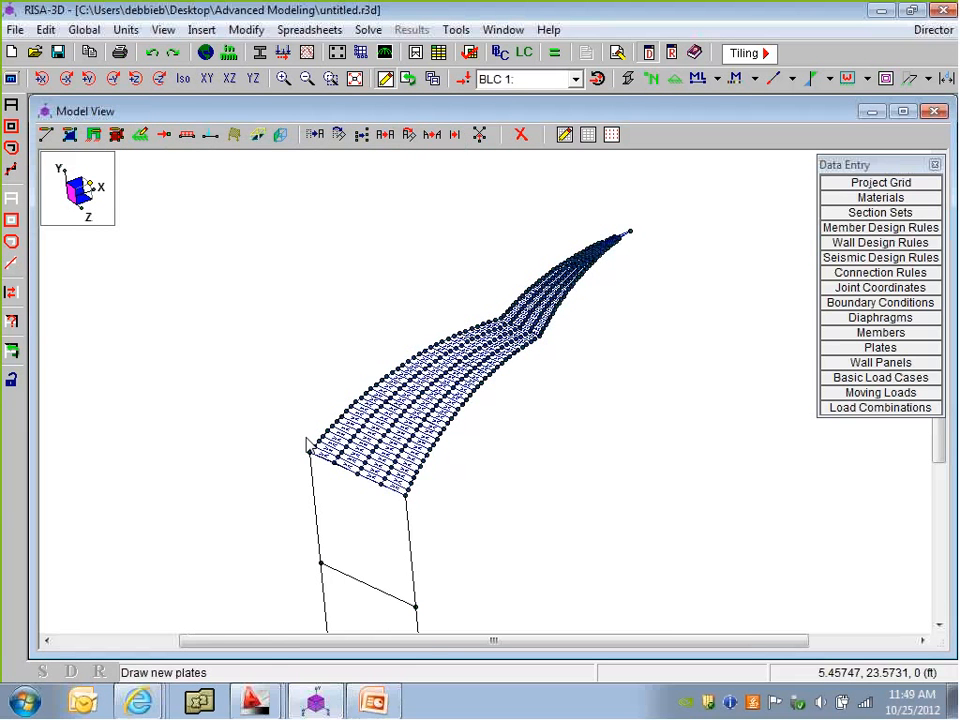
Split the triangular plate at the dome apex into three quadrilateral plates, applying the Tri Submesh to it individually
left_click(331, 82)
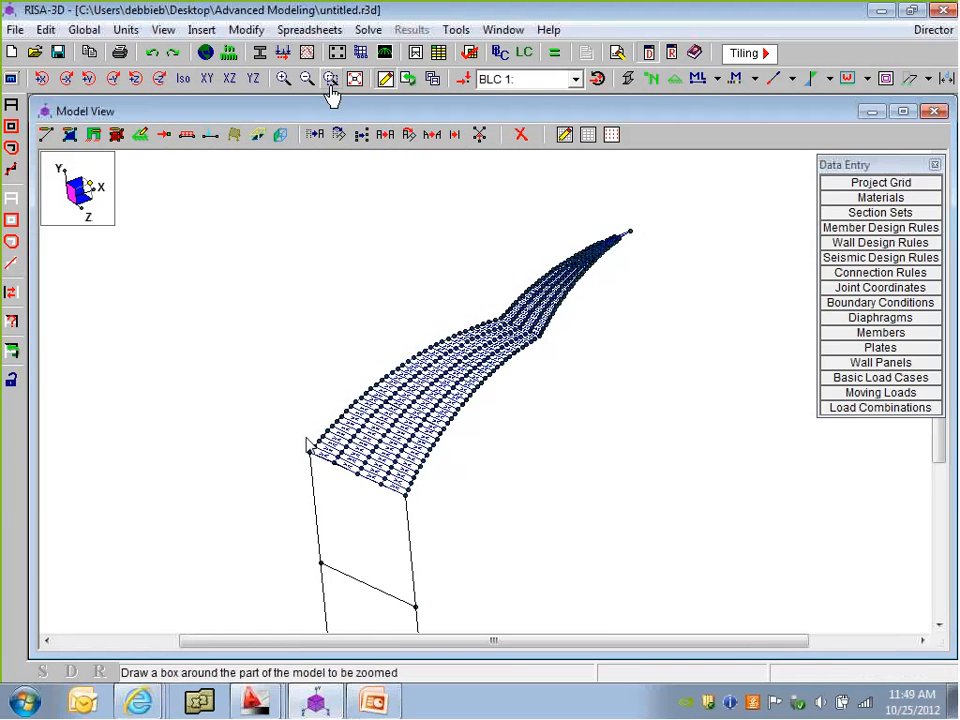
left_click_drag(671, 262, 595, 213)
scroll(302, 377, "up", 3)
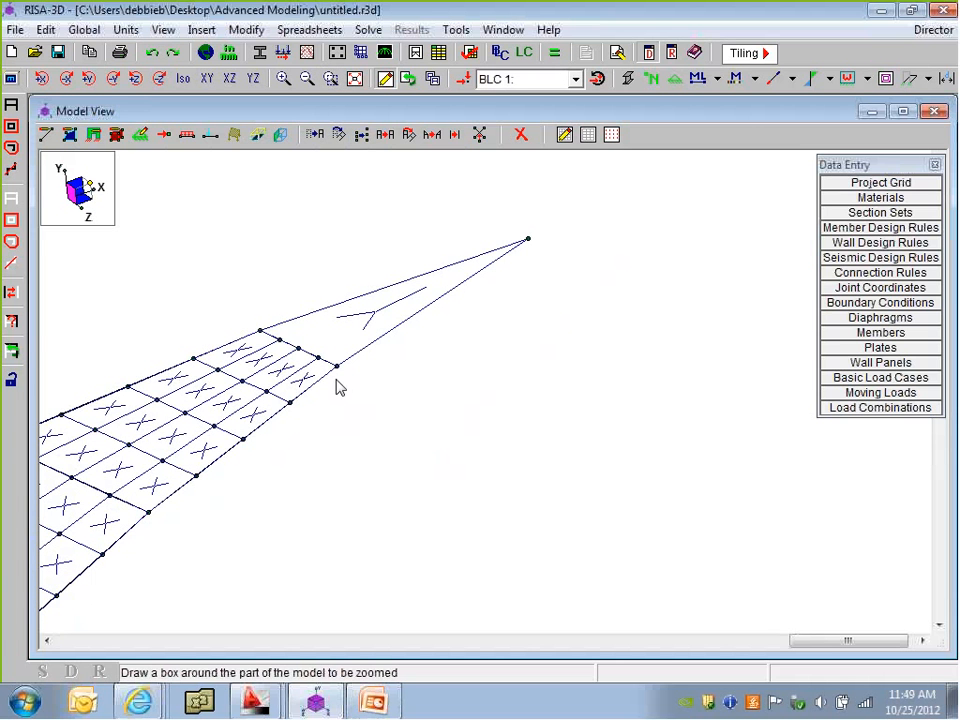
left_click(78, 140)
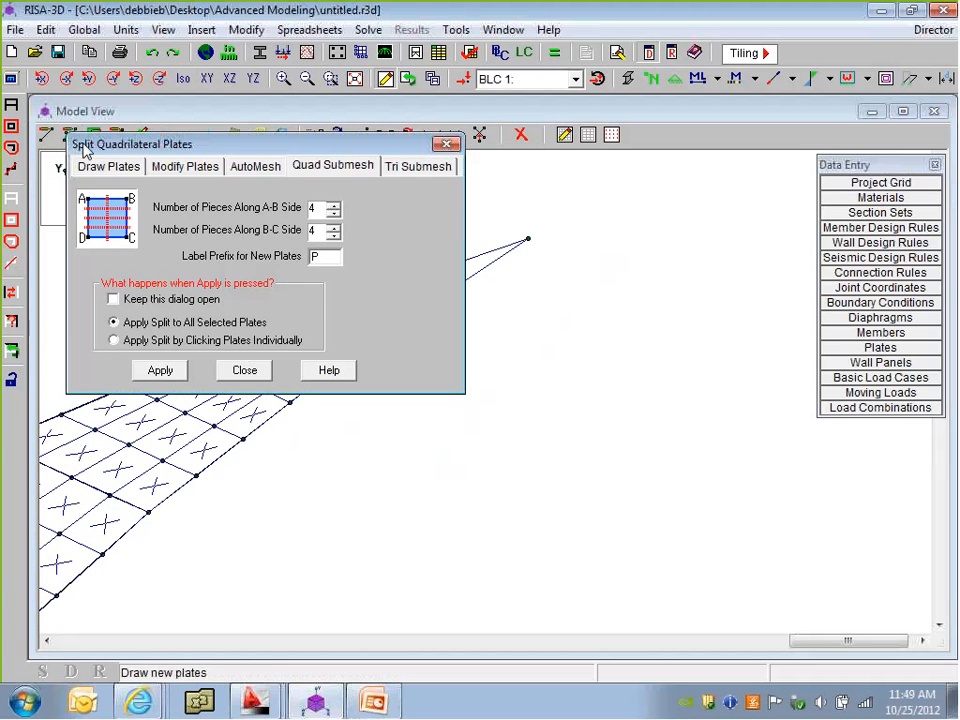
left_click(440, 174)
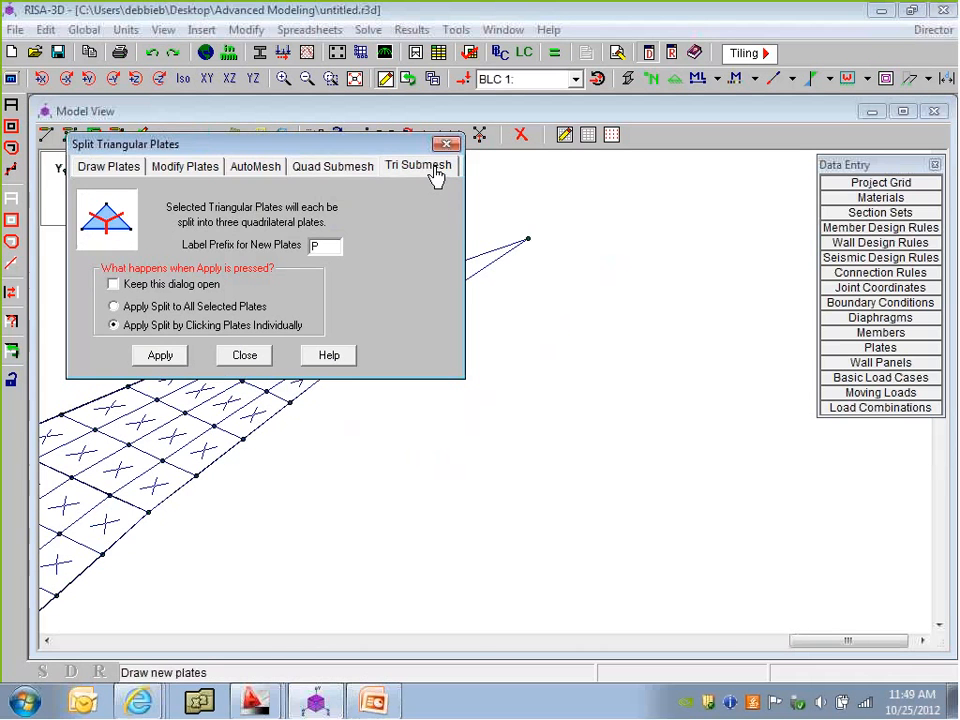
left_click(157, 356)
left_click(396, 310)
right_click(686, 279)
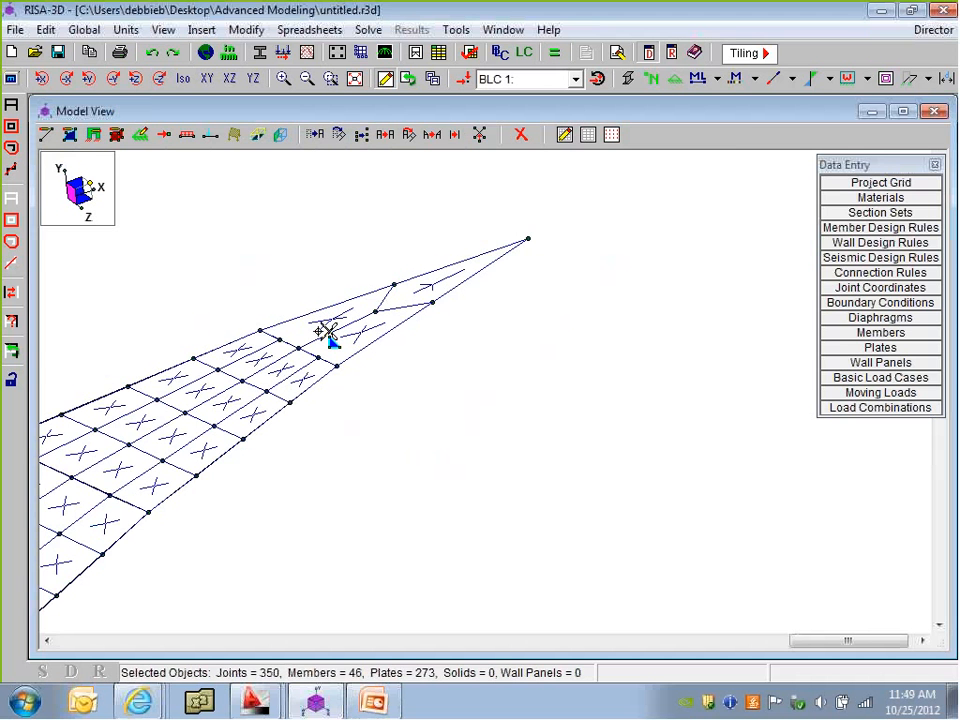
scroll(242, 353, "up", 3)
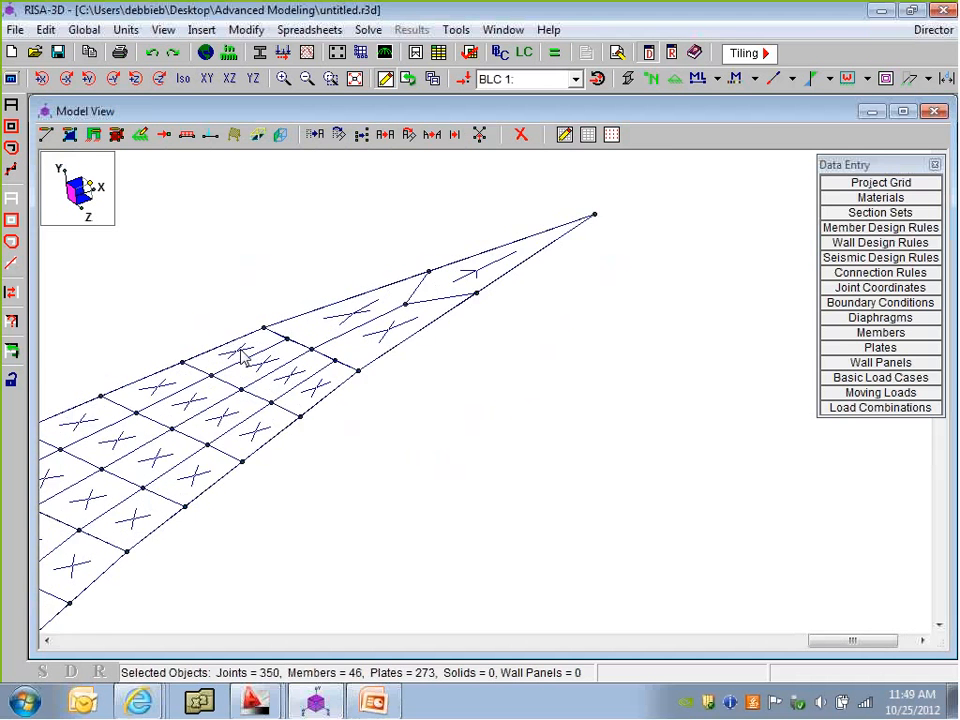
middle_click_drag(242, 353, 321, 358)
scroll(377, 378, "down", 1)
left_click(452, 330)
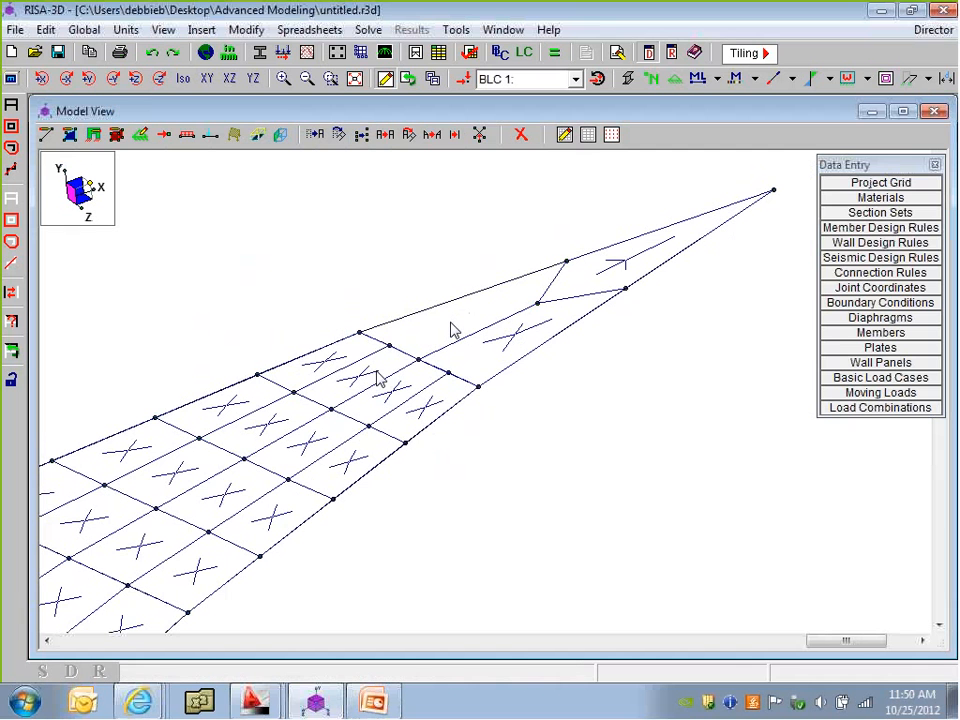
key("ctrl+z")
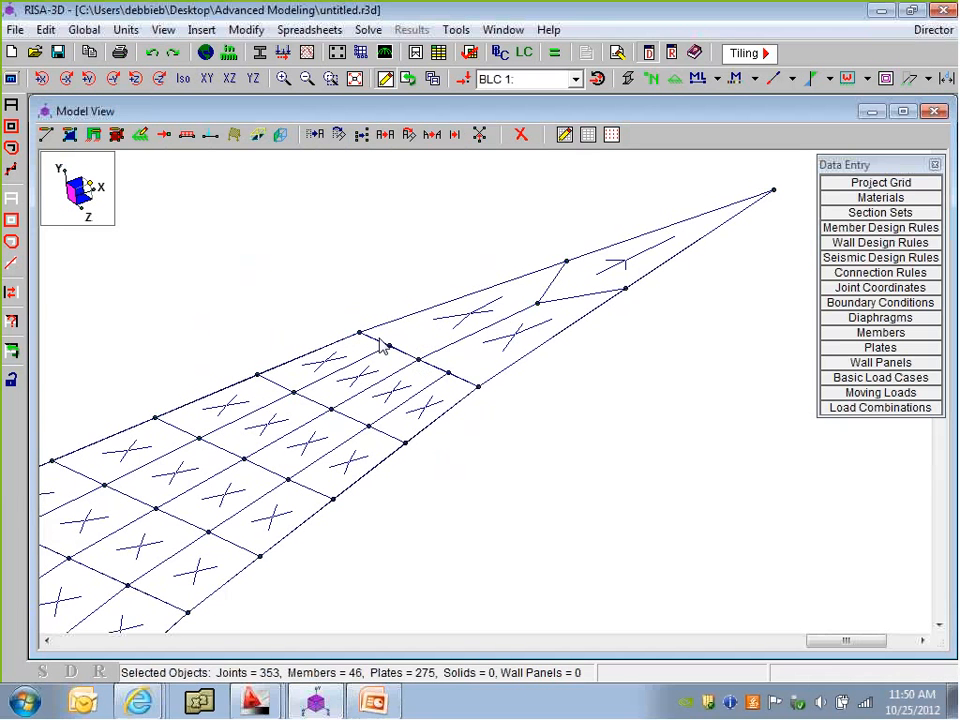
Submesh the three quadrilateral plates at the dome apex into 2 by 2 pieces each, applying the split individually
left_click(69, 134)
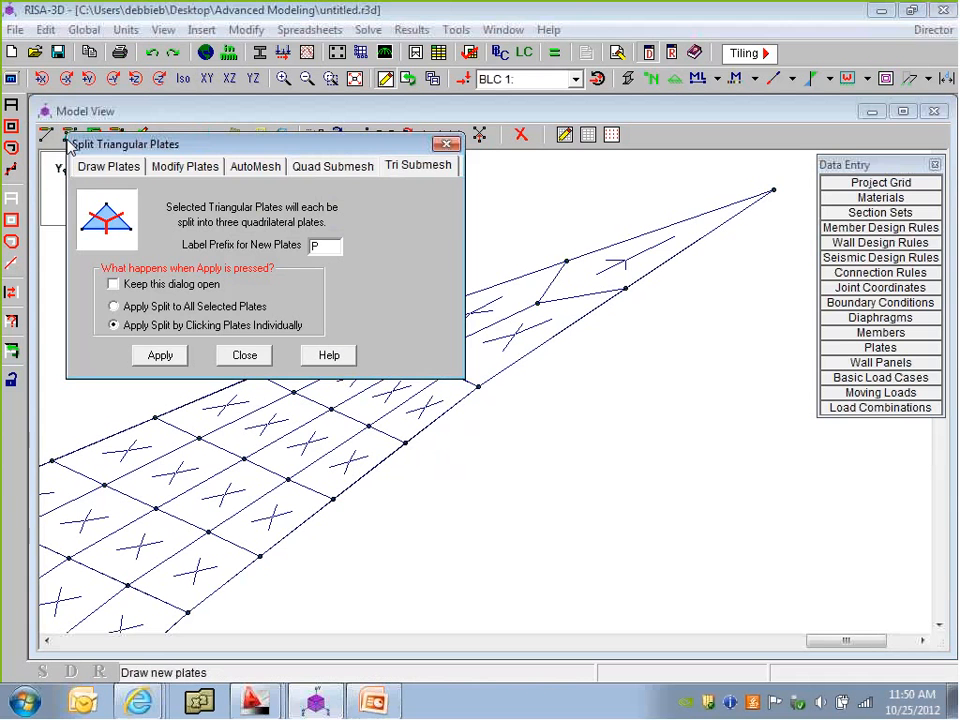
left_click(300, 167)
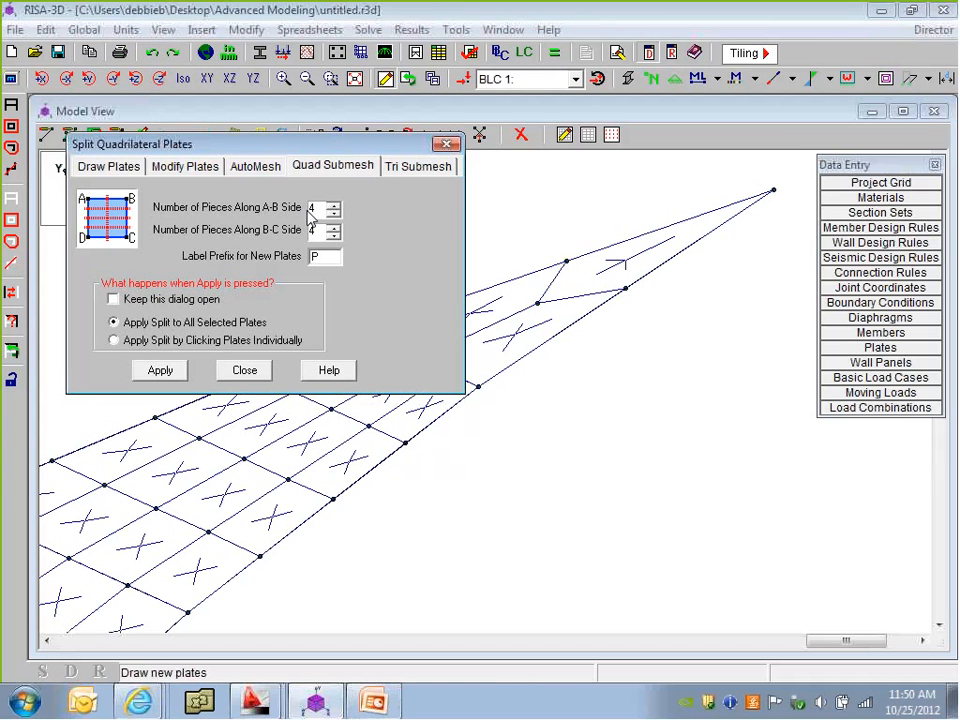
left_click(331, 211)
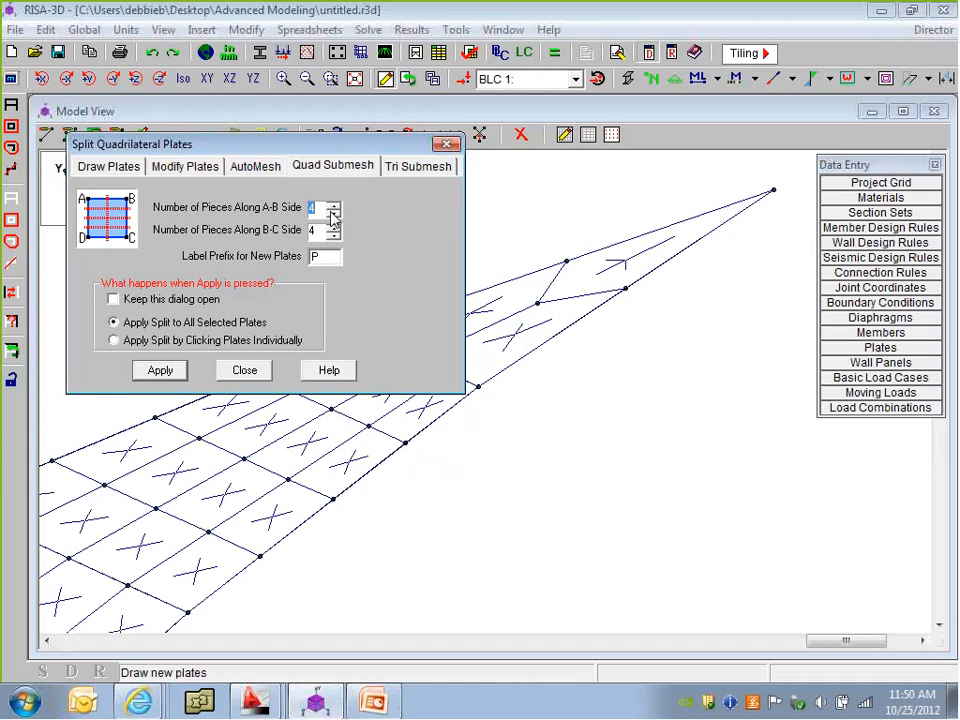
double_click(332, 213)
left_click(334, 236)
left_click(334, 235)
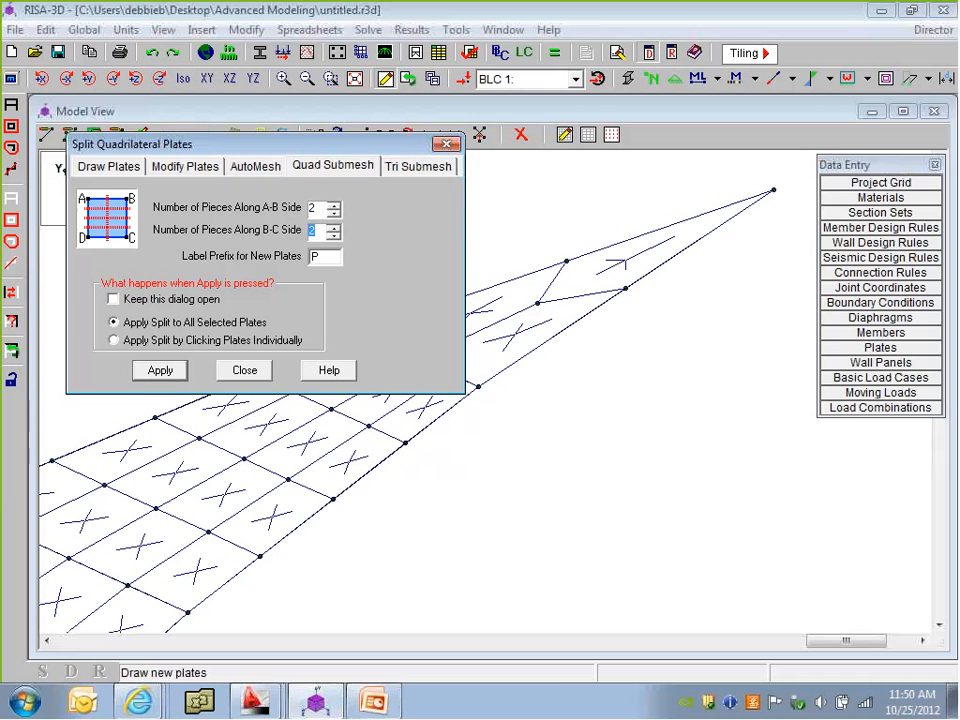
left_click(172, 376)
left_click(485, 317)
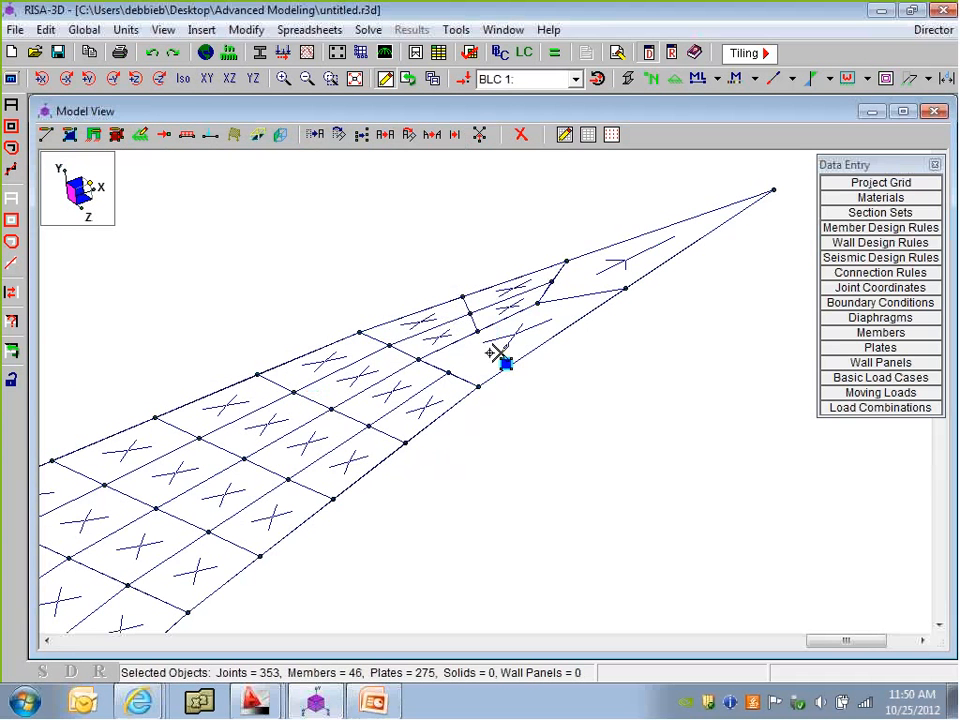
left_click(494, 350)
left_click(624, 263)
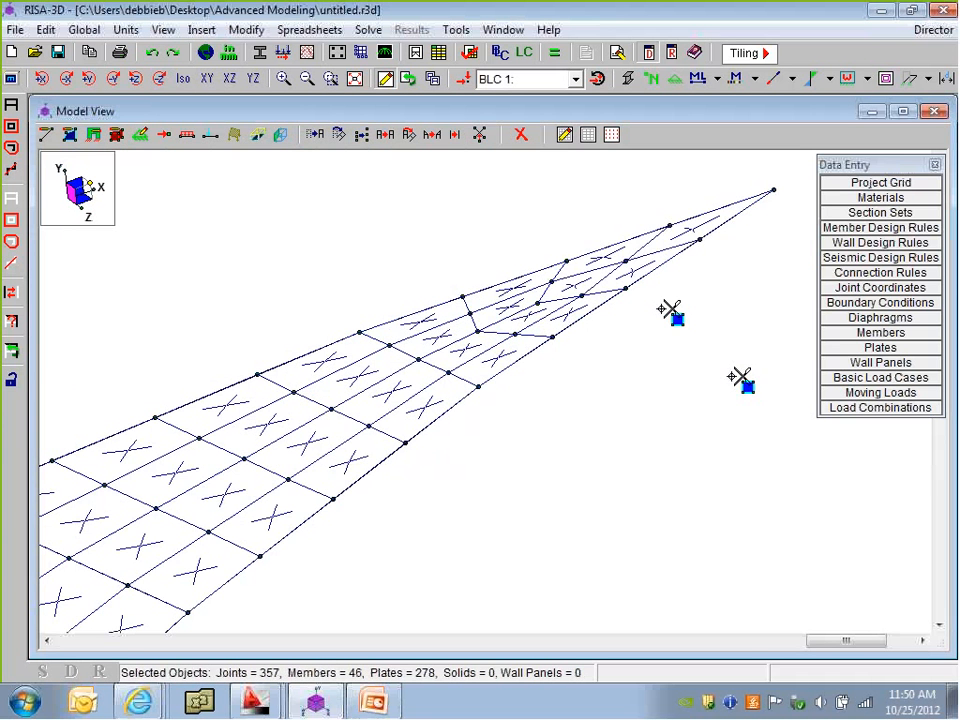
scroll(568, 349, "down", 1)
scroll(567, 348, "down", 1)
left_click(570, 294)
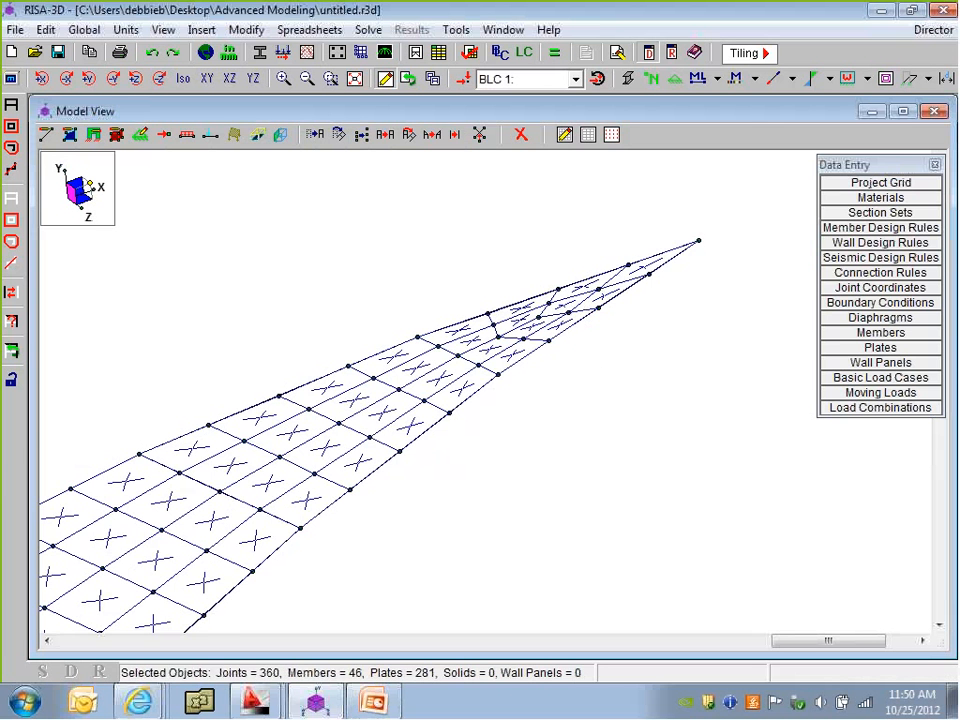
Assign pinned boundary conditions to the base joints of the two columns individually
scroll(548, 372, "down", 5)
scroll(432, 502, "down", 2)
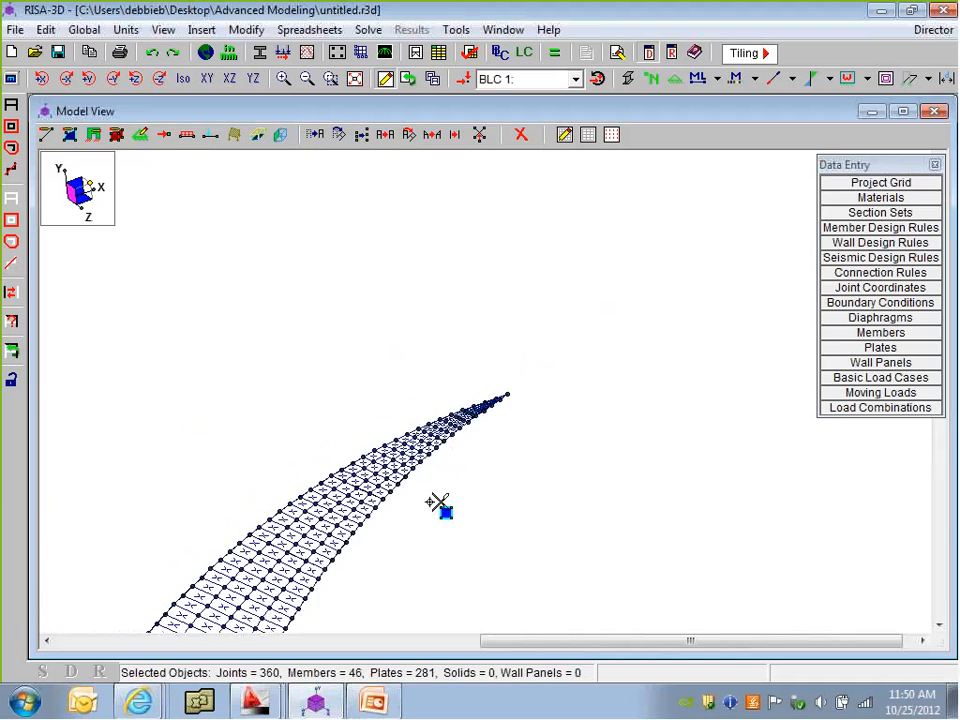
middle_click_drag(430, 502, 485, 320)
scroll(506, 374, "down", 5)
middle_click_drag(396, 429, 420, 357)
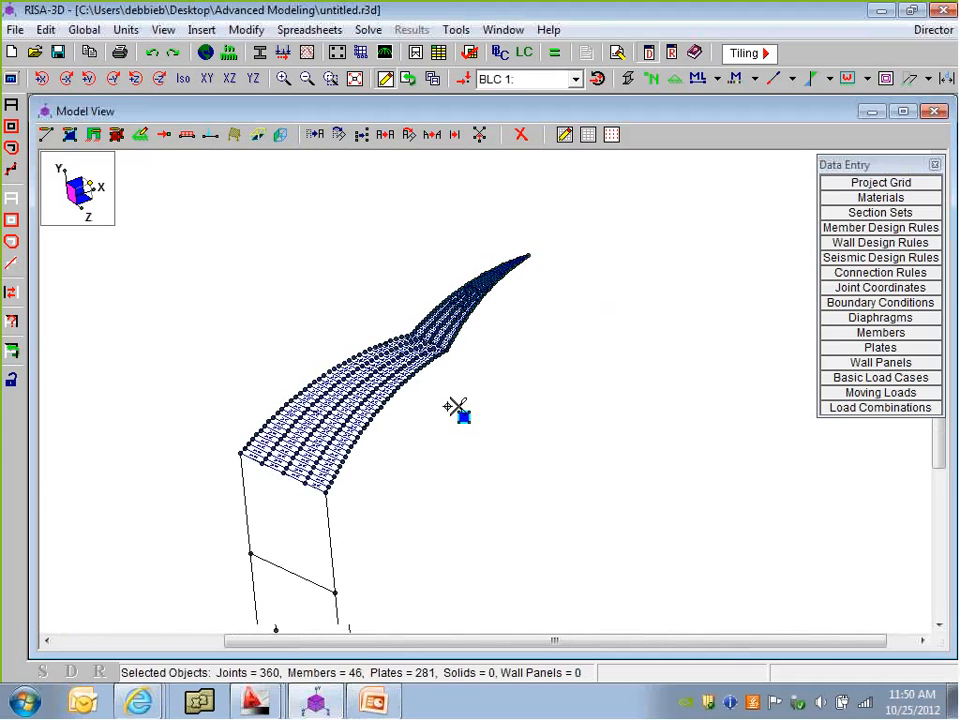
scroll(392, 364, "down", 1)
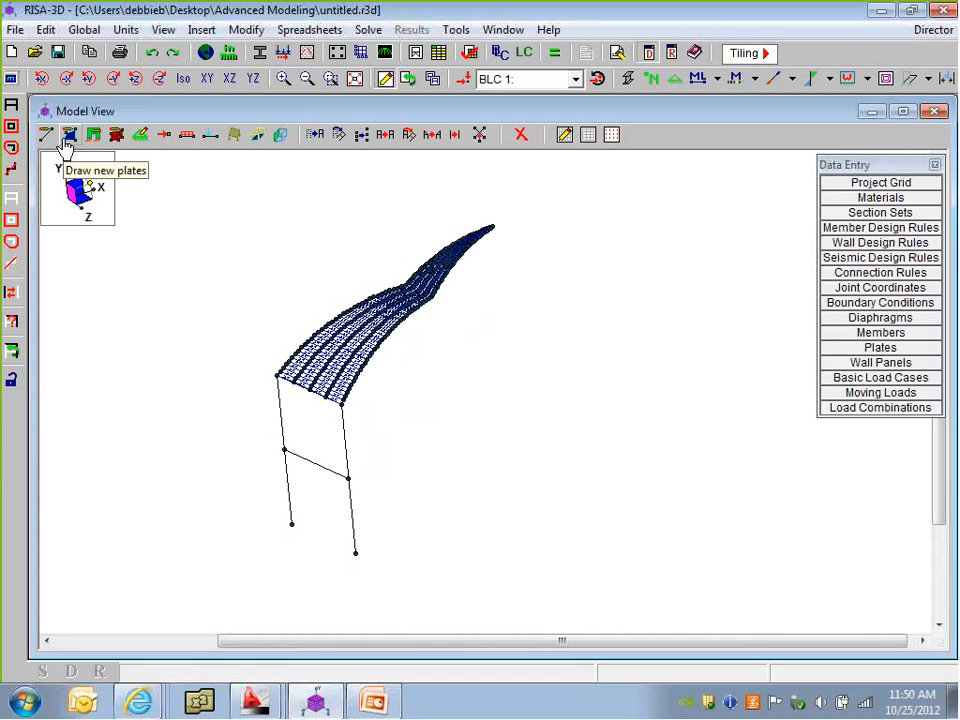
left_click(140, 134)
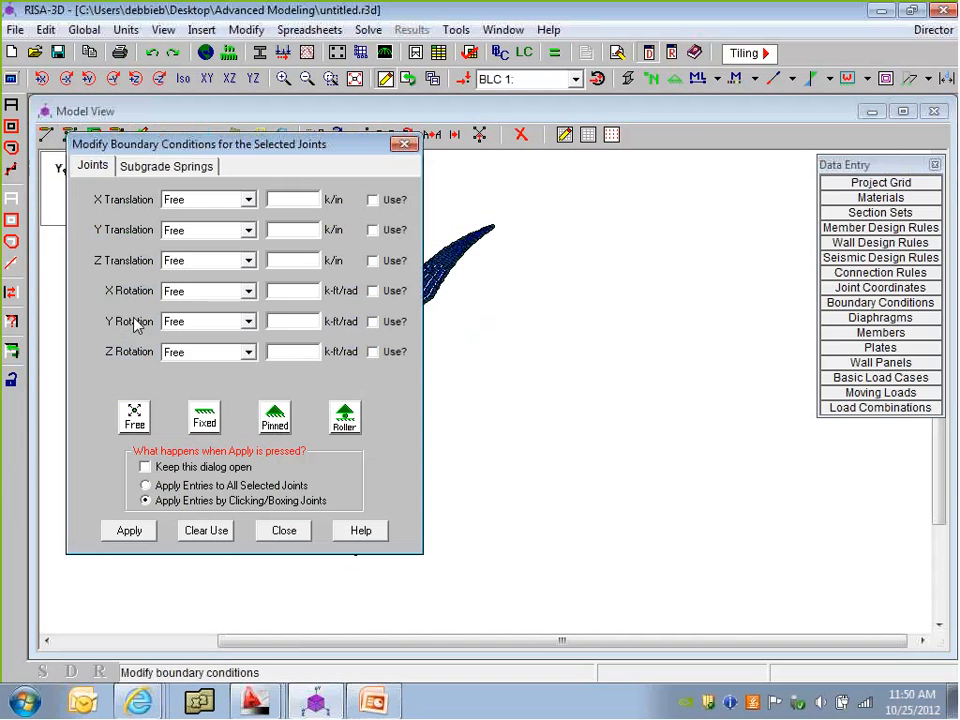
left_click(205, 418)
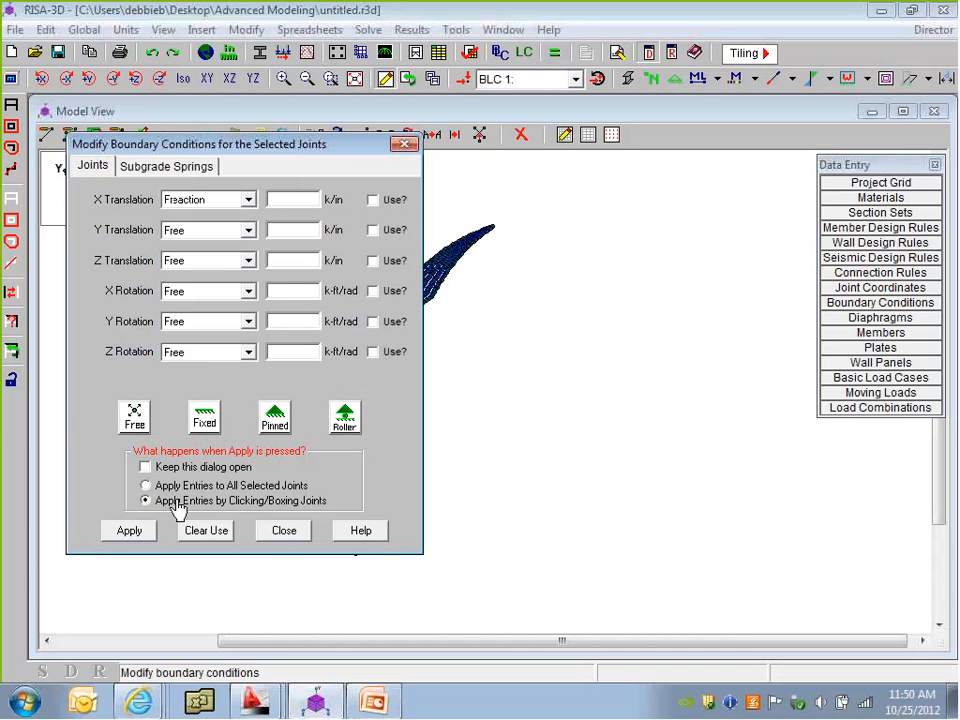
left_click(129, 530)
left_click(292, 524)
left_click(355, 553)
middle_click_drag(355, 541, 351, 496)
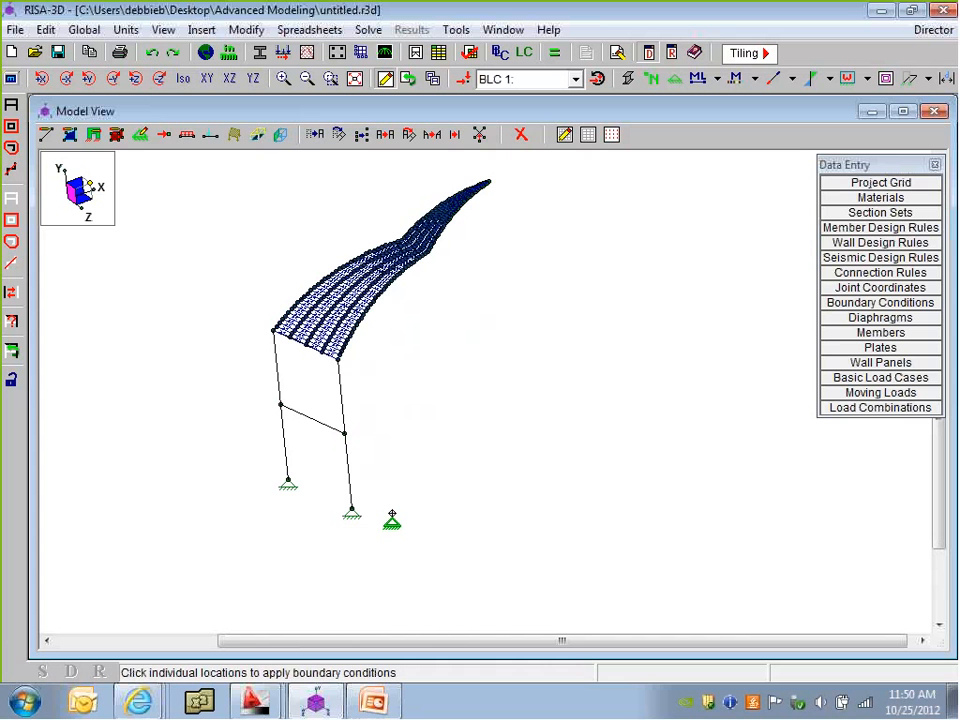
middle_click_drag(373, 321, 343, 416)
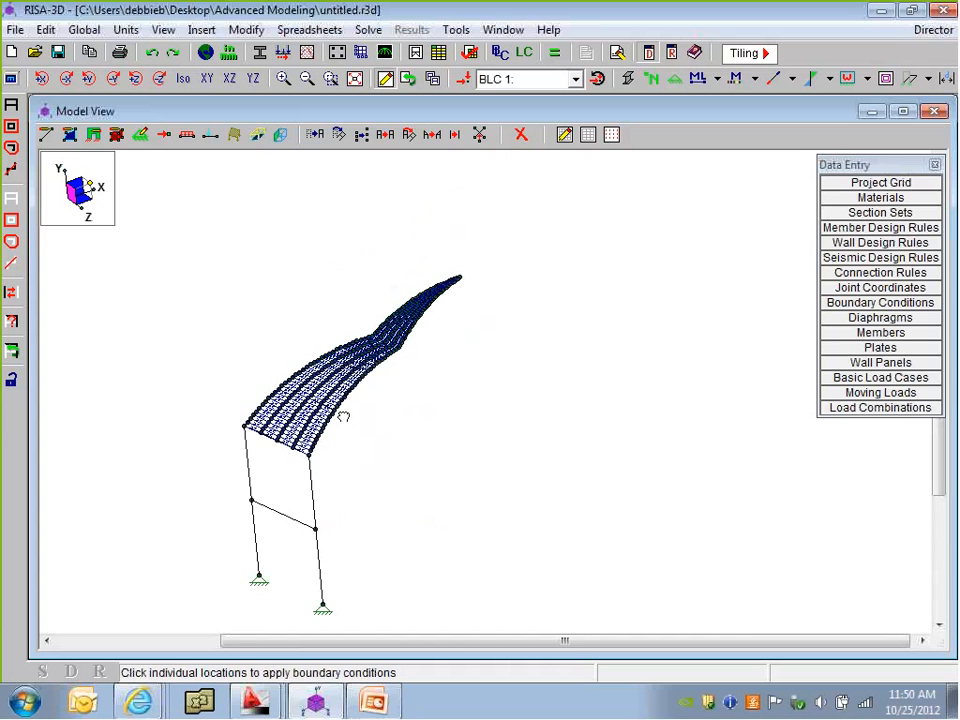
scroll(343, 416, "up", 2)
key("Escape")
Set up member-to-member drawing with the Col Brace section set and both offsets at 18 ft
middle_click_drag(315, 481, 371, 368)
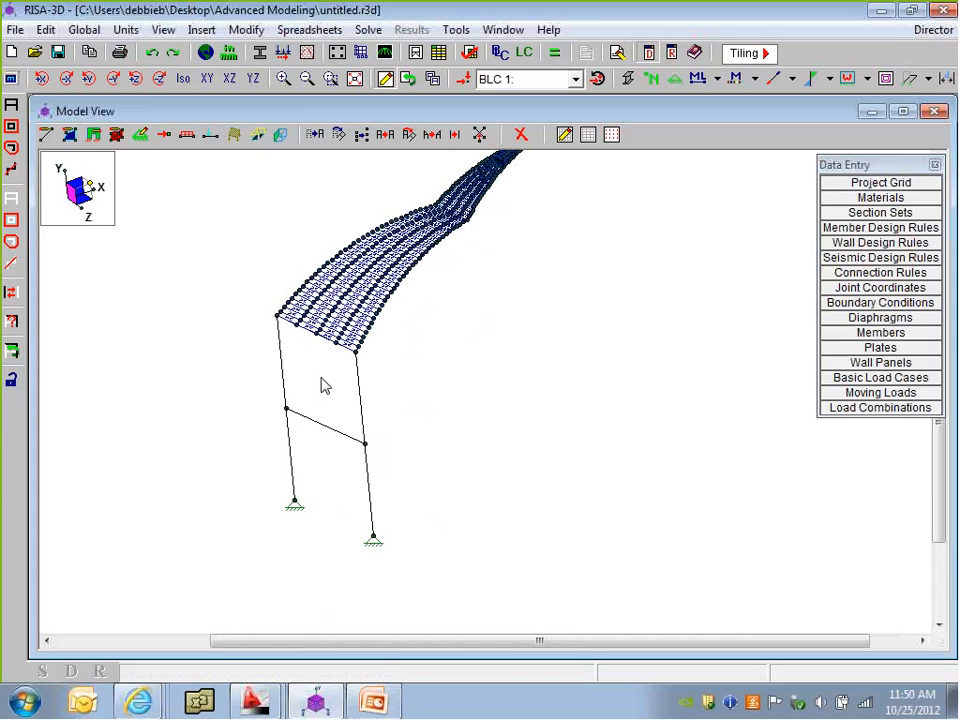
left_click(11, 104)
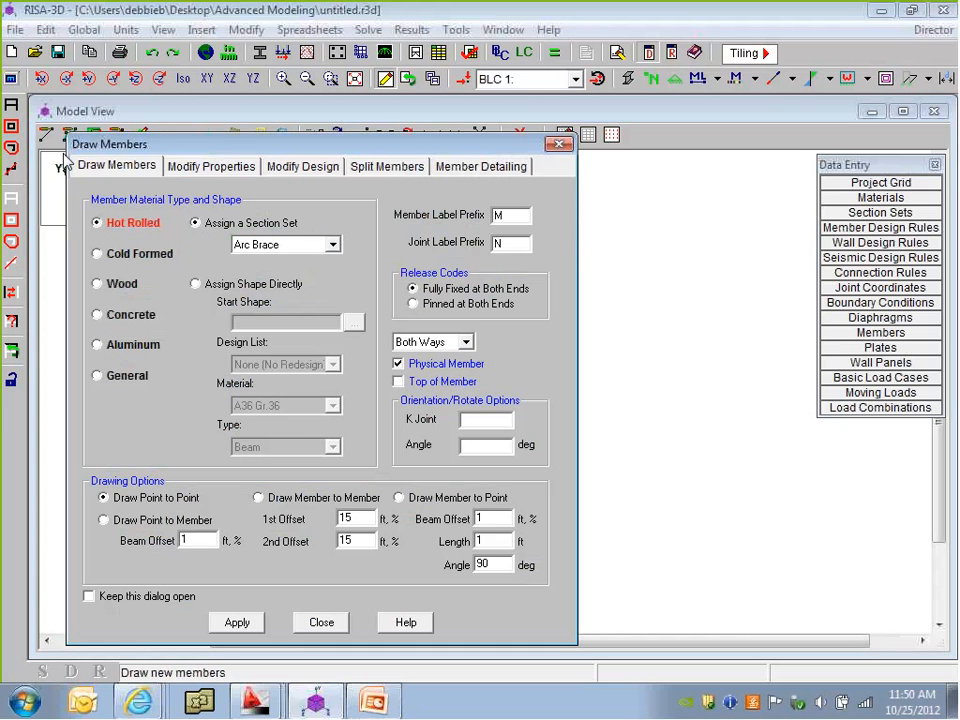
left_click(325, 499)
key("Tab")
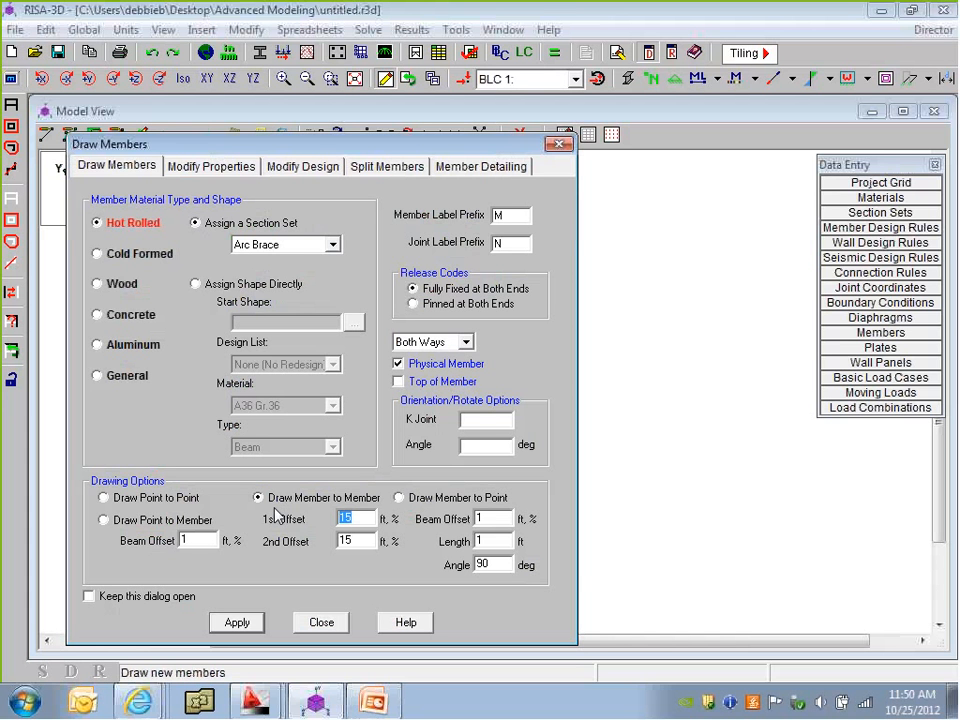
type("18")
key("Tab")
type("18")
left_click(300, 247)
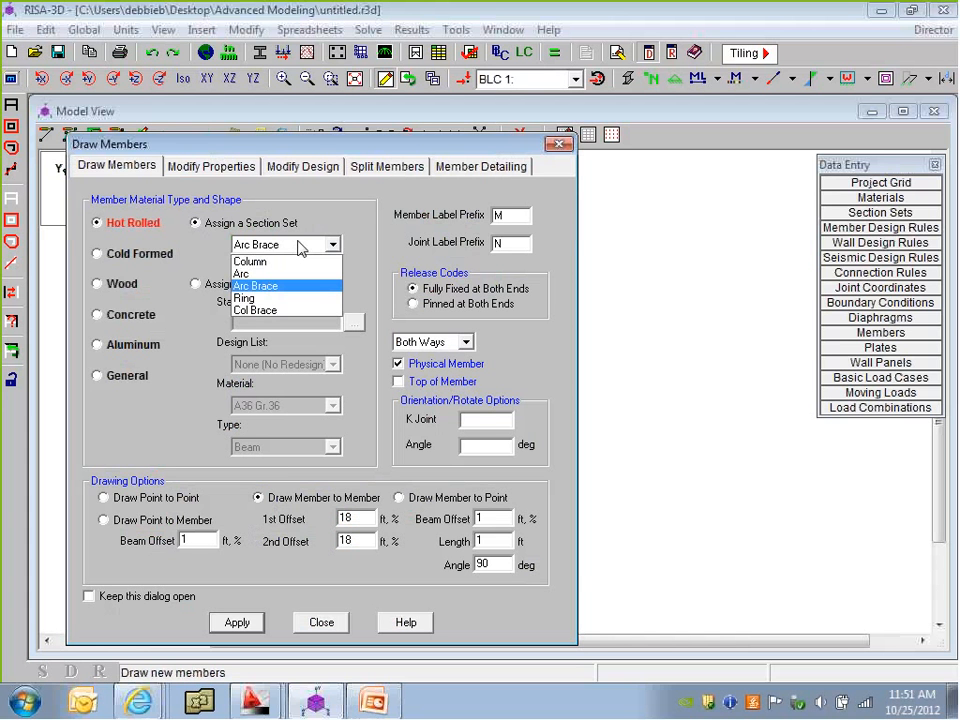
left_click(292, 314)
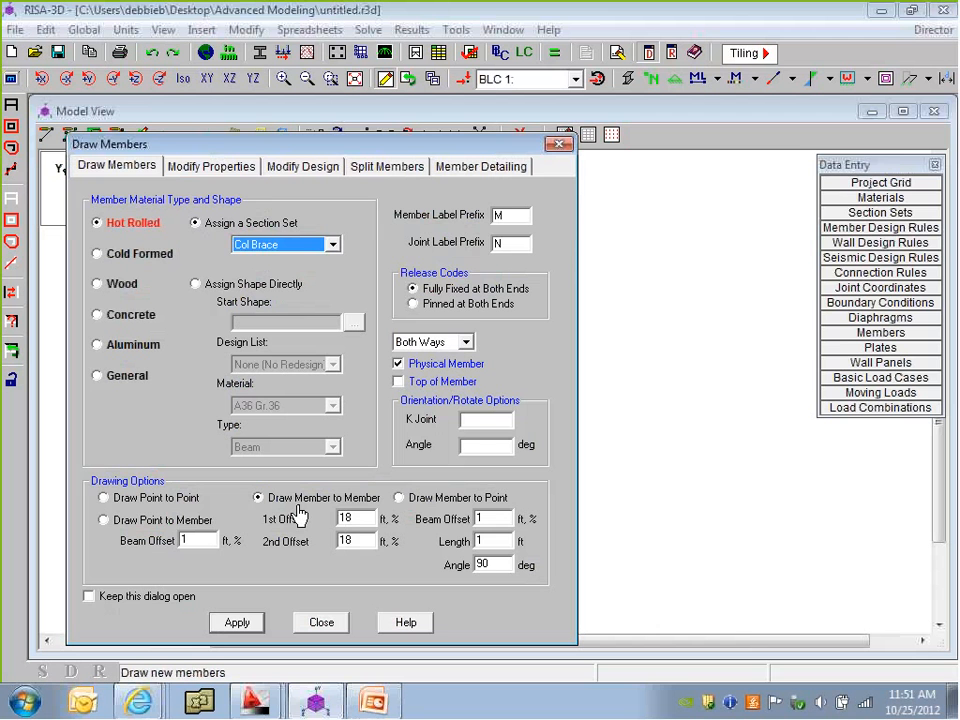
left_click(352, 518)
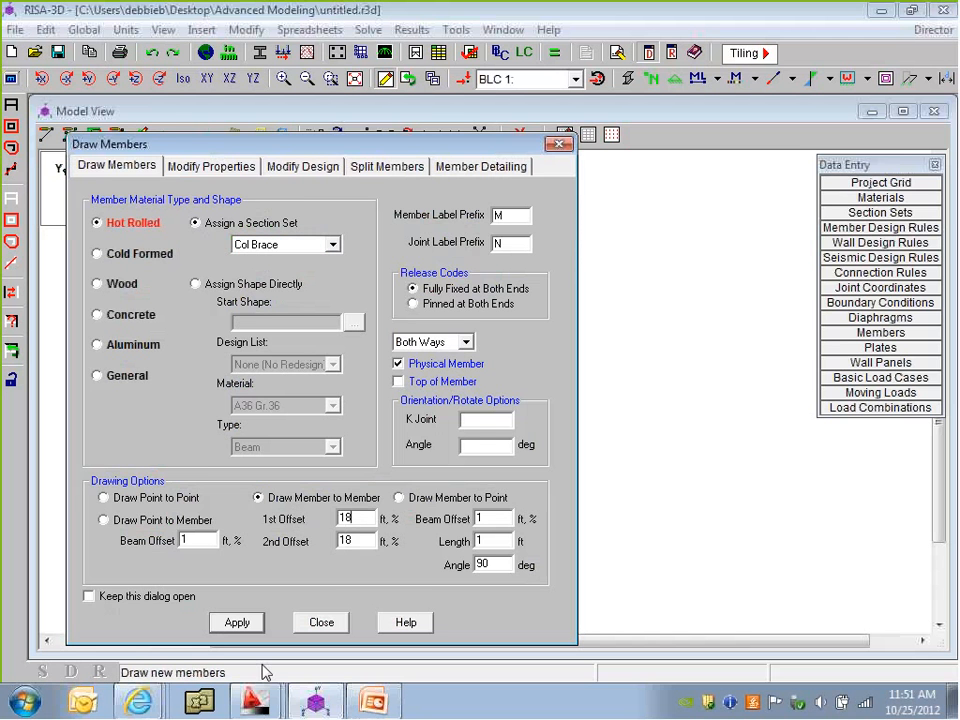
Draw the upper horizontal column brace between the two columns, just below the dome's plated strip
left_click(244, 625)
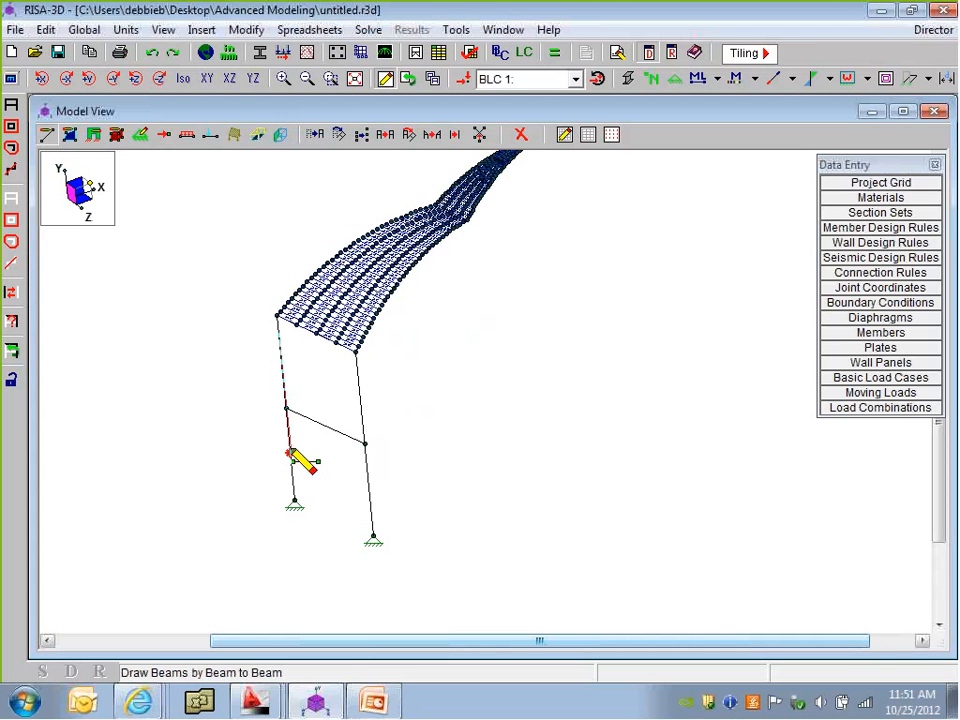
left_click(283, 346)
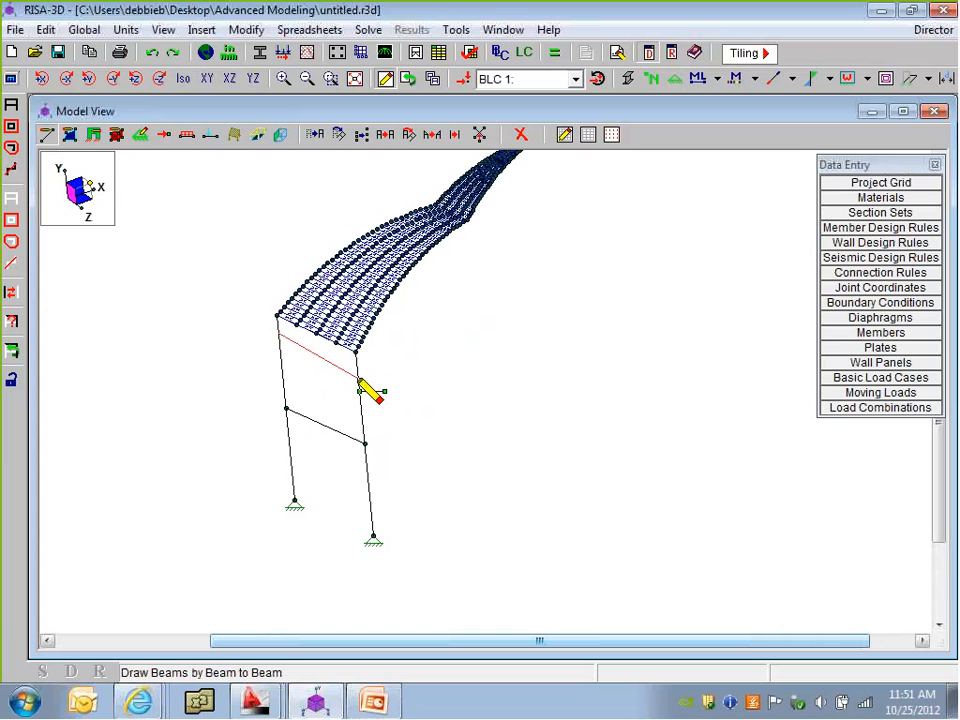
left_click(357, 377)
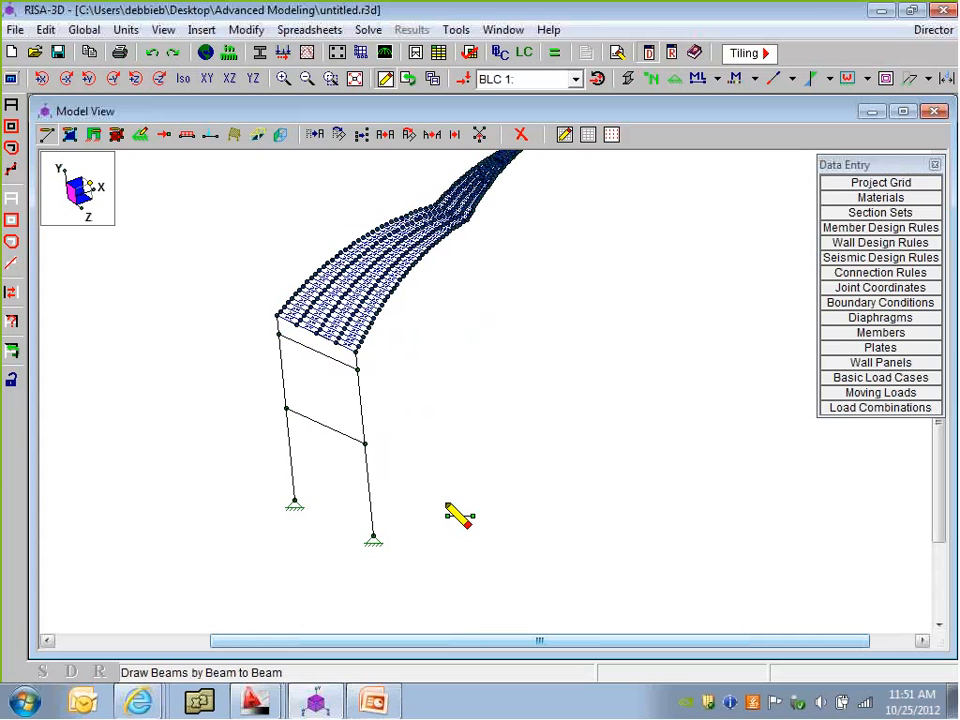
scroll(459, 515, "down", 2)
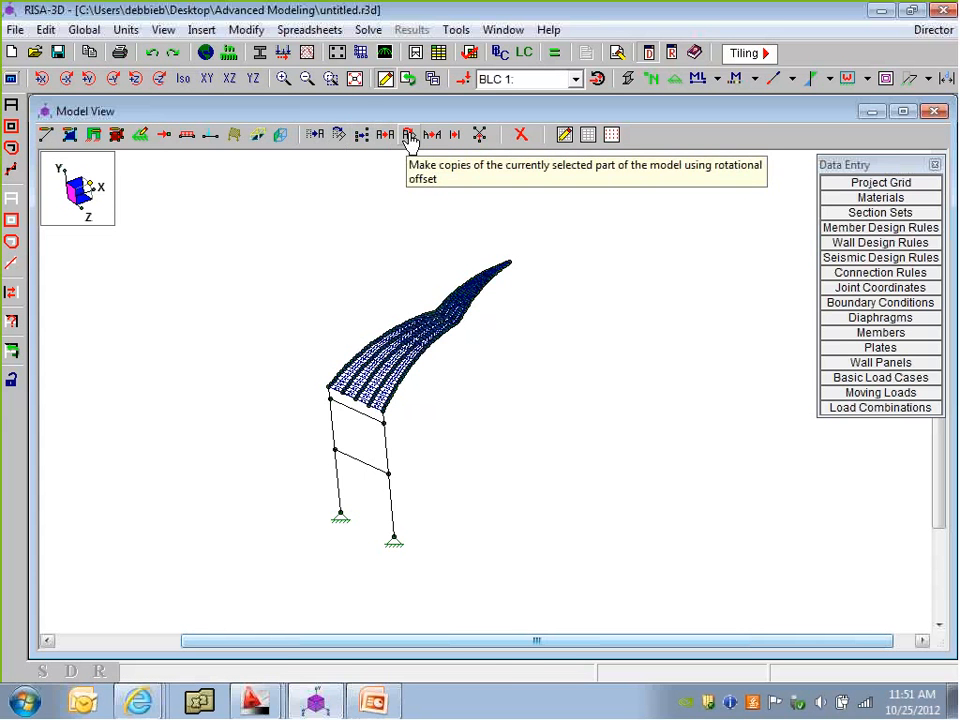
Rotate-copy the dome segment about the Y axis through 157.5 degrees in 7 increments, using the apex joint as polar origin
left_click(410, 137)
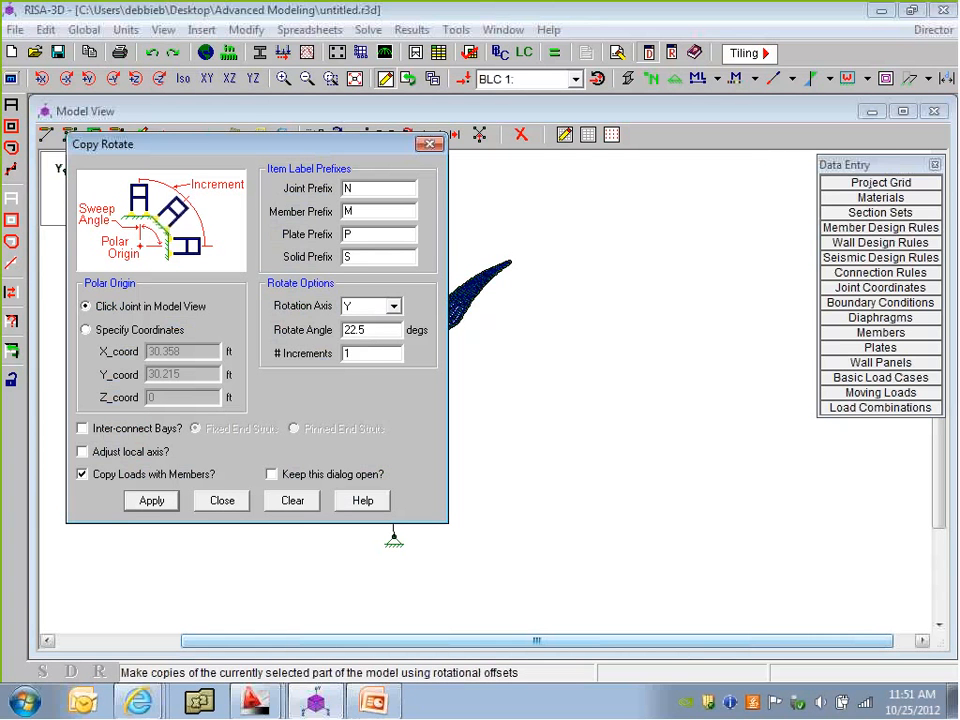
left_click(385, 333)
double_click(385, 333)
type("157.5")
key("Tab")
type("7")
left_click(163, 505)
scroll(519, 262, "up", 6)
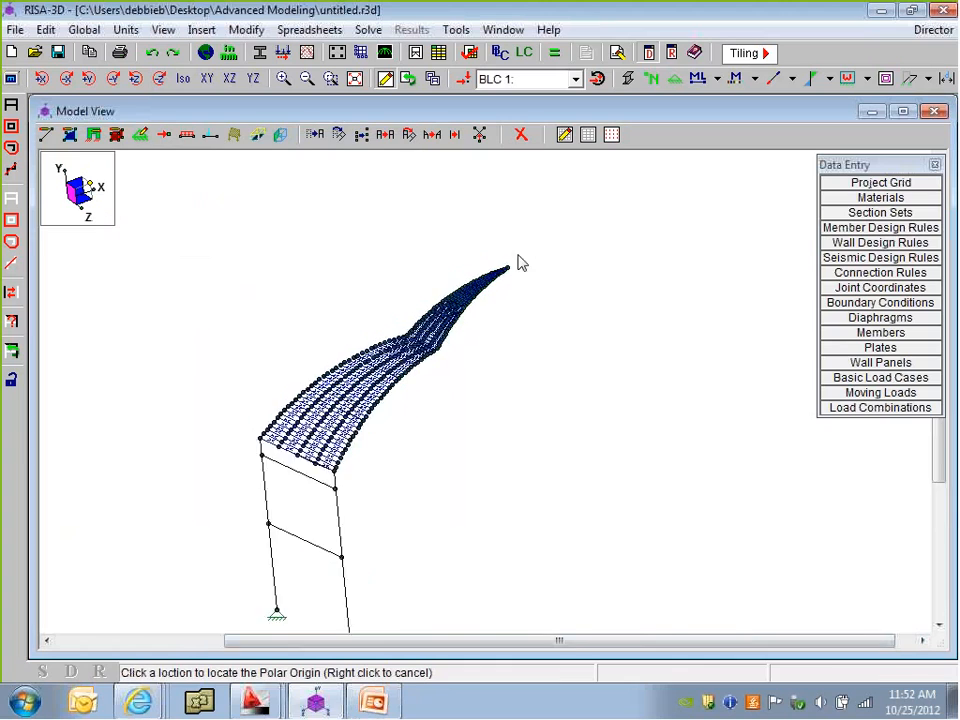
left_click(519, 268)
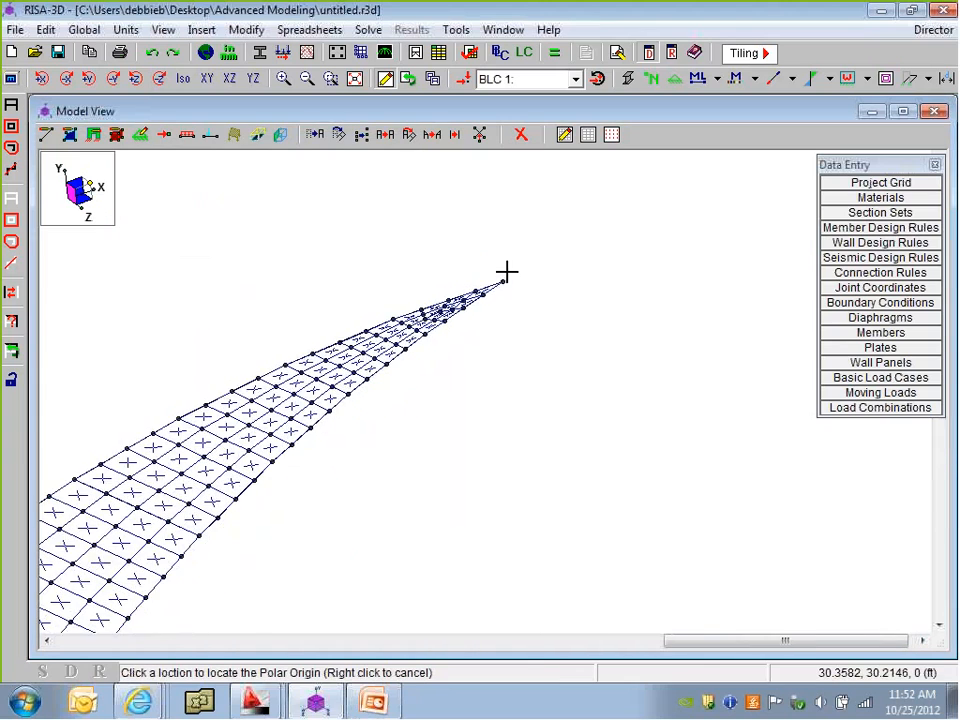
scroll(533, 345, "down", 7)
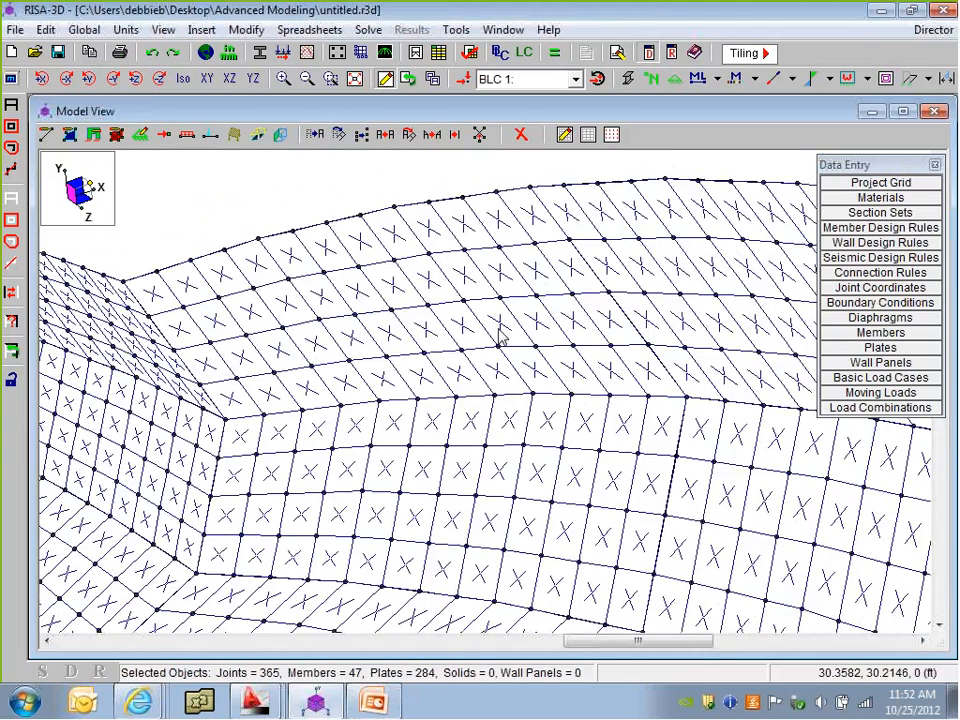
scroll(533, 345, "down", 6)
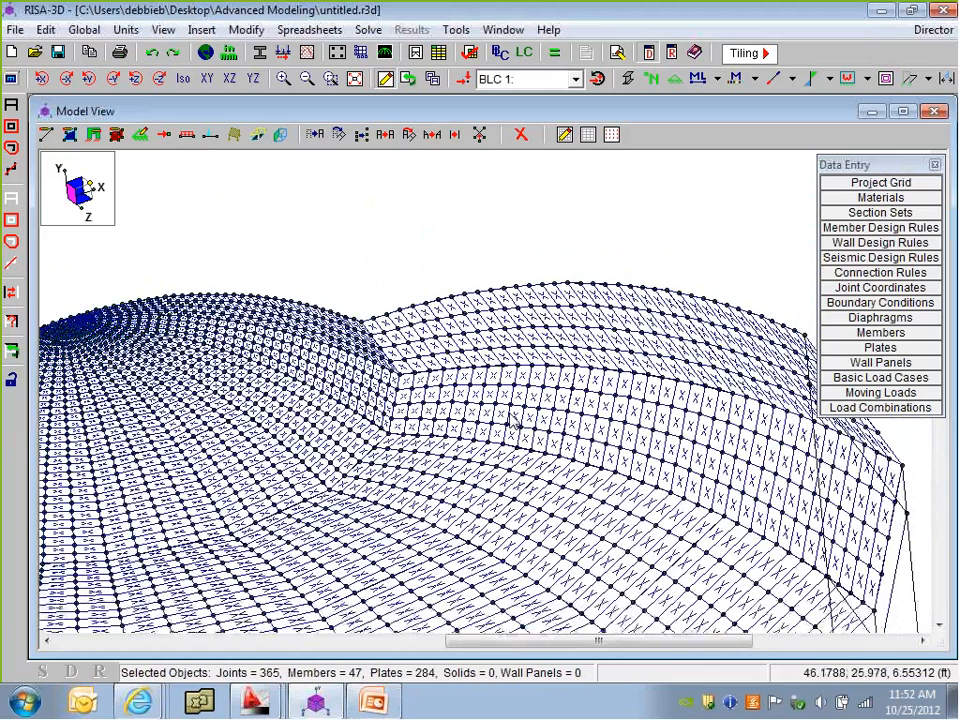
scroll(638, 272, "down", 6)
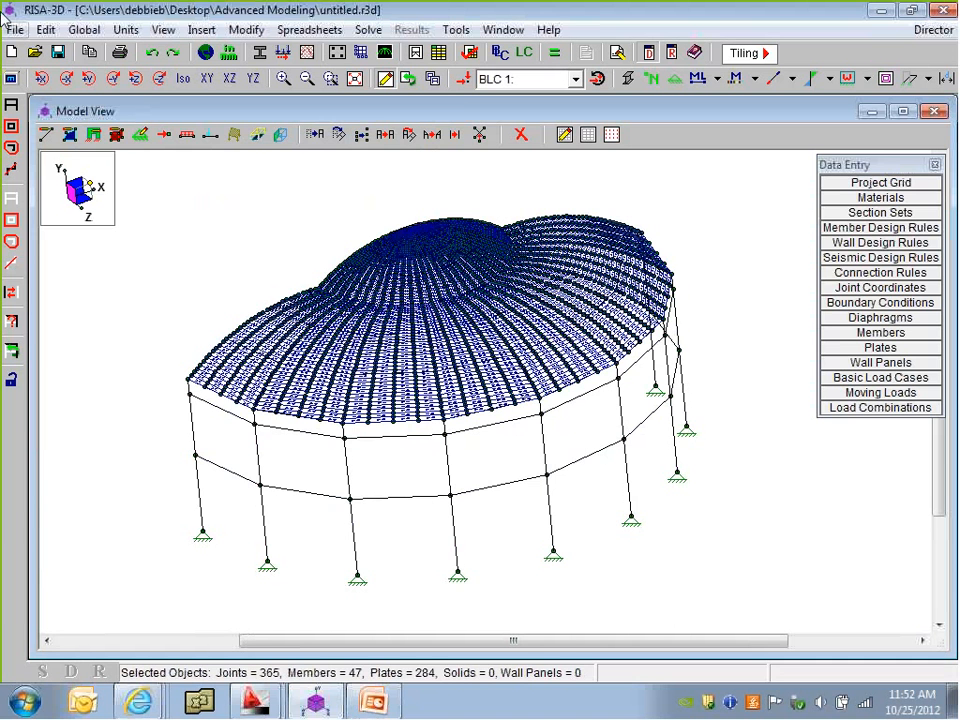
Set up point-to-point member drawing with the Col Brace section set and pinned releases at both ends
left_click(45, 134)
left_click(300, 245)
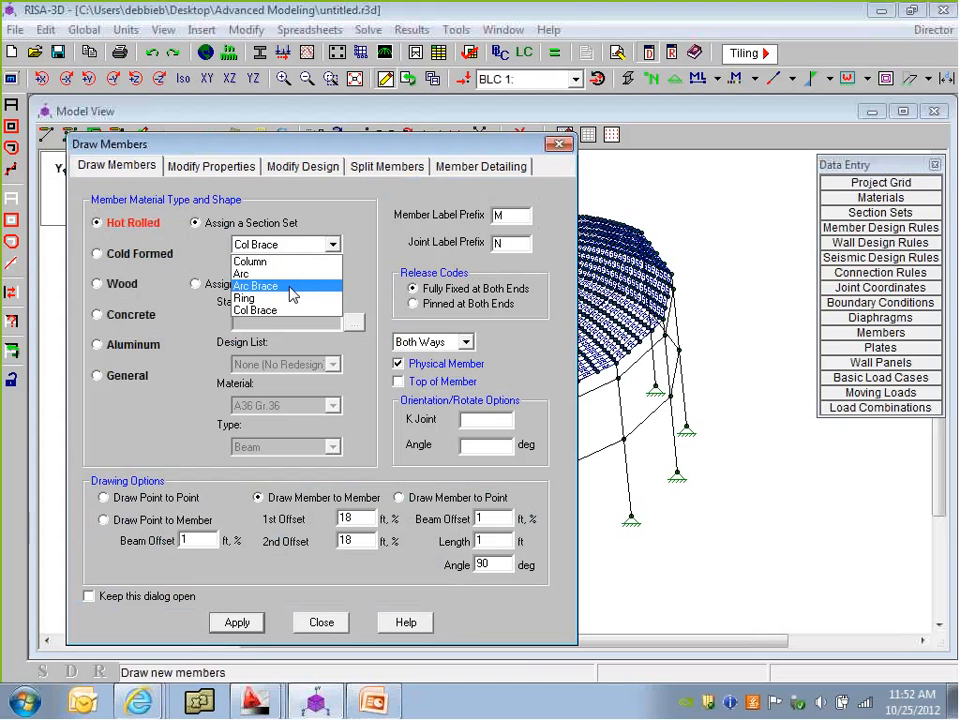
left_click(268, 318)
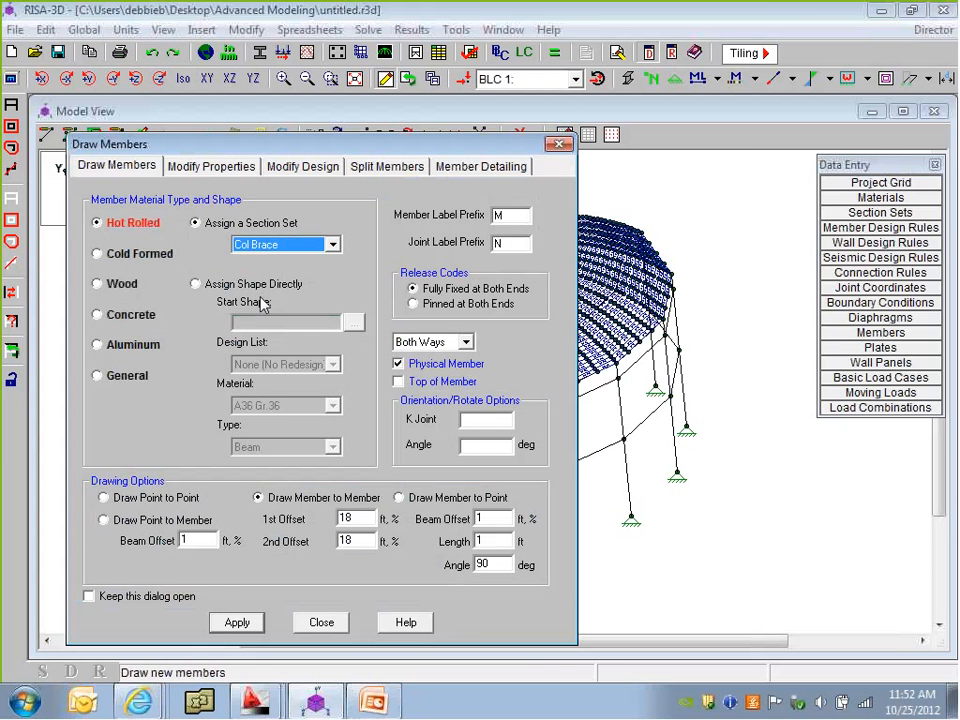
left_click(316, 504)
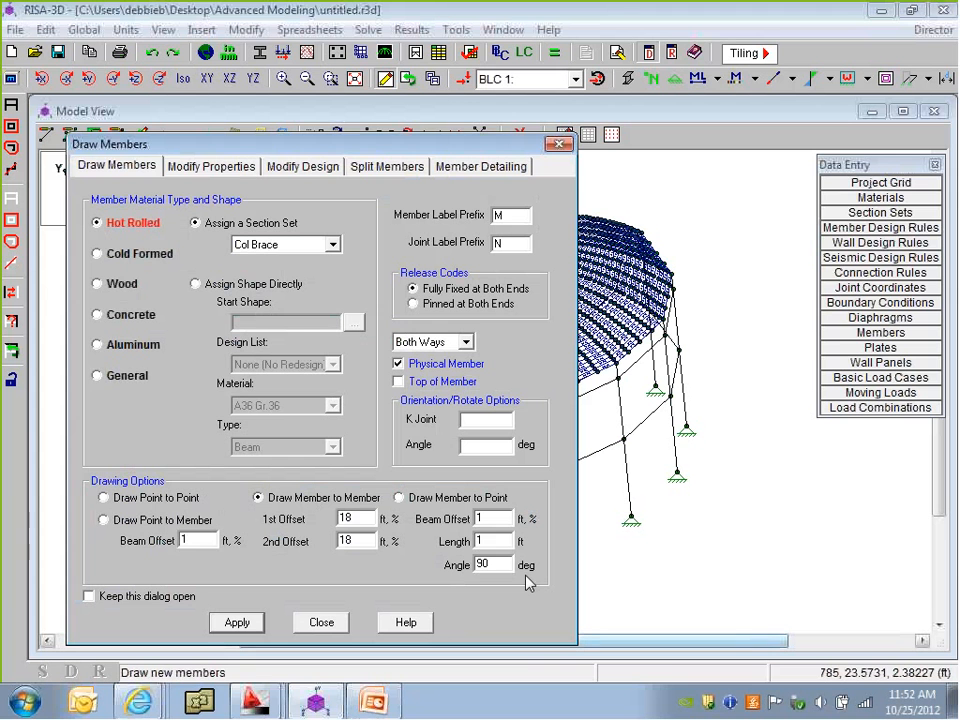
left_click(237, 624)
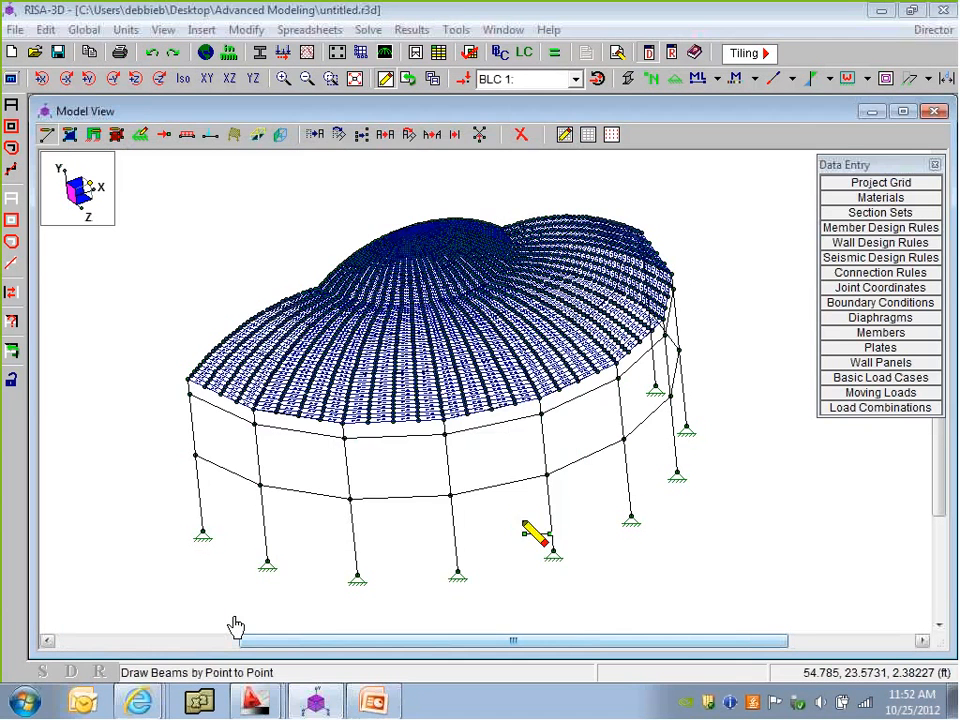
Draw four diagonal column braces forming a diamond across two adjacent bays, from the lower ring and upper brace joints to the middle column's base
left_click(450, 493)
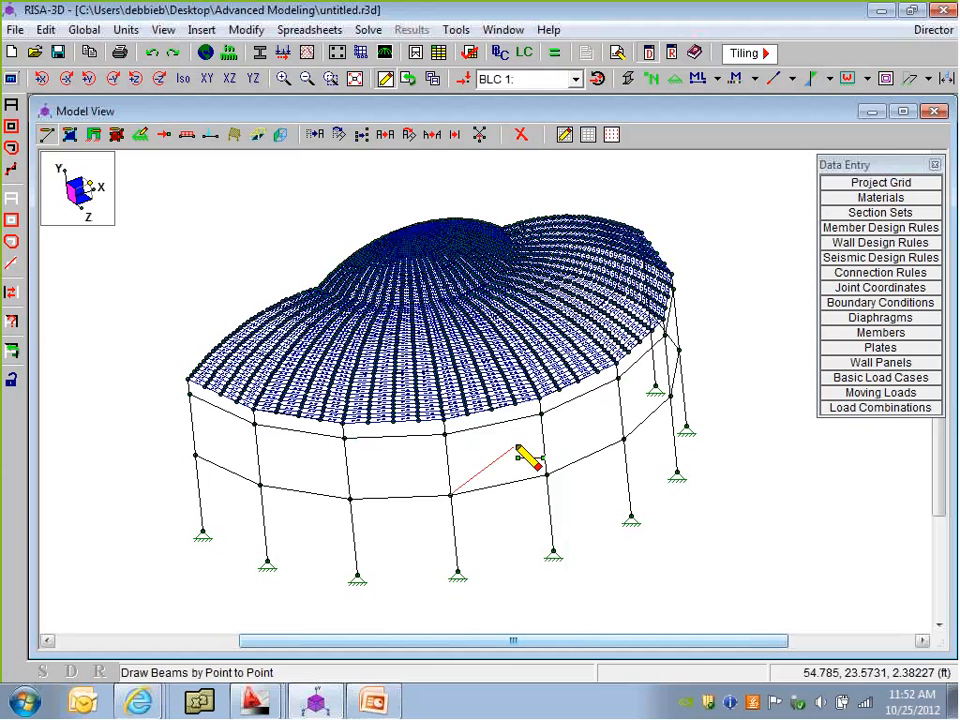
left_click(540, 415)
left_click(620, 440)
left_click(555, 548)
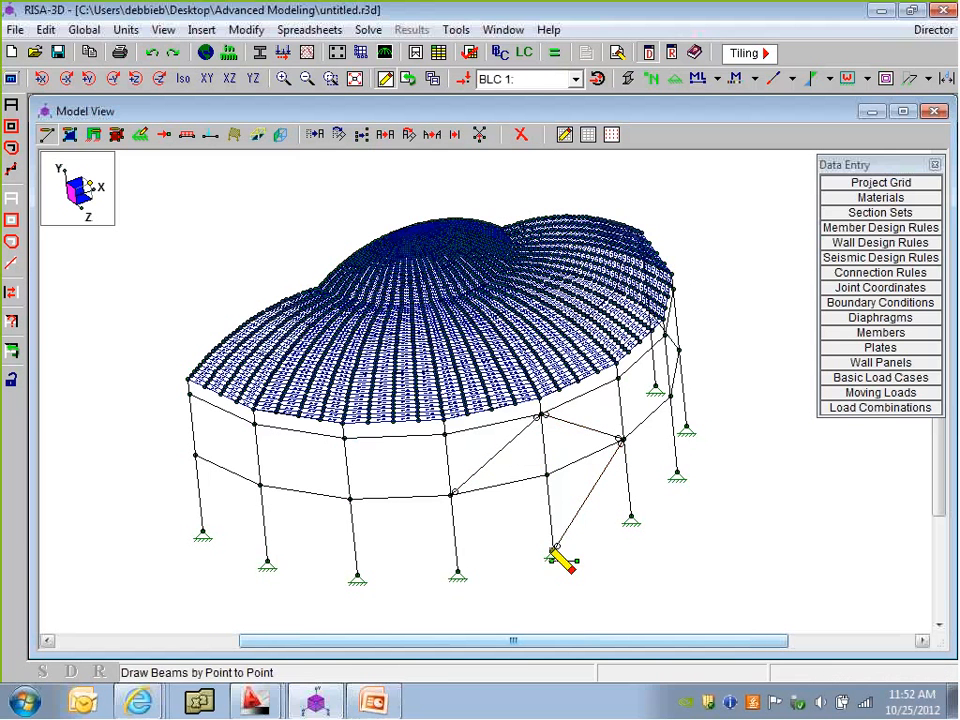
left_click(455, 495)
right_click(459, 452)
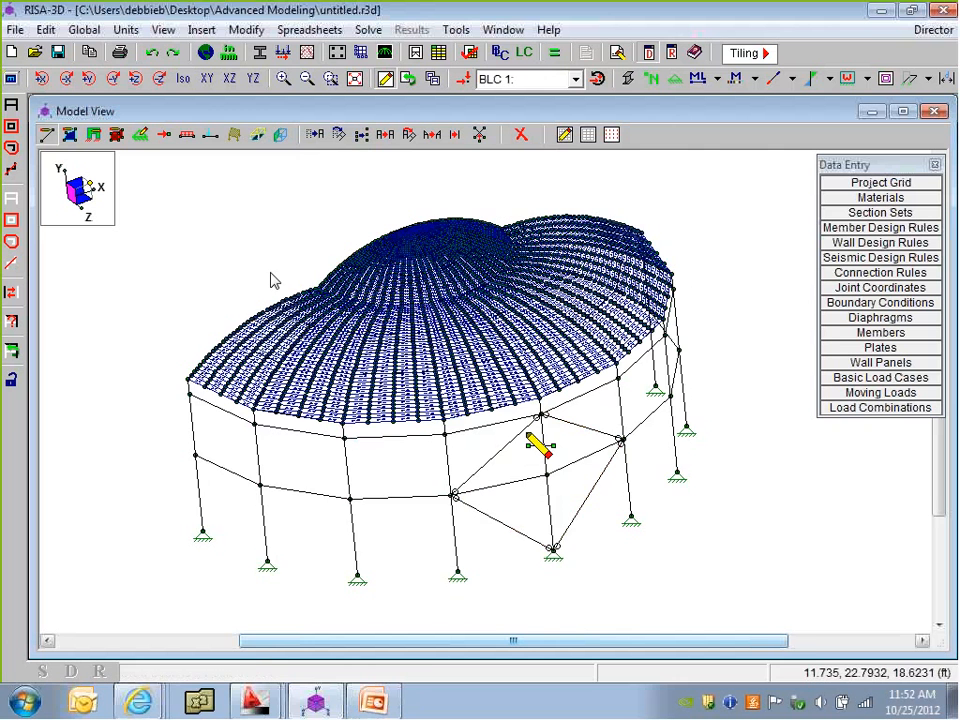
Mirror-copy the half dome, including its diagonal braces, to complete the full circular structure
scroll(363, 376, "down", 2)
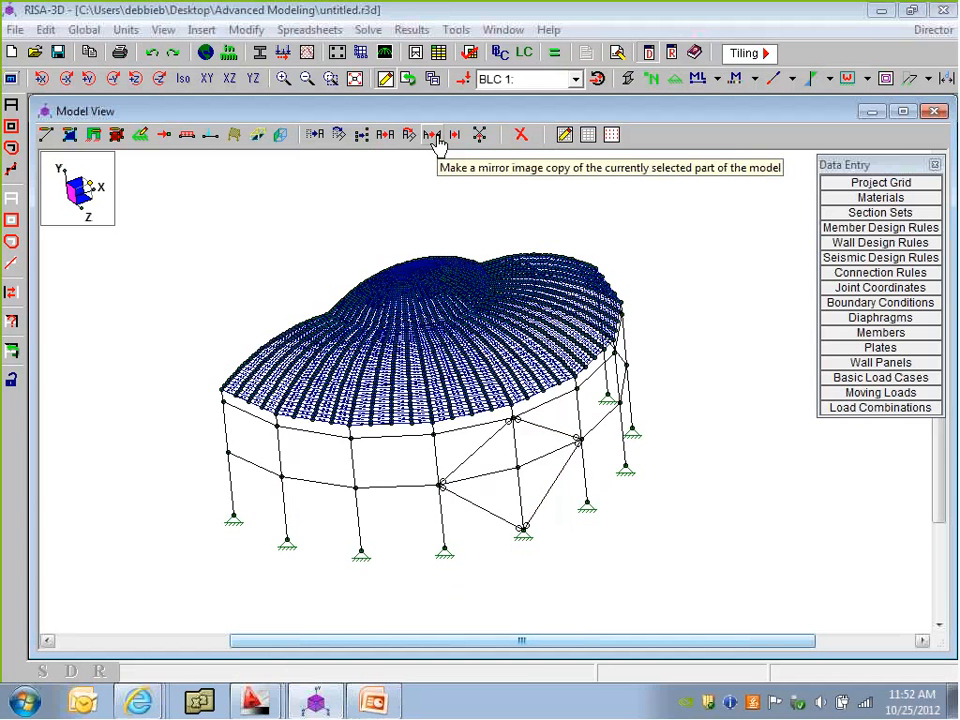
left_click(433, 136)
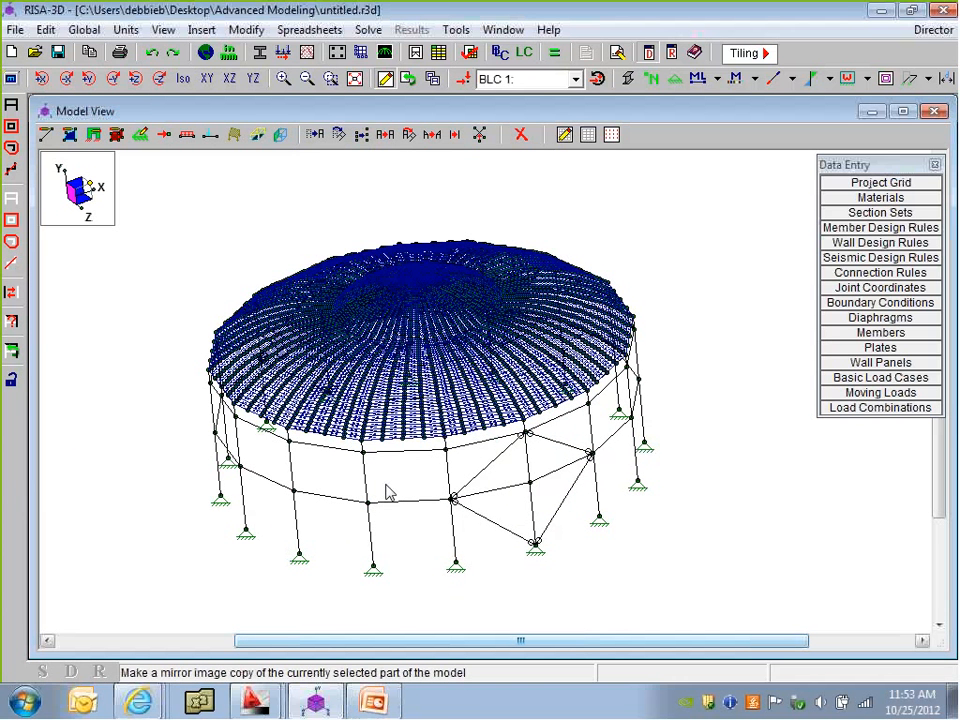
scroll(383, 366, "up", 3)
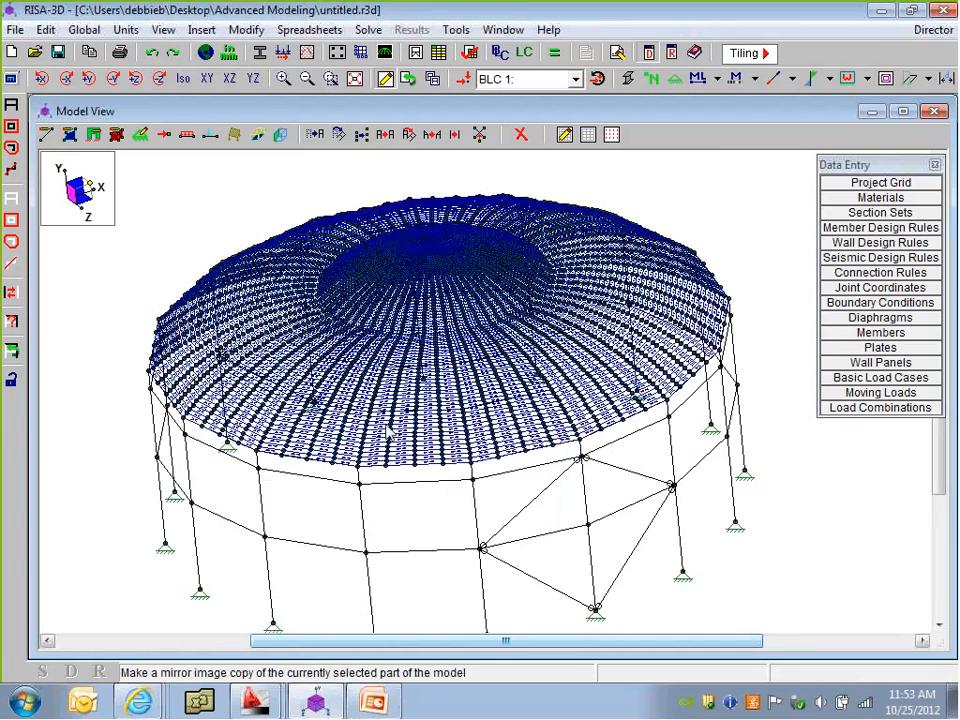
middle_click_drag(390, 428, 529, 421, "ctrl")
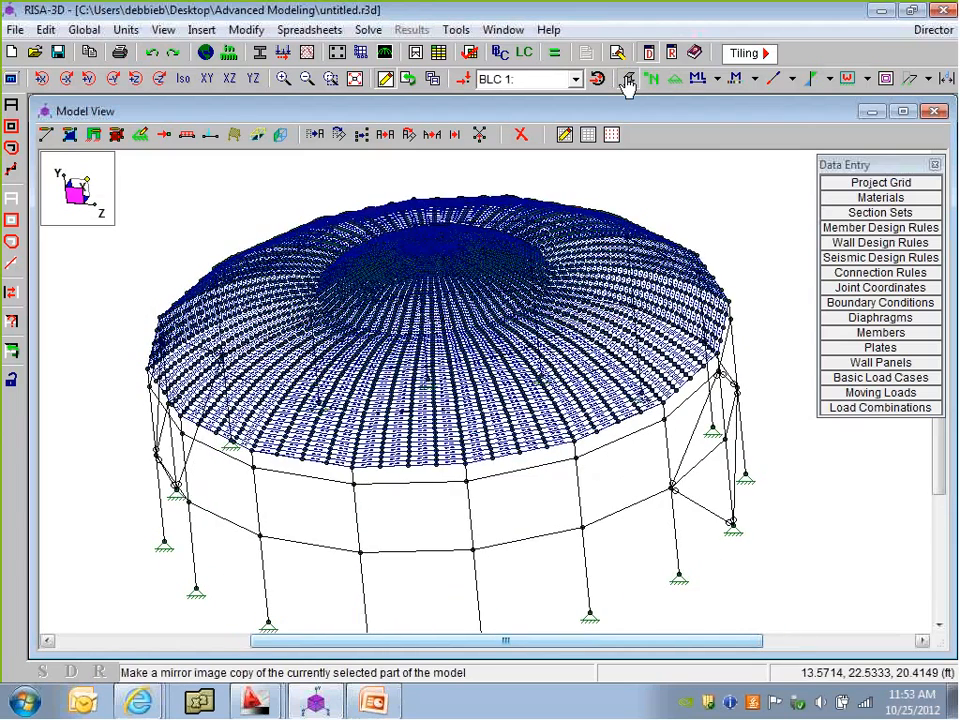
Show the full dome as a rendered model for inspection, then return to the wireframe display
left_click(627, 79)
left_click(627, 79)
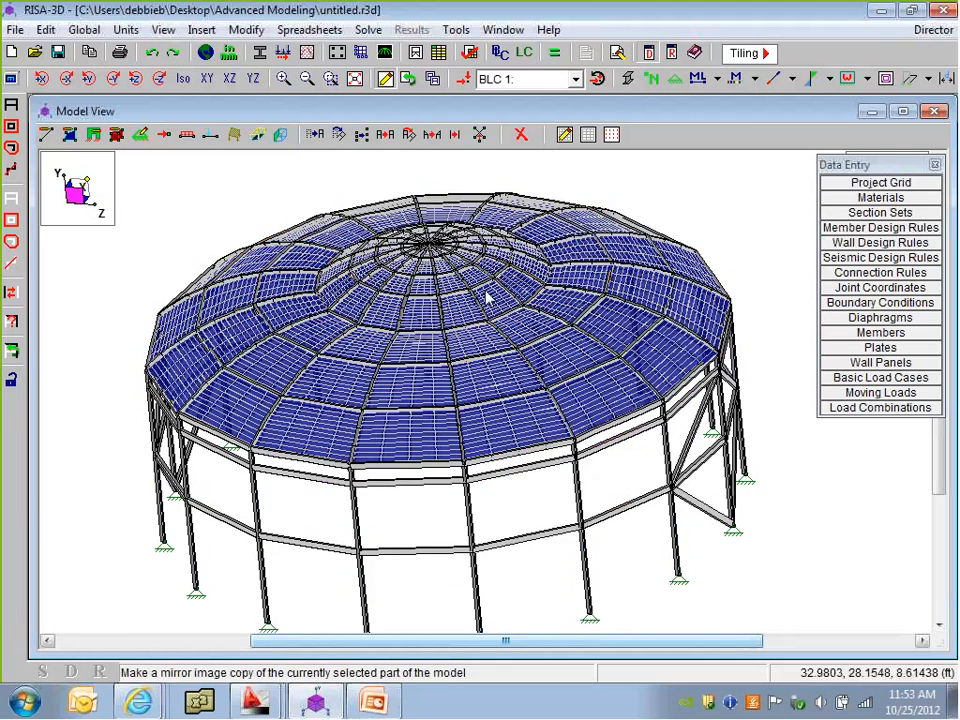
left_click(627, 79)
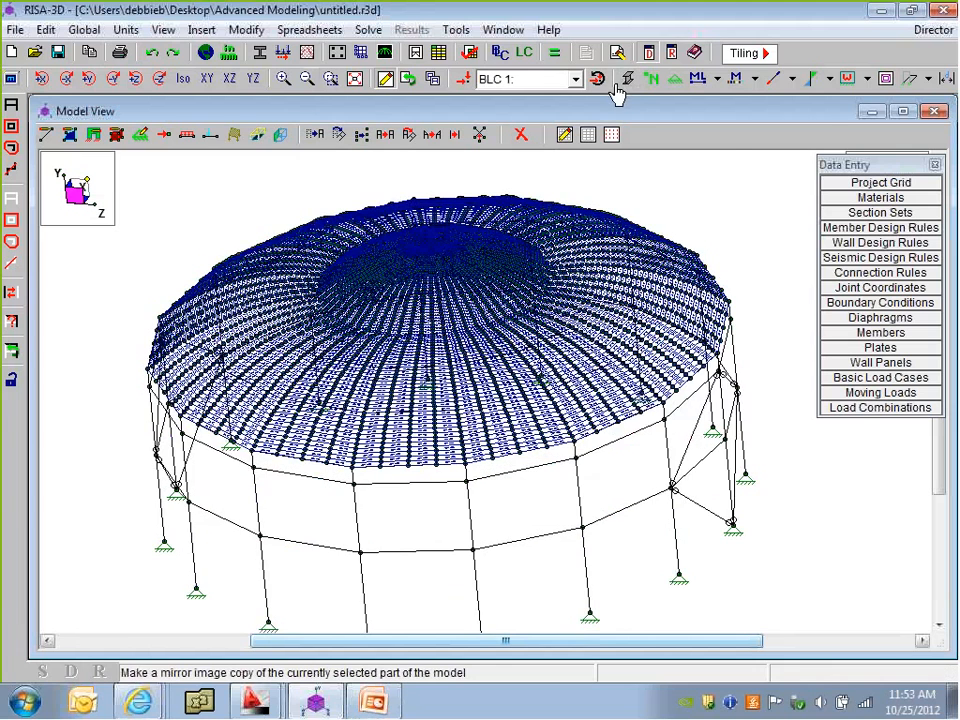
Turn on joint labels and examine the plate mesh joints where the copied segments meet around the dome apex
left_click(331, 79)
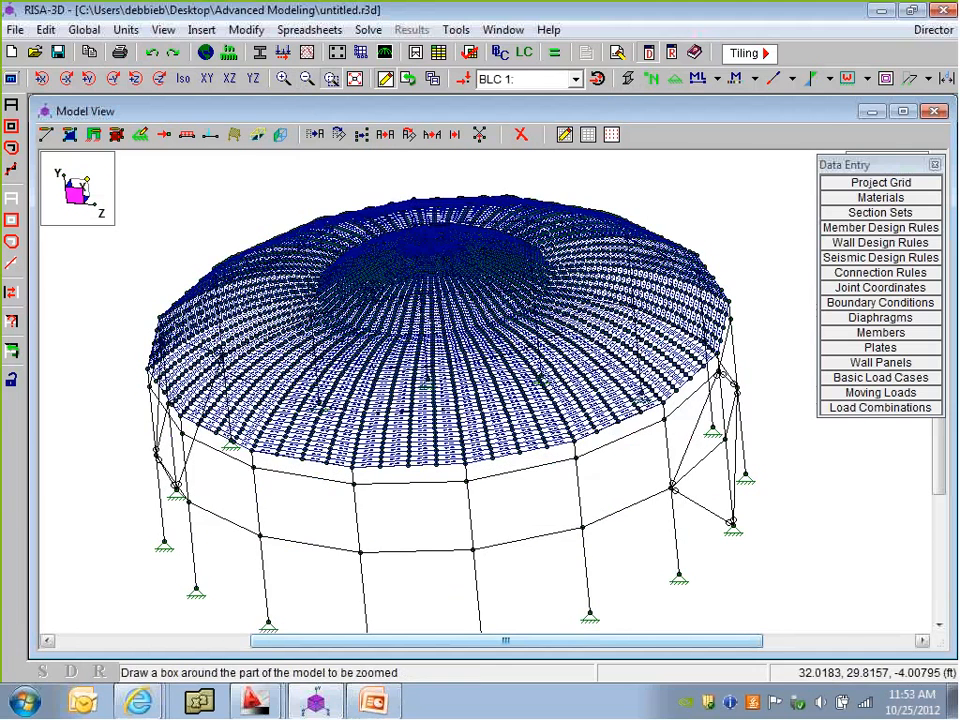
left_click_drag(300, 190, 540, 350)
scroll(532, 297, "up", 3)
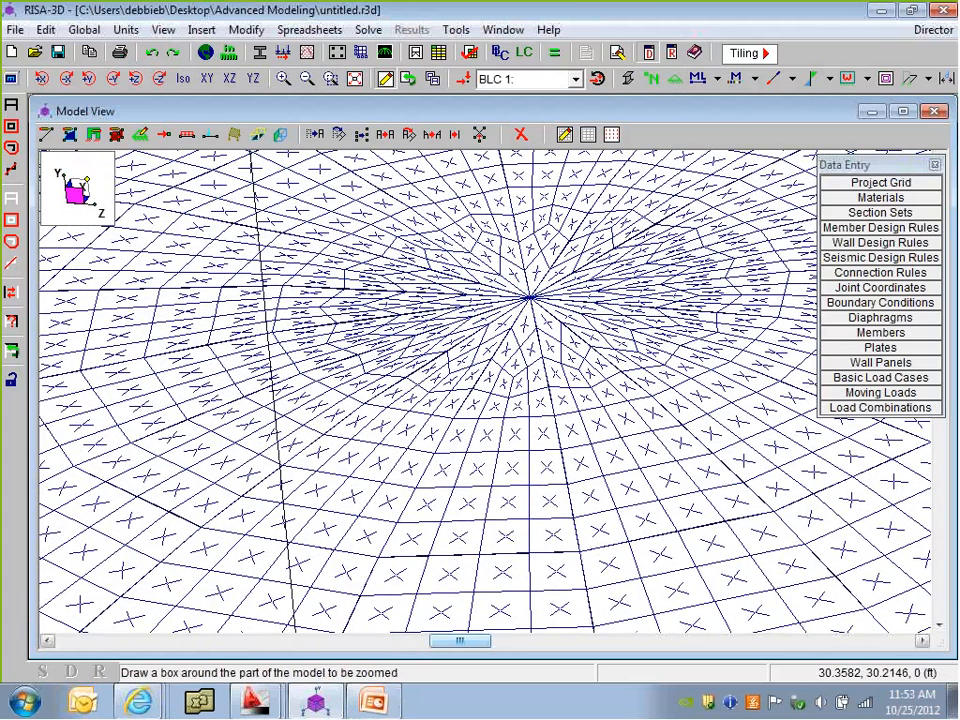
left_click(651, 82)
left_click(651, 82)
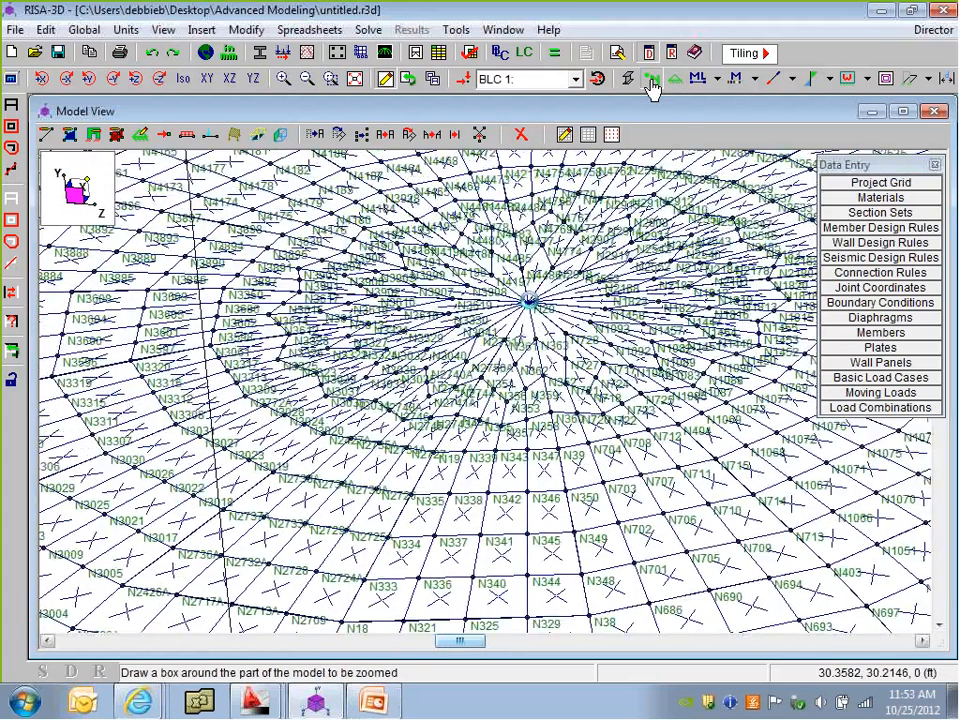
scroll(536, 300, "up", 1)
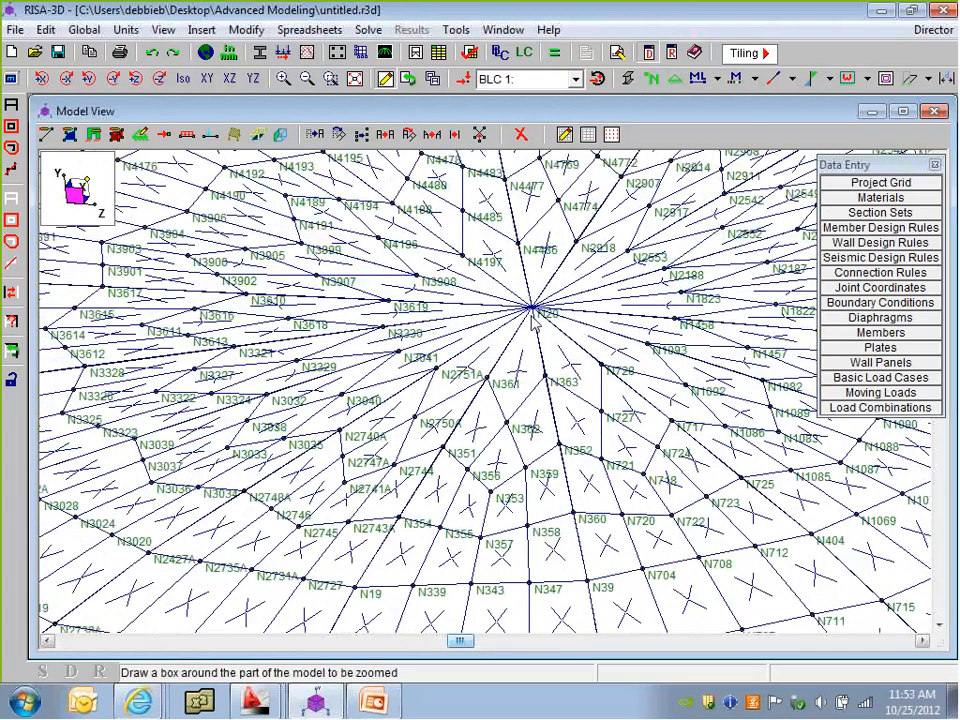
scroll(521, 306, "down", 3)
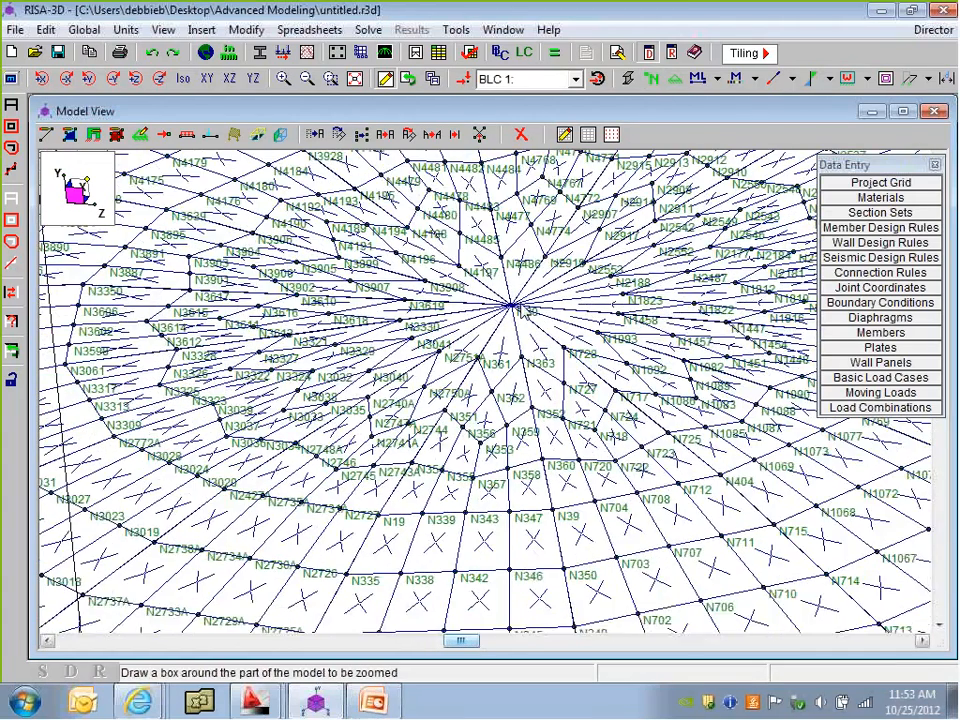
scroll(515, 308, "down", 2)
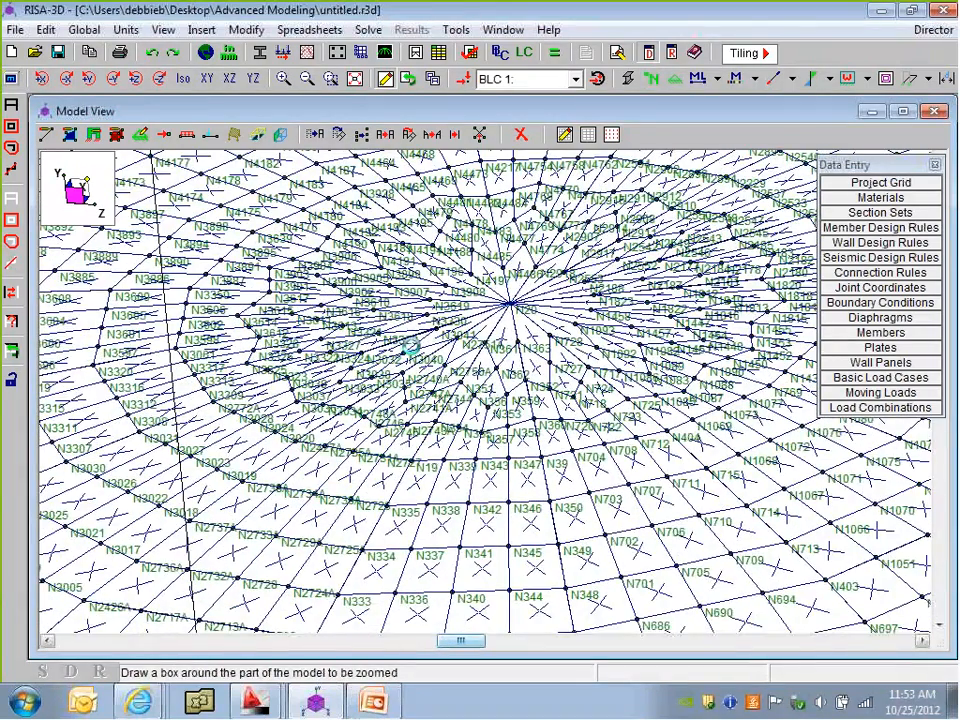
scroll(412, 348, "down", 2)
middle_click_drag(556, 596, 535, 505)
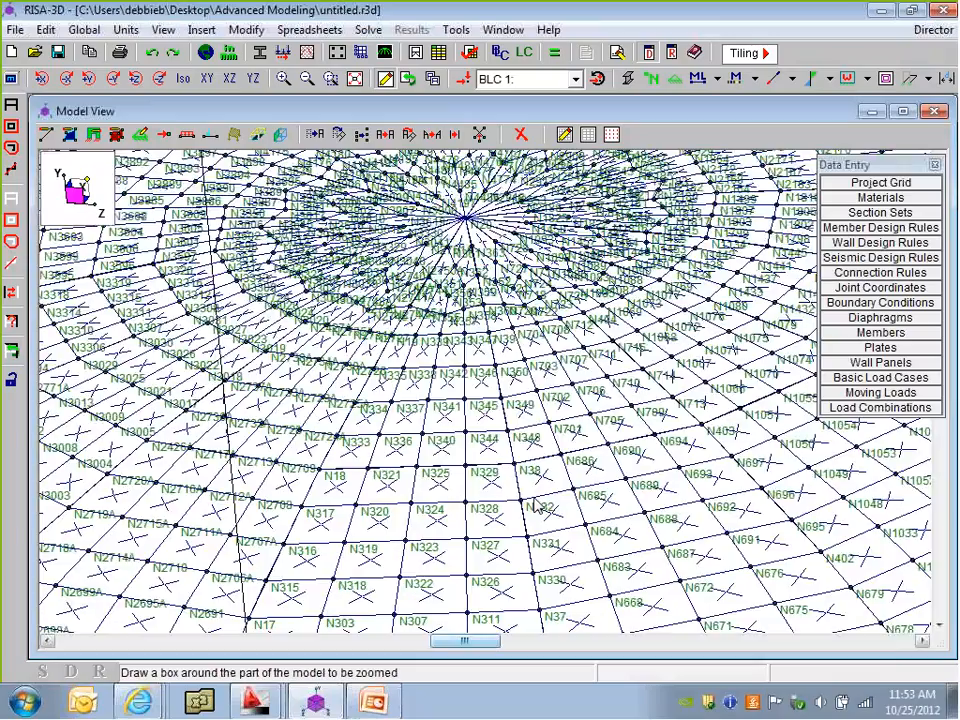
scroll(535, 505, "down", 4)
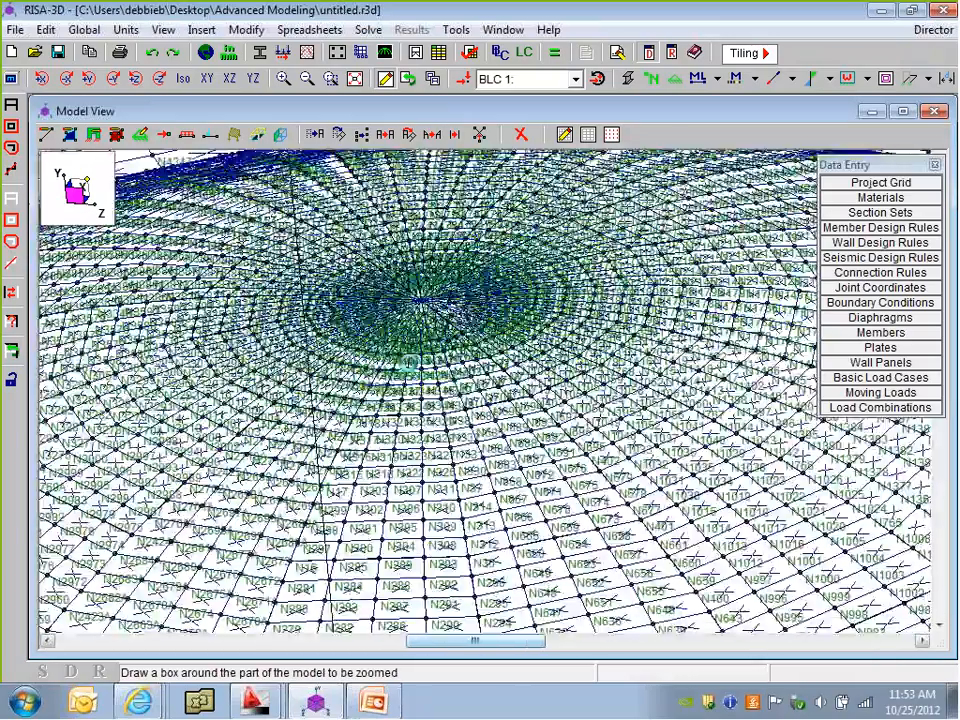
scroll(409, 362, "down", 5)
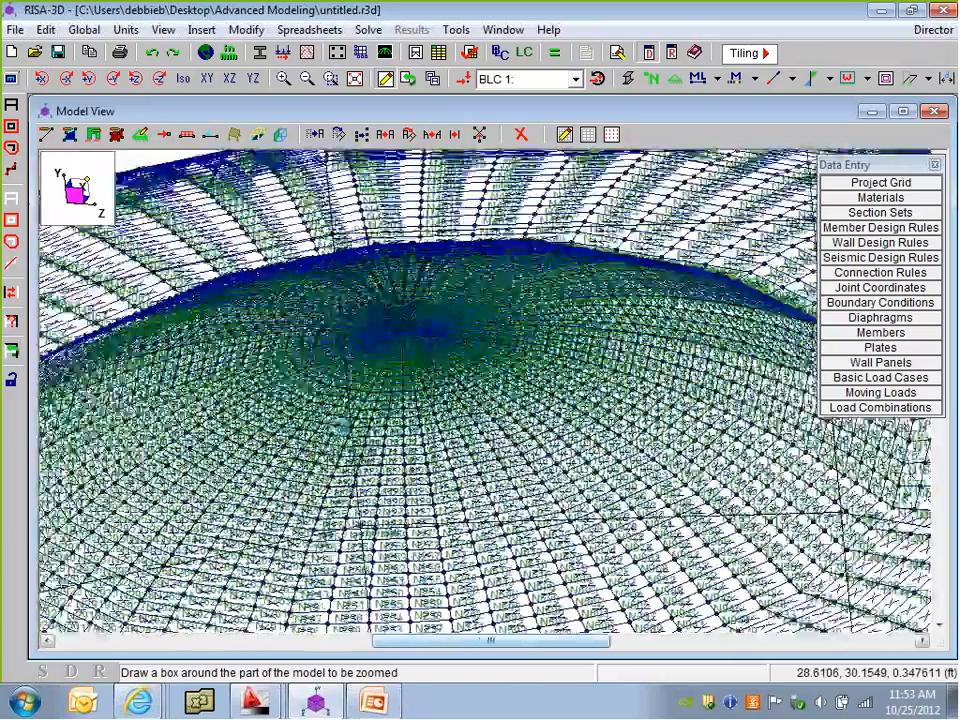
scroll(319, 407, "down", 3)
middle_click_drag(319, 407, 354, 321)
Run a model merge restricted to selected items only, keeping the crossing-member merge and trim/extend options enabled
left_click(479, 134)
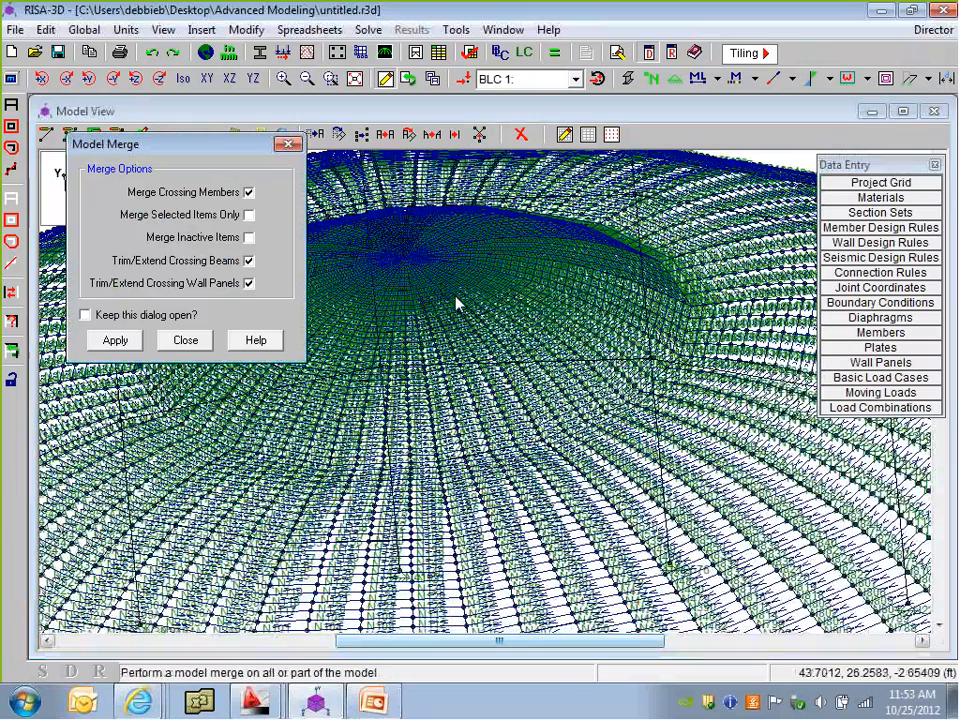
left_click(249, 215)
left_click(125, 341)
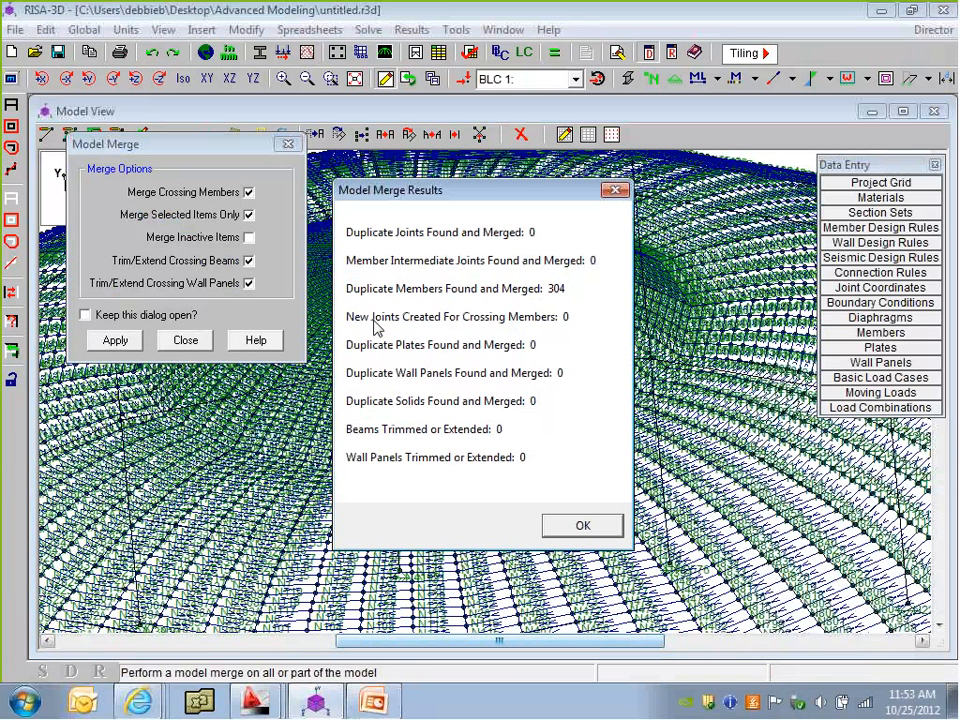
left_click(586, 527)
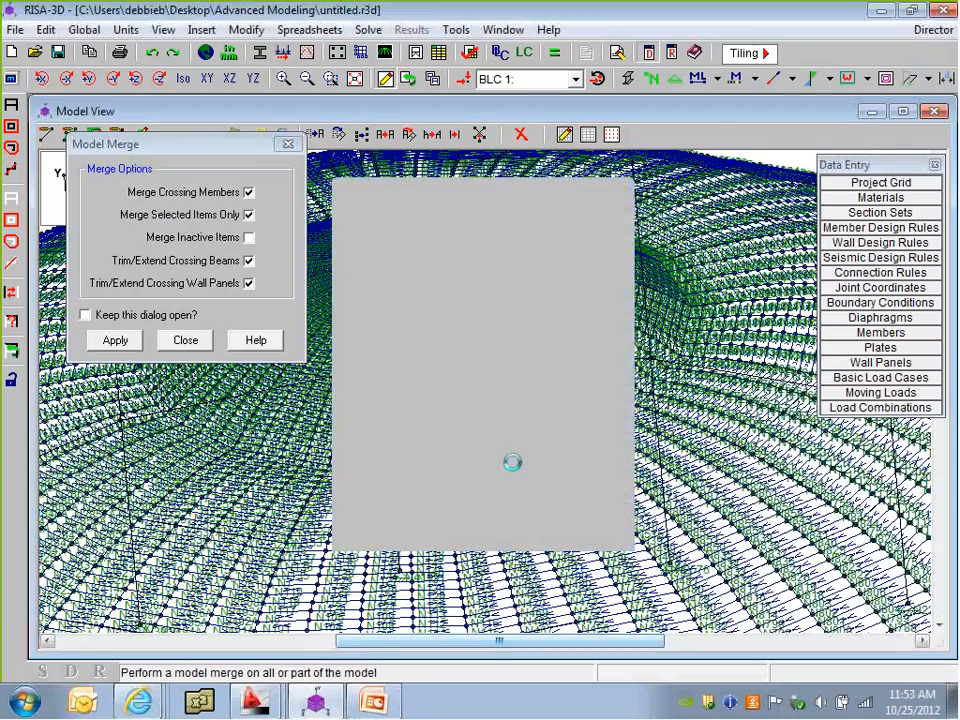
Examine the merged dome in color-coded and rendered displays, viewing it from the side with the diagonally braced bays
scroll(444, 342, "down", 6)
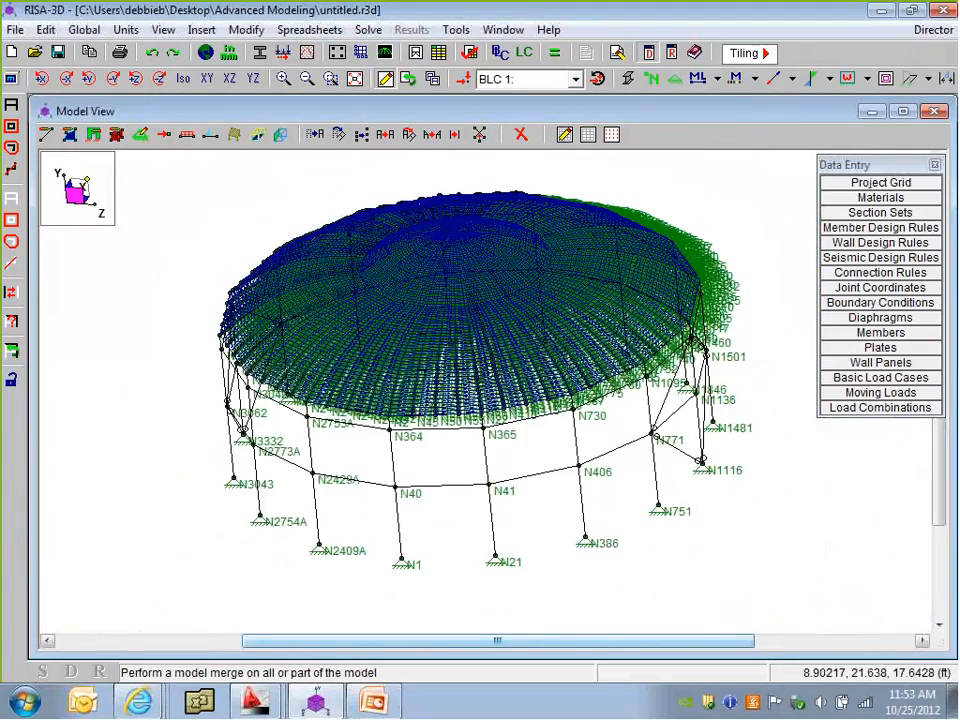
left_click(636, 79)
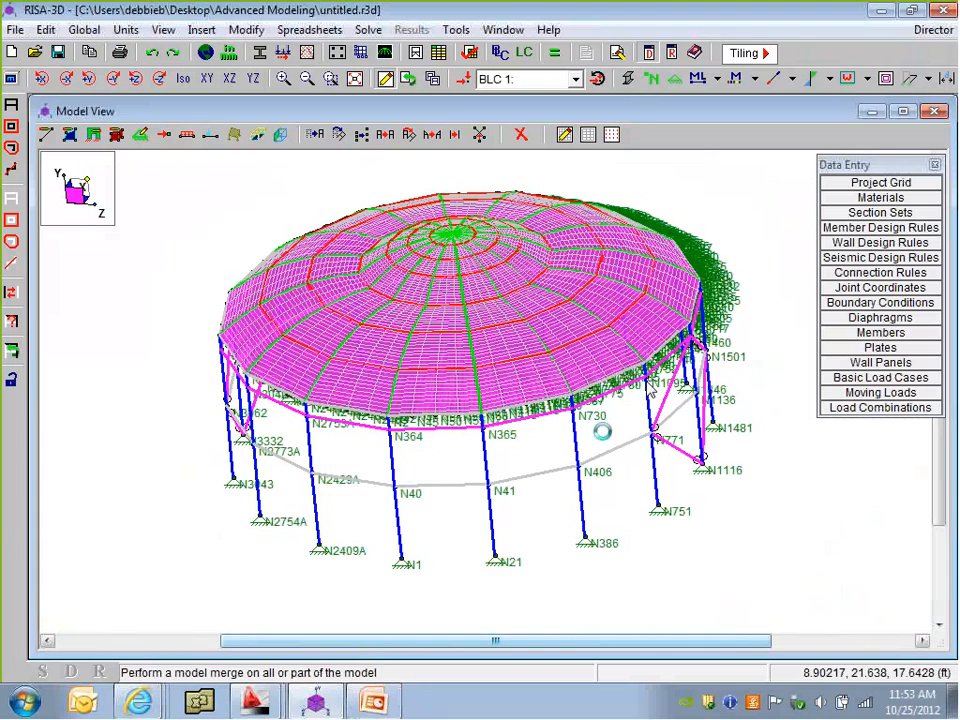
middle_click_drag(603, 432, 460, 452, "ctrl")
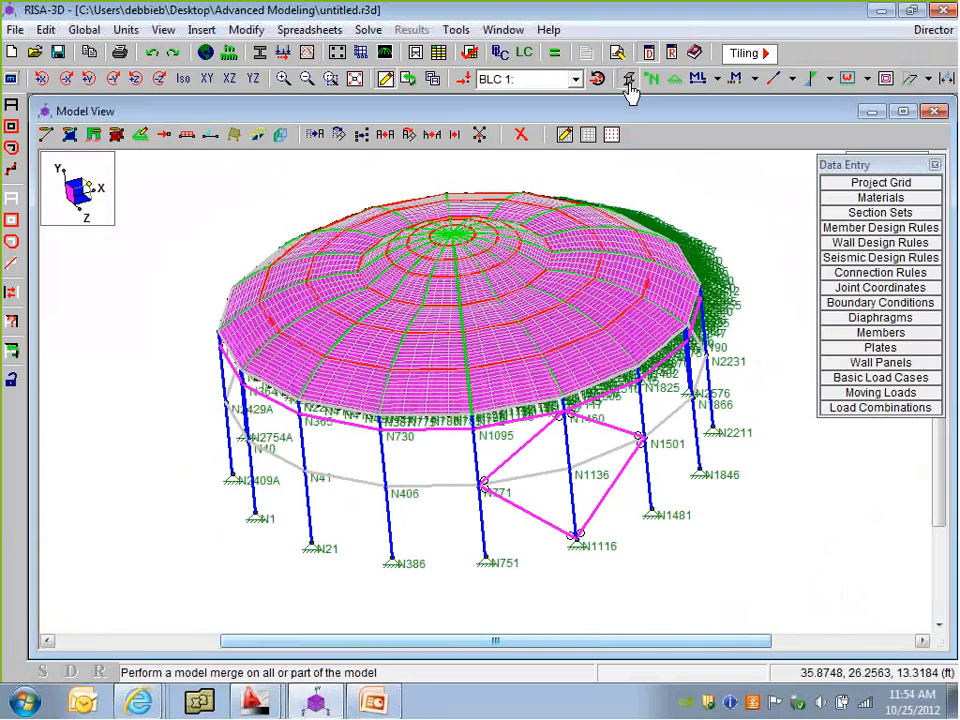
left_click(628, 80)
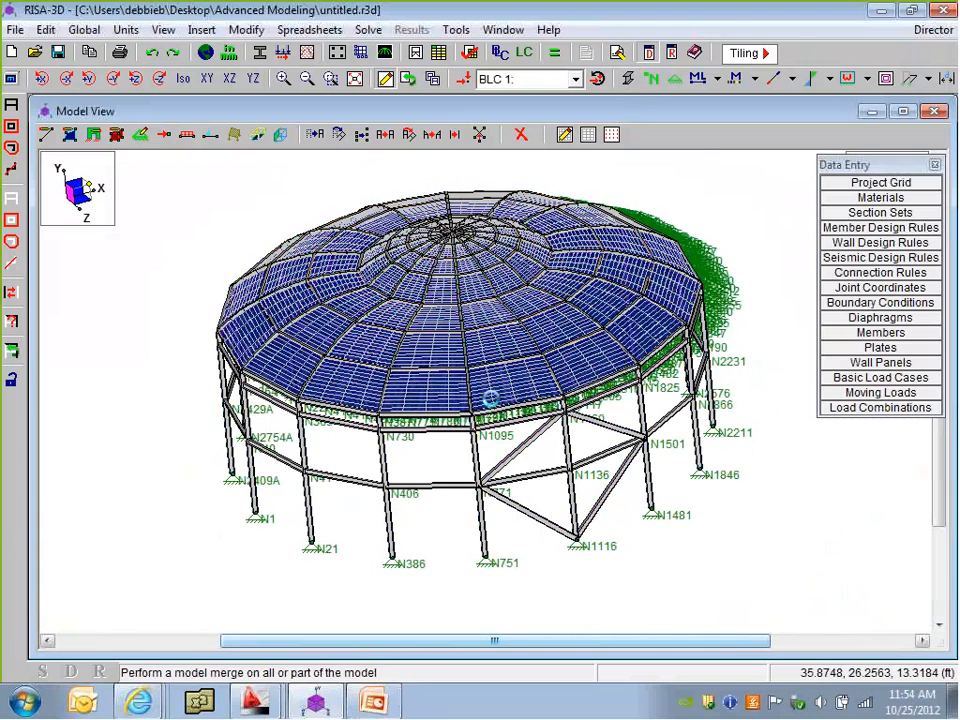
Open the hot rolled section sets and look over the shapes assigned to the Column, Arc and Arc Brace sets
middle_click_drag(491, 399, 553, 392, "ctrl")
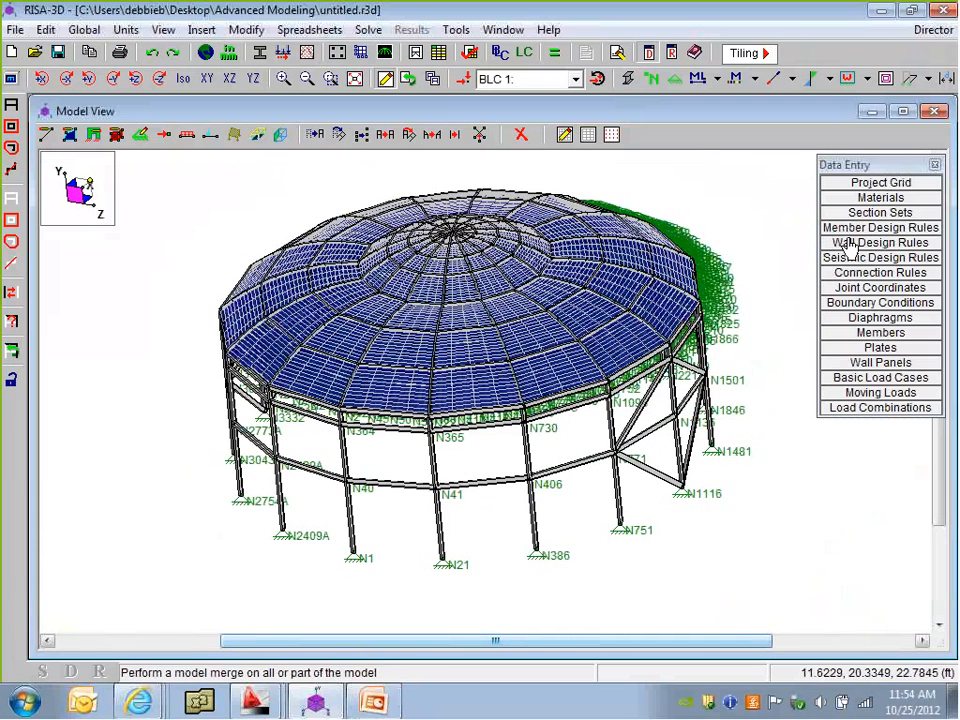
left_click(870, 212)
left_click(323, 285)
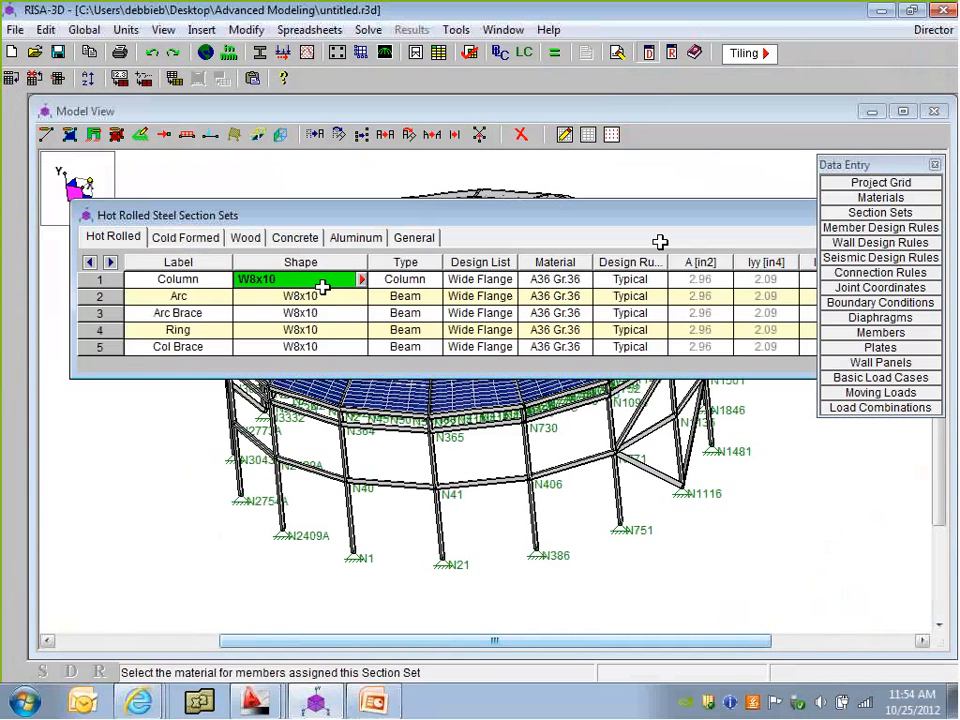
key("Down")
key("Down")
key("Up")
key("Up")
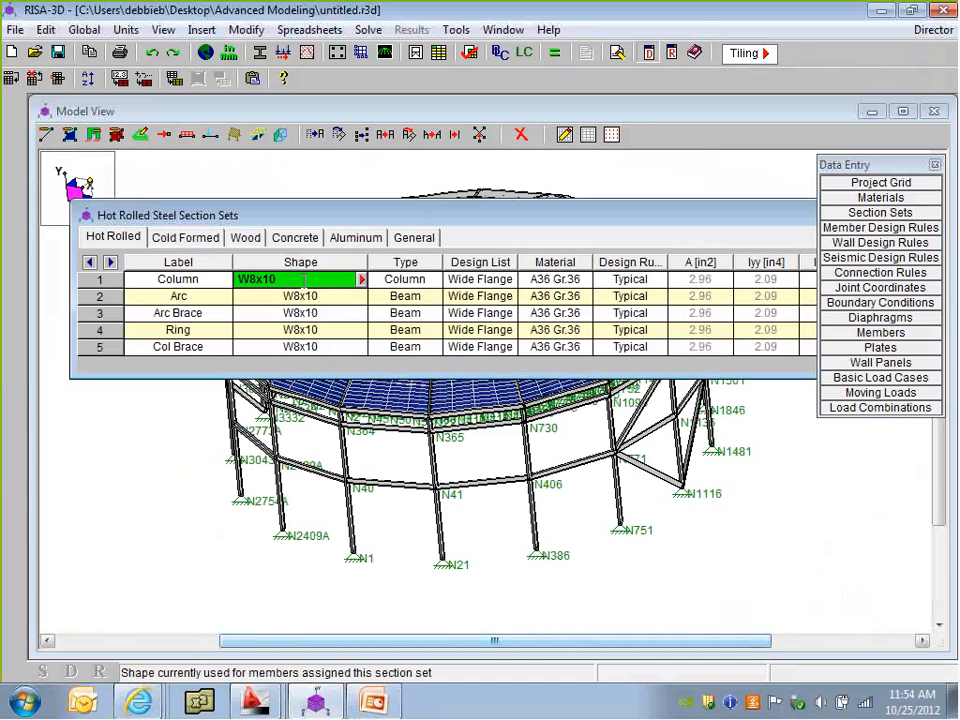
left_click(304, 296)
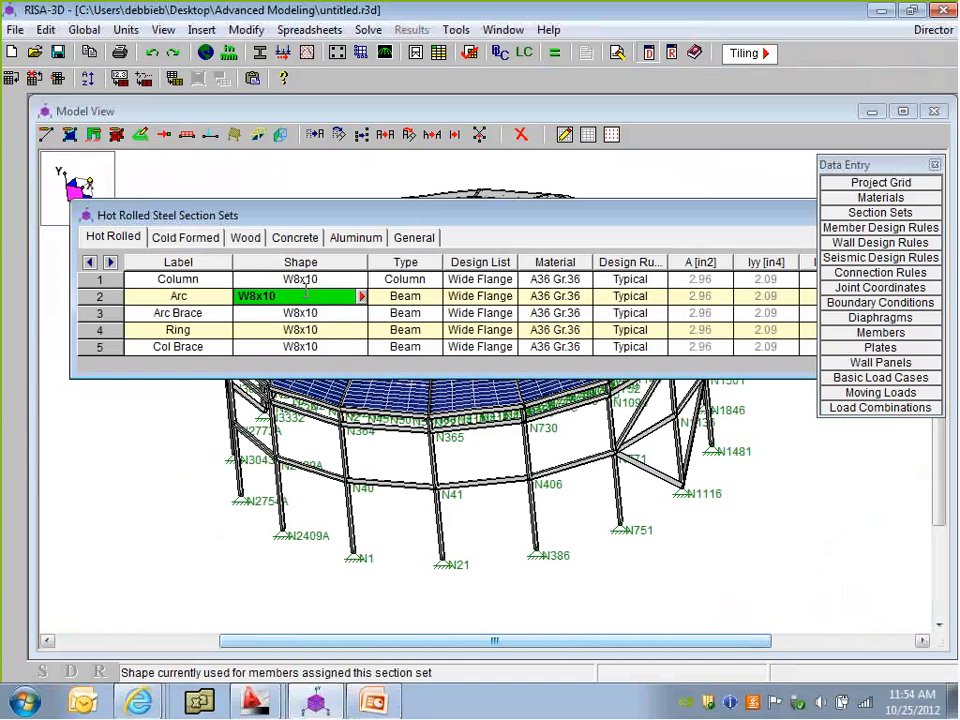
left_click(313, 281)
left_click(310, 283)
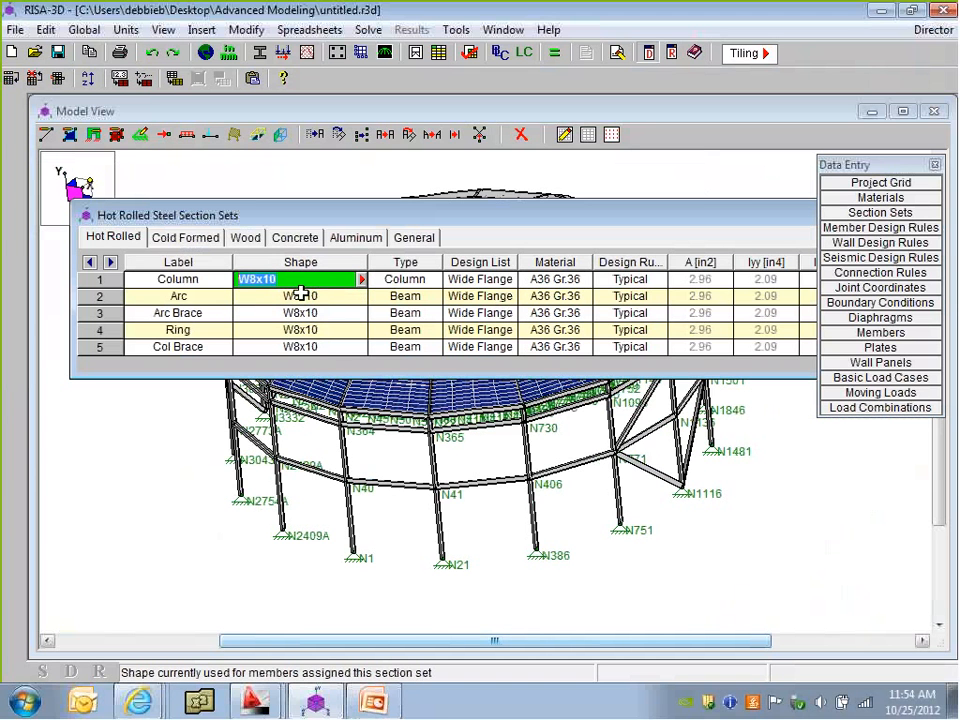
left_click(301, 296)
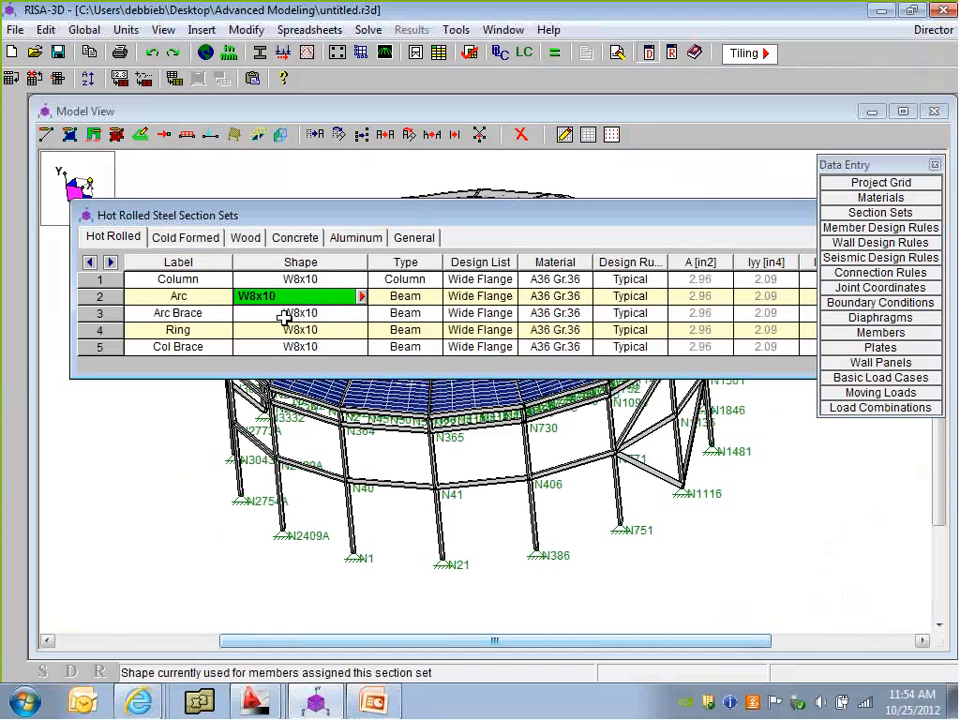
left_click(285, 316)
Change the Arc section set's shape to the AISC single angle L4x4x8
left_click(322, 296)
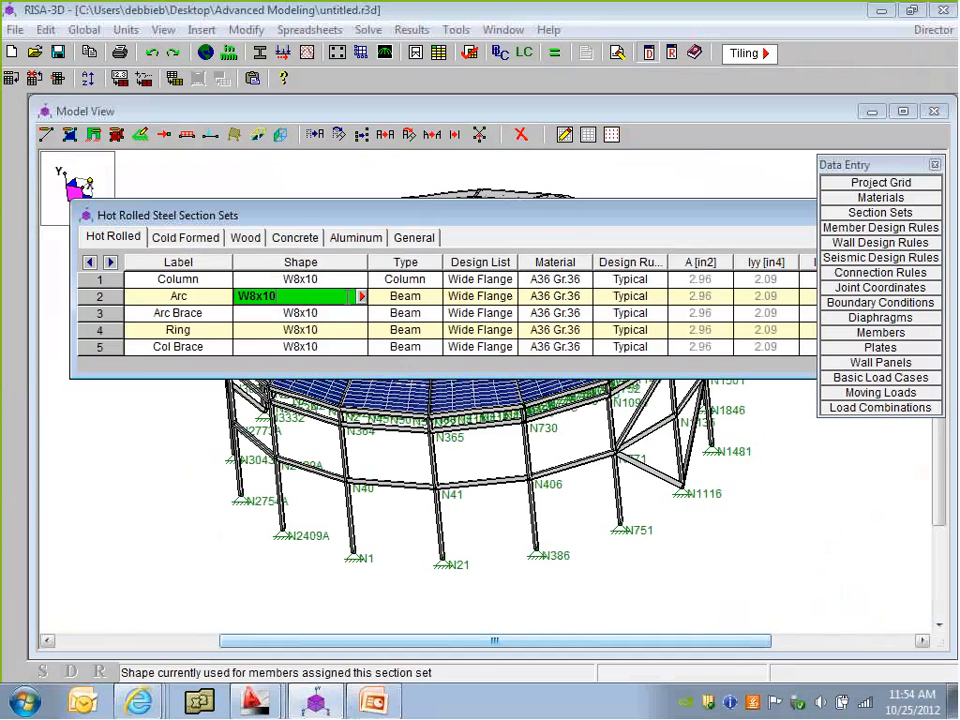
left_click(361, 296)
left_click(580, 166)
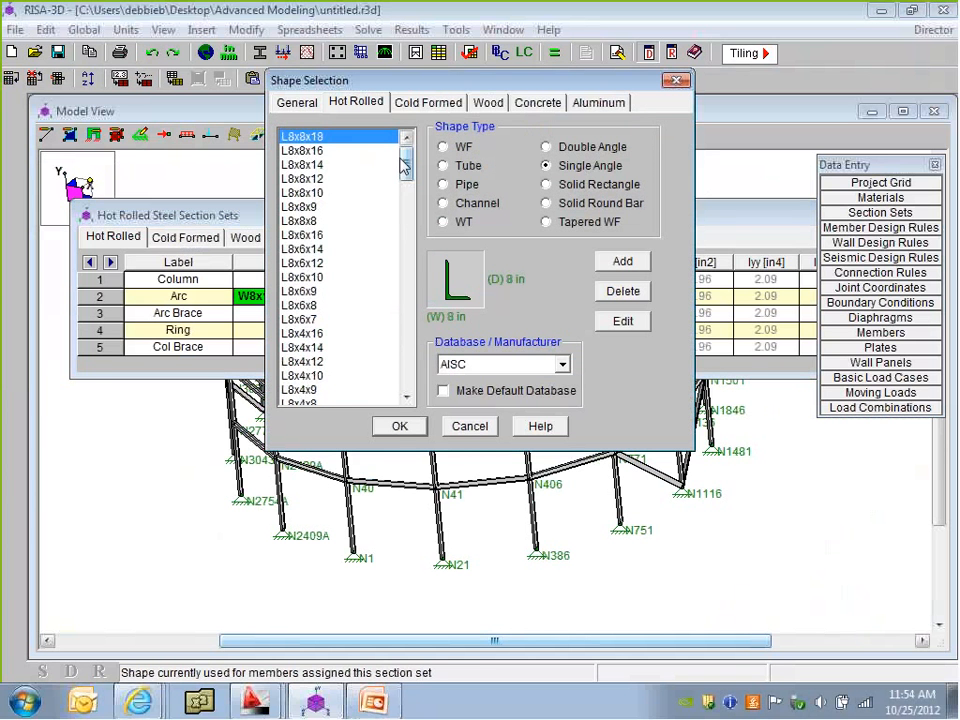
left_click_drag(405, 166, 405, 264)
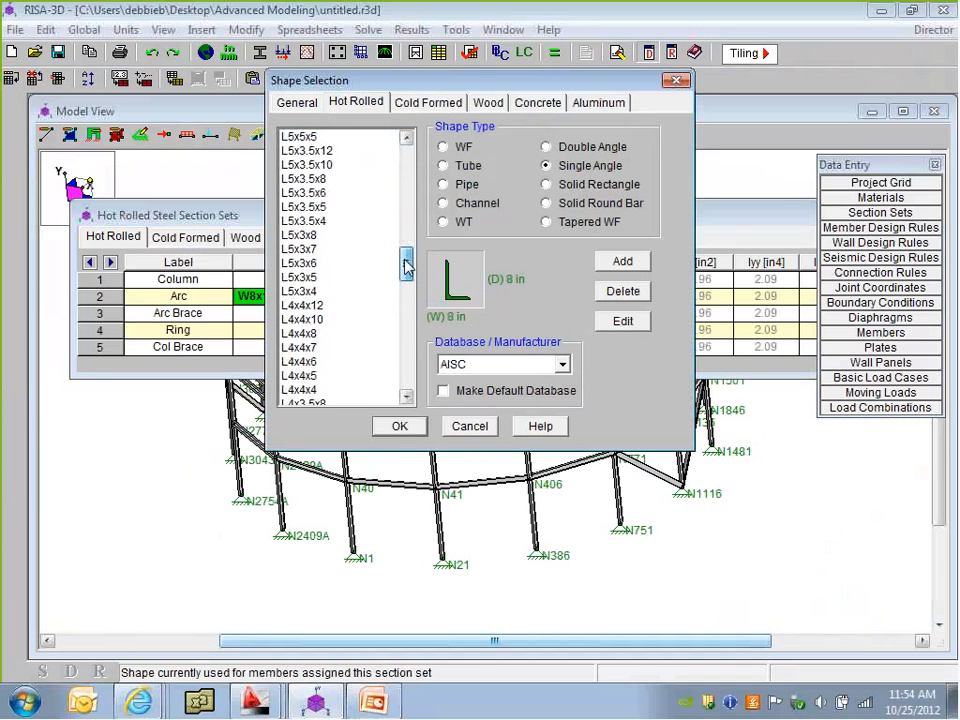
left_click(295, 333)
left_click(399, 426)
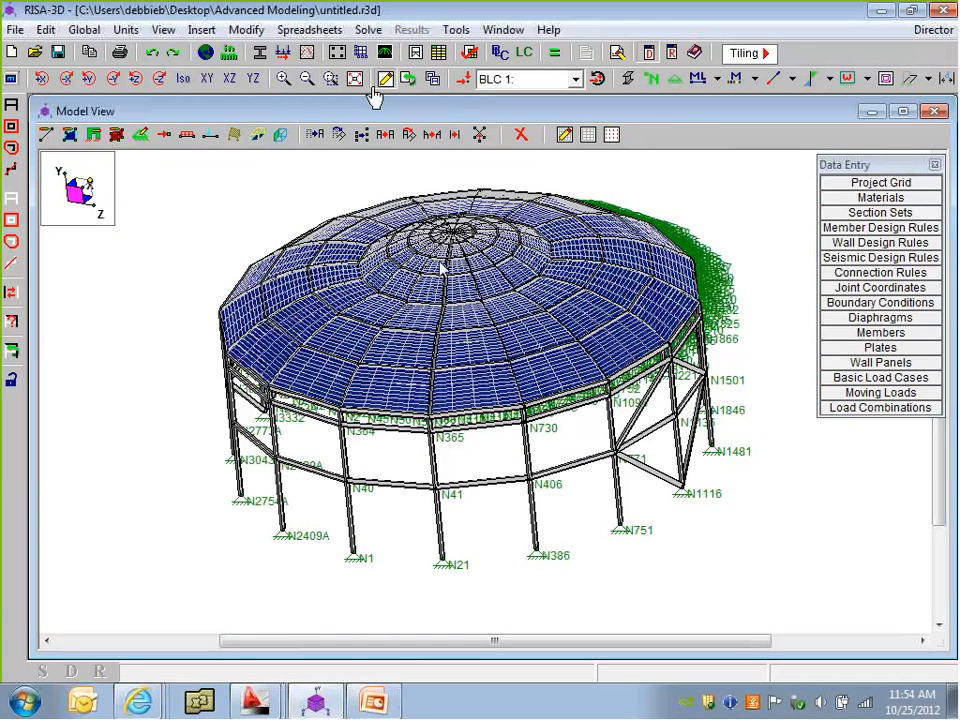
Open the members spreadsheet at its primary data and widen the Rotate(deg) column so its full heading can be read
left_click(354, 78)
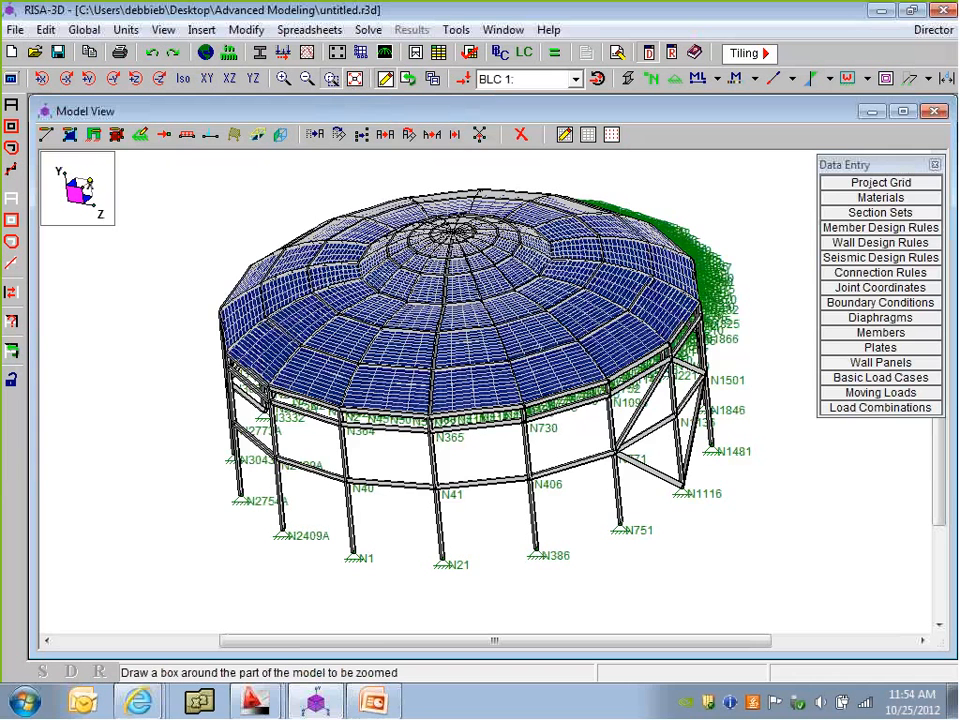
left_click_drag(414, 403, 424, 428)
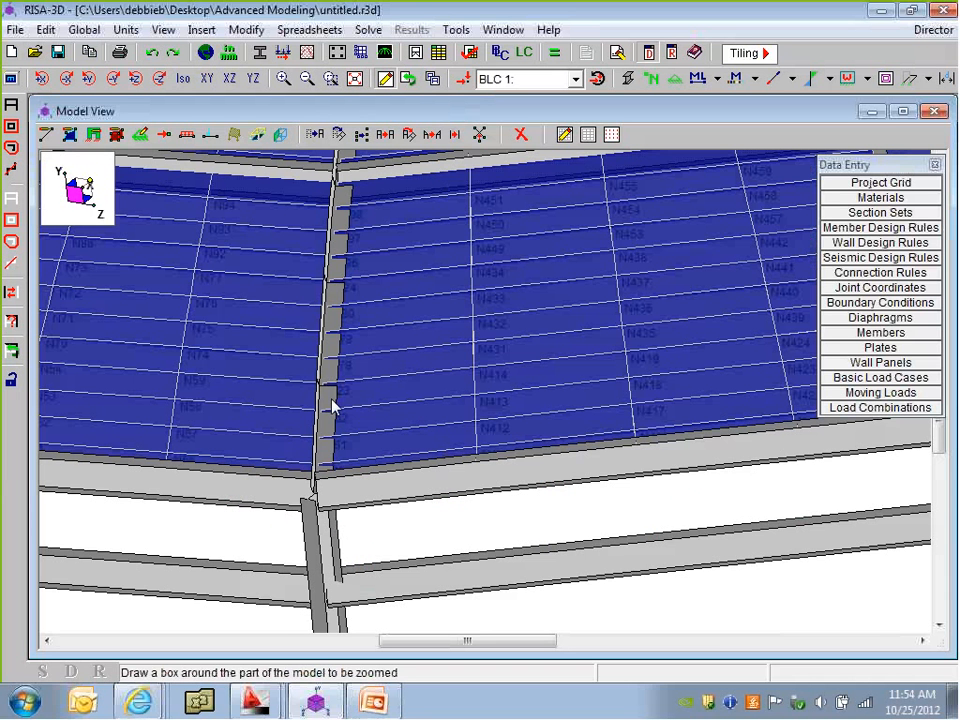
scroll(341, 405, "down", 2)
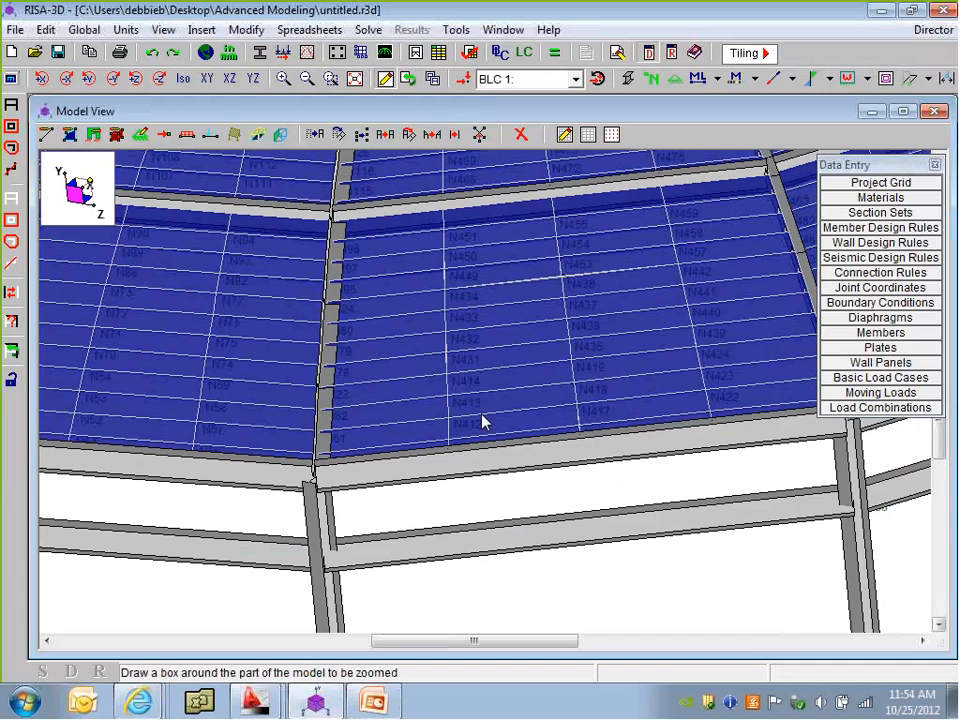
left_click(880, 333)
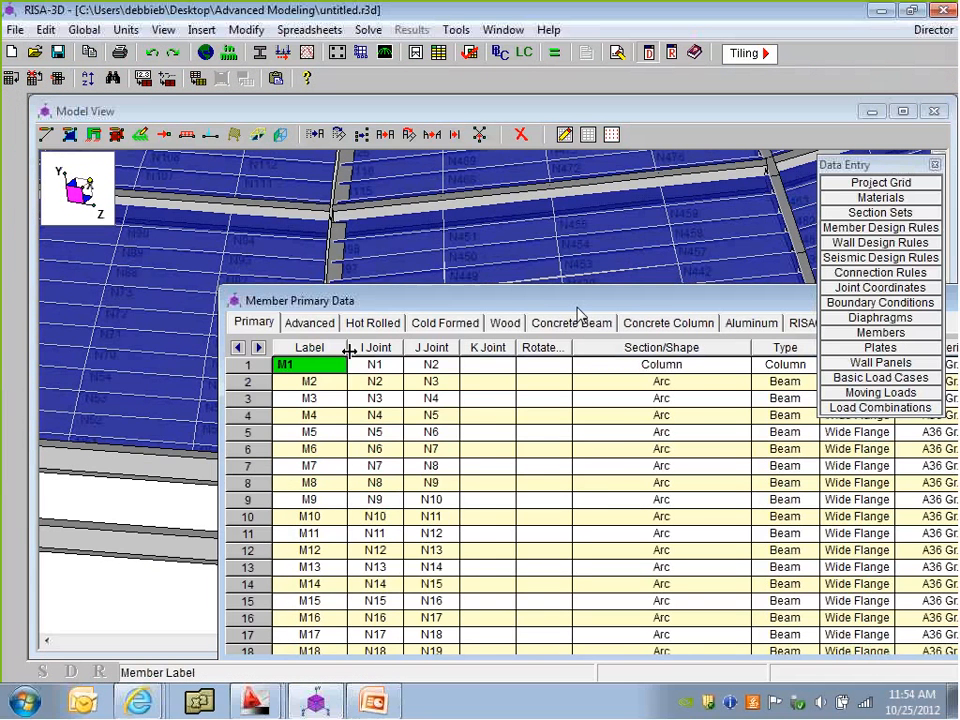
left_click_drag(577, 305, 415, 200)
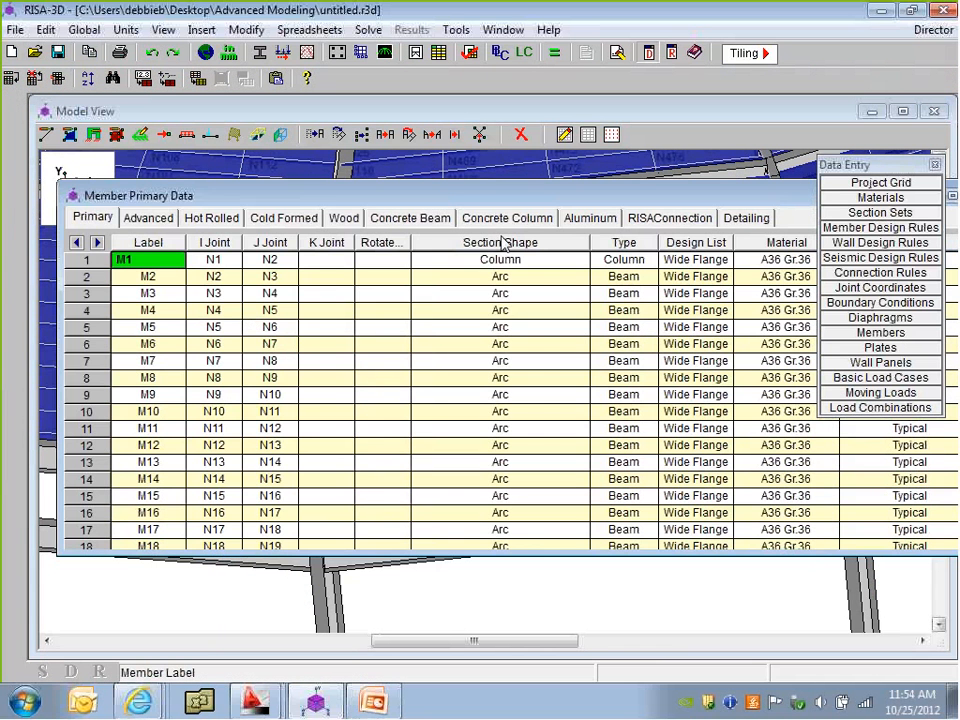
left_click(150, 220)
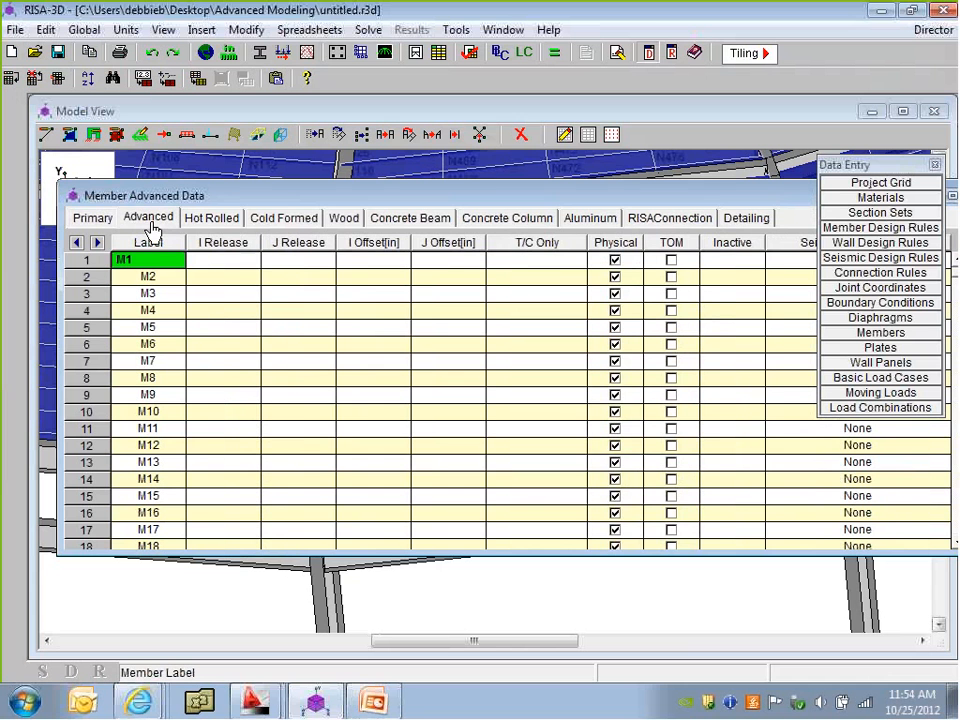
left_click(92, 217)
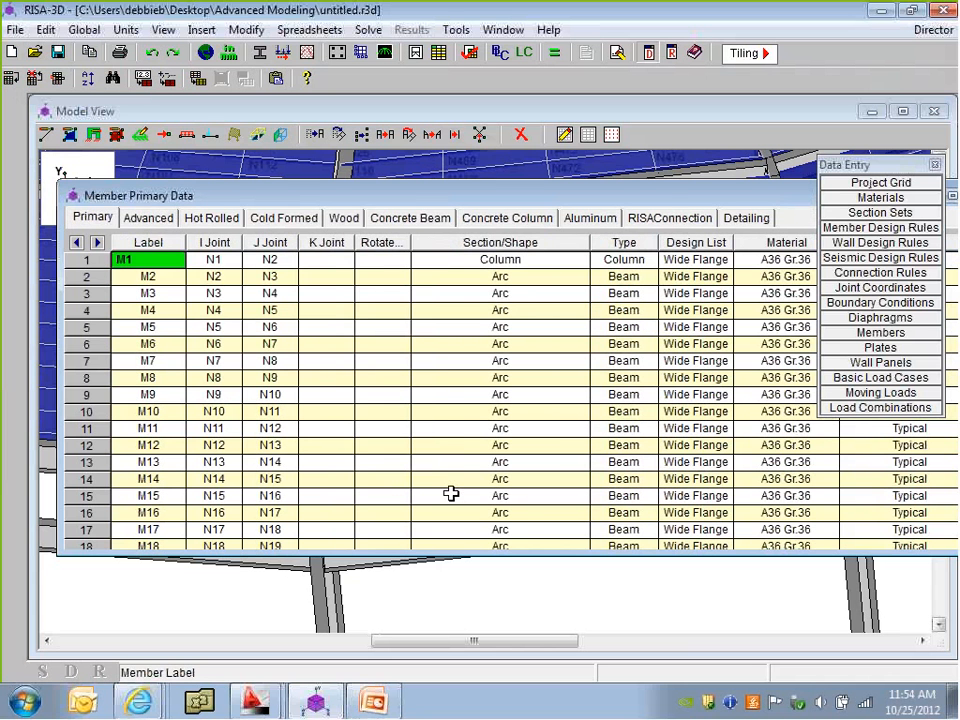
left_click_drag(411, 242, 463, 242)
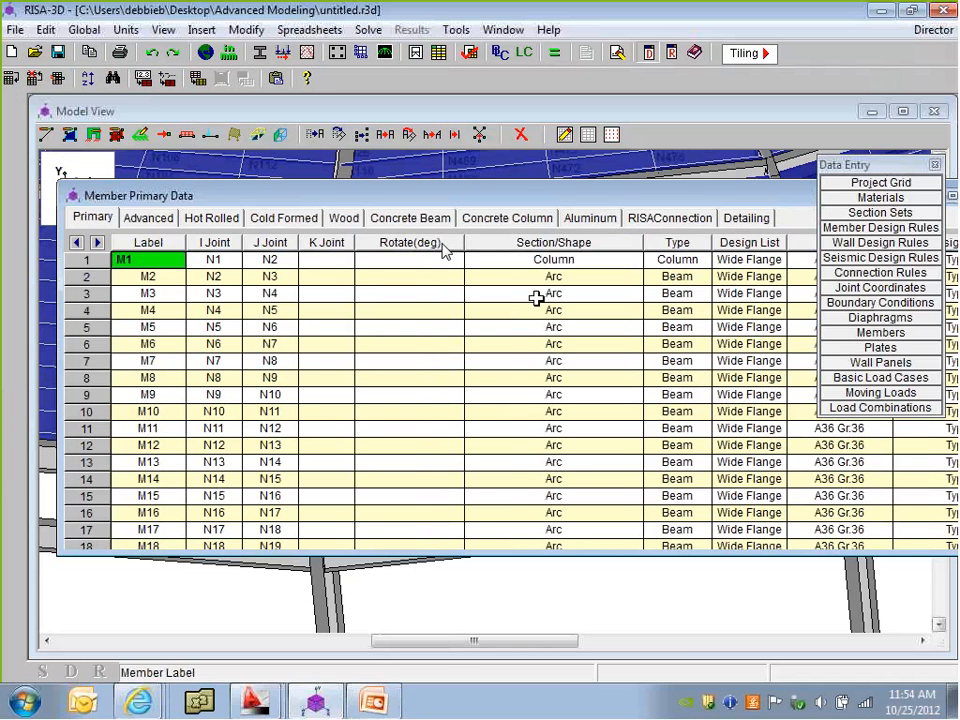
Sort the member primary data by Section/Shape in descending order
key("Down")
key("Down")
key("Down")
left_click(553, 242)
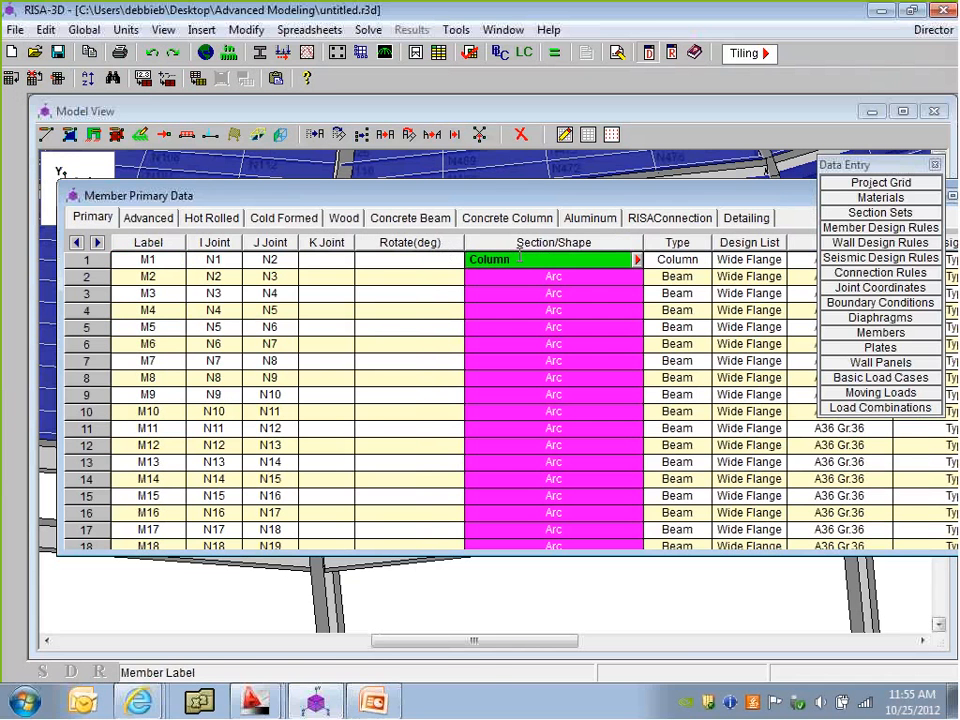
left_click(568, 276)
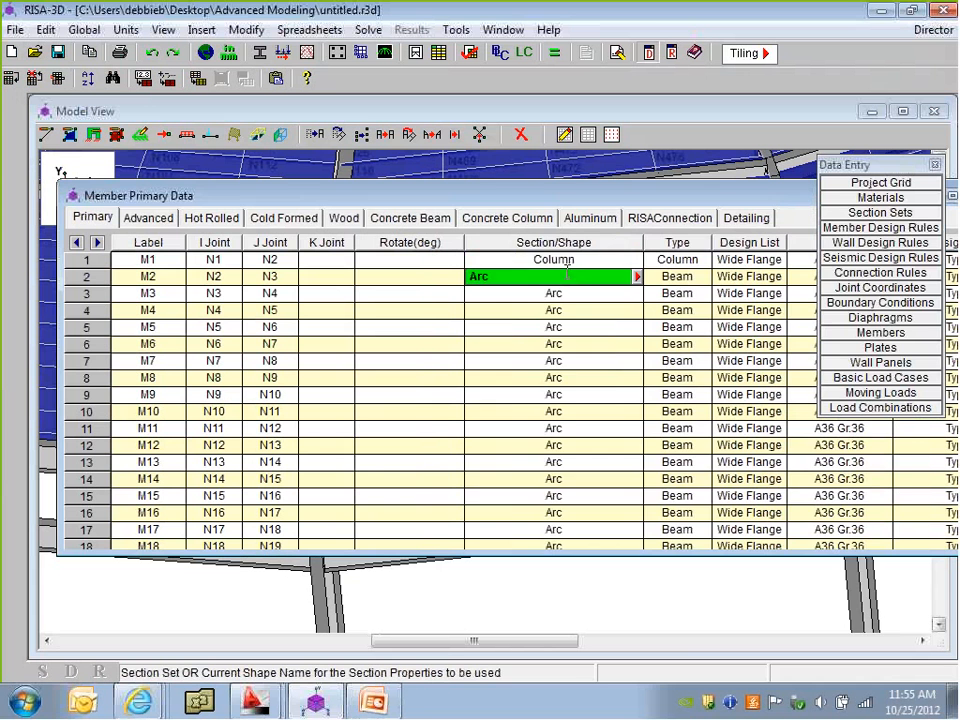
left_click(563, 246)
right_click(565, 258)
left_click(630, 413)
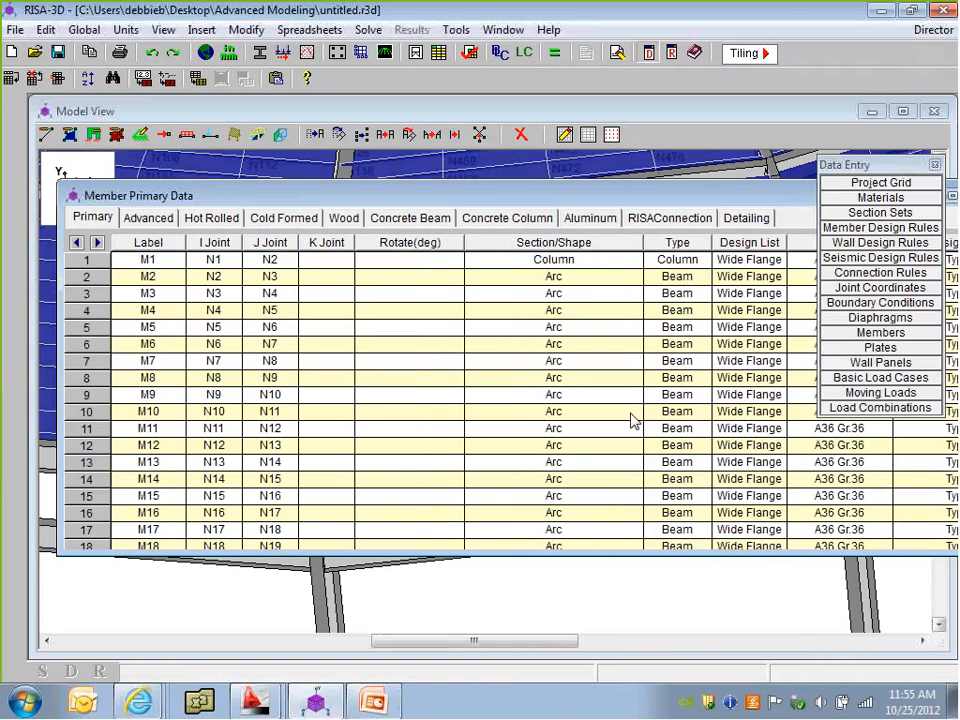
left_click(195, 336)
left_click(507, 290)
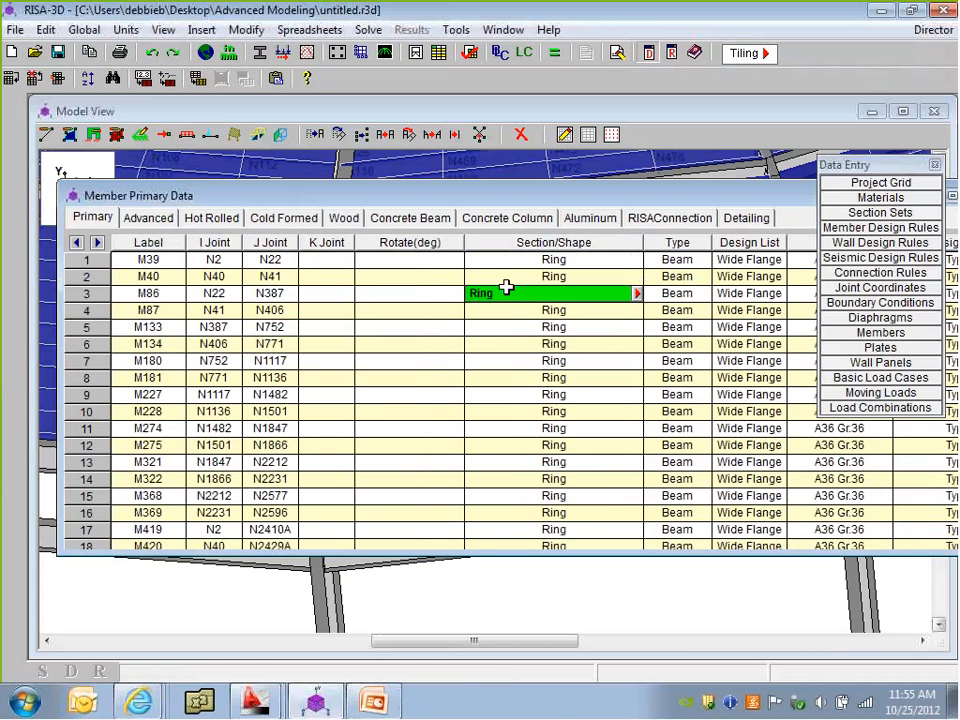
Examine the sorted member list to locate where the Arc Brace rows begin and end
key("Page_Down")
key("Page_Down")
key("Page_Down")
key("Page_Down")
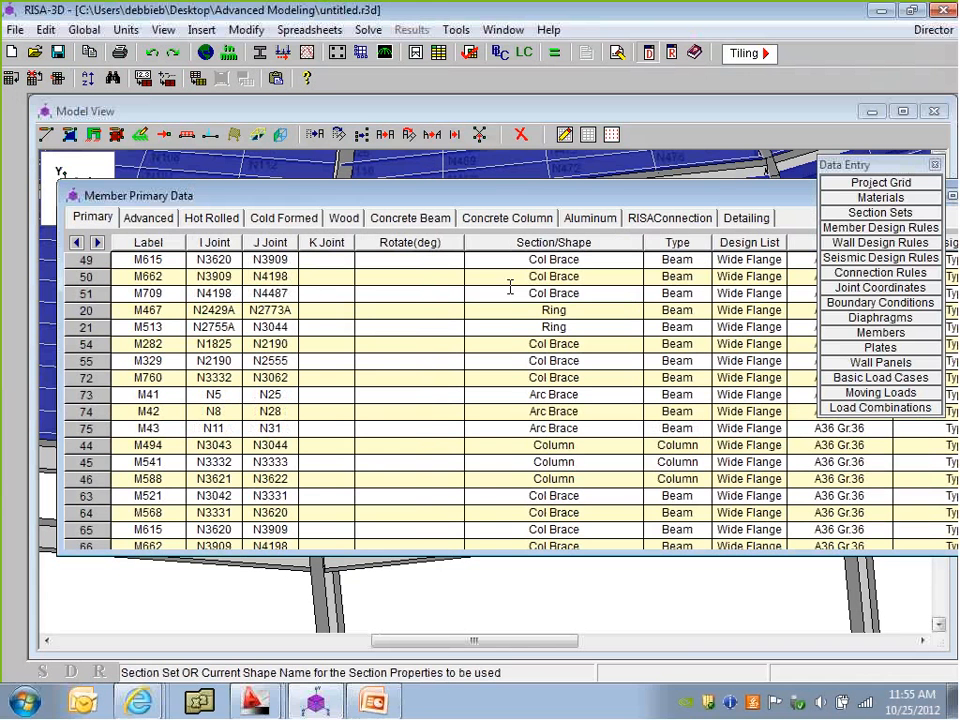
key("Page_Up")
key("Page_Up")
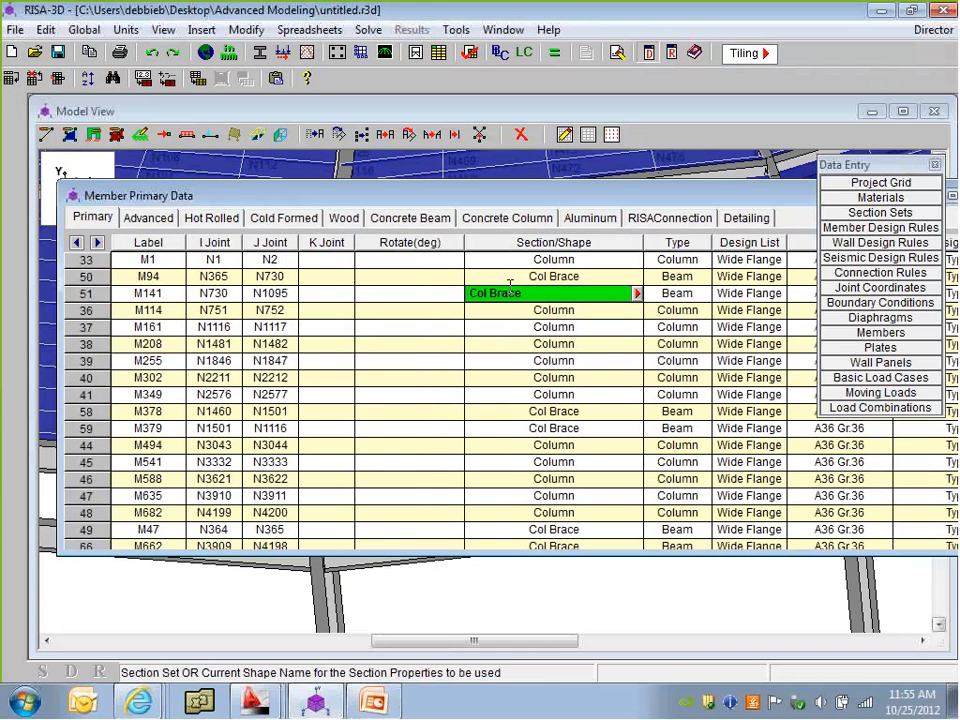
key("Down")
key("Down")
key("Down")
key("Down")
key("Down")
key("Down")
key("Down")
key("Down")
key("Down")
key("Down")
key("Down")
key("Down")
key("Down")
key("Down")
key("Down")
key("Down")
key("Down")
key("Down")
key("Down")
key("Down")
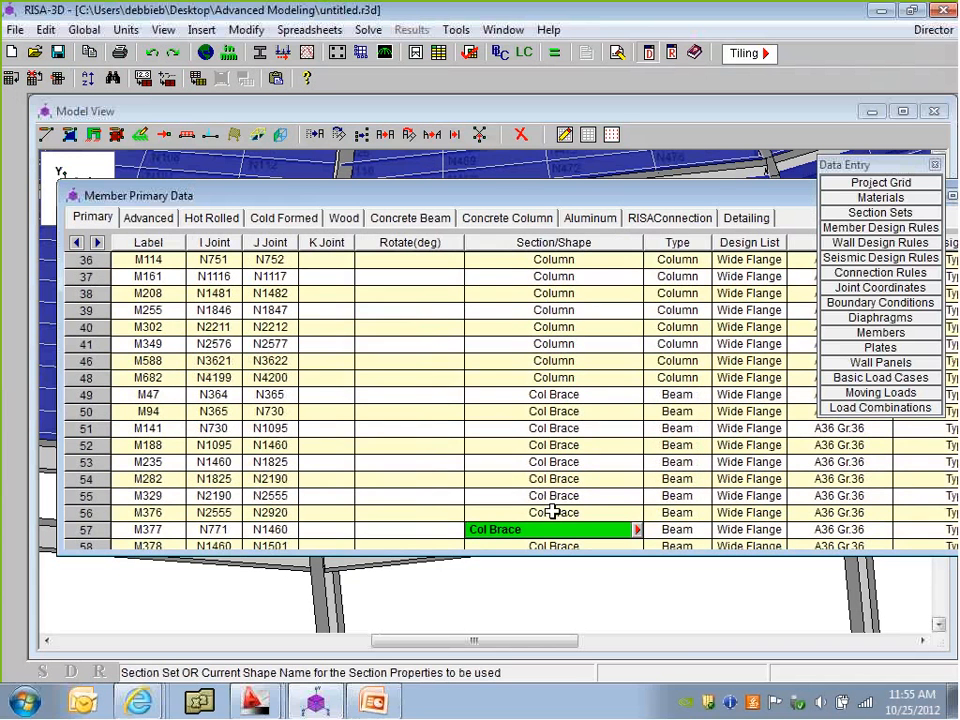
key("Down")
key("Down")
key("Down")
key("Down")
key("Down")
key("Down")
key("Down")
key("Down")
key("Down")
key("Down")
key("Down")
key("Down")
key("Down")
key("Down")
key("Down")
key("Down")
key("Down")
key("Down")
key("Down")
key("Down")
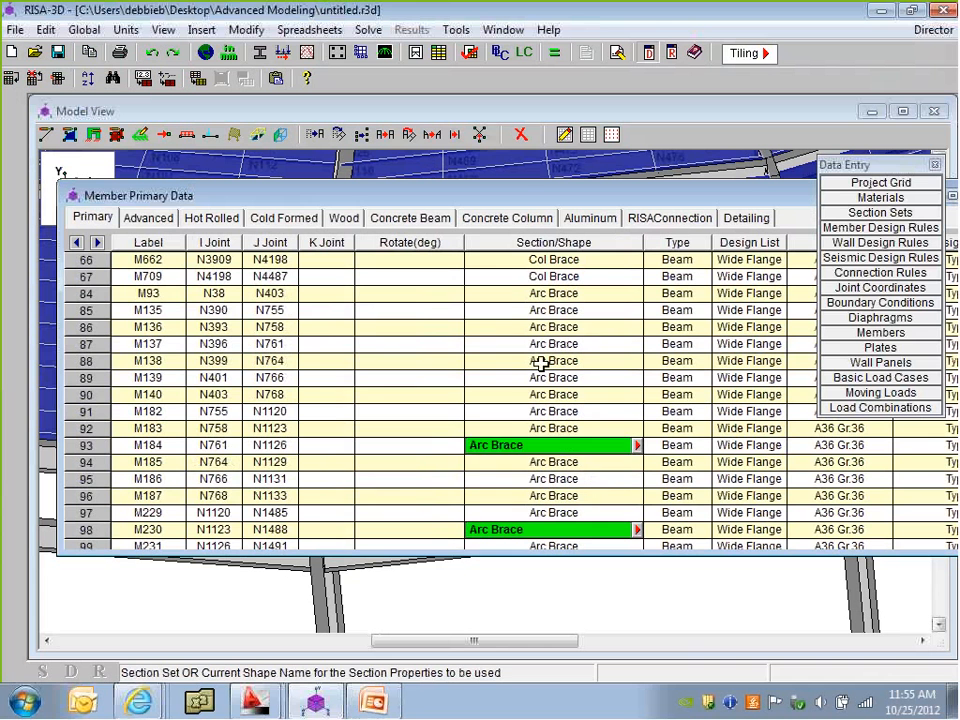
key("Up")
key("Up")
key("Up")
key("Up")
key("Up")
key("Up")
key("Up")
key("Up")
key("Up")
key("Up")
key("Up")
key("Up")
key("Up")
key("Up")
key("Up")
key("Up")
key("Up")
key("Up")
key("Up")
key("Up")
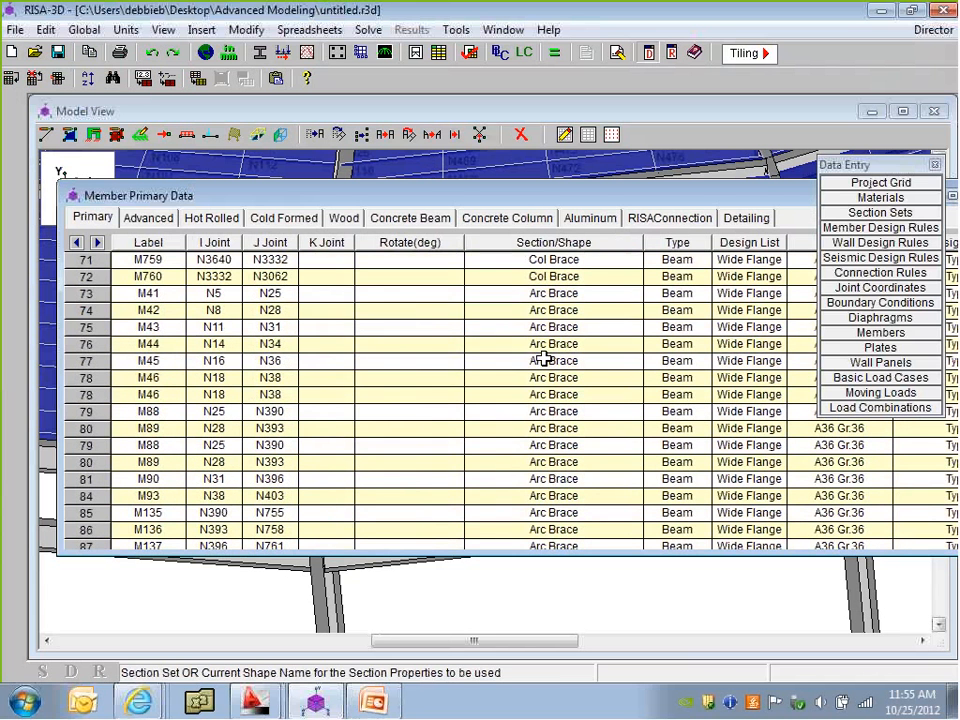
key("Up")
key("Up")
key("Up")
Block-fill the Rotate(deg) cells of the Arc Brace members with 90 degrees
left_click_drag(430, 344, 405, 289)
right_click(415, 289)
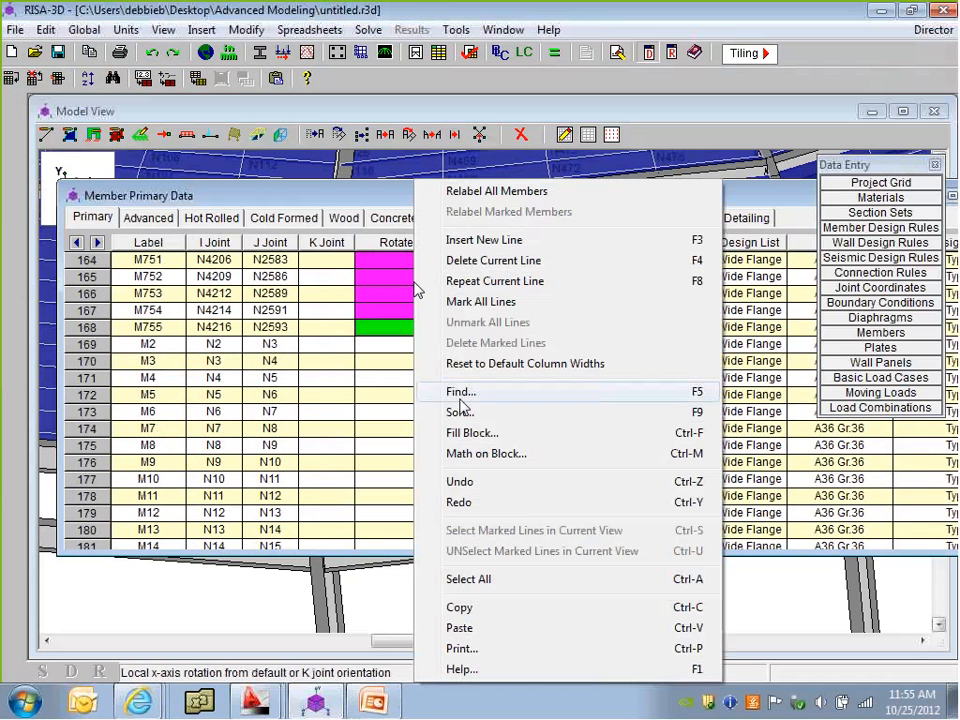
left_click(474, 433)
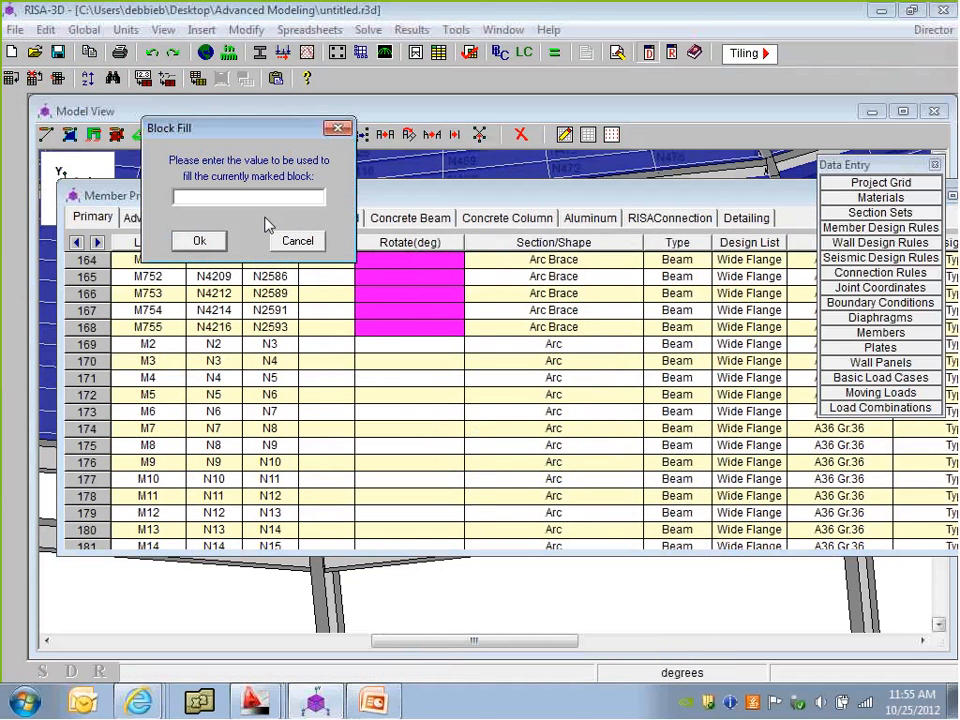
type("90")
key("Return")
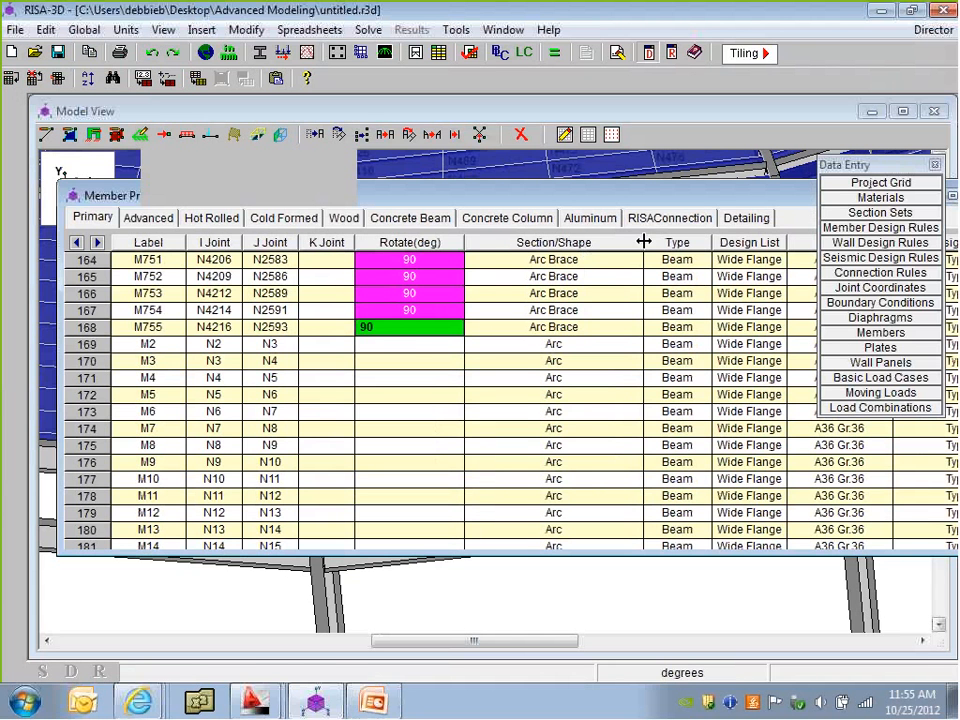
Check the rotation and section entries in the Arc Brace rows and return to the model view
left_click_drag(644, 242, 658, 242)
left_click(572, 276)
left_click(584, 310)
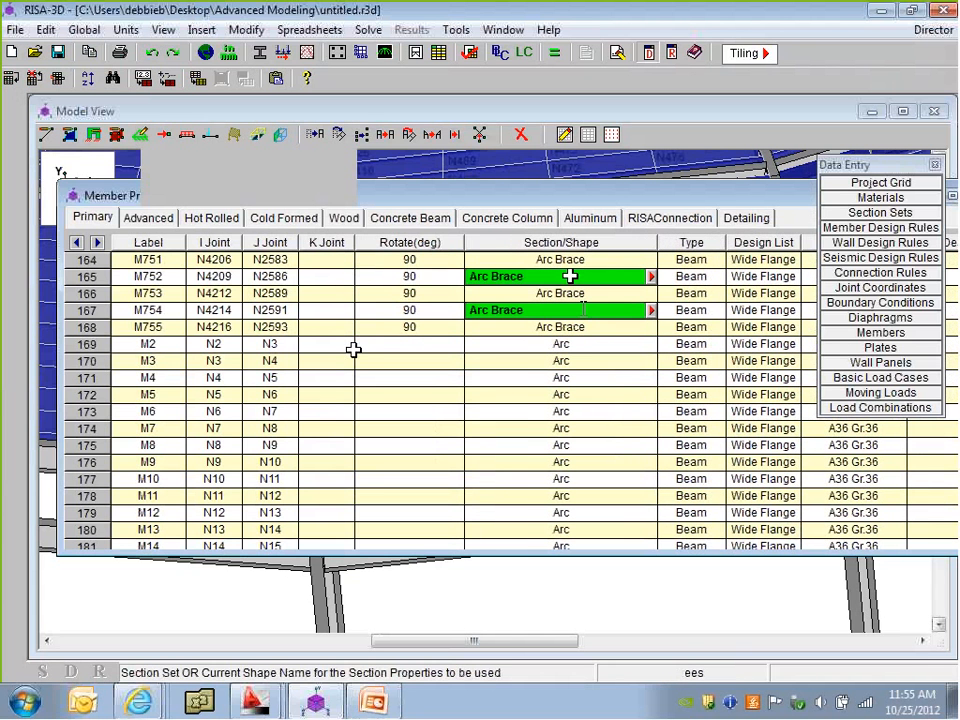
left_click(410, 293)
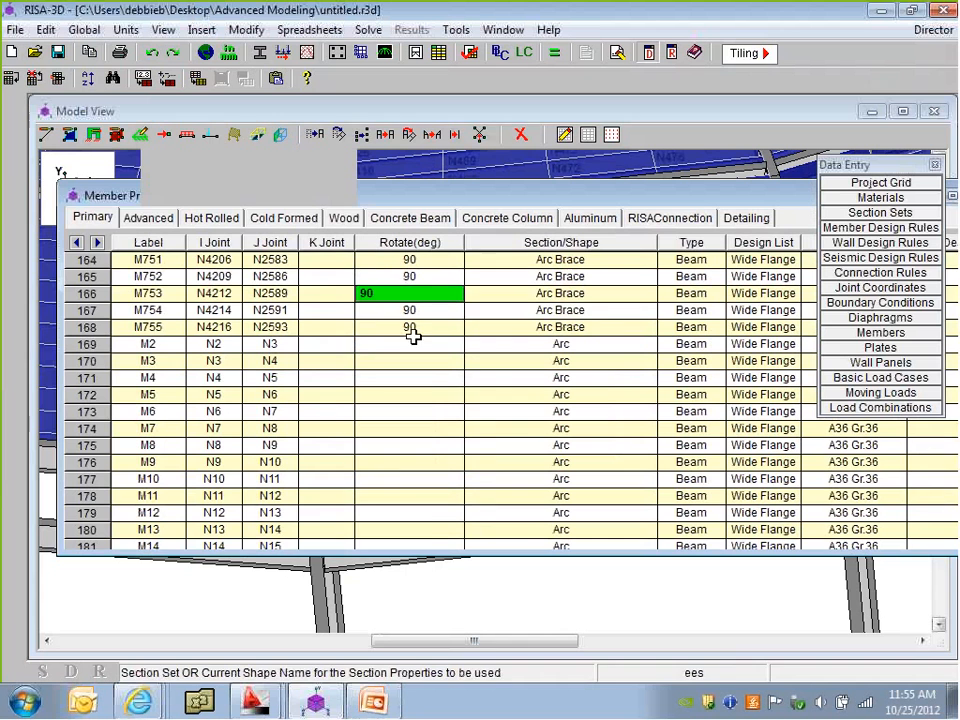
left_click(646, 601)
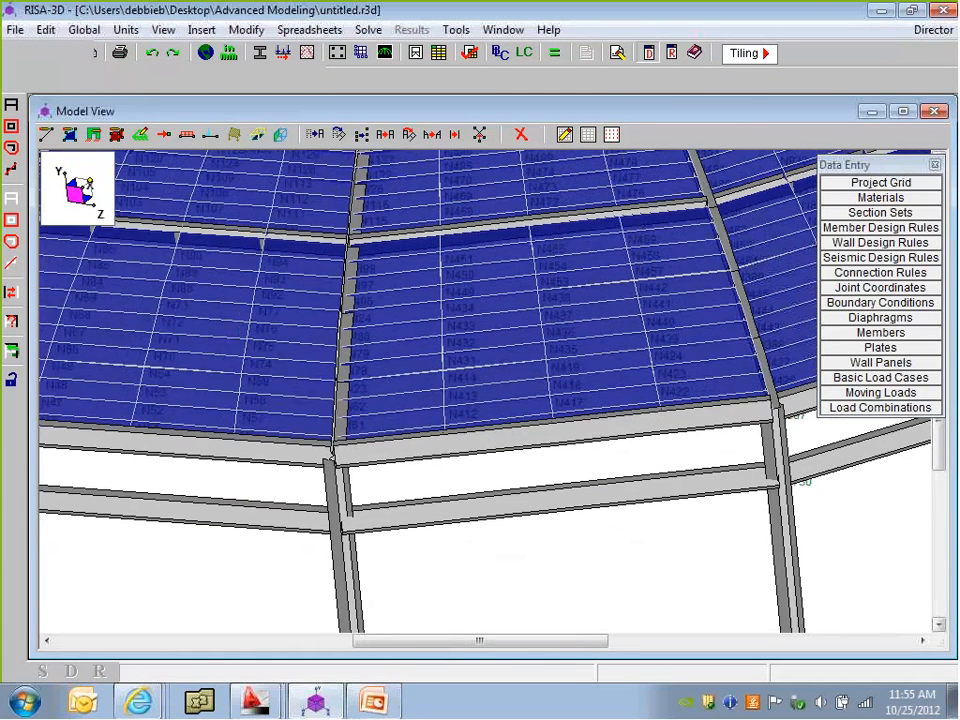
left_click(13, 323)
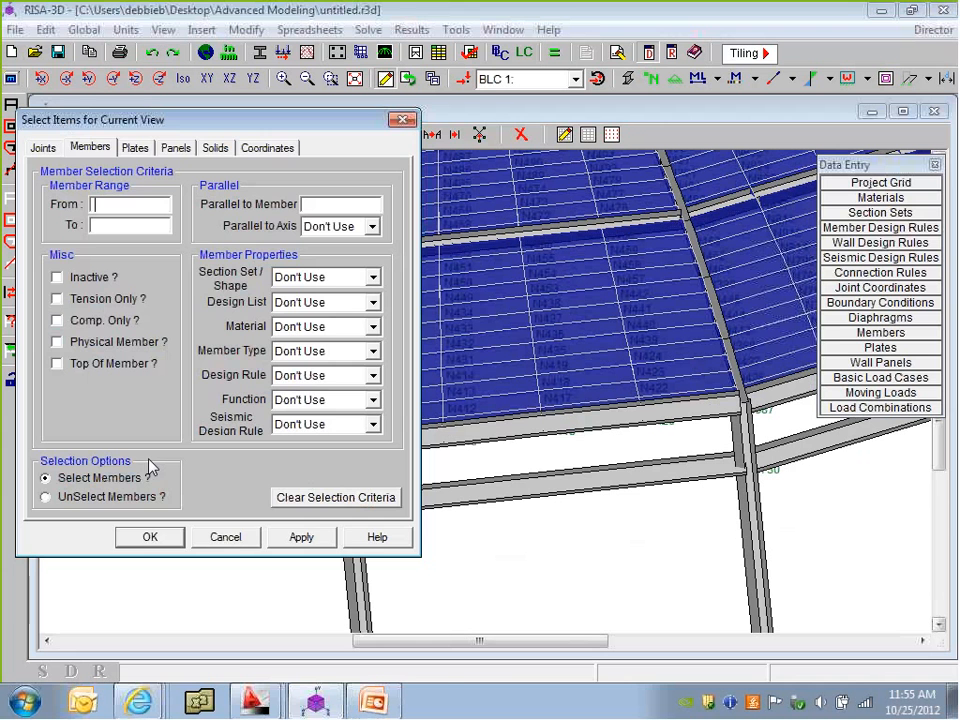
left_click(230, 538)
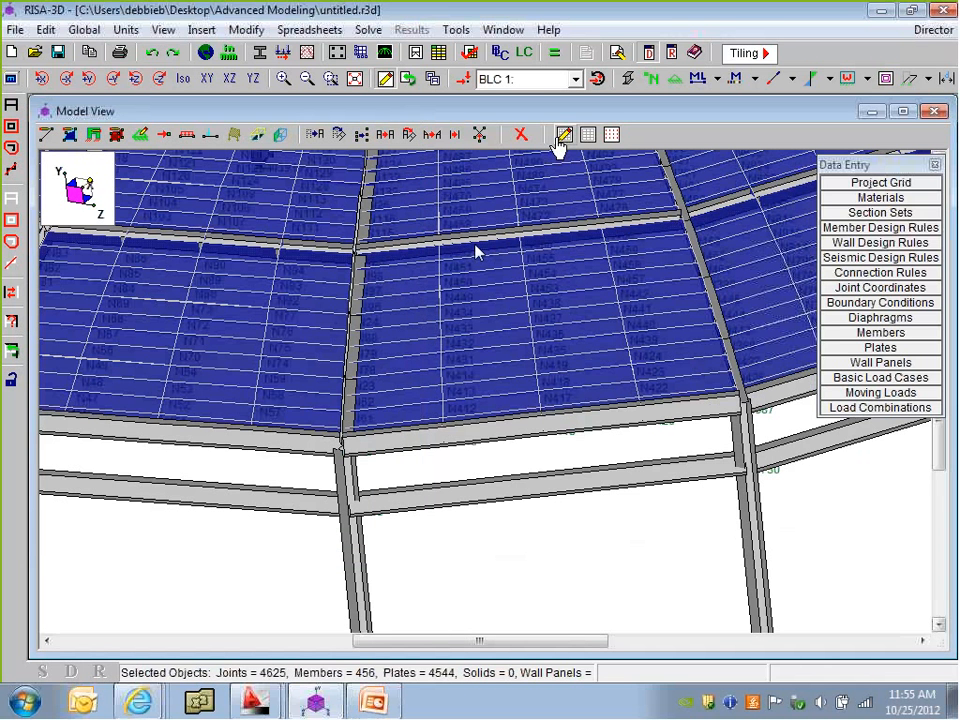
Show the whole dome and review the drawing grid's DXF import options without importing a file
left_click(360, 80)
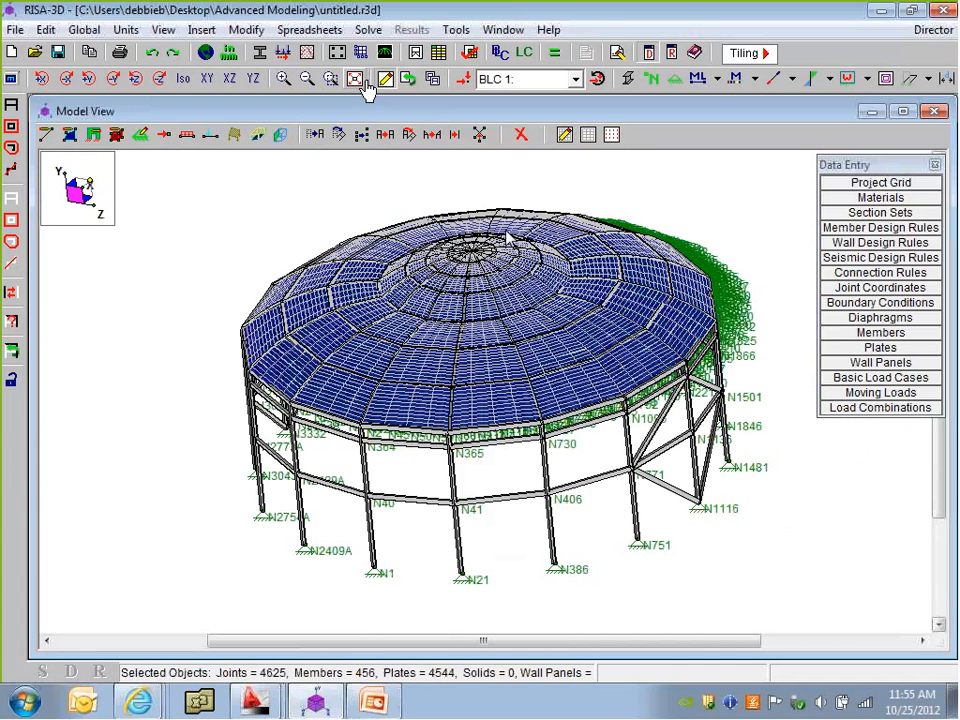
left_click(588, 134)
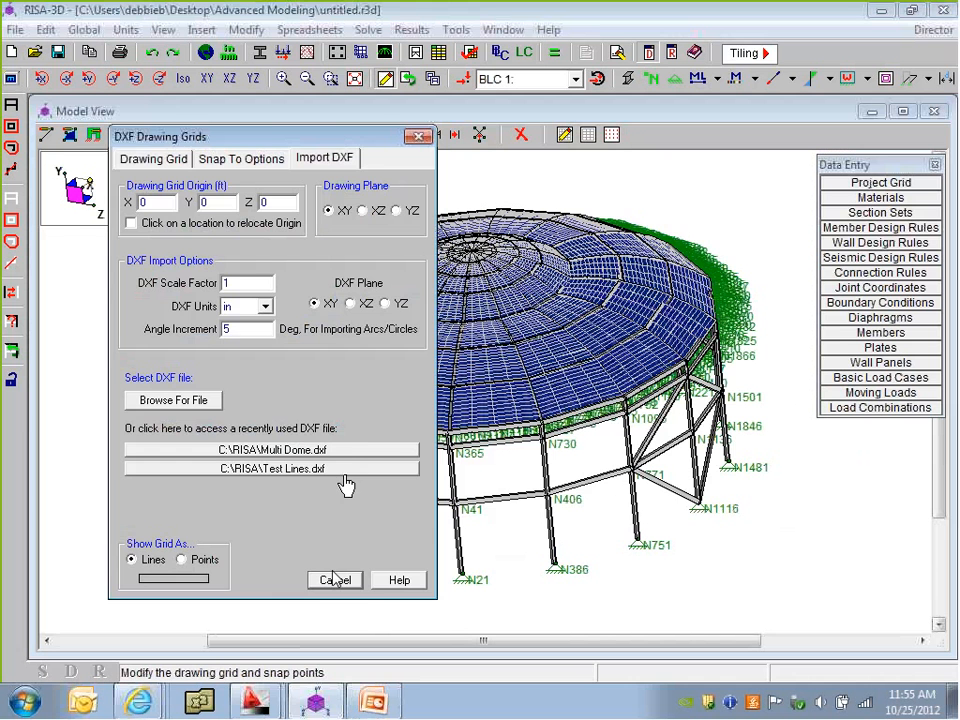
left_click(364, 582)
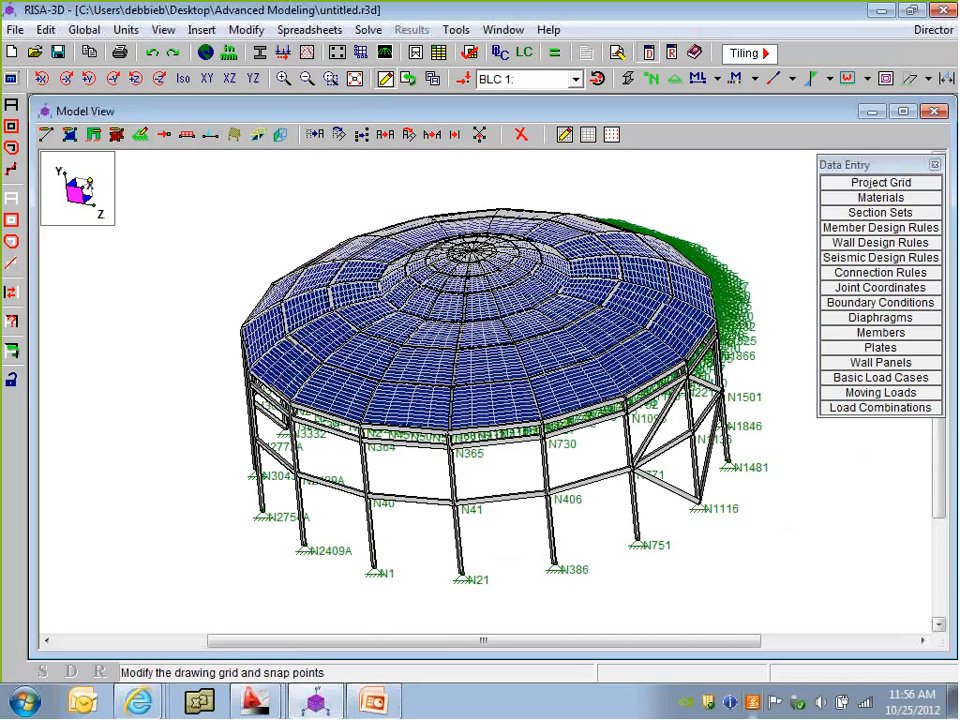
Create a new blank model, discarding the changes to the dome model, and dismiss the starting options
left_click(12, 54)
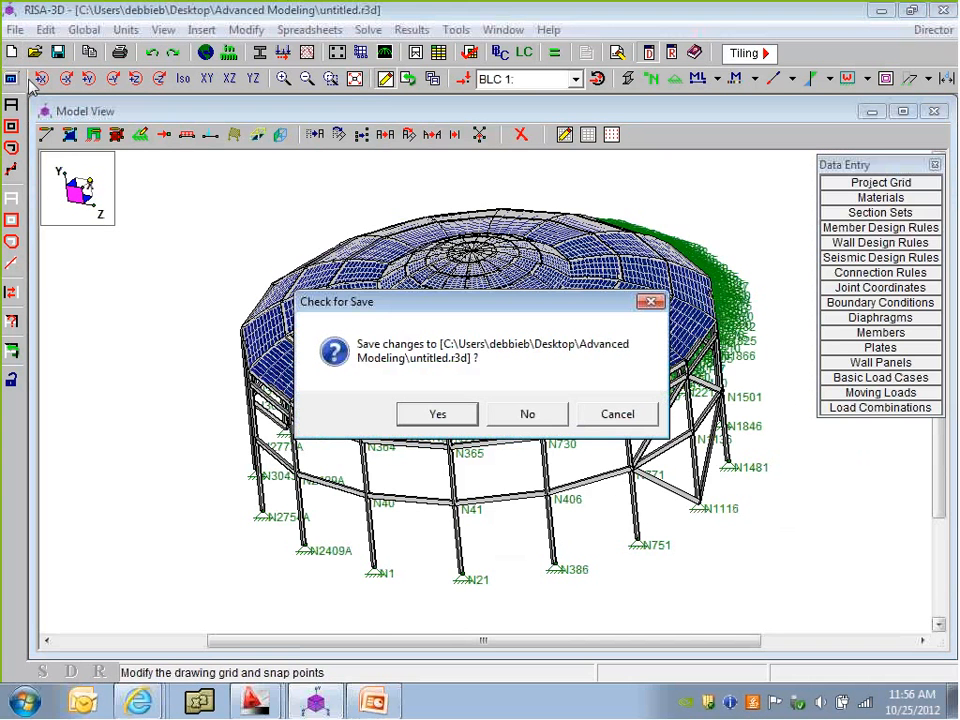
left_click(508, 416)
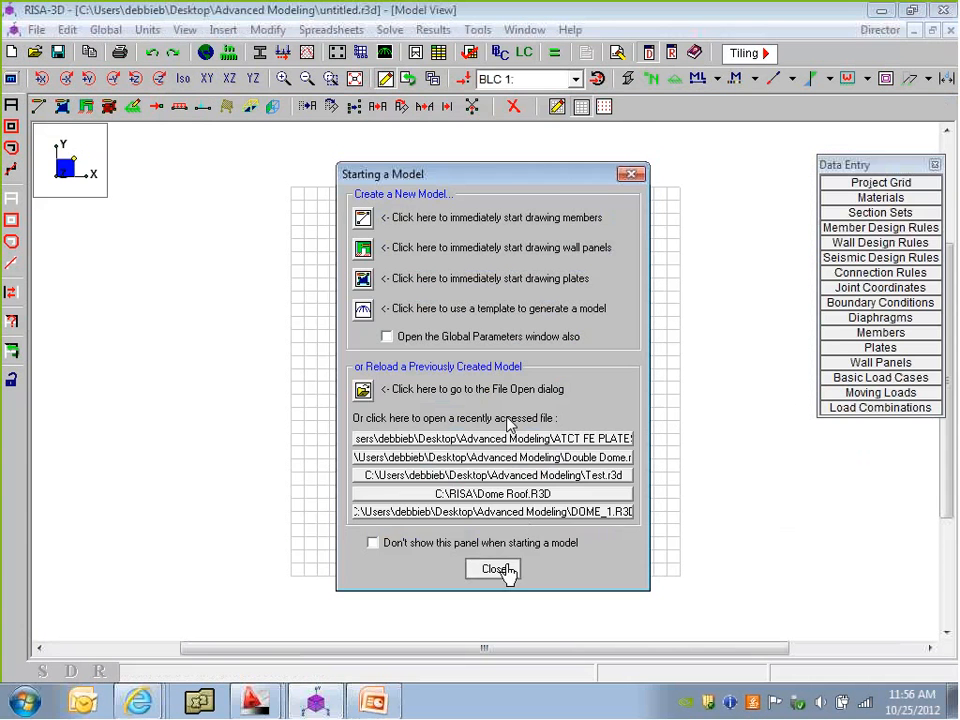
left_click(496, 569)
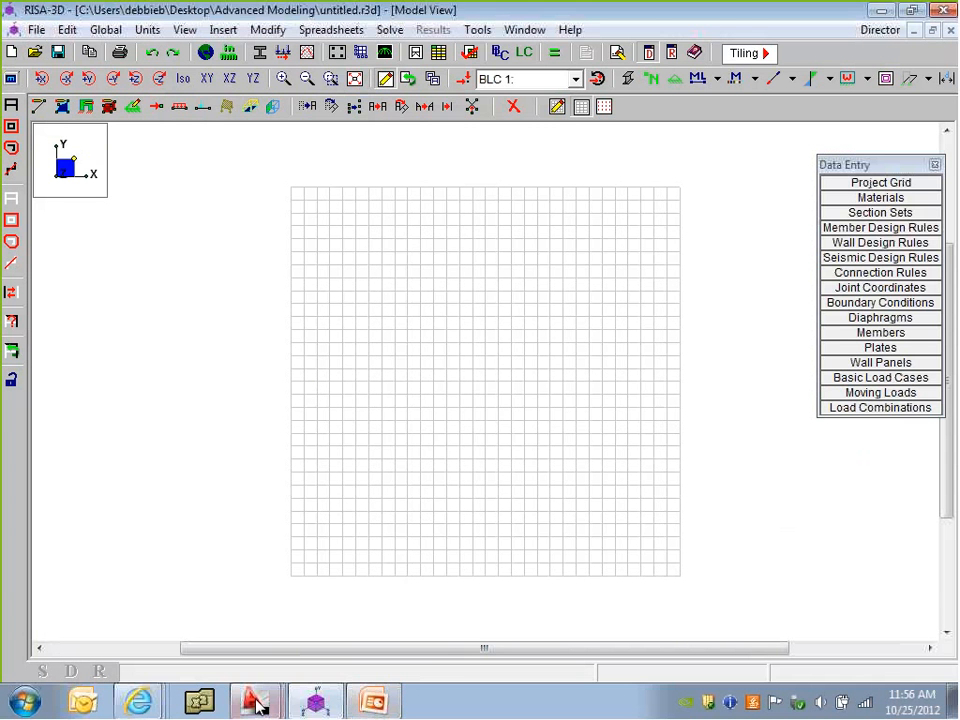
Switch to AutoCAD and examine the Dome Roof.dxf wireframe from several angles
mouse_move(253, 690)
left_click(255, 630)
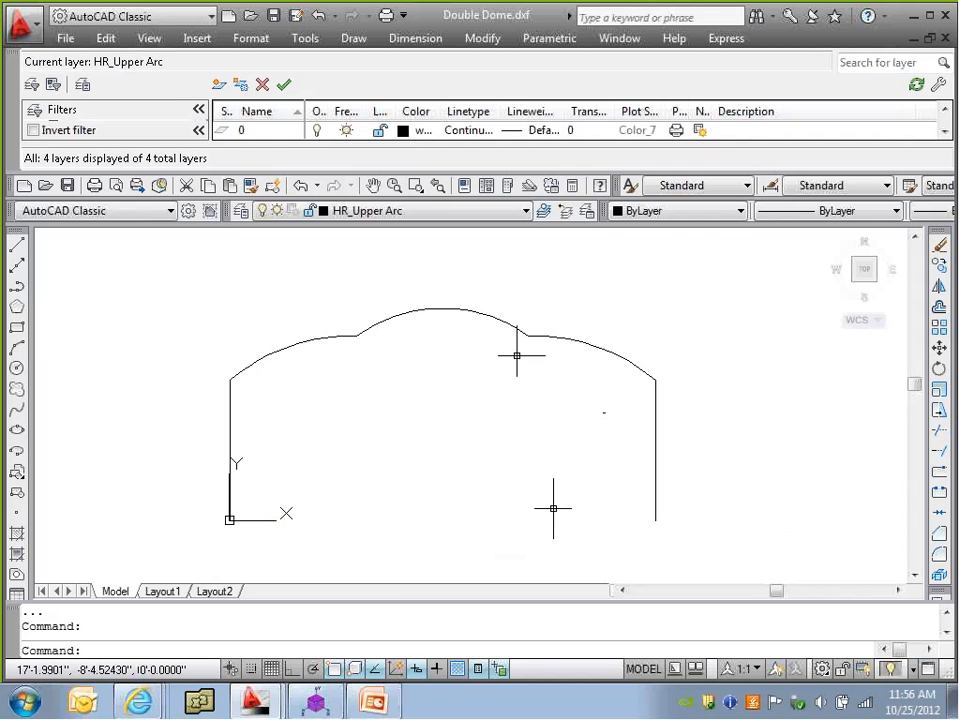
mouse_move(253, 700)
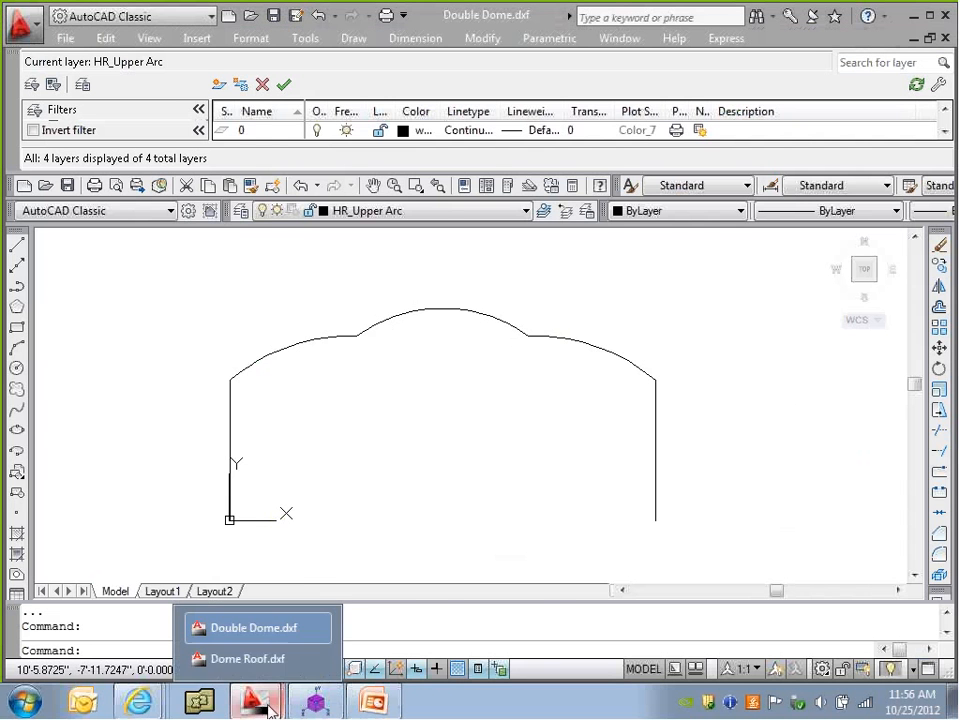
left_click(262, 658)
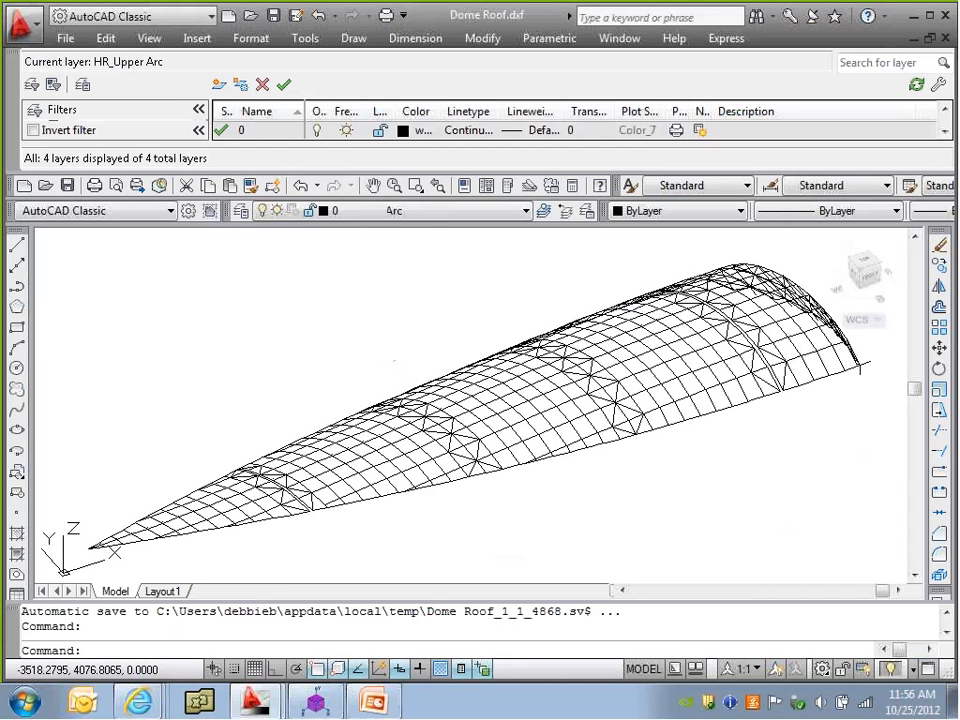
scroll(480, 274, "down", 2)
scroll(421, 335, "up", 3)
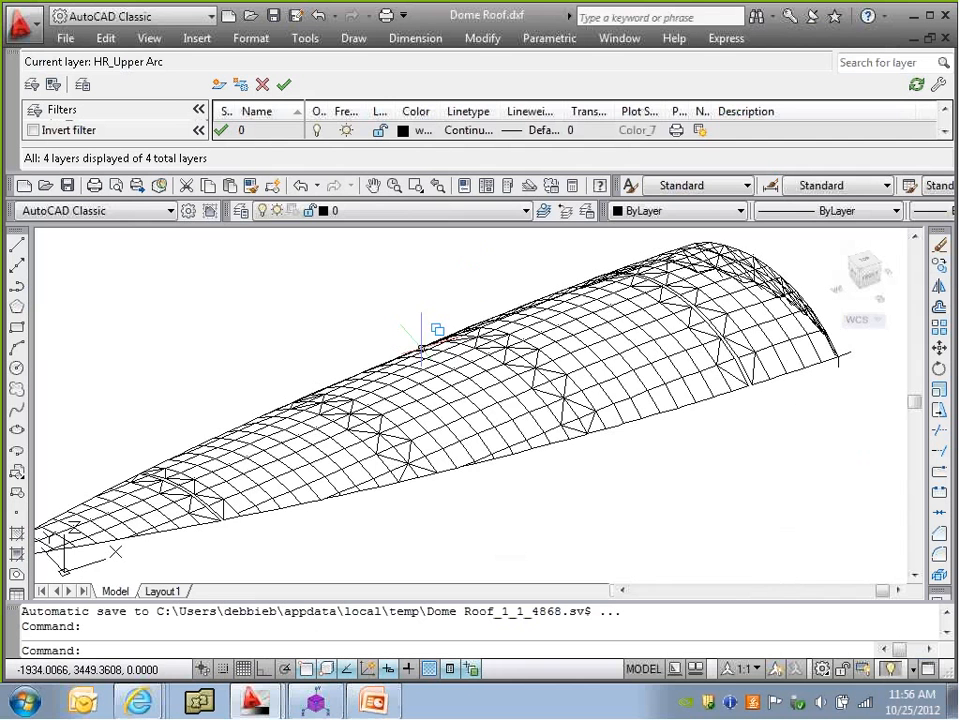
scroll(560, 440, "down", 3)
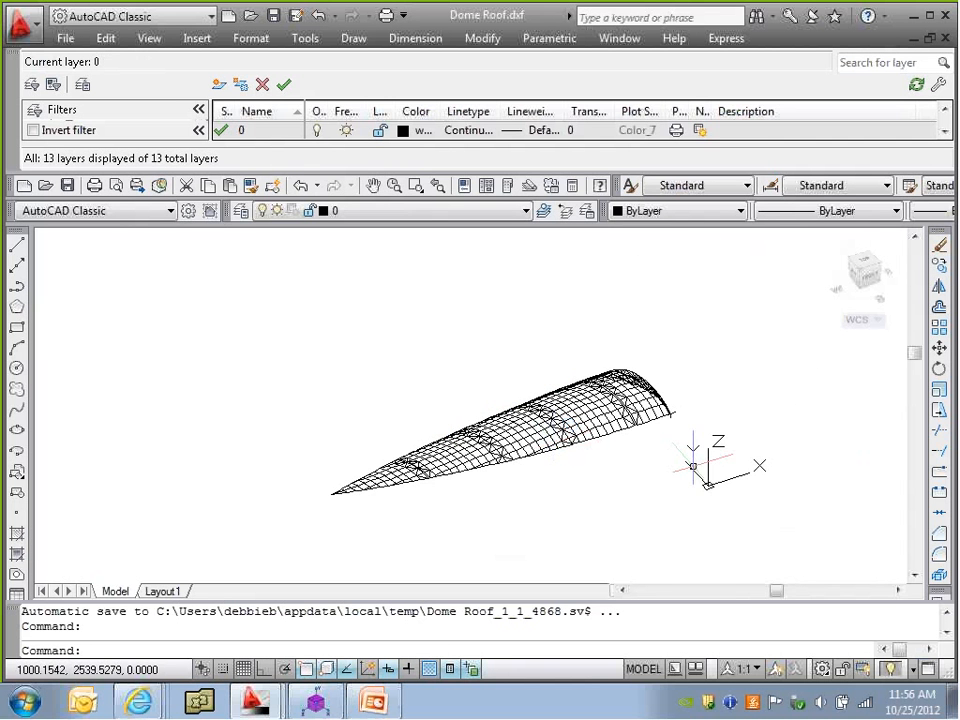
scroll(637, 400, "up", 2)
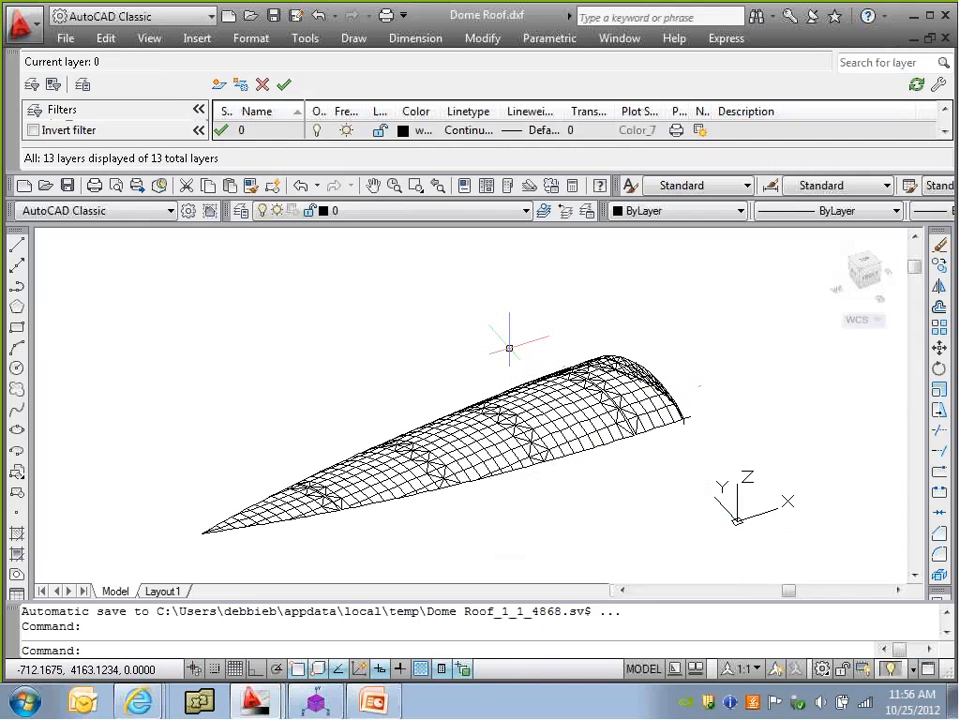
scroll(636, 423, "up", 2)
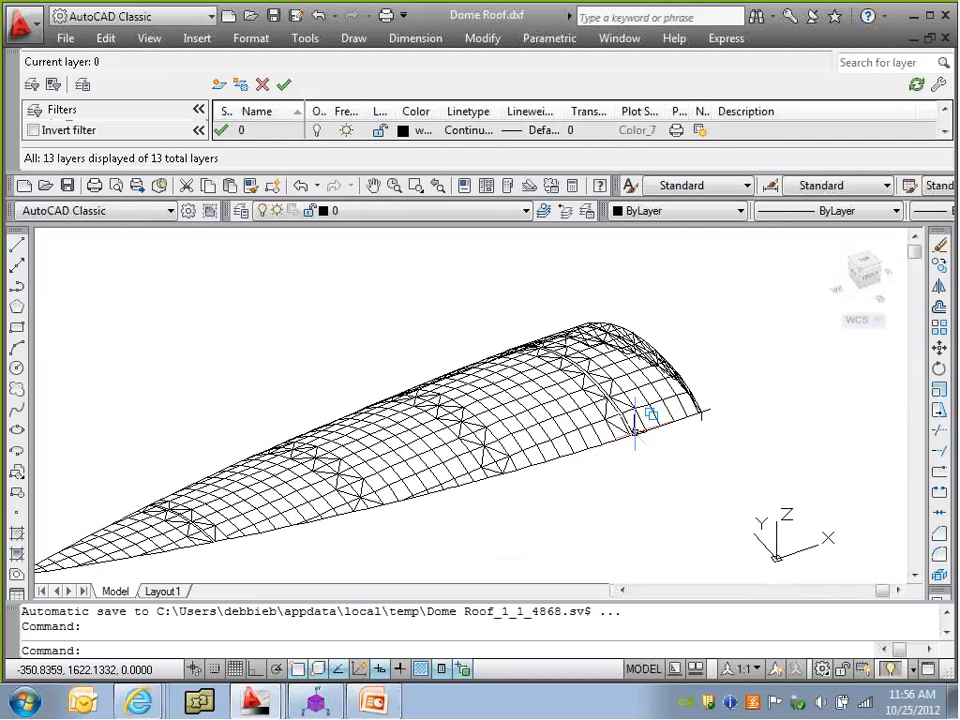
middle_click_drag(645, 456, 300, 455, "shift")
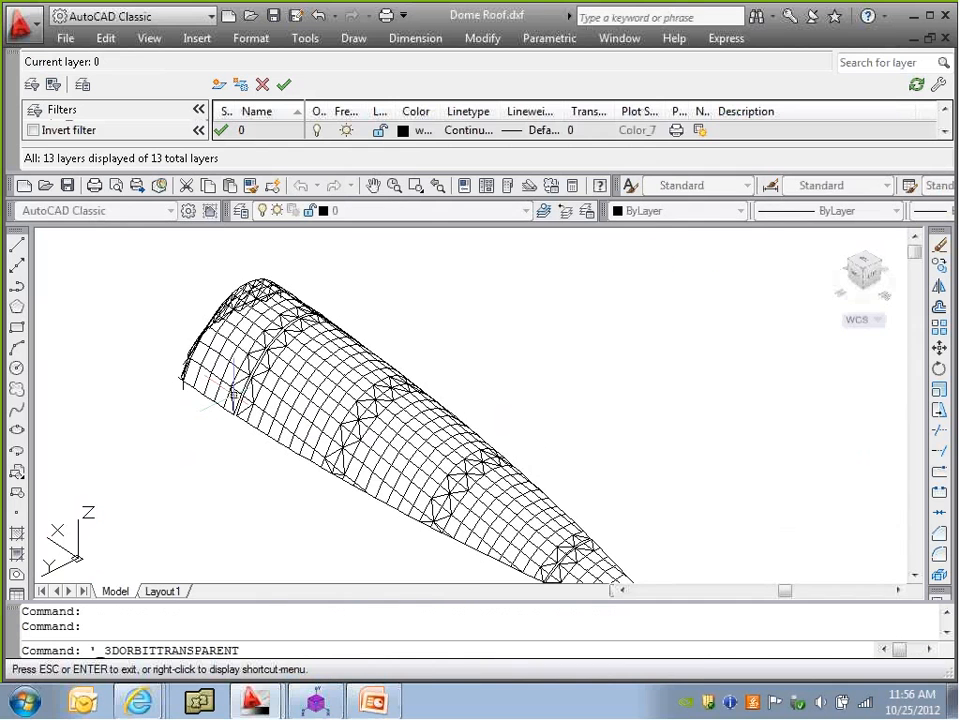
middle_click_drag(350, 424, 256, 421, "shift")
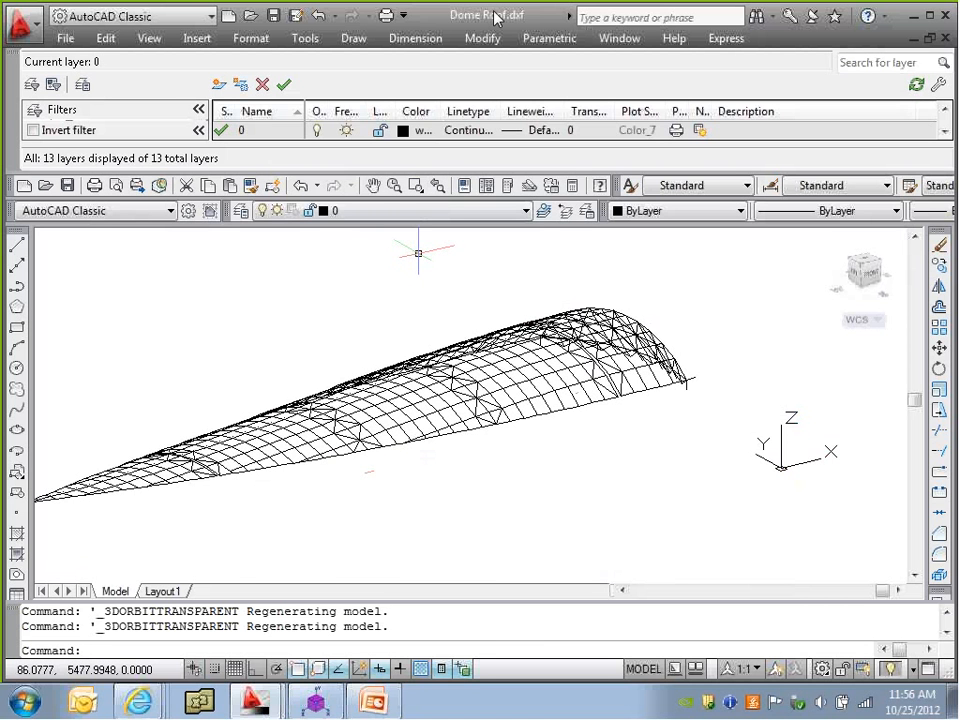
Return to RISA-3D and choose Dome Roof.dxf from the RISA folder as the DXF file to import
left_click(318, 704)
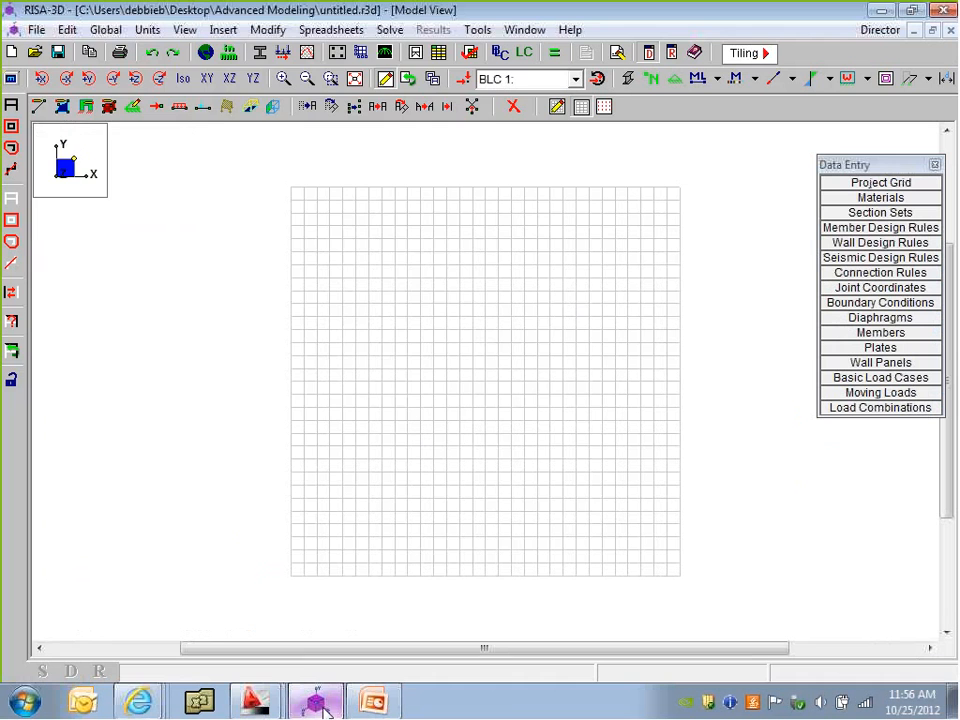
left_click(36, 30)
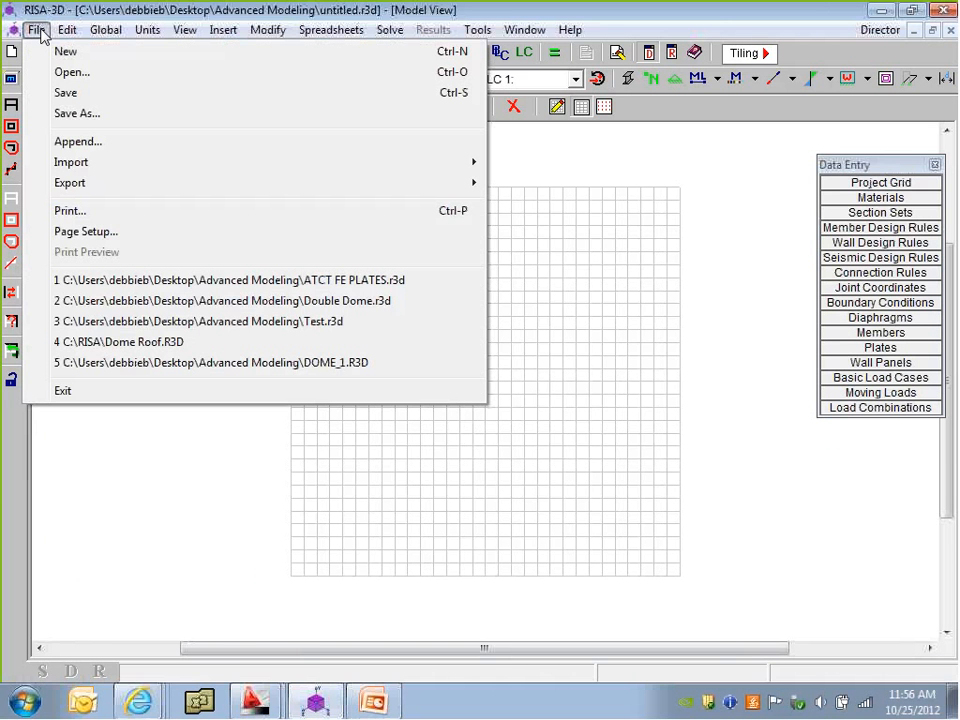
mouse_move(268, 169)
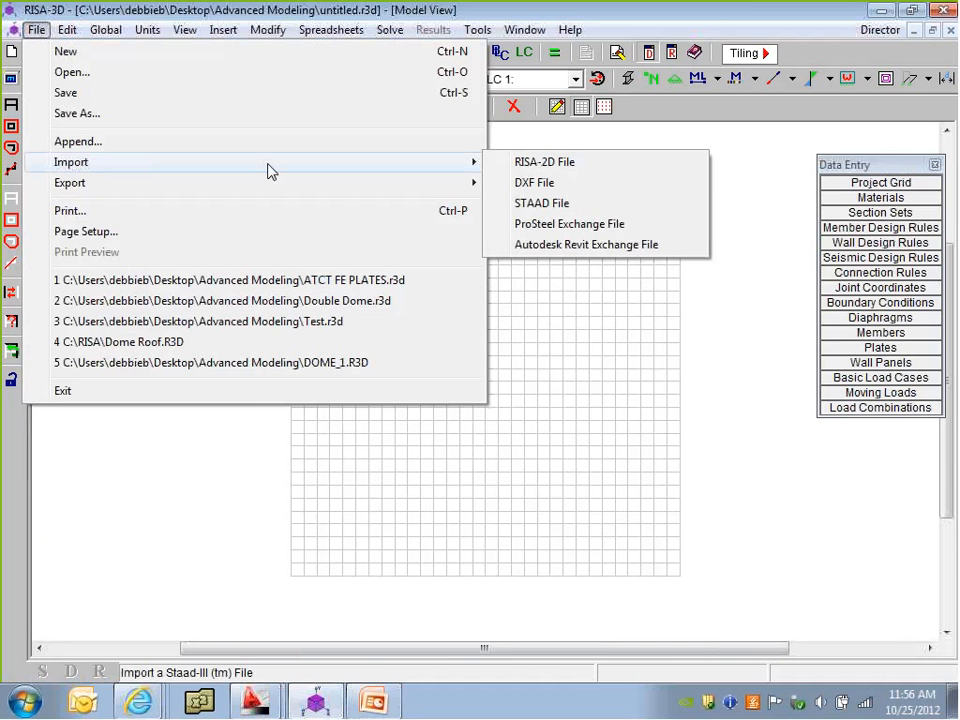
left_click(555, 188)
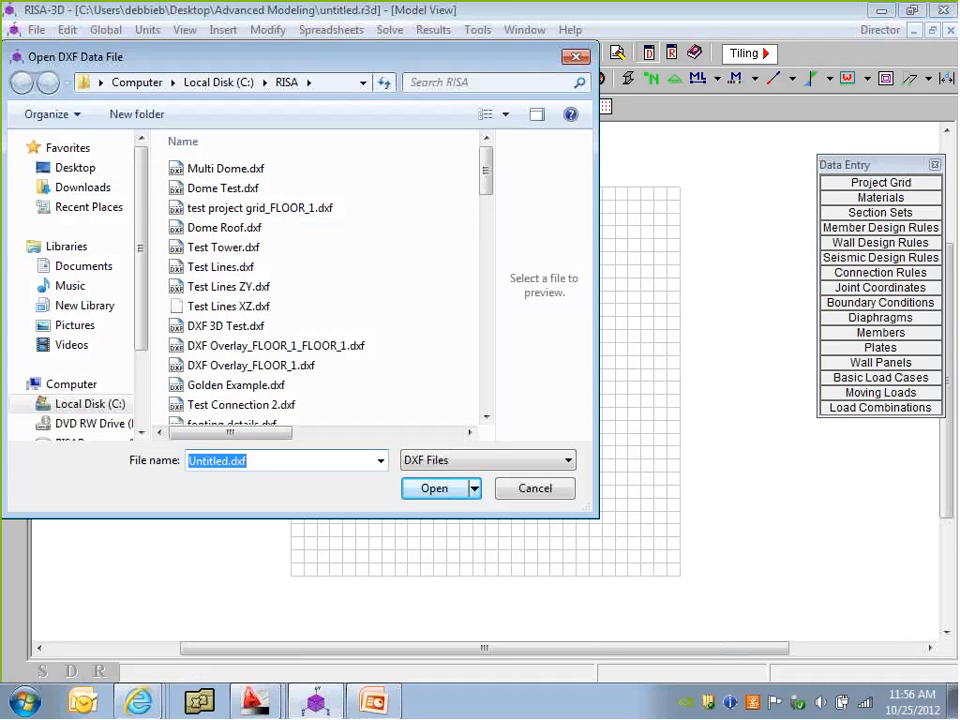
left_click(316, 228)
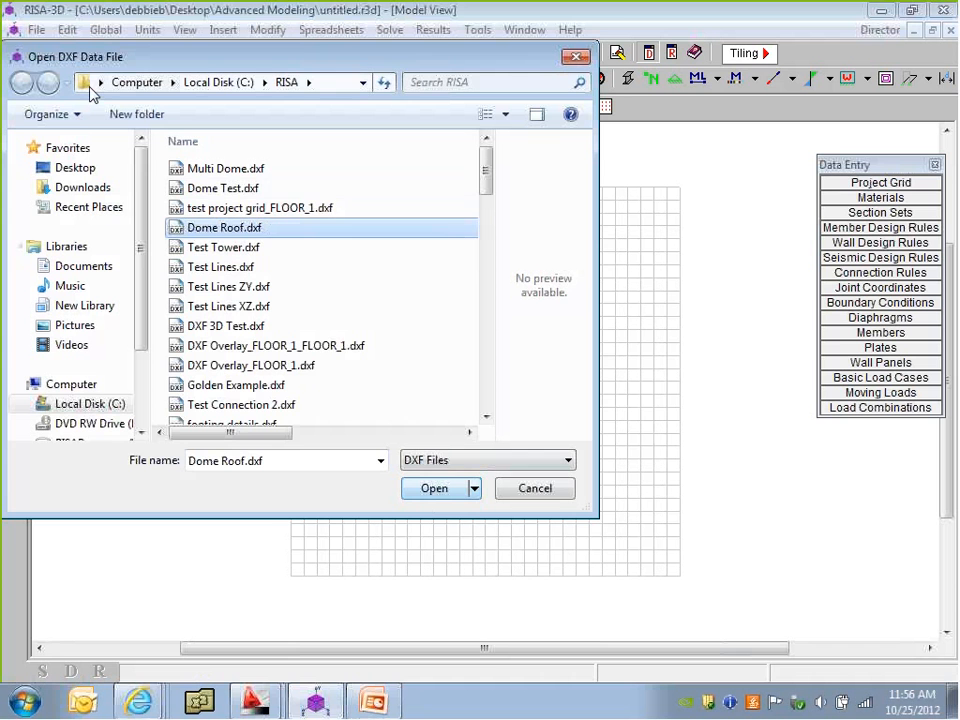
left_click(436, 489)
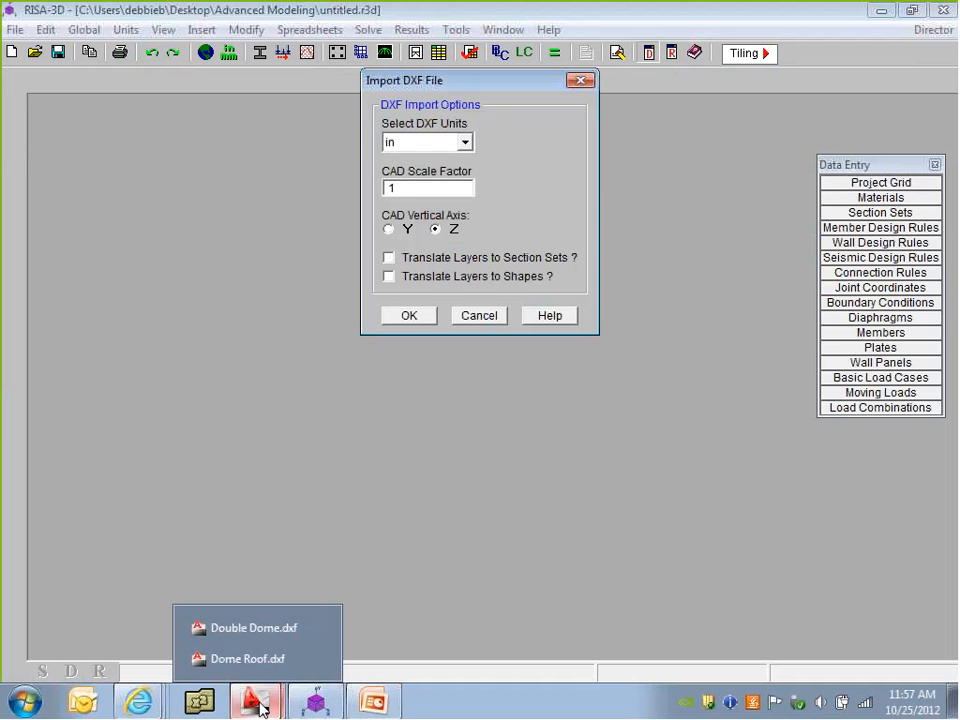
Check the drawing's vertical axis in AutoCAD, then import it in inches, scale 1, Z vertical, translating layers to section sets, and accept the global parameters
left_click(276, 662)
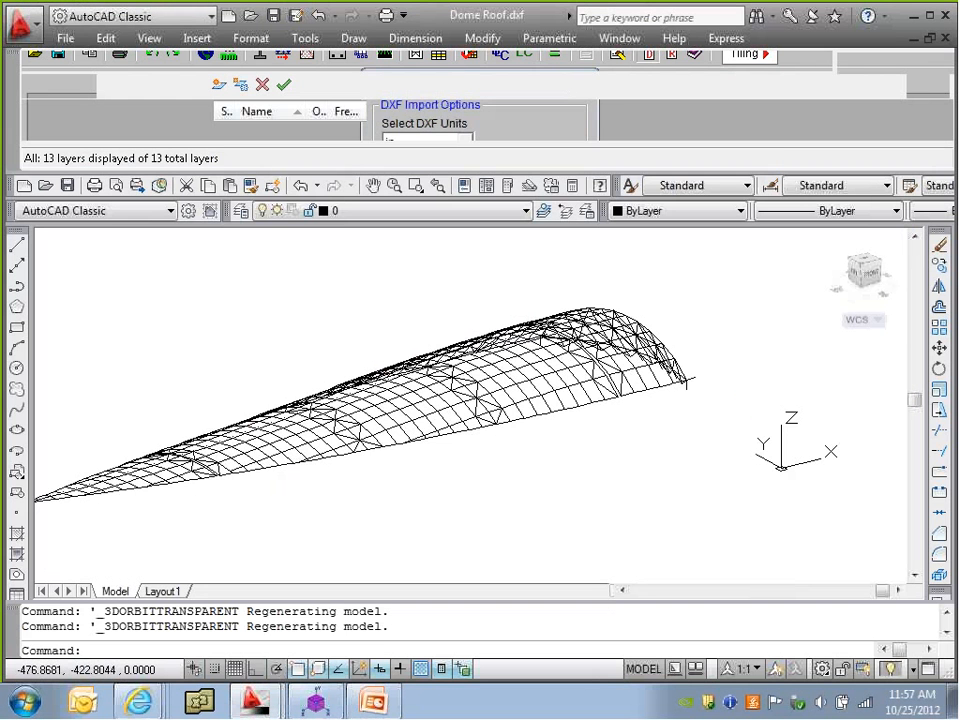
left_click(315, 700)
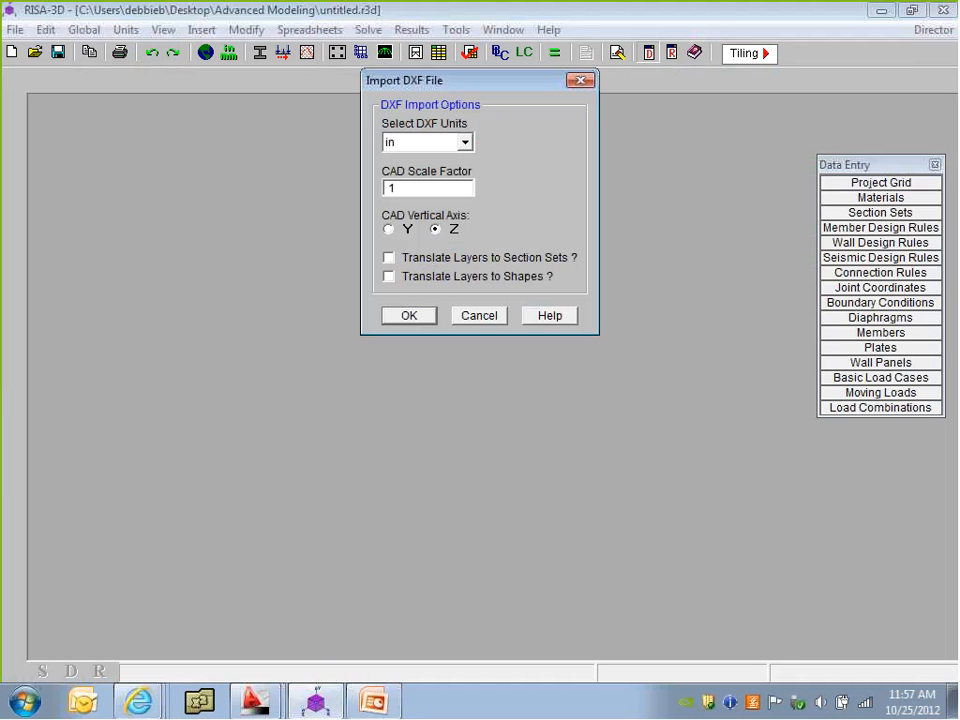
left_click(431, 262)
left_click(400, 316)
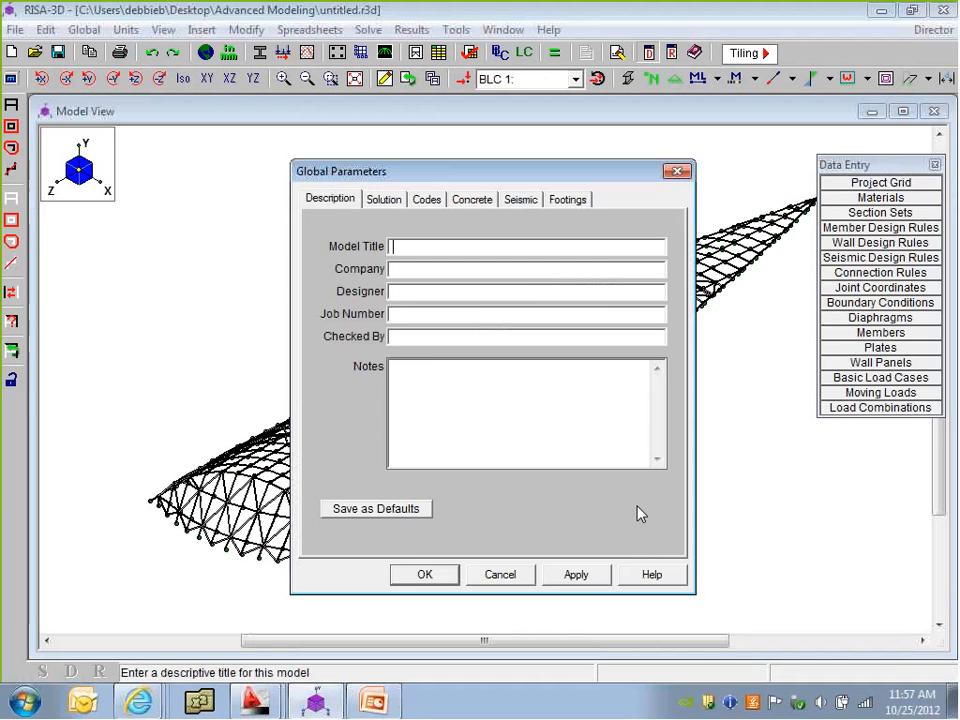
left_click(424, 574)
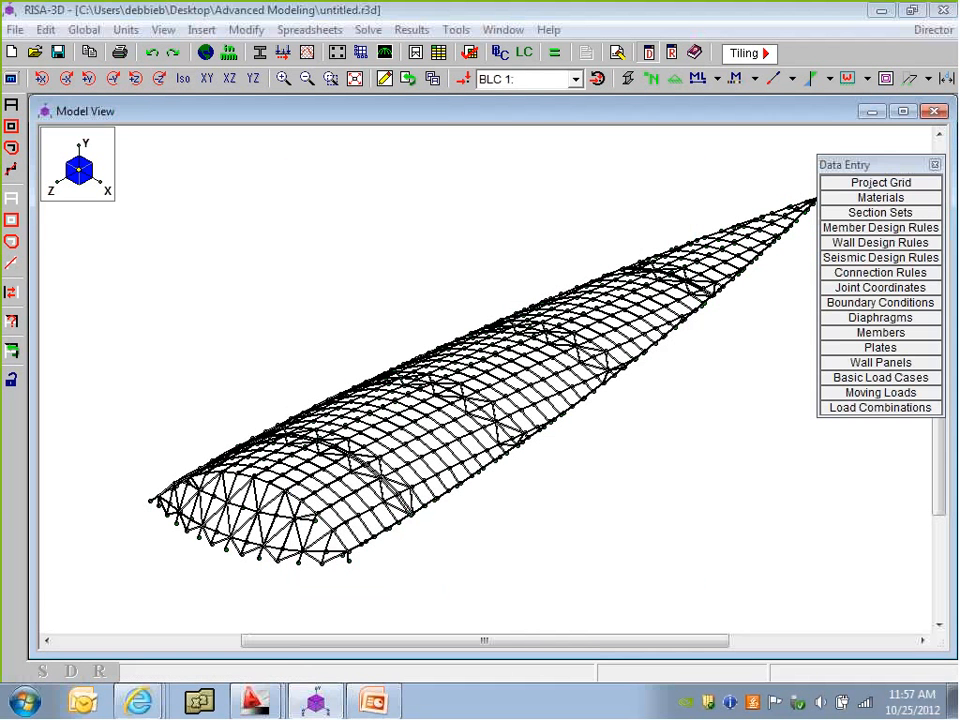
Review the hot rolled section set labels brought in from the DXF layers and return to the model view
left_click(862, 214)
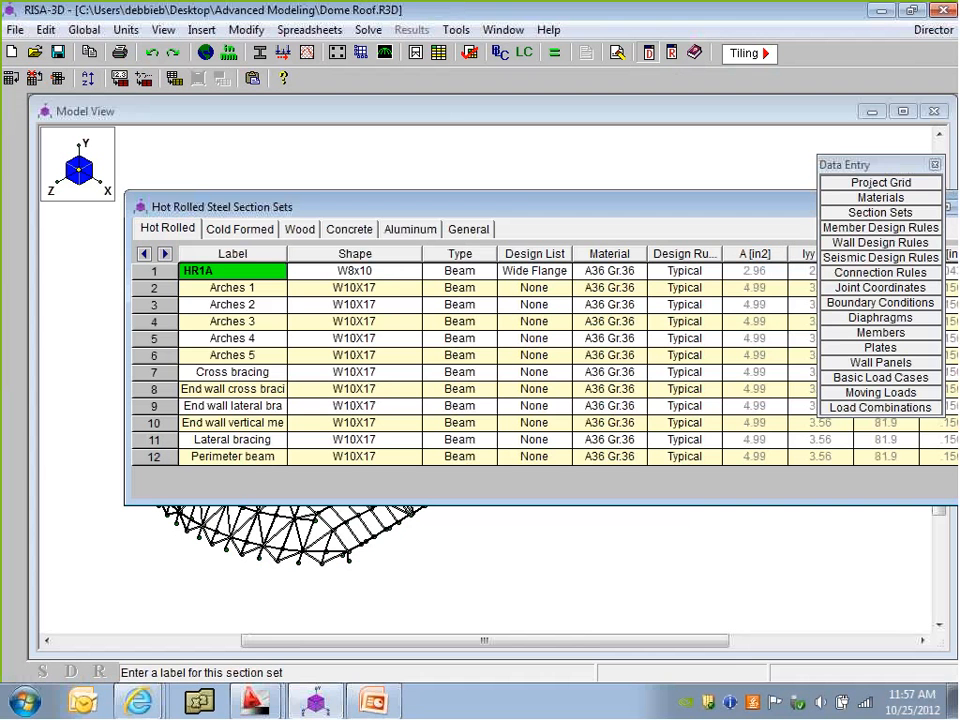
left_click_drag(240, 321, 246, 471)
left_click(241, 288)
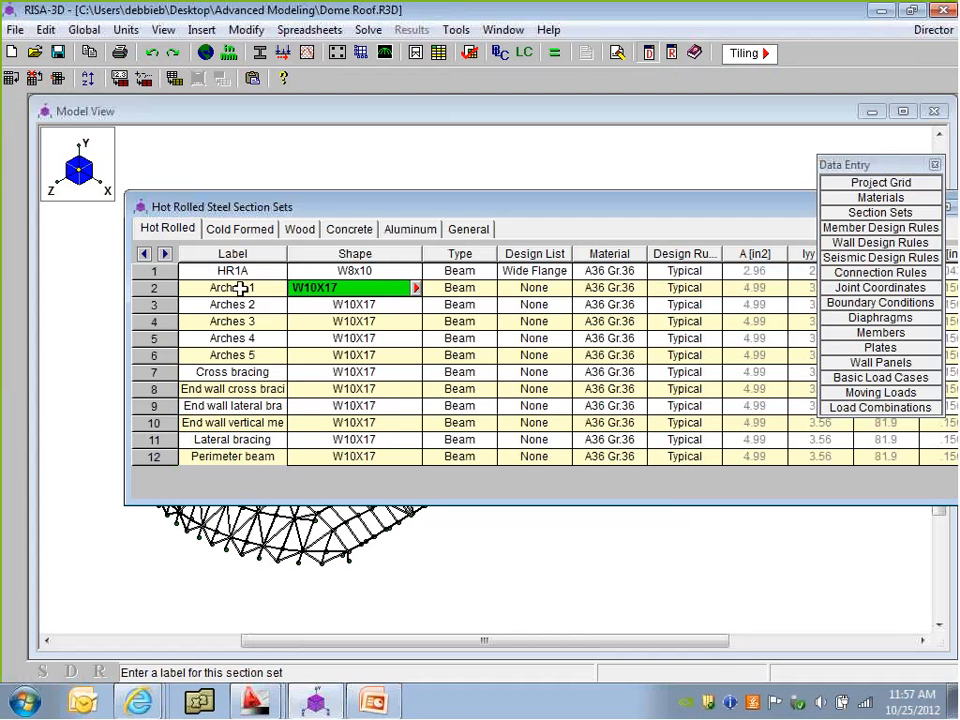
left_click(241, 288)
key("Down")
key("Down")
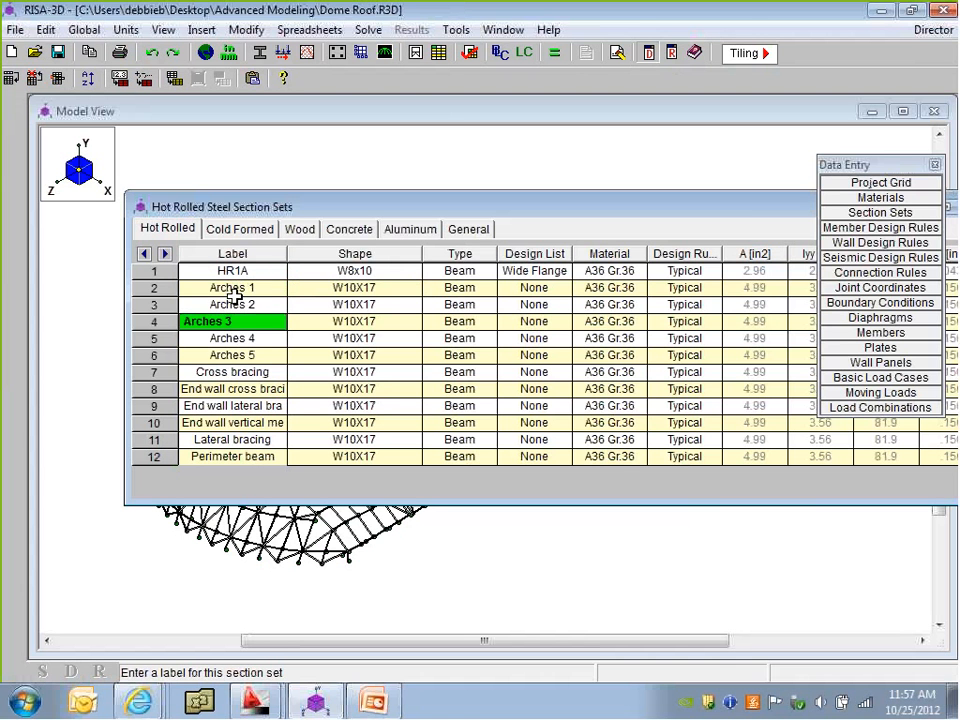
left_click_drag(233, 293, 251, 441)
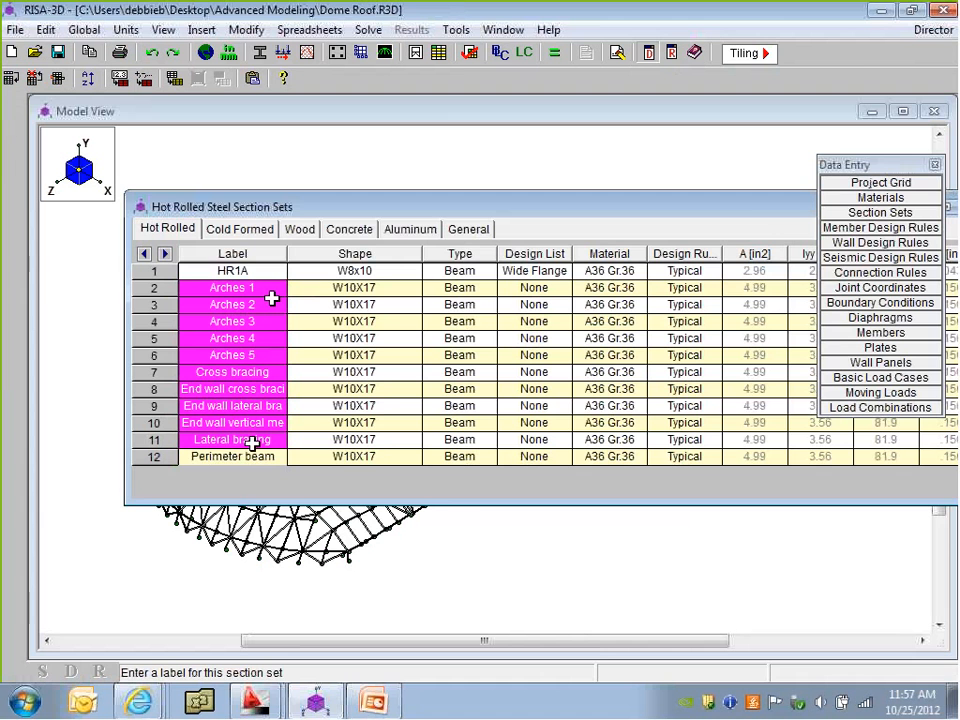
left_click(510, 578)
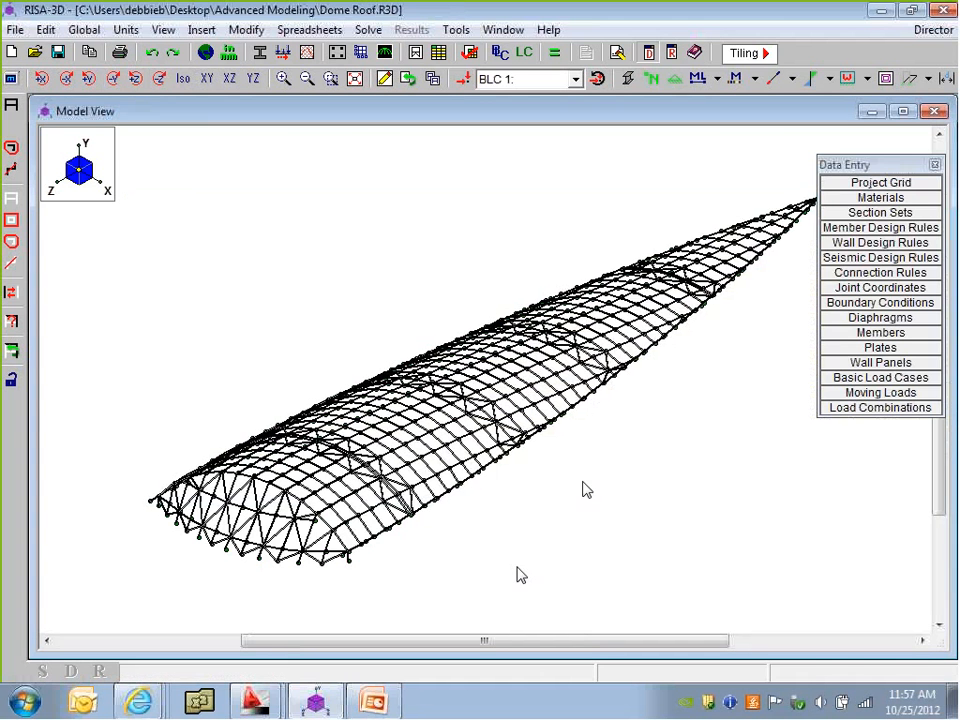
Inspect the imported dome roof model's arches, bracing and end wall from different angles
scroll(534, 480, "up", 2)
scroll(429, 484, "up", 3)
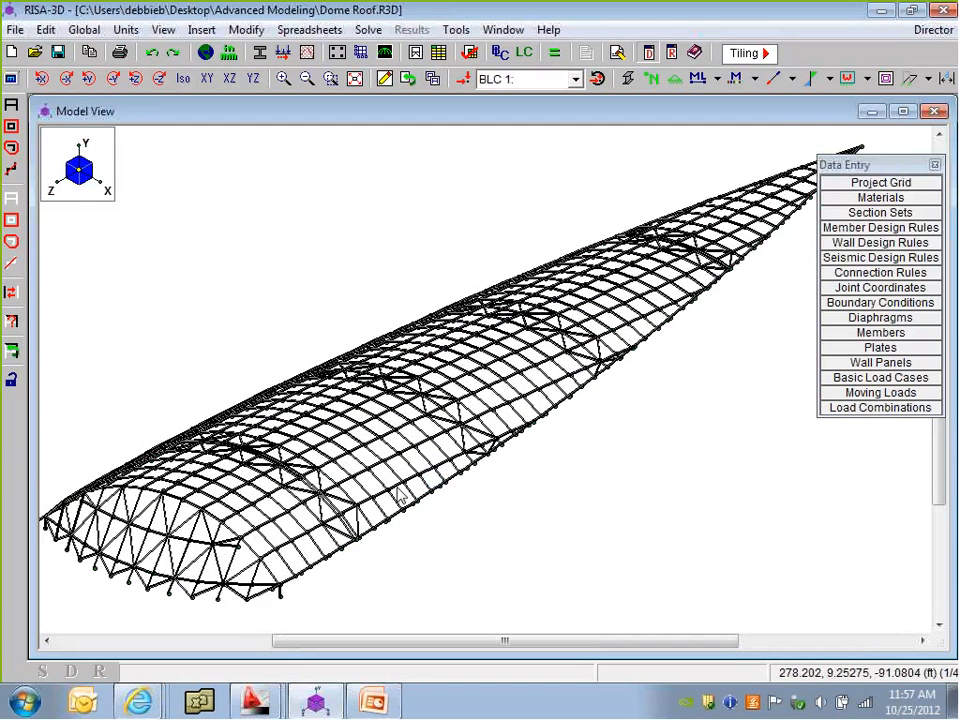
scroll(375, 546, "down", 2)
scroll(486, 491, "down", 2)
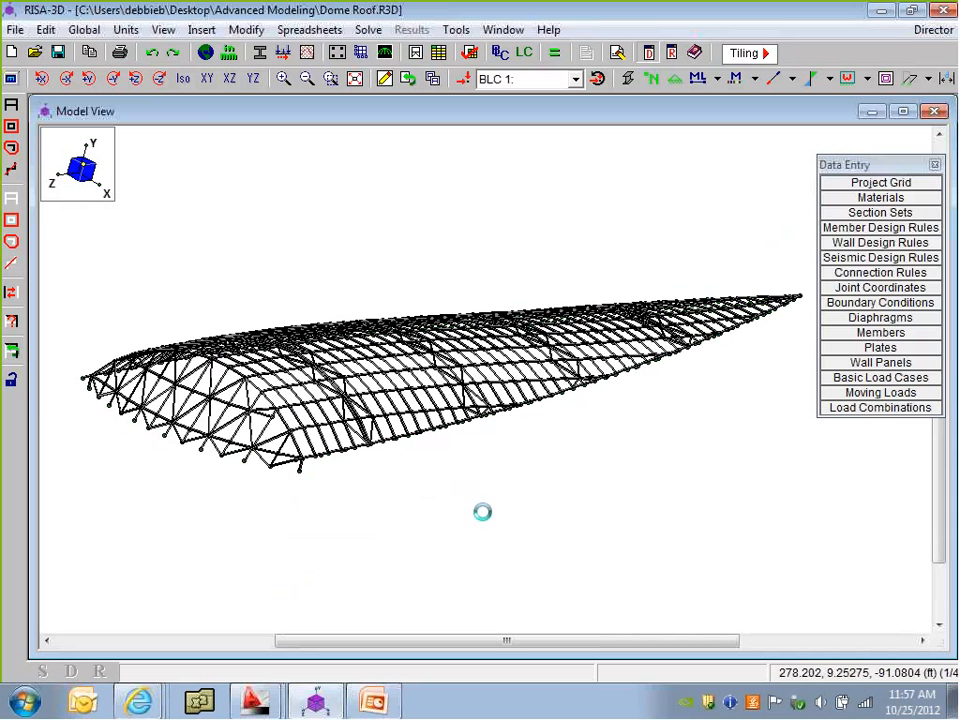
middle_click_drag(482, 512, 531, 448, "ctrl")
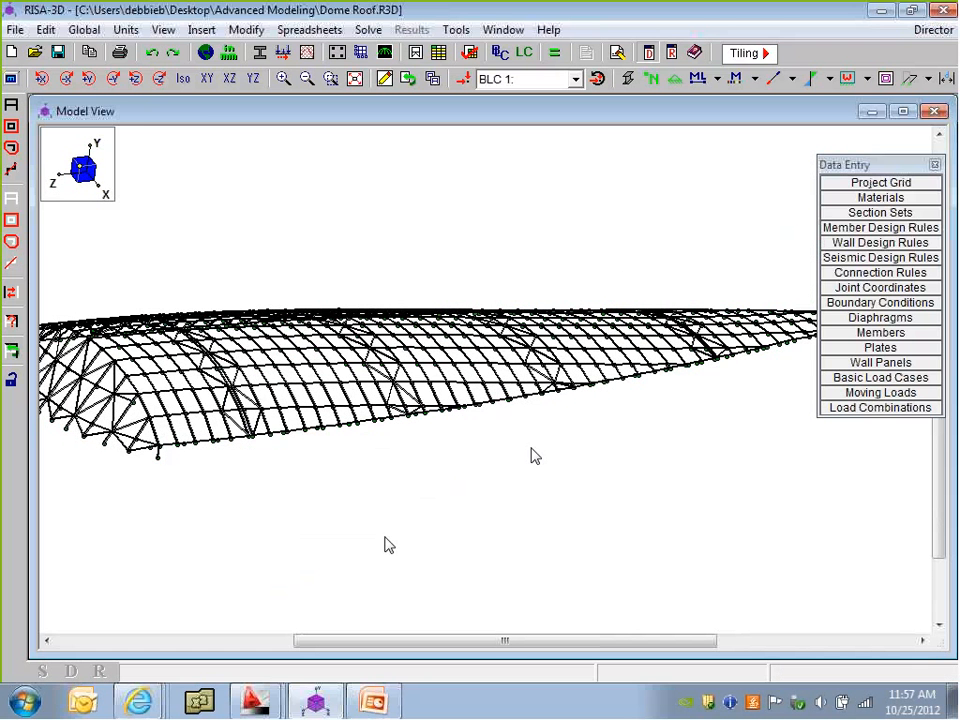
middle_click_drag(402, 440, 426, 446, "ctrl")
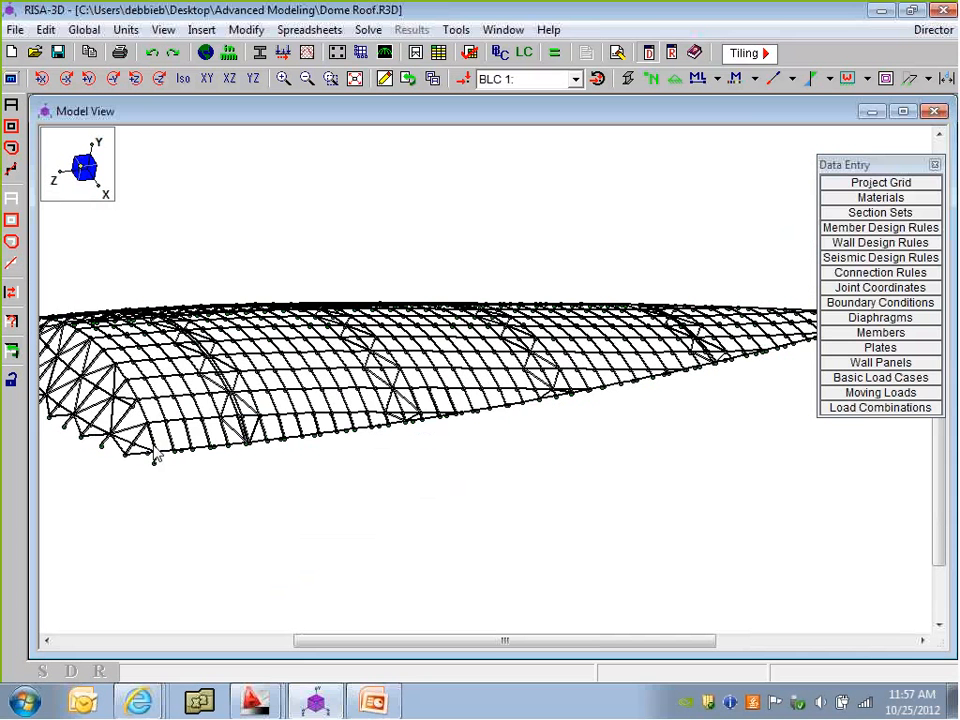
middle_click_drag(446, 551, 551, 465)
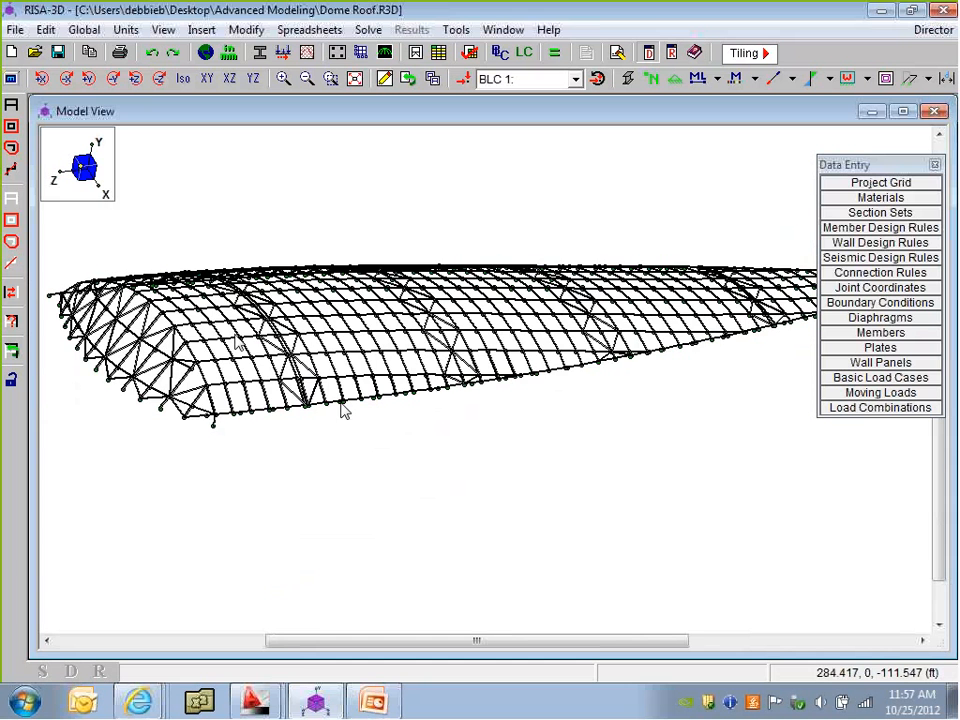
Review the labels and shapes of the imported hot rolled section sets, from Arches 1 to Perimeter beam, and return to the model view
scroll(520, 446, "down", 2)
middle_click_drag(520, 446, 450, 416)
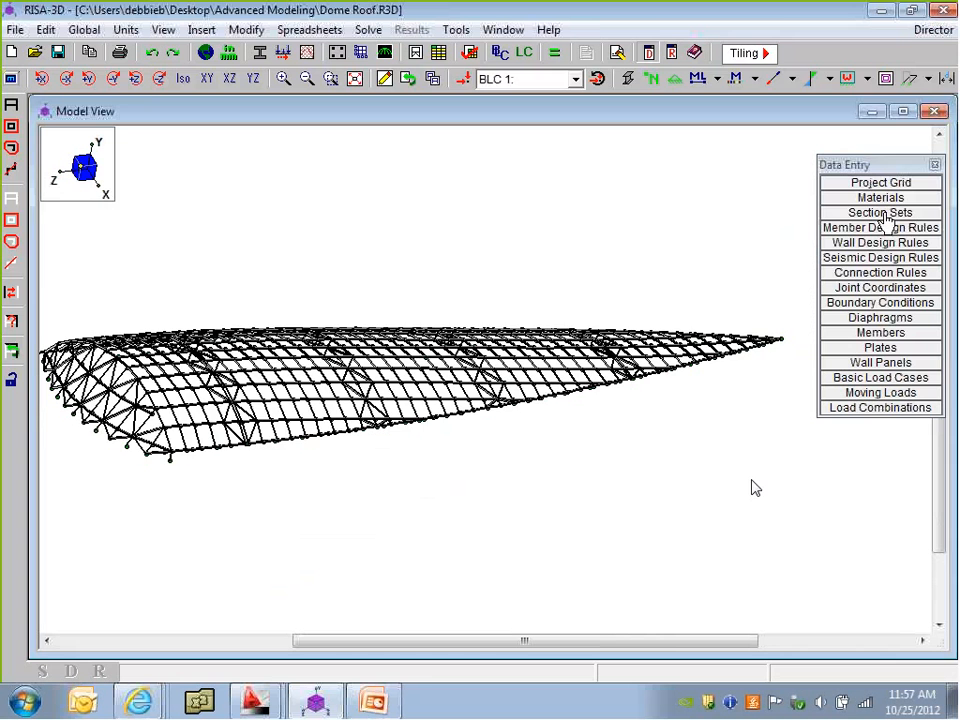
left_click(882, 213)
left_click_drag(232, 288, 232, 456)
left_click_drag(360, 304, 367, 452)
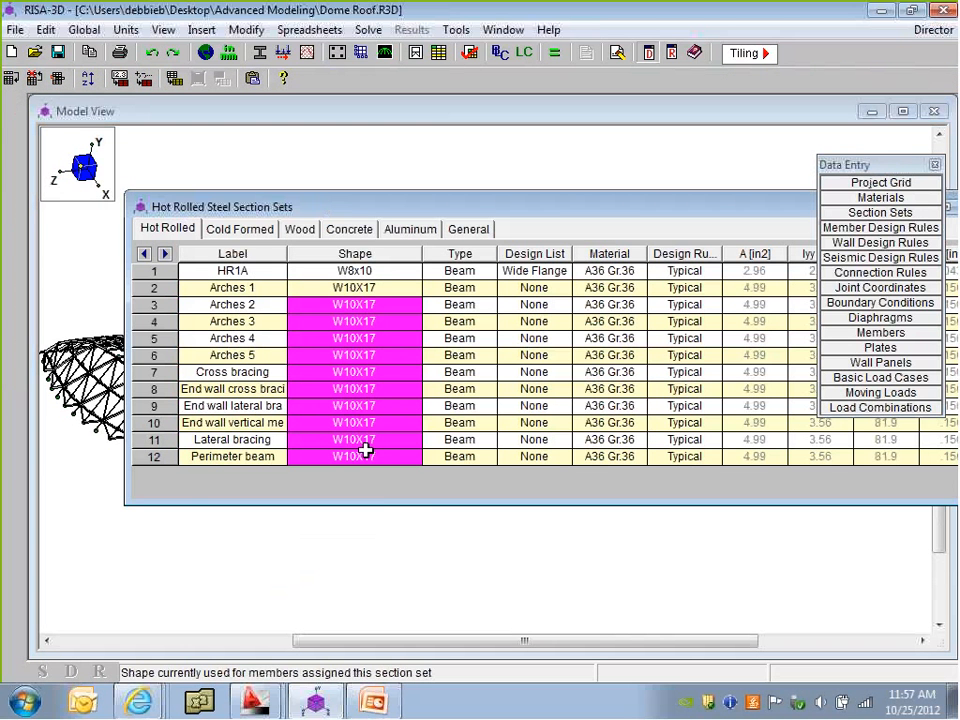
left_click(366, 450)
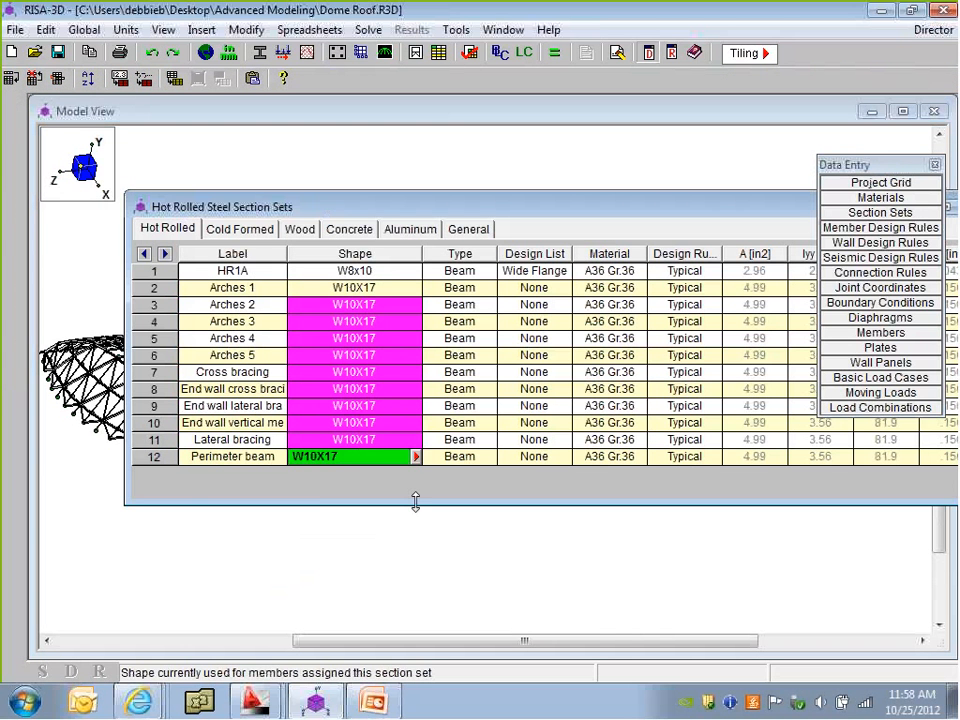
left_click(583, 594)
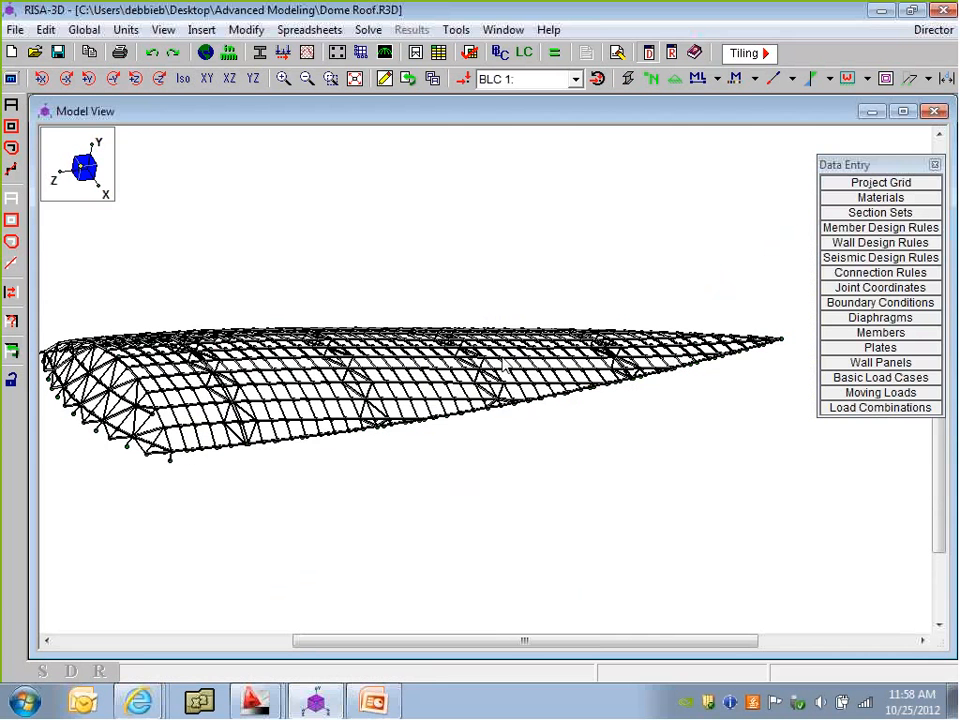
Show the drawing tools, browse the High Level Generation templates down to the plate and tank types, and close them without generating anything
left_click(386, 80)
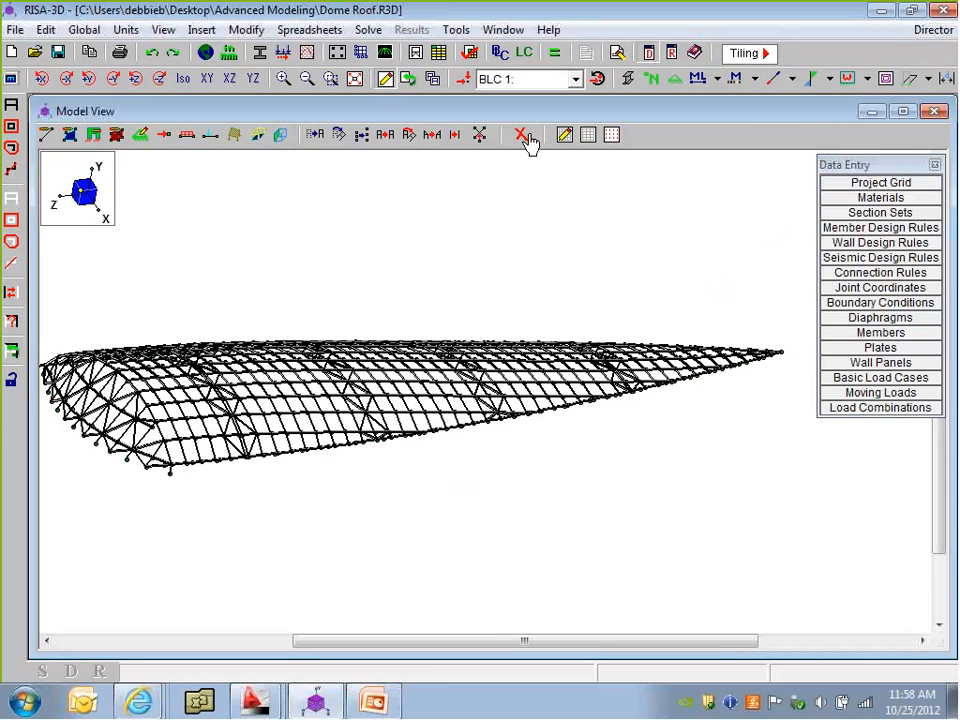
left_click(381, 58)
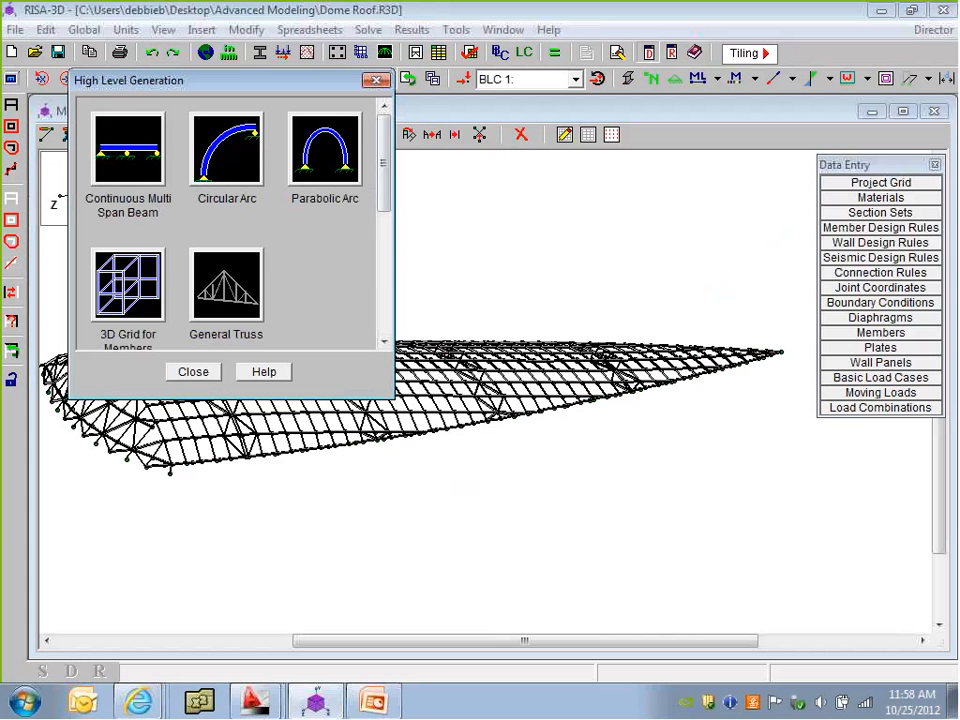
left_click_drag(380, 130, 395, 275)
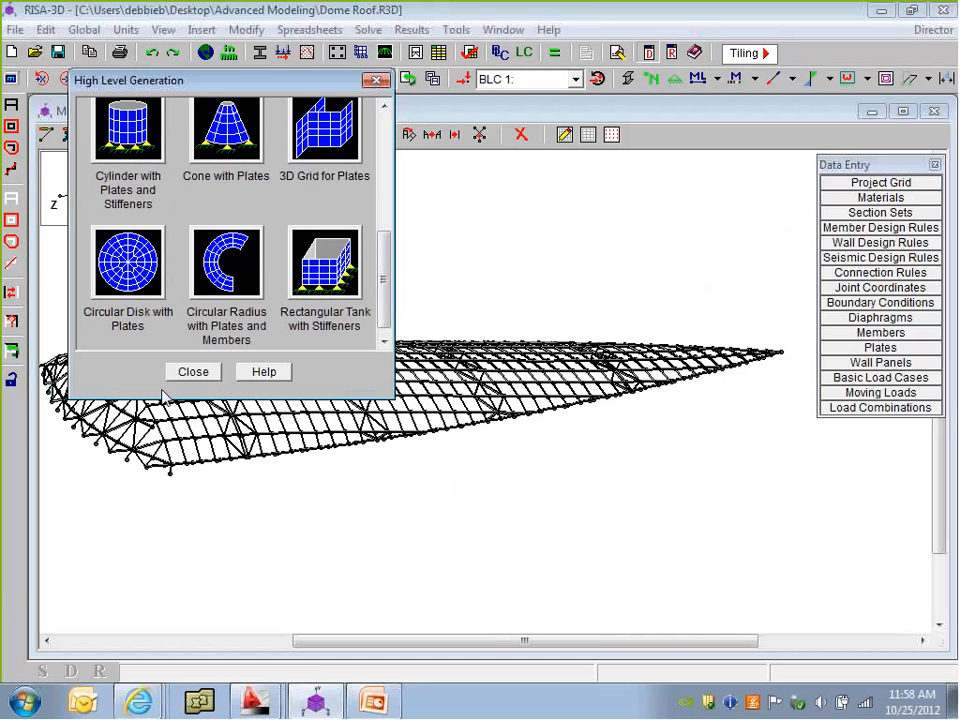
left_click(192, 371)
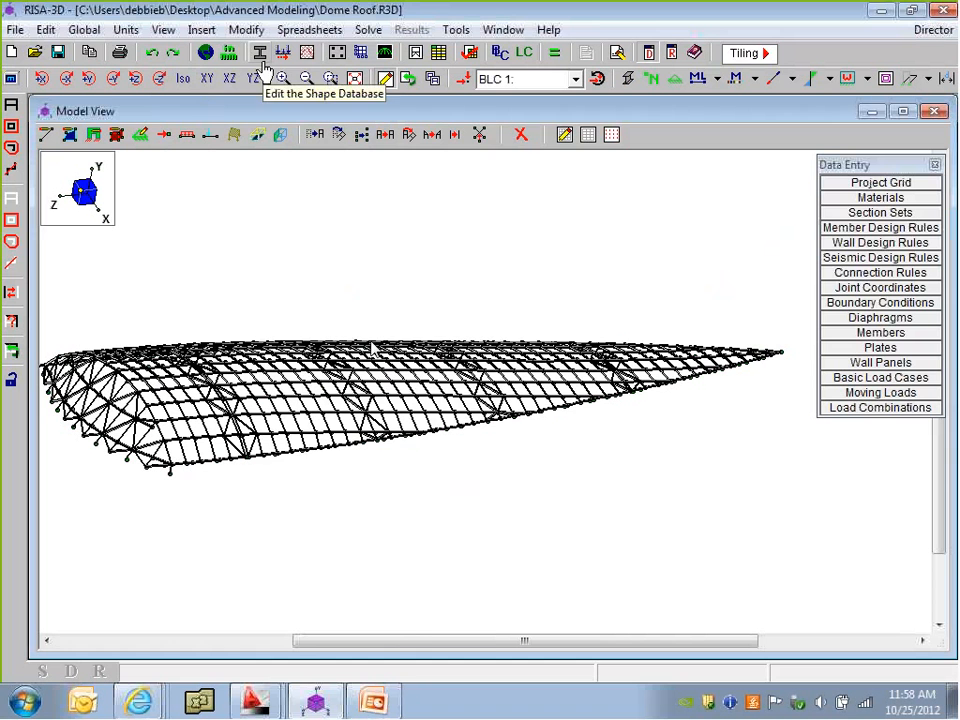
left_click(206, 52)
key("Escape")
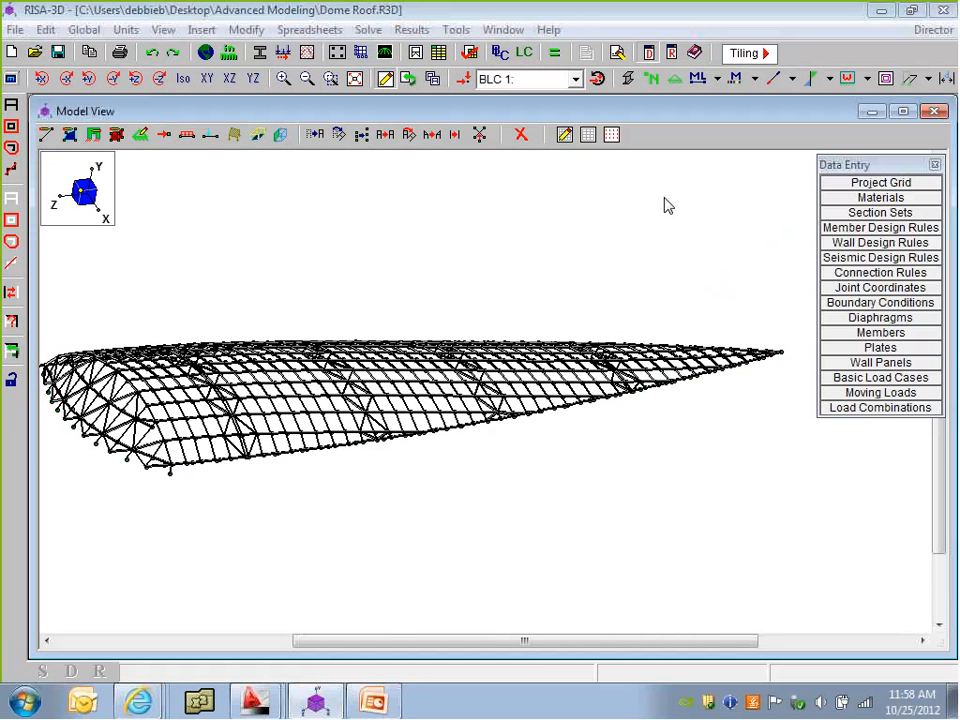
Switch to the PowerPoint presentation and show the Questions slide
left_click(373, 706)
left_click(487, 535)
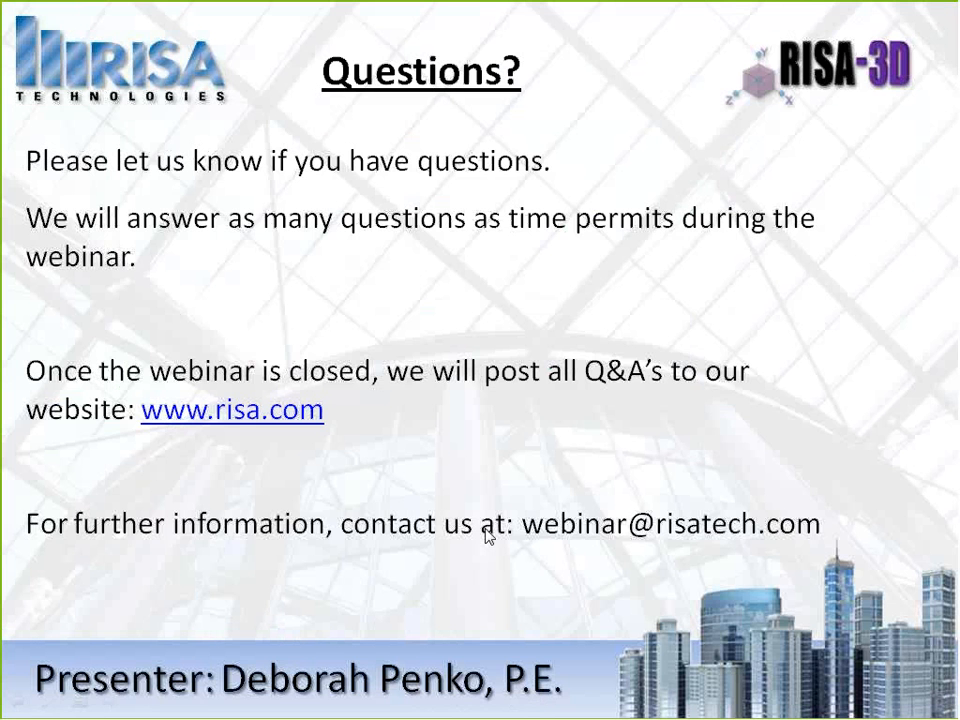